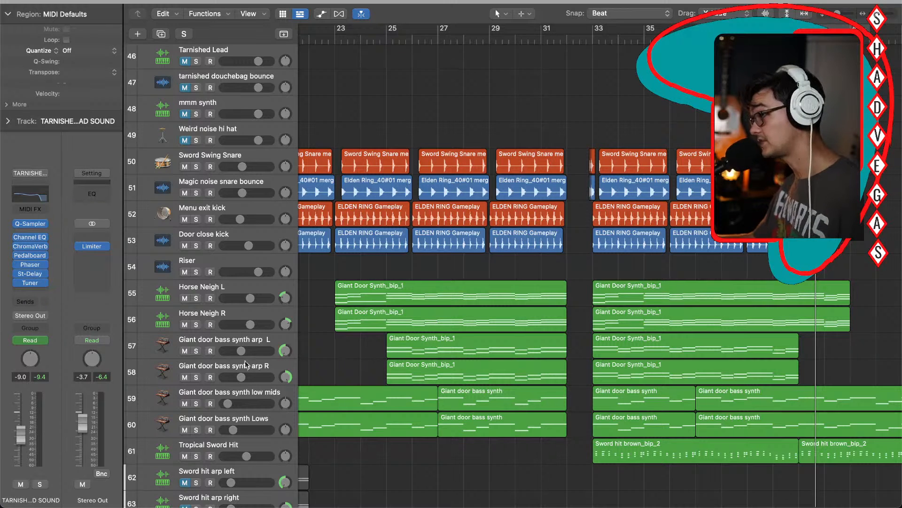
scroll(75, 438, "right", 3)
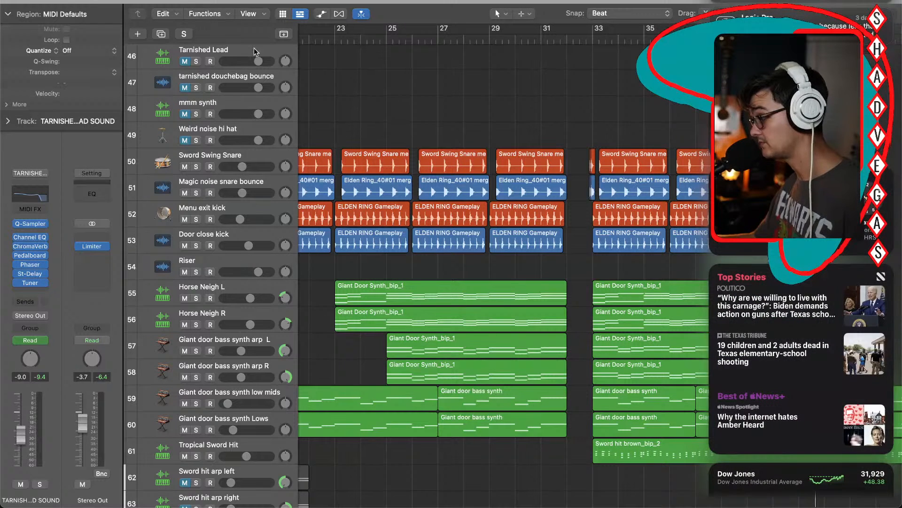
left_click(457, 93)
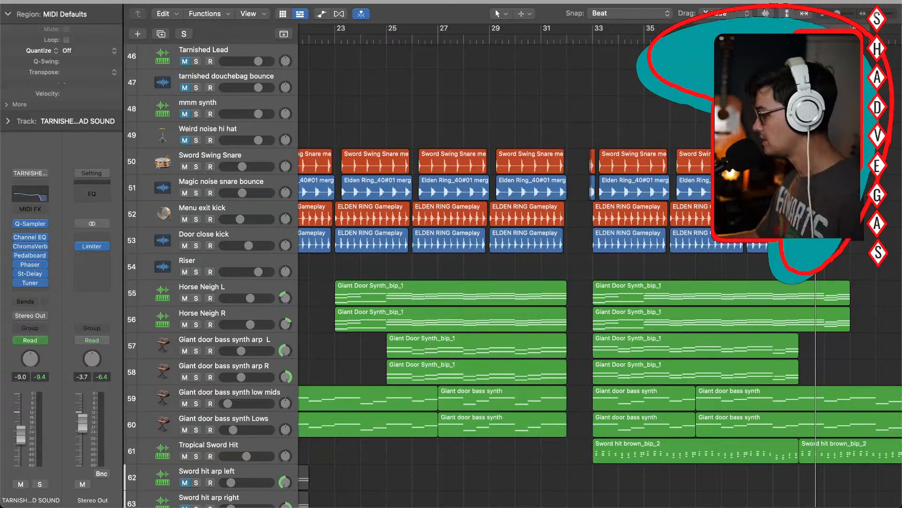
Step: Play the arrangement from the beginning of the song to hear its current state
scroll(430, 100, "left", 10)
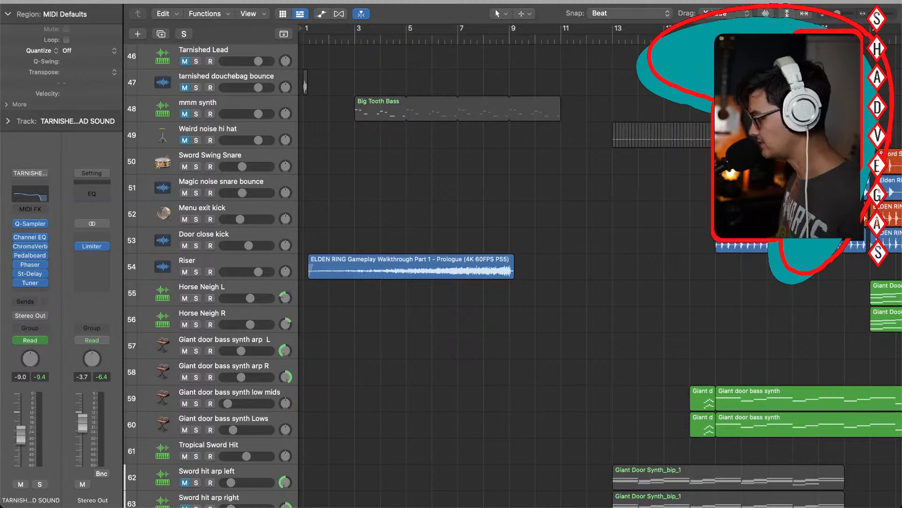
key("Return")
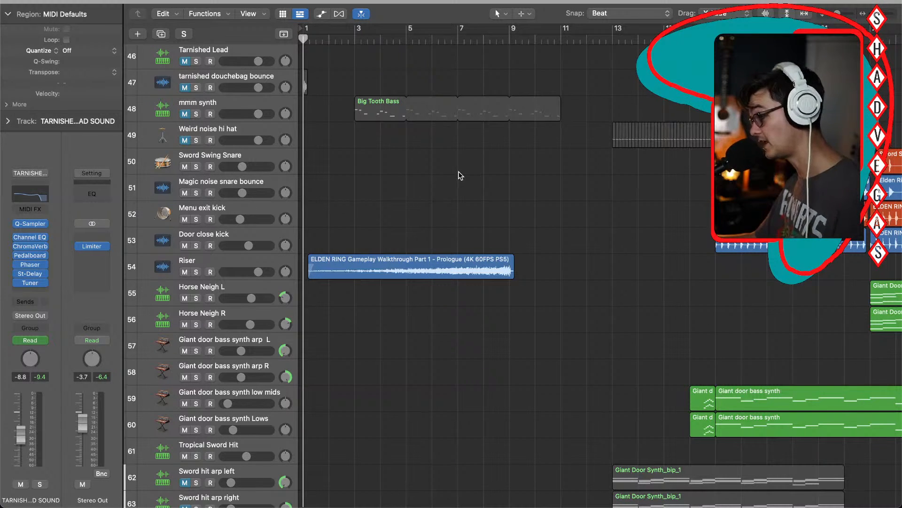
key("space")
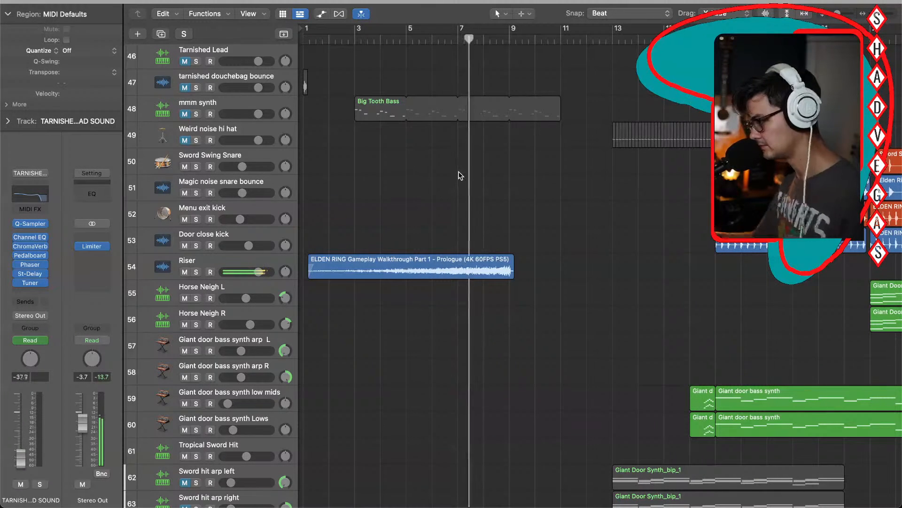
scroll(544, 283, "down", 3)
scroll(544, 283, "down", 2)
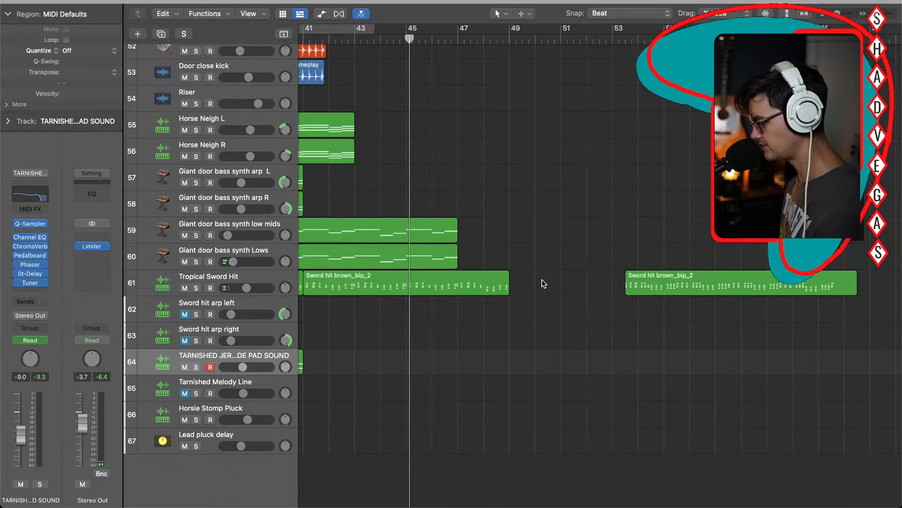
Step: Repeat the region that starts at bar 33 on the TARNISHED pad sound track once, placing the copy at bar 41
scroll(543, 283, "left", 20)
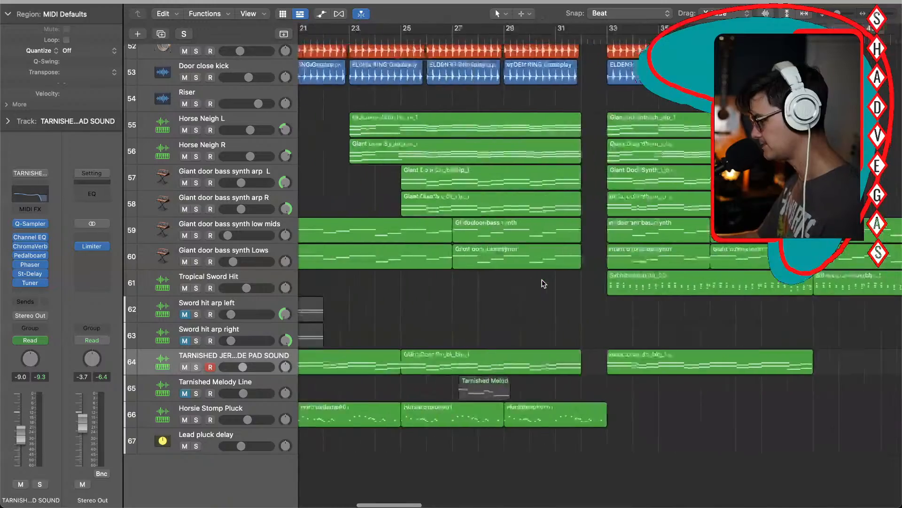
scroll(543, 282, "right", 10)
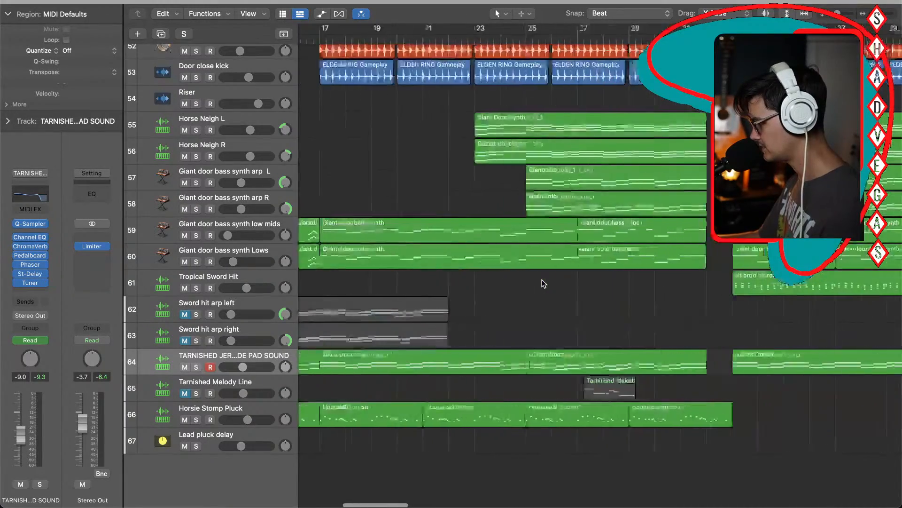
scroll(542, 283, "up", 5)
scroll(543, 282, "right", 2)
scroll(542, 282, "down", 2)
scroll(543, 282, "down", 3)
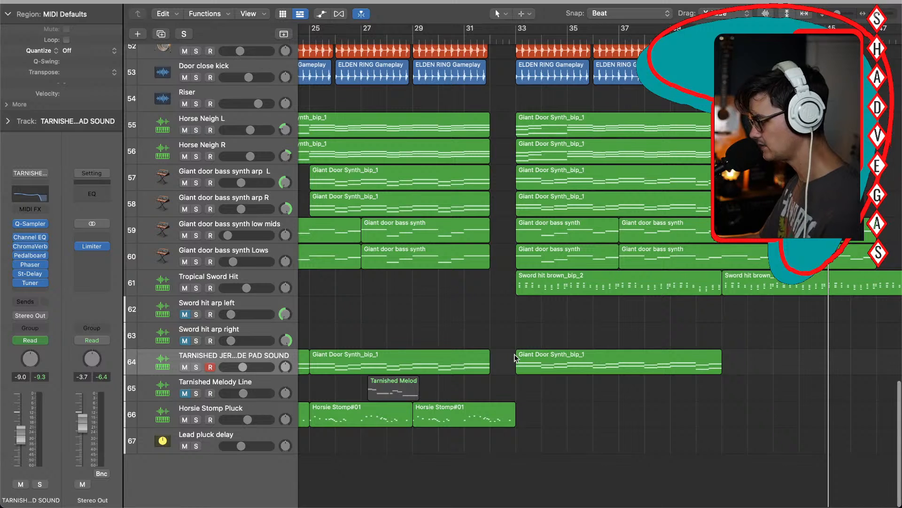
scroll(631, 386, "right", 3)
left_click(569, 367)
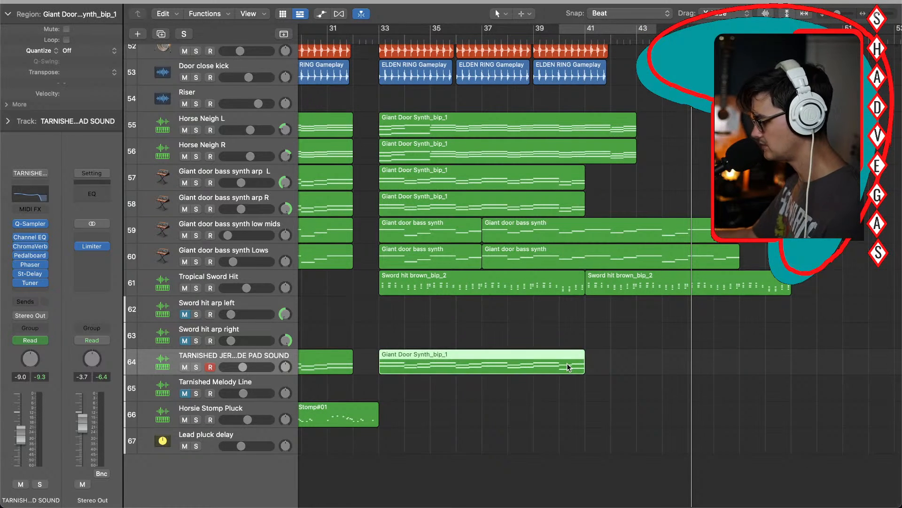
key("super+r")
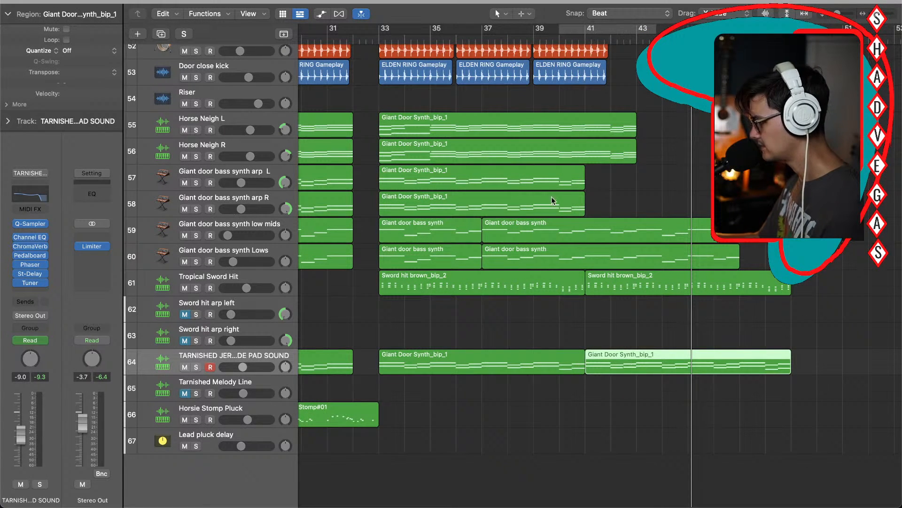
Step: Repeat the bar 33 regions on the Giant door bass synth arp L and R tracks once, starting at bar 41
left_click(543, 179)
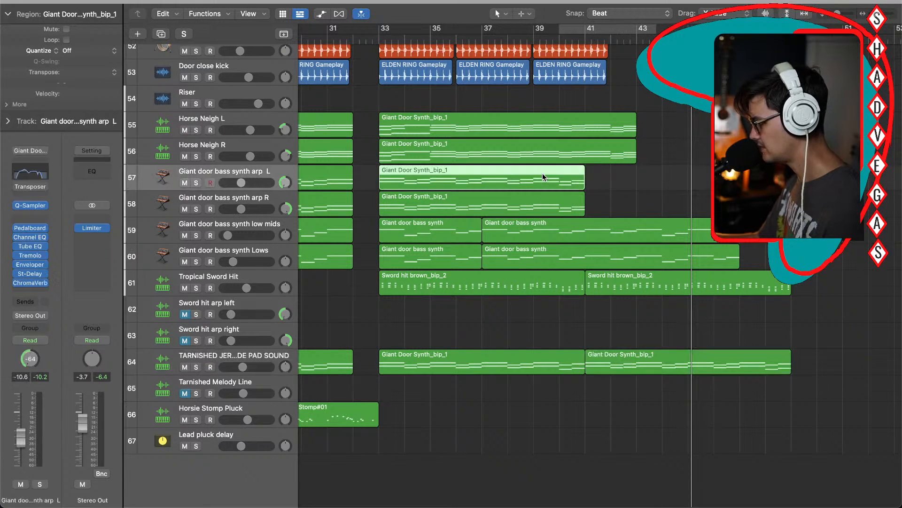
left_click(545, 205, "shift")
key("super+r")
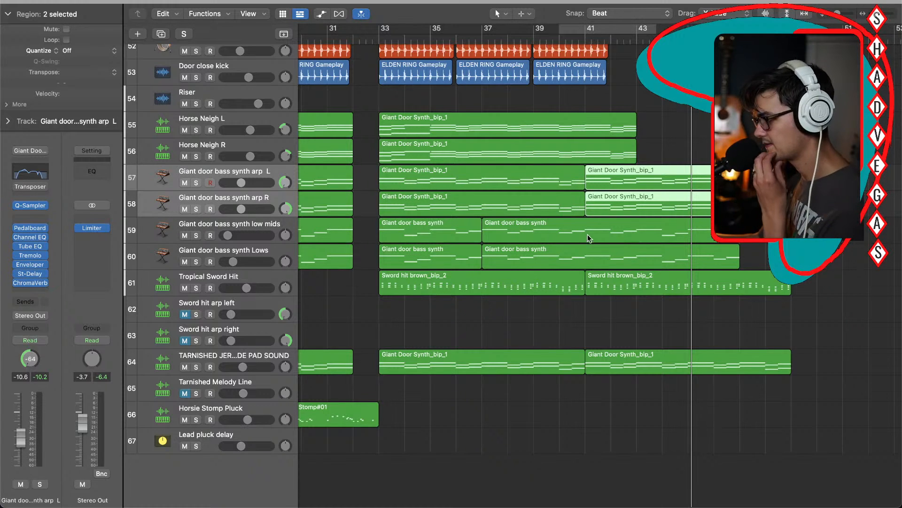
Step: Split the Horse Neigh L region that starts at bar 33 at bar 35
left_click(584, 37)
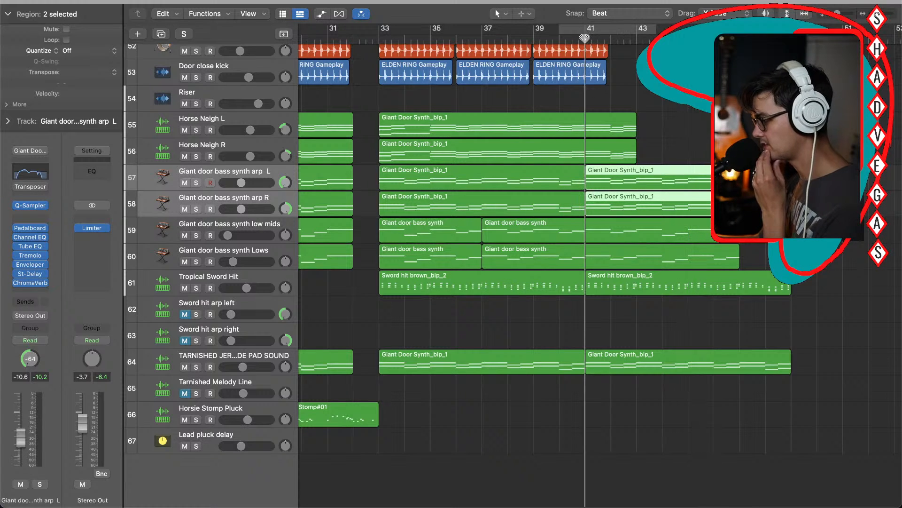
left_click(431, 38)
left_click(431, 119)
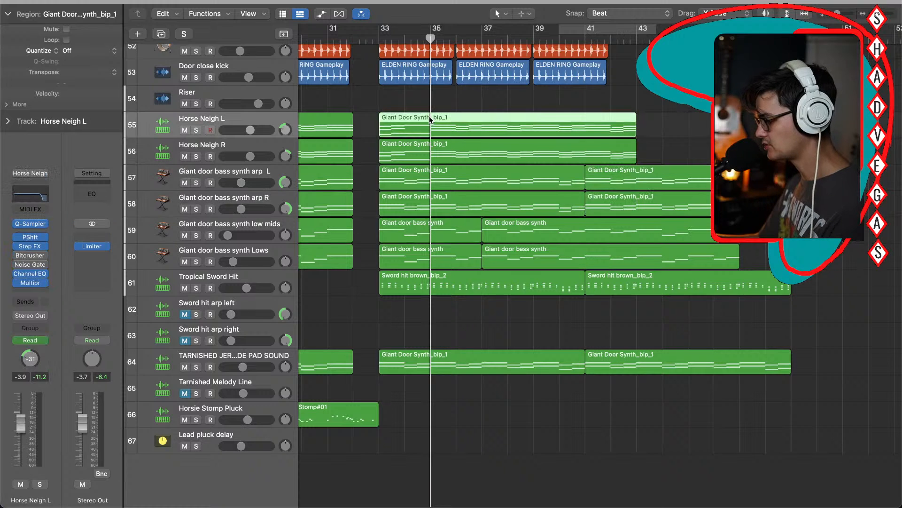
key("super+t")
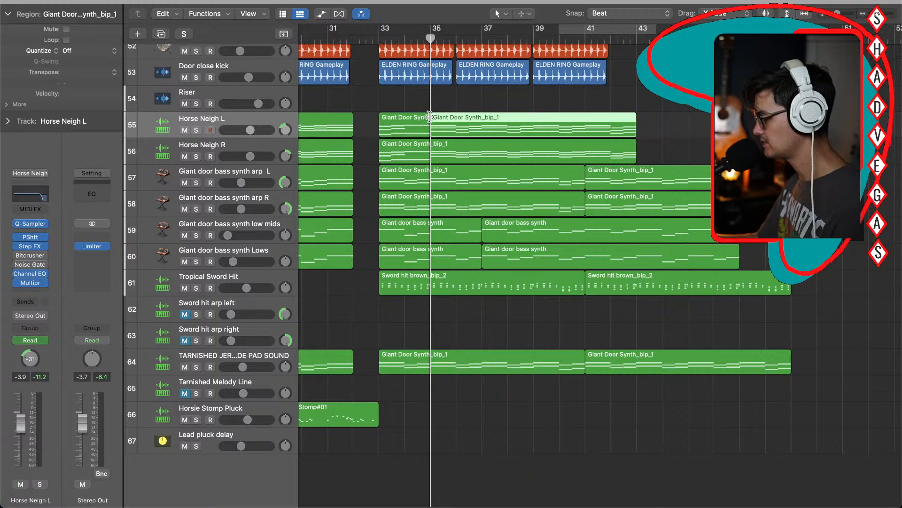
Step: Split the Horse Neigh L and R regions at bar 41, splitting crossing notes, and delete the parts after bar 41
left_click(585, 36)
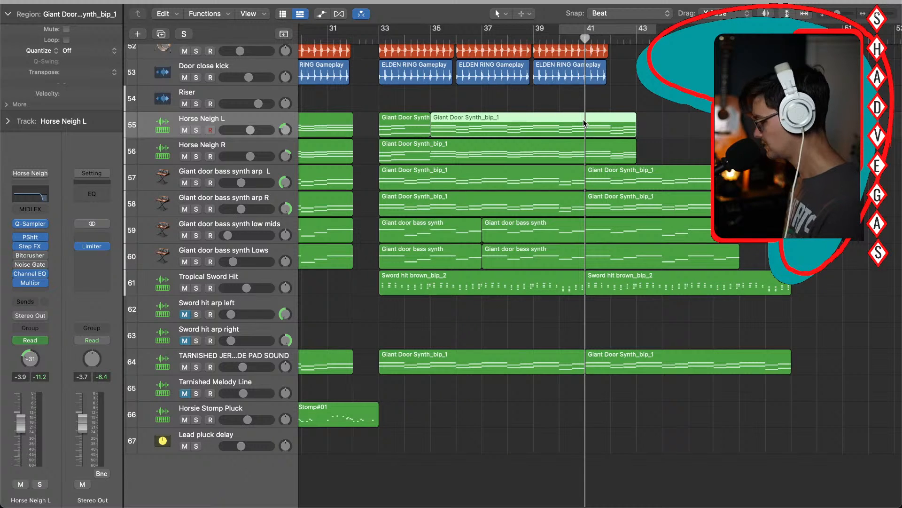
left_click(594, 148, "shift")
key("super+t")
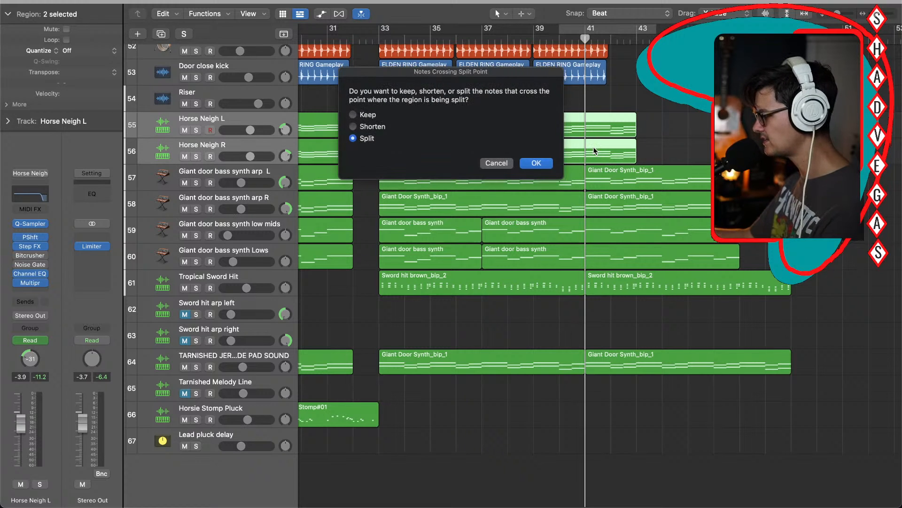
left_click(534, 165)
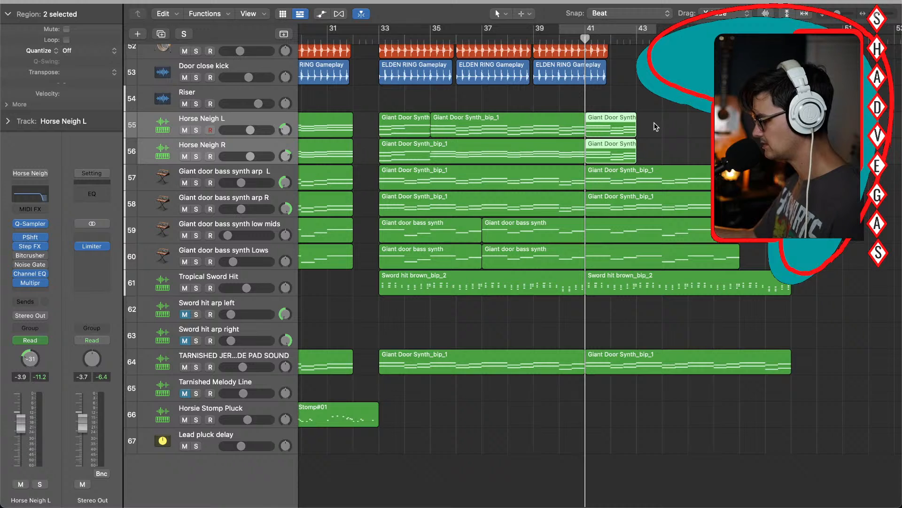
key("Delete")
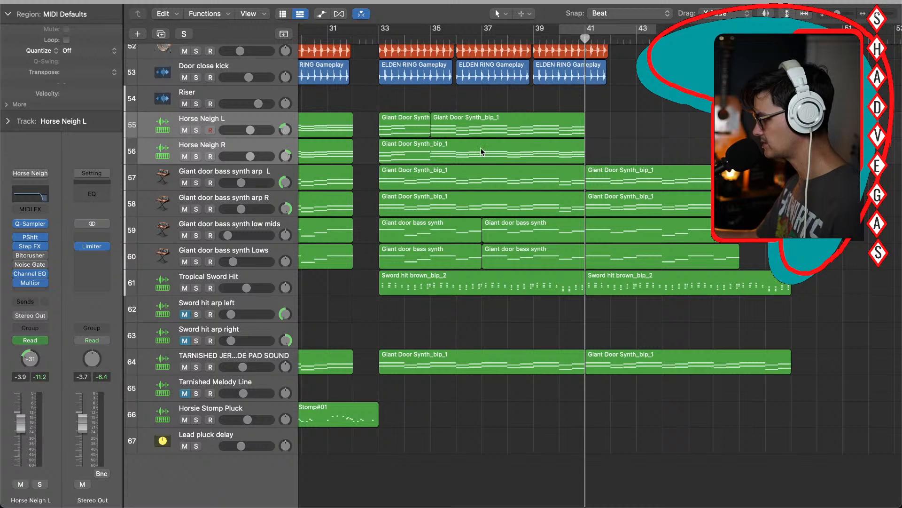
Step: Split the Horse Neigh R region at bar 35 and repeat the bar 35 to 41 regions of both Horse Neigh tracks once
left_click(429, 35)
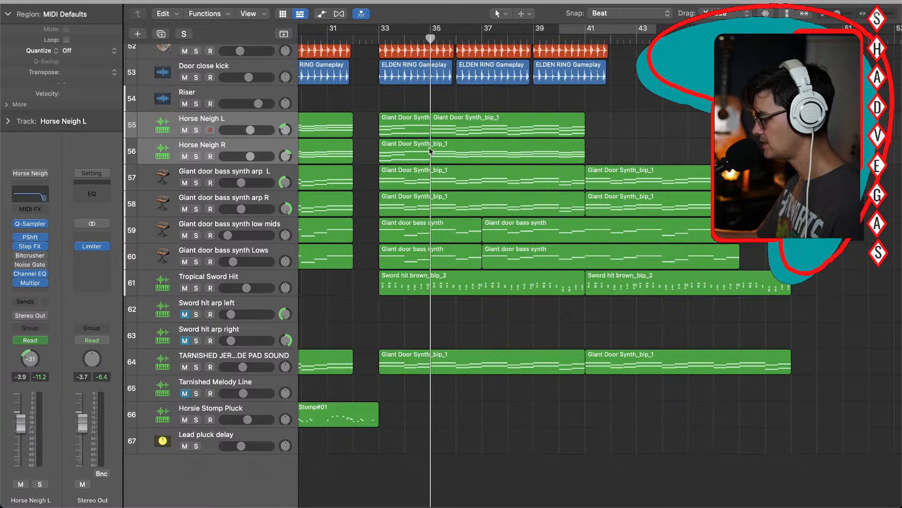
left_click(430, 151)
key("super+t")
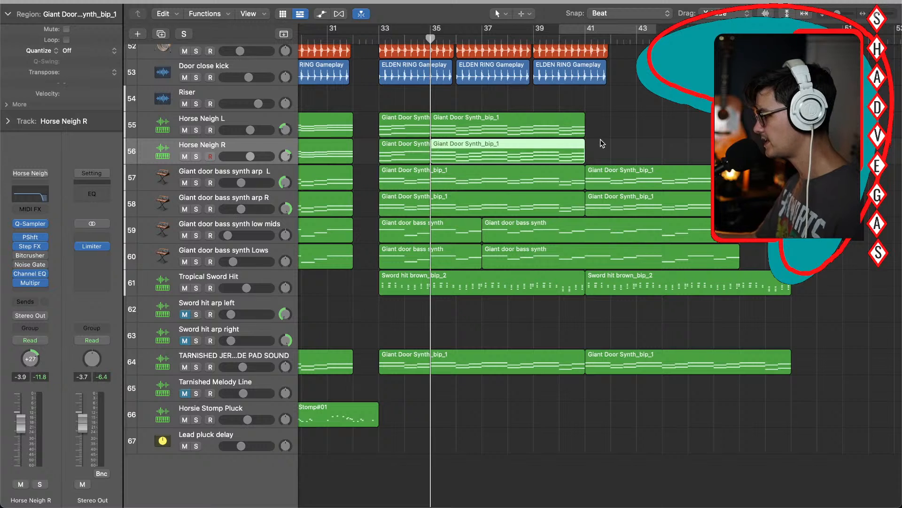
left_click_drag(602, 121, 543, 148)
key("super+r")
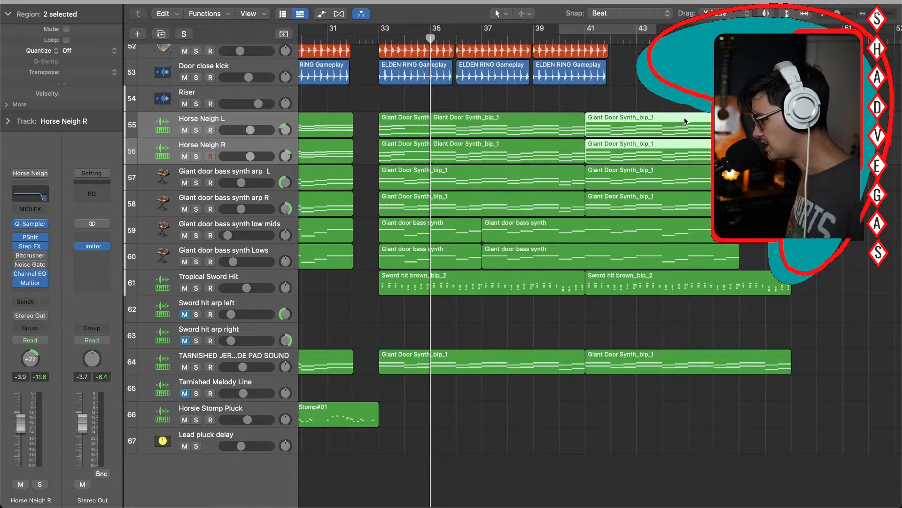
Step: Play the arrangement from bar 29 and follow the section up to about bar 40
scroll(630, 121, "left", 5)
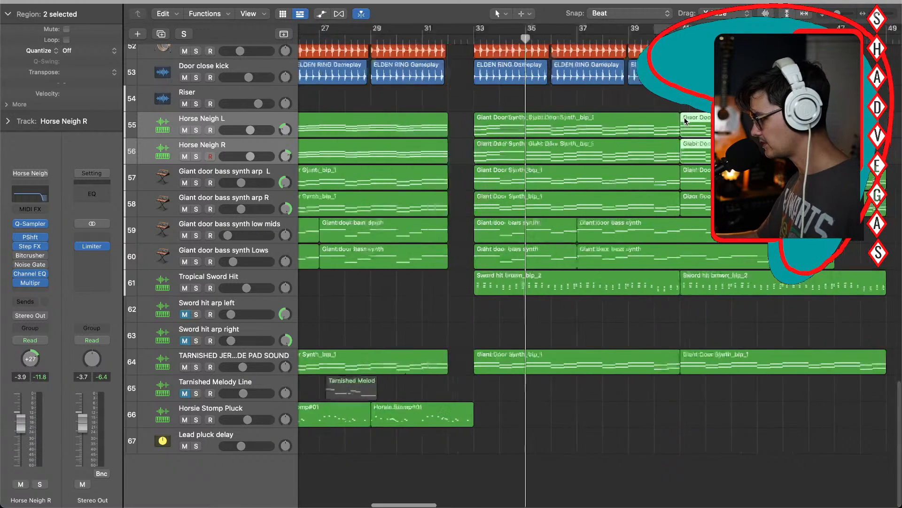
scroll(465, 169, "up", 6)
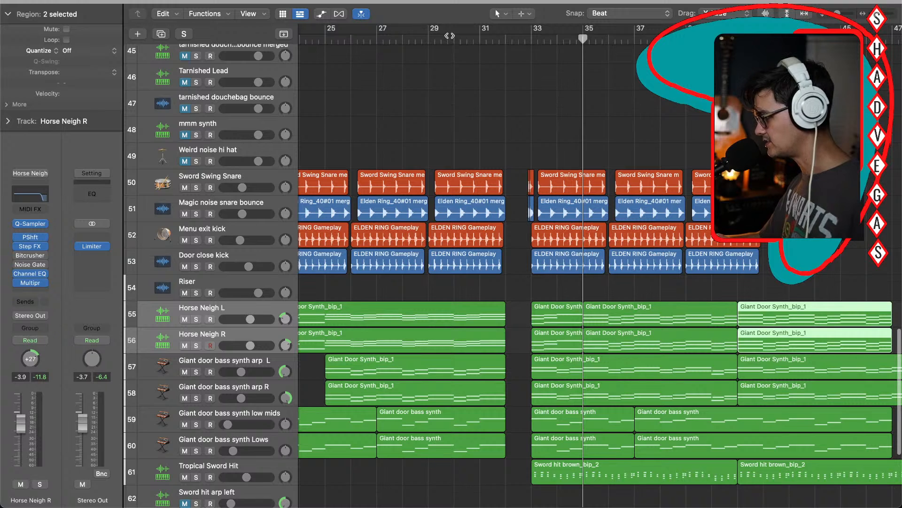
left_click(429, 41)
key("space")
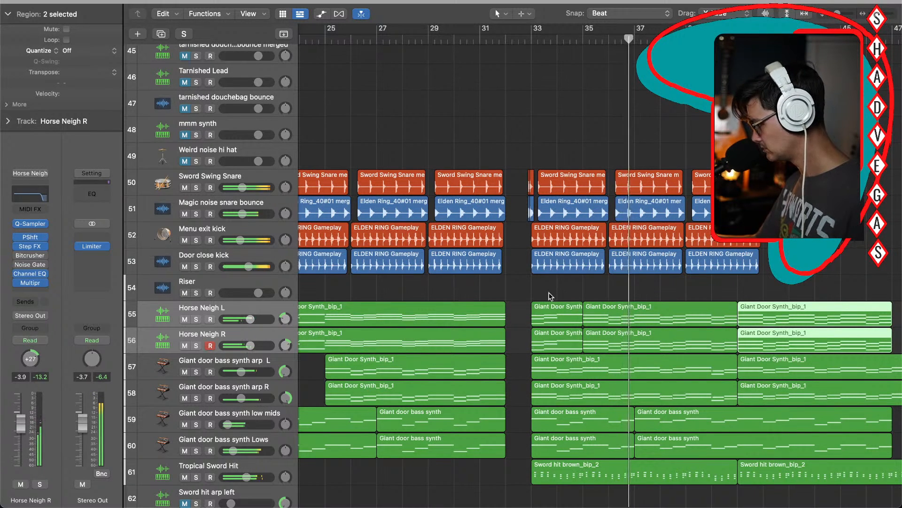
scroll(555, 306, "right", 3)
scroll(555, 307, "down", 2)
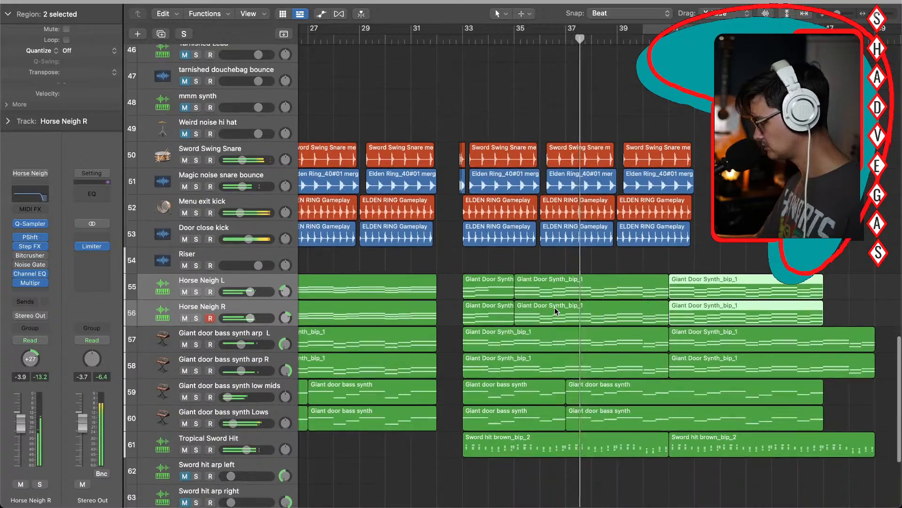
scroll(555, 307, "right", 3)
scroll(554, 307, "right", 2)
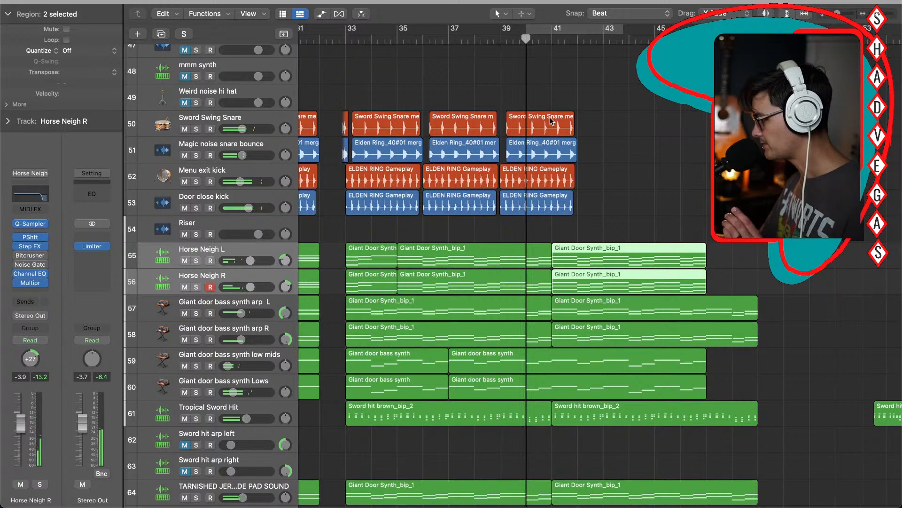
Step: Split the last regions of the four snare and kick tracks at bars 40 and 41 and delete the bar between
left_click_drag(526, 41, 537, 217)
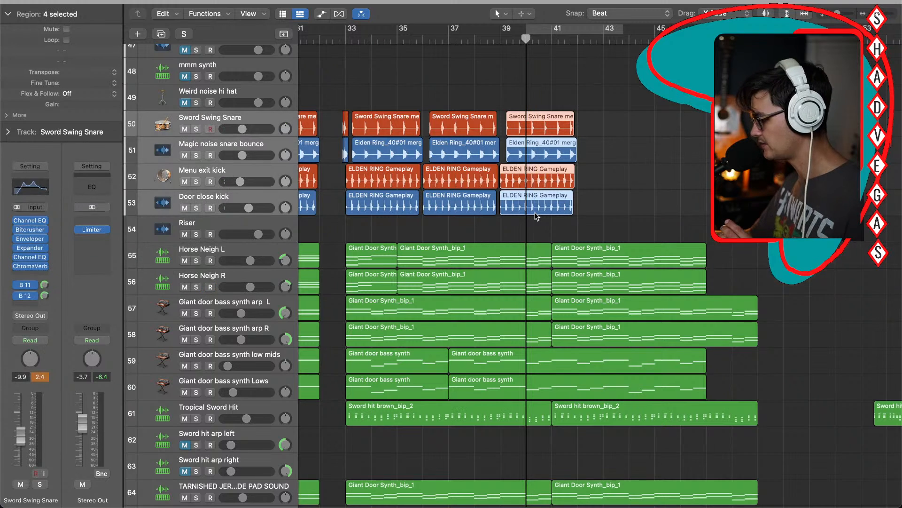
key("super+t")
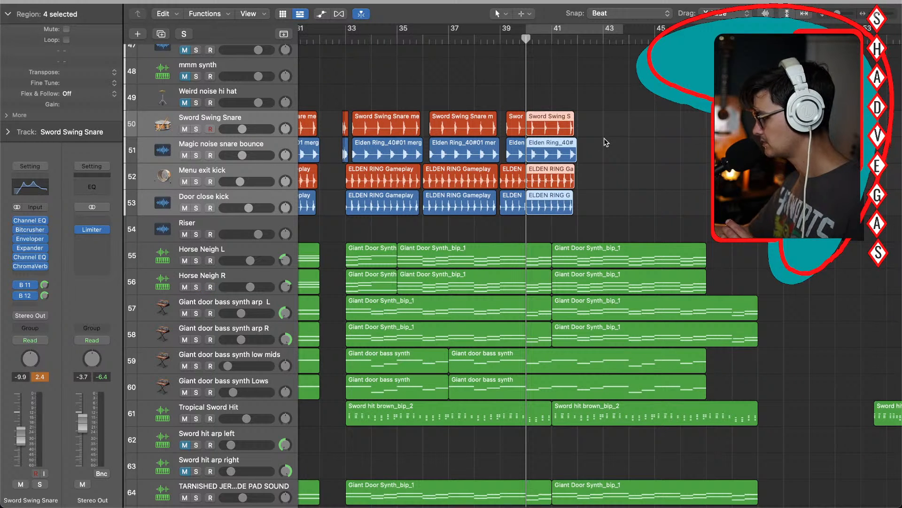
left_click(551, 38)
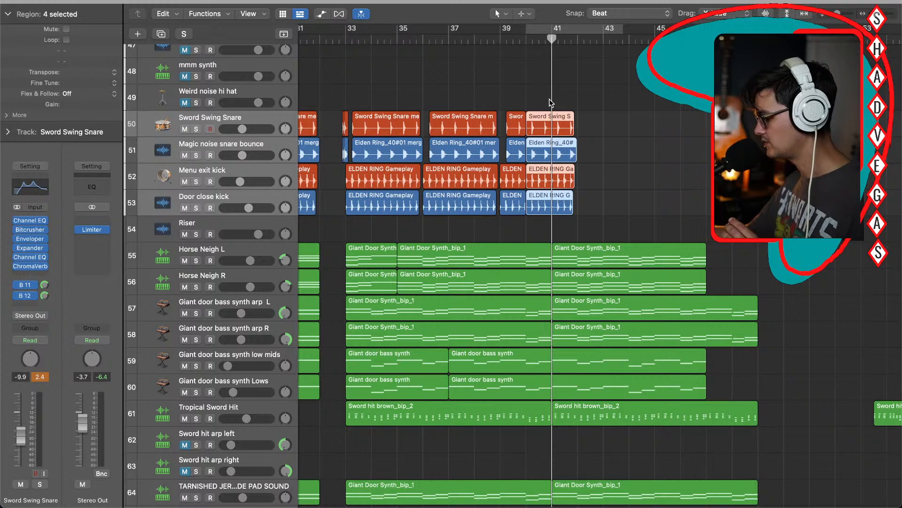
key("super+t")
left_click_drag(542, 100, 536, 214)
key("Delete")
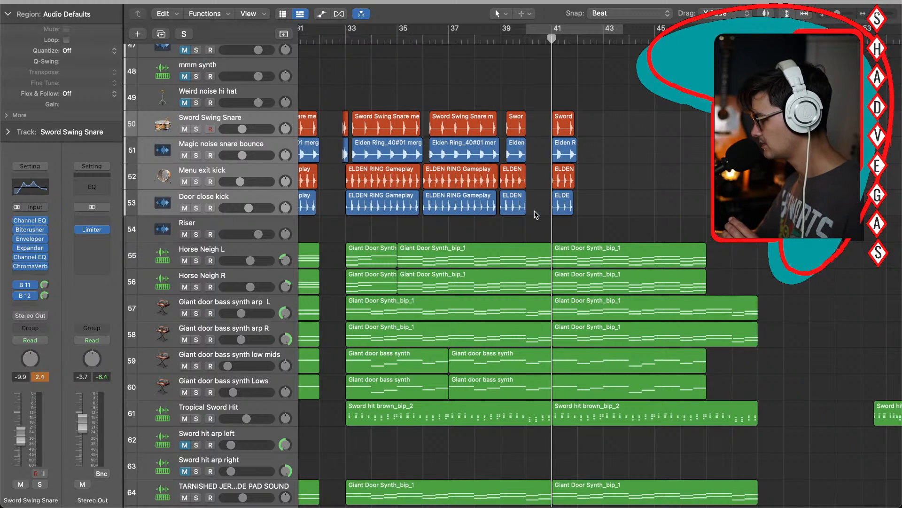
Step: Copy the short pickup regions before bar 33 on the two snare tracks to just before bar 41
left_click_drag(329, 117, 349, 155)
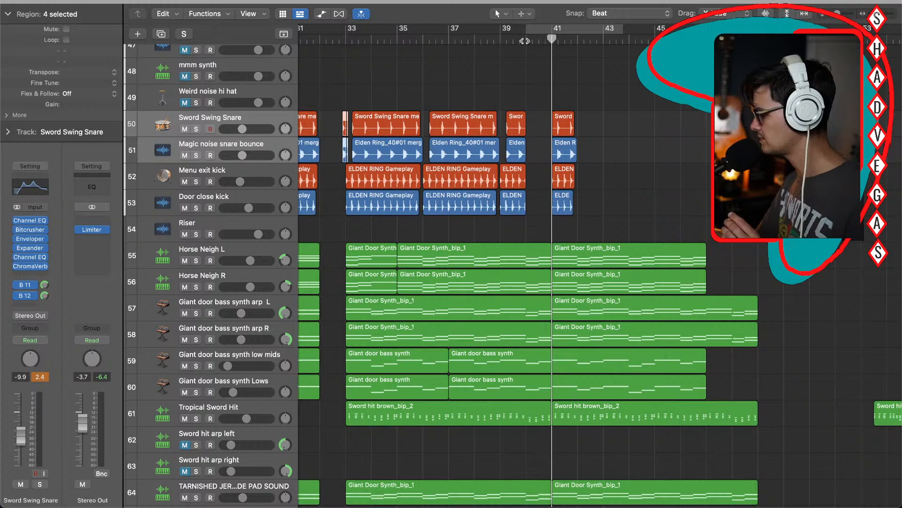
key("super+Right")
key("super+Right")
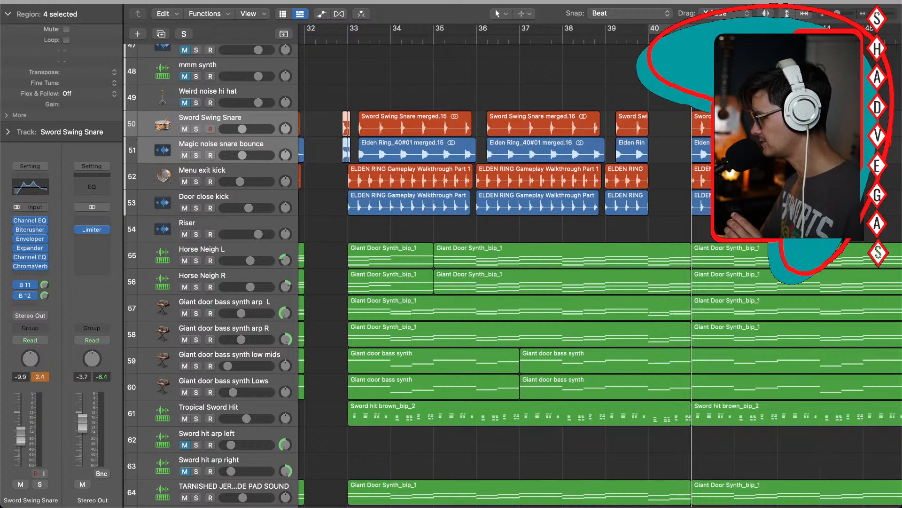
key("super+v")
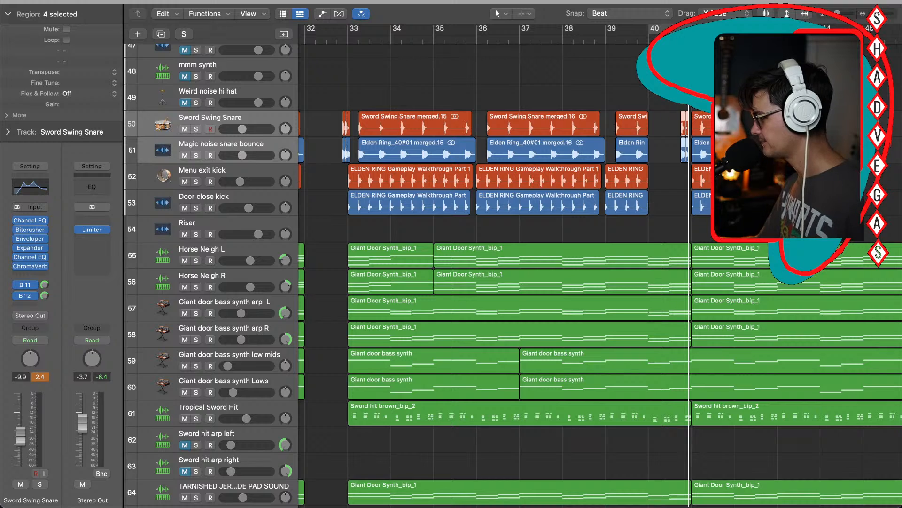
Step: Delete the snare and kick regions from bar 41 onward and move the four snare pickup regions to start at bar 41
left_click_drag(734, 101, 771, 175)
key("Delete")
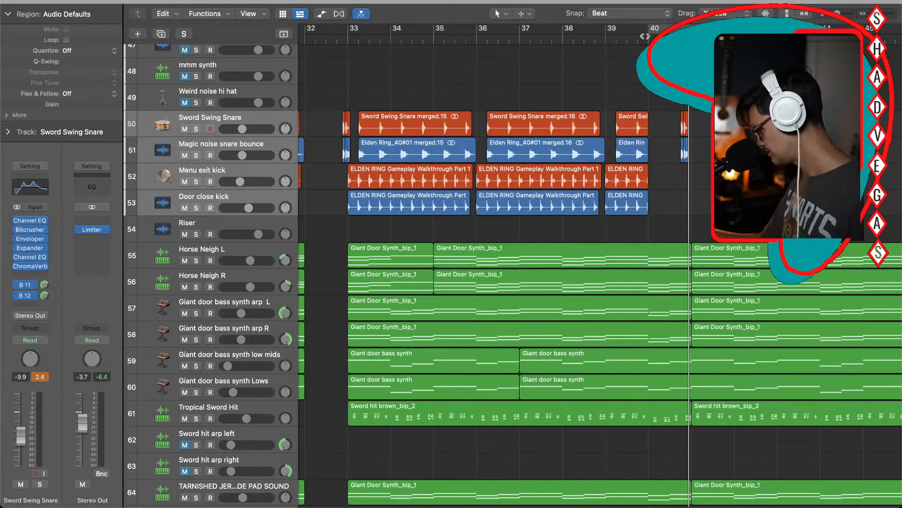
key("super+Right")
key("super+Right")
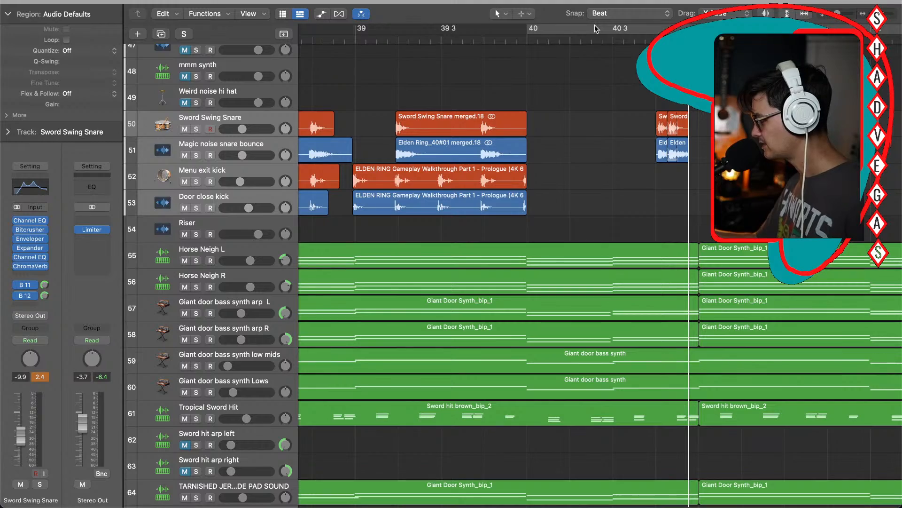
scroll(639, 177, "left", 15)
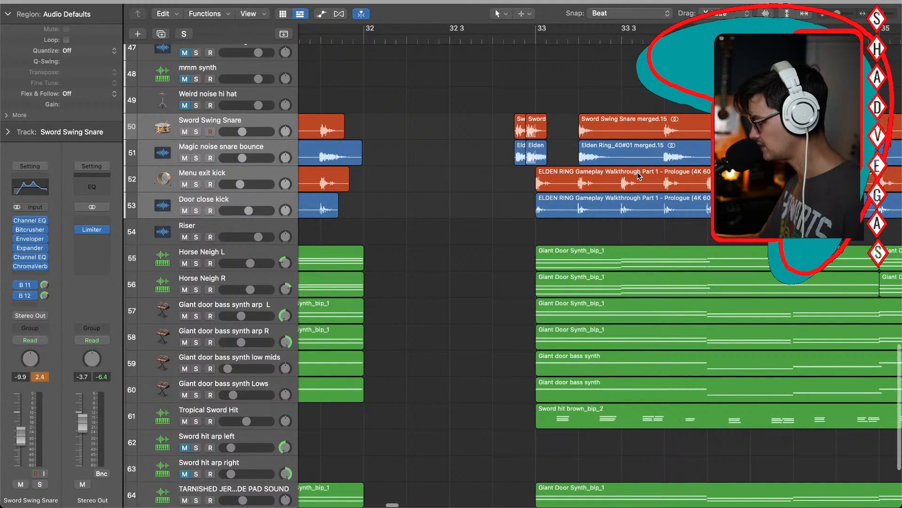
scroll(639, 176, "right", 15)
scroll(639, 176, "right", 3)
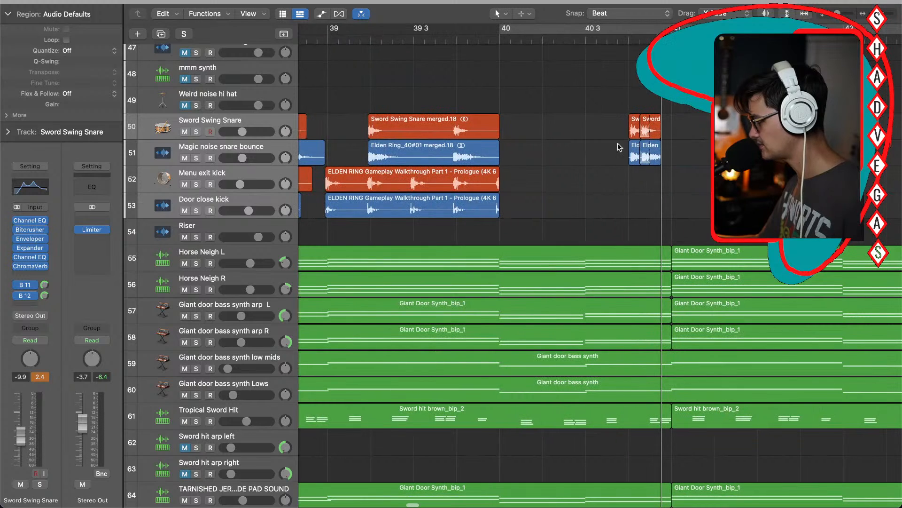
left_click_drag(611, 100, 657, 171)
scroll(657, 171, "right", 7)
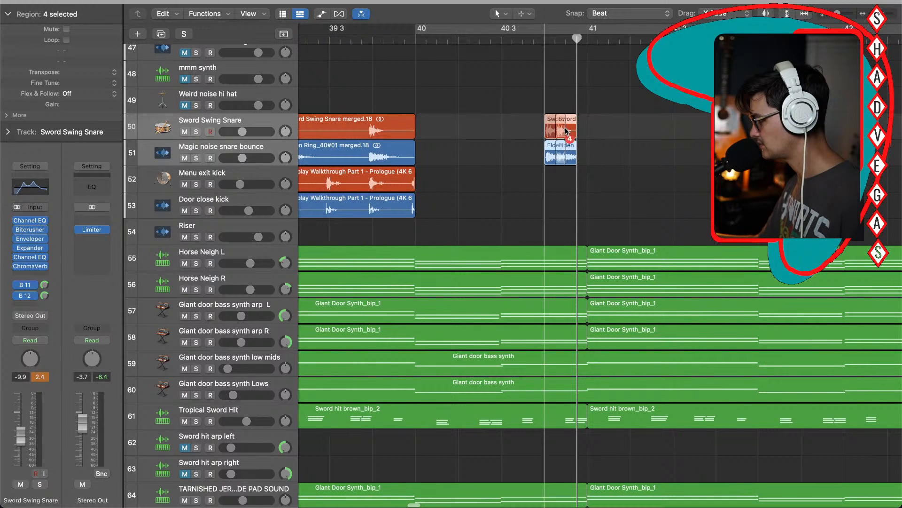
left_click_drag(554, 130, 597, 132)
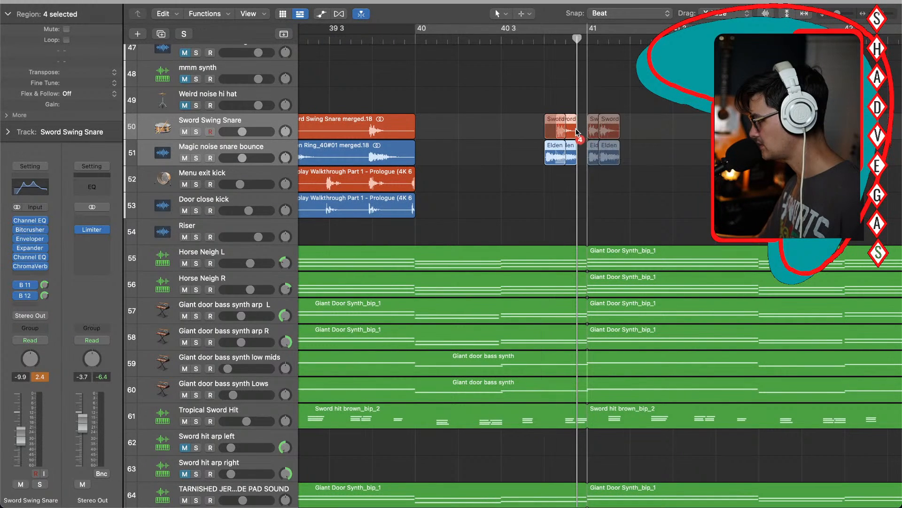
left_click(618, 94)
Step: Try moving only the first pickup region on both snare tracks from bar 41 back to 40 4
key("super+Right")
key("super+Right")
key("super+Right")
key("super+Right")
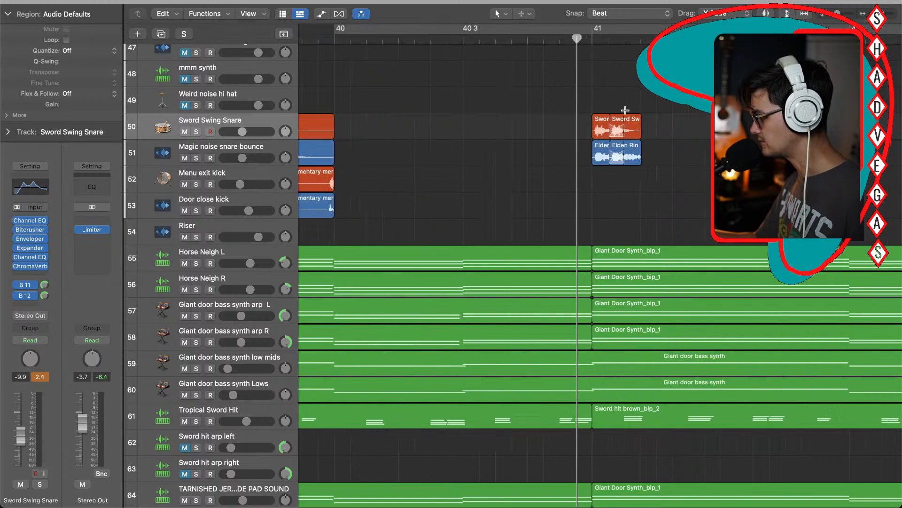
left_click_drag(626, 101, 577, 155)
key("super+j")
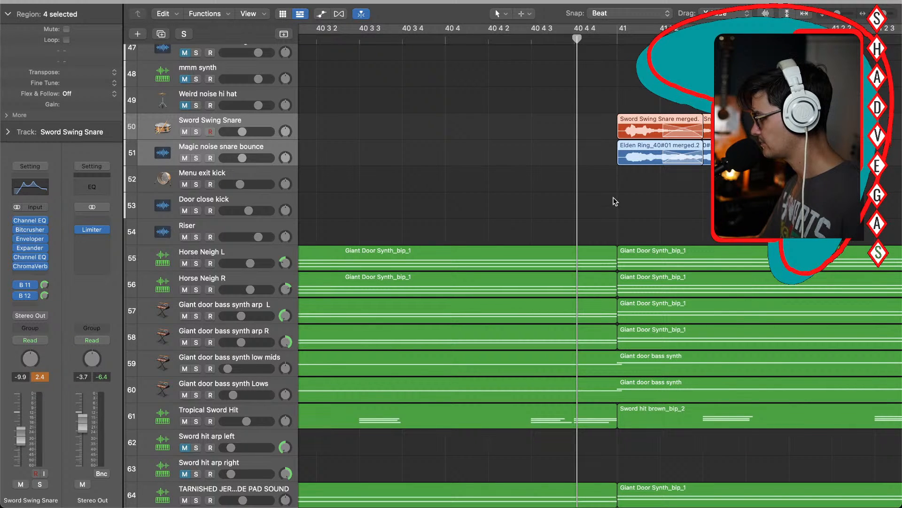
left_click(646, 198)
left_click(630, 130)
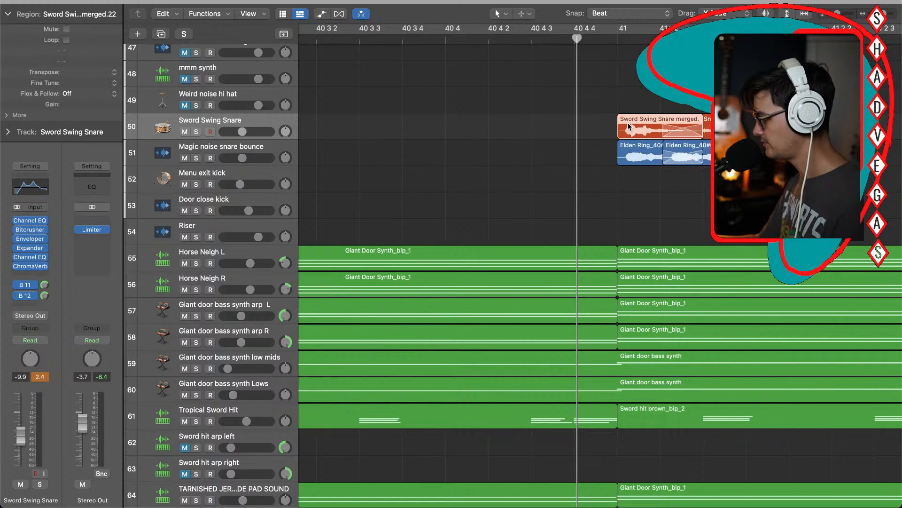
left_click(625, 151, "shift")
left_click_drag(624, 150, 525, 151)
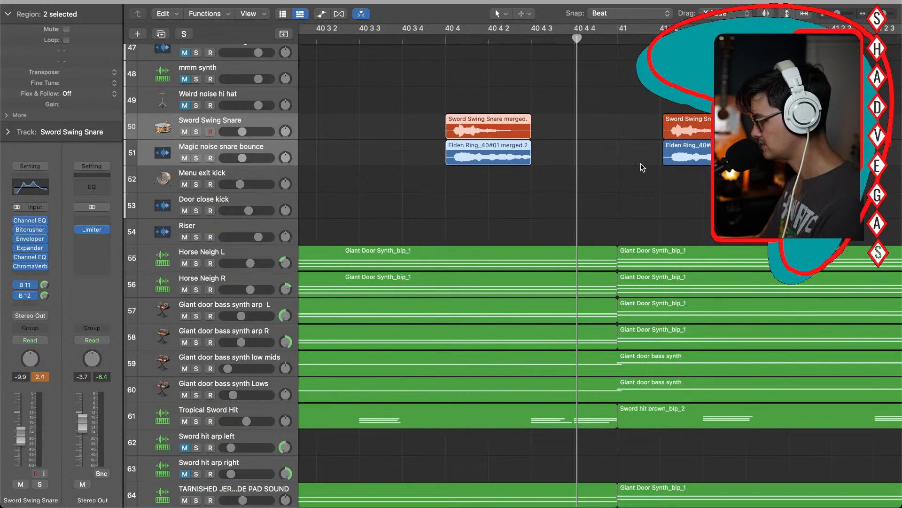
Step: Set snapping to Smart and move the second pickup region on both snare tracks to just before bar 41
left_click_drag(632, 127, 591, 132)
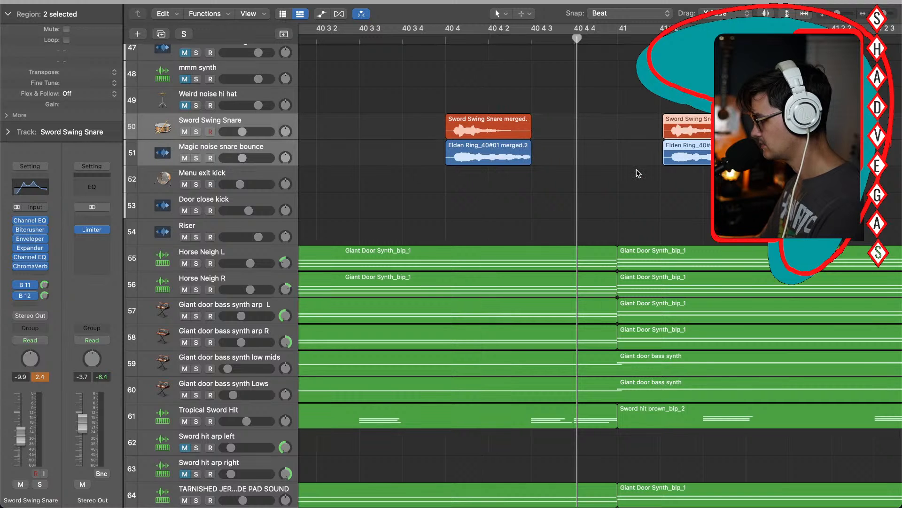
left_click(664, 14)
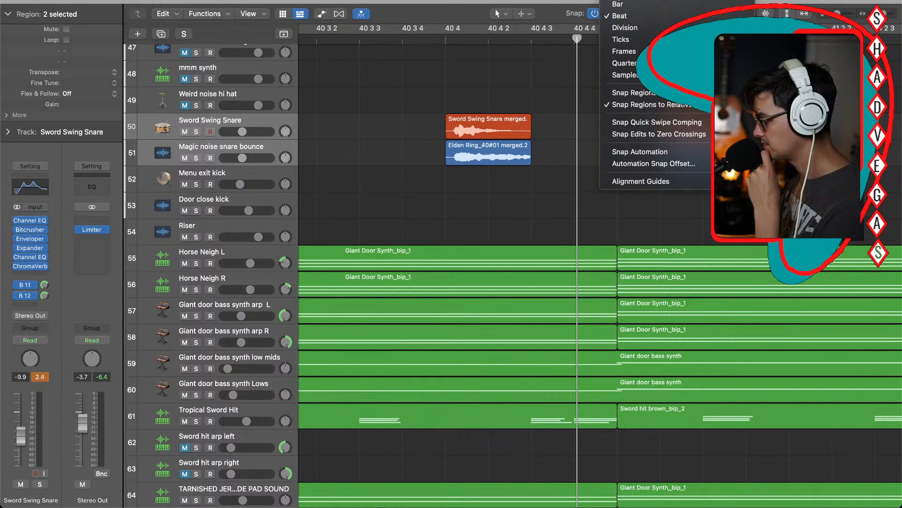
left_click(625, 1)
left_click_drag(633, 113, 602, 133)
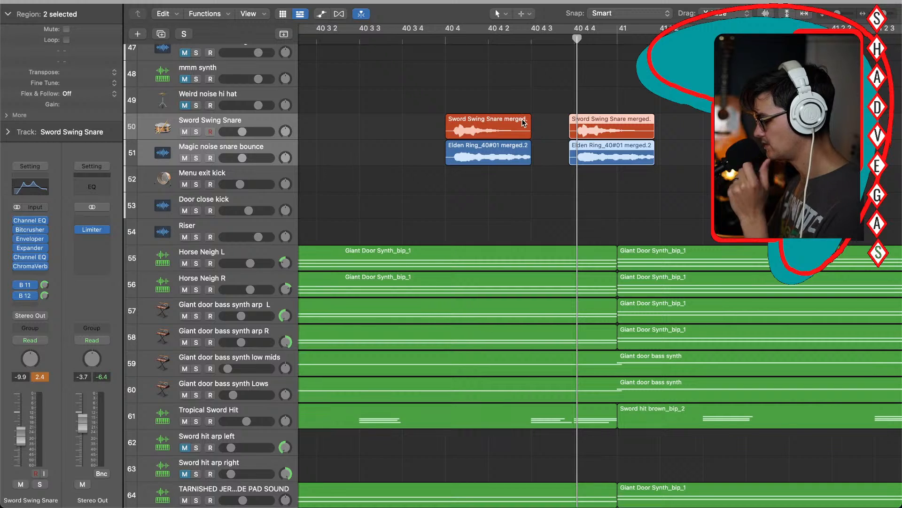
Step: Undo the separate pickup moves and shift all four snare pickup regions together to start at 40 4 3
key("super+z")
key("super+z")
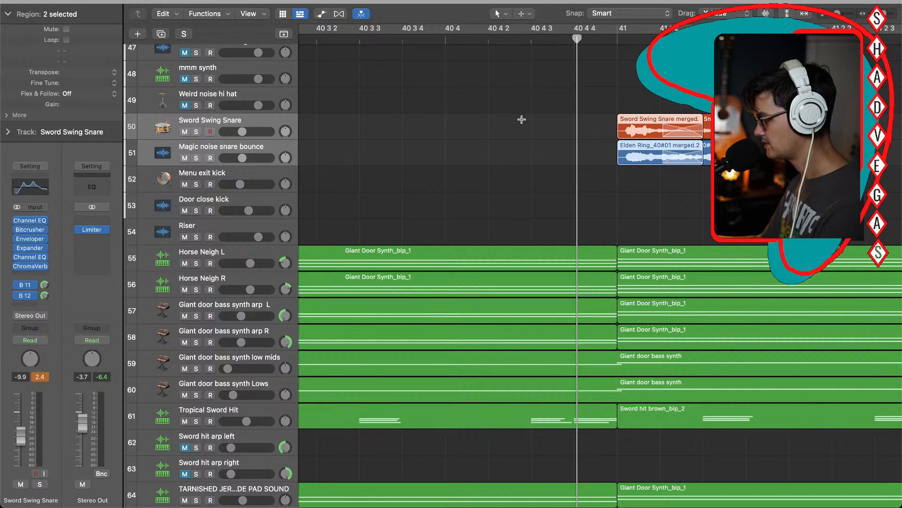
left_click_drag(633, 85, 701, 186)
left_click_drag(674, 124, 549, 128)
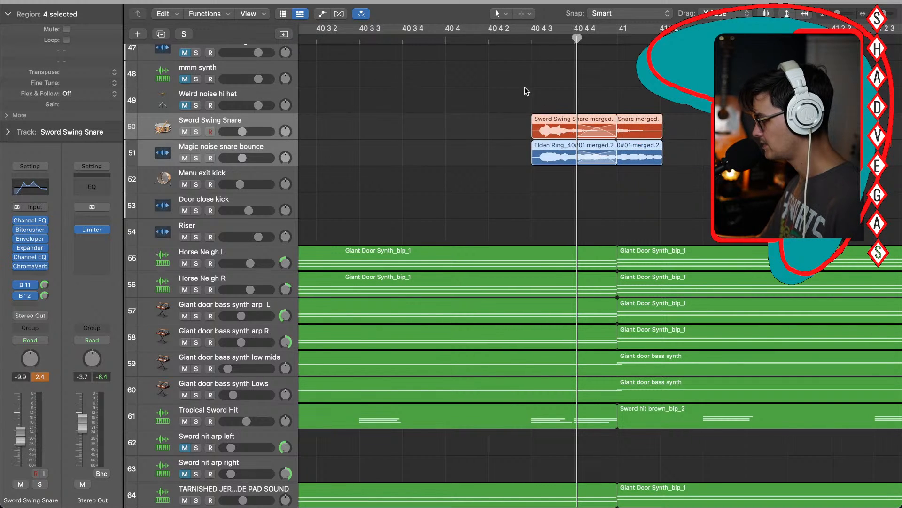
Step: Play the arrangement from bar 29 and follow it through the moved snare pickup at bar 41
key("super+Left")
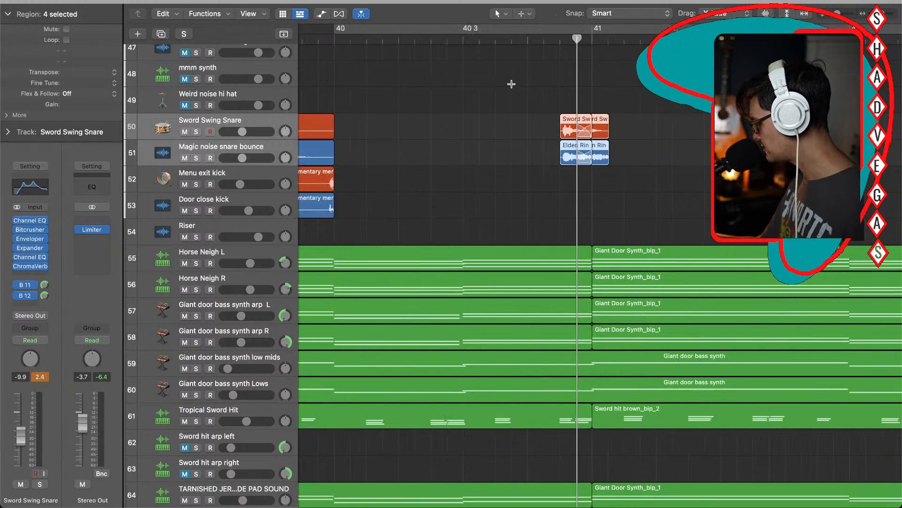
key("super+Left")
scroll(512, 87, "left", 5)
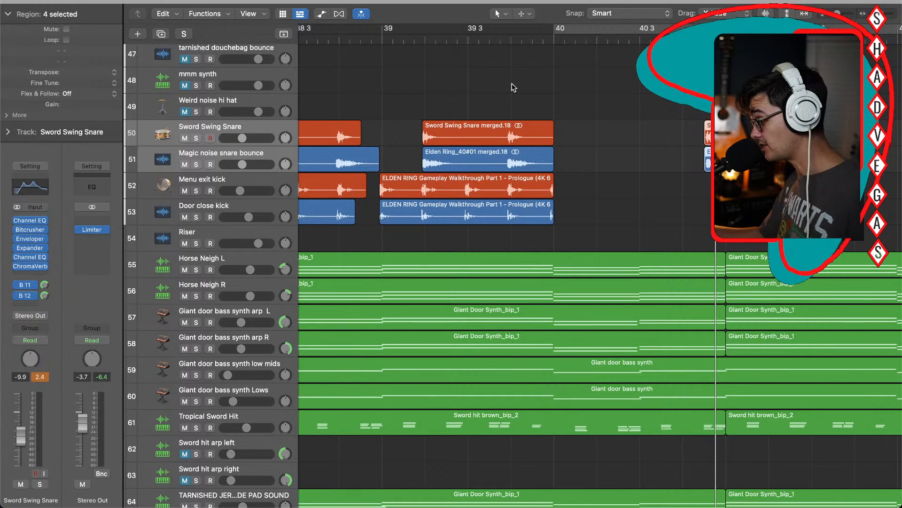
key("super+Left")
key("super+Left")
key("super+Left")
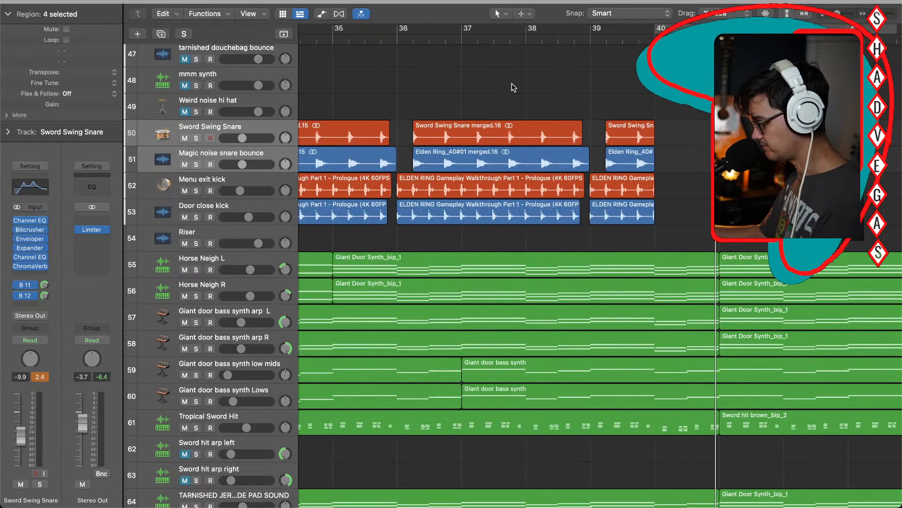
scroll(524, 107, "left", 8)
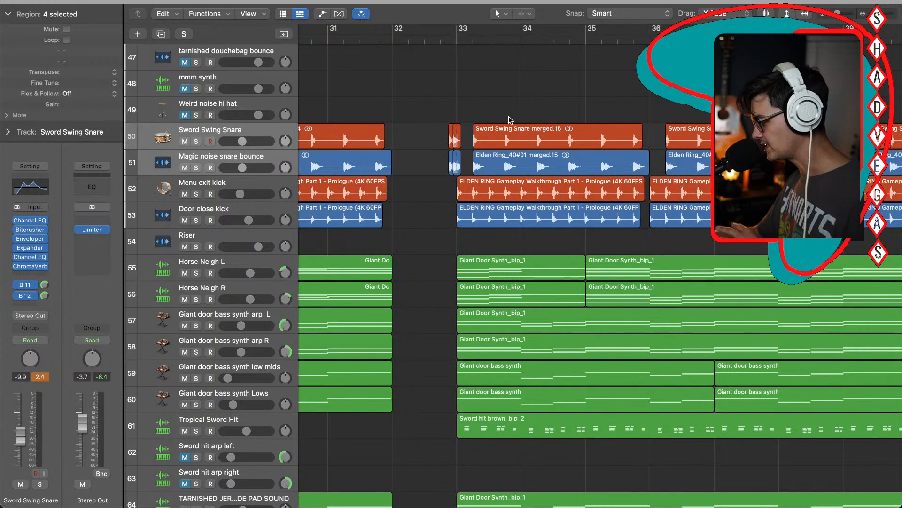
scroll(510, 117, "right", 5)
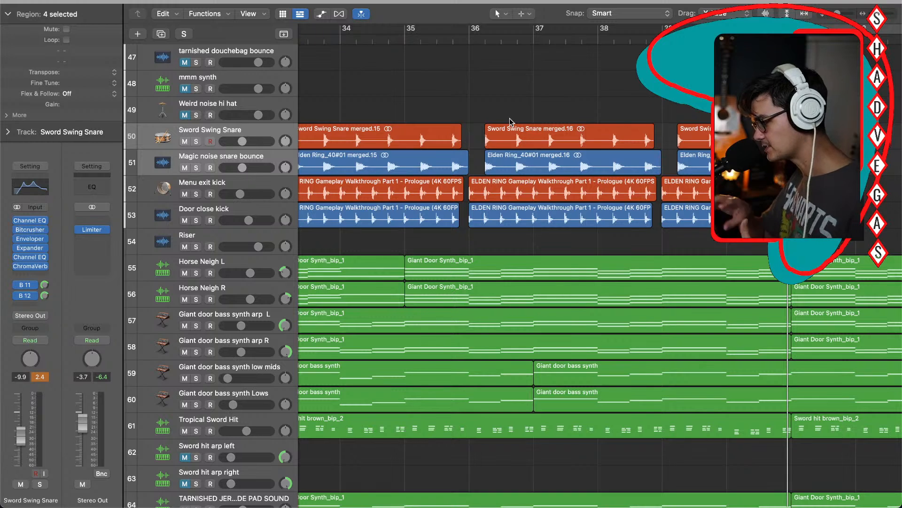
scroll(410, 147, "left", 8)
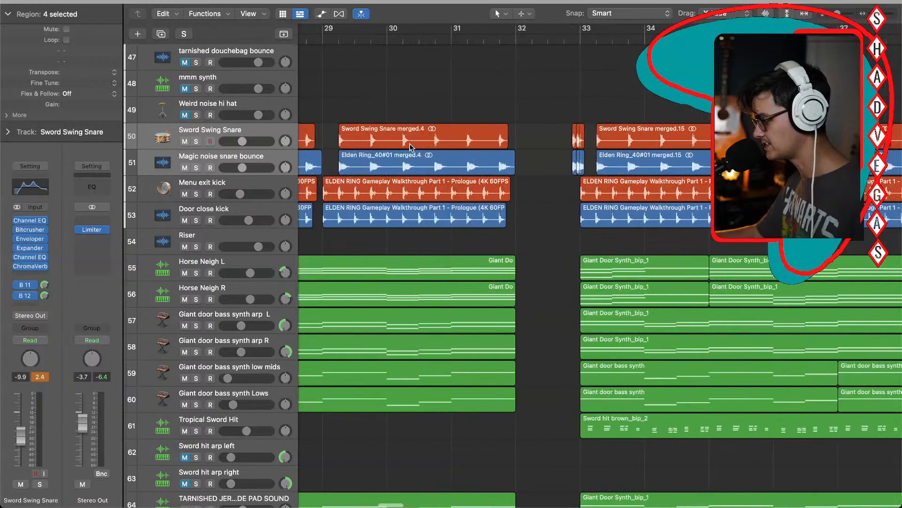
double_click(321, 40)
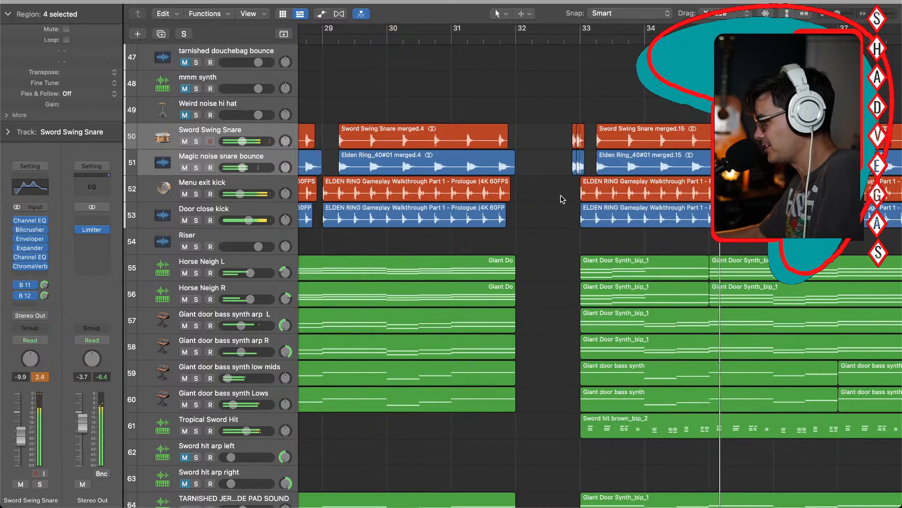
scroll(562, 197, "right", 5)
scroll(562, 198, "right", 2)
scroll(562, 197, "right", 4)
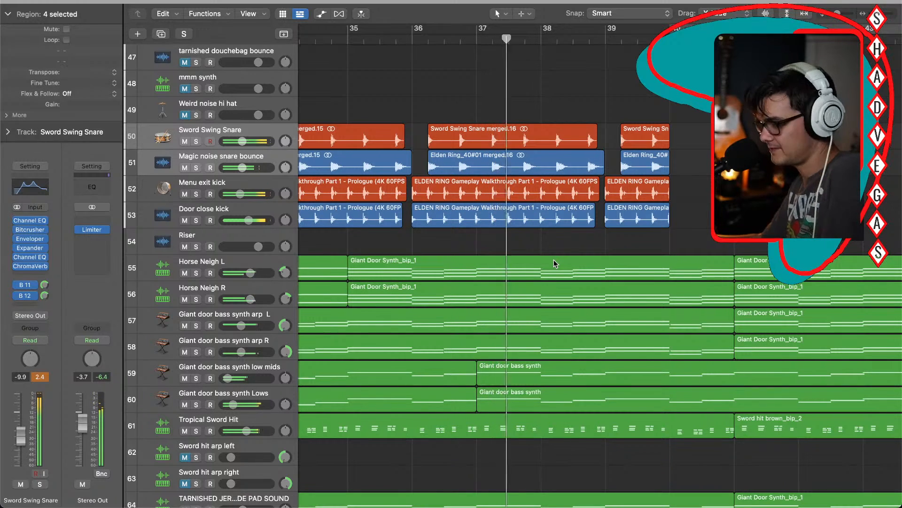
scroll(553, 260, "right", 3)
scroll(553, 260, "right", 3)
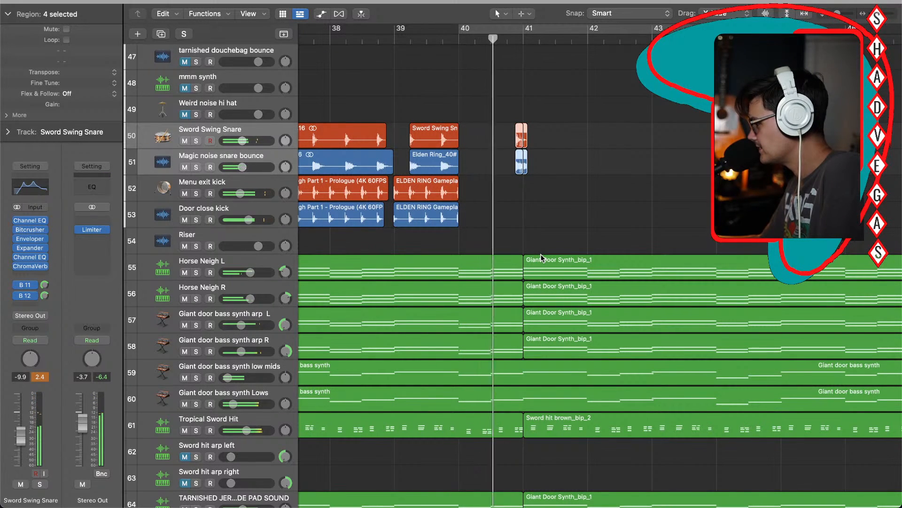
Step: Split the Giant door bass synth low mids and Lows regions at bar 41, splitting the notes that cross the point
left_click_drag(567, 214, 593, 435)
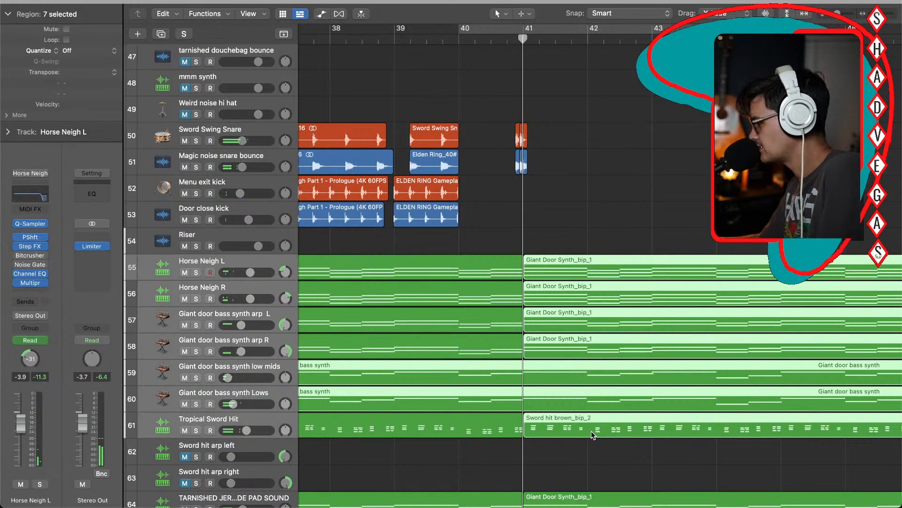
key("super+t")
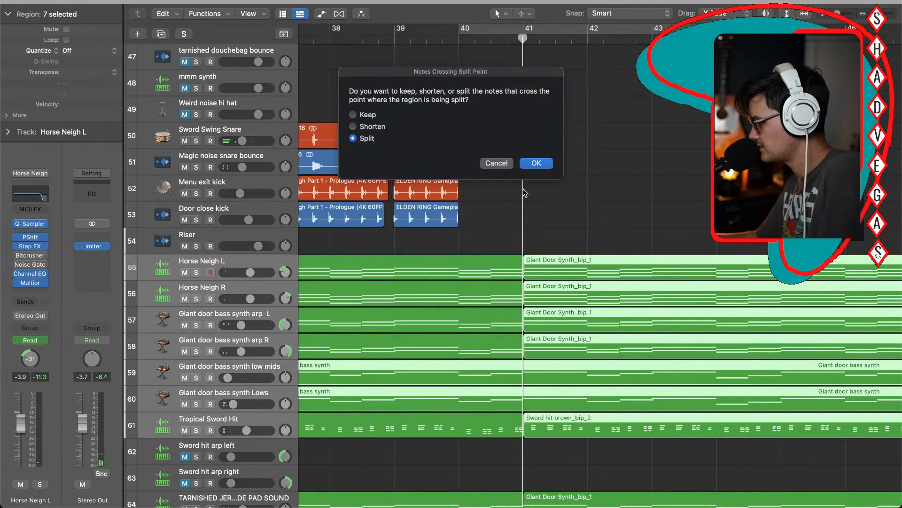
left_click(530, 165)
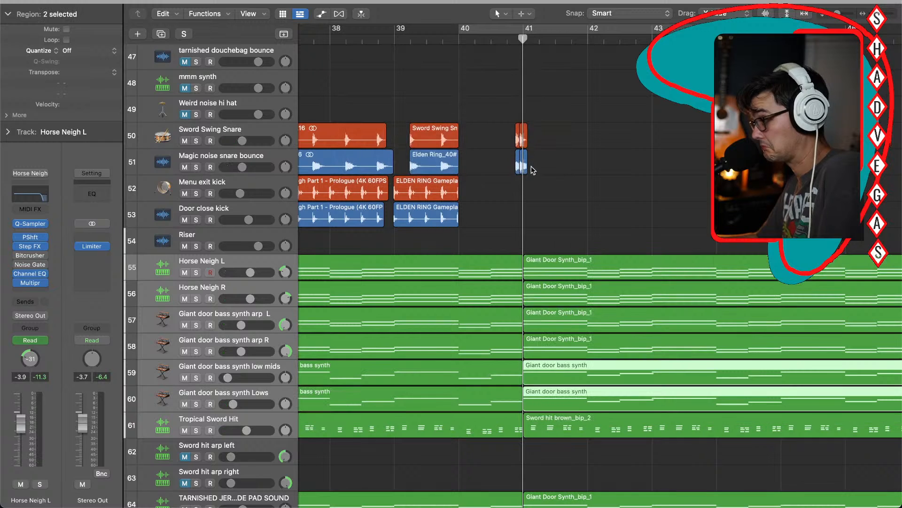
Step: Delete the regions after bar 41 on the Horse Neigh, Giant door bass synth, Tropical Sword Hit and pad sound tracks
left_click_drag(581, 201, 604, 452)
key("Delete")
scroll(603, 449, "down", 5)
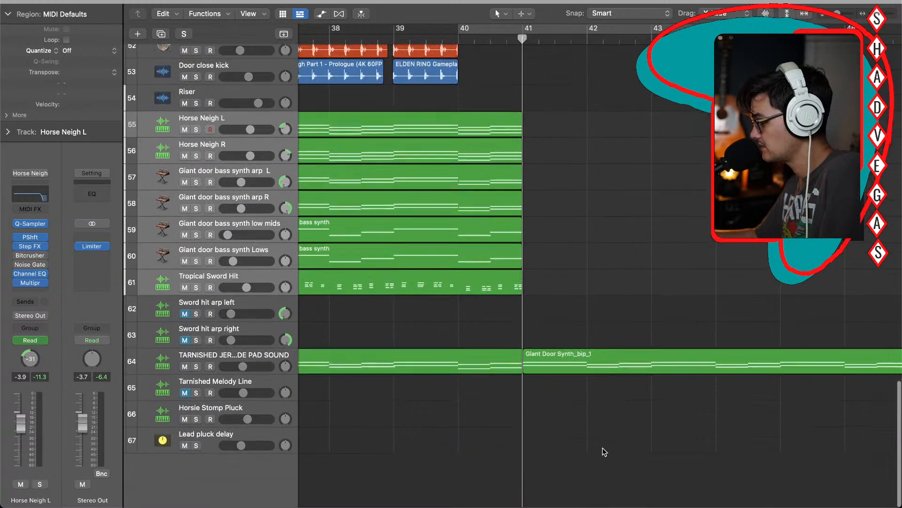
left_click(580, 359)
key("Delete")
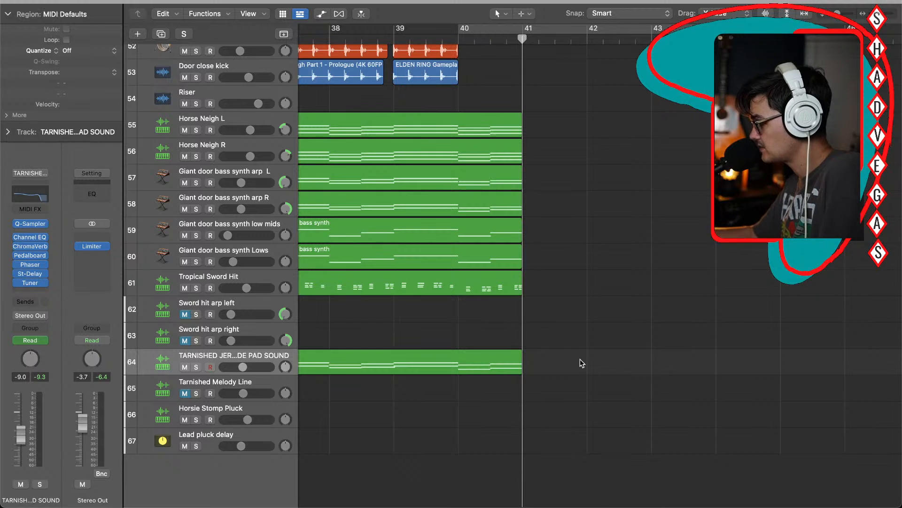
Step: Play the arrangement from bar 39 to hear the ending at bar 41
scroll(580, 359, "up", 7)
scroll(580, 359, "left", 2)
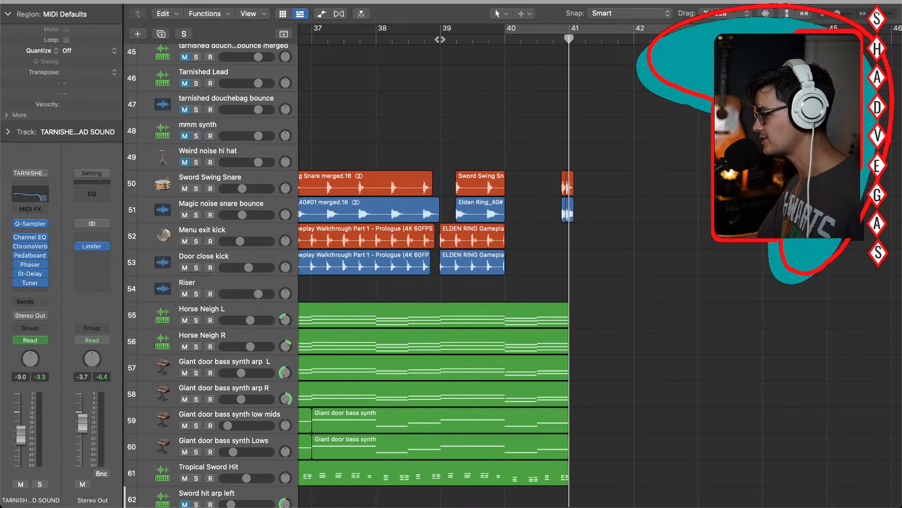
left_click(440, 39)
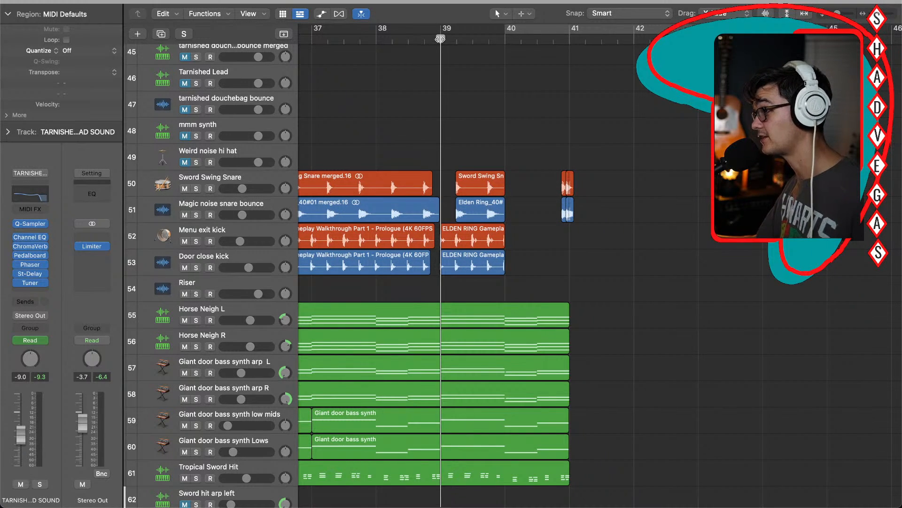
key("space")
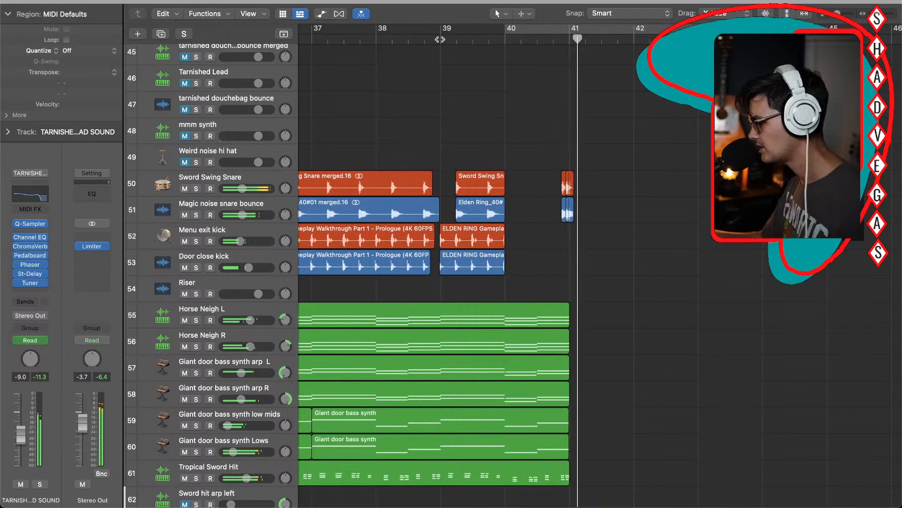
Step: Solo Horse Neigh L and Horse Neigh R and play them from bar 39
scroll(540, 272, "down", 4)
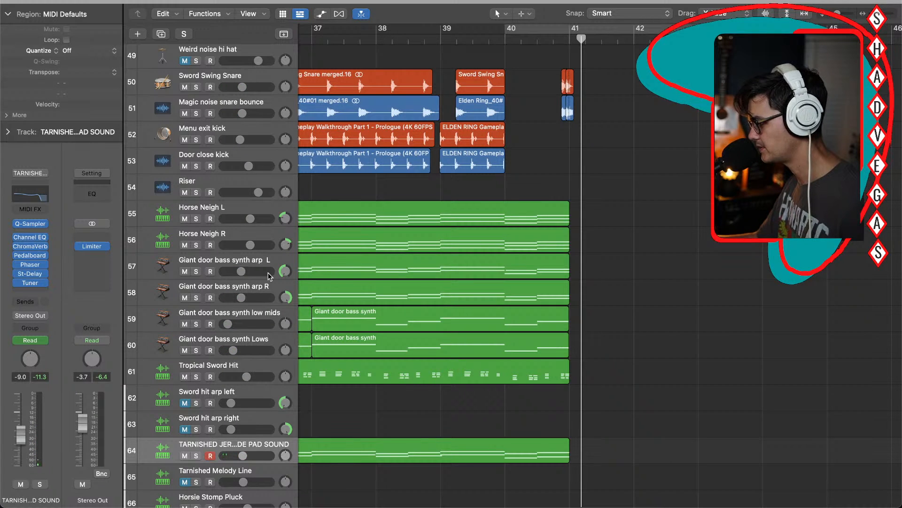
left_click(196, 218)
left_click(195, 245)
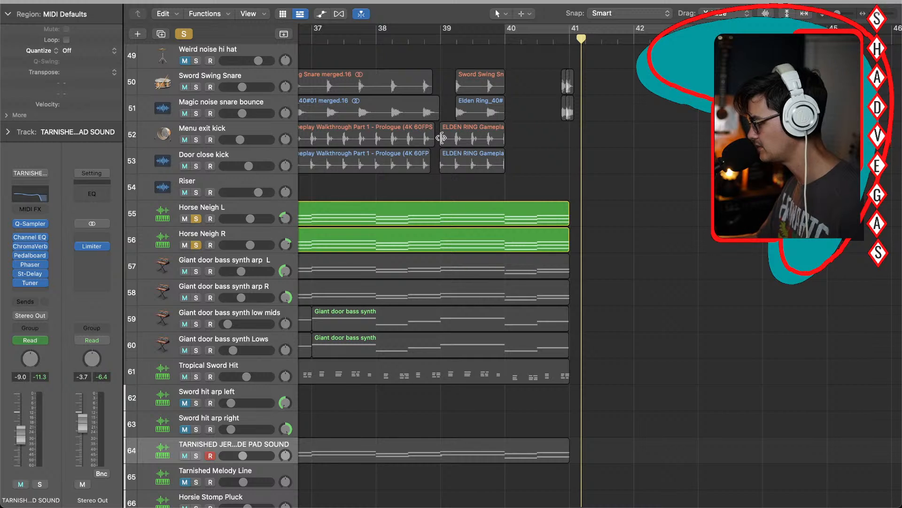
left_click(440, 40)
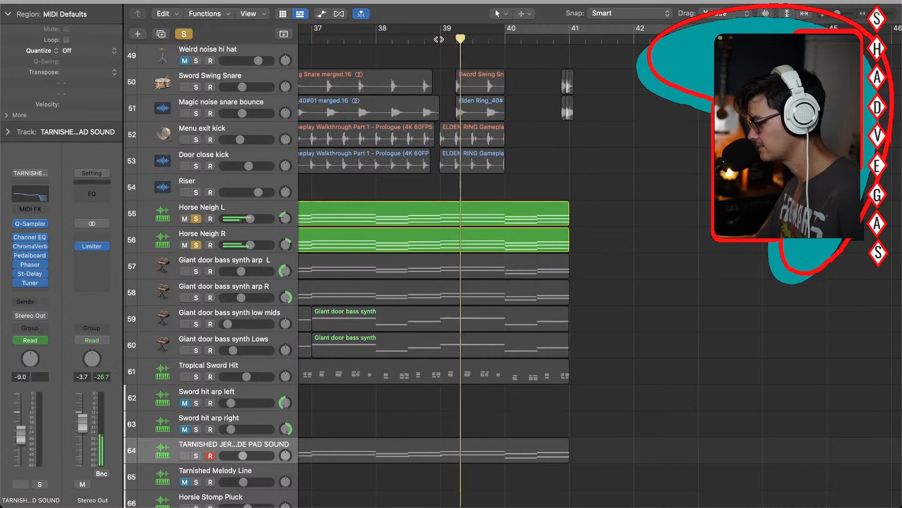
Step: Unsolo Horse Neigh L and R, split their regions at bar 40 and delete the parts after the split
left_click(196, 218)
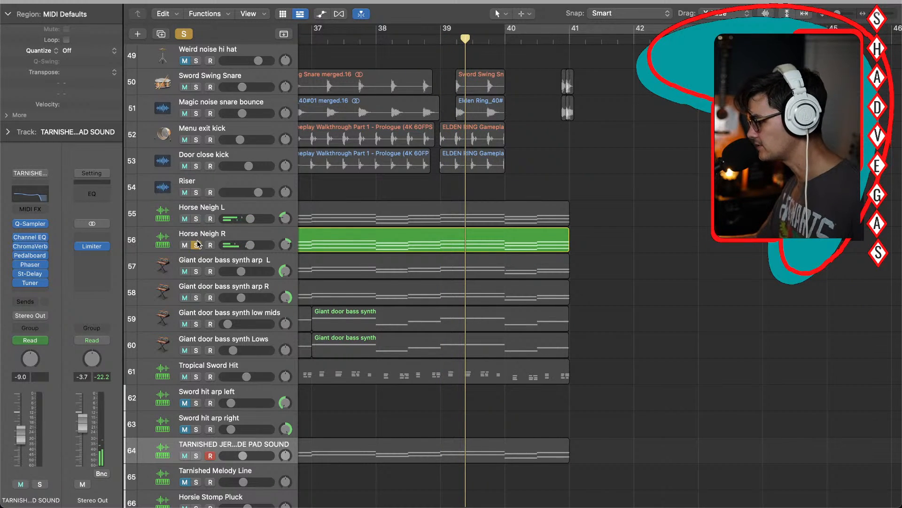
left_click(195, 245)
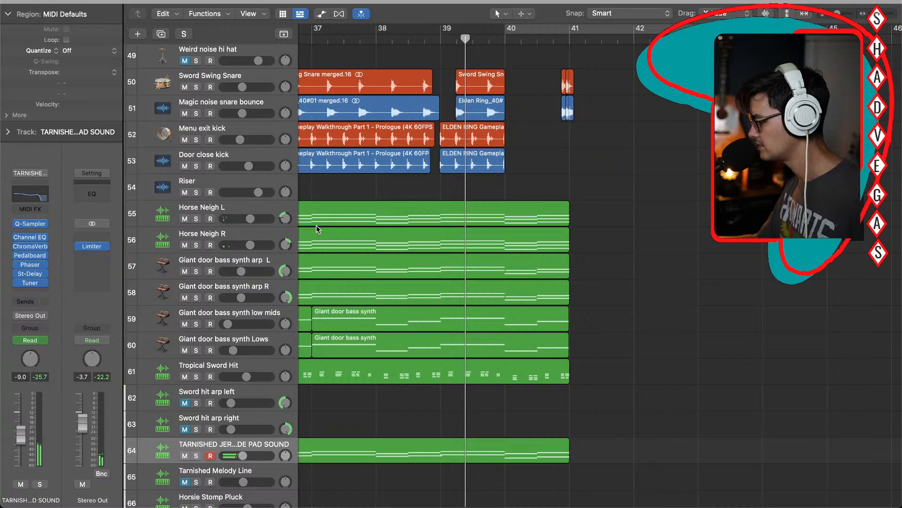
left_click(505, 41)
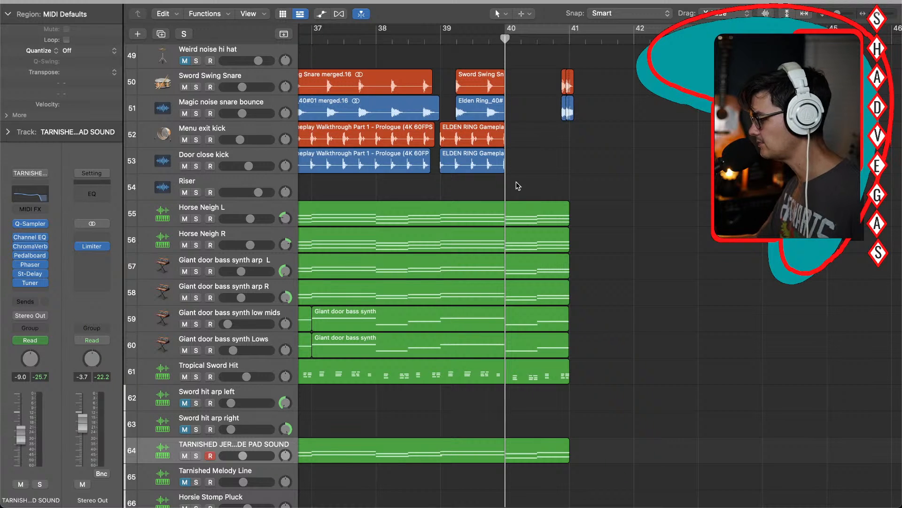
left_click_drag(517, 181, 514, 243)
key("super+t")
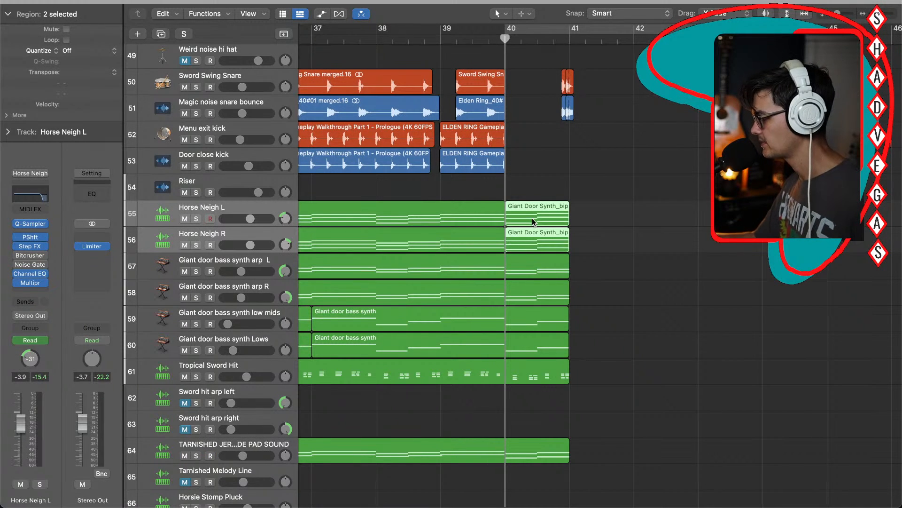
key("Delete")
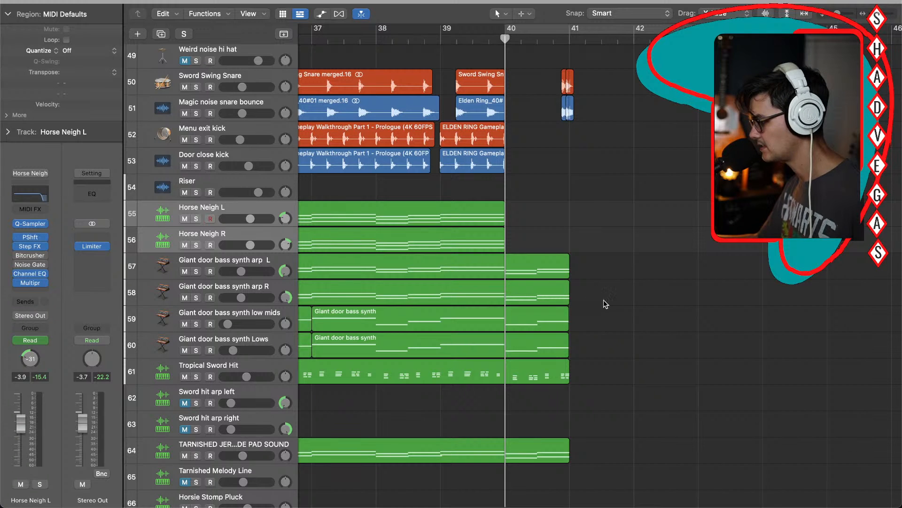
Step: Solo Giant door bass synth arp L and R, play them from bar 40, and turn their solo off
left_click_drag(610, 297, 526, 264)
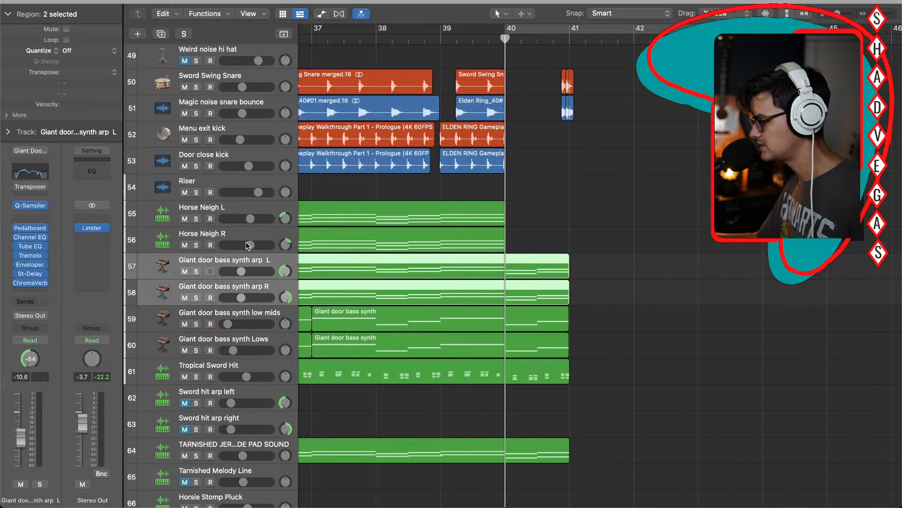
left_click(196, 271)
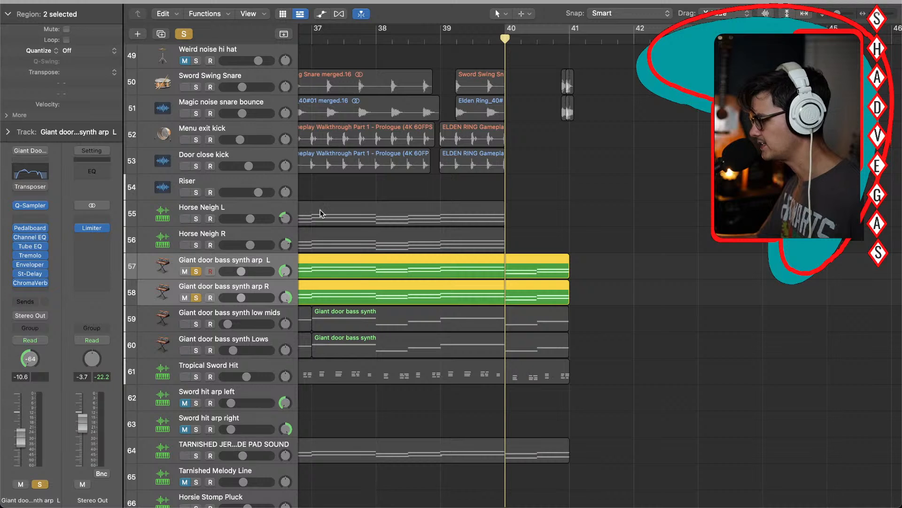
key("space")
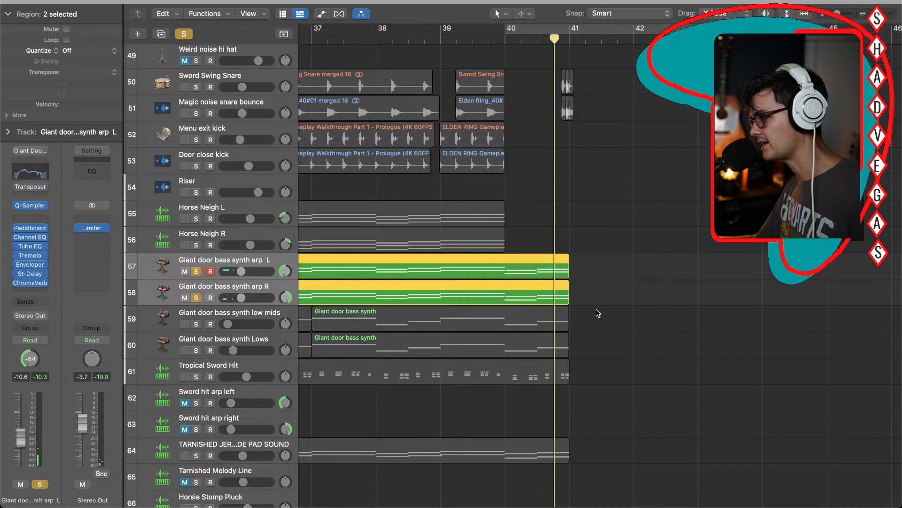
left_click(505, 40)
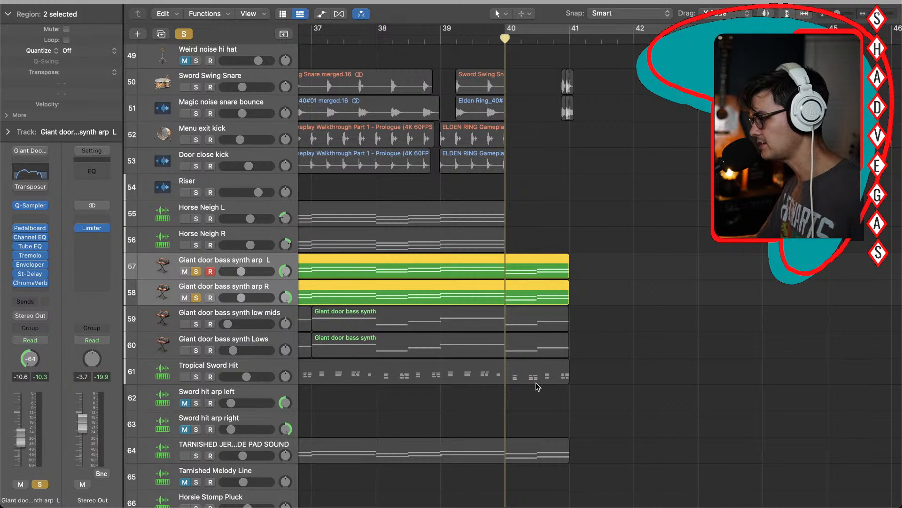
left_click(195, 272)
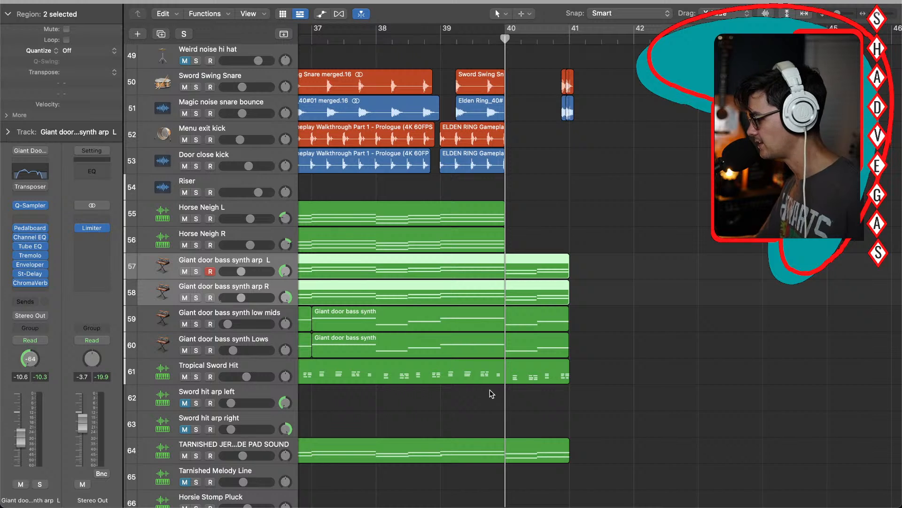
Step: Split the TARNISHED pad sound region at bar 40 and delete the part after the split
left_click(499, 415)
scroll(501, 418, "down", 3)
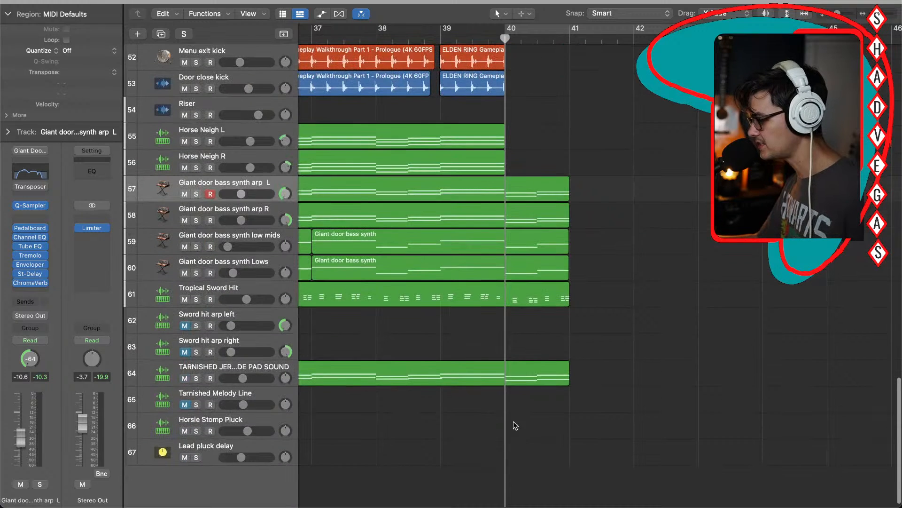
left_click(507, 375)
key("super+t")
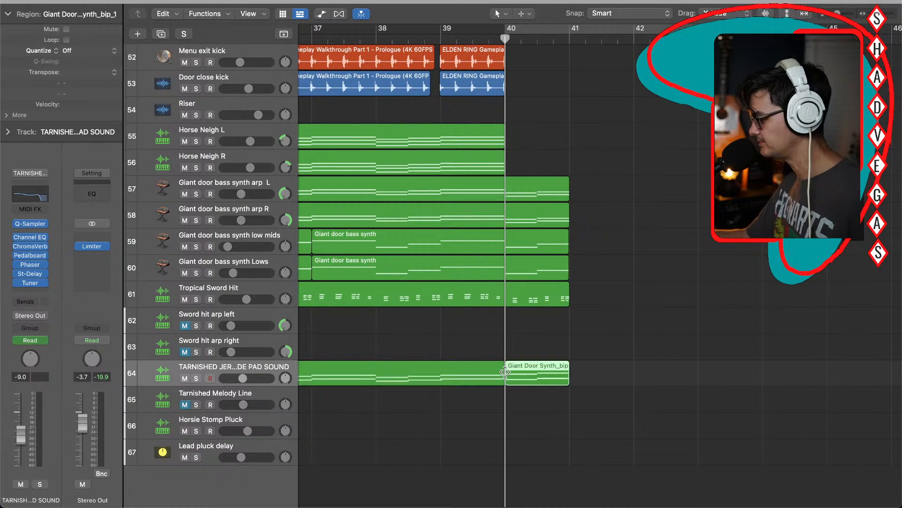
key("Delete")
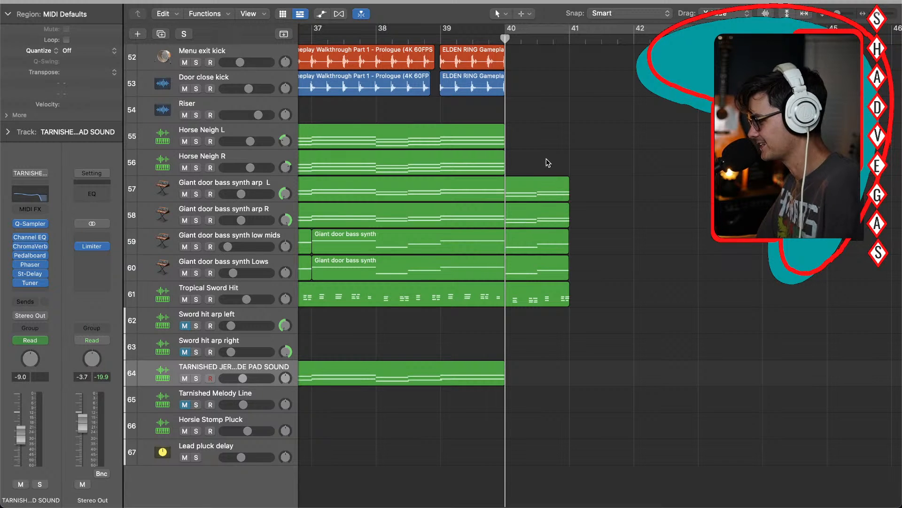
Step: Split the bass synth low mids, Lows and Tropical Sword Hit regions at bar 40, and delete the low mids and Lows parts after it
left_click_drag(537, 325, 519, 247)
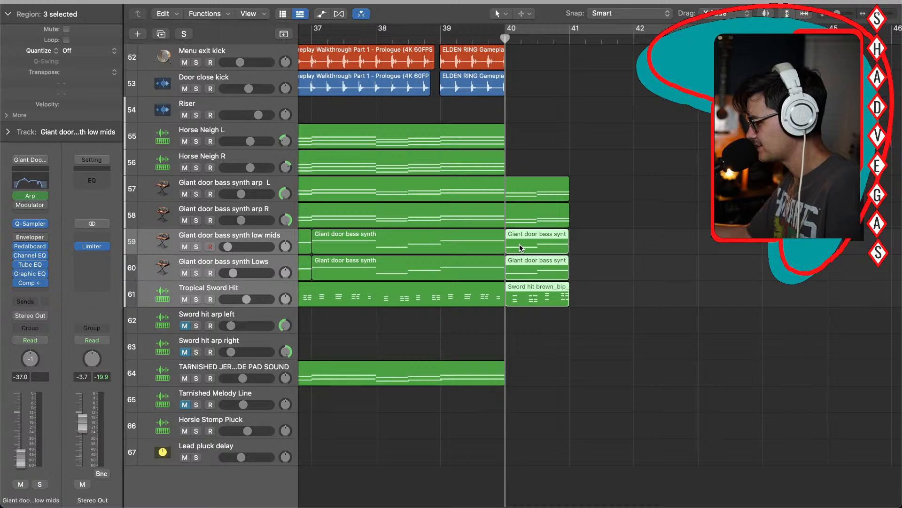
left_click(594, 318)
left_click_drag(595, 244, 543, 264)
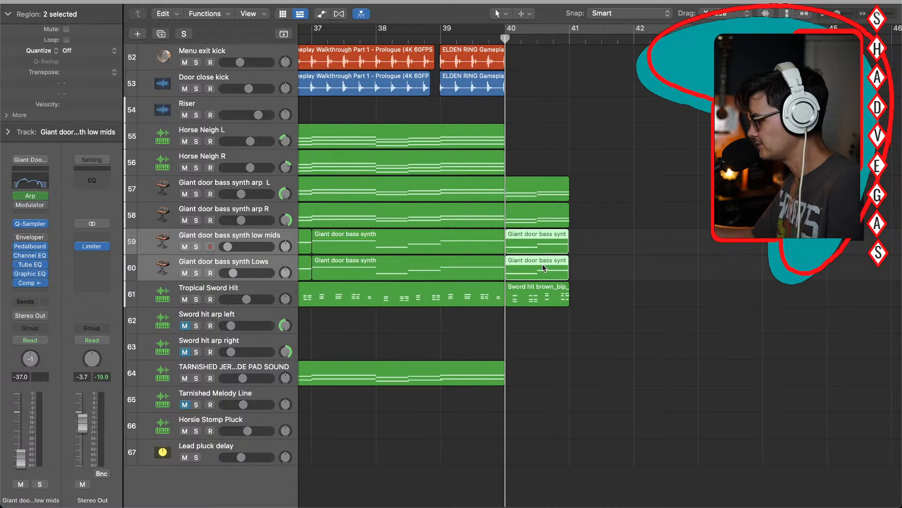
key("Delete")
Step: Play the arrangement from mid-bar 38 through the ending and delete the Tropical Sword Hit region after bar 40
scroll(495, 270, "up", 5)
scroll(495, 270, "left", 2)
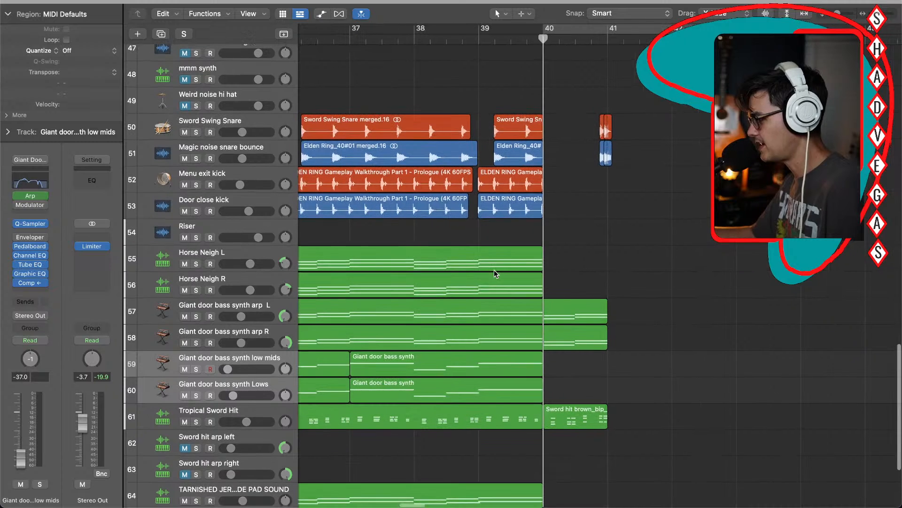
double_click(443, 40)
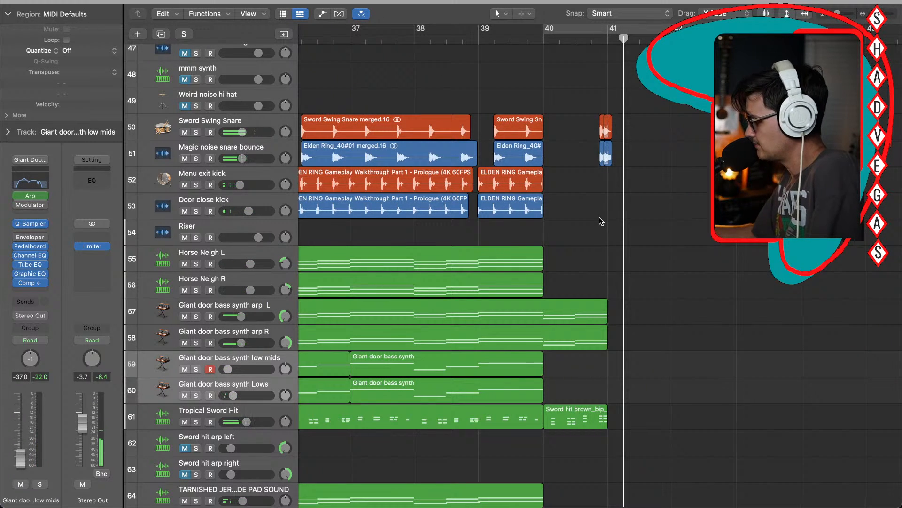
left_click(579, 425)
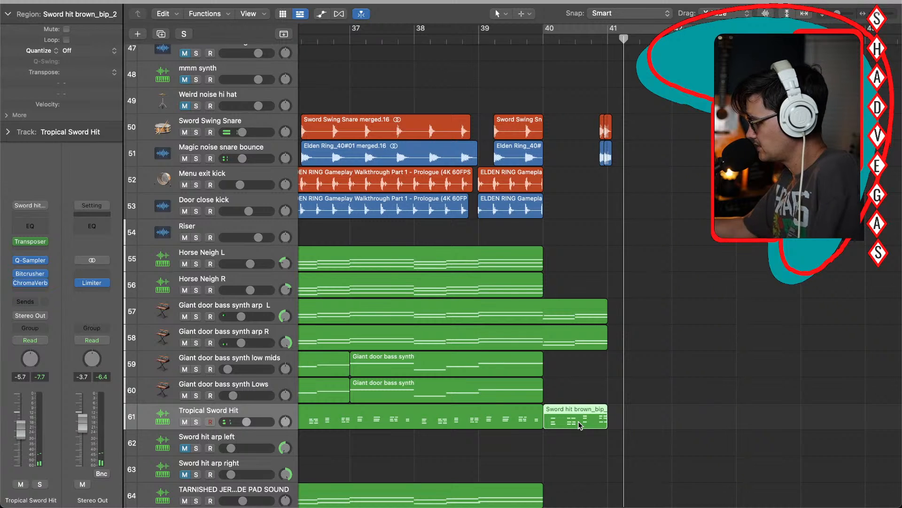
key("Delete")
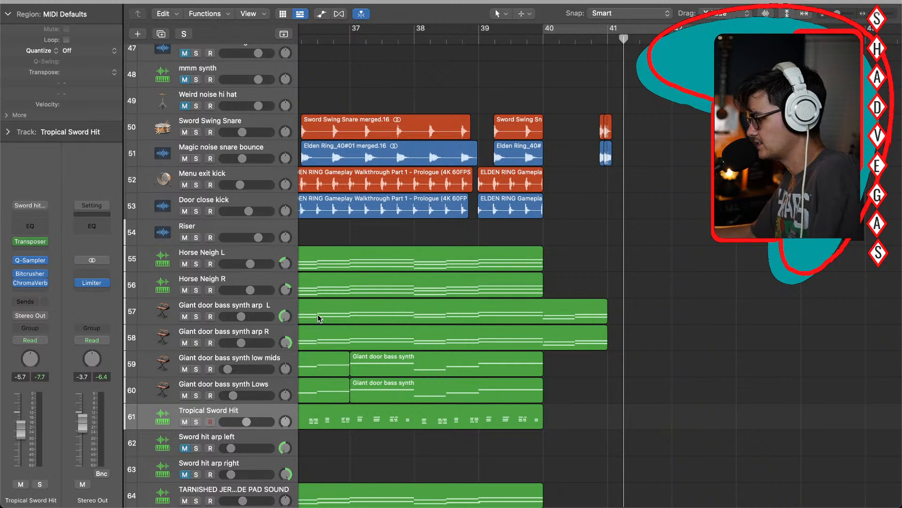
Step: Raise the volume automation of Giant door bass synth arp L and R to +3.4 dB between bars 40 and 41
left_click(269, 308)
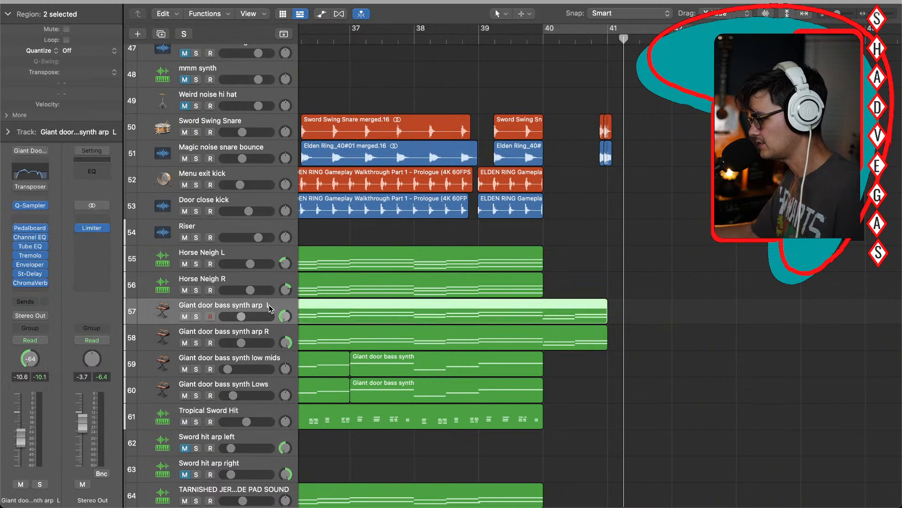
left_click(271, 336)
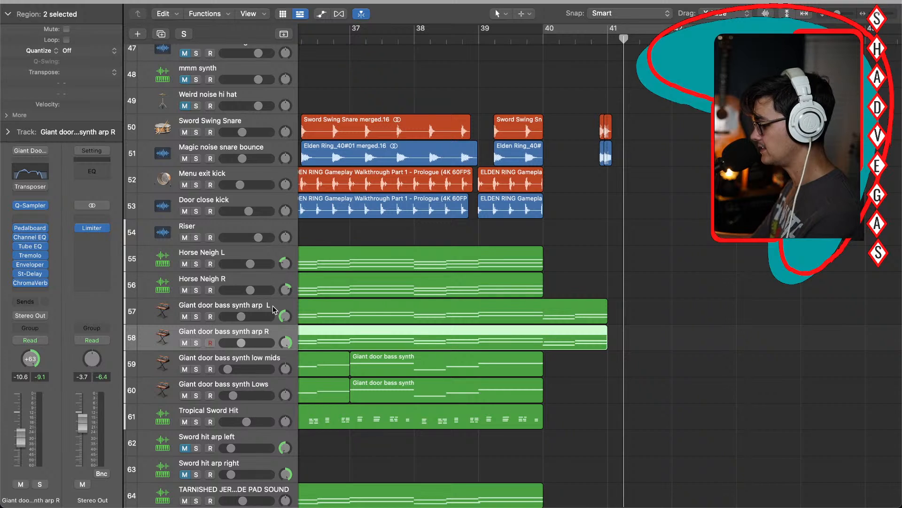
key("a")
scroll(562, 325, "right", 3)
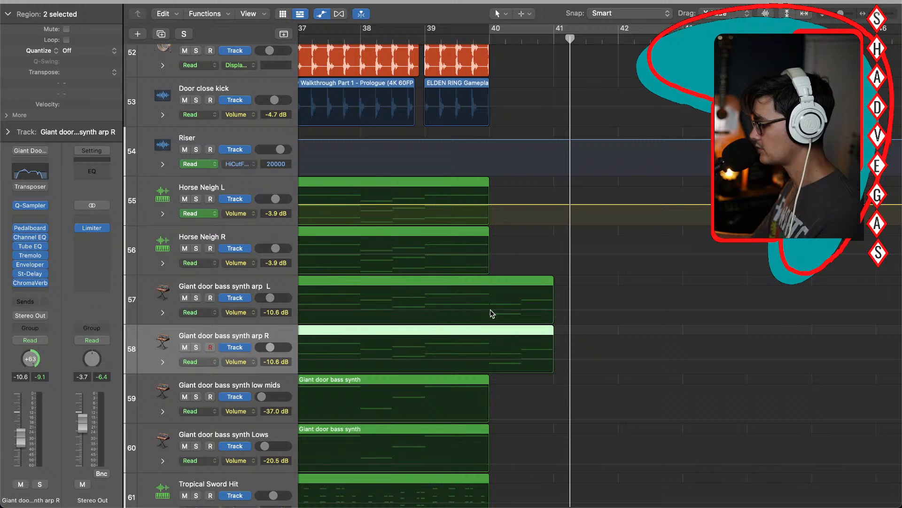
left_click_drag(490, 310, 529, 346)
key("a")
left_click_drag(524, 301, 525, 296)
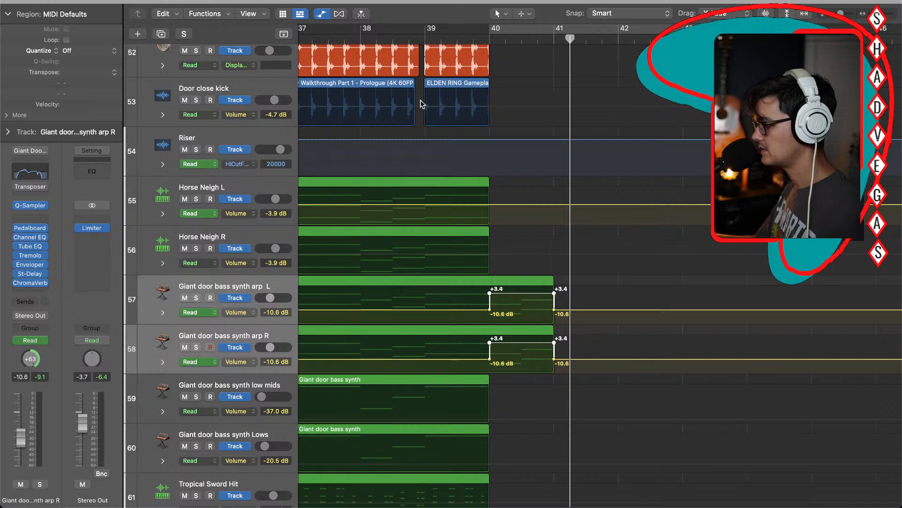
key("a")
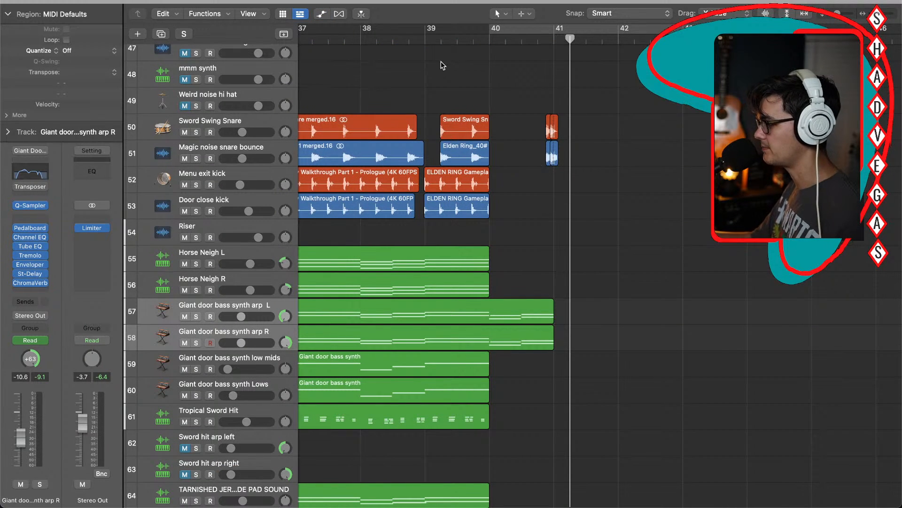
Step: Play the ending from bar 38 and lower the arp L and R volume automation between bars 40 and 41 to -3.3 dB
left_click(378, 38)
key("space")
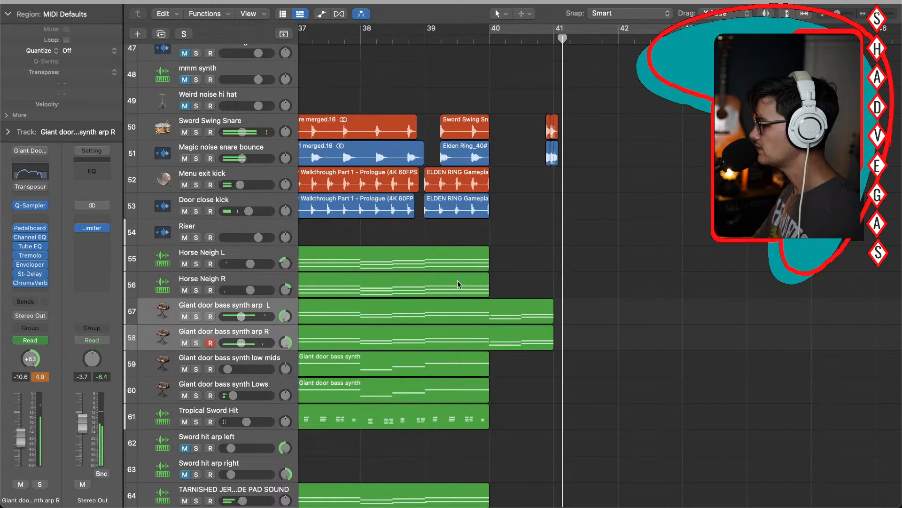
key("a")
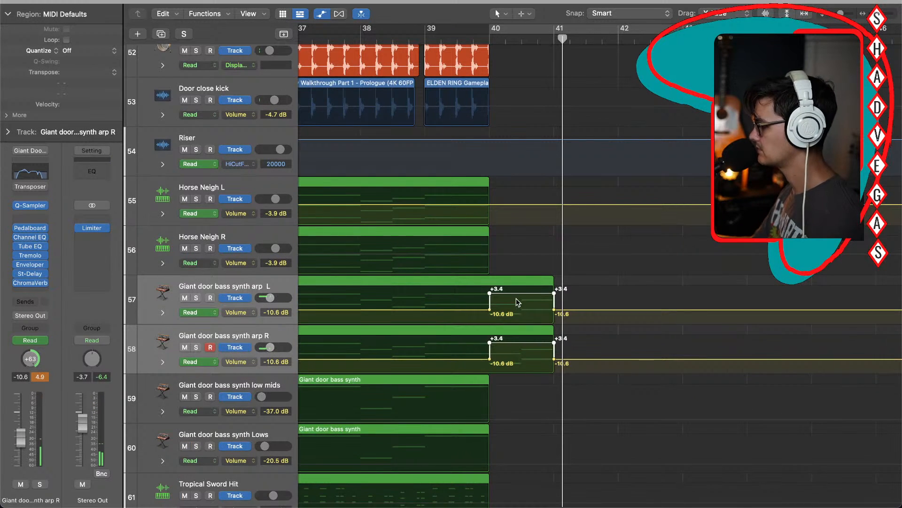
left_click_drag(516, 295, 514, 302)
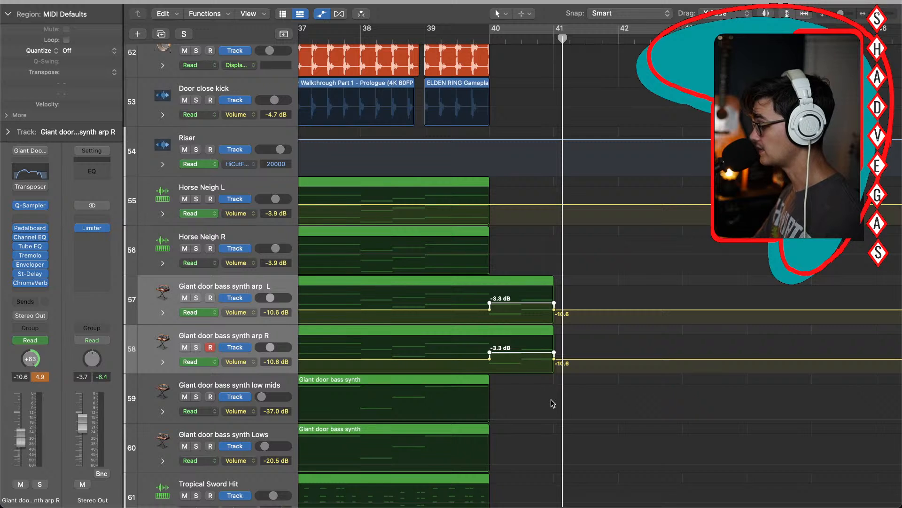
Step: Play the arrangement from bar 39 to check the level of the synth arps in the ending
left_click(428, 38)
key("space")
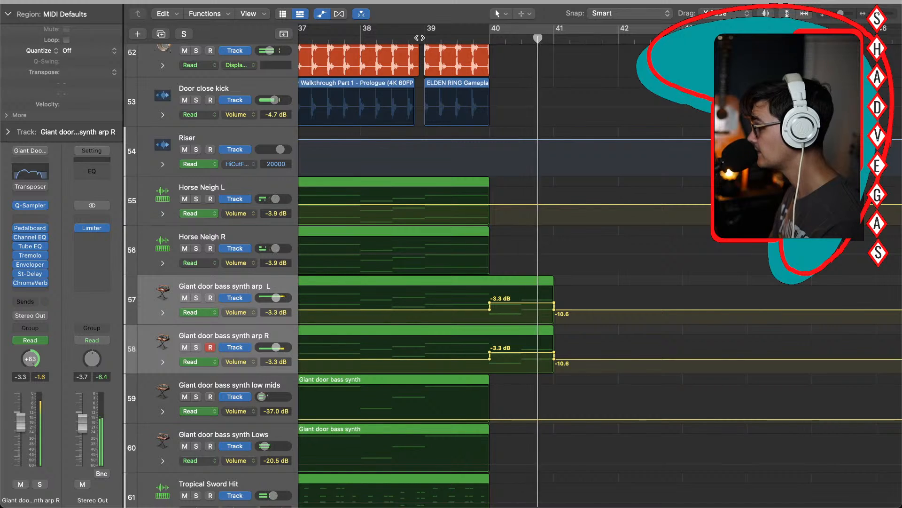
key("space")
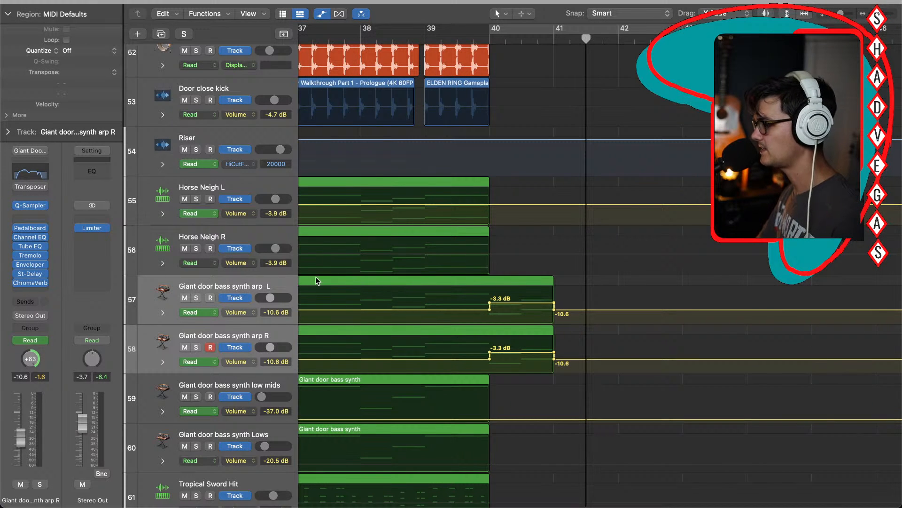
Step: Disable the 54 Hz low-cut band in the Channel EQ of Giant door bass synth arp L
left_click(283, 288)
left_click(281, 338)
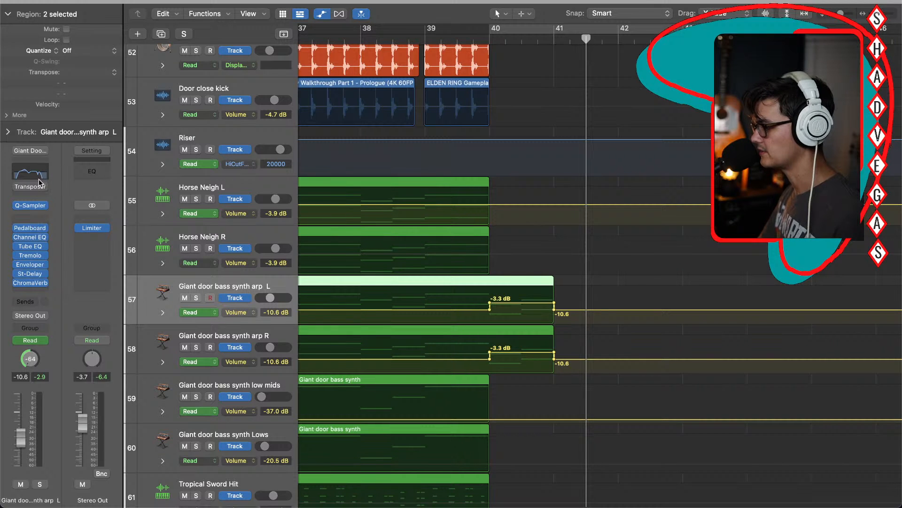
left_click(32, 239)
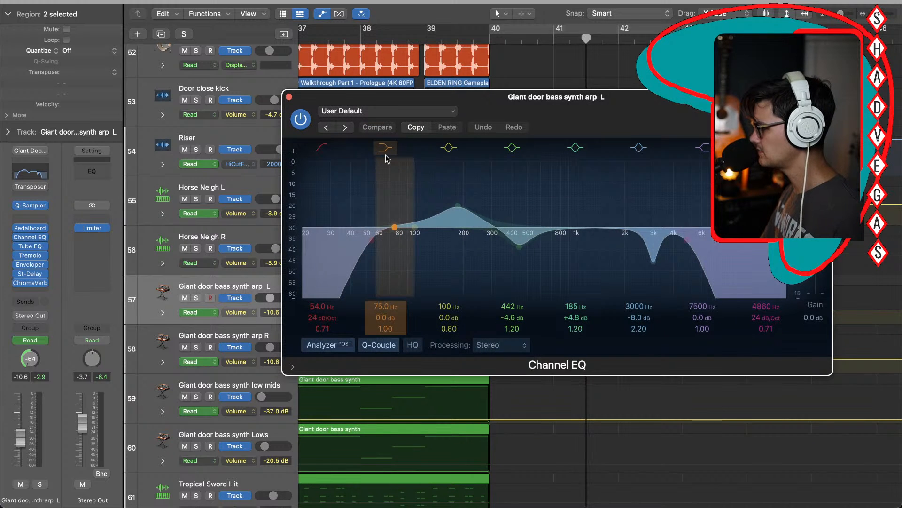
left_click(322, 147)
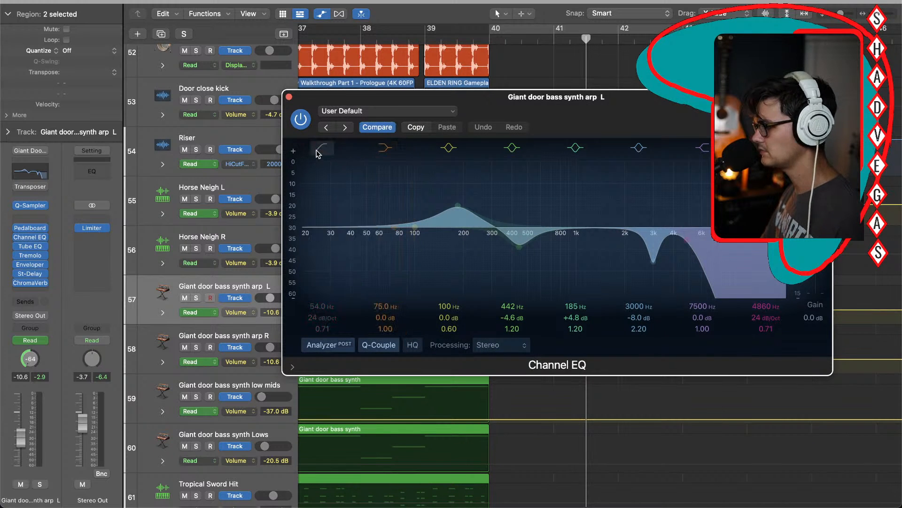
left_click(289, 97)
Step: Disable the low-cut band in the Channel EQ of Giant door bass synth arp R and play the ending from bar 40
left_click(275, 335)
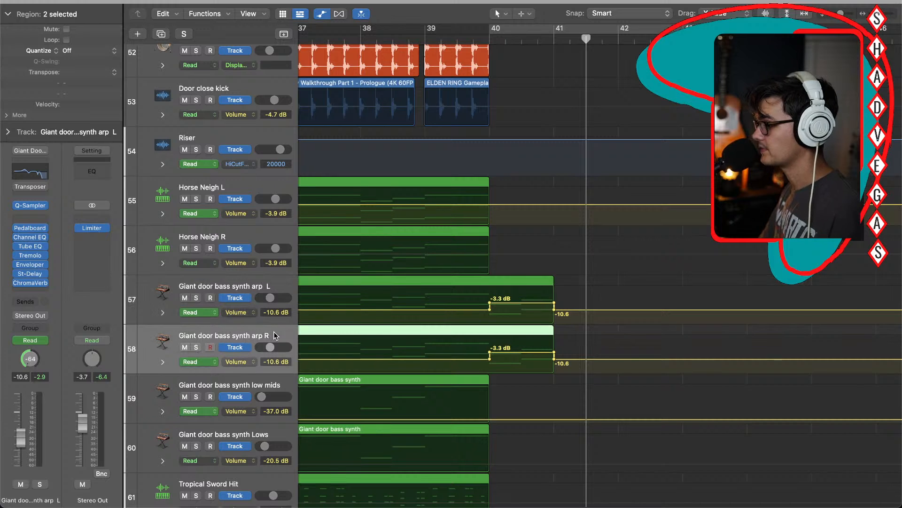
mouse_move(18, 239)
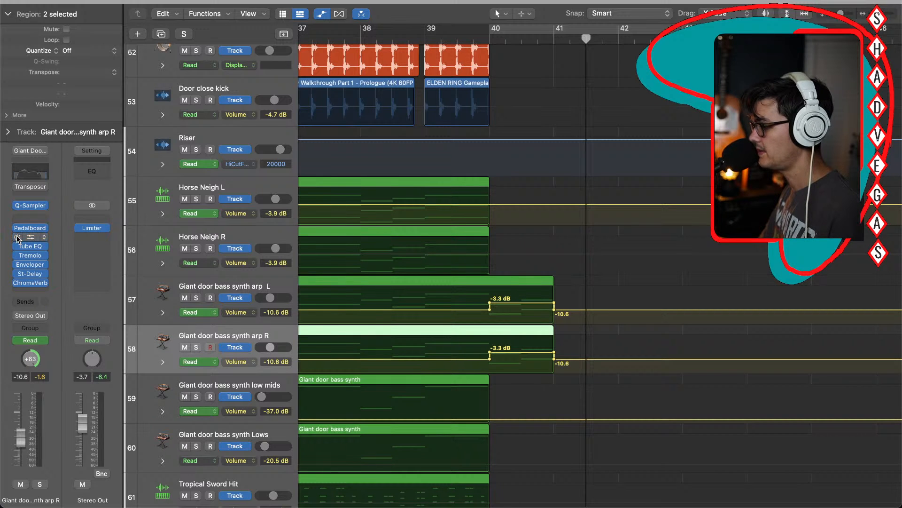
left_click(30, 237)
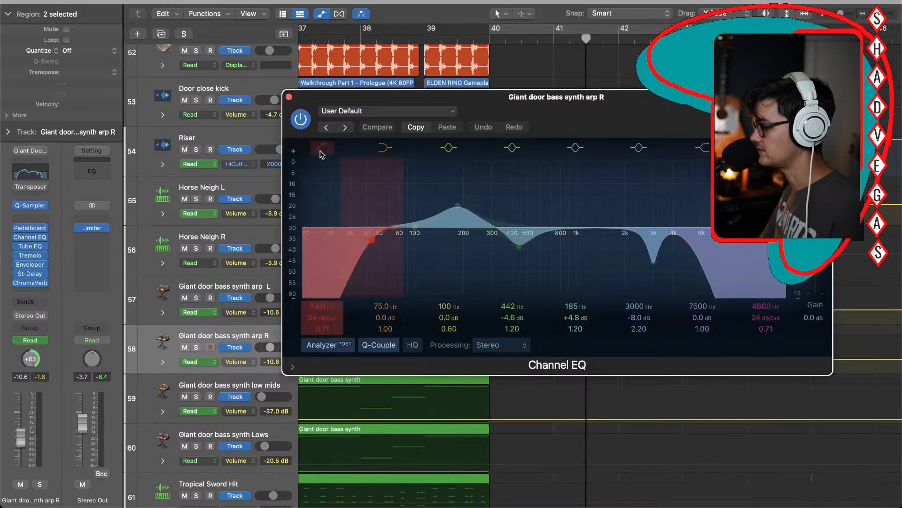
left_click(322, 149)
left_click(289, 96)
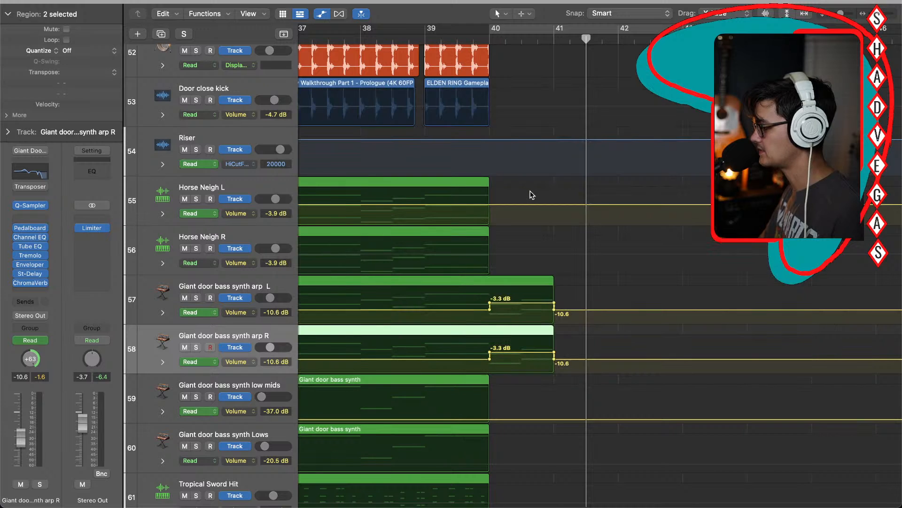
left_click(486, 34)
key("space")
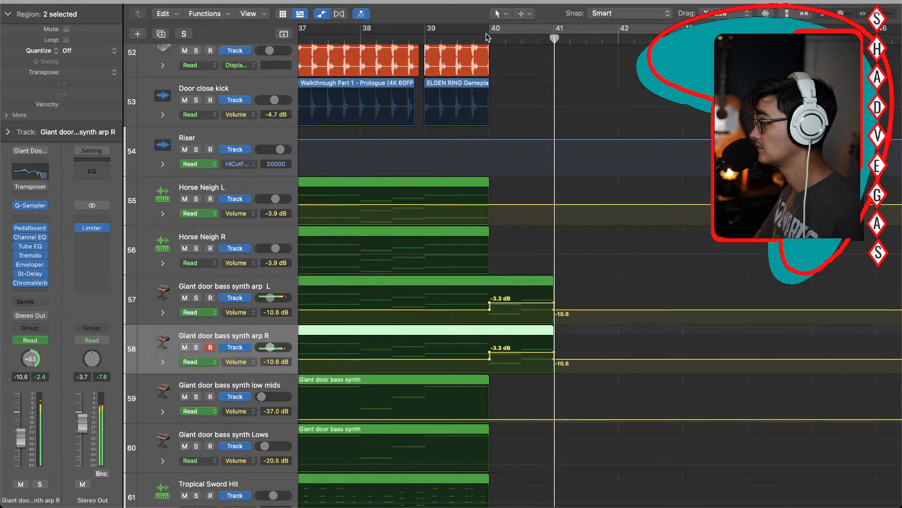
Step: Bypass the St-Delay effect on Giant door bass synth arp L and R, and play the ending from bar 39
left_click(277, 283)
mouse_move(30, 275)
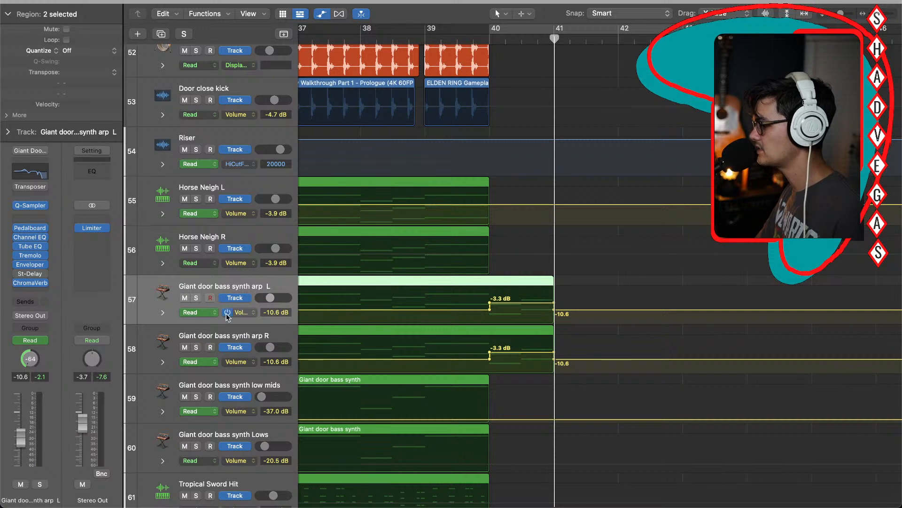
left_click(258, 334)
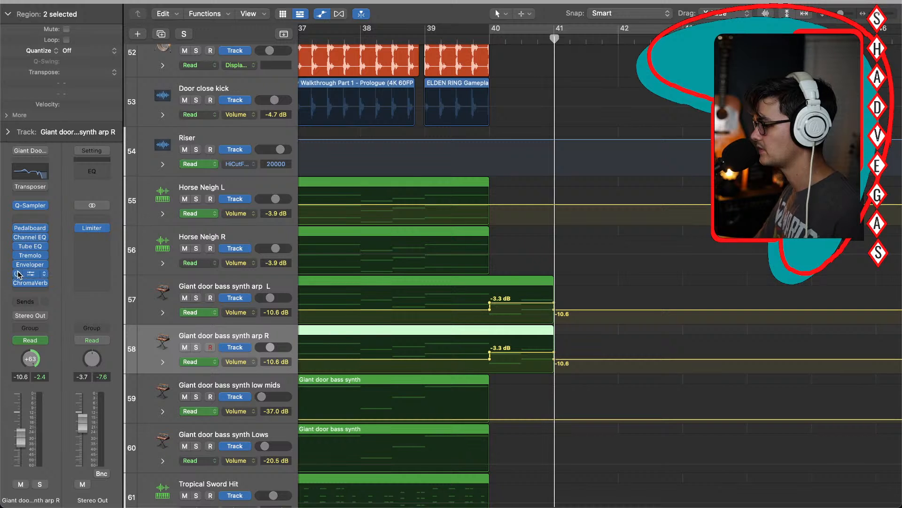
left_click(426, 39)
key("space")
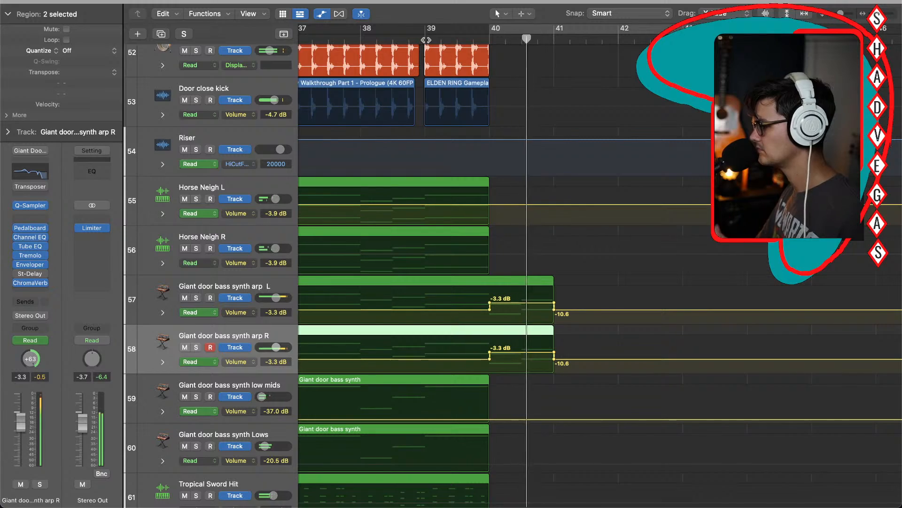
key("space")
Step: Hide the track automation and look over the tracks around the song's ending
scroll(595, 172, "down", 10)
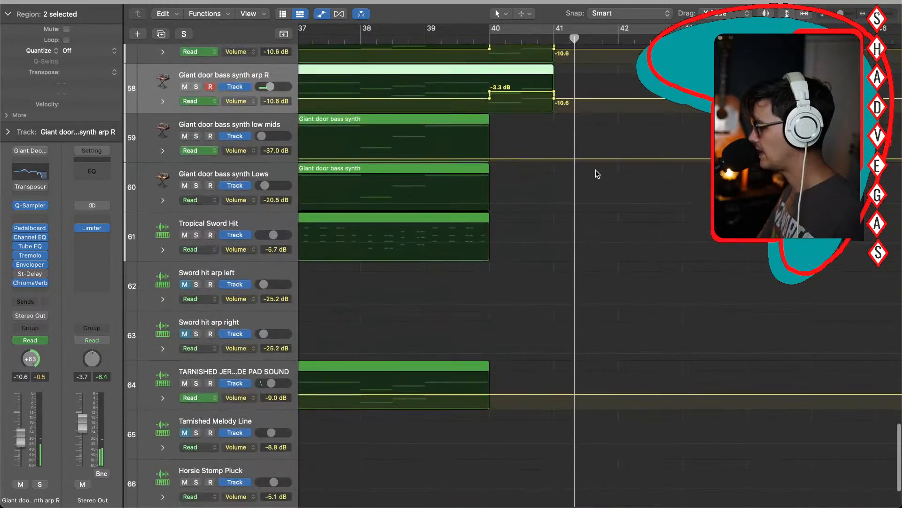
scroll(596, 171, "up", 15)
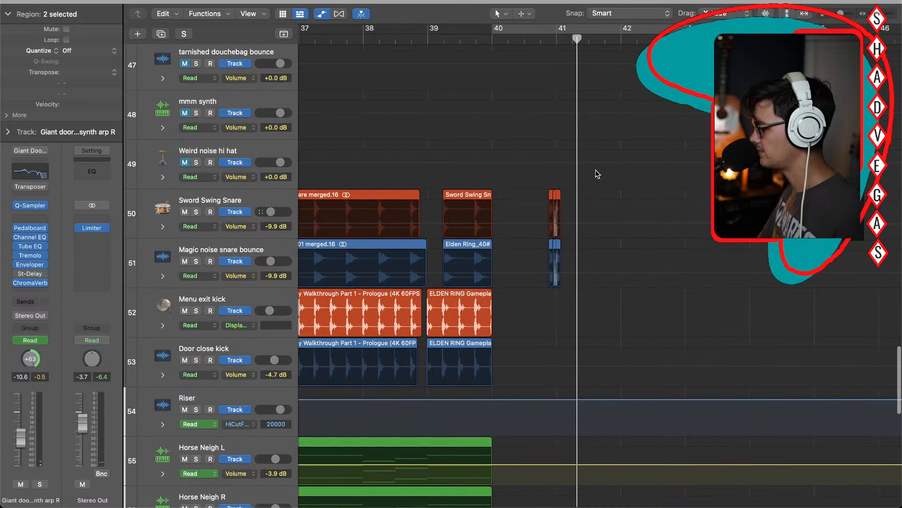
key("a")
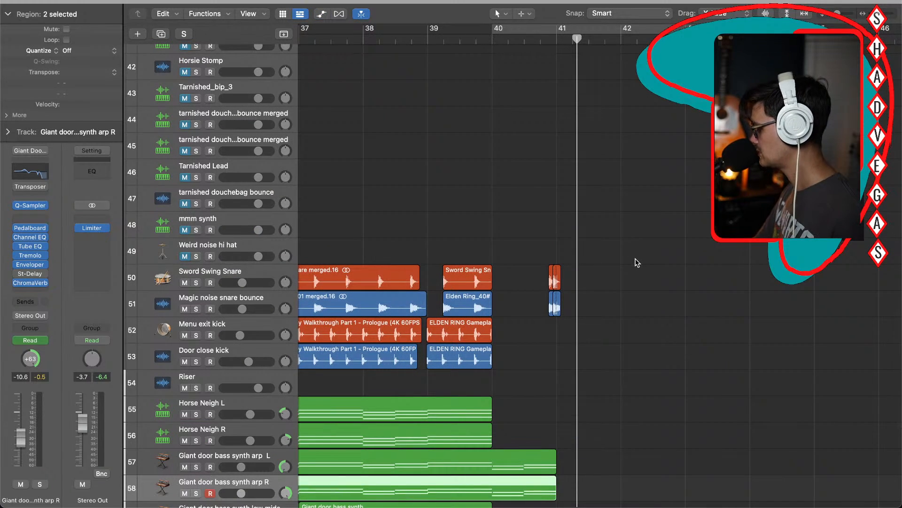
scroll(637, 263, "down", 4)
scroll(637, 262, "right", 1)
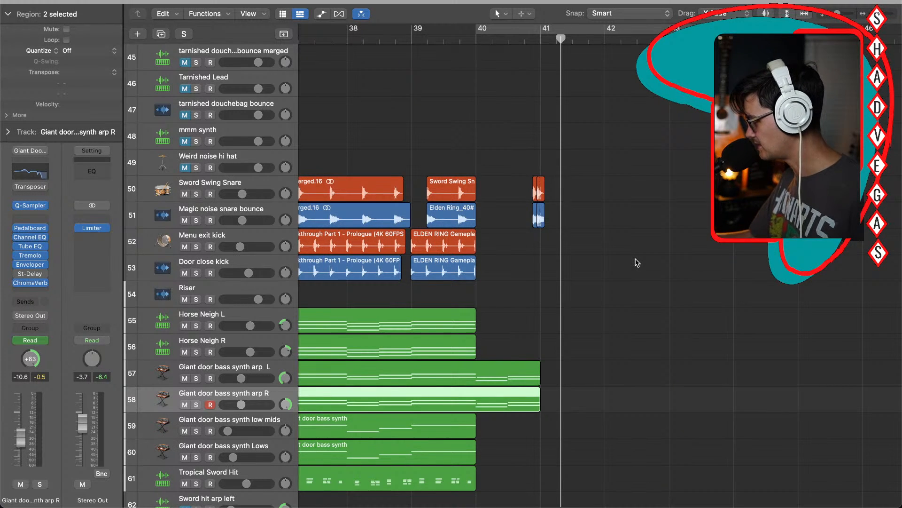
scroll(637, 262, "down", 5)
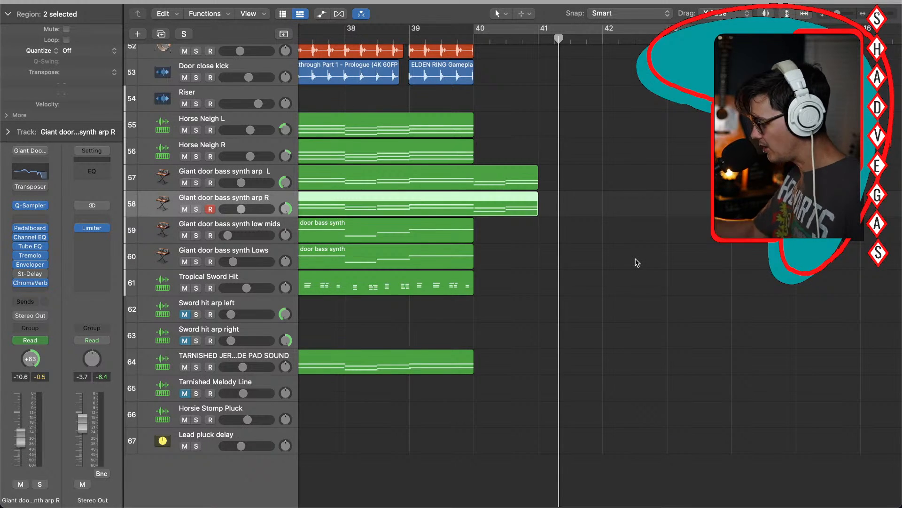
scroll(637, 263, "left", 2)
scroll(637, 262, "up", 5)
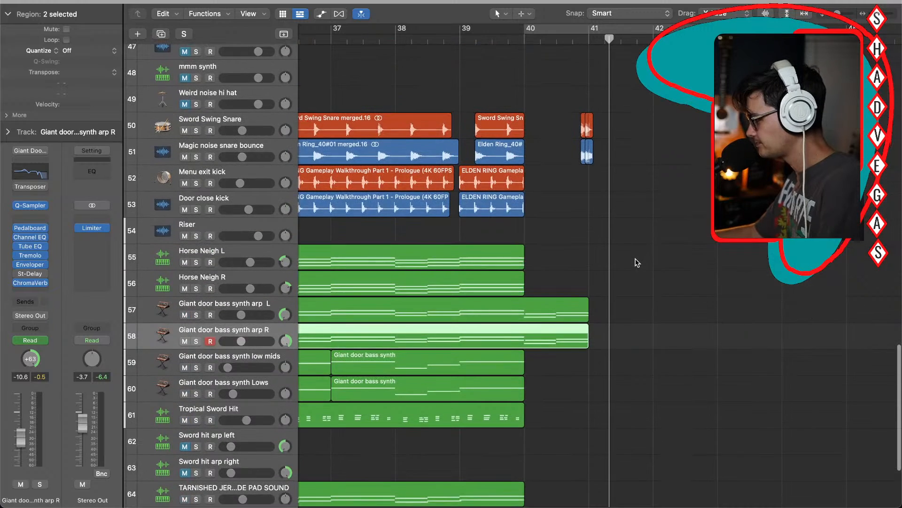
scroll(637, 262, "up", 2)
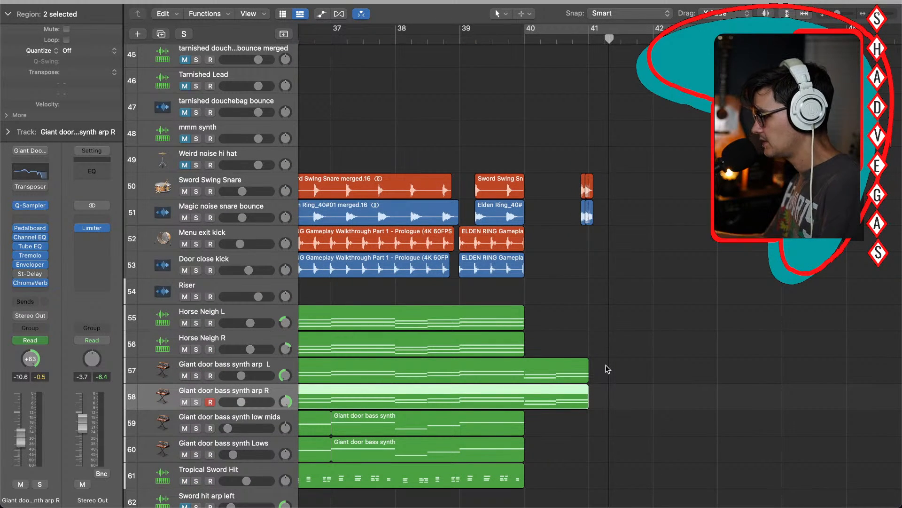
Step: Select the Giant door bass synth arp L track and place the playhead at bar 41
left_click(454, 376)
scroll(553, 413, "right", 3)
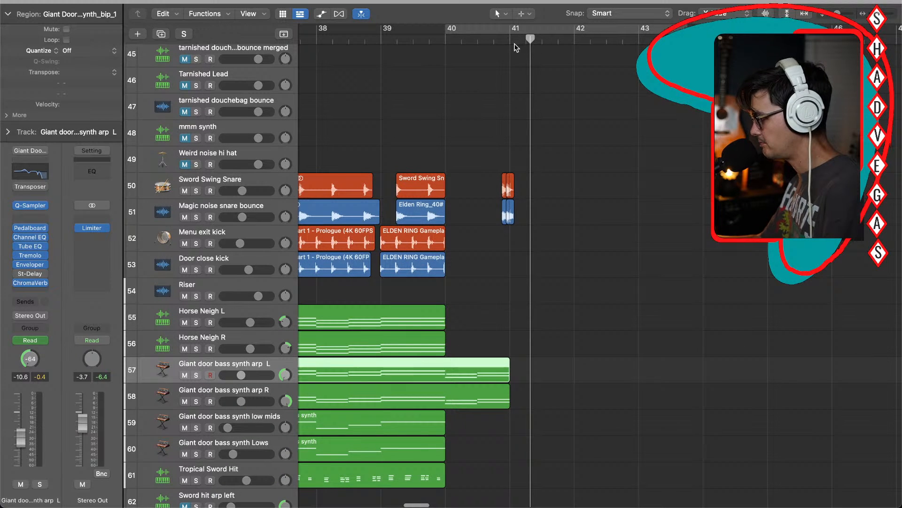
left_click(518, 43)
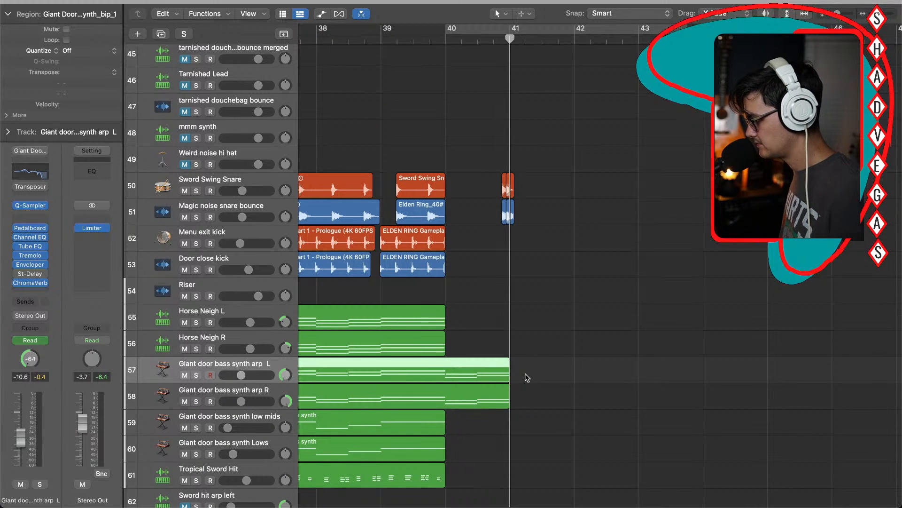
left_click(277, 365)
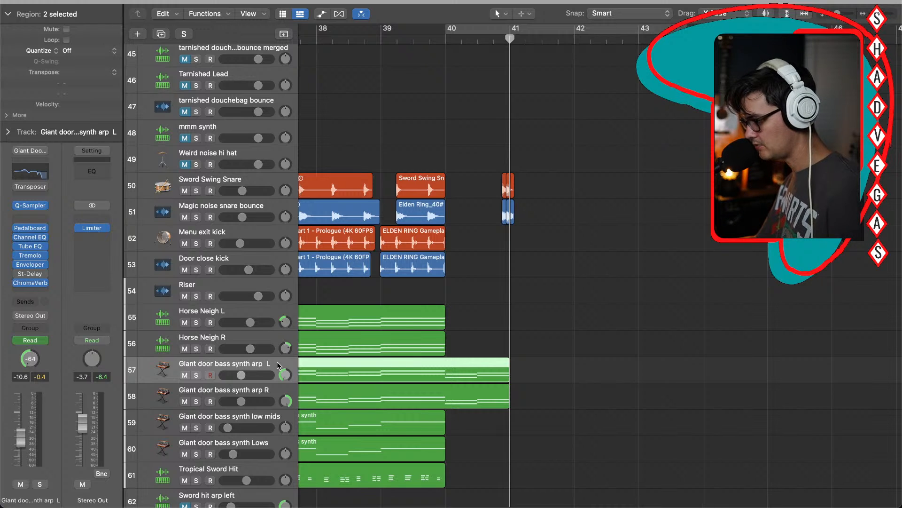
double_click(274, 367)
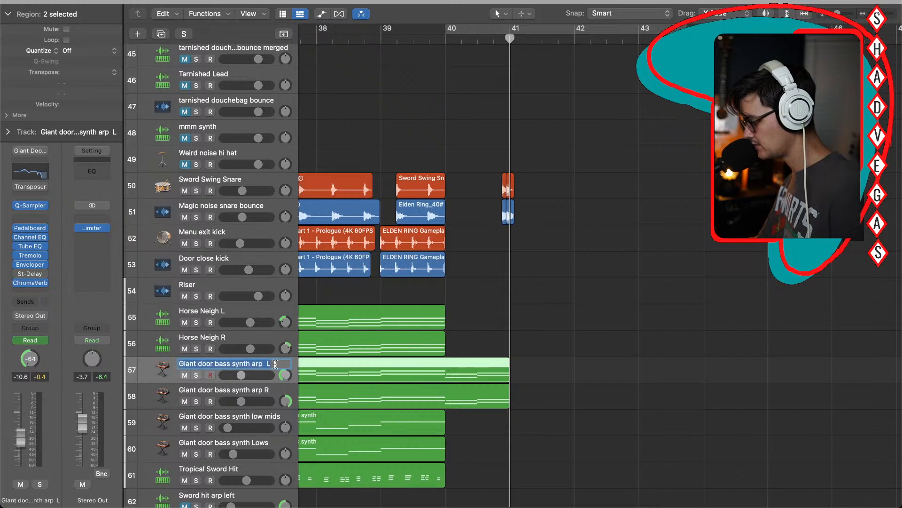
key("Return")
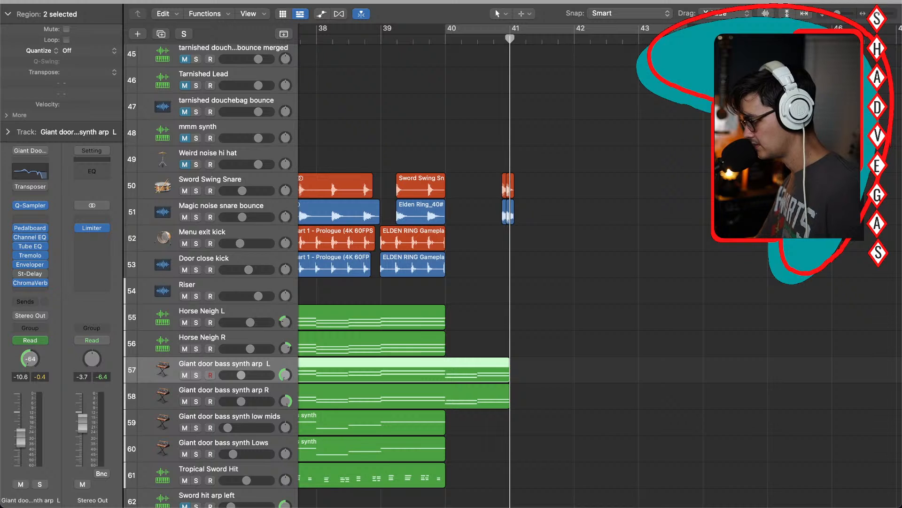
Step: Check which input ports are active in the MIDI preferences
left_click(40, 0)
mouse_move(75, 0)
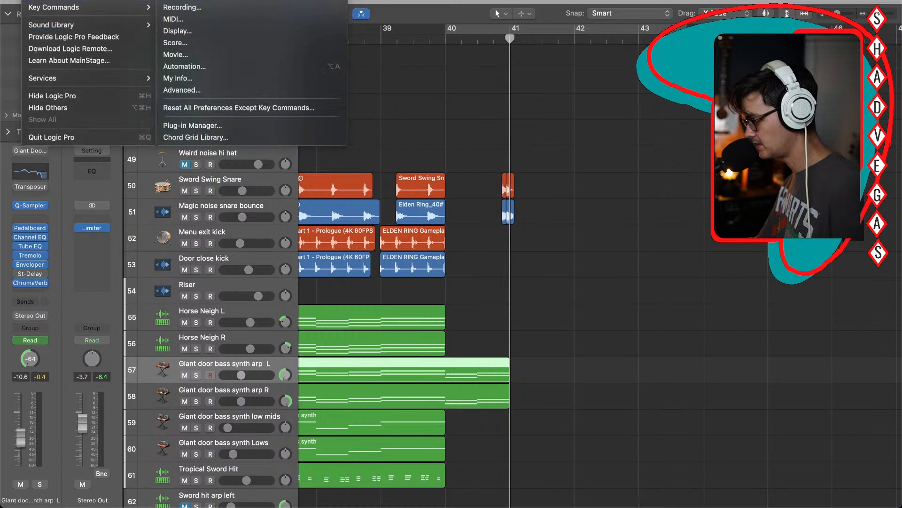
left_click(181, 18)
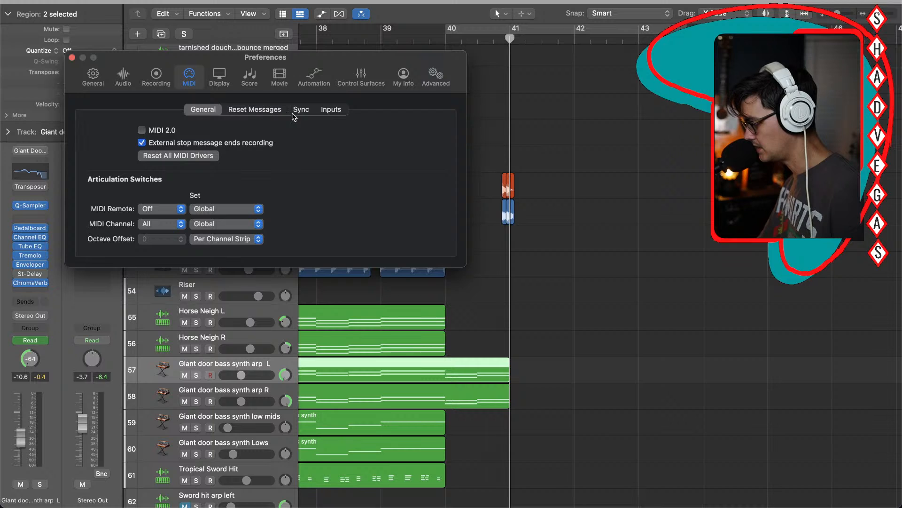
left_click(331, 111)
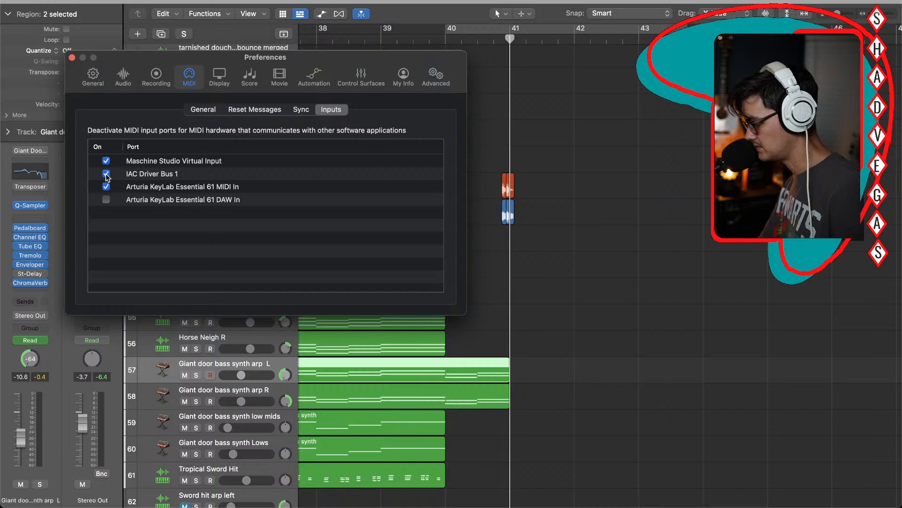
left_click(72, 57)
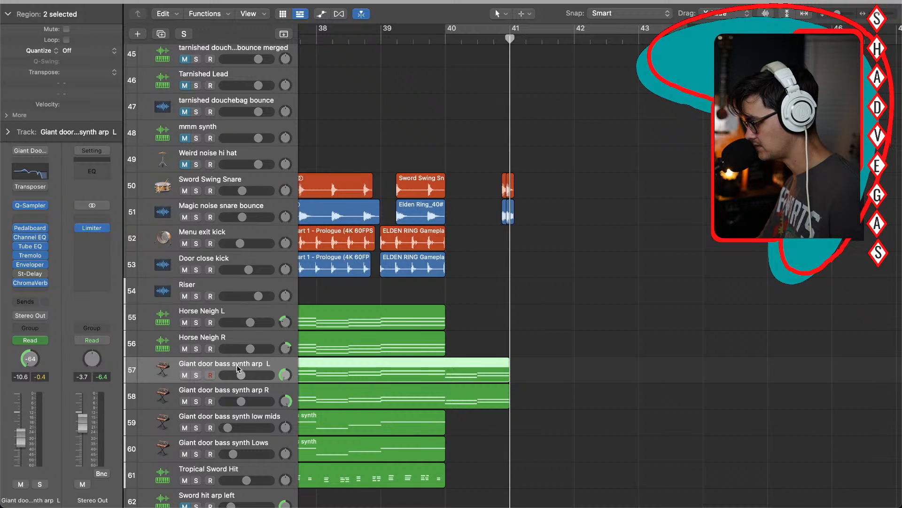
Step: Create one software instrument track with the Vintage Electric Piano below Horse Neigh R
left_click(242, 341)
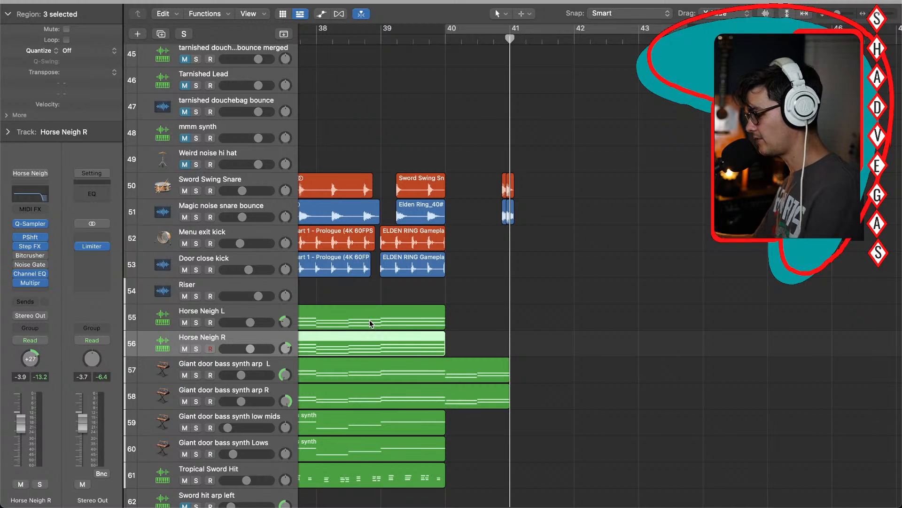
key("alt+super+n")
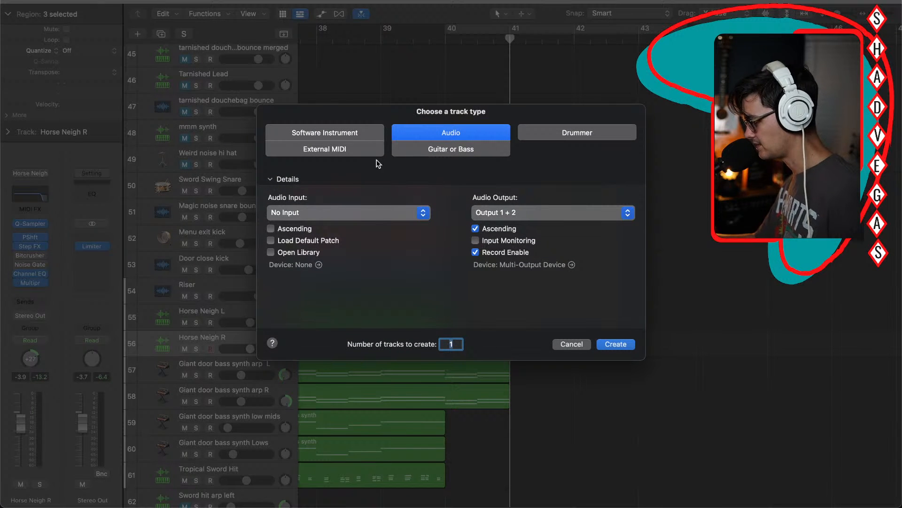
left_click(353, 130)
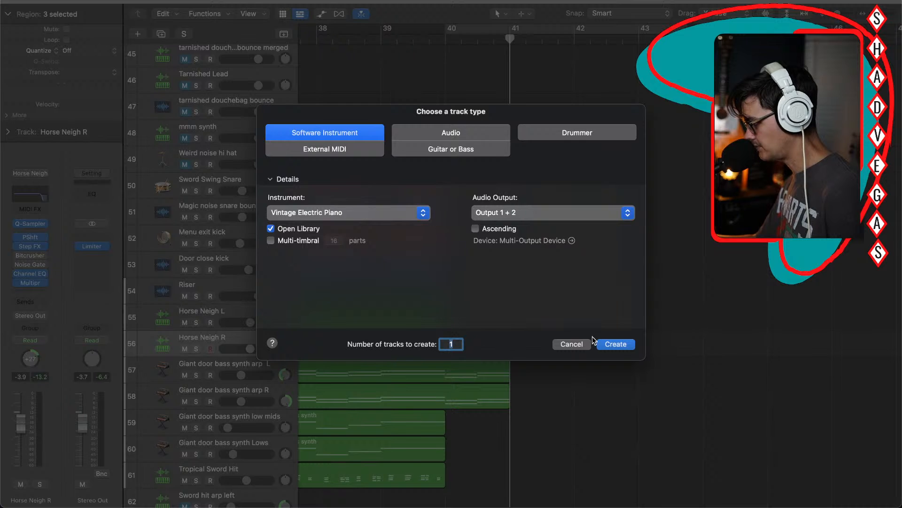
left_click(620, 343)
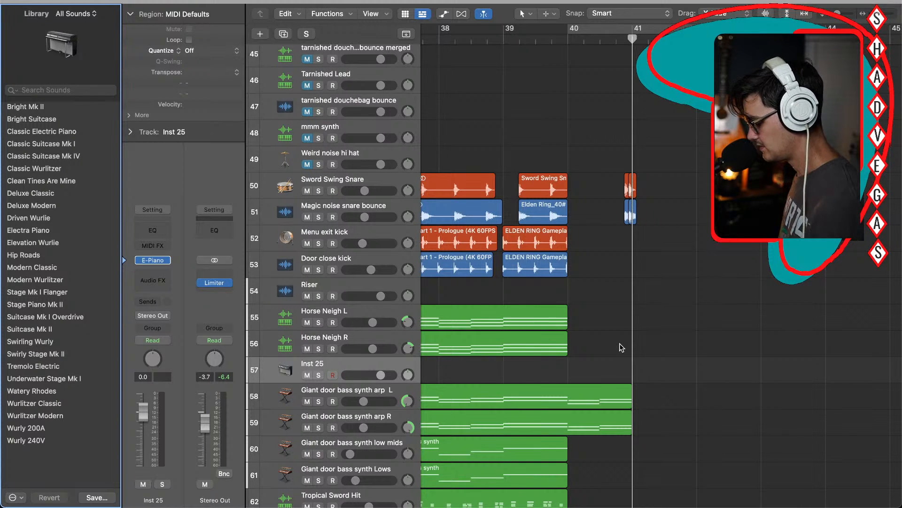
Step: Set the MIDI In Port of the new electric piano track to Arturia KeyLab Essential 61 MIDI In
key("super+h")
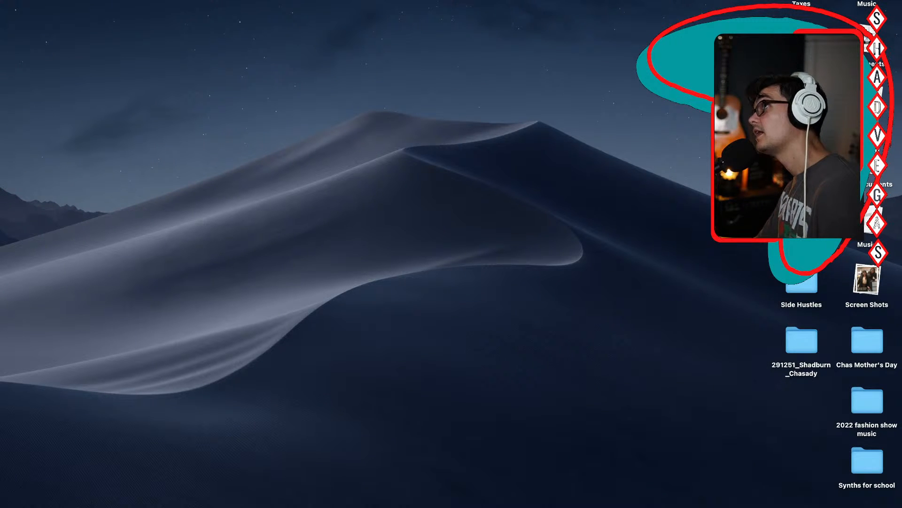
left_click_drag(207, 0, 403, 47)
left_click(202, 44)
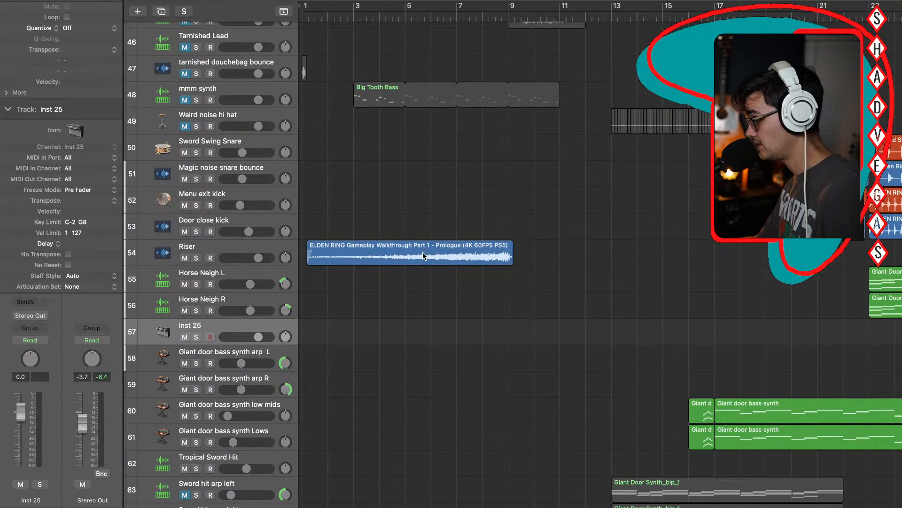
scroll(472, 305, "down", 2)
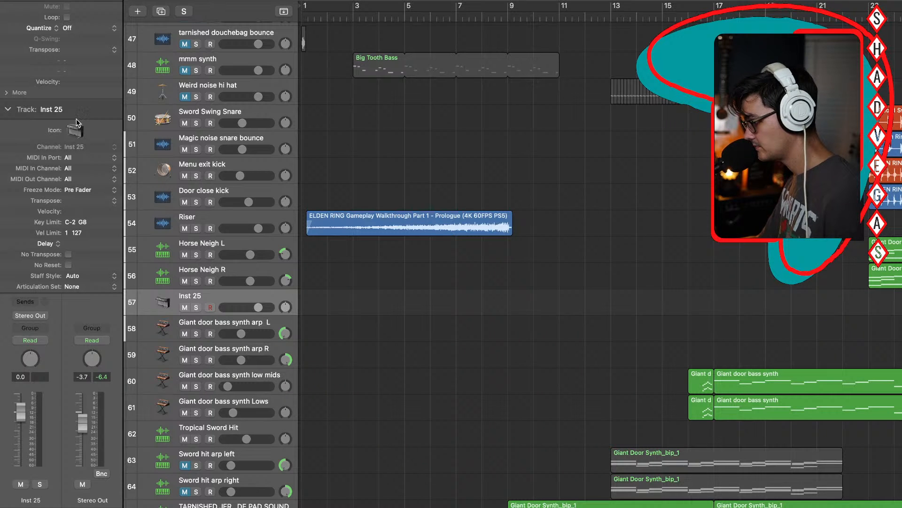
left_click(70, 158)
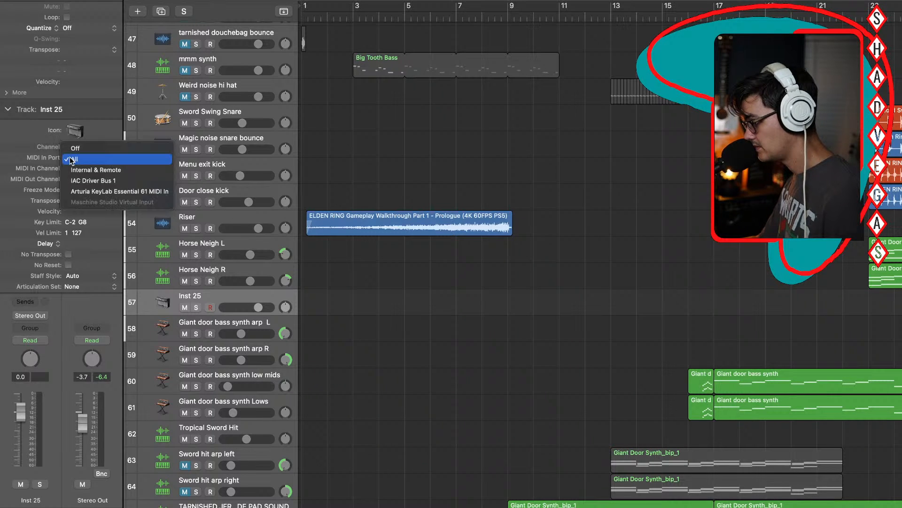
left_click(81, 191)
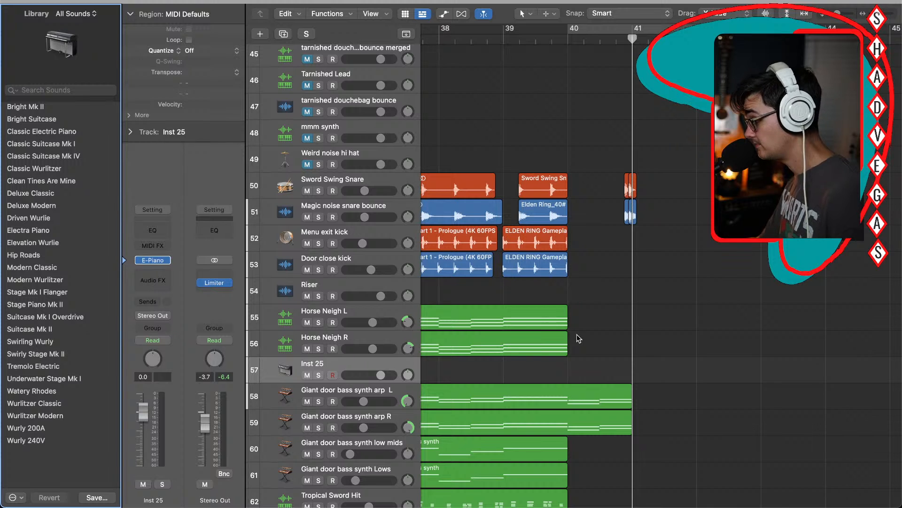
Step: Delete the Inst 25 electric piano track
left_click(388, 366)
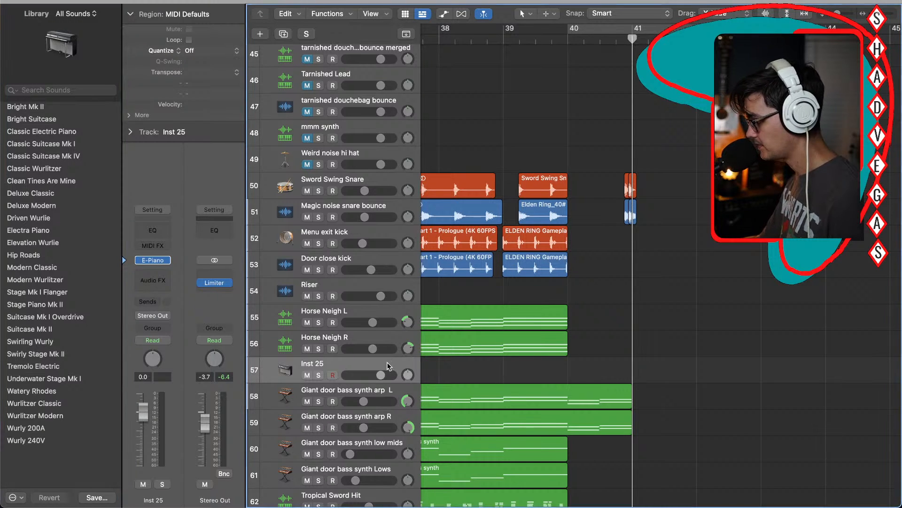
key("super+BackSpace")
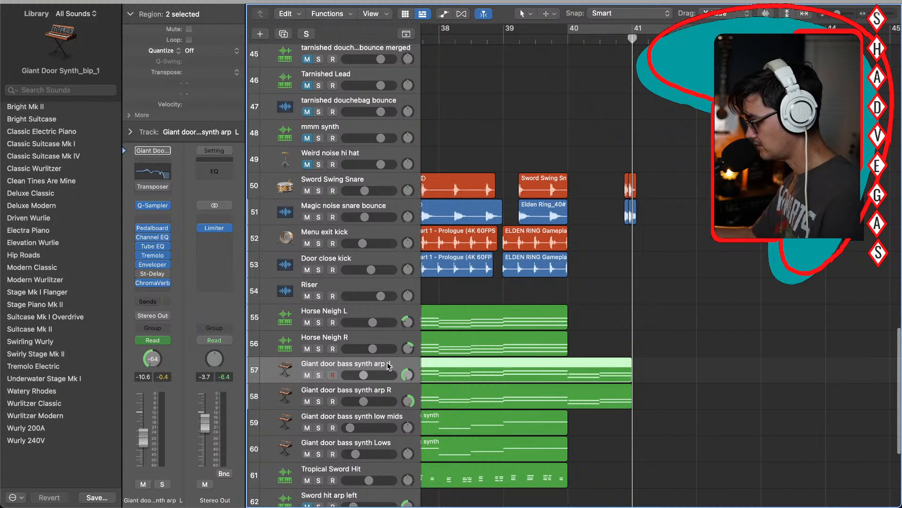
Step: Play a test note on the Giant door bass synth arp L track with Musical Typing and close it
key("super+k")
key("k")
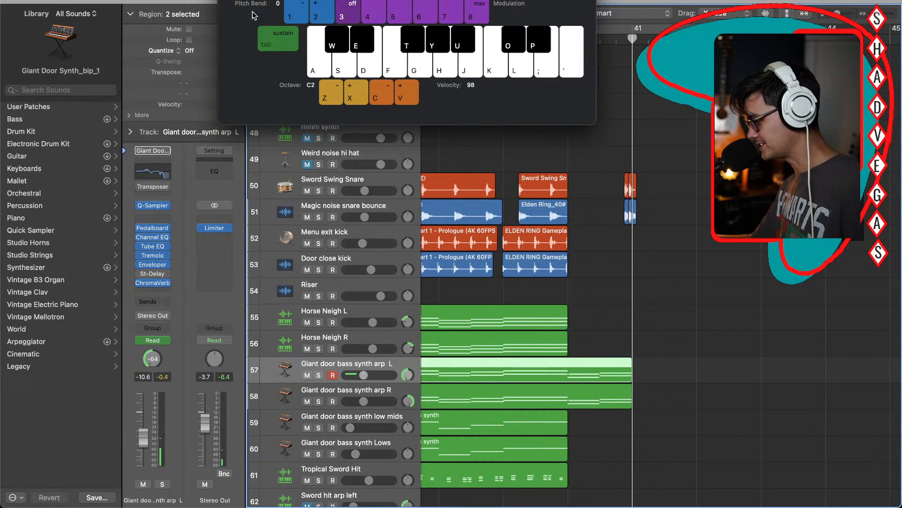
left_click_drag(280, 0, 303, 93)
key("k")
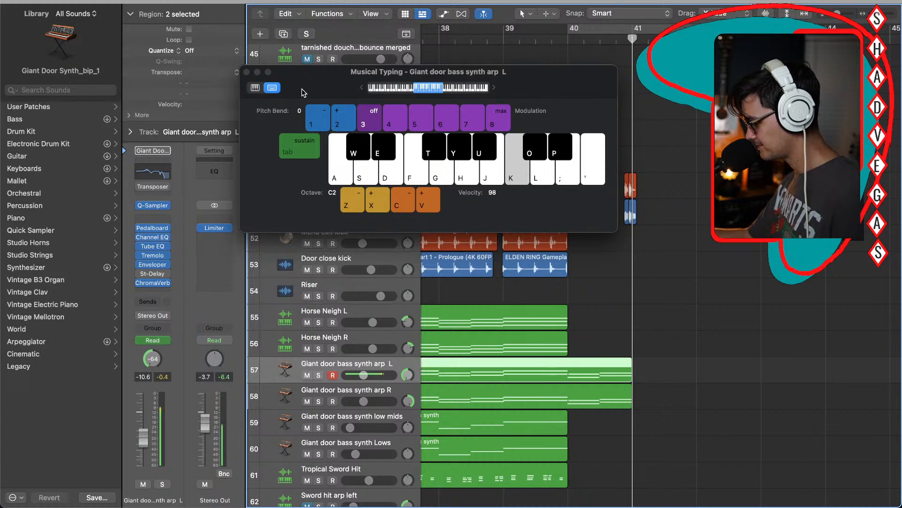
left_click(247, 72)
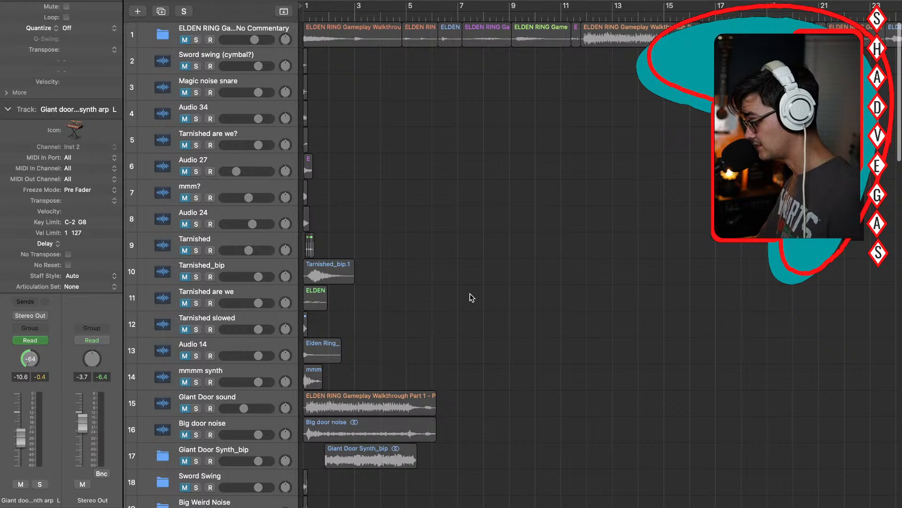
Step: Look through the arrangement's track list and close the Channel EQ window of Tarnished are we?
scroll(471, 297, "down", 4)
scroll(471, 297, "down", 8)
scroll(470, 297, "right", 1)
scroll(472, 297, "down", 20)
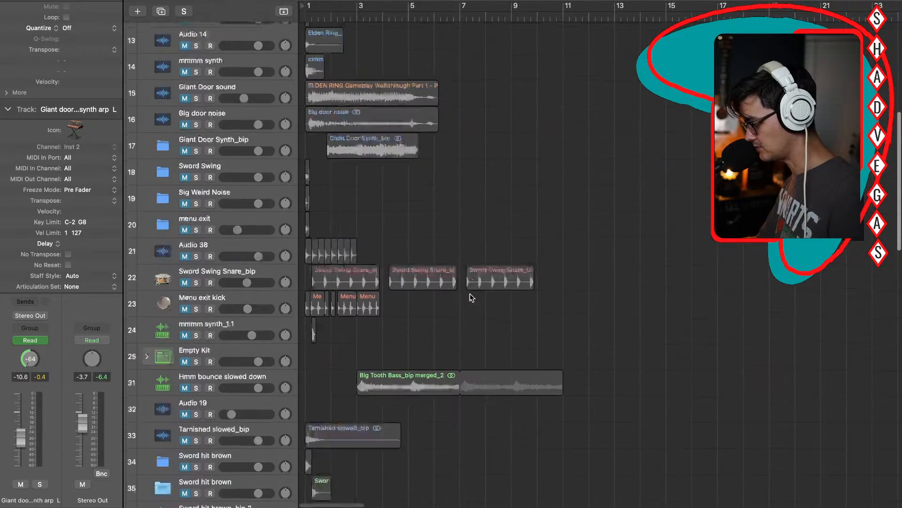
scroll(472, 297, "down", 4)
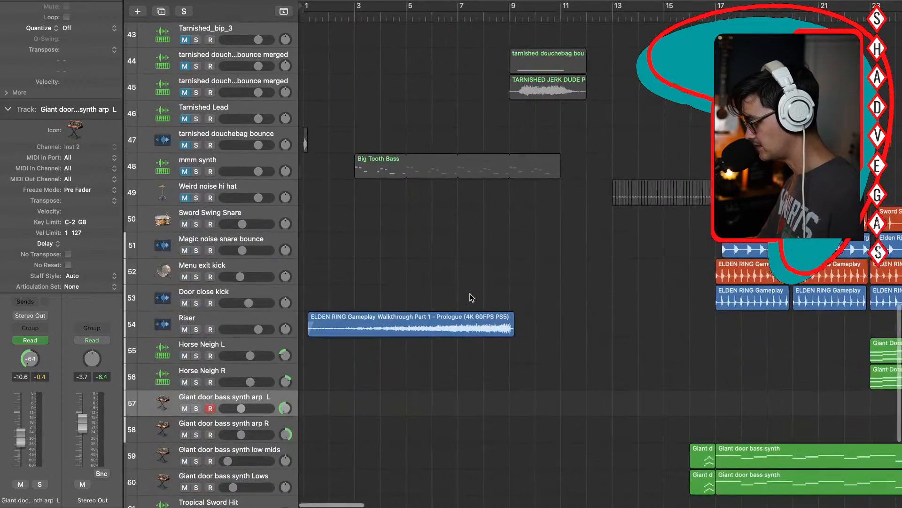
scroll(472, 297, "right", 10)
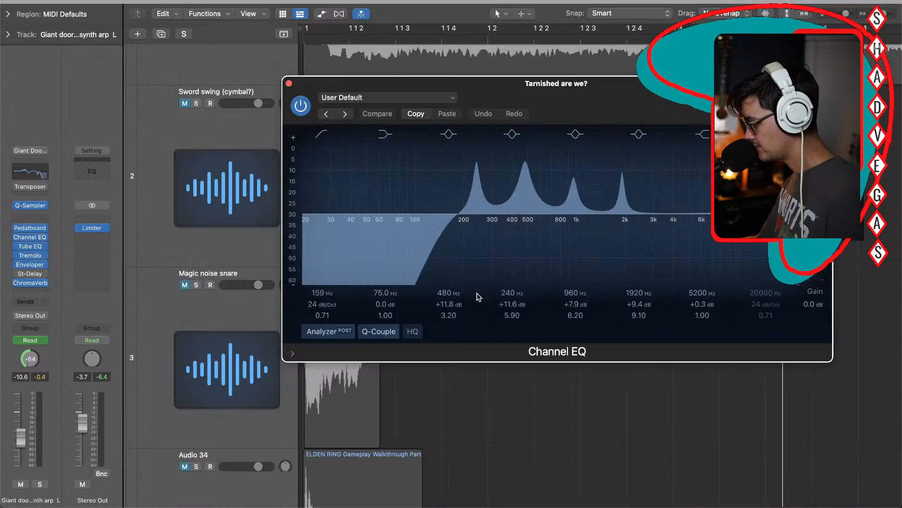
left_click(289, 83)
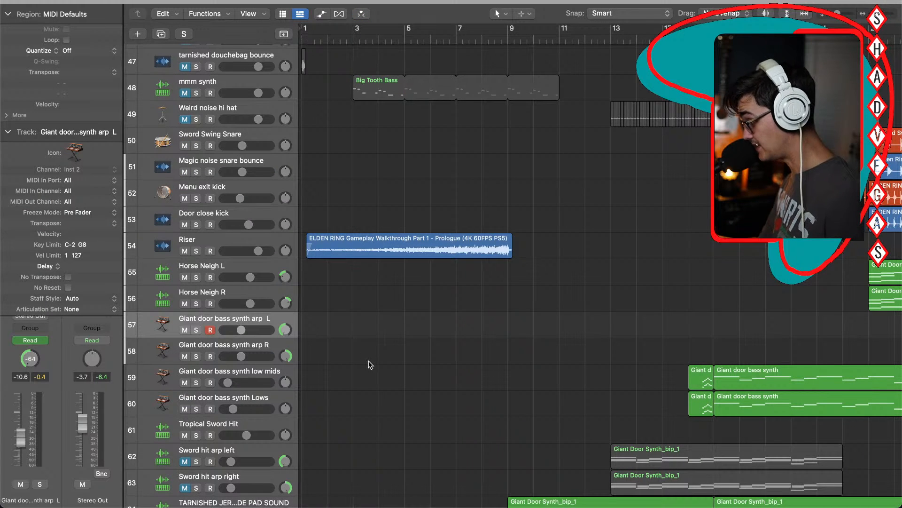
Step: Go back to the song's ending around bar 41 and test the Giant door bass synth arp L track in Musical Typing
scroll(411, 410, "right", 10)
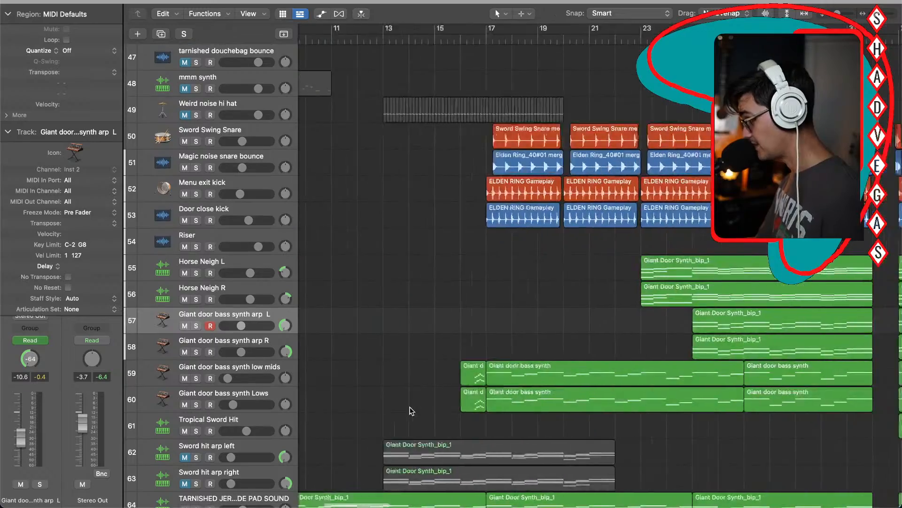
scroll(411, 409, "down", 5)
scroll(412, 409, "right", 20)
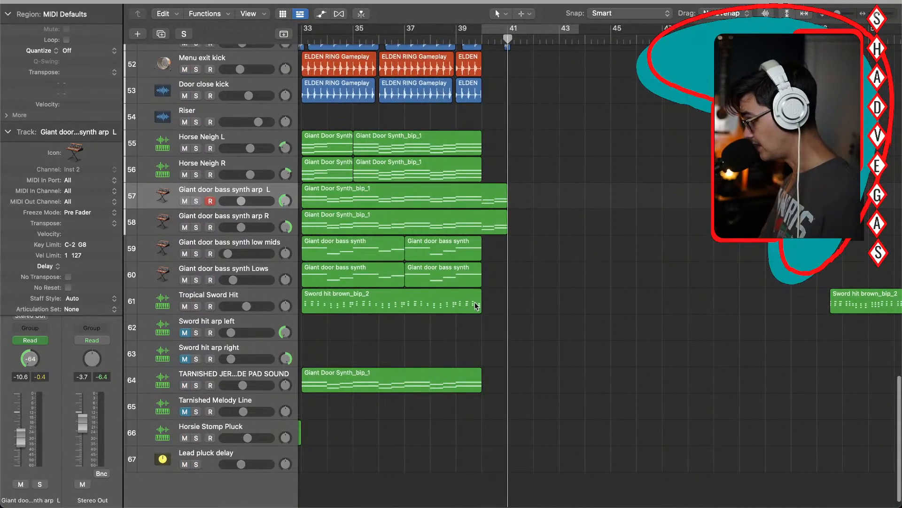
scroll(507, 90, "up", 3)
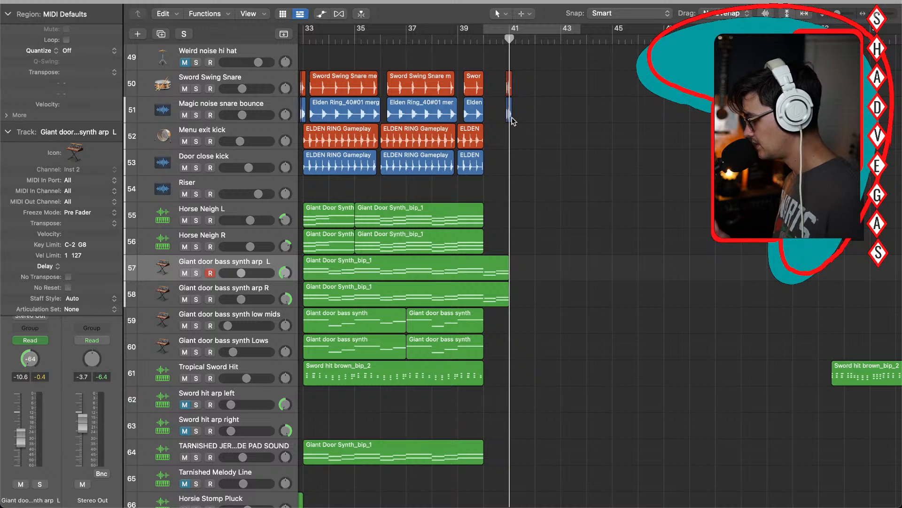
scroll(513, 121, "down", 3)
key("super+k")
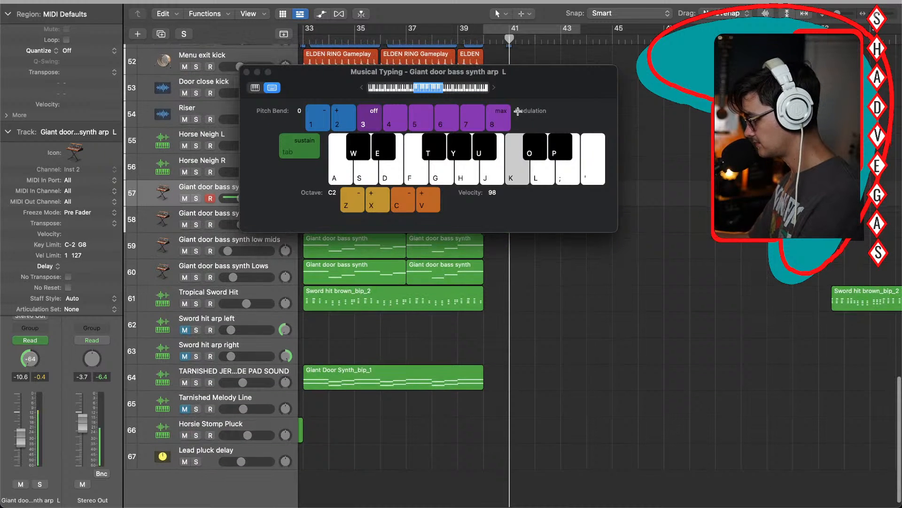
left_click(247, 72)
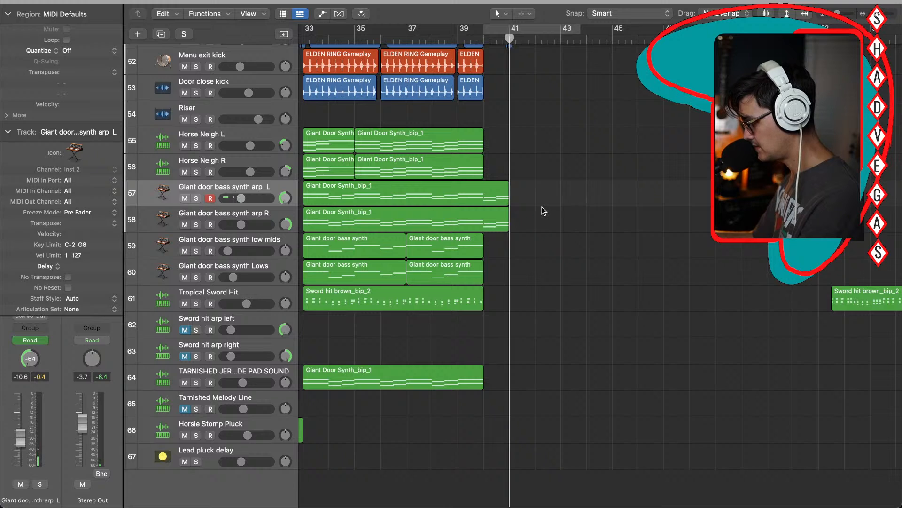
Step: Create an empty MIDI region on Giant door bass synth arp L at bar 41 and extend it to bar 46
scroll(543, 210, "right", 2)
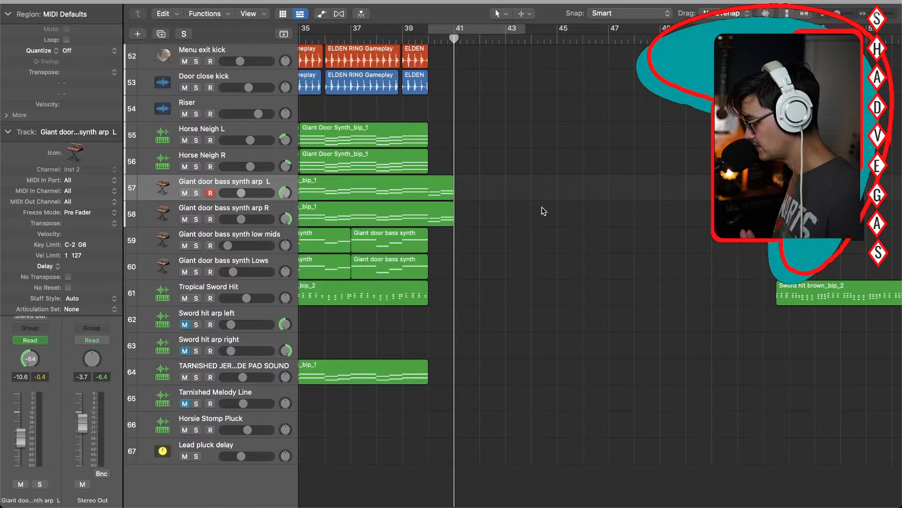
right_click(459, 192)
left_click(475, 195)
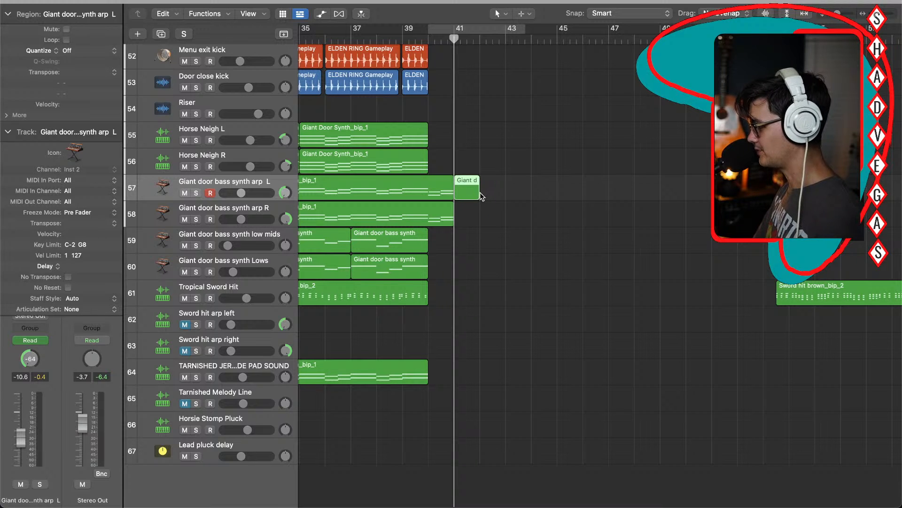
left_click_drag(481, 196, 582, 197)
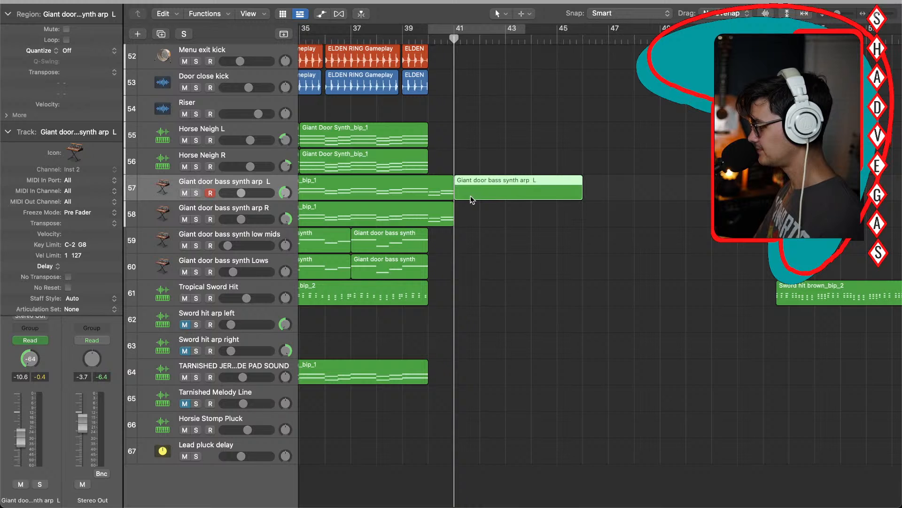
Step: Open the empty bar 41 region in the Piano Roll and check the notes of the preceding Giant Door Synth_bip_1 region
double_click(471, 194)
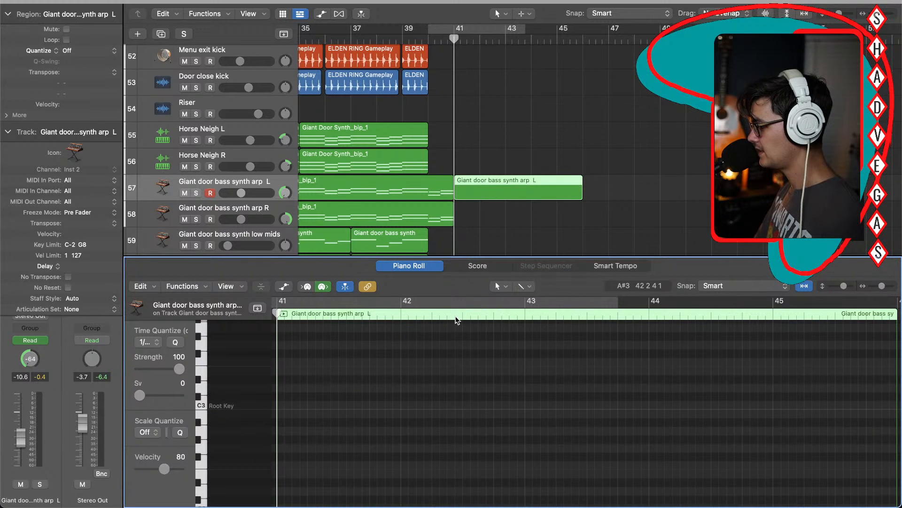
left_click_drag(471, 256, 471, 55)
scroll(393, 283, "left", 2)
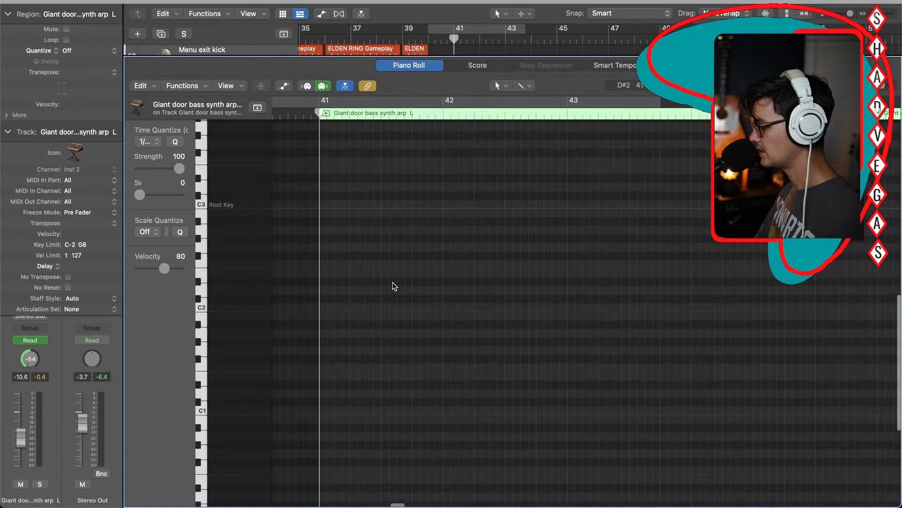
left_click_drag(461, 53, 472, 238)
left_click(445, 196)
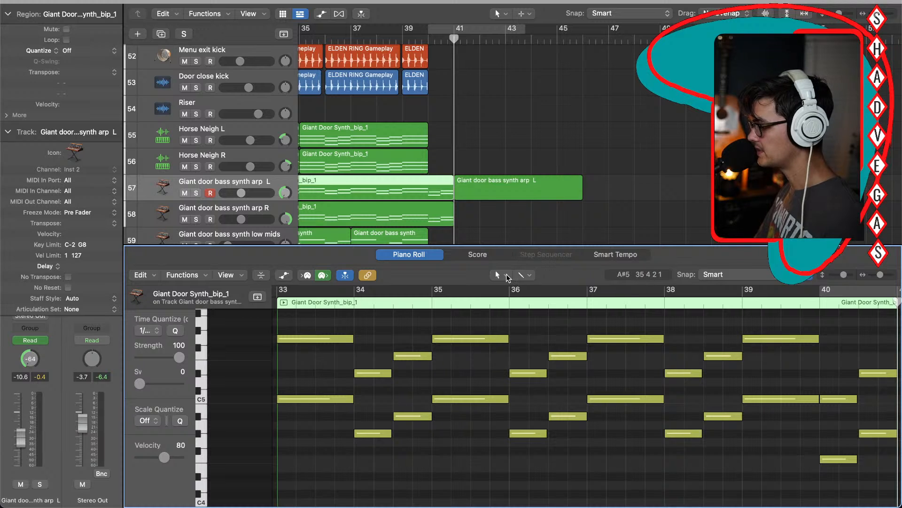
Step: Draw a G4 note in the empty arp L region from the start of bar 41 to just past bar 42
left_click(502, 189)
scroll(381, 374, "down", 1)
scroll(381, 374, "up", 5)
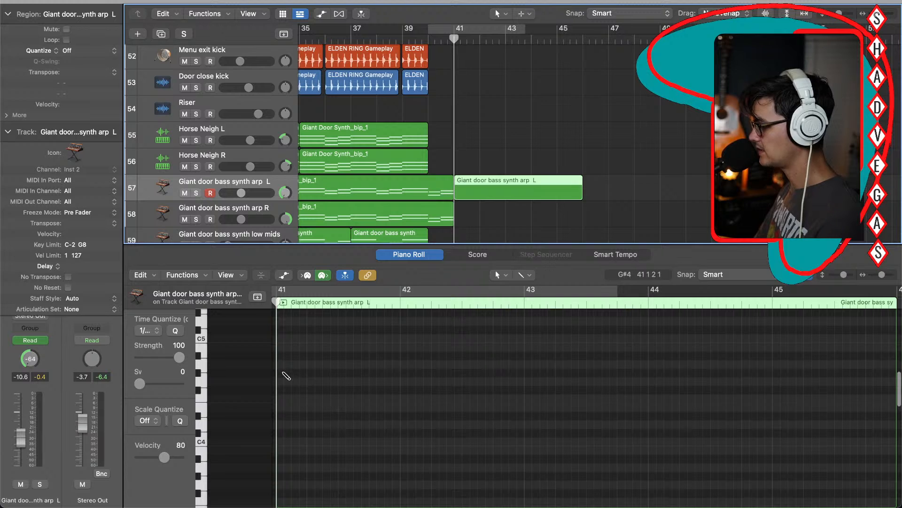
left_click(287, 372)
left_click_drag(288, 373, 287, 382)
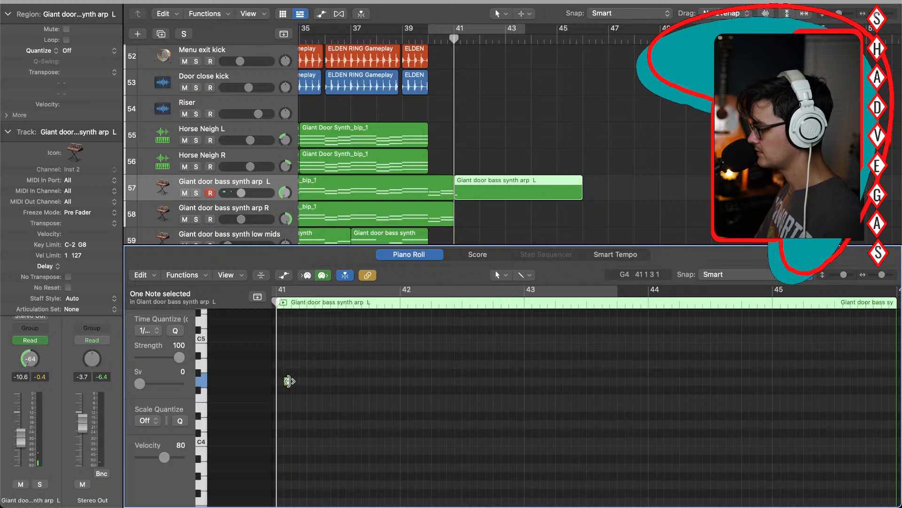
left_click_drag(289, 381, 422, 380)
left_click_drag(284, 381, 276, 381)
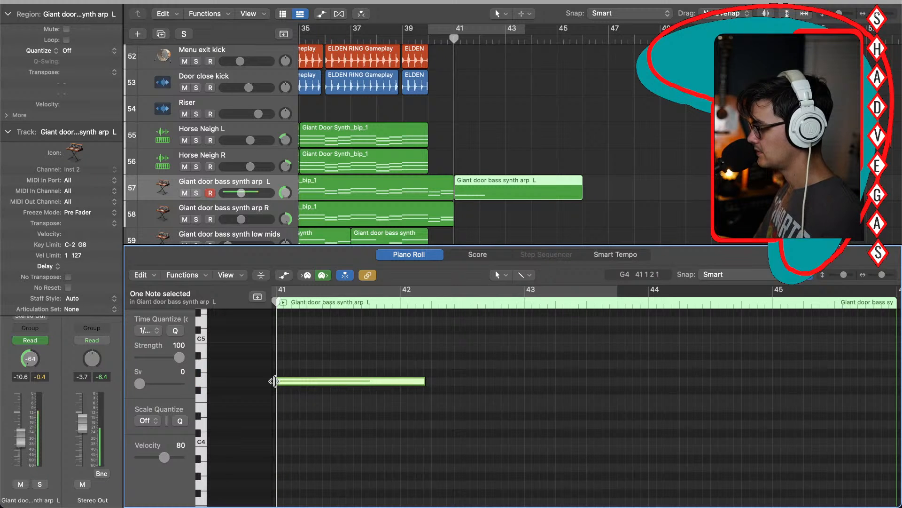
Step: Examine the note pairs in bars 33 to 35 of the Giant Door Synth_bip_1 region by selecting them in turn
scroll(342, 417, "up", 3)
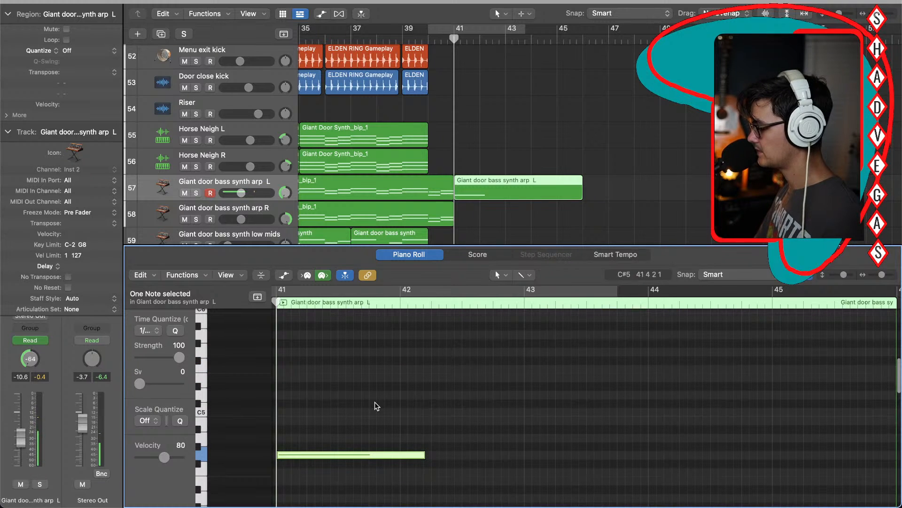
scroll(376, 405, "down", 2)
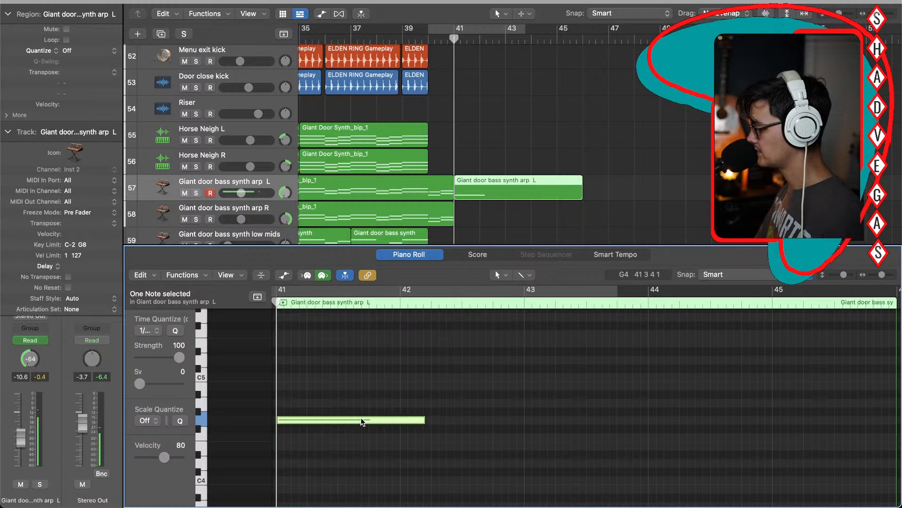
left_click(396, 190)
scroll(461, 367, "up", 2)
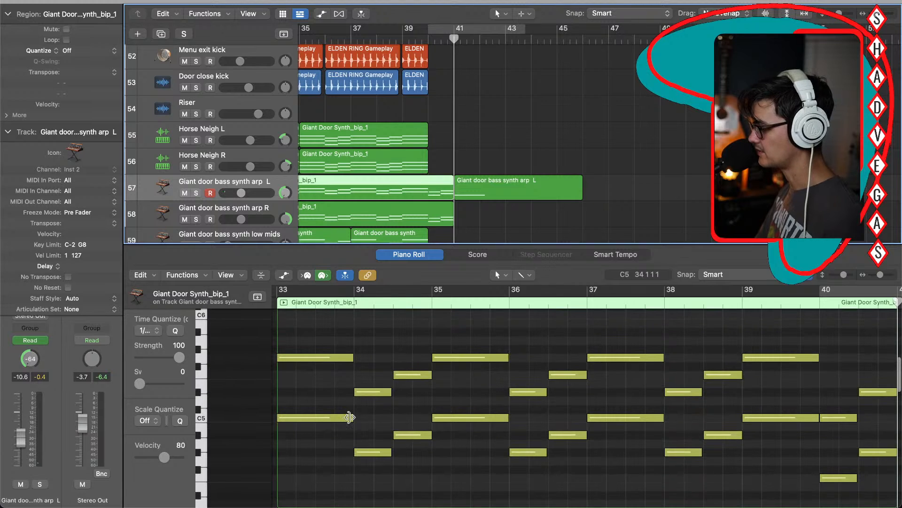
left_click_drag(318, 436, 315, 319)
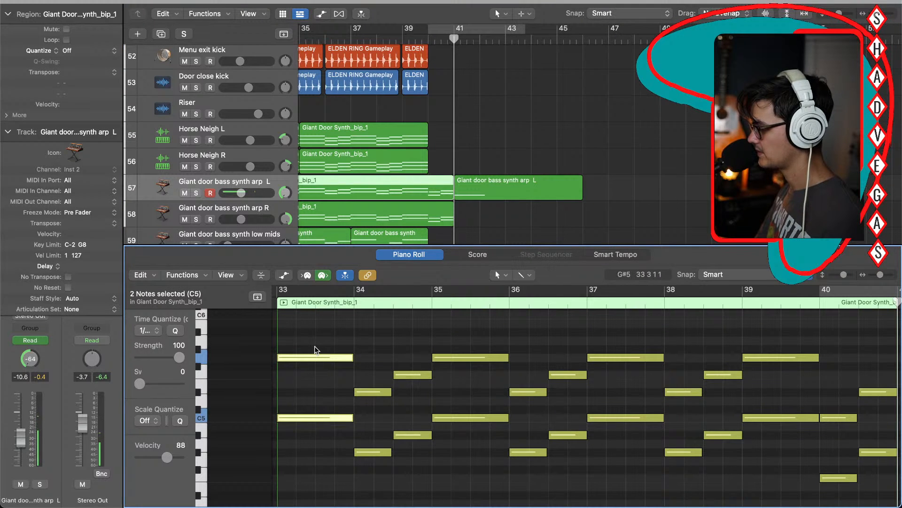
left_click(385, 477)
left_click_drag(384, 472, 370, 364)
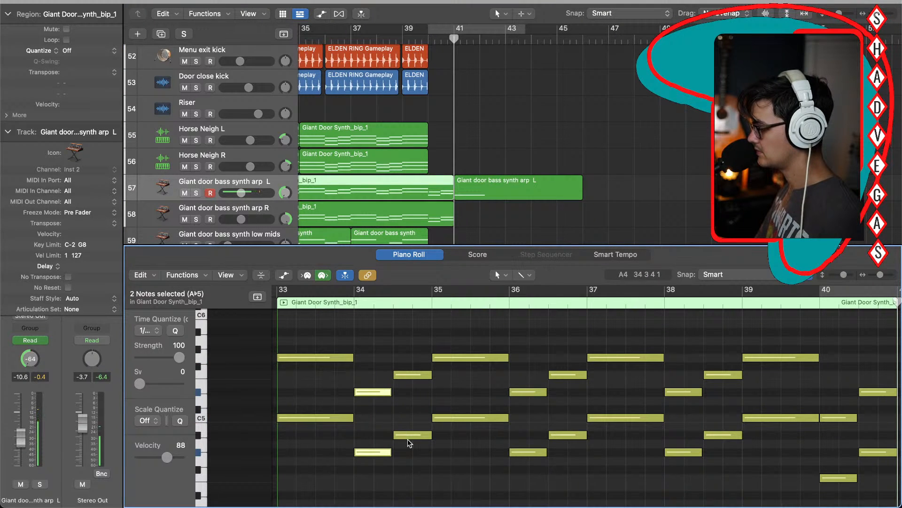
left_click_drag(411, 446, 391, 329)
left_click_drag(466, 444, 452, 320)
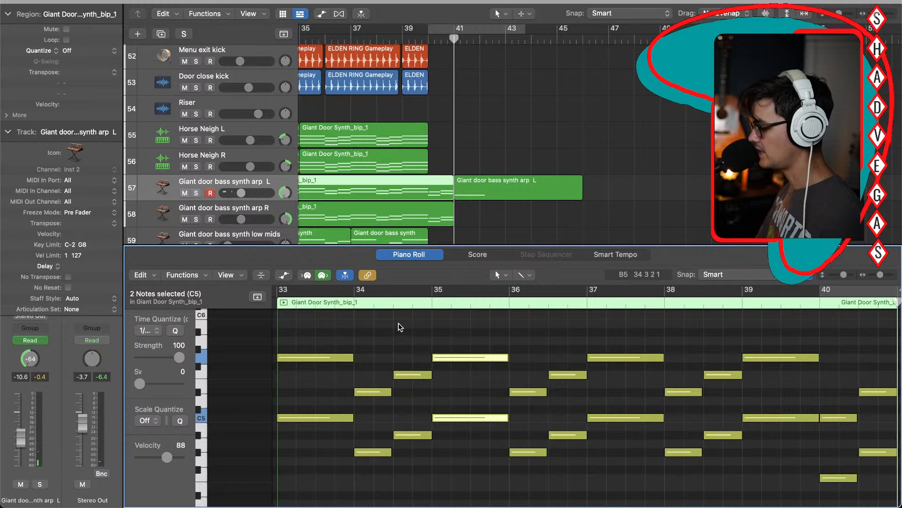
Step: Raise the bar 41 note to G#4 with a copy at D#5, and play the ending from about bar 39
double_click(489, 190)
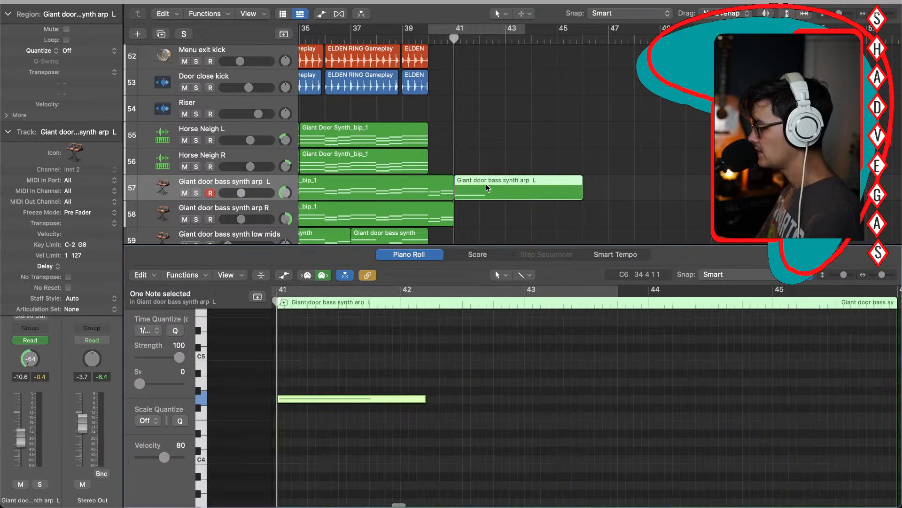
scroll(397, 414, "down", 2)
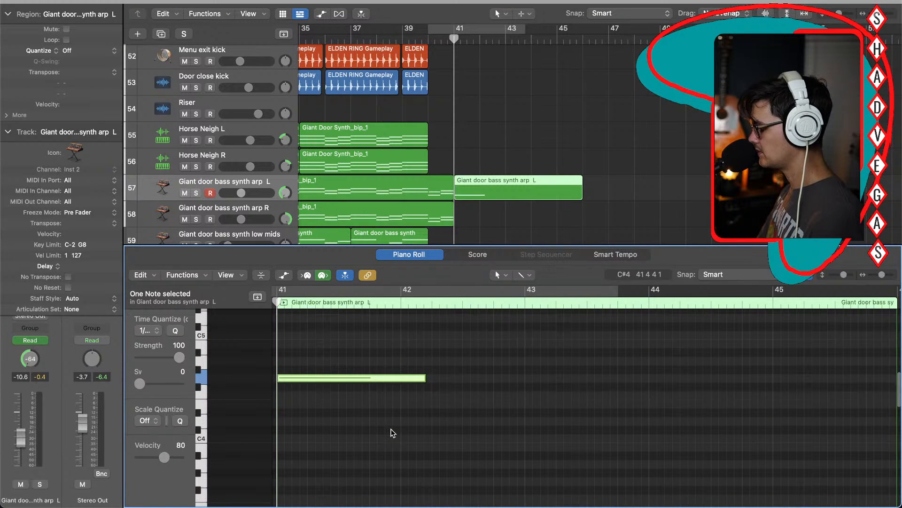
scroll(389, 429, "up", 2)
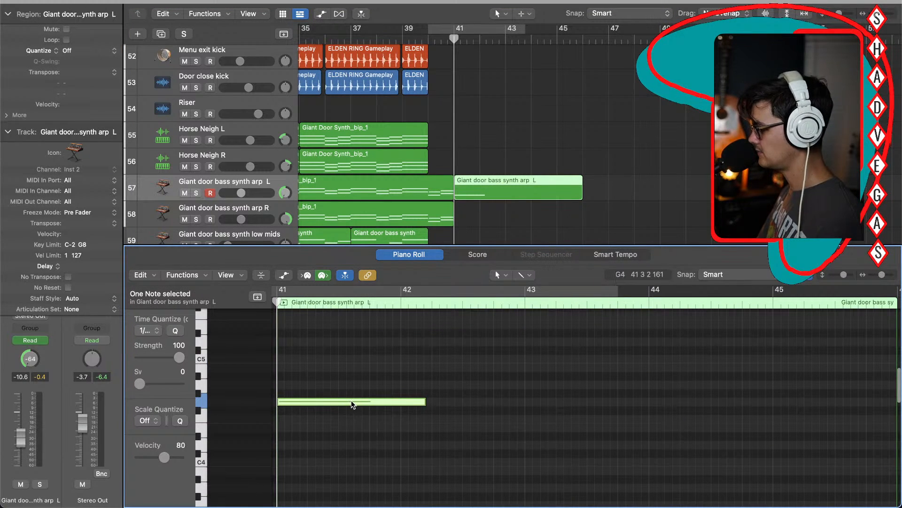
left_click_drag(346, 403, 346, 394)
left_click(359, 365)
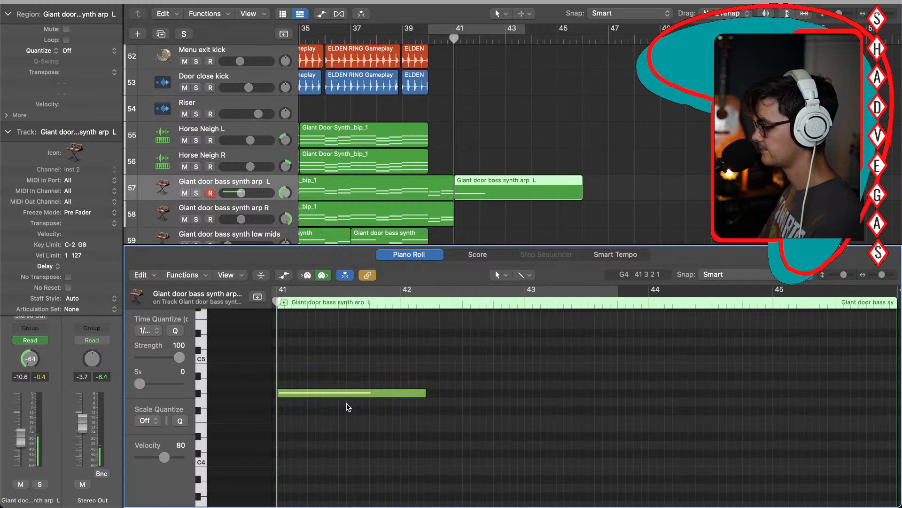
left_click_drag(338, 394, 338, 333)
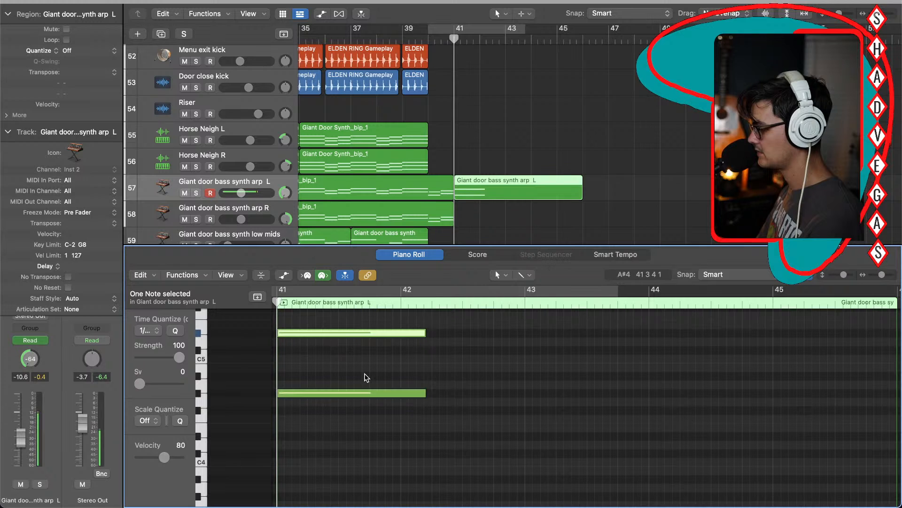
key("space")
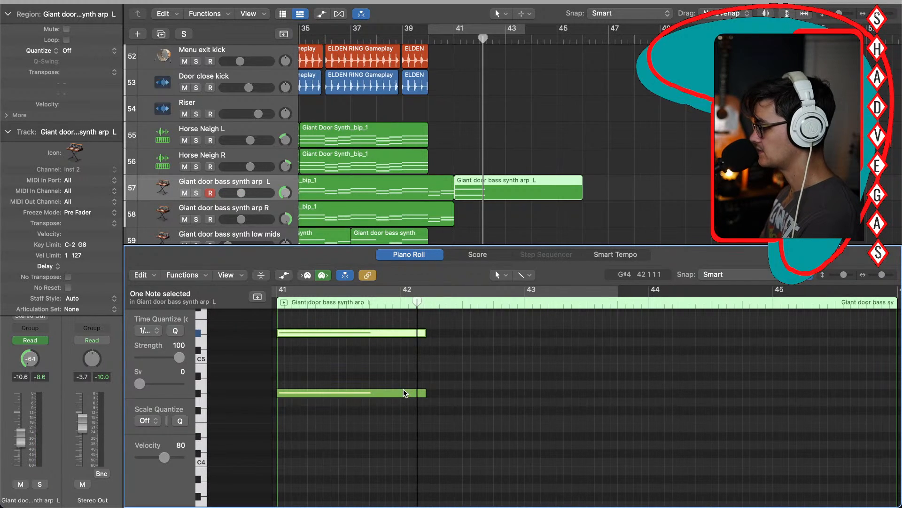
double_click(403, 36)
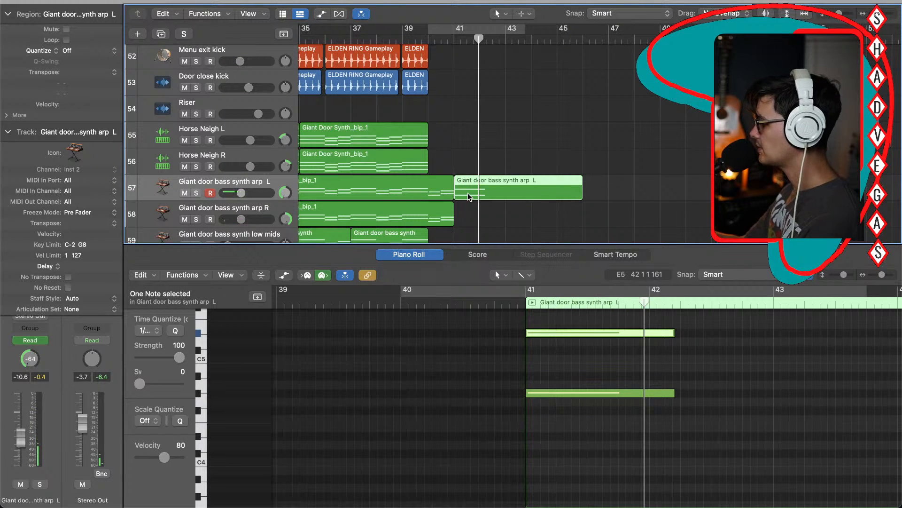
Step: Delete the bar 41 region and repeat the Giant Door Synth_bip_1 region from bar 41 on the arp L track
key("Delete")
left_click(433, 187)
key("super+r")
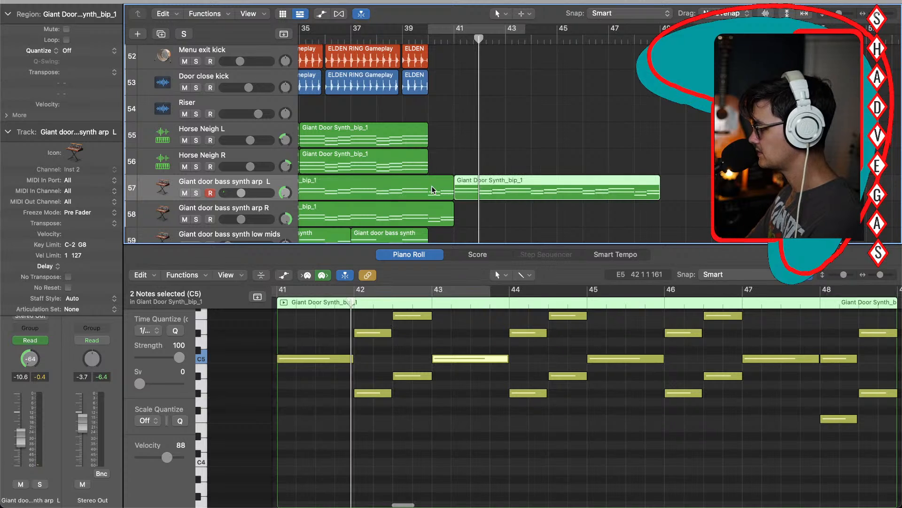
left_click(440, 217)
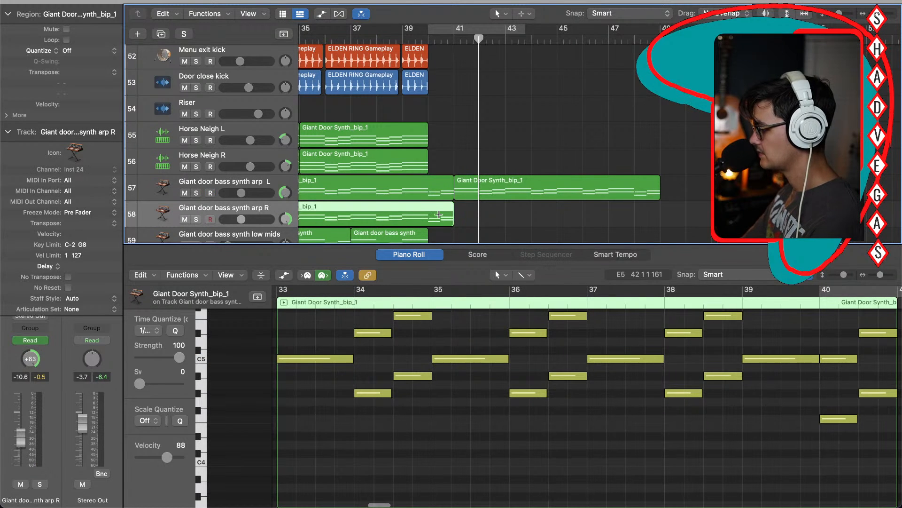
key("super+r")
key("BackSpace")
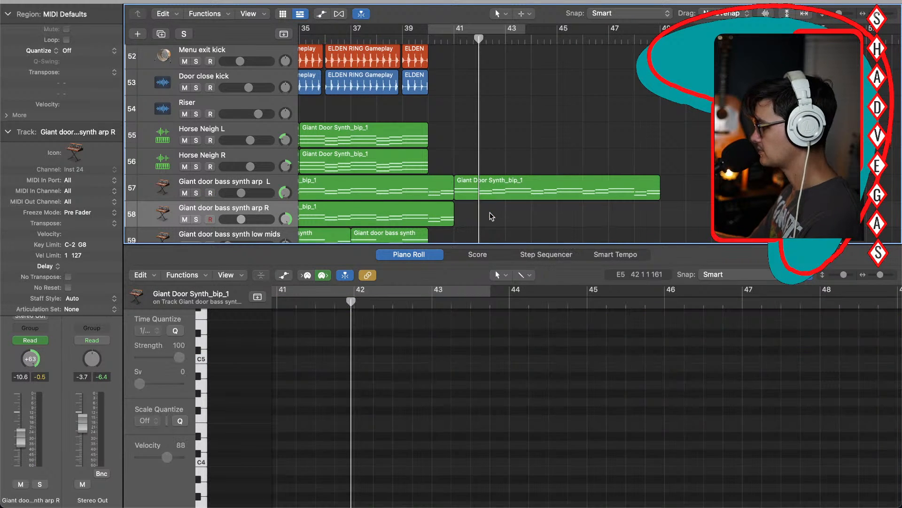
Step: Delete the bar 41 note pair in the arp L region, extend the following G#4 and D#5 pair back to bar 41, and play it
left_click(490, 194)
left_click(433, 359)
scroll(431, 362, "up", 4)
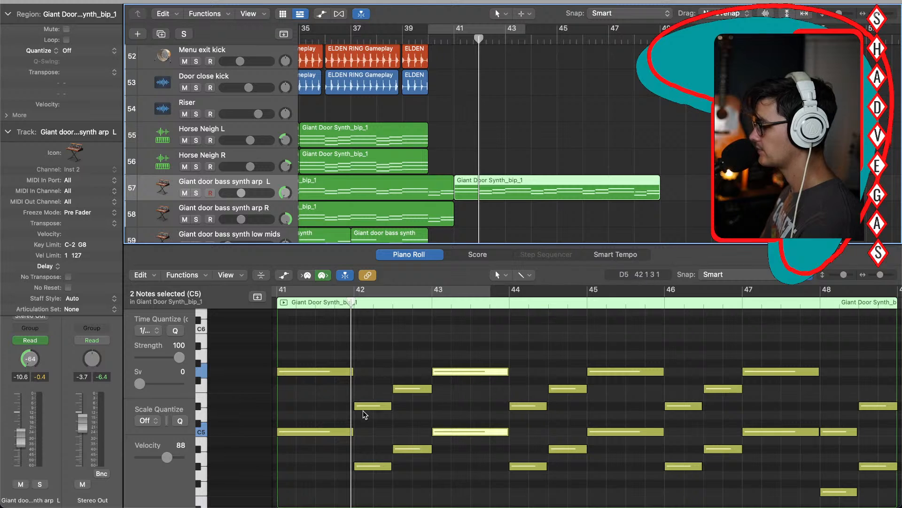
key("Left")
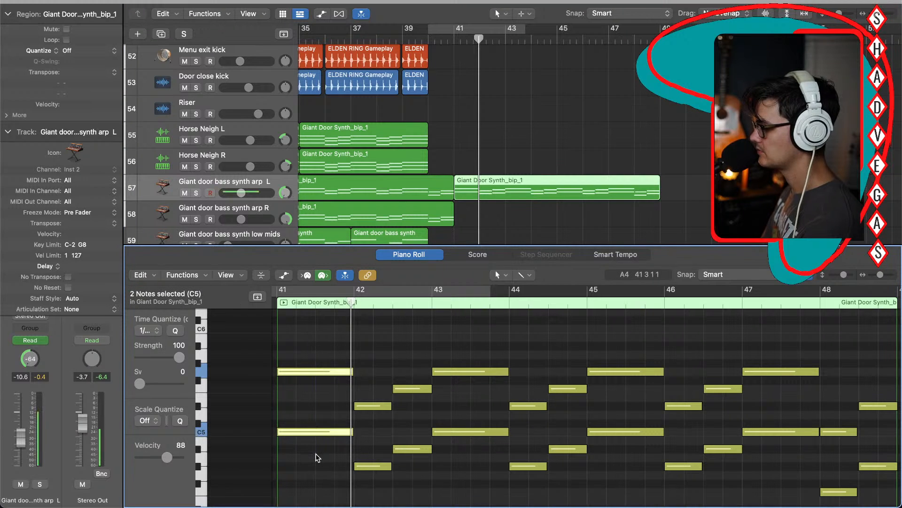
key("Right")
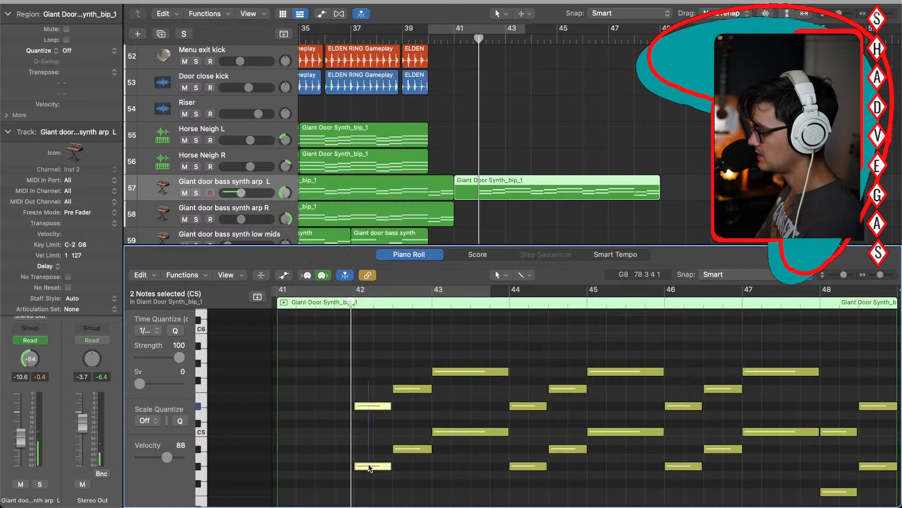
scroll(371, 500, "down", 3)
left_click_drag(356, 387, 280, 383)
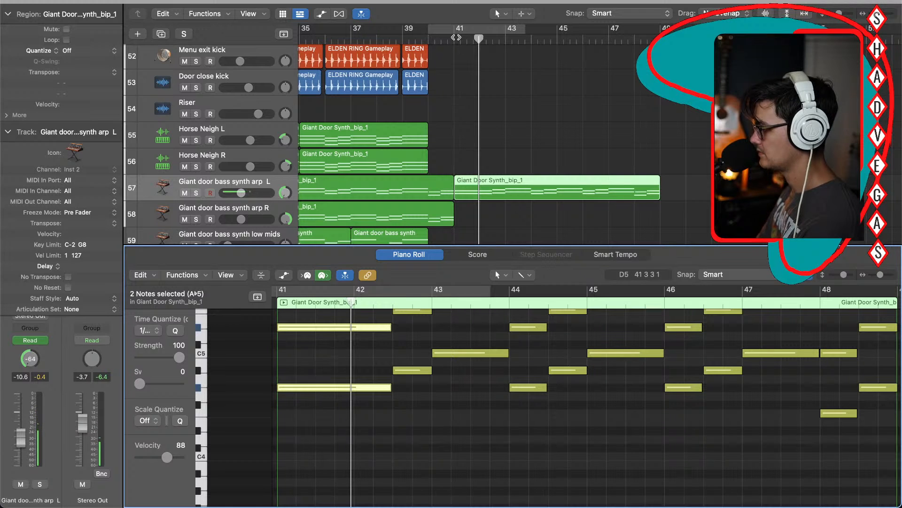
left_click(454, 38)
key("space")
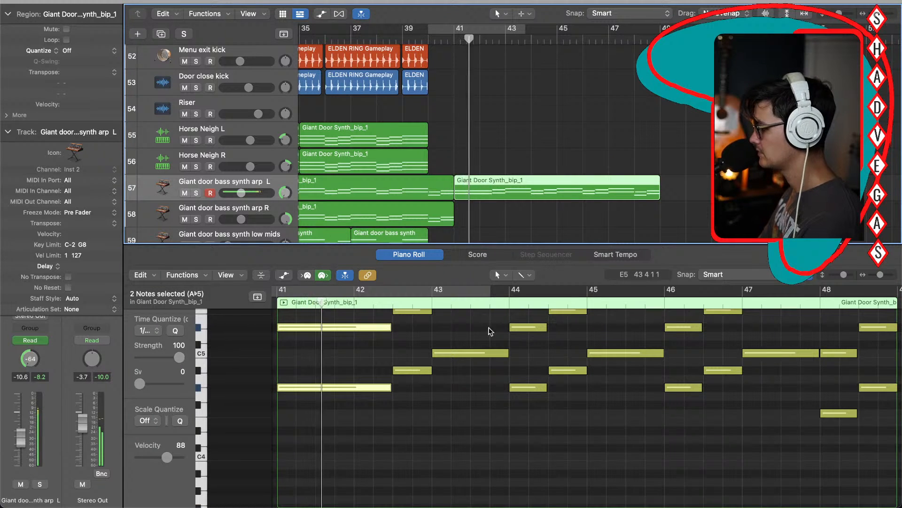
Step: Delete the remaining notes before bar 44, extend the opening G#4 and D#5 pair to bar 44, and play from about bar 40
scroll(486, 365, "up", 4)
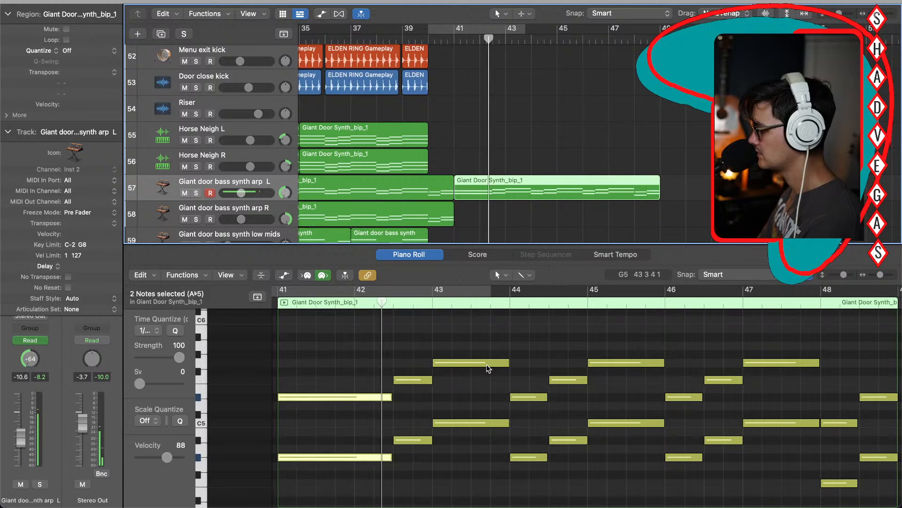
left_click_drag(412, 340, 486, 472)
key("Delete")
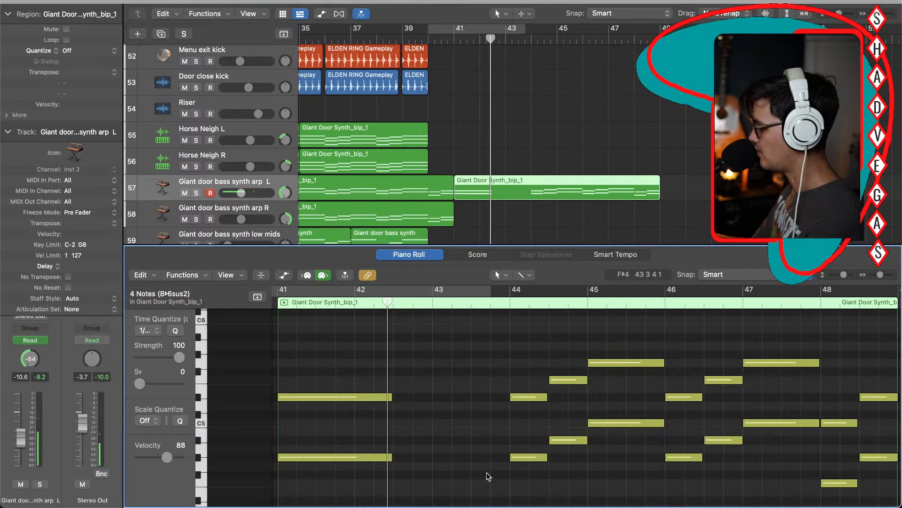
left_click_drag(376, 348, 510, 469)
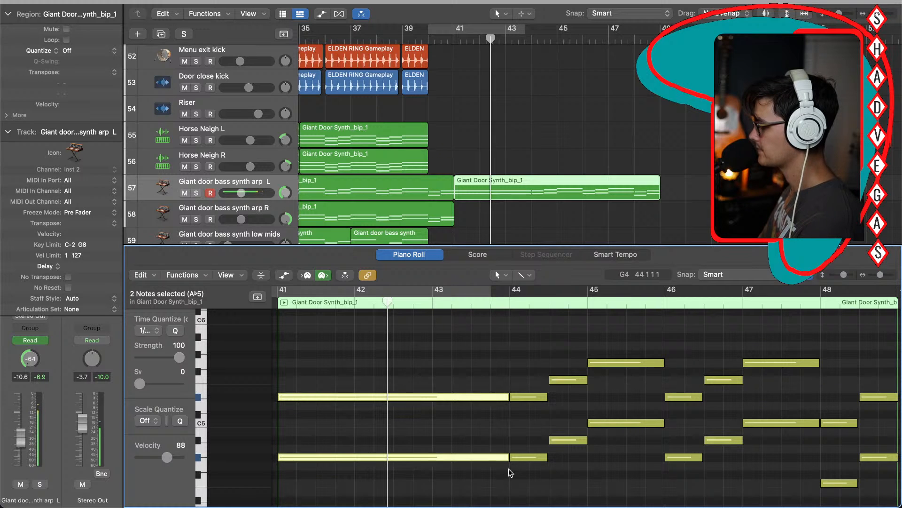
left_click(426, 42)
key("space")
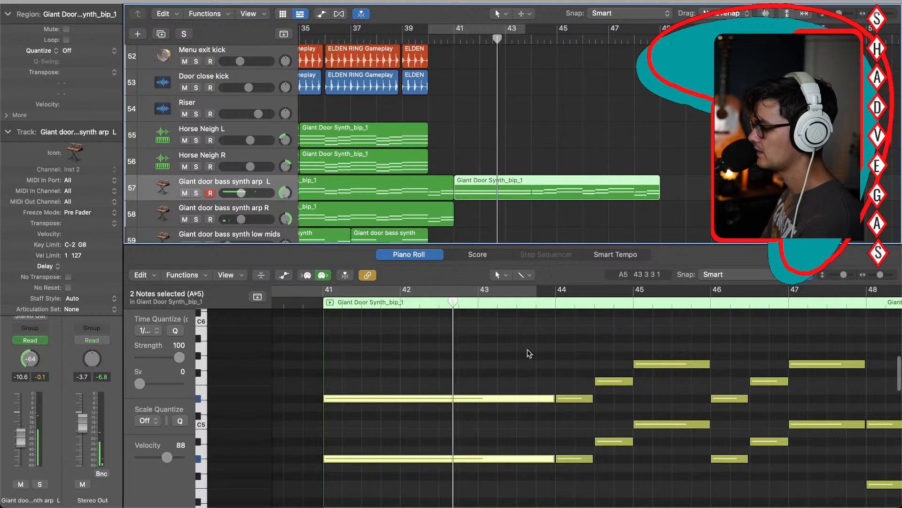
Step: Shorten the opening note pair to one bar, arrange copies filling bars 41, 42 and 43, and play the region
left_click_drag(530, 375, 398, 447)
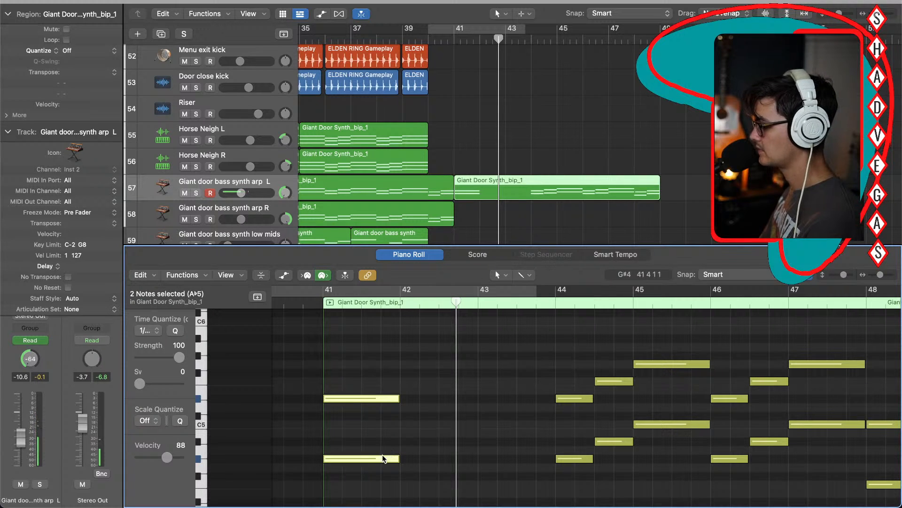
left_click_drag(382, 455, 460, 459)
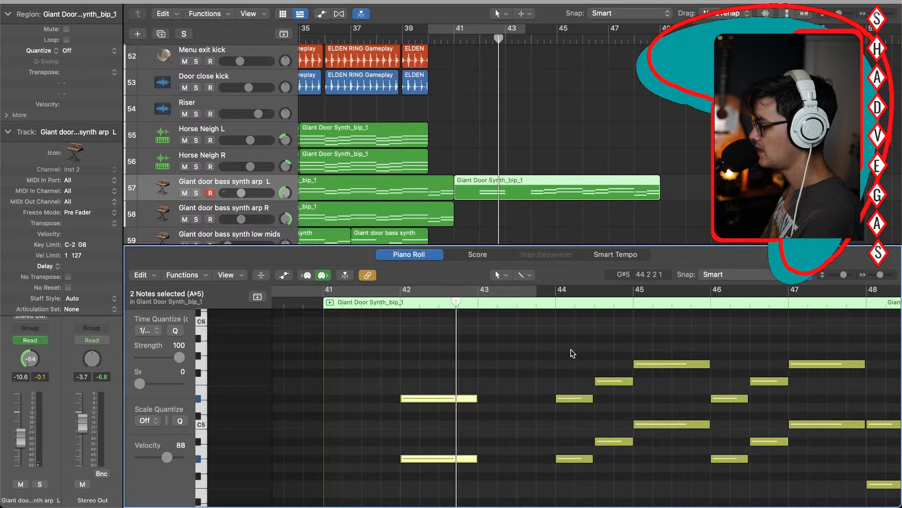
left_click(322, 306)
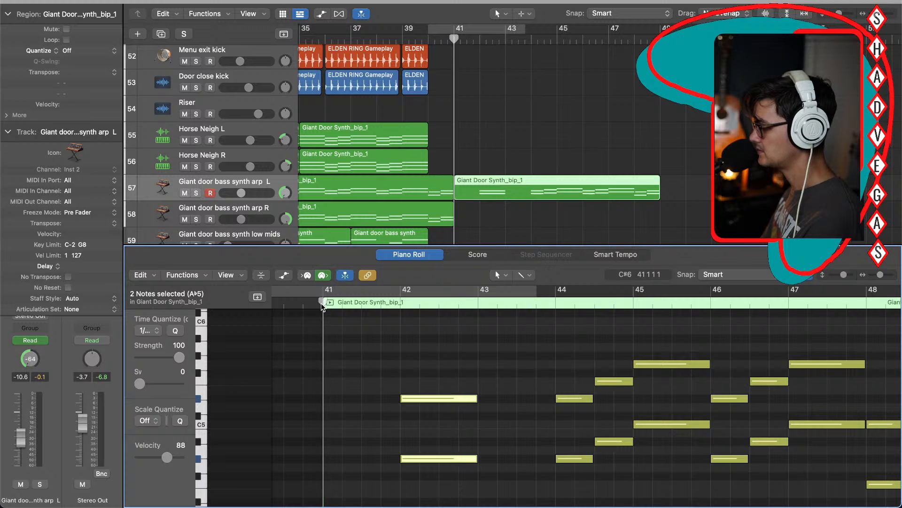
key("super+v")
left_click(416, 305)
key("super+v")
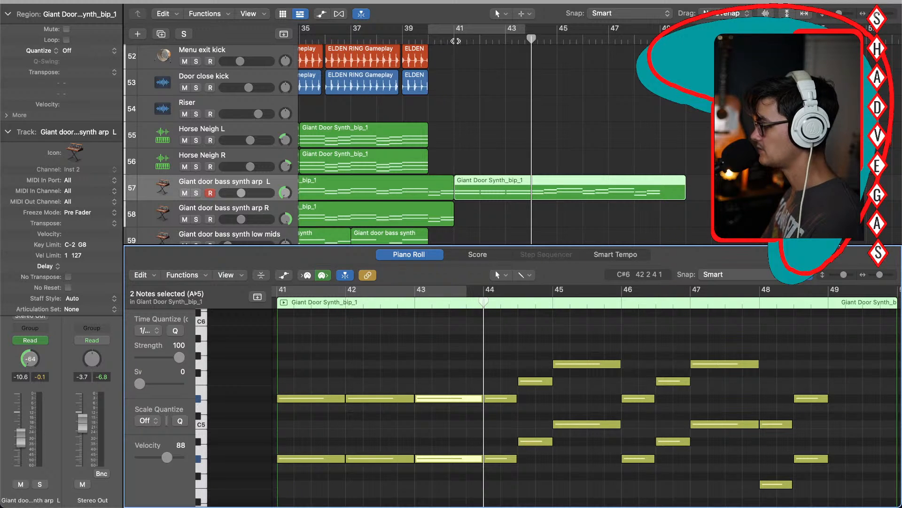
key("space")
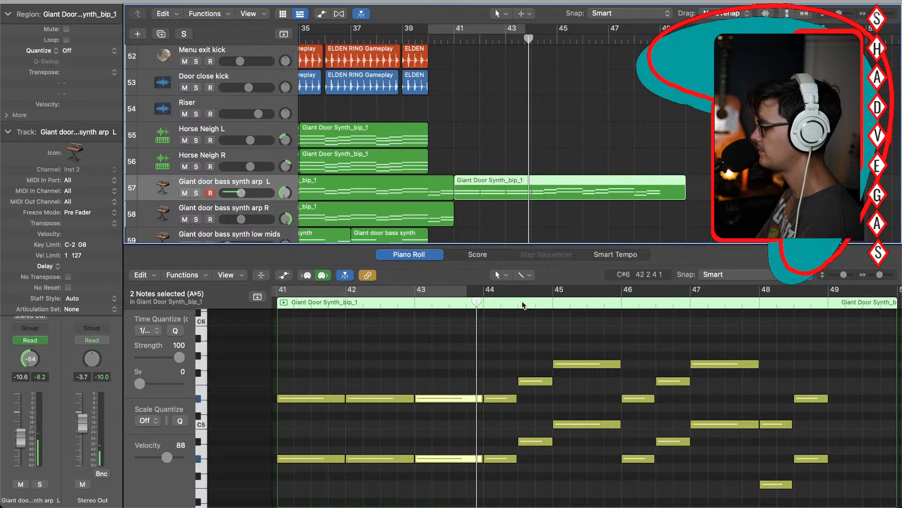
Step: Delete the short note pair opening bar 44 and extend the A#4 and F5 pair back to the start of that bar
left_click_drag(499, 379, 512, 476)
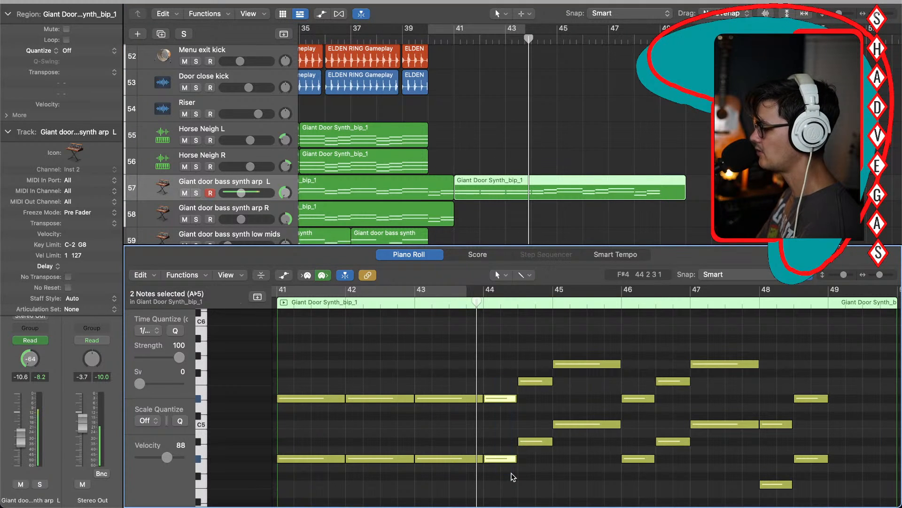
key("Delete")
left_click_drag(533, 366, 486, 442)
Step: Lower the bar 45 note pair by two semitones to A#4 and F5, and play from about bar 41
left_click_drag(602, 354, 591, 436)
key("alt+Down")
key("alt+Down")
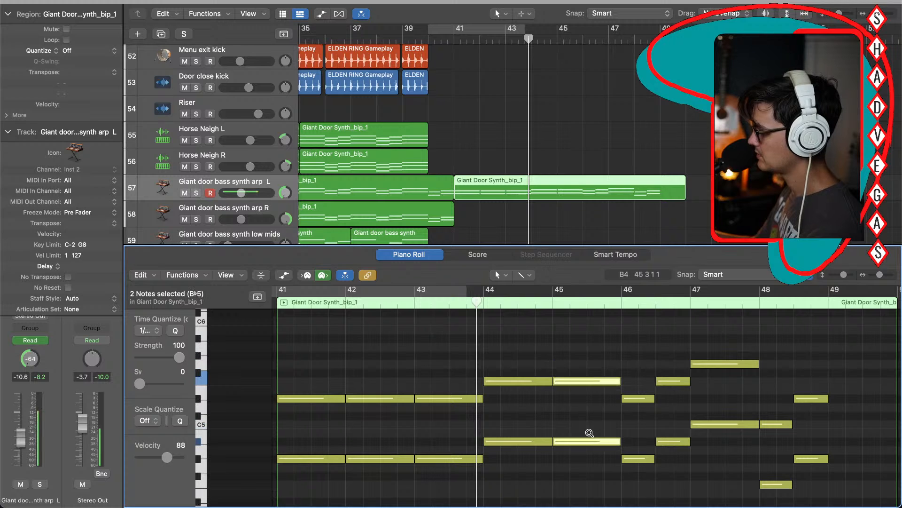
left_click(451, 40)
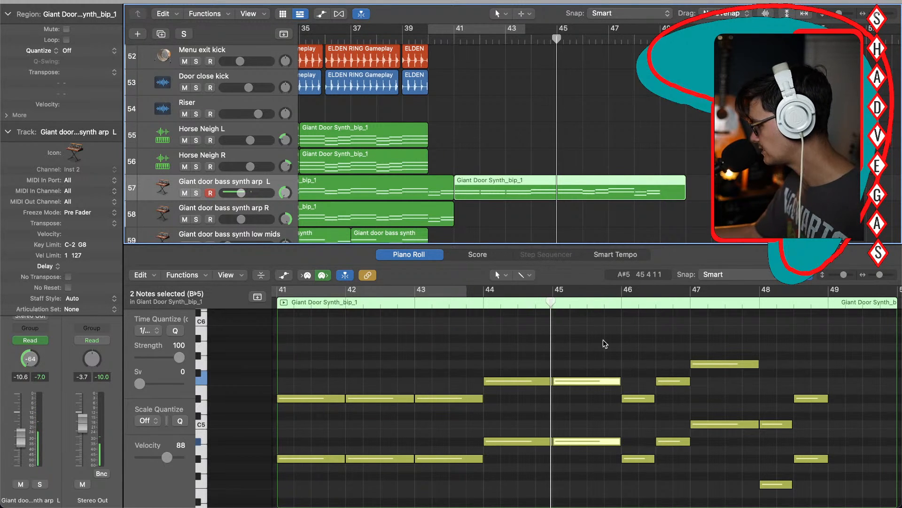
Step: Delete all notes from bar 45 onward and trim the arp L region's end to bar 45
left_click_drag(586, 335, 833, 497)
key("Delete")
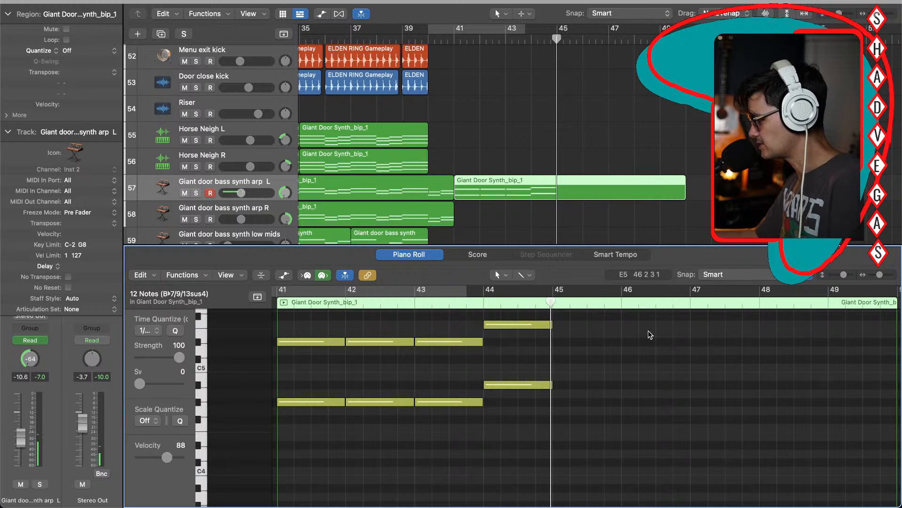
left_click(684, 188)
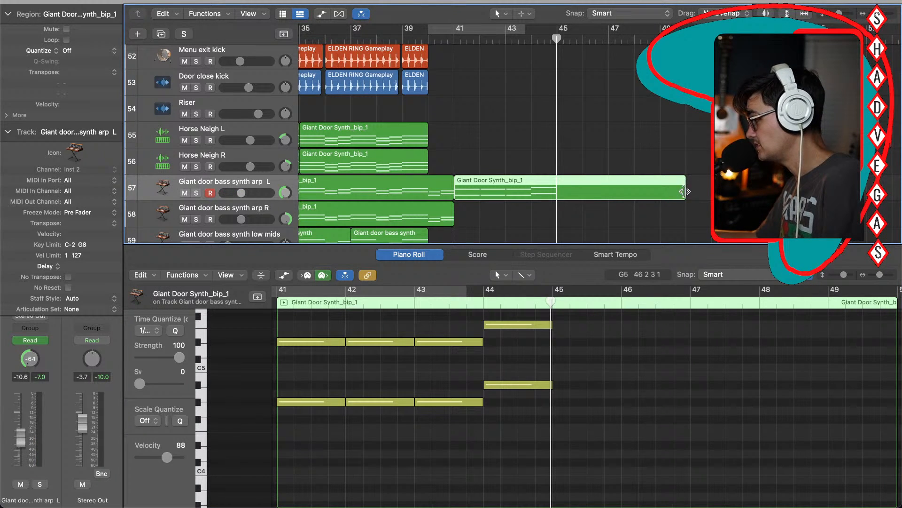
left_click_drag(684, 193, 557, 190)
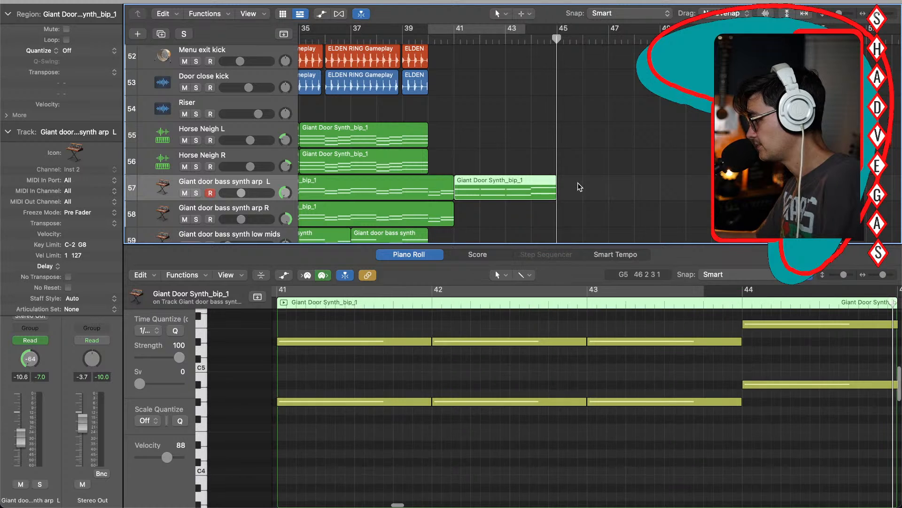
Step: Repeat the trimmed bar 41 region twice on arp L, copy all three regions to arp R, and play from about bar 40
left_click(577, 183)
left_click(528, 184)
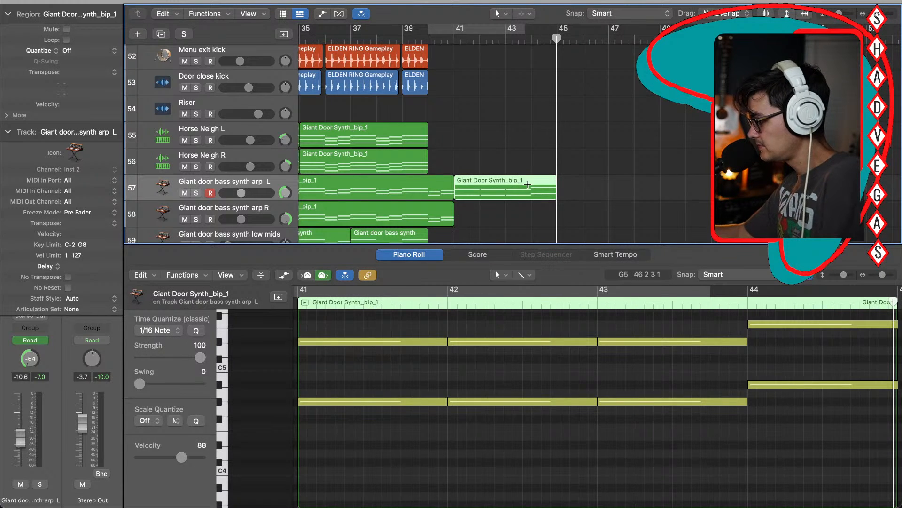
key("super+r")
key("super+r")
scroll(516, 217, "down", 2)
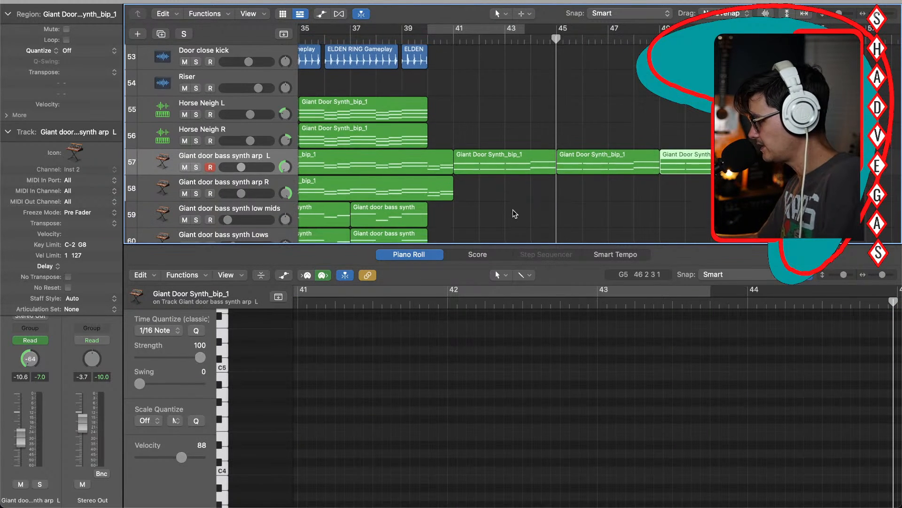
left_click_drag(490, 155, 491, 183)
left_click_drag(594, 168, 595, 195)
left_click_drag(695, 169, 694, 190)
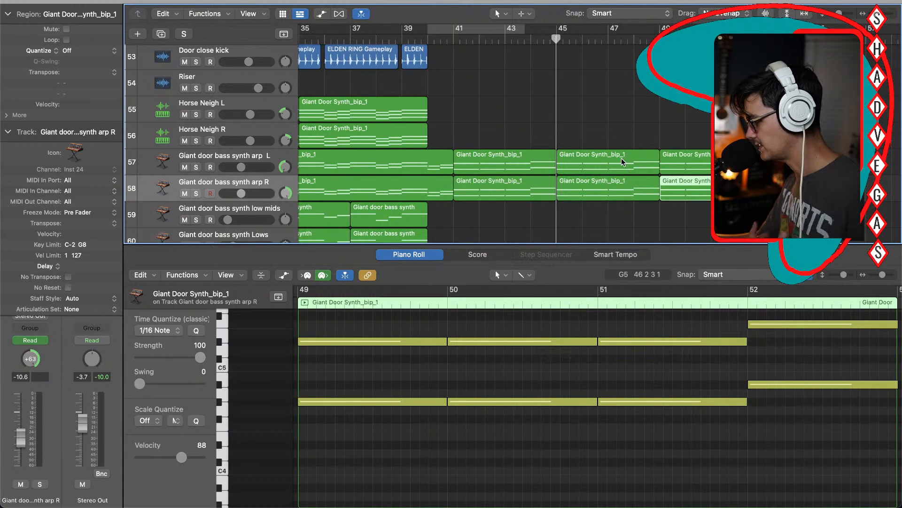
left_click(424, 40)
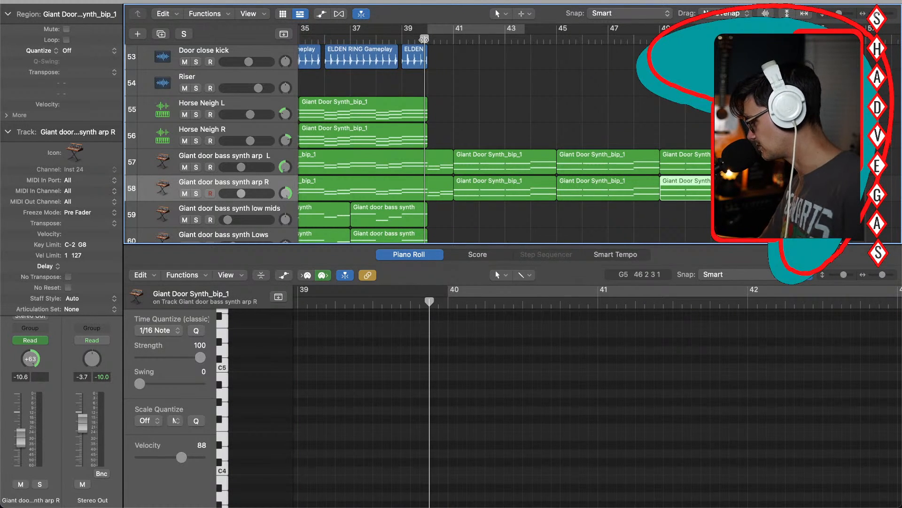
key("space")
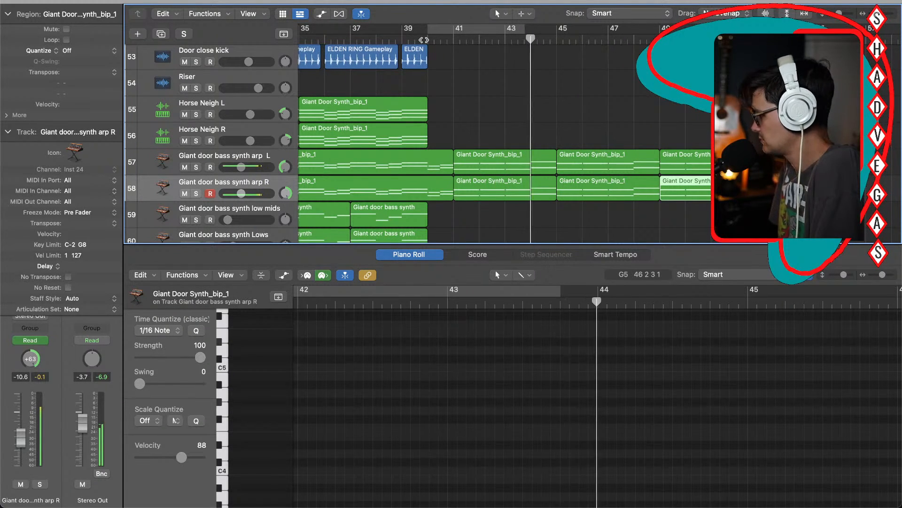
Step: Delete the four repeated regions from bar 45 onward on the arp L and arp R tracks
left_click(528, 41)
left_click_drag(752, 130, 602, 215)
key("Delete")
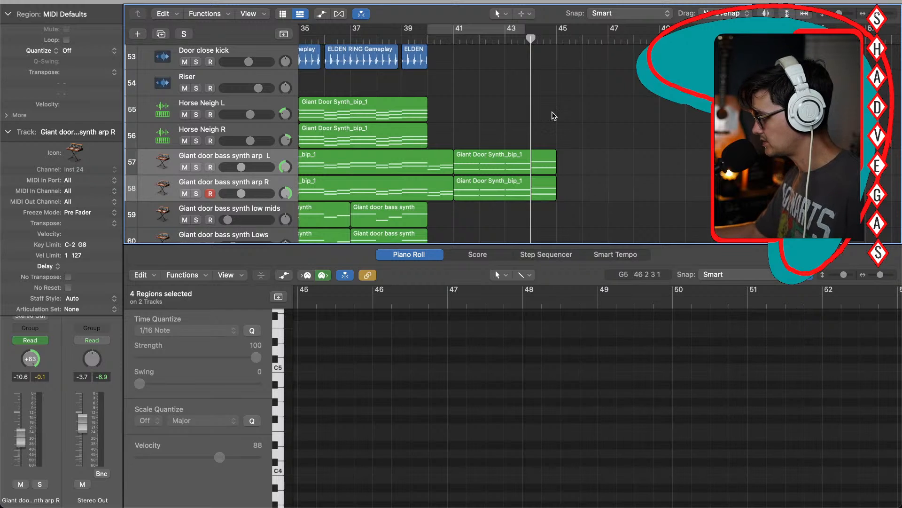
Step: Split the bar 44 note pair of the arp L region at beat 4 and lower the end parts three semitones to G4 and D5
left_click(544, 39)
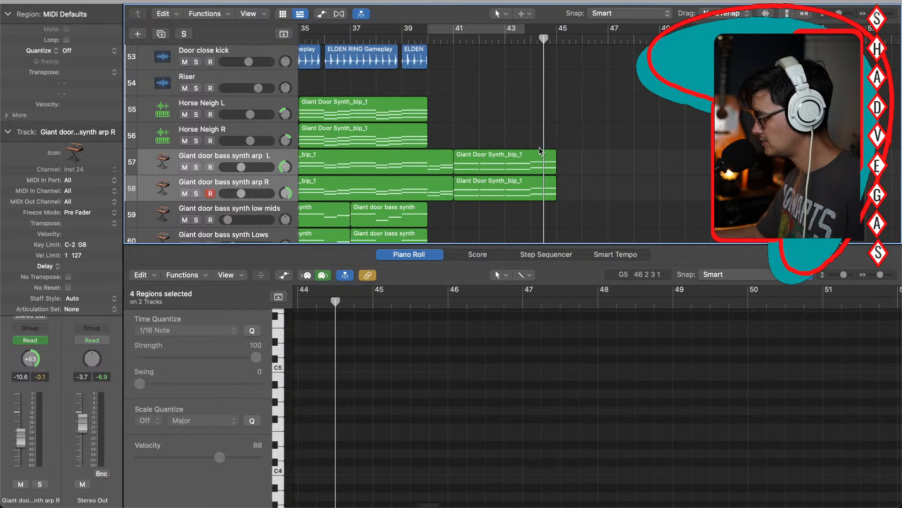
left_click(543, 162)
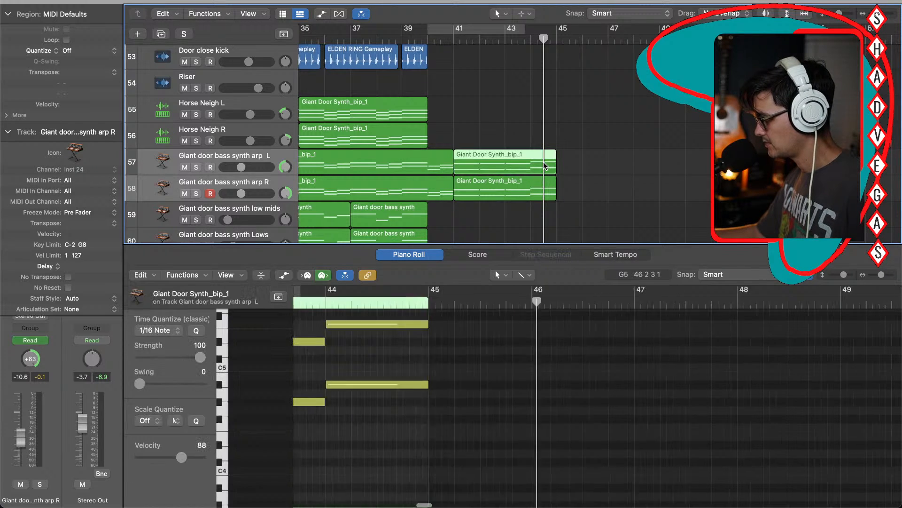
scroll(655, 371, "up", 3)
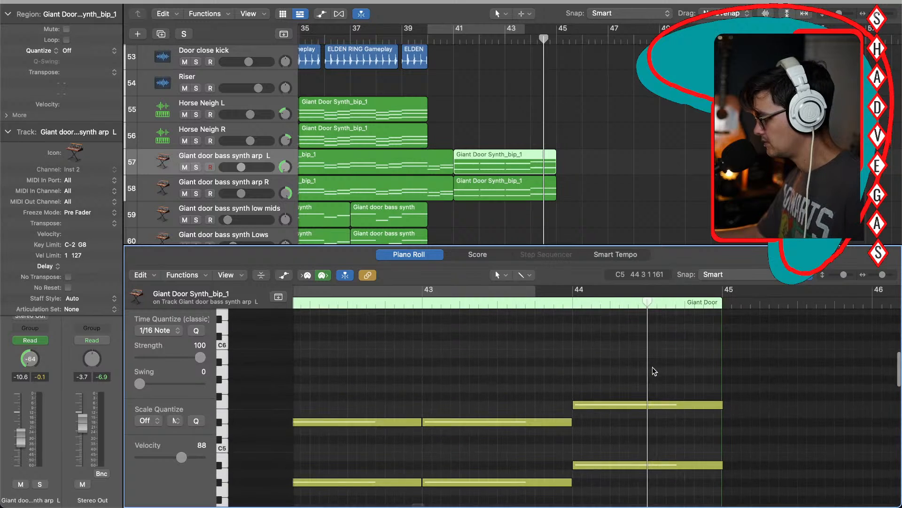
left_click(686, 305)
left_click_drag(684, 386, 685, 474)
key("super+t")
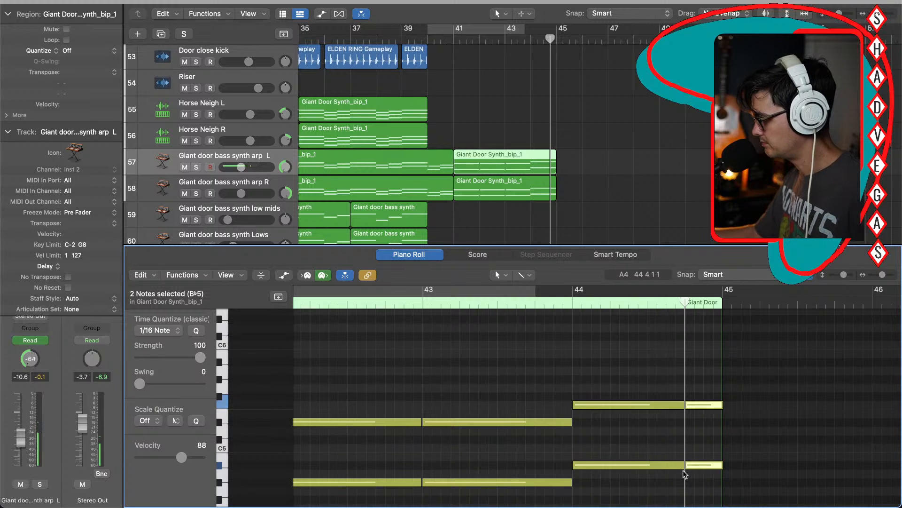
scroll(685, 474, "down", 3)
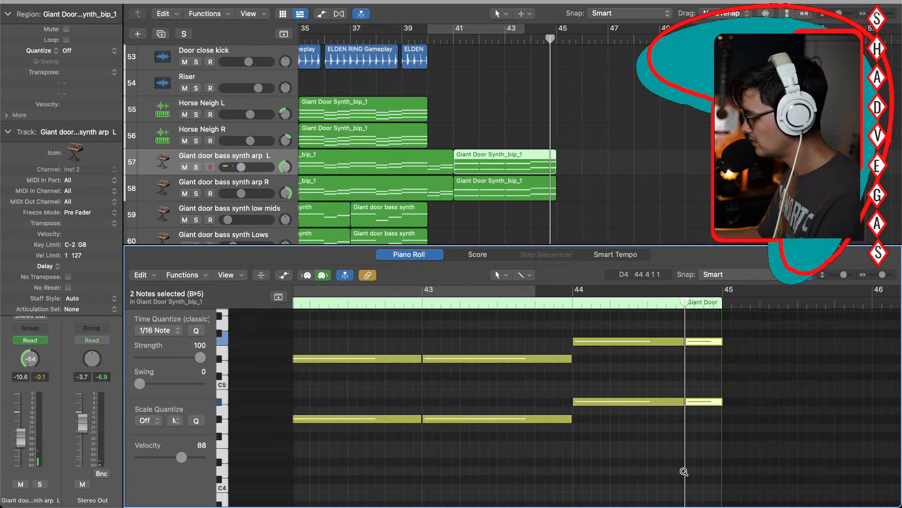
scroll(684, 472, "left", 3)
key("alt+Down")
key("alt+Down")
key("alt+Down")
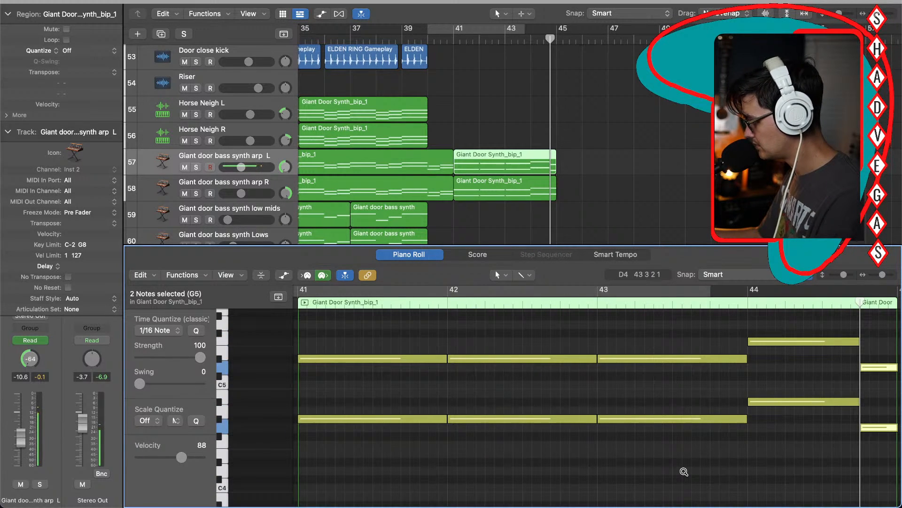
left_click(754, 476)
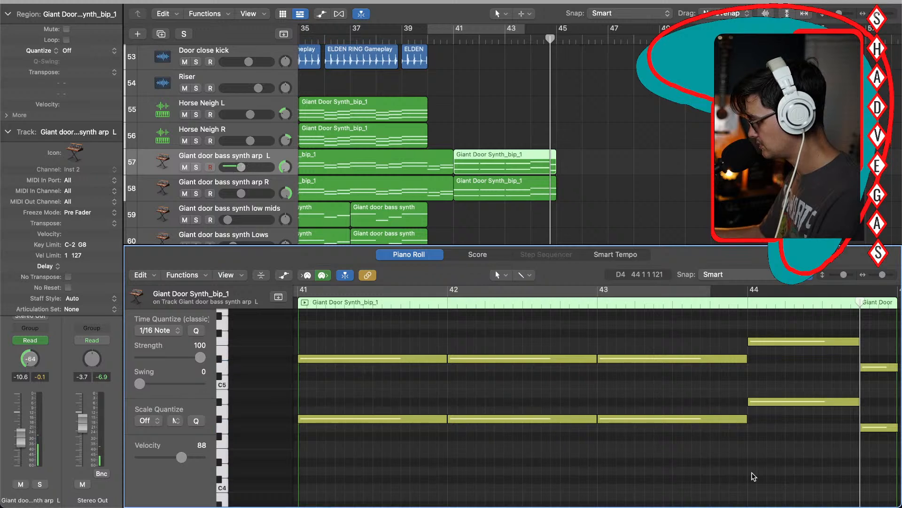
Step: Audition the two short notes at the end of bar 44 in the arp L region
scroll(756, 470, "right", 3)
left_click(760, 427)
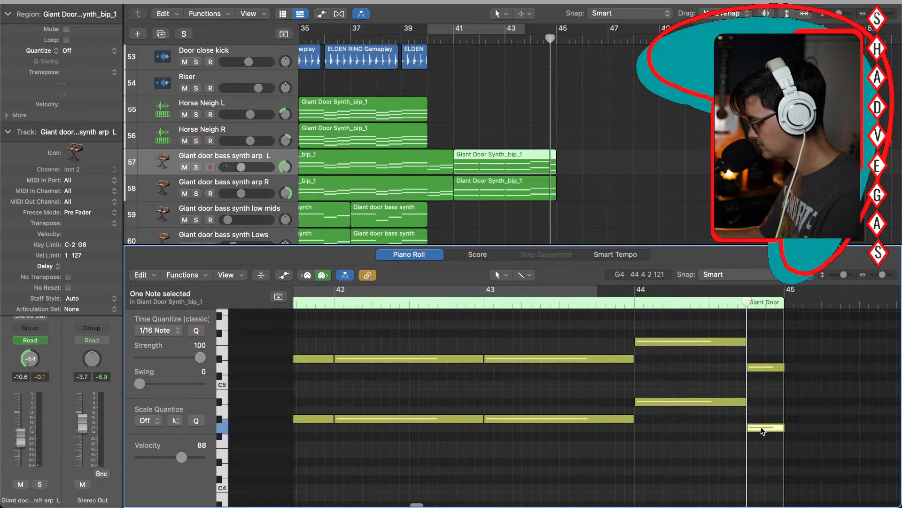
left_click(761, 366)
left_click(767, 449)
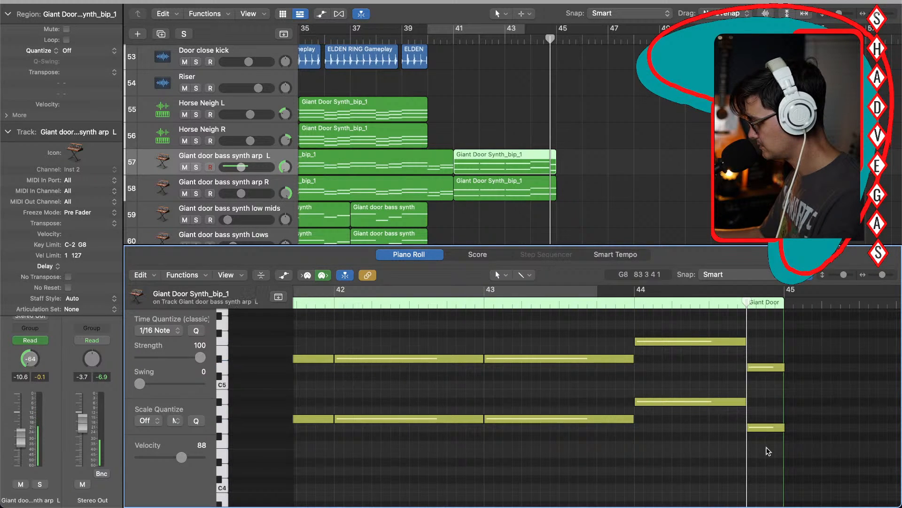
left_click(765, 427)
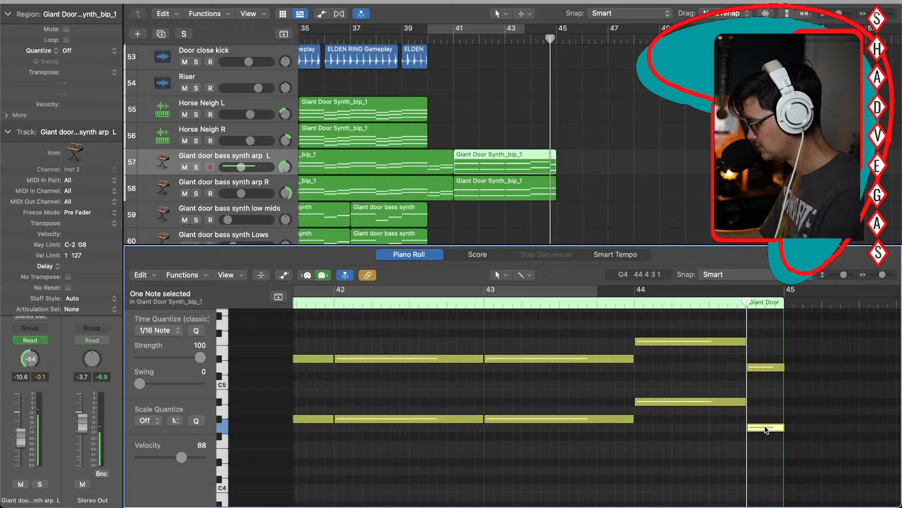
left_click(769, 364)
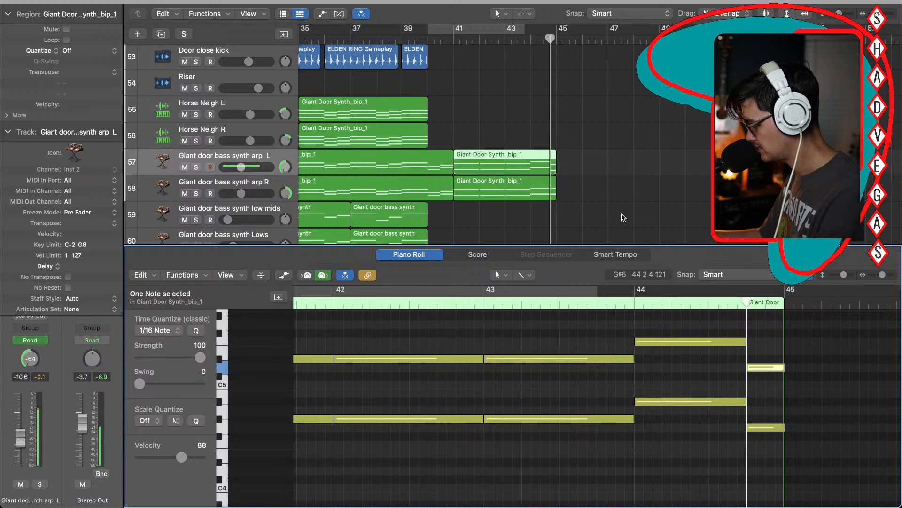
Step: Delete the arp R region starting at bar 41 and play the song from bar 41
left_click(501, 186)
key("Delete")
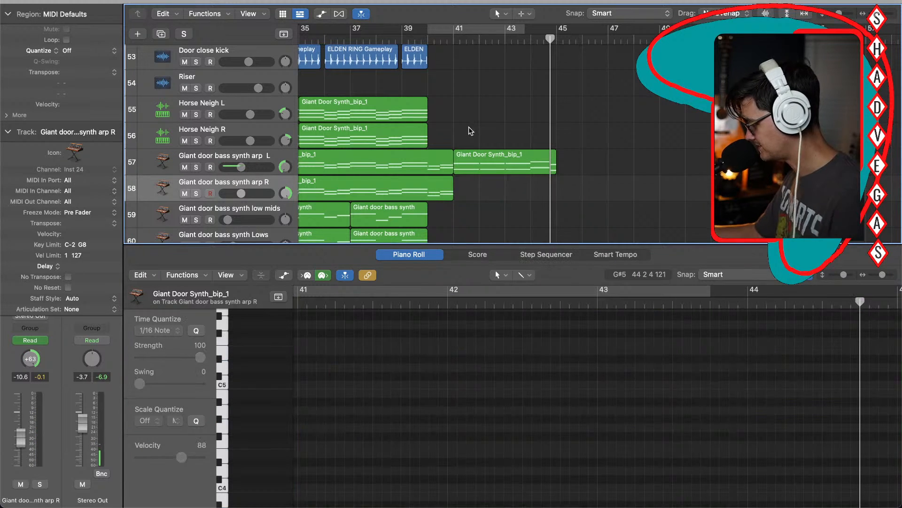
double_click(455, 43)
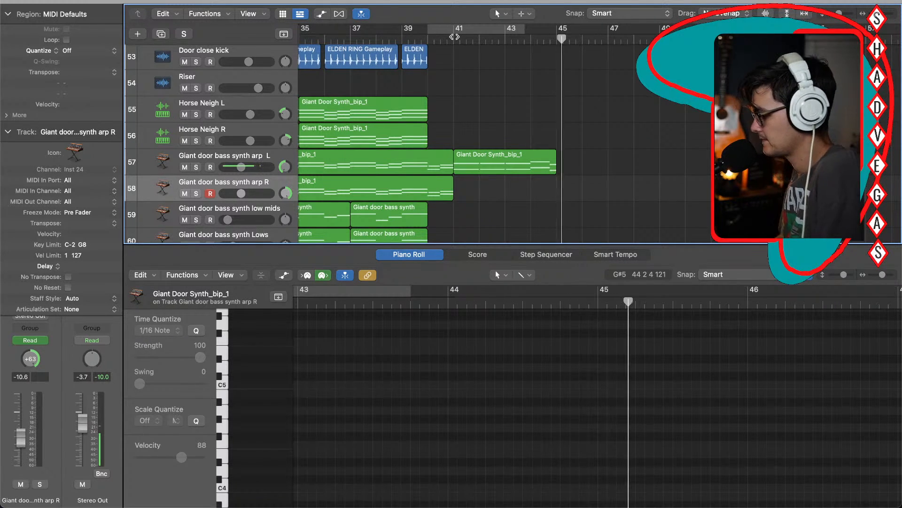
Step: Copy the bar 41 region from arp L to arp R and repeat both regions twice
left_click_drag(499, 160, 499, 189)
left_click_drag(573, 128, 529, 197)
key("super+r")
key("super+r")
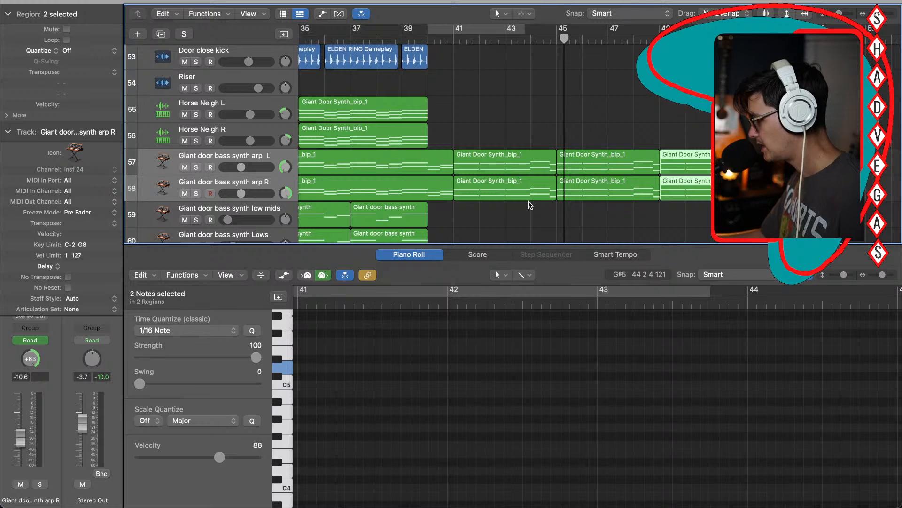
Step: Copy the bar 37 region of the giant door bass synth low mids track to bar 41
scroll(528, 201, "right", 2)
scroll(528, 201, "up", 3)
scroll(528, 201, "down", 2)
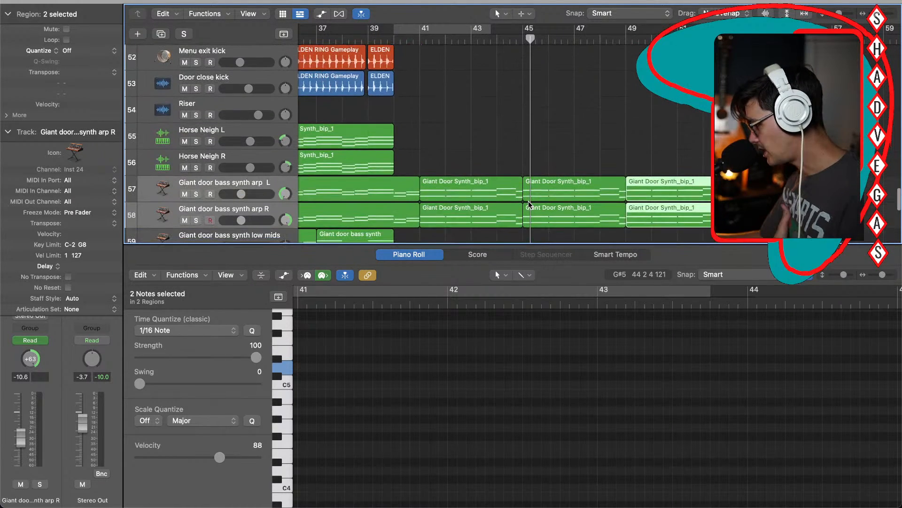
scroll(529, 201, "down", 5)
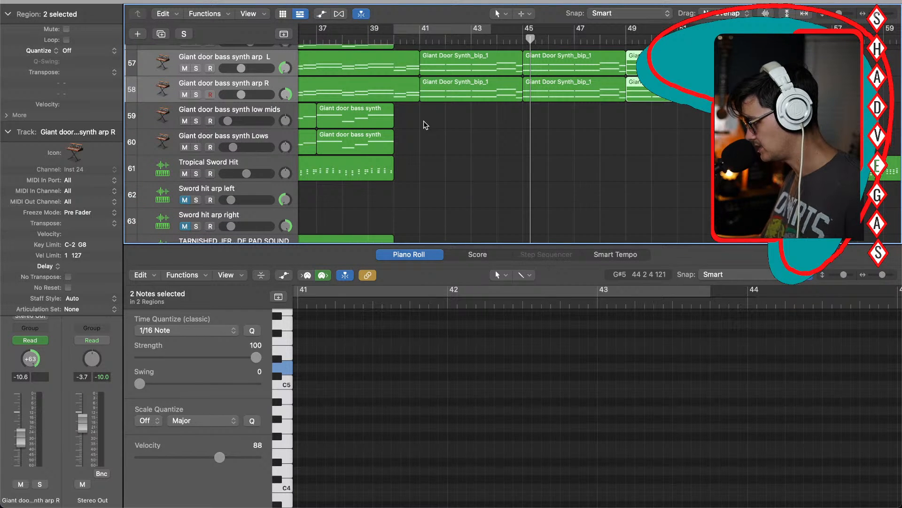
left_click(374, 118)
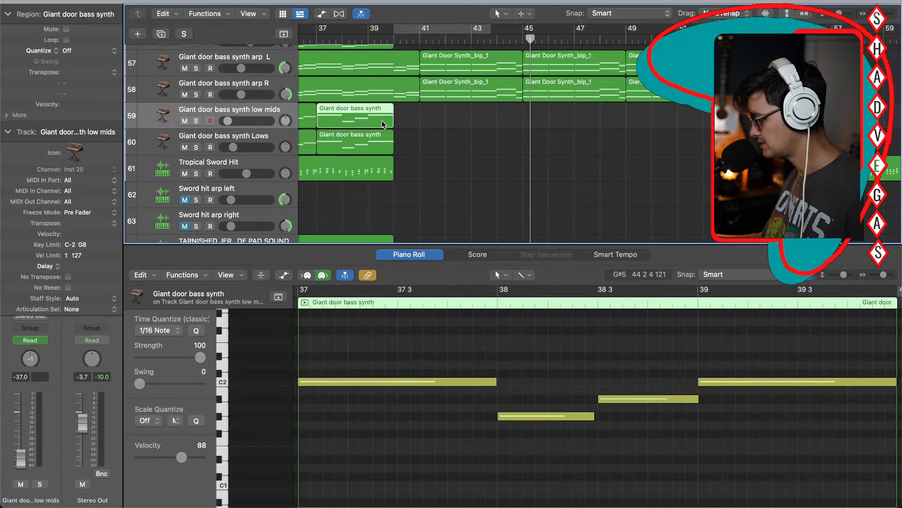
left_click_drag(384, 122, 456, 123)
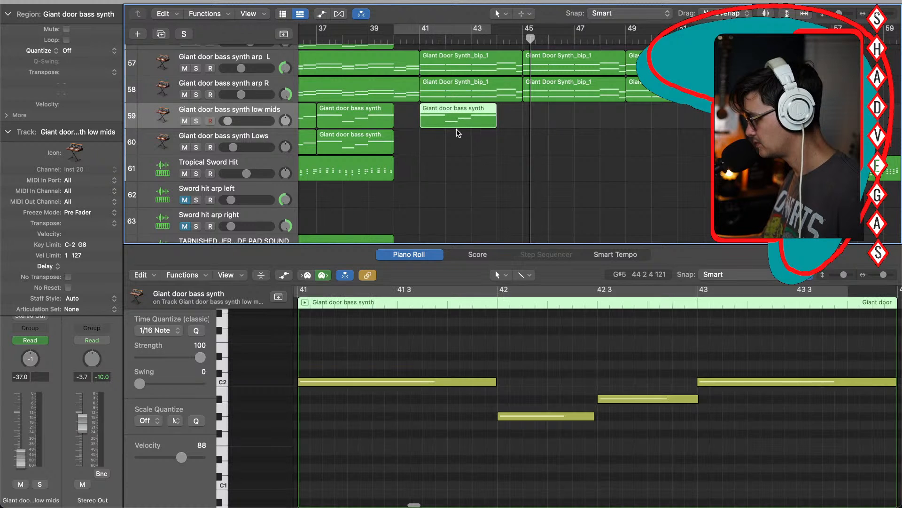
Step: Raise the first note of the copied low mids region eight semitones to G#2
left_click(399, 383)
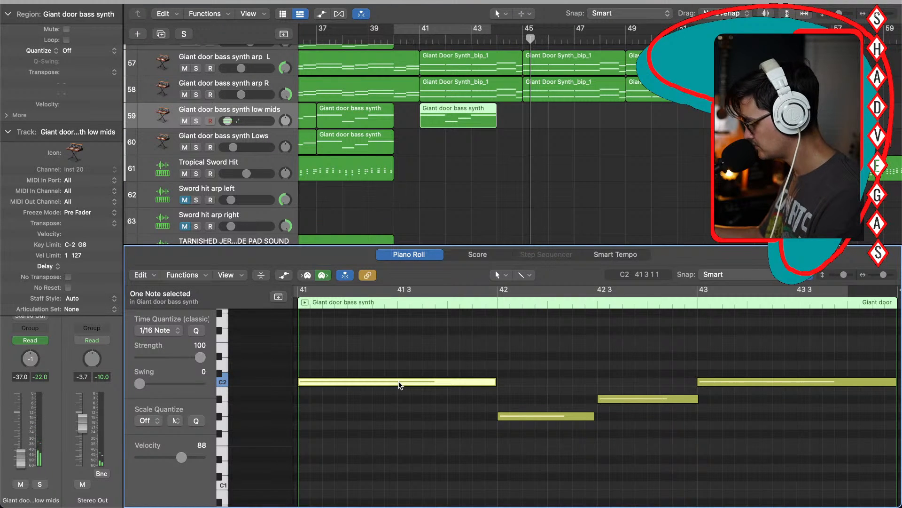
key("alt+Up")
key("alt+Up")
key("alt+Up")
key("alt+Up")
key("alt+Up")
key("alt+Up")
key("alt+Up")
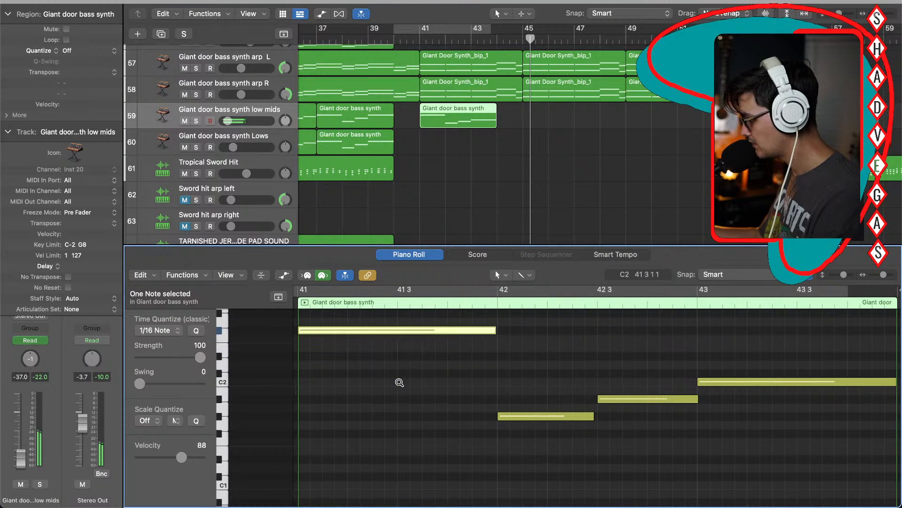
key("alt+Up")
scroll(399, 383, "up", 5)
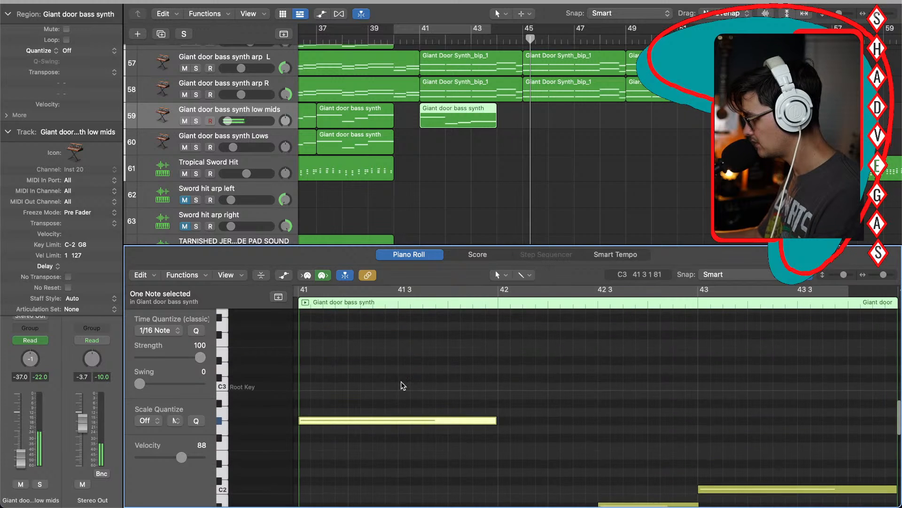
Step: Shorten the G#2 note to half a bar and paste two copies directly after it, up to bar 42 beat 3
left_click(467, 380)
left_click_drag(496, 419, 399, 429)
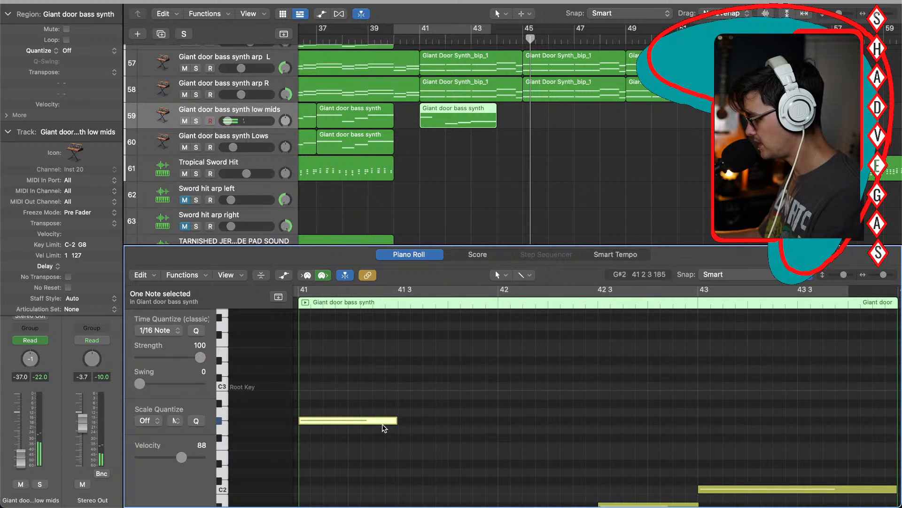
left_click(397, 302)
key("super+v")
key("super+v")
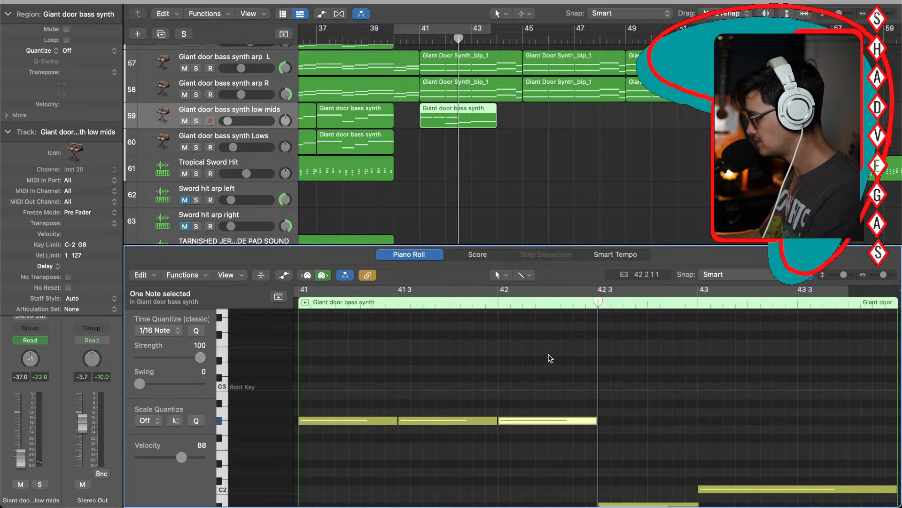
Step: Delete the three original lower notes in bars 42 and 43 of the low mids region
scroll(551, 366, "down", 5)
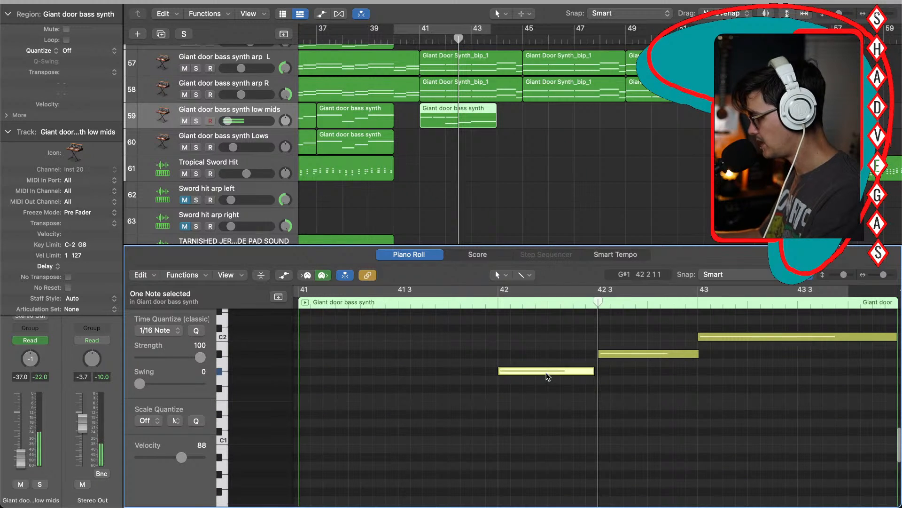
key("Delete")
left_click(626, 353)
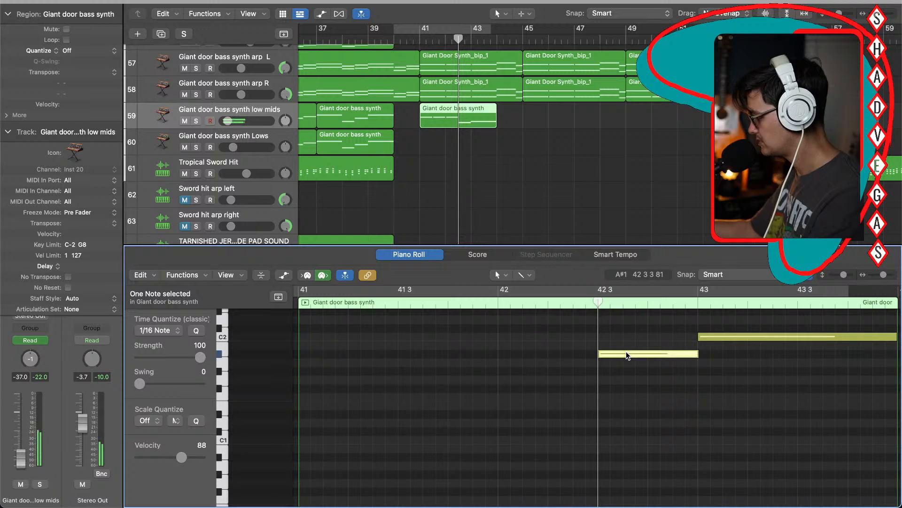
key("Delete")
scroll(630, 354, "up", 3)
left_click(722, 419)
key("Delete")
scroll(721, 419, "up", 3)
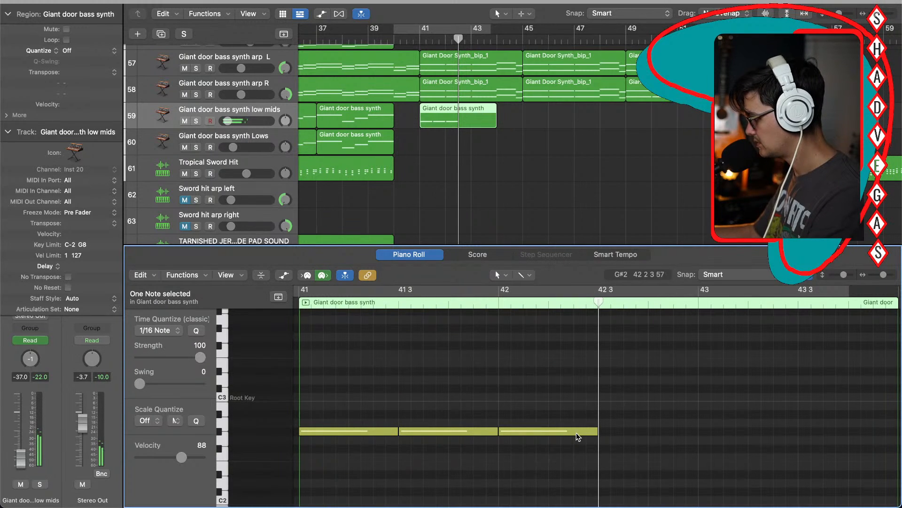
Step: Paste another G#2 at bar 42 beat 3, split it near its end, and move the parts to A#2 and G2
key("super+v")
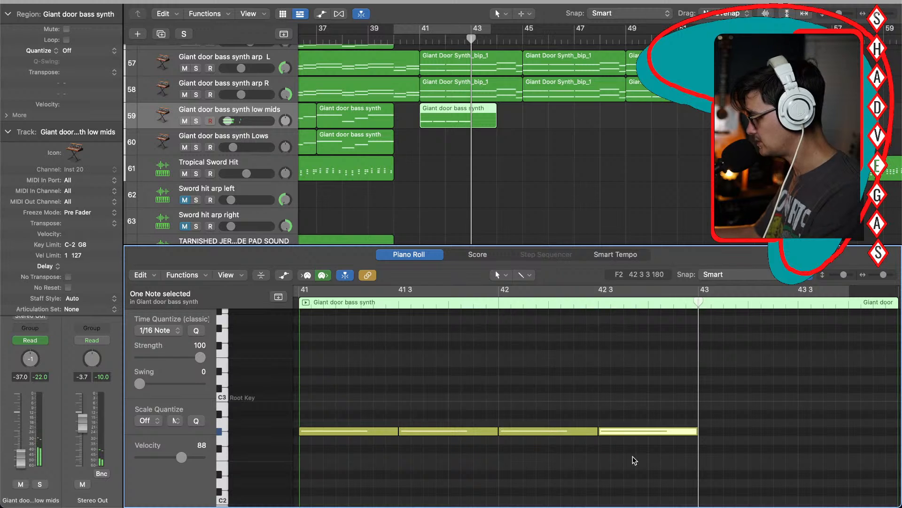
left_click(673, 306)
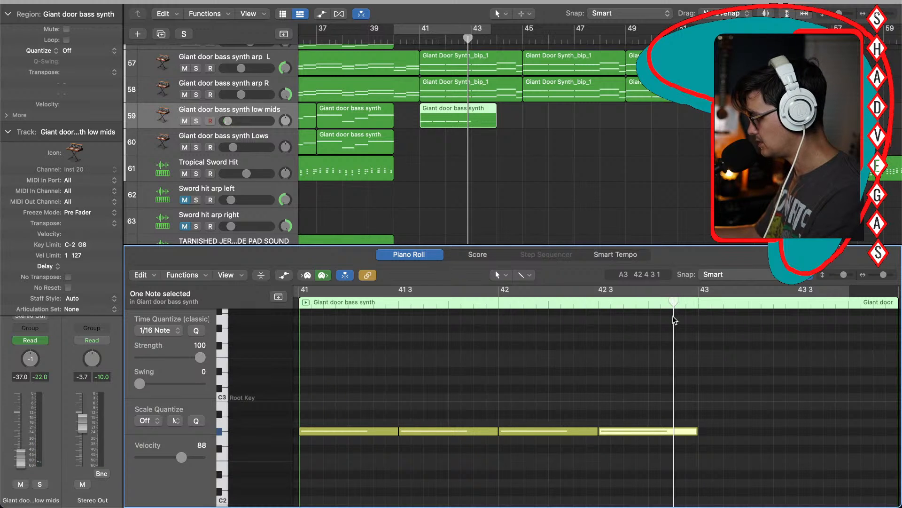
left_click(684, 431)
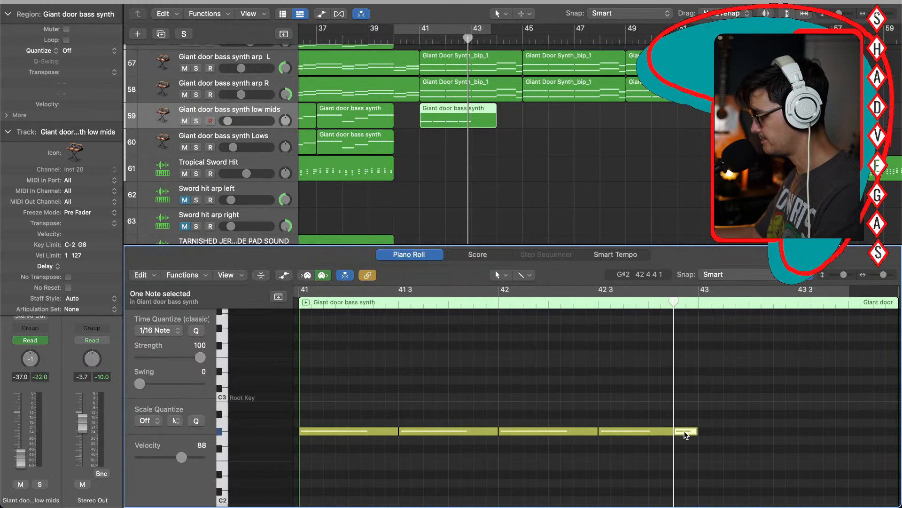
left_click_drag(649, 435, 688, 442)
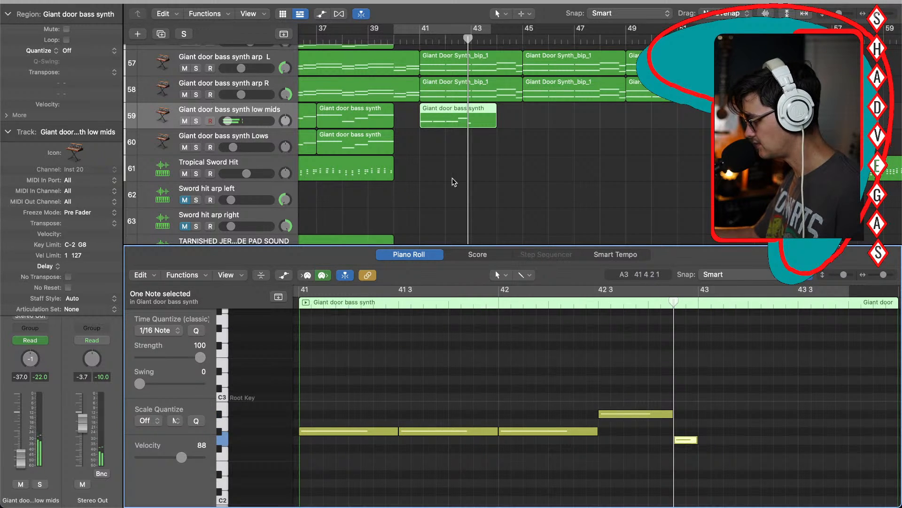
Step: Play the new low mids notes together with the arps from just before bar 41
left_click(416, 32)
key("space")
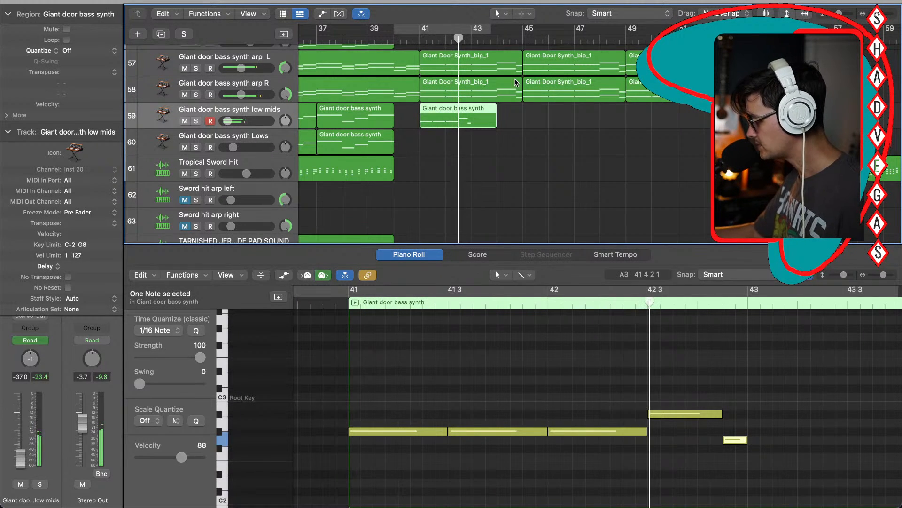
scroll(671, 384, "right", 3)
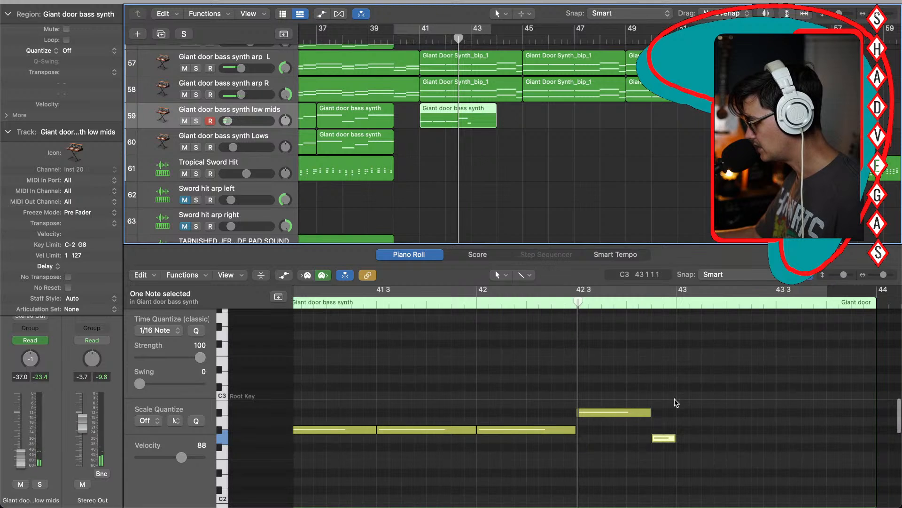
key("super+Left")
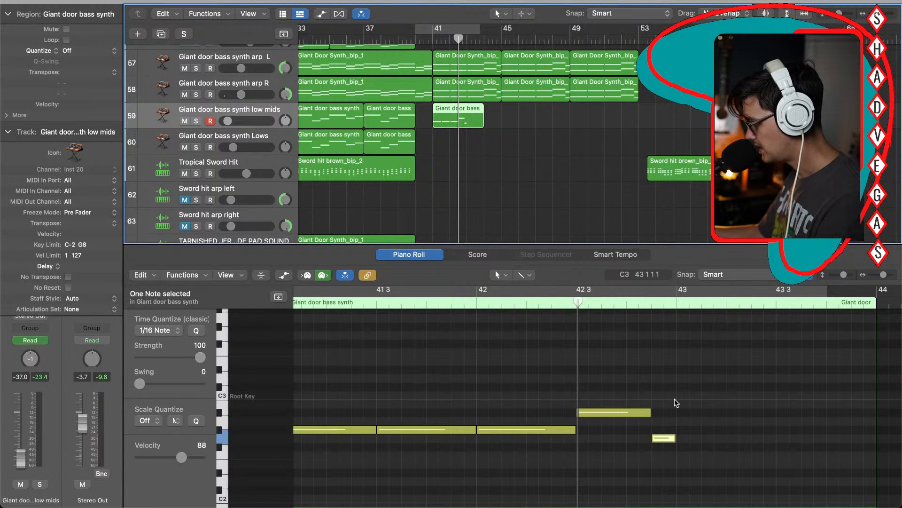
Step: Extend the low mids region to bar 45 and move the A#2 and G2 note pair to the region's end
left_click_drag(603, 388, 654, 440)
left_click_drag(621, 414, 819, 411)
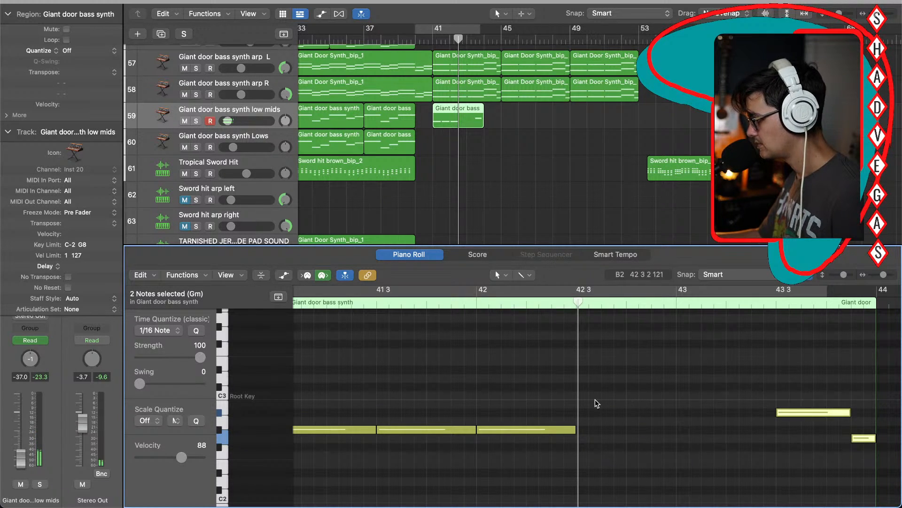
scroll(794, 370, "right", 3)
scroll(780, 404, "down", 2)
left_click_drag(754, 425, 795, 439)
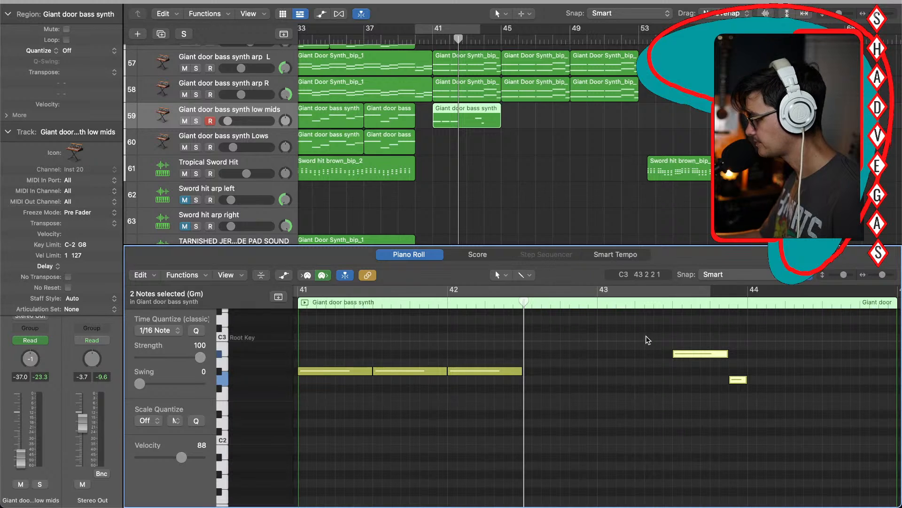
scroll(681, 334, "right", 3)
left_click_drag(577, 325, 679, 423)
left_click_drag(611, 354, 762, 359)
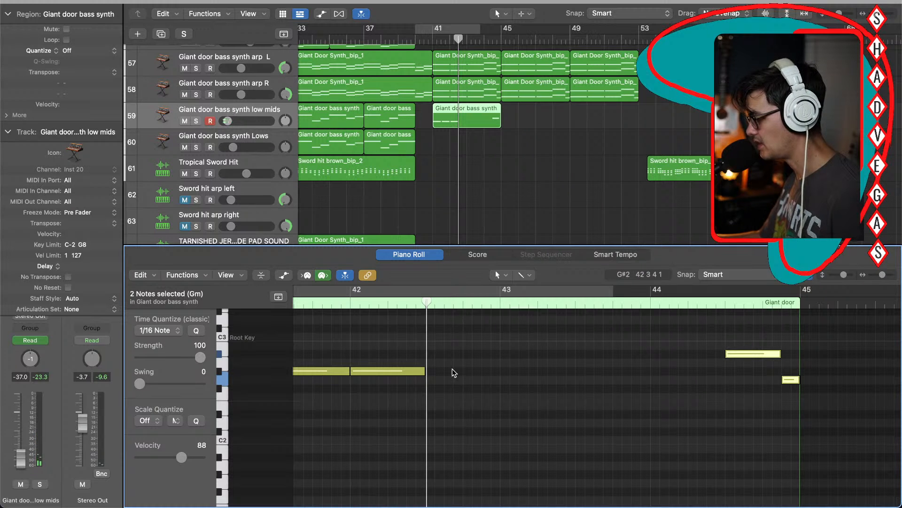
Step: Repeat the last G#2 note three times to fill the low mids pattern up to bar 44
scroll(431, 376, "left", 3)
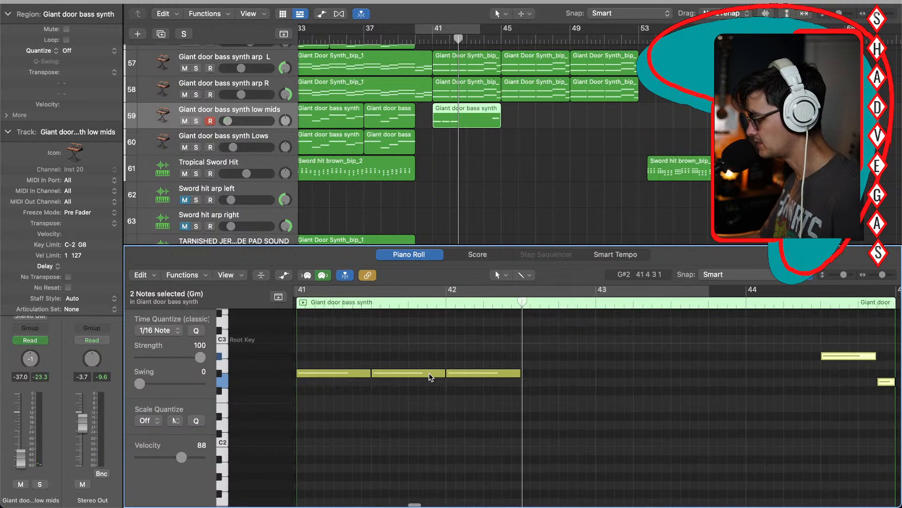
left_click(480, 374)
key("super+r")
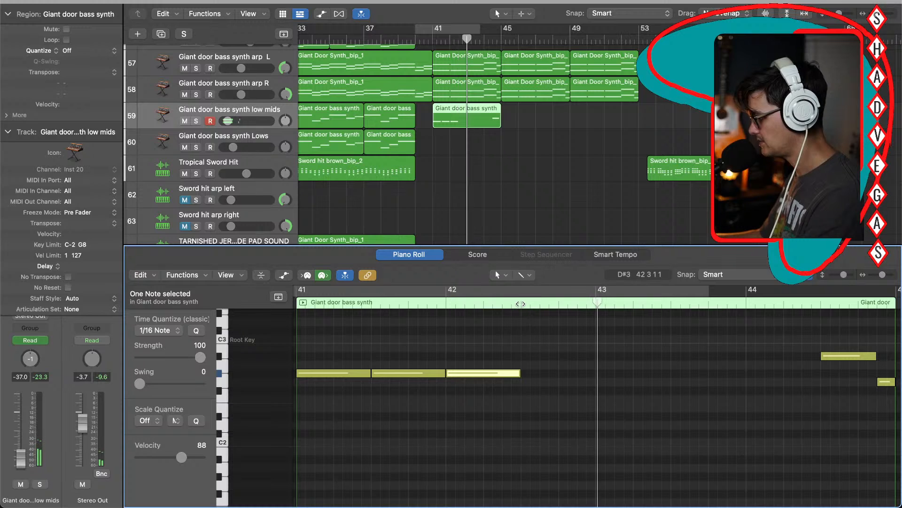
key("super+r")
key("super+r")
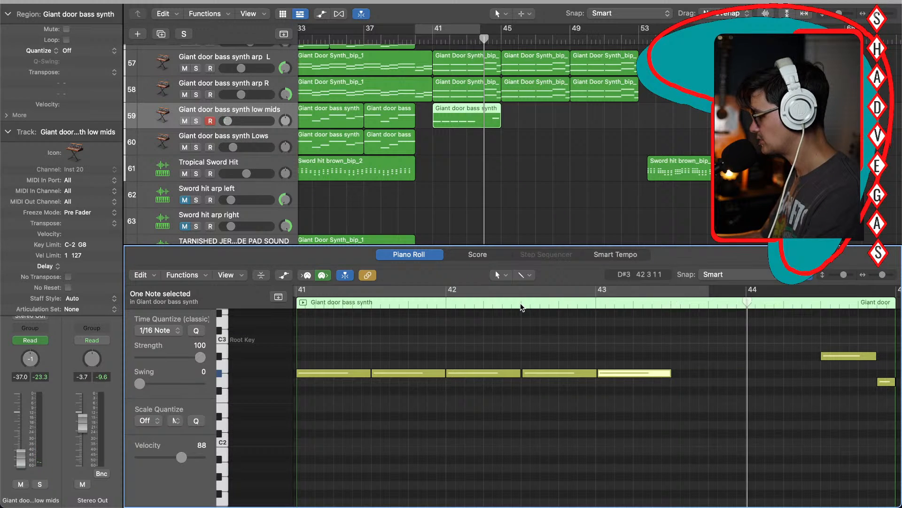
Step: Repeat the G#2 note once more at bar 44 and raise the copy to A#2
scroll(617, 358, "right", 3)
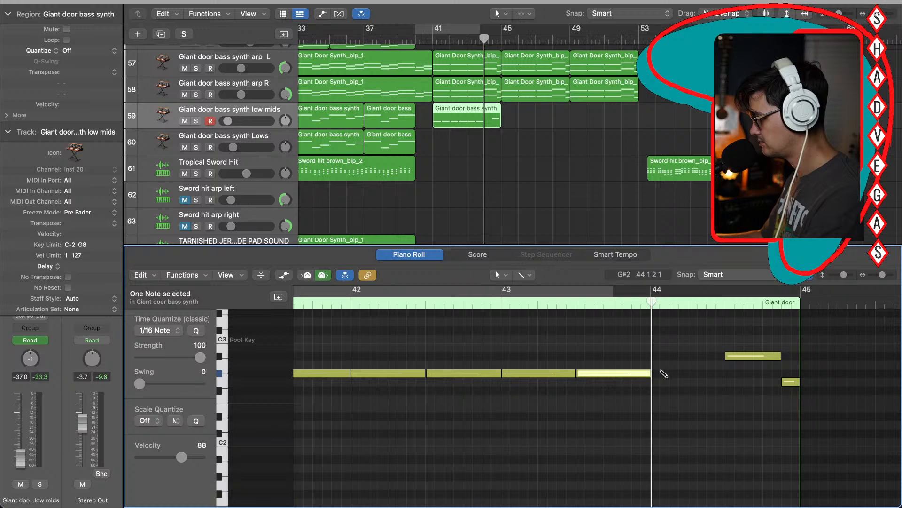
key("super+r")
left_click_drag(678, 378, 678, 358)
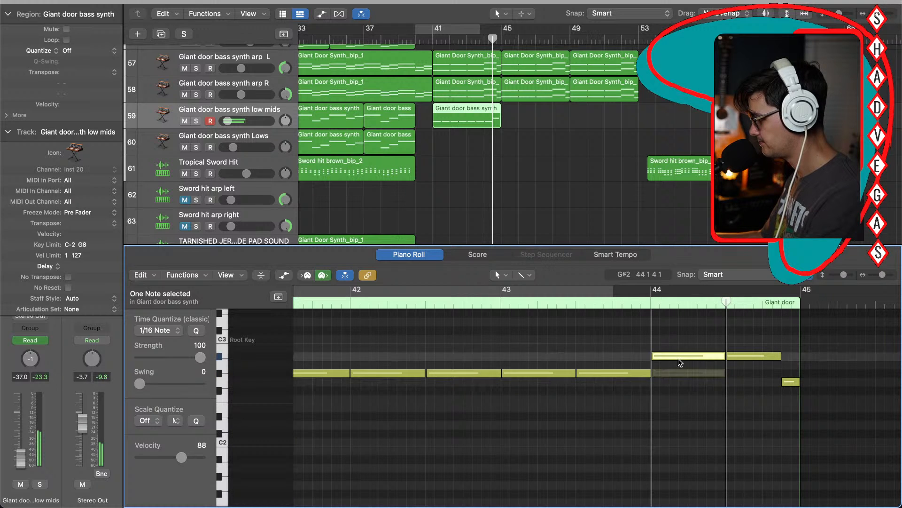
left_click(740, 410)
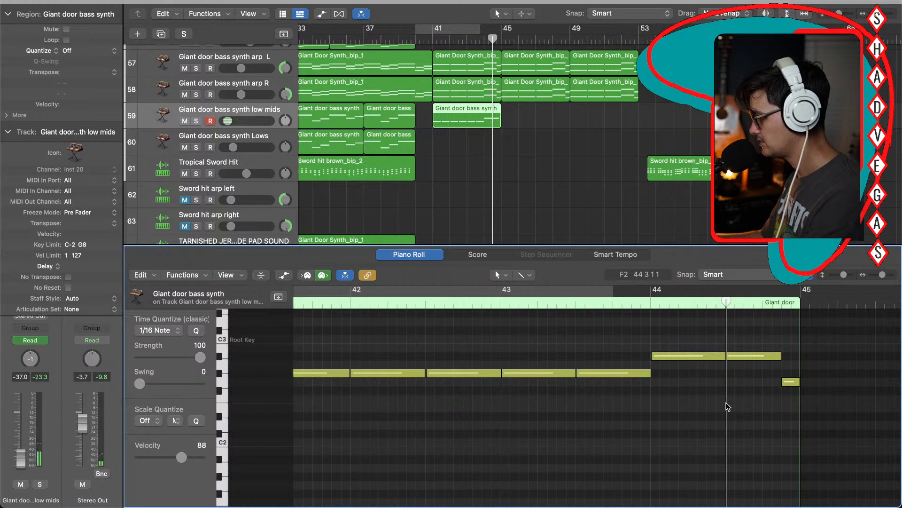
Step: Play the low mids pattern from bar 41 with the arps, shorten the last A#2 note and start the final G2 note earlier
left_click(429, 38)
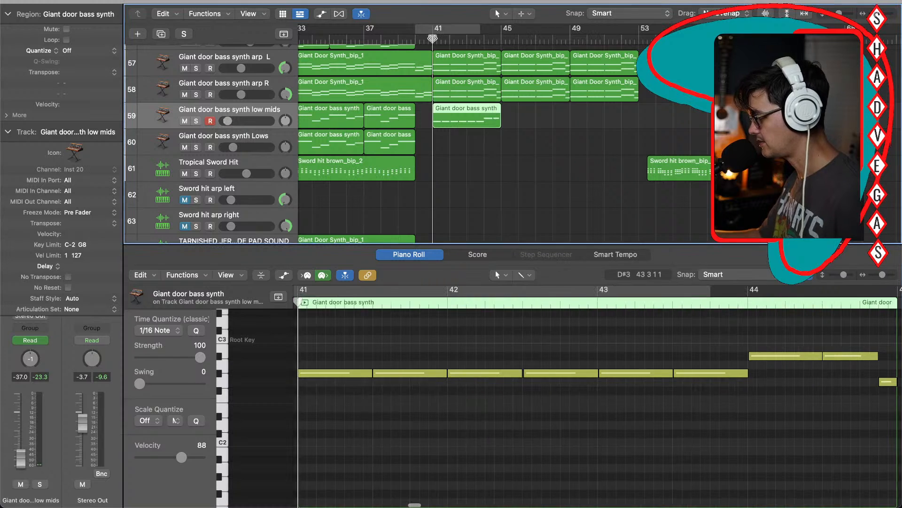
key("space")
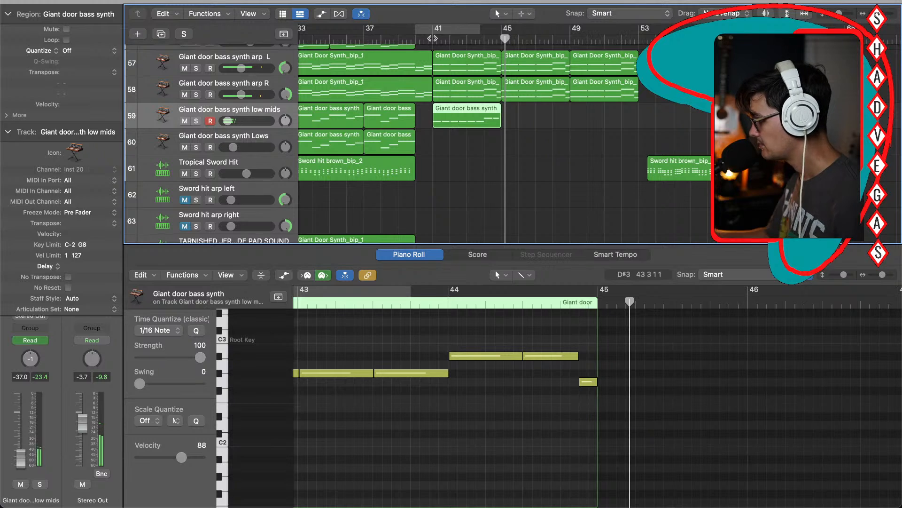
left_click_drag(576, 356, 561, 383)
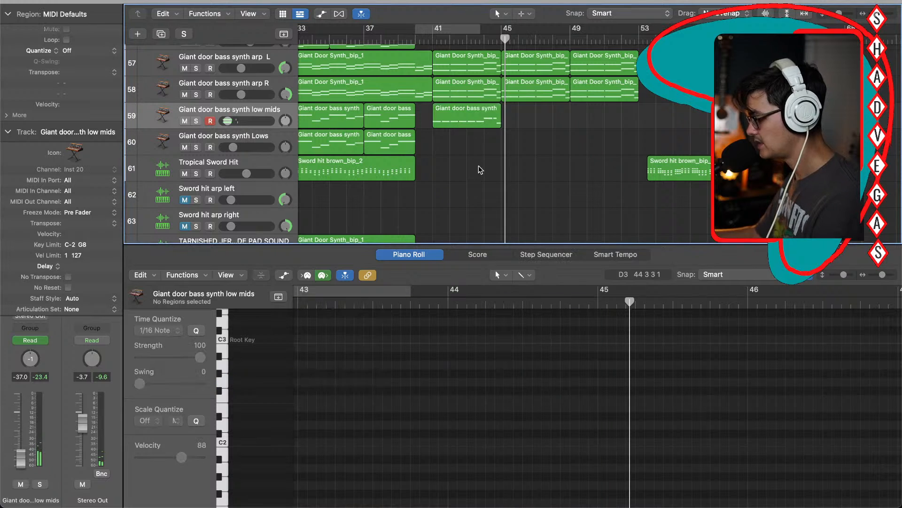
Step: Try a copy of the low mids region on the Lows track at bar 41, play it and remove the copy
left_click_drag(464, 117, 464, 153)
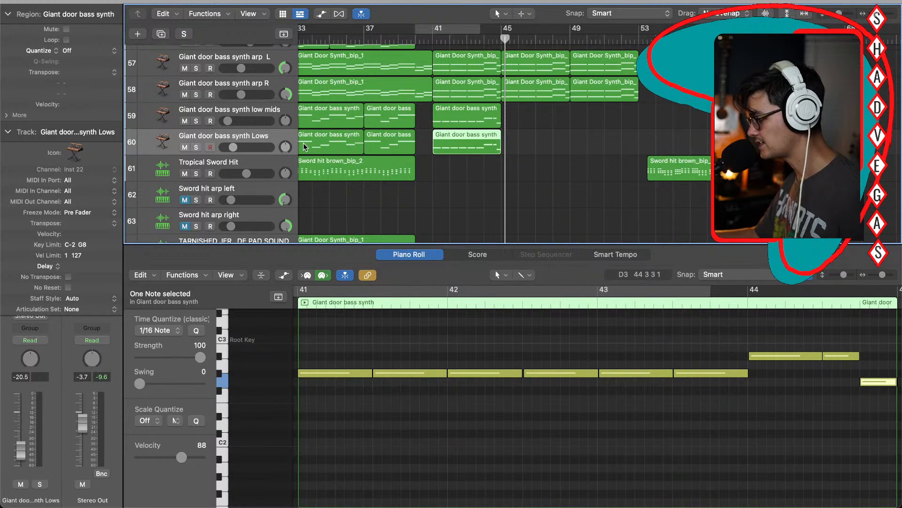
left_click(432, 39)
key("space")
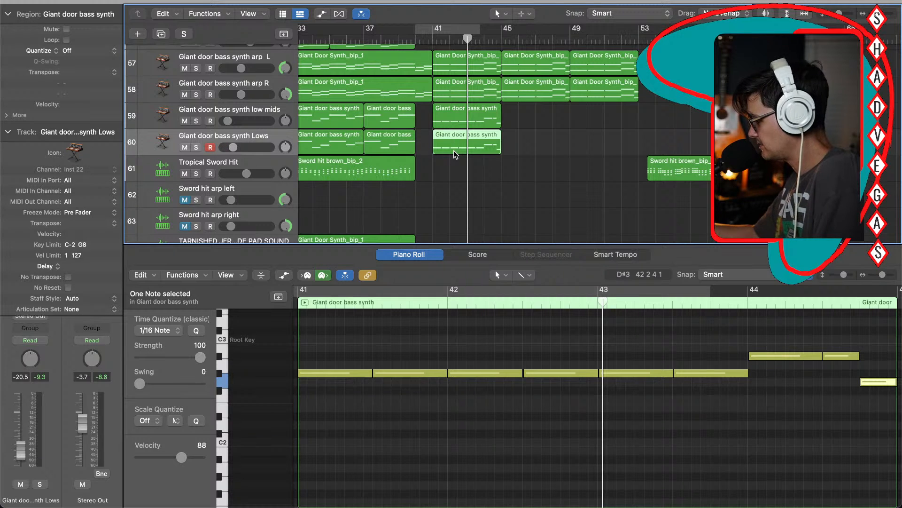
key("Delete")
Step: Trim the start of the low mids region's second G#2 note at 41 3 to leave a small gap before it
left_click(452, 112)
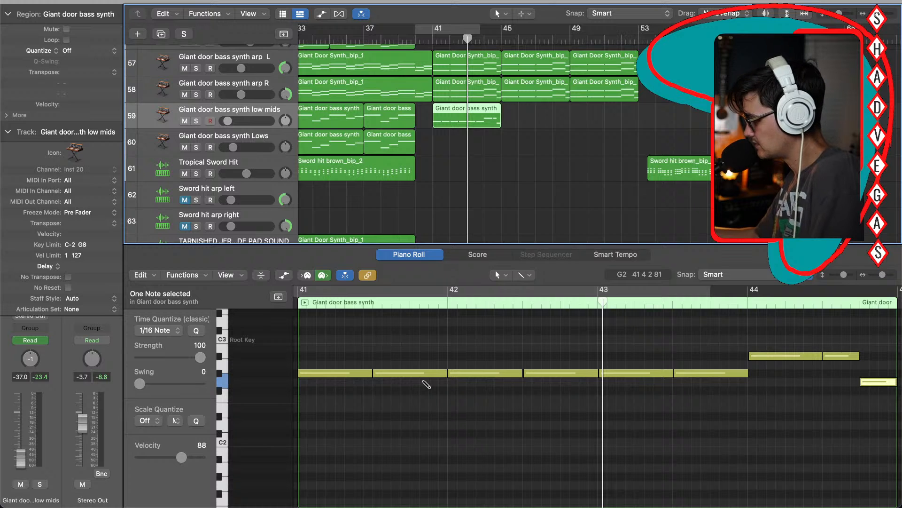
key("super+Right")
key("super+Right")
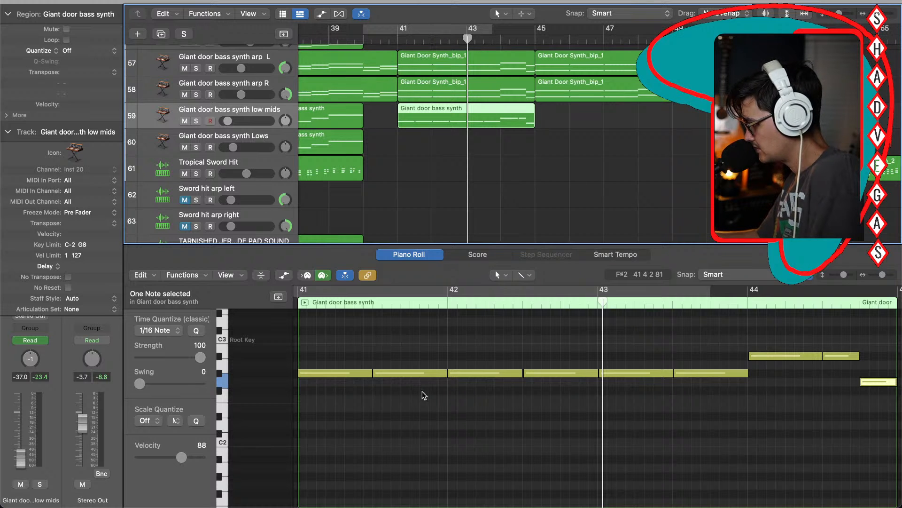
left_click(421, 406)
key("super+Right")
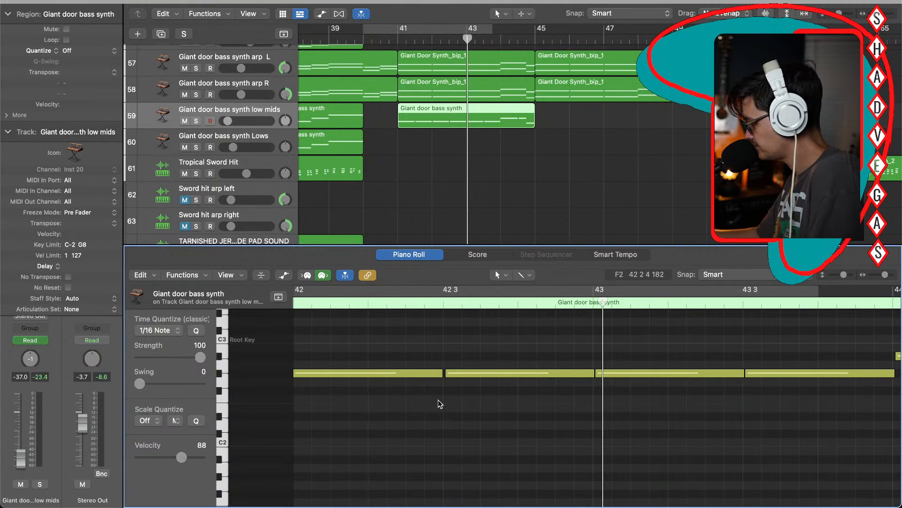
scroll(495, 404, "right", 5)
scroll(551, 407, "left", 10)
scroll(551, 407, "left", 5)
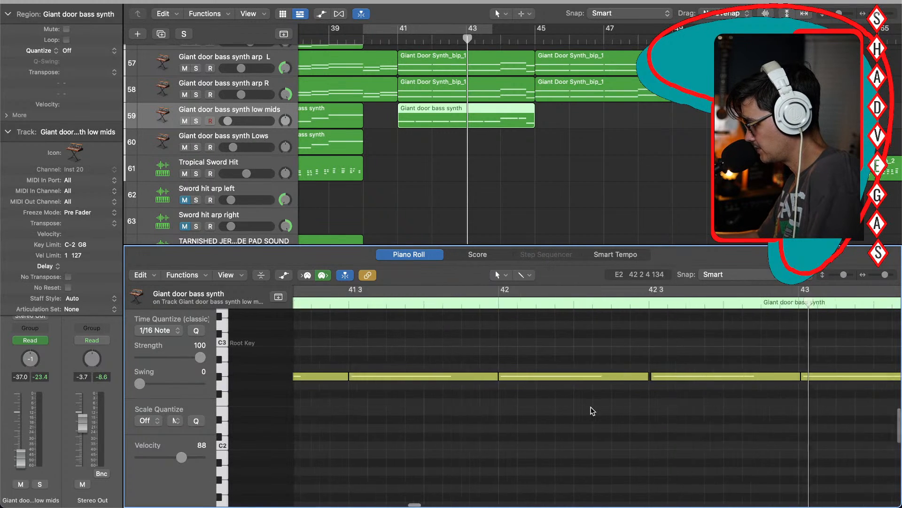
left_click(466, 378)
left_click(471, 379)
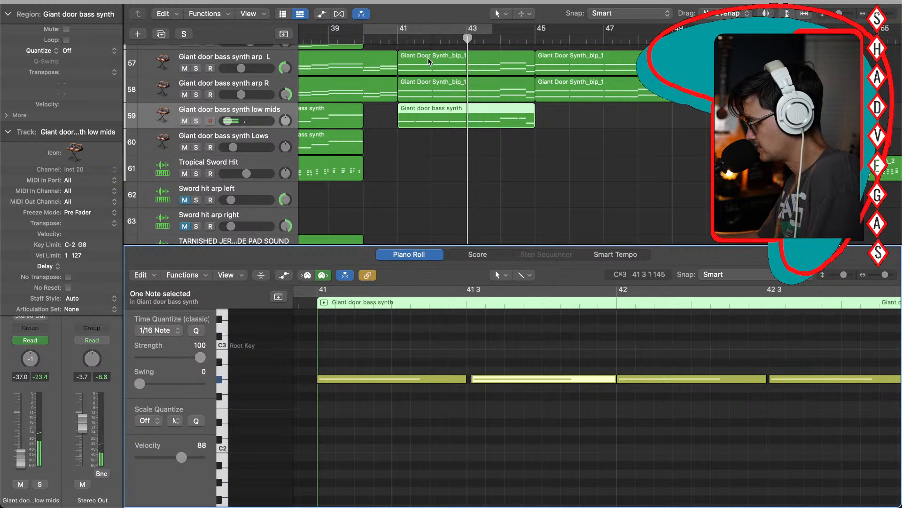
Step: Play the low mids region and trim the starts of the G#2 note at 43 3 and the A#2 note at 44 3
key("space")
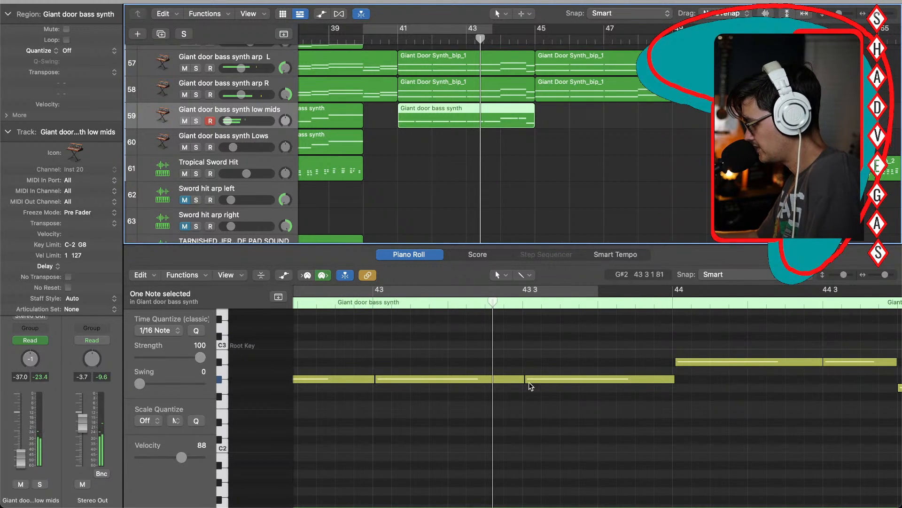
left_click_drag(525, 379, 530, 379)
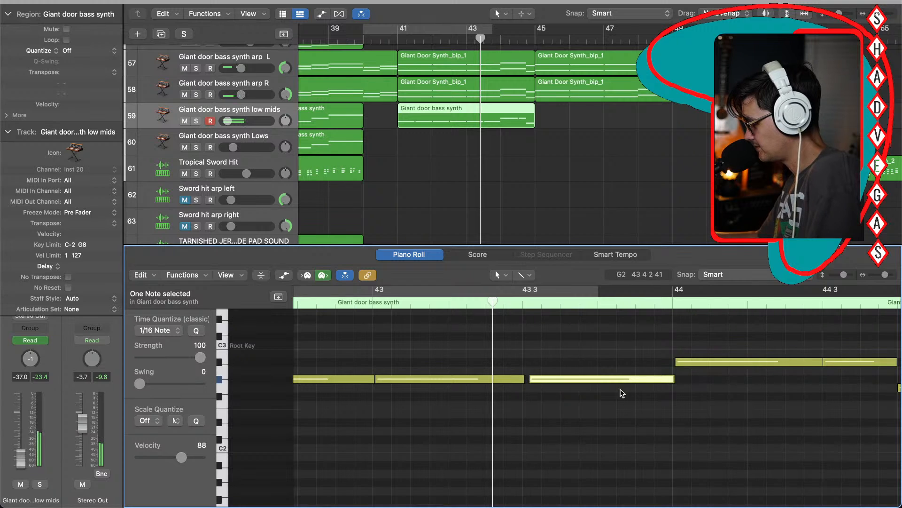
scroll(620, 390, "right", 3)
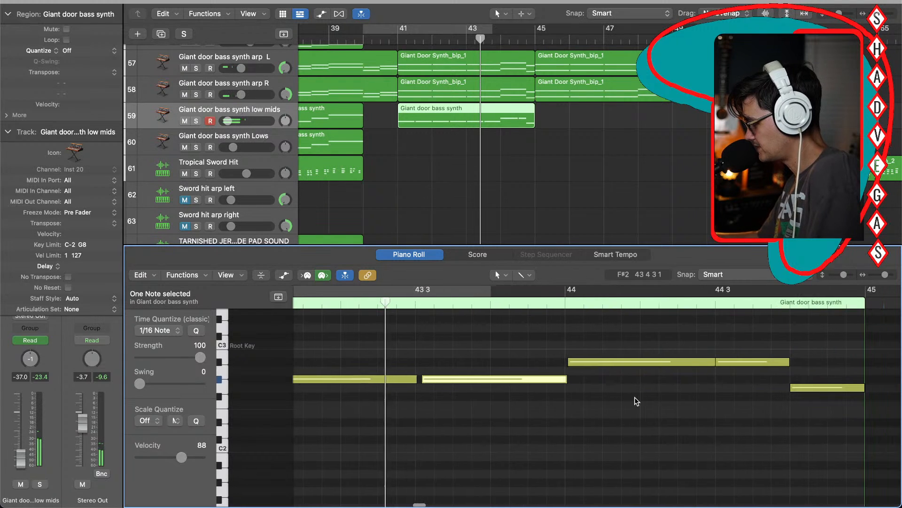
left_click(716, 361)
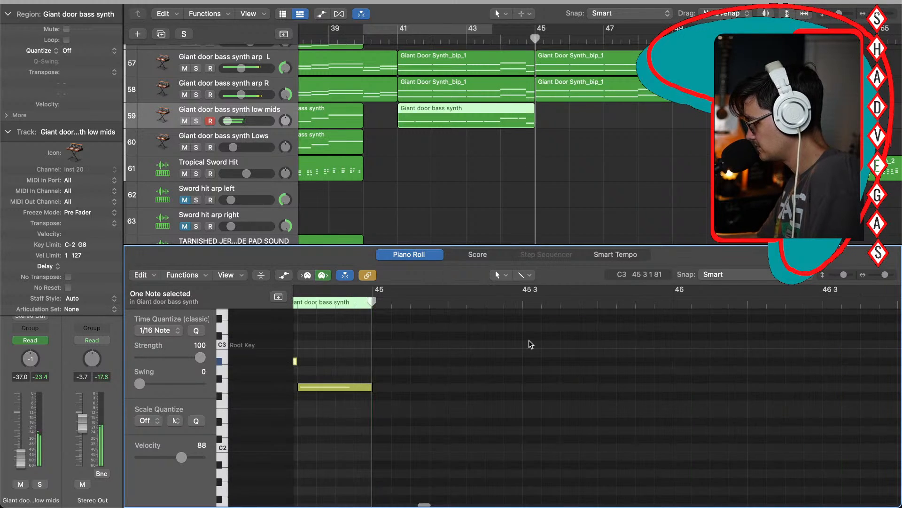
Step: Copy the low mids region to the Lows track at bar 41 and play both with the arps
left_click_drag(428, 127, 426, 150)
key("shift+space")
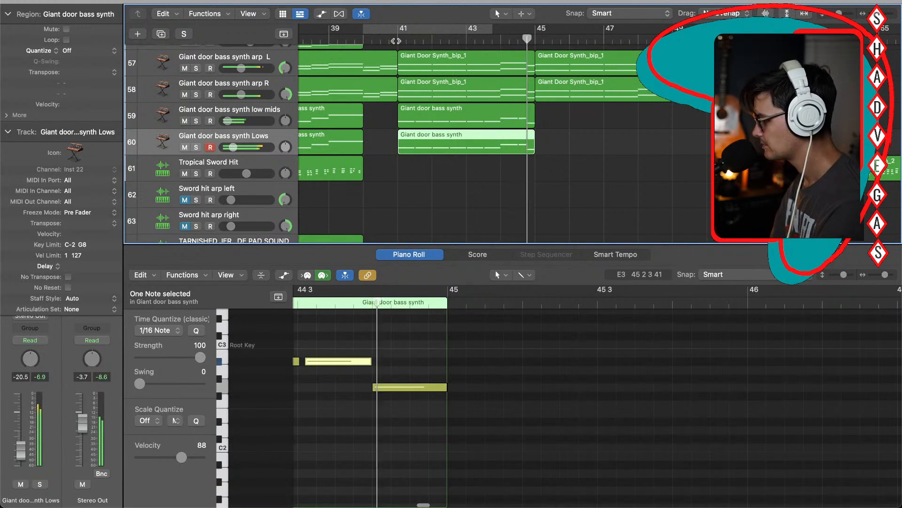
left_click_drag(544, 171, 491, 105)
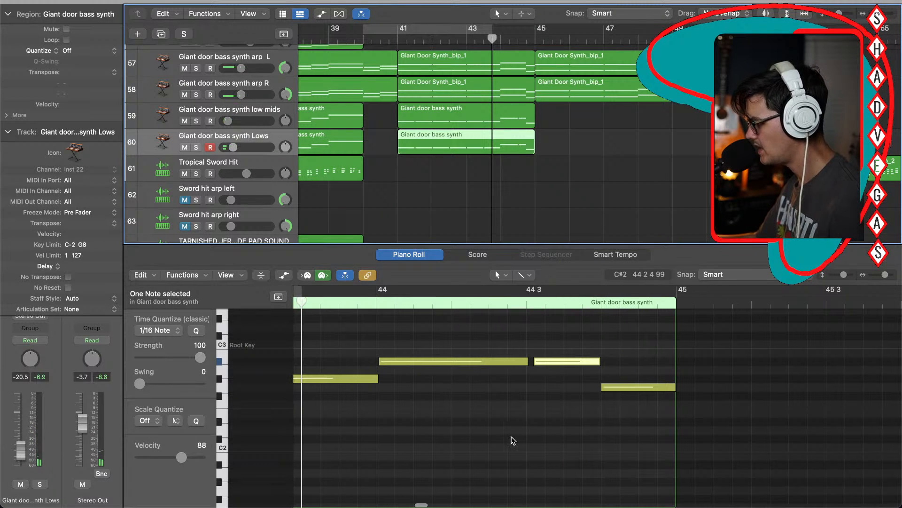
Step: Shorten the ends of the G#2 note at bar 43 and the A#2 note at bar 44 in the Lows region, playing each spot back
scroll(407, 377, "left", 3)
left_click(446, 378)
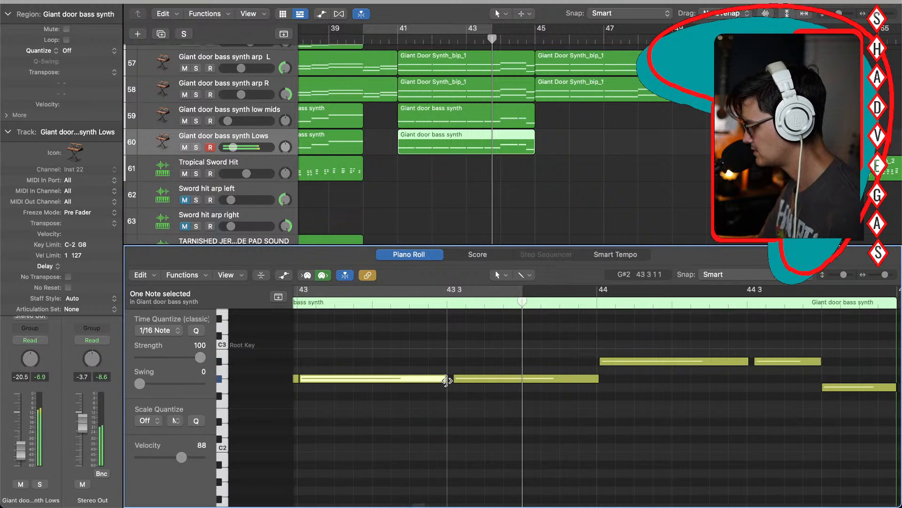
scroll(329, 320, "left", 1)
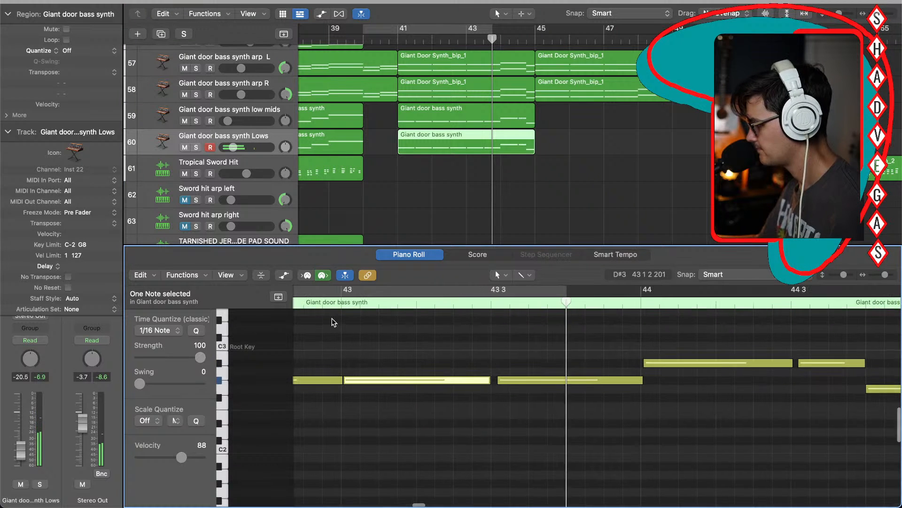
left_click(321, 303)
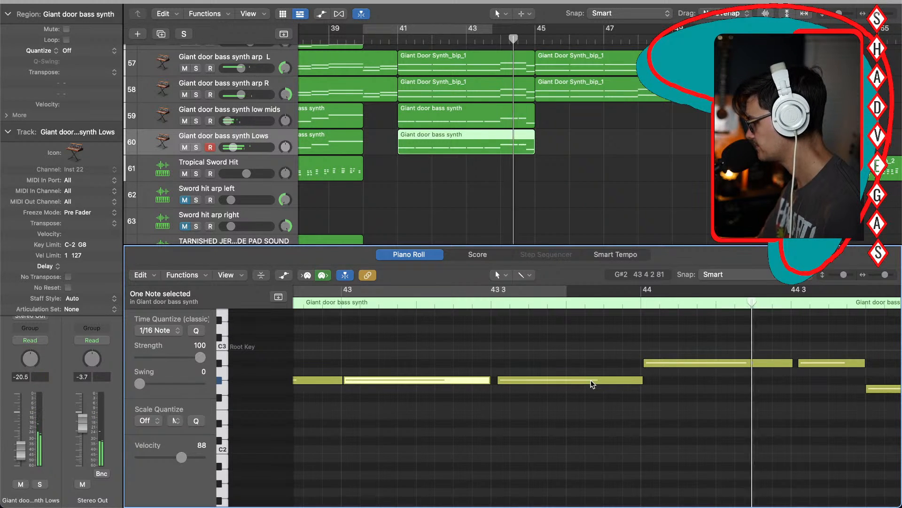
scroll(405, 415, "left", 1)
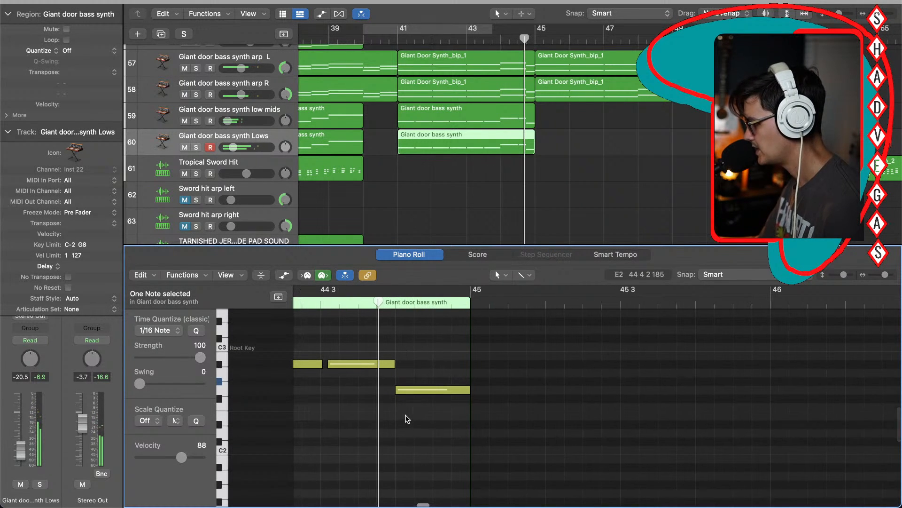
left_click_drag(322, 365, 319, 366)
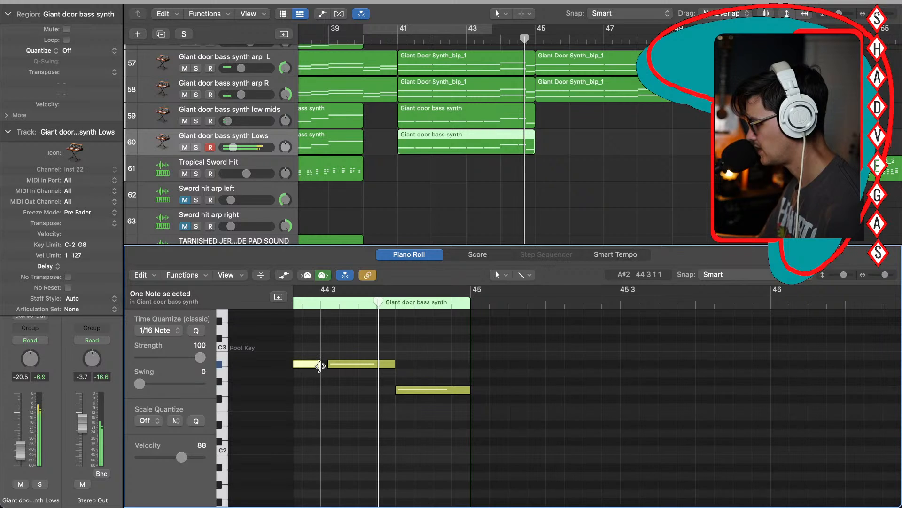
scroll(363, 417, "left", 7)
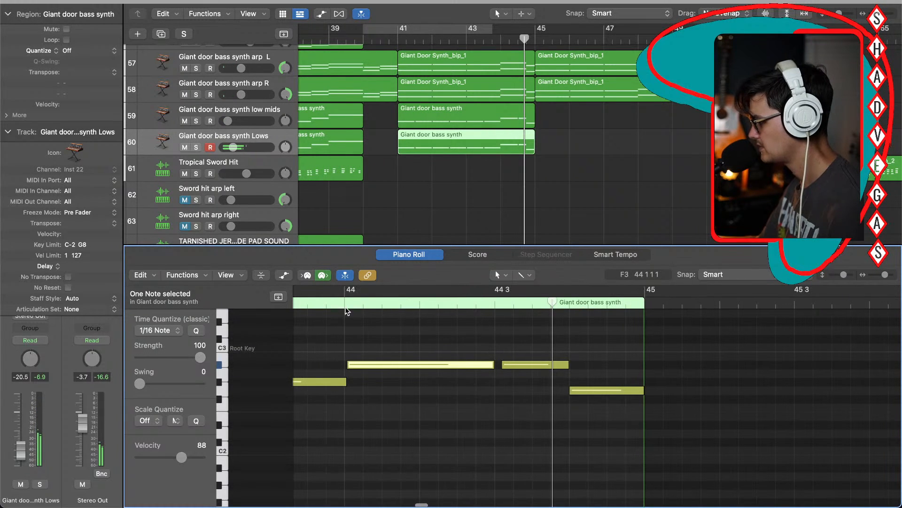
left_click(331, 301)
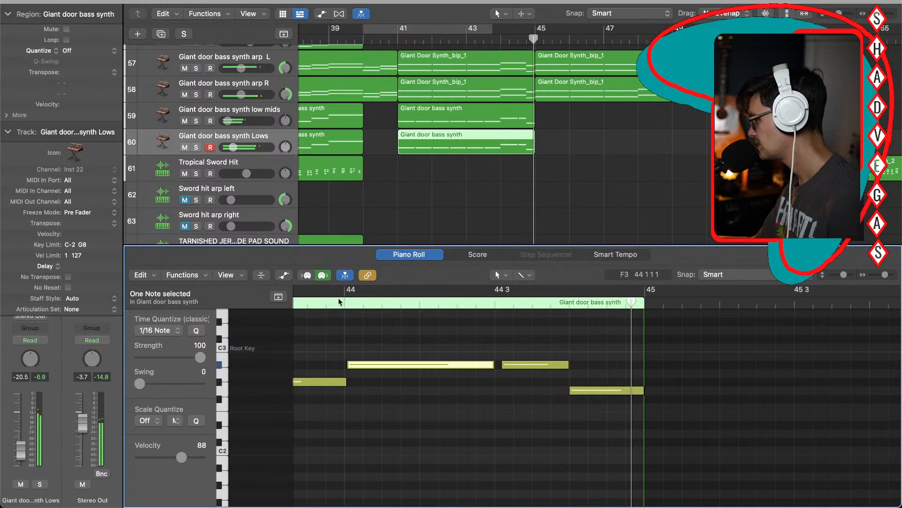
Step: Replace the low mids region at bar 41 with a copy of the edited Lows region and play the section
left_click(490, 118)
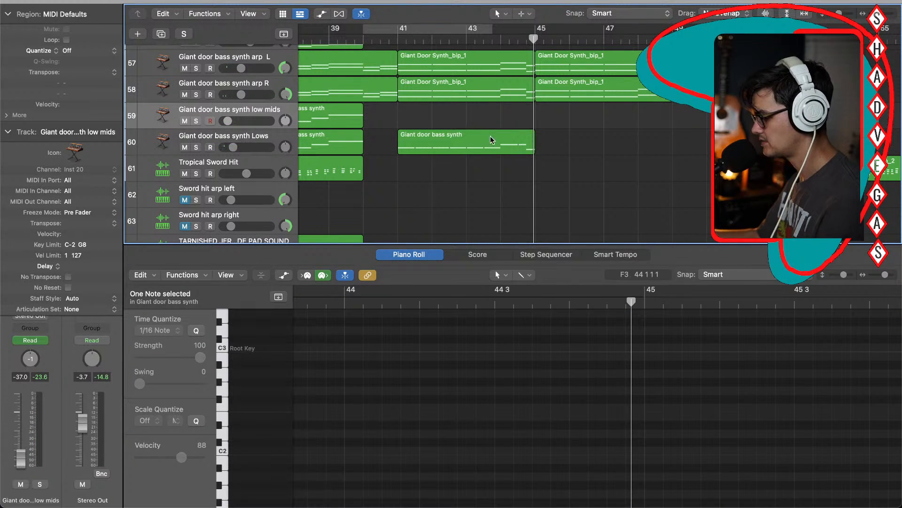
left_click_drag(482, 144, 482, 121)
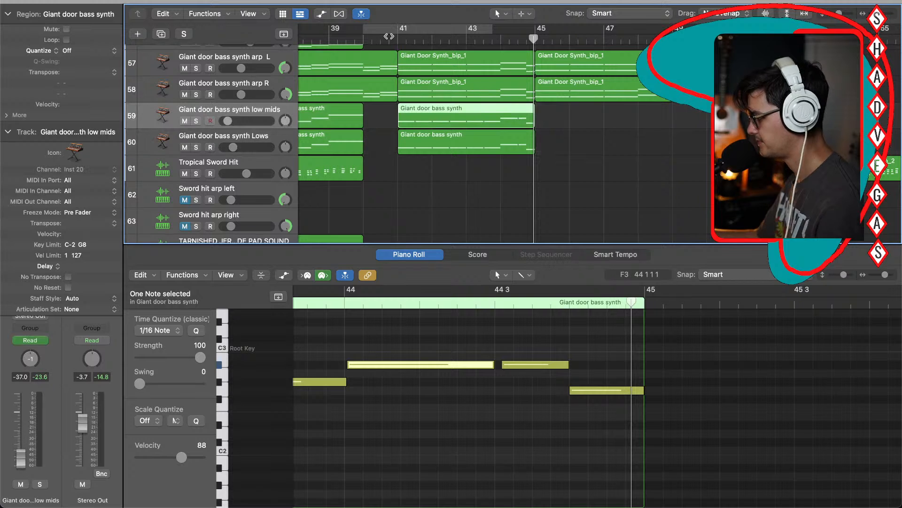
key("shift+space")
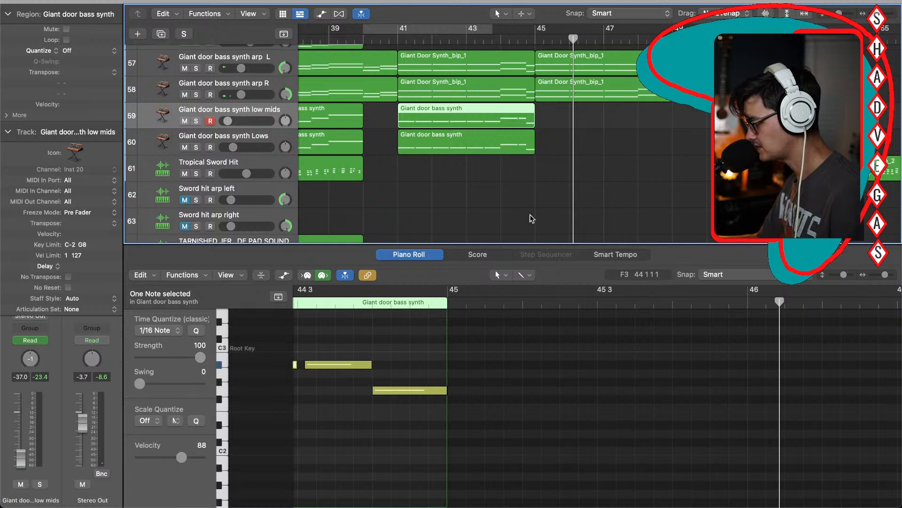
Step: Repeat the low mids and Lows regions together twice so they fill bars 45 to 53
scroll(515, 219, "right", 3)
scroll(513, 219, "up", 1)
left_click_drag(463, 209, 442, 142)
key("super+r")
key("super+r")
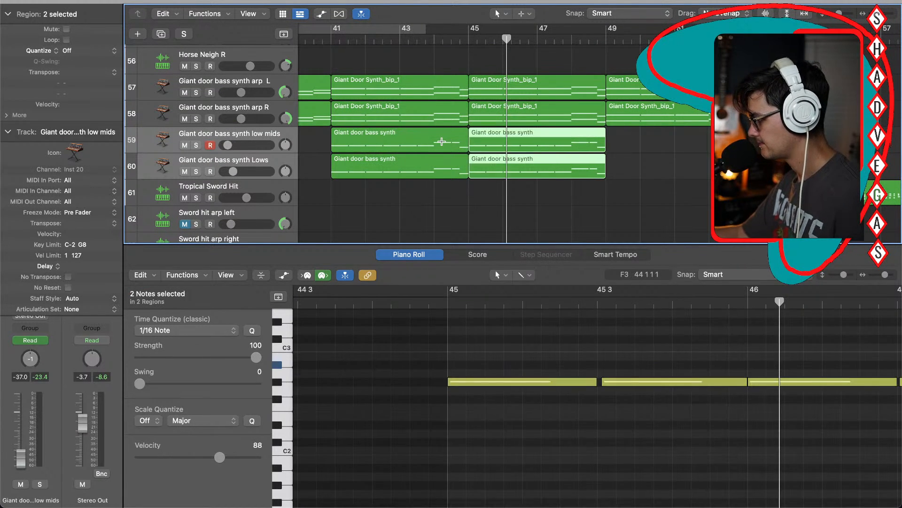
Step: Close the note editor and play the full arrangement from about bar 36 into the new section
scroll(588, 241, "down", 3)
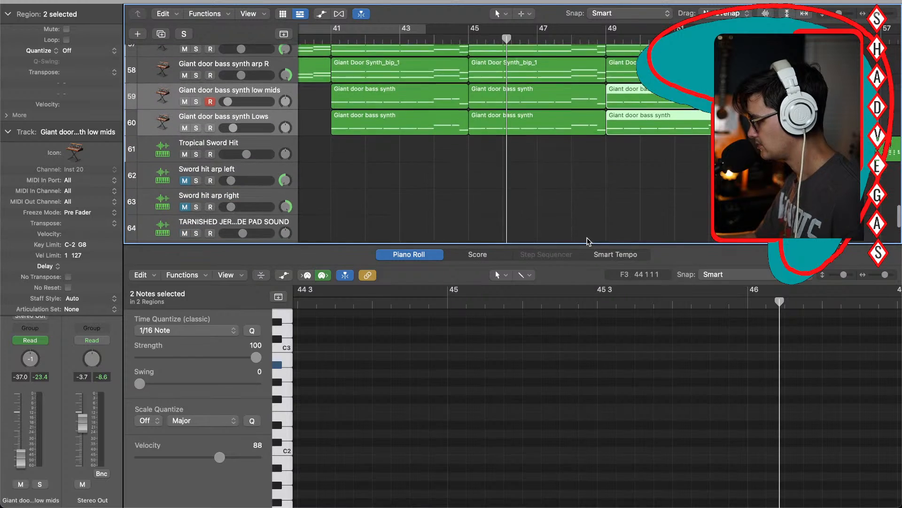
scroll(587, 241, "left", 5)
scroll(588, 235, "down", 4)
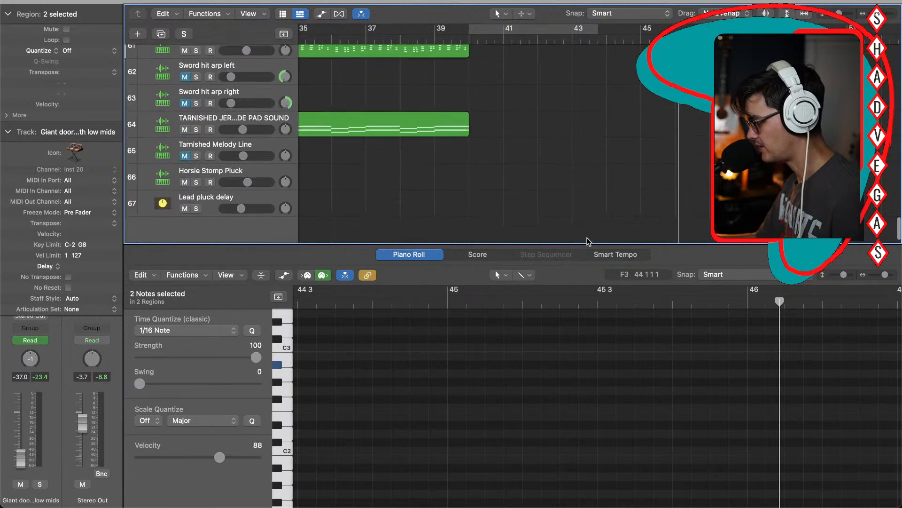
key("e")
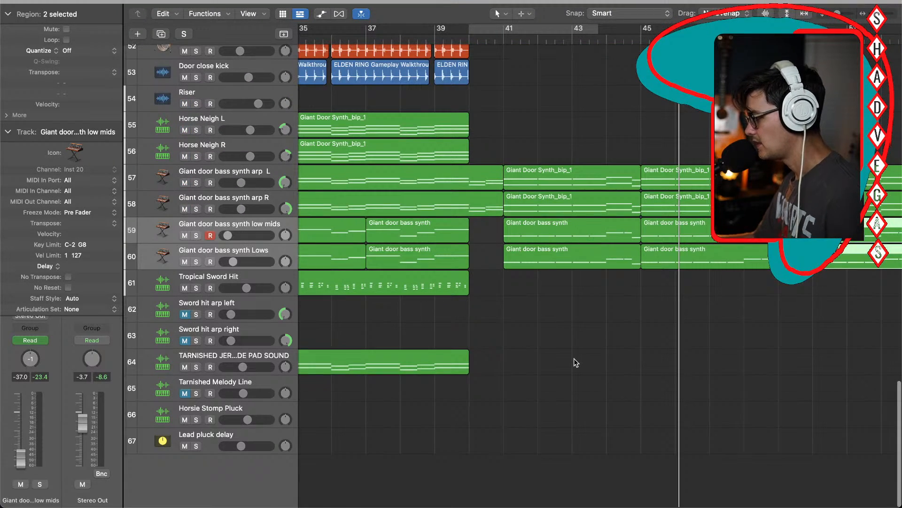
scroll(574, 358, "up", 4)
scroll(415, 171, "left", 5)
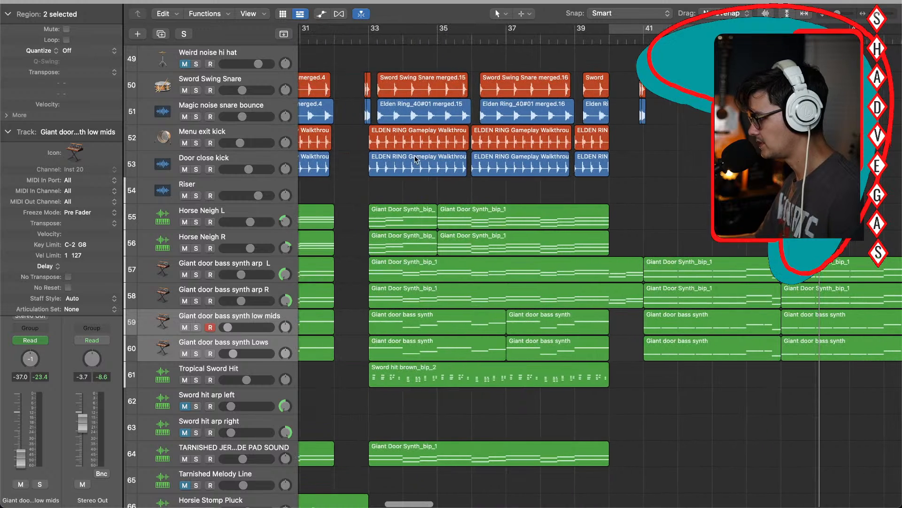
double_click(465, 37)
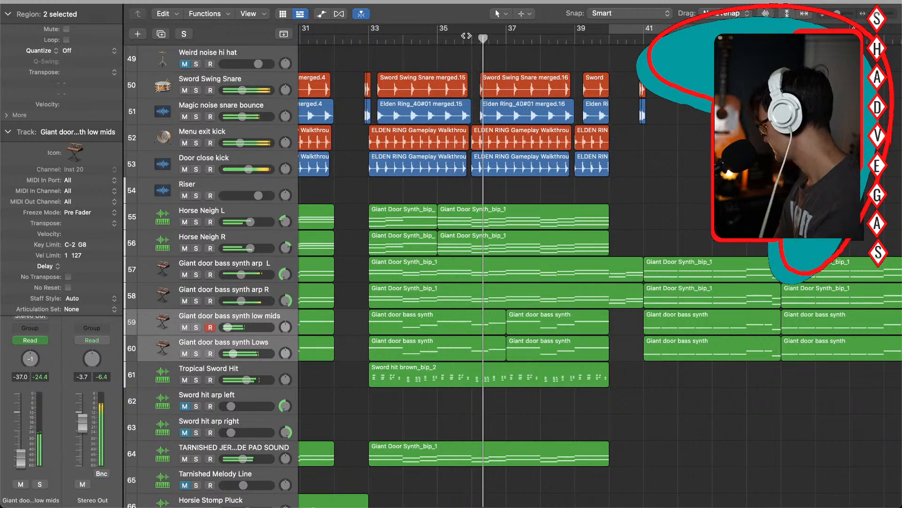
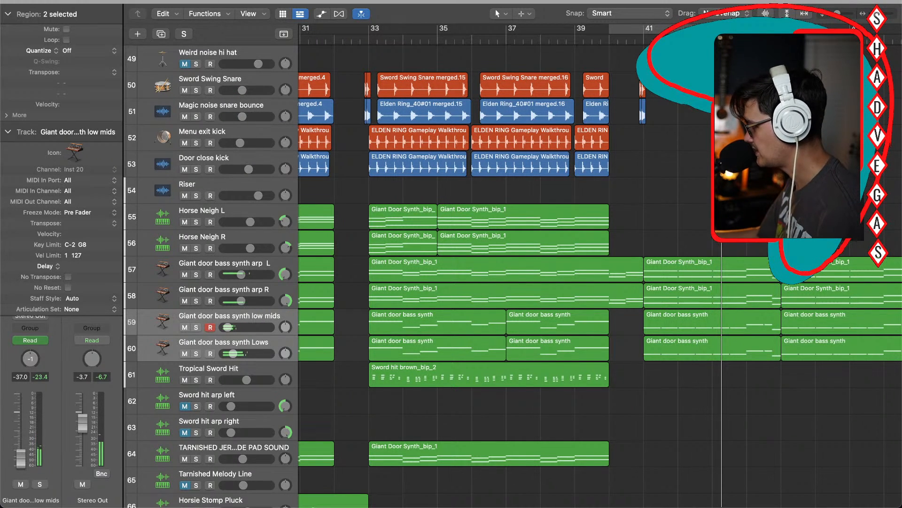
Step: Split the two arp, low mids and Lows regions at bar 43, splitting the notes that cross the cut
key("comma")
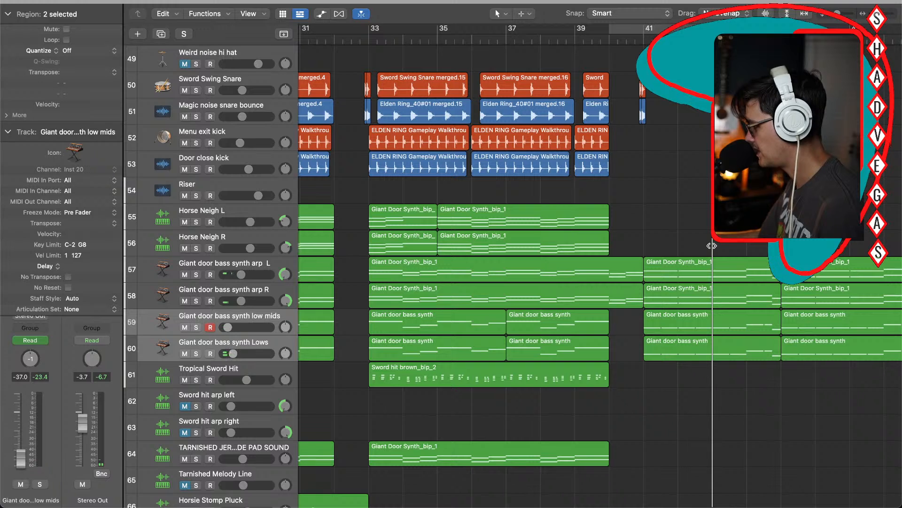
left_click_drag(714, 231, 714, 367)
key("super+t")
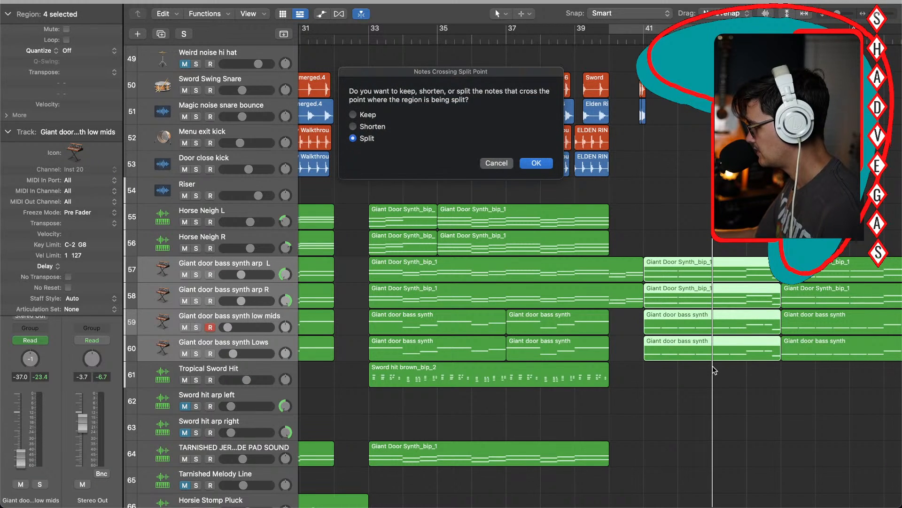
left_click(537, 163)
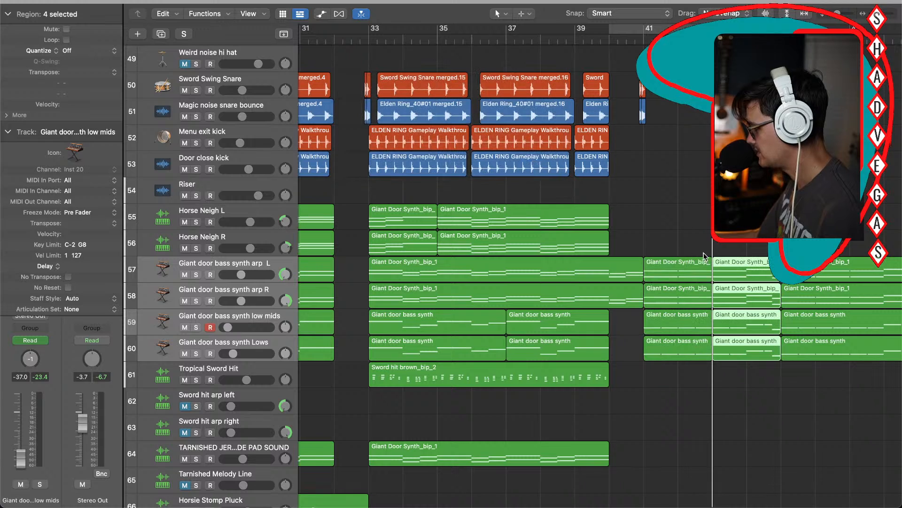
Step: Delete the four bass synth halves at bars 41 to 43 and move the second halves back to bar 41
left_click_drag(663, 240, 670, 343)
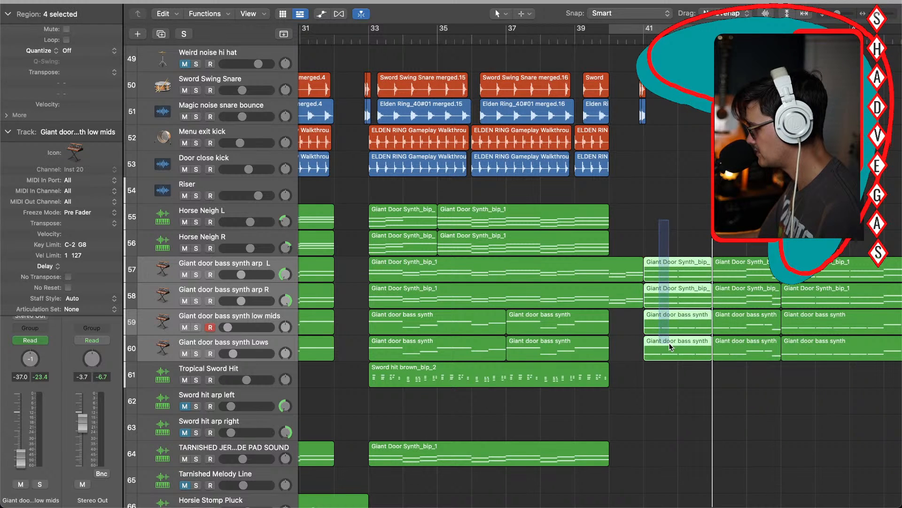
key("Delete")
mouse_move(735, 248)
left_mouse_down()
mouse_move(742, 325)
mouse_move(671, 330)
left_mouse_up()
Step: Delete all the remaining four-bar copies on the arp, low mids and Lows tracks after bar 43
scroll(726, 337, "right", 6)
left_click_drag(686, 204, 794, 338)
key("Delete")
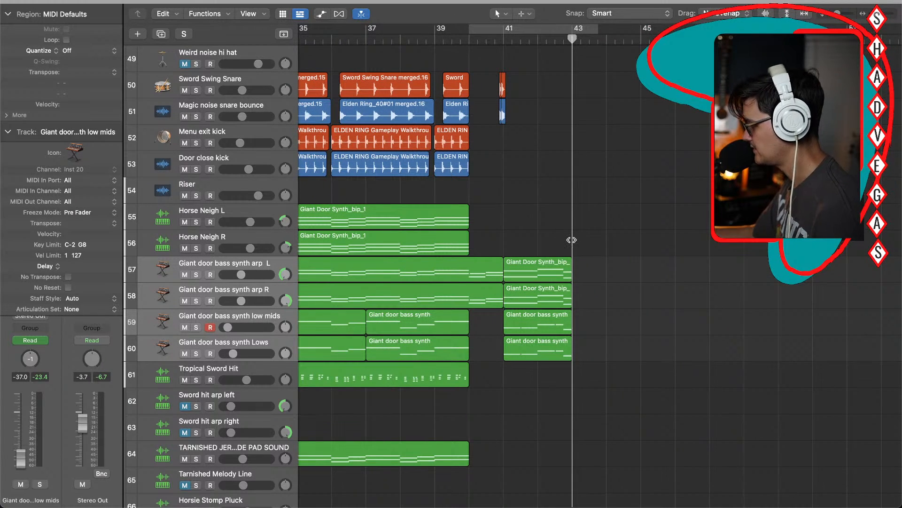
Step: Repeat the four two-bar bass synth regions at bar 41 to continue the pattern from bar 43 onward
left_click_drag(550, 224, 547, 369)
key("super+r")
key("super+r")
key("super+r")
key("super+r")
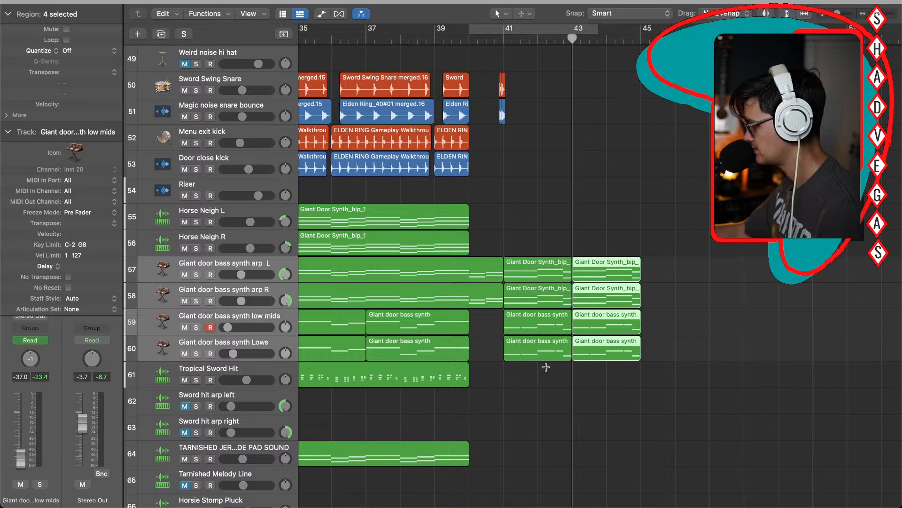
Step: Repeat the four selected giant door bass synth regions up to bar 51 and play the section back
double_click(472, 41)
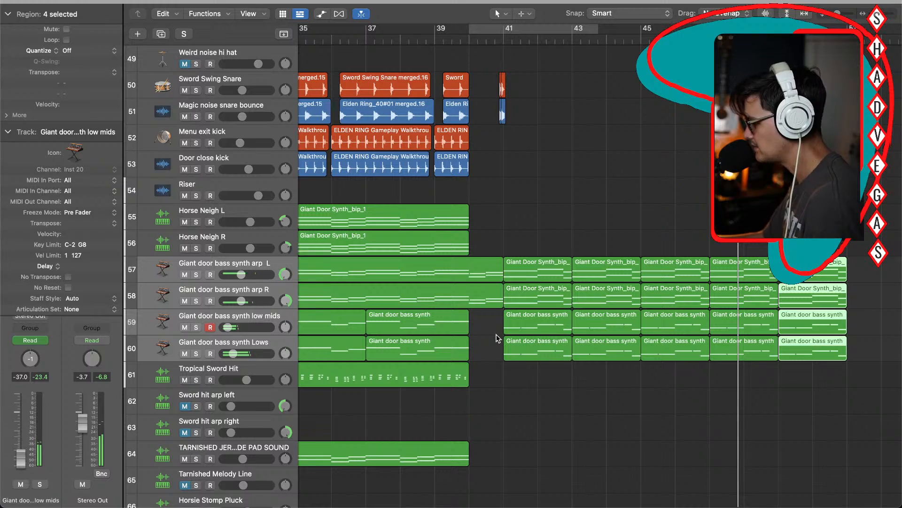
Step: Audition the TARNISHED pad sound track in solo from bar 33, ending with its solo switched off
scroll(522, 408, "down", 1)
scroll(521, 408, "left", 5)
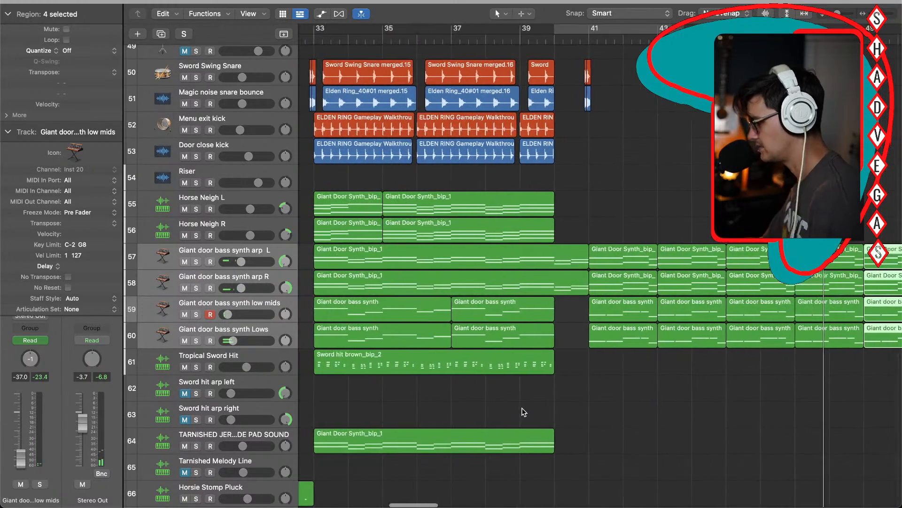
scroll(472, 388, "down", 2)
scroll(472, 388, "down", 1)
scroll(472, 388, "left", 2)
left_click(464, 390)
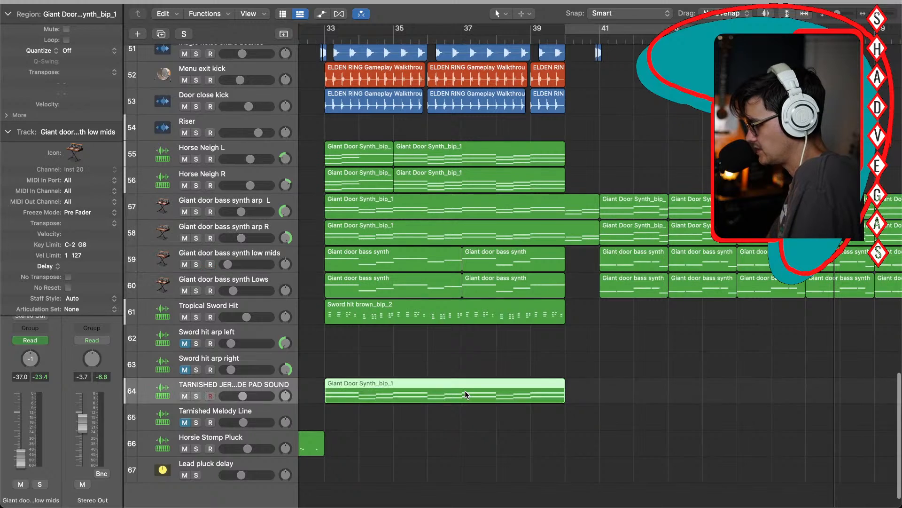
left_click(333, 35)
left_click(196, 396)
key("space")
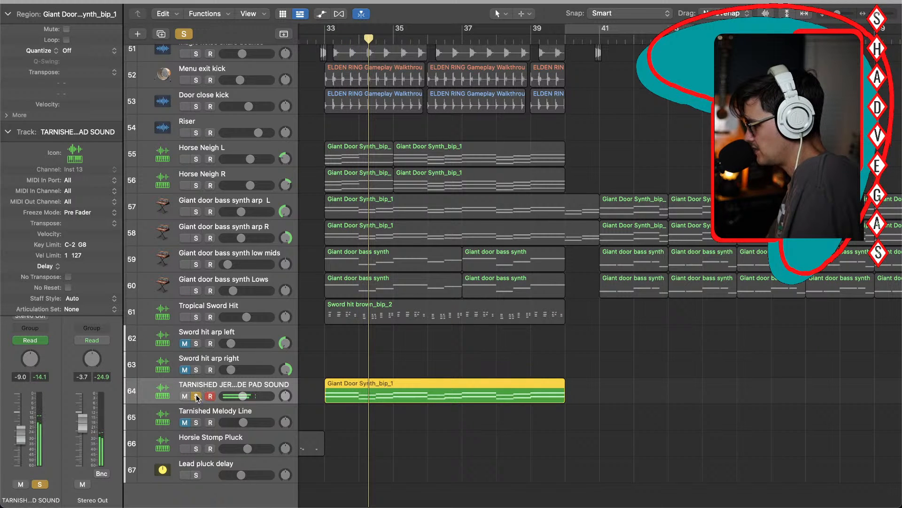
left_click(197, 396)
Step: Audition the Horsie Stomp Pluck region in solo from around bar 30, ending with its solo switched off
scroll(401, 459, "left", 6)
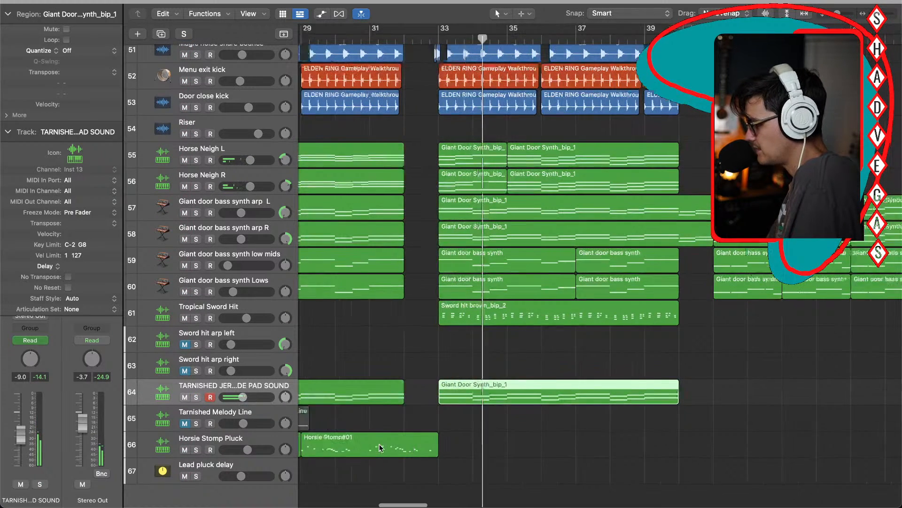
left_click(386, 444)
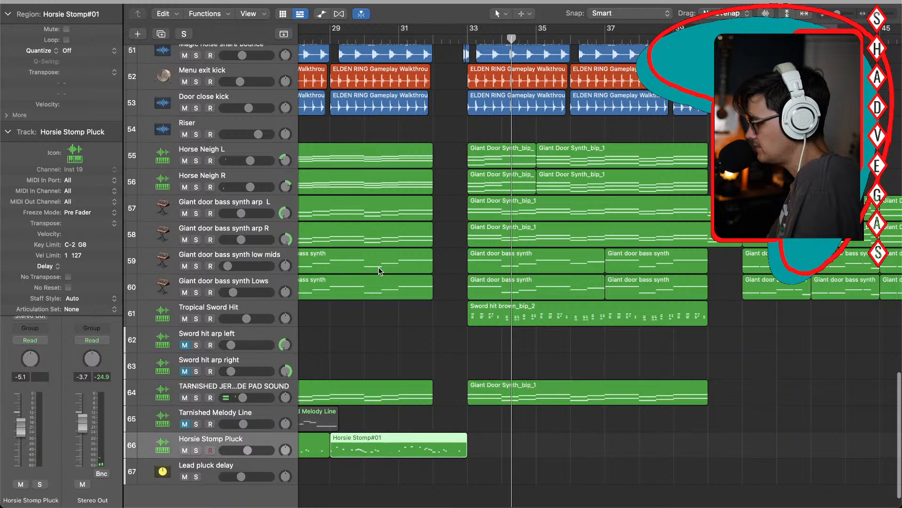
left_click(364, 41)
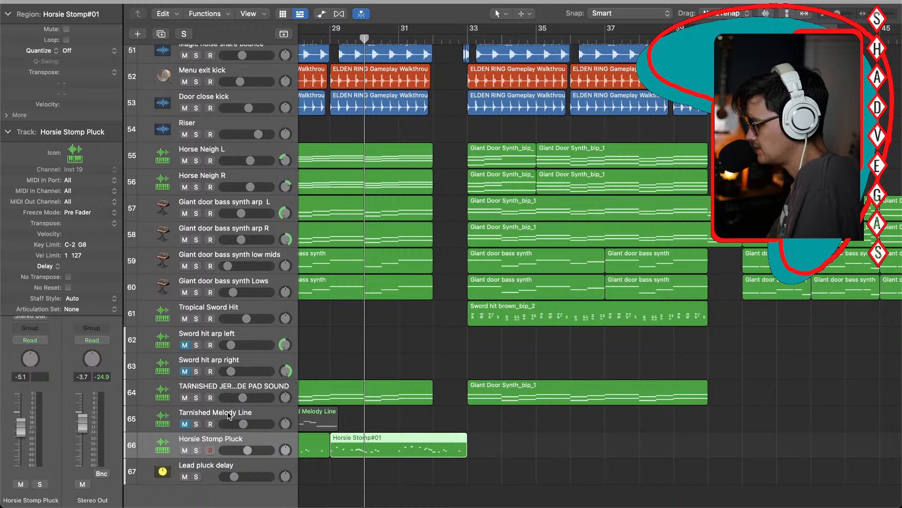
left_click(196, 451)
key("space")
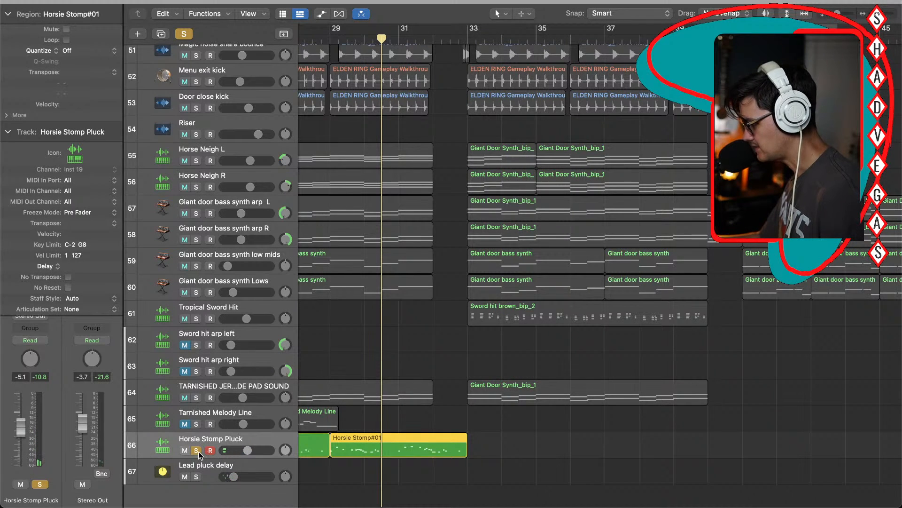
left_click(196, 451)
Step: Play the new section from bar 41 and duplicate the Horsie Stomp Pluck track with its instrument and effects
scroll(604, 347, "right", 5)
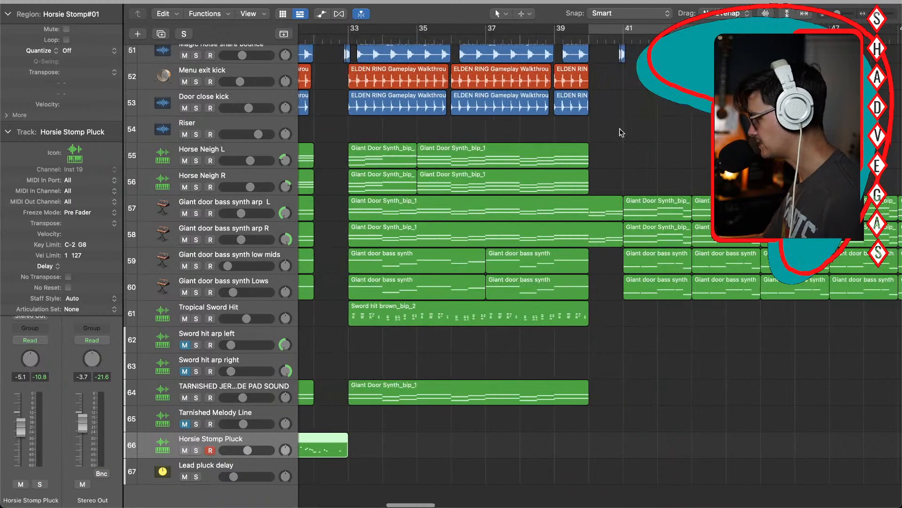
left_click(624, 40)
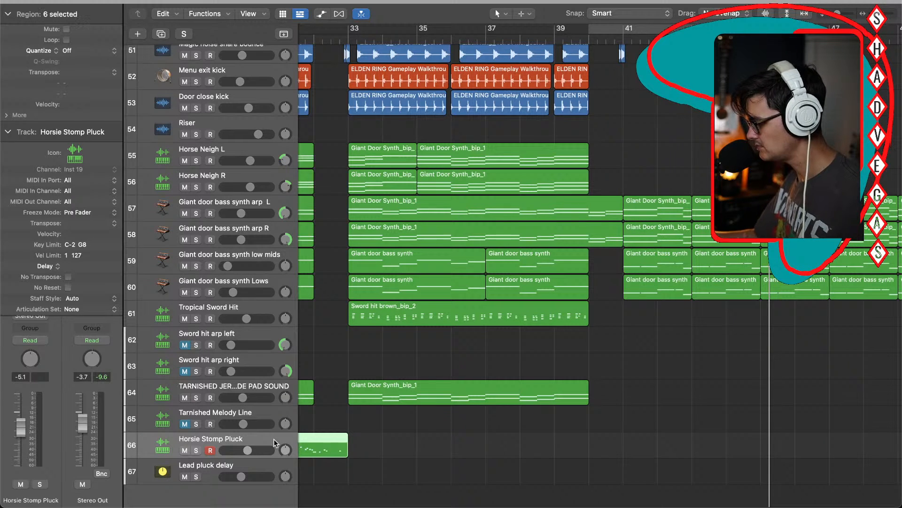
key("super+d")
Step: Open the duplicated track's Quick Sampler and set its loop mode to Alternate
scroll(282, 442, "down", 2)
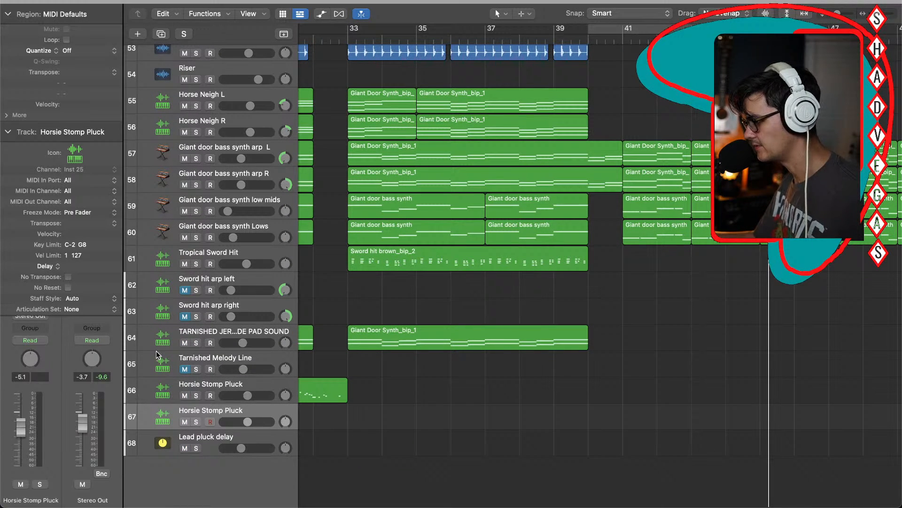
left_click(7, 133)
left_click(31, 235)
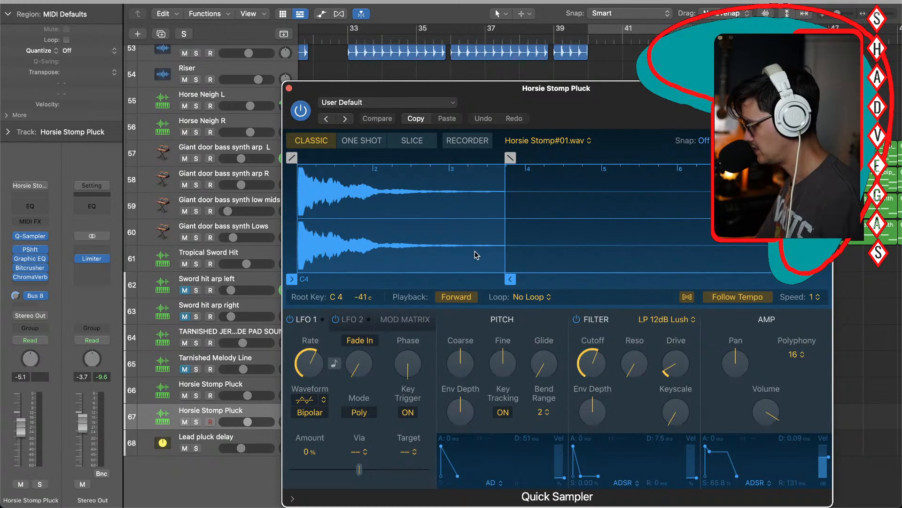
left_click(536, 299)
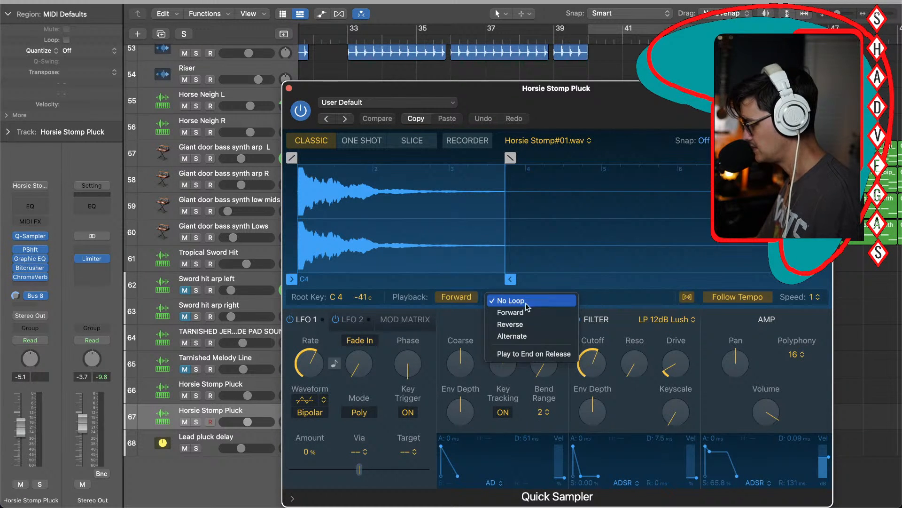
left_click(515, 336)
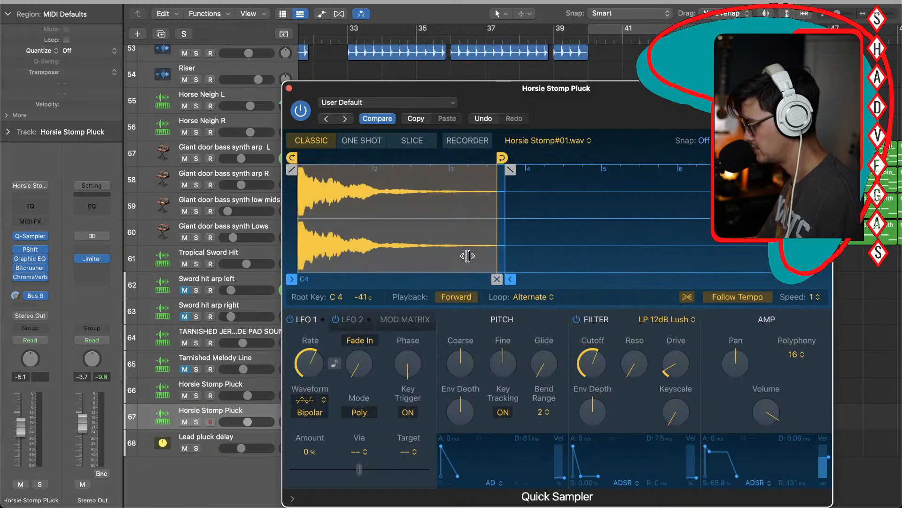
Step: Shorten the sample loop to end at 1 2 223 with a crossfade of 0 0 40, and test the sustained sound with Musical Typing
left_click_drag(498, 178, 337, 170)
key("super+k")
key("k")
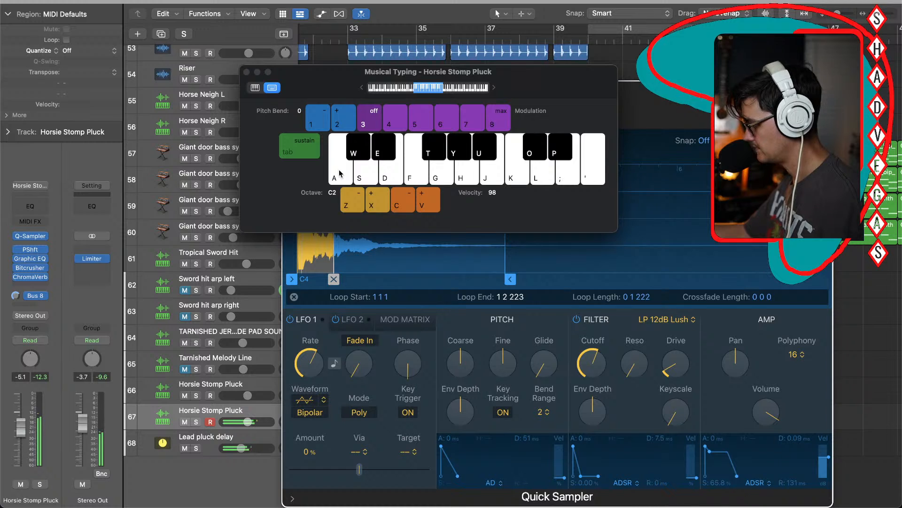
left_click(246, 73)
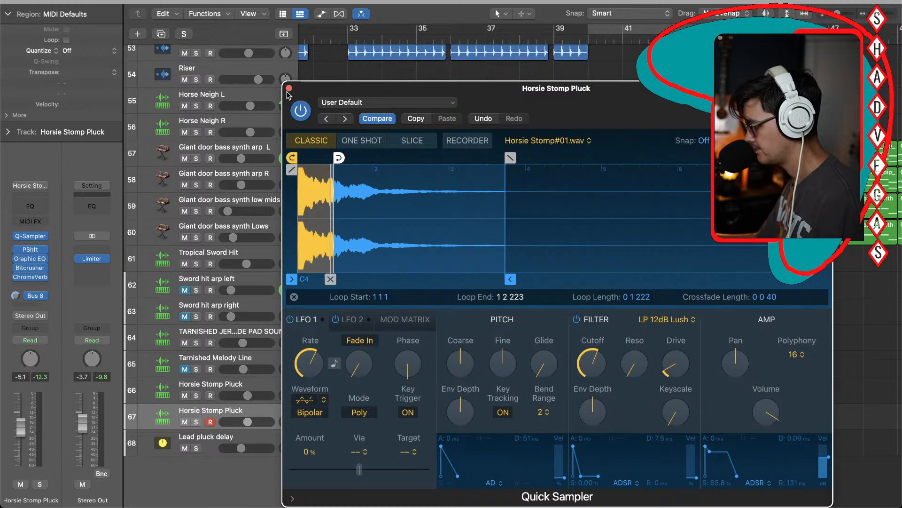
key("super+w")
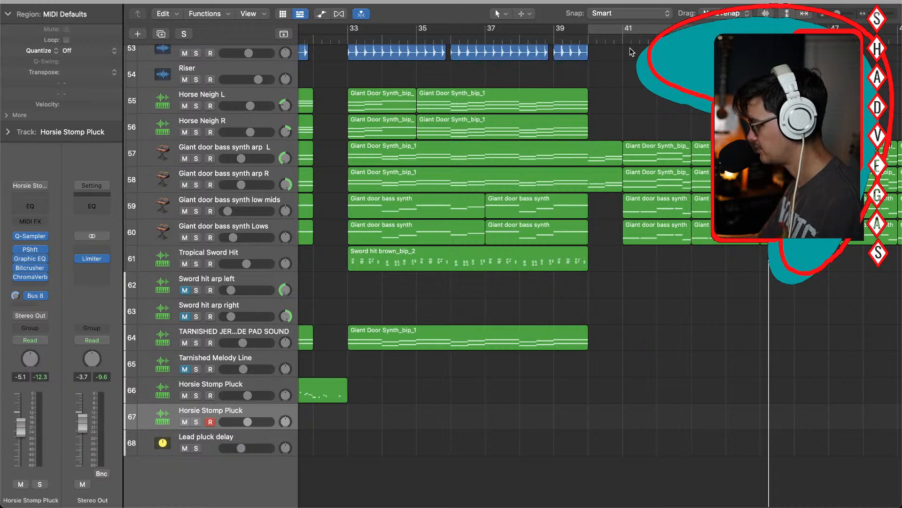
Step: Play the bass section and rename the duplicated track as Horsie Stomp Sus
key("space")
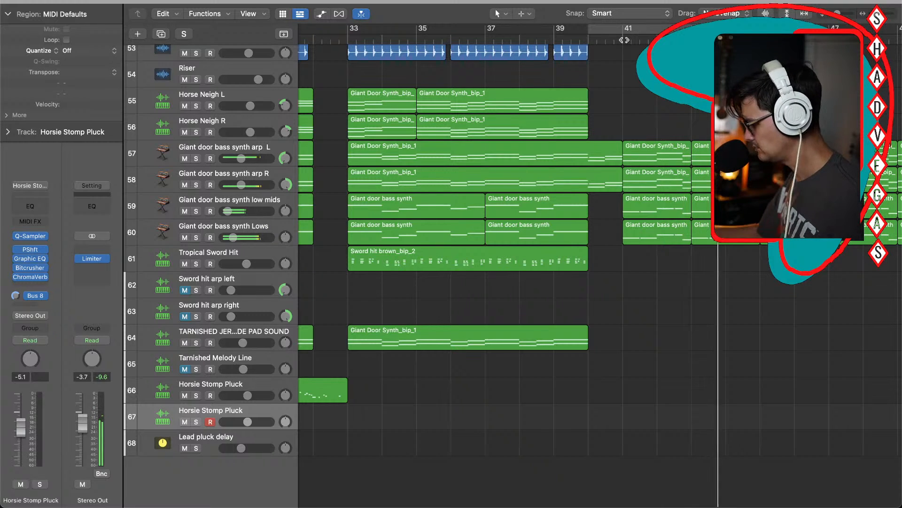
double_click(240, 411)
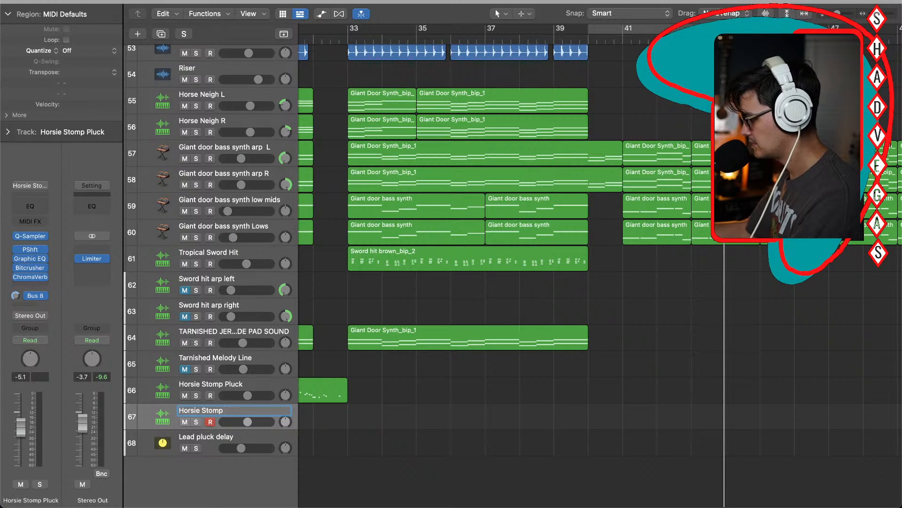
type("Sus")
key("Return")
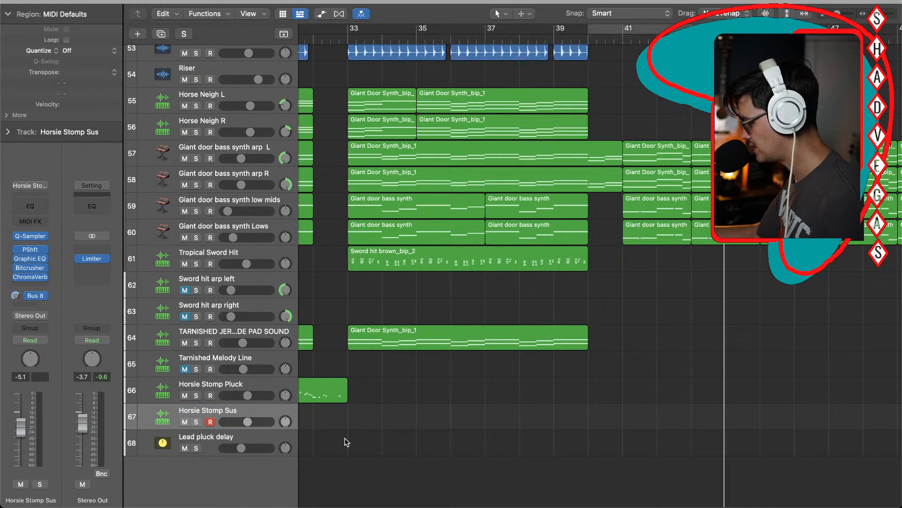
scroll(415, 440, "right", 3)
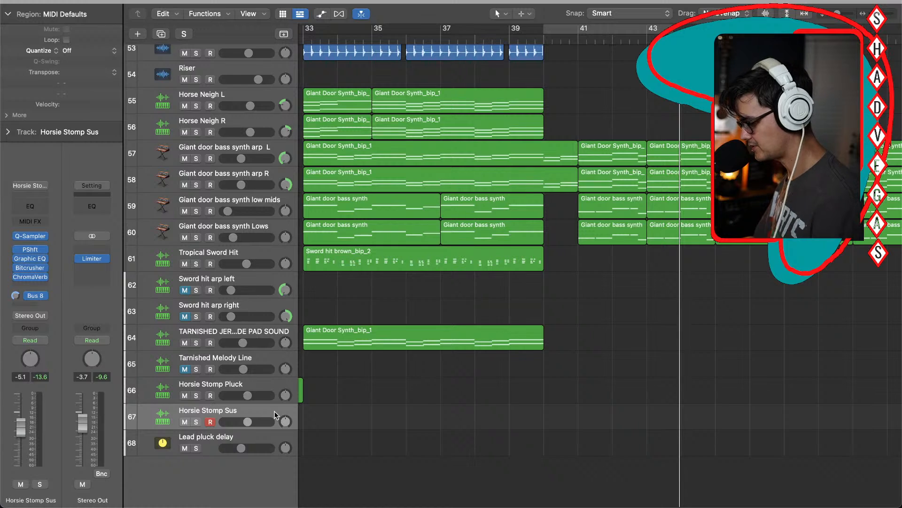
key("2")
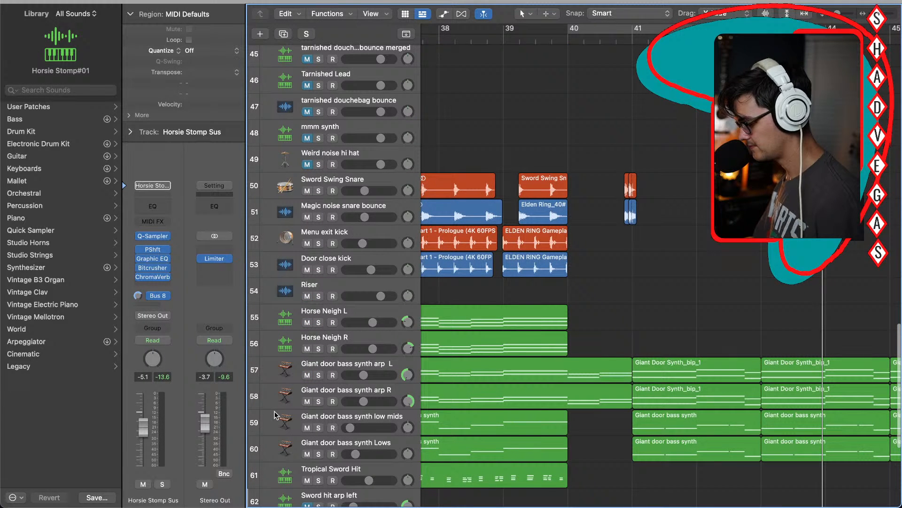
key("1")
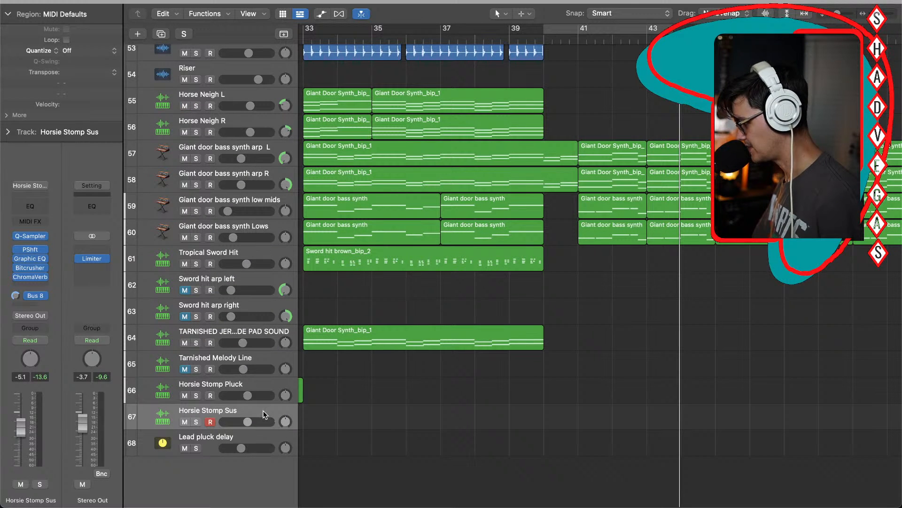
Step: Create a MIDI region at bar 41 on the Horsie Stomp Sus track and extend it to two bars
scroll(509, 409, "right", 3)
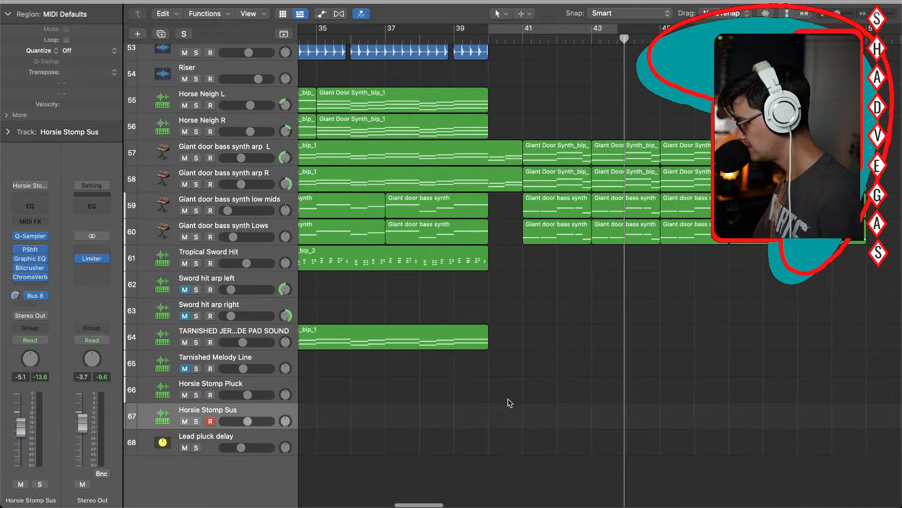
left_click(522, 39)
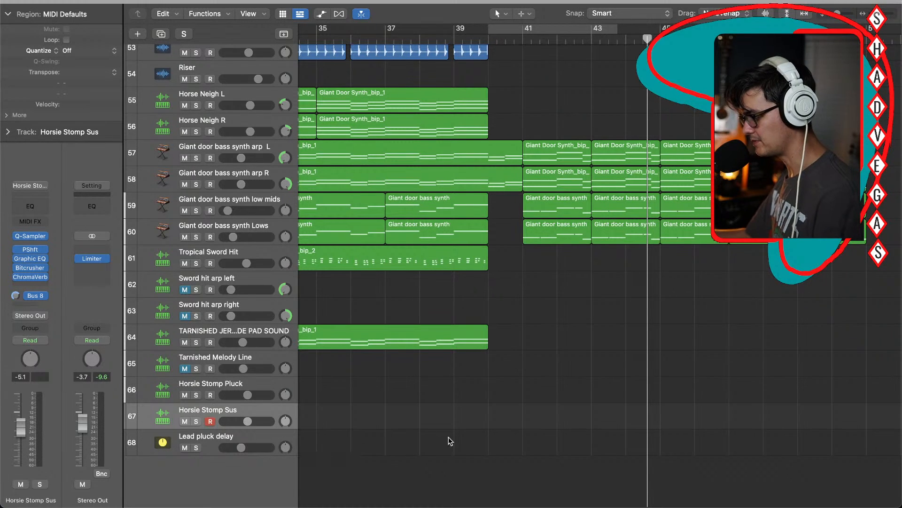
scroll(448, 436, "right", 3)
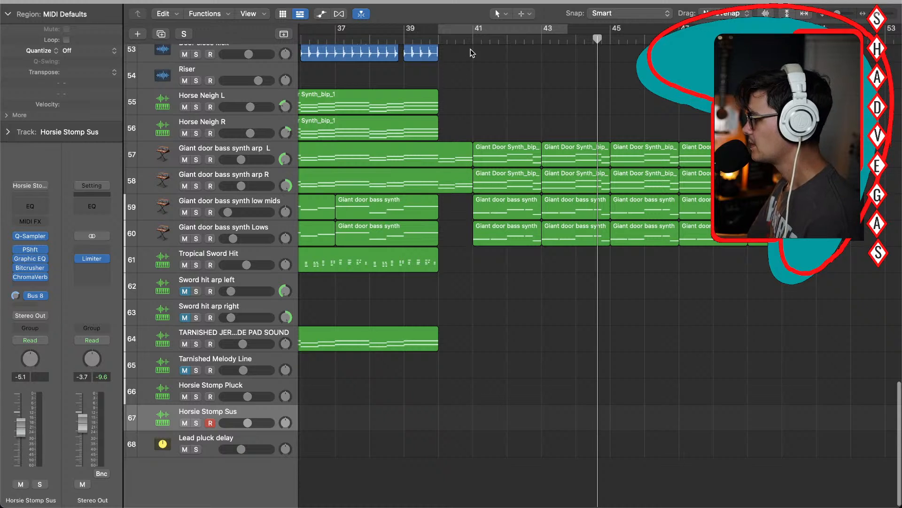
left_click(473, 40)
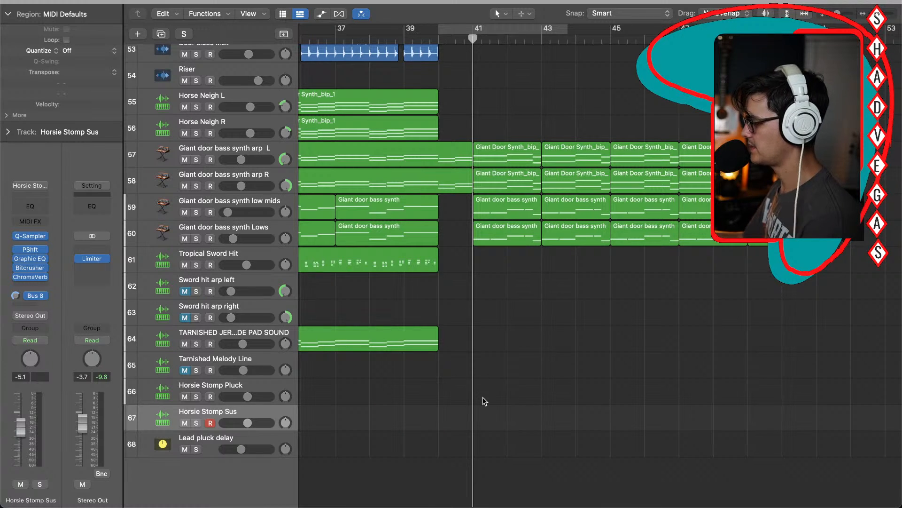
right_click(485, 414)
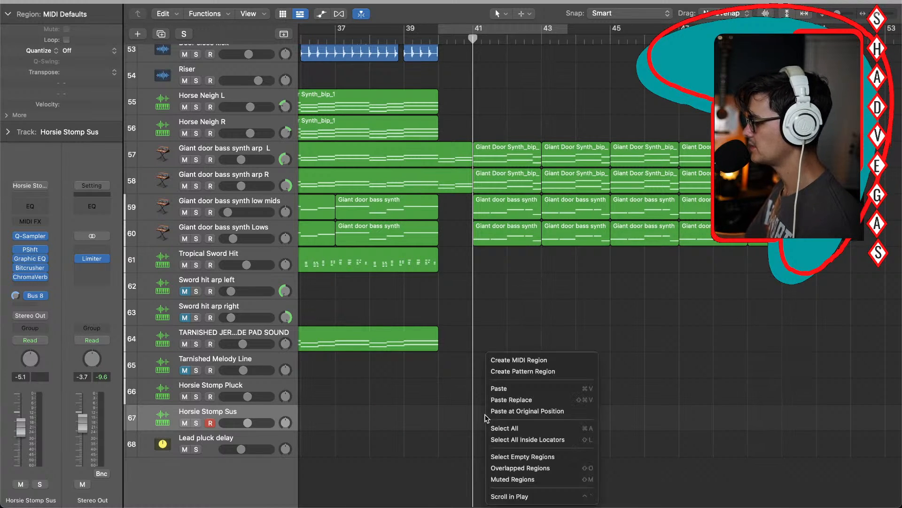
left_click(516, 360)
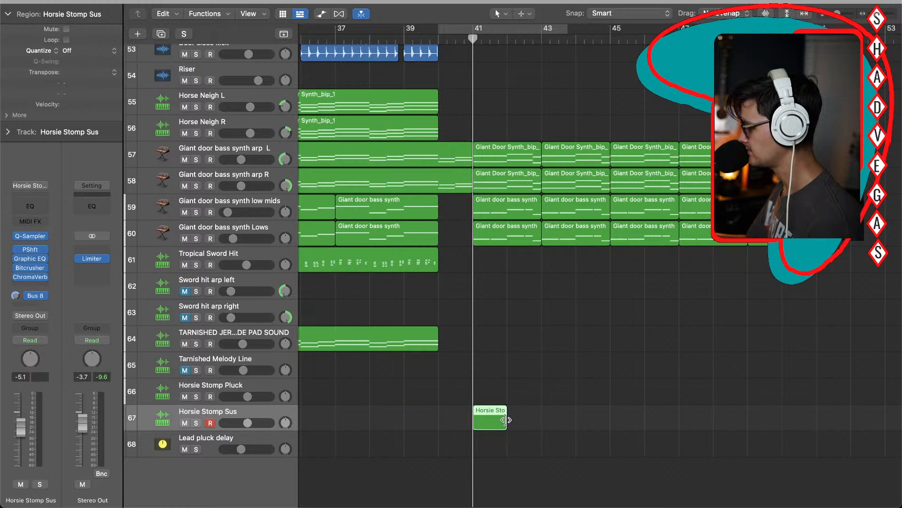
left_click_drag(505, 420, 540, 421)
Step: Add a C3 note at bar 41 in the new region's Piano Roll and lengthen it to about 41 3 3
key("p")
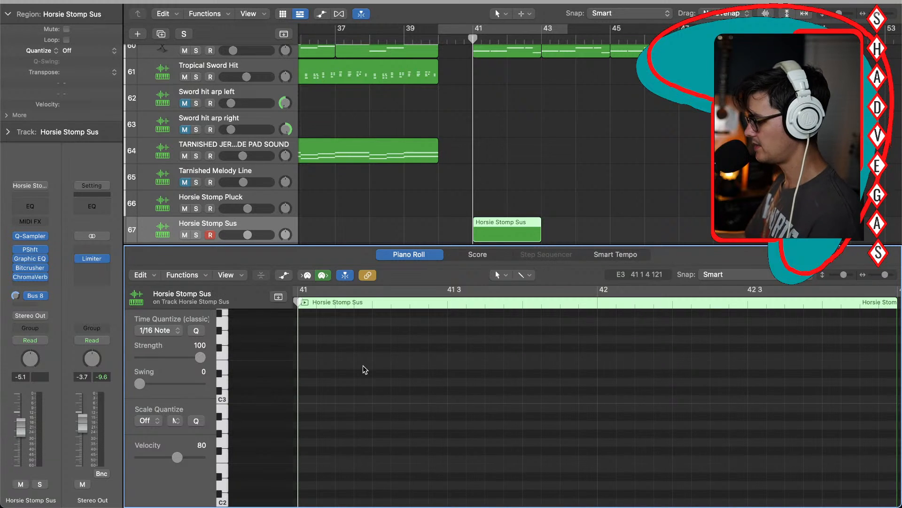
left_click(311, 389, "super")
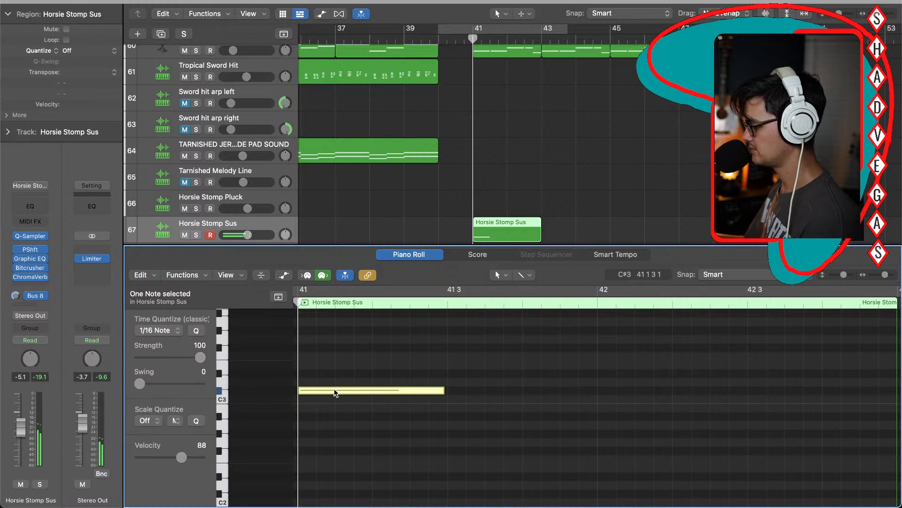
left_click_drag(332, 393, 334, 400)
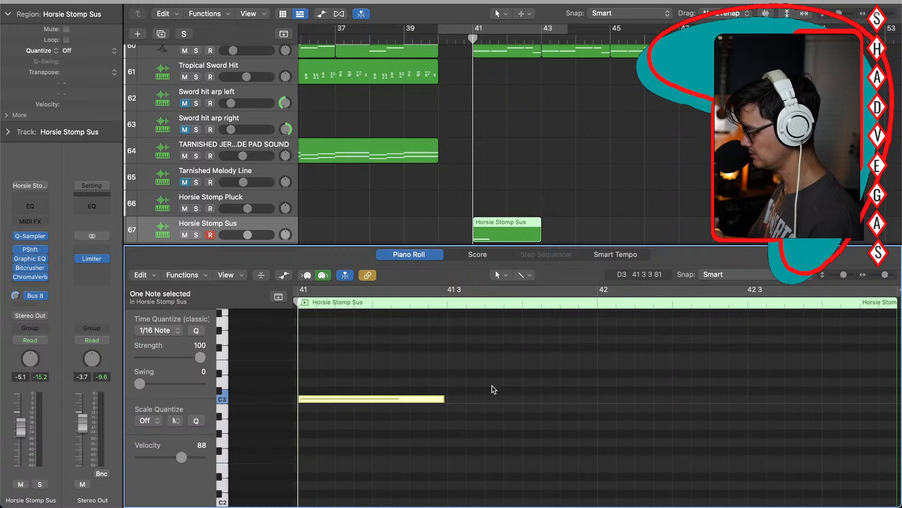
key("space")
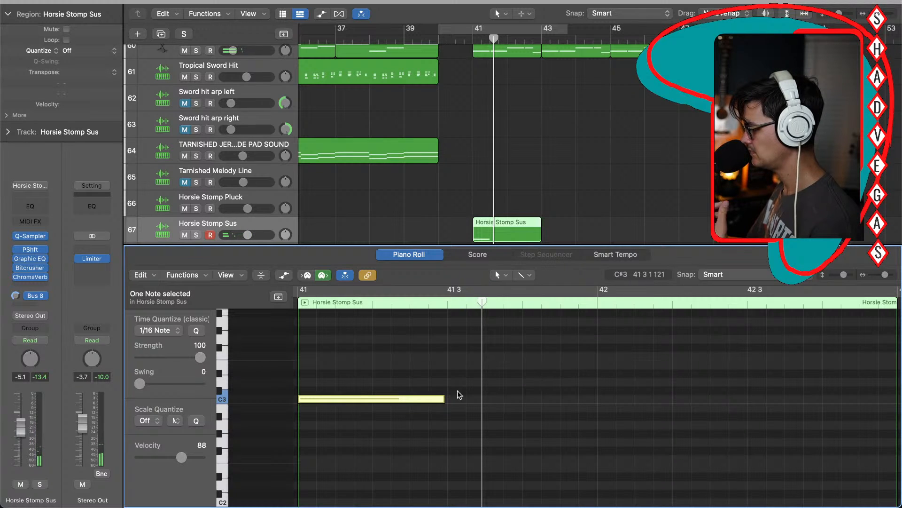
left_click_drag(445, 399, 484, 405)
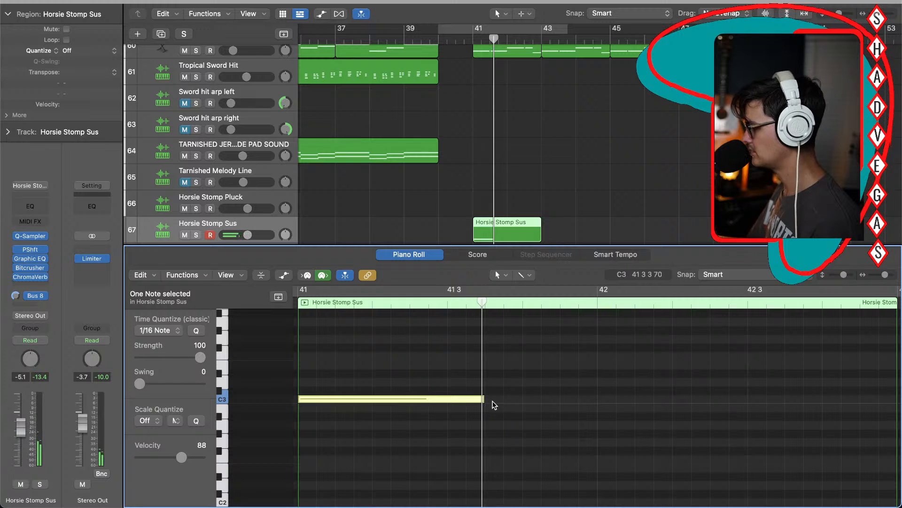
Step: Add a second note of the same length on G#2, starting right after the C3 note
left_click_drag(483, 399, 504, 437)
left_click(491, 408, "super")
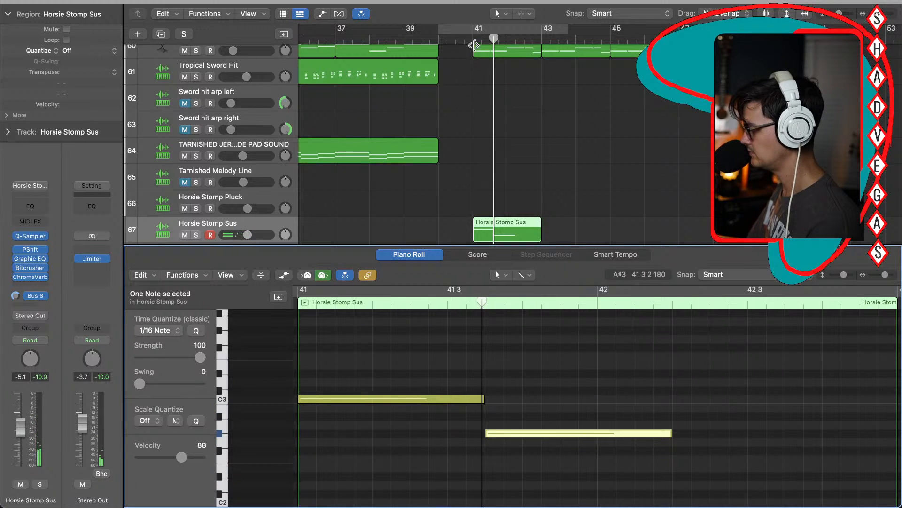
Step: Shorten the G#2 note so it ends at 41 4 1, and play the melody from bar 41
left_click(473, 41)
key("space")
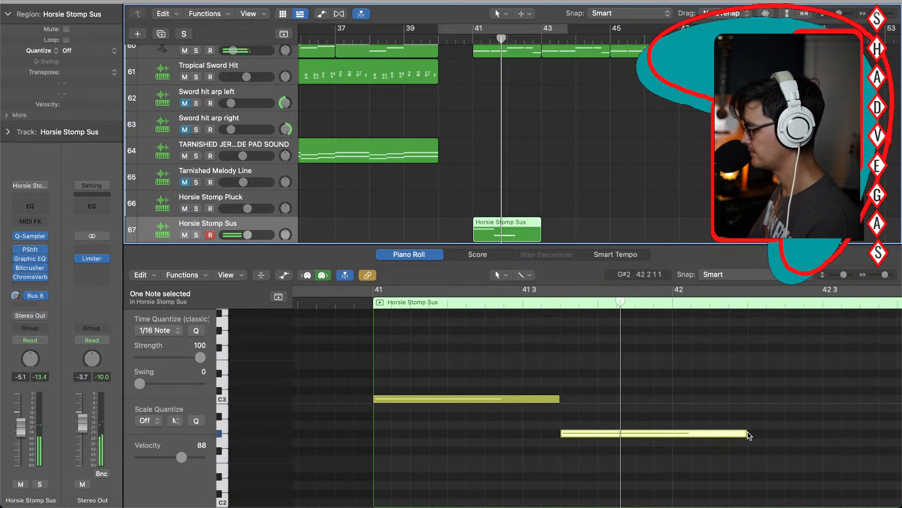
left_click_drag(743, 433, 597, 437)
left_click(370, 301)
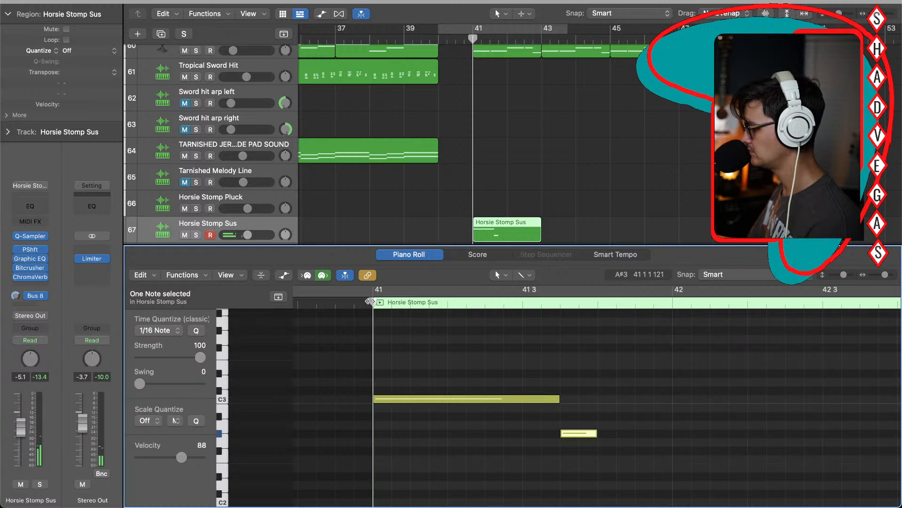
key("space")
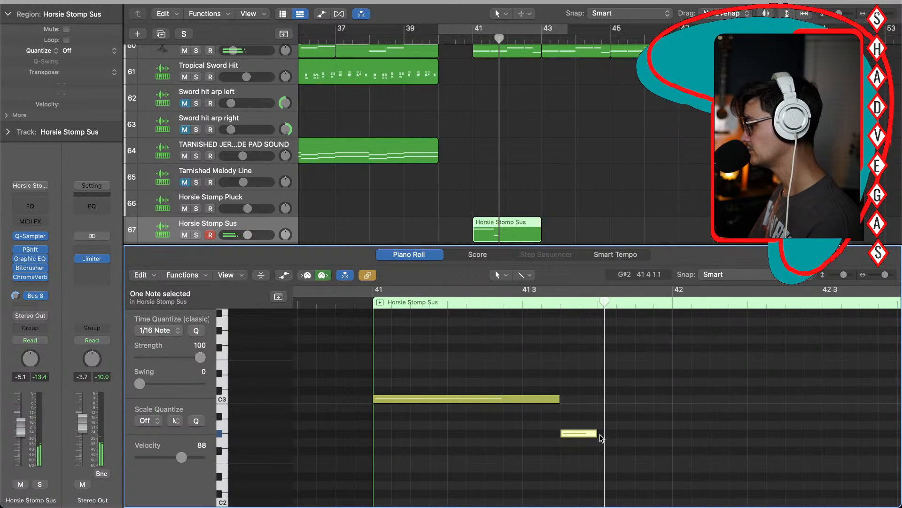
Step: Lower the short second note to G2 and play the phrase from bar 41
left_click_drag(581, 436, 582, 445)
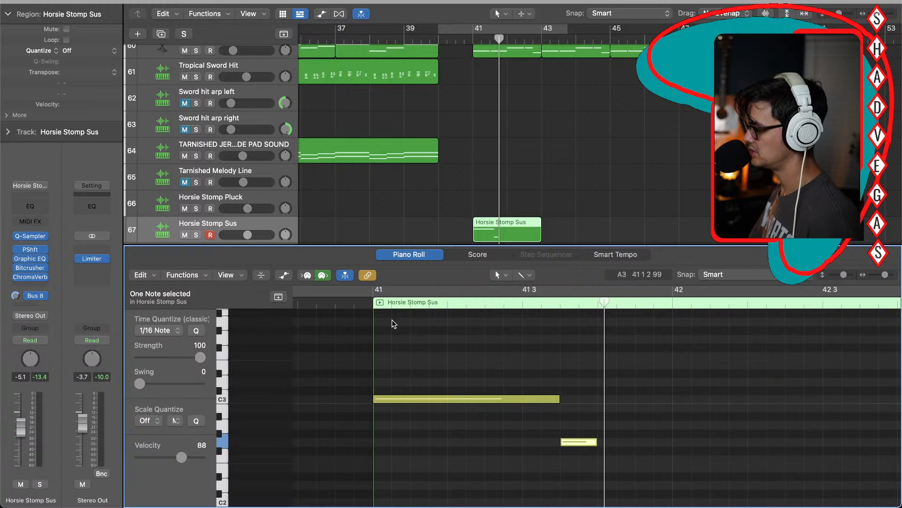
left_click(373, 302)
key("space")
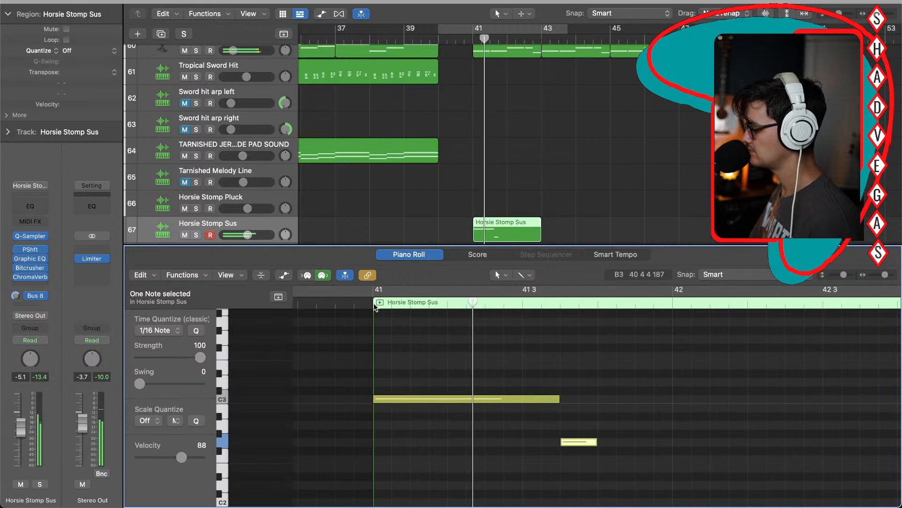
key("space")
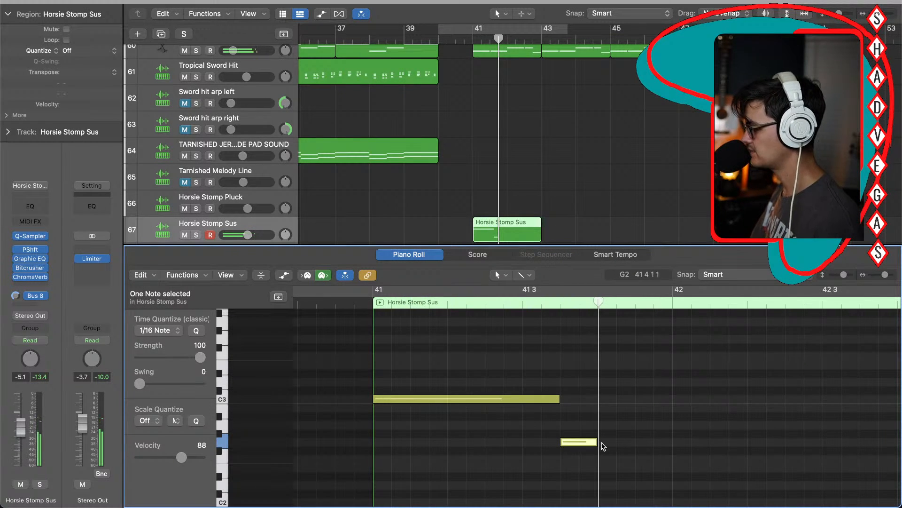
Step: Add eighth notes on C3 at 41 4 1 and G3 at 41 4 3, and play from bar 41
left_click(607, 399)
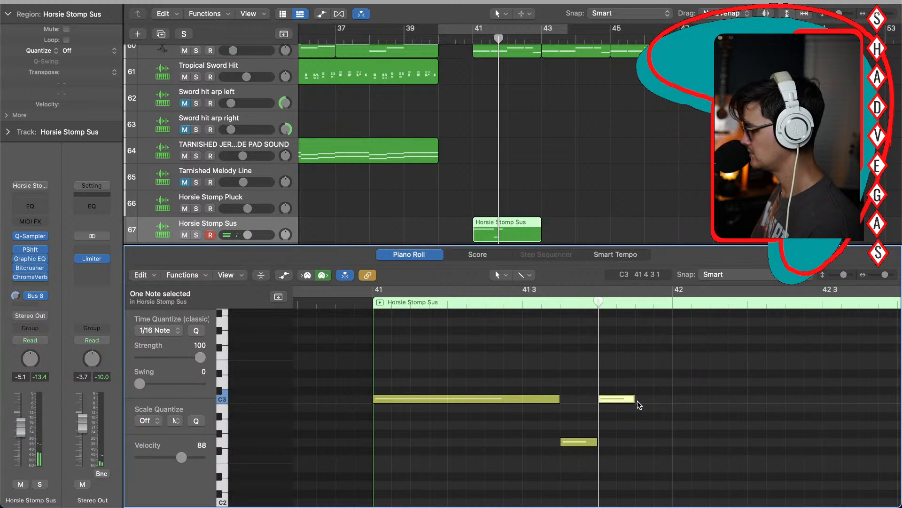
left_click(644, 374)
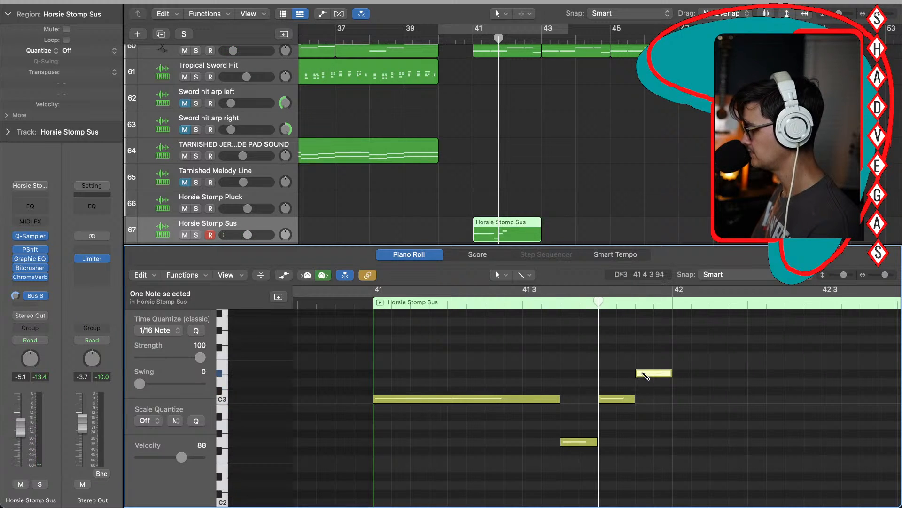
left_click_drag(644, 374, 645, 342)
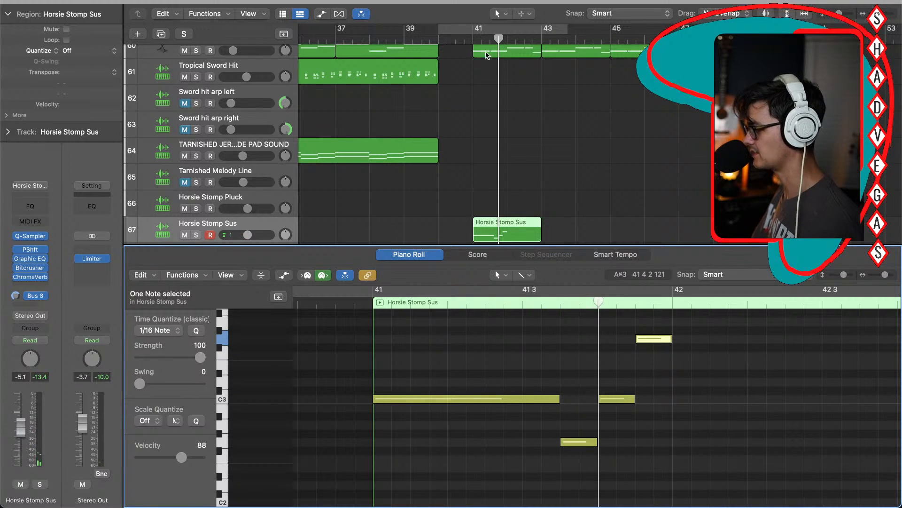
left_click(475, 42)
key("space")
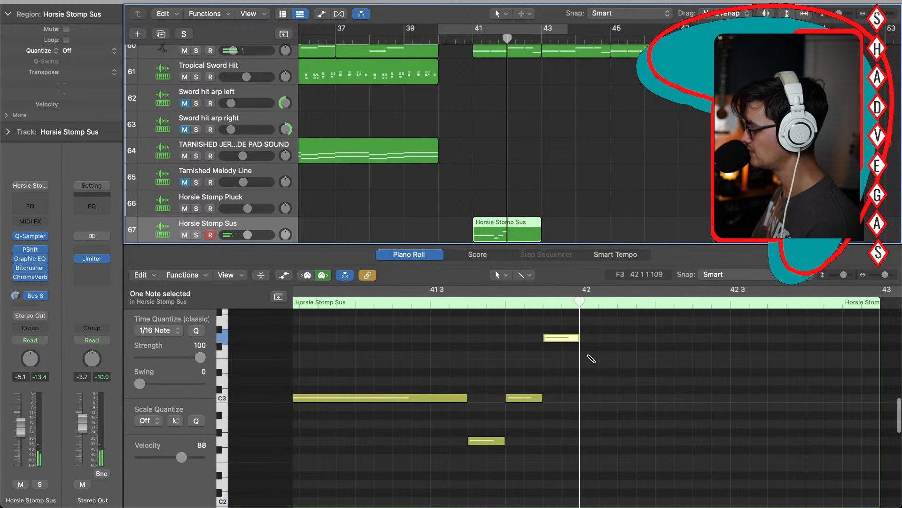
Step: Add an F3 note at bar 42, lengthen it to 42 3 1, and play from bar 41
left_click(586, 355, "super")
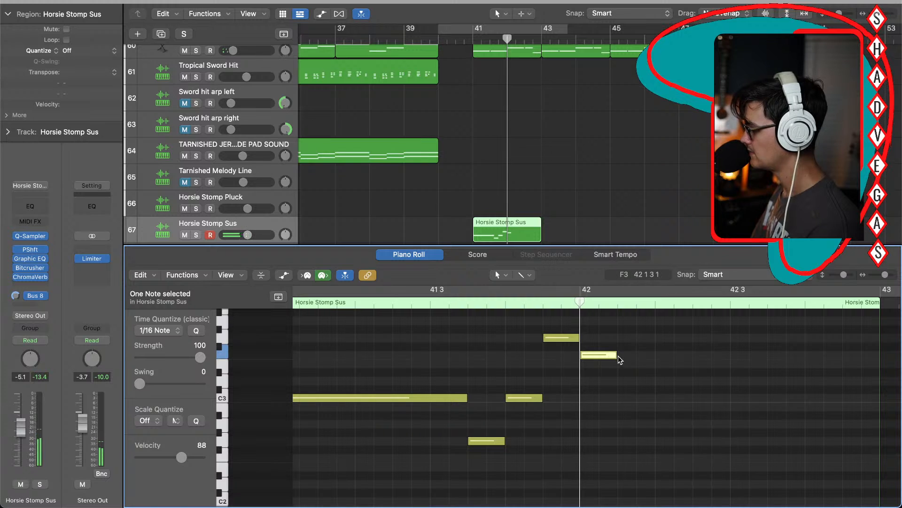
left_click_drag(617, 362, 729, 365)
double_click(473, 40)
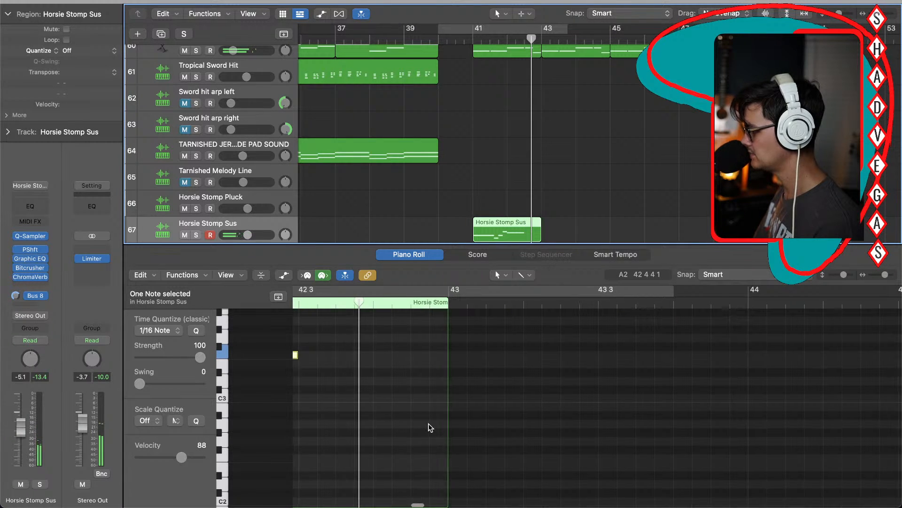
Step: Add a C#3 note at 42 3 1, shorten it to an eighth note, and play the melody
scroll(428, 424, "left", 3)
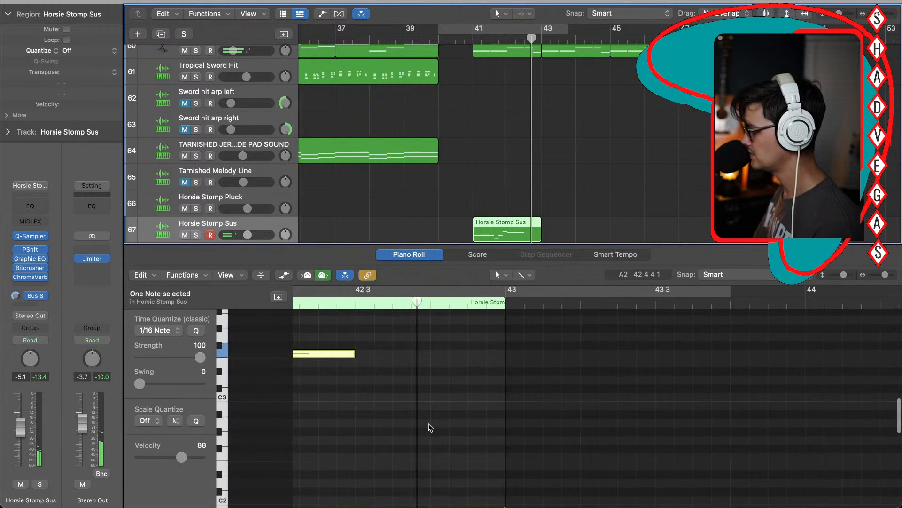
left_click(357, 362)
left_click_drag(373, 363, 371, 389)
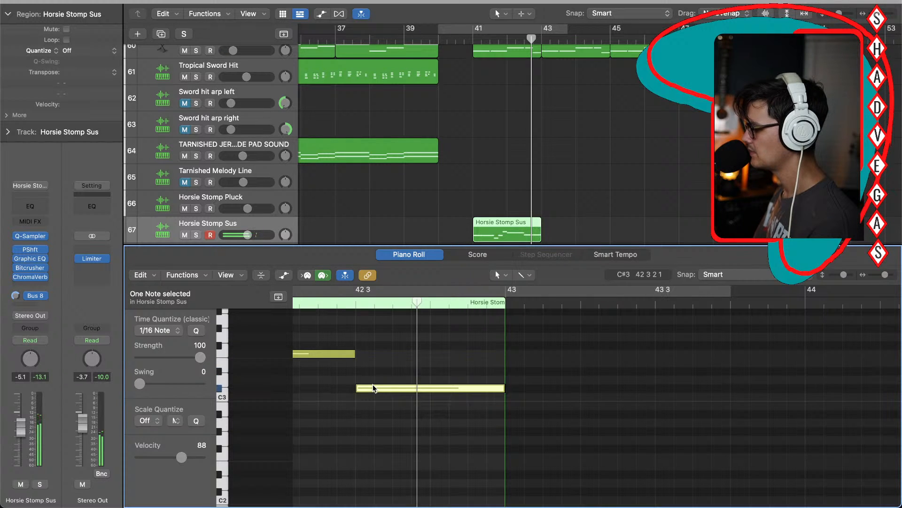
left_click_drag(502, 389, 390, 392)
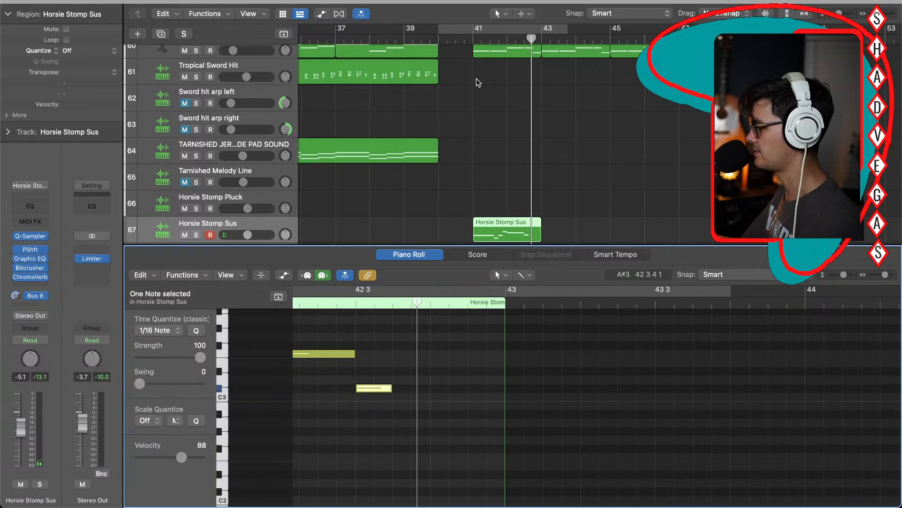
double_click(471, 42)
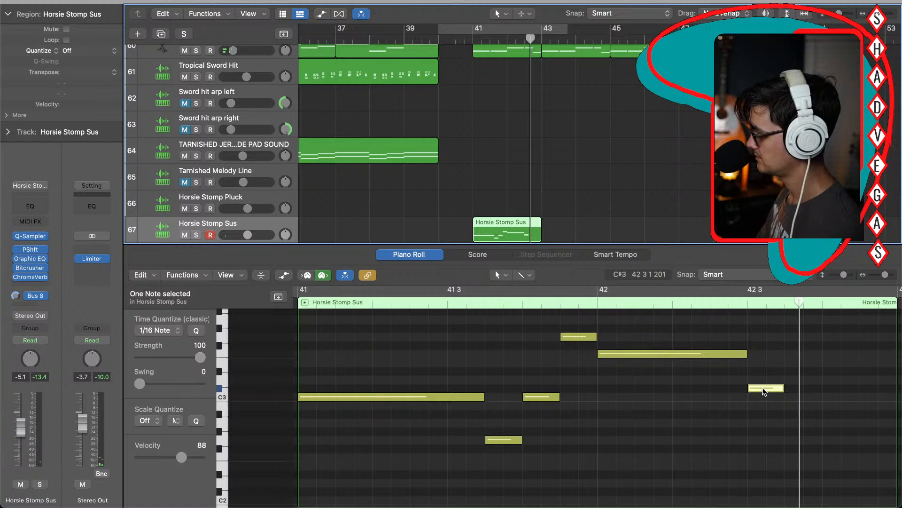
Step: Raise only the C#3 note to D3, undoing any transposition of the whole region, and play the melody
key("alt+Up")
key("super+z")
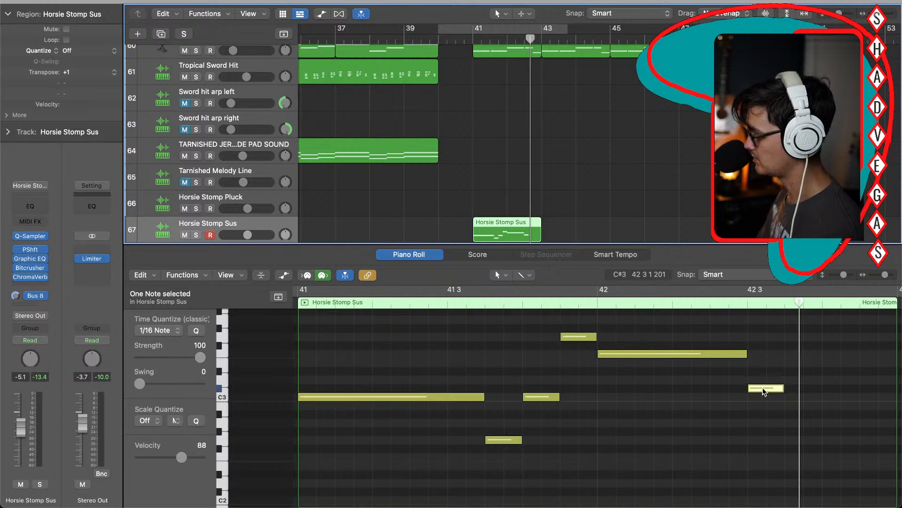
left_click(769, 406)
left_click(767, 390)
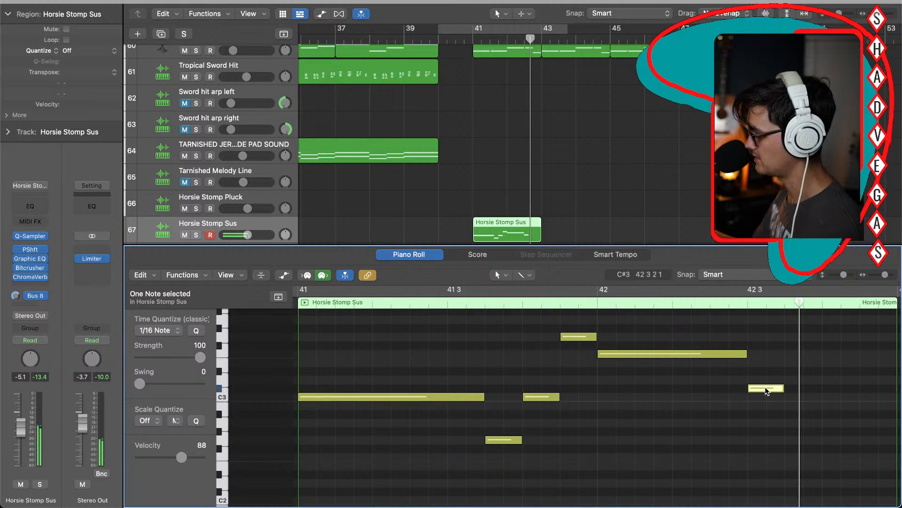
key("alt+Up")
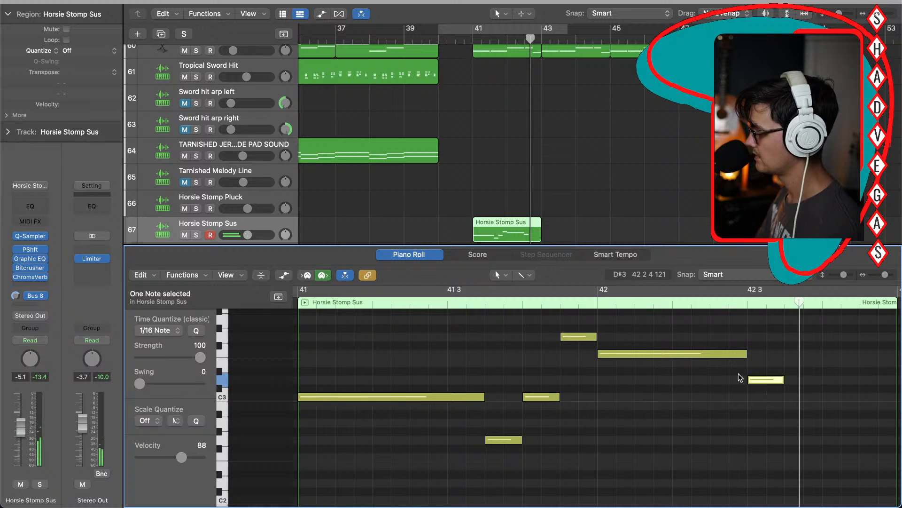
key("space")
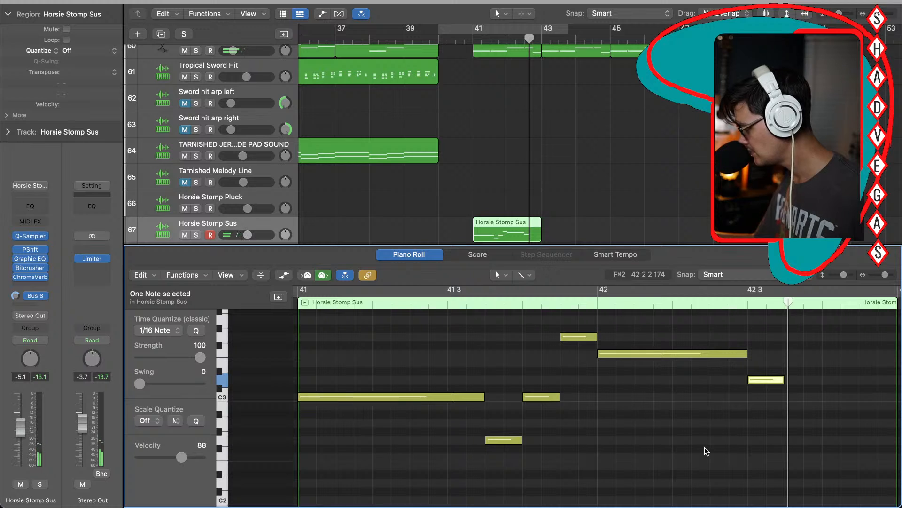
Step: Lengthen the F3 note to 42 3 3 and shift the D3 note to start there
left_click(597, 305)
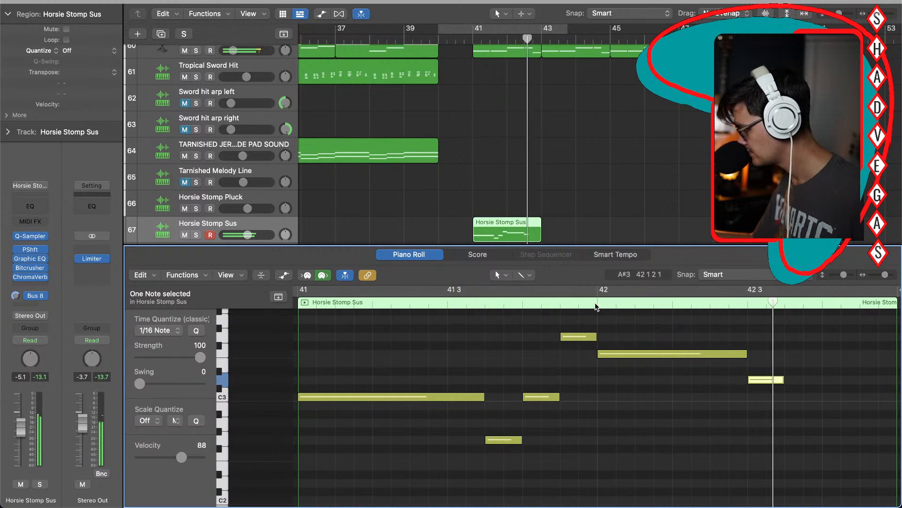
left_click_drag(747, 353, 806, 381)
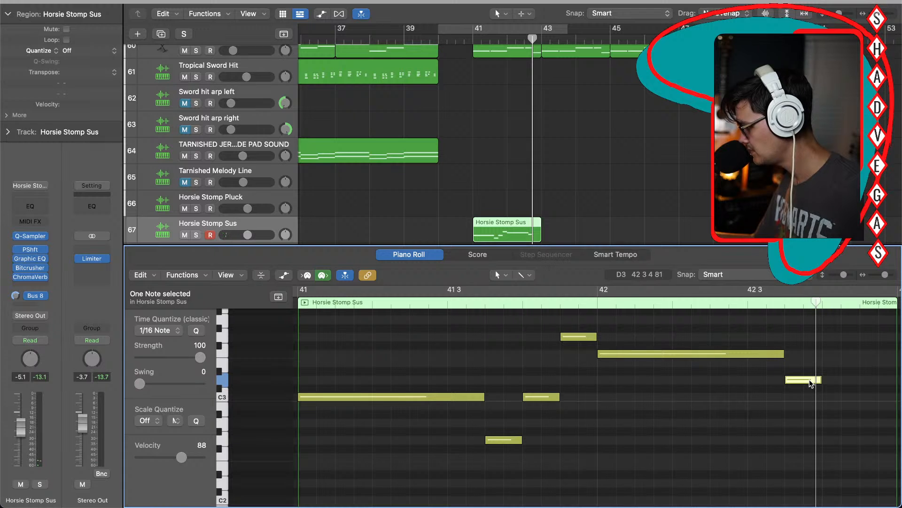
left_click(743, 352)
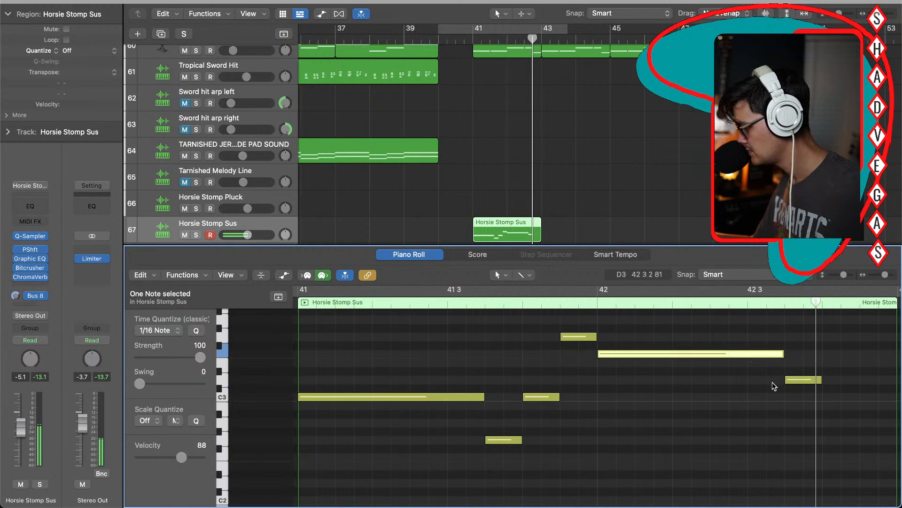
Step: Add an E3 eighth note at 42 4 1, right after the D3 note, and play the melody from bar 41
scroll(761, 408, "right", 2)
left_click(761, 408)
scroll(764, 421, "right", 8)
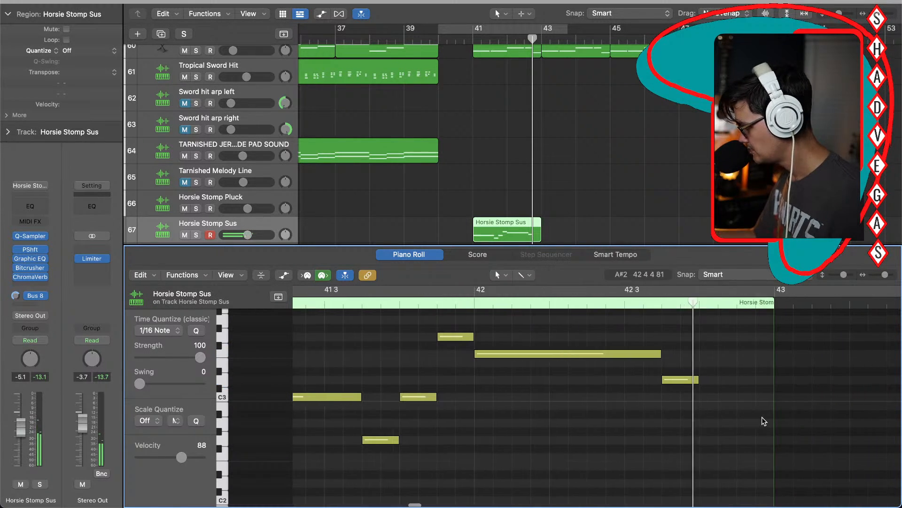
left_click(667, 370)
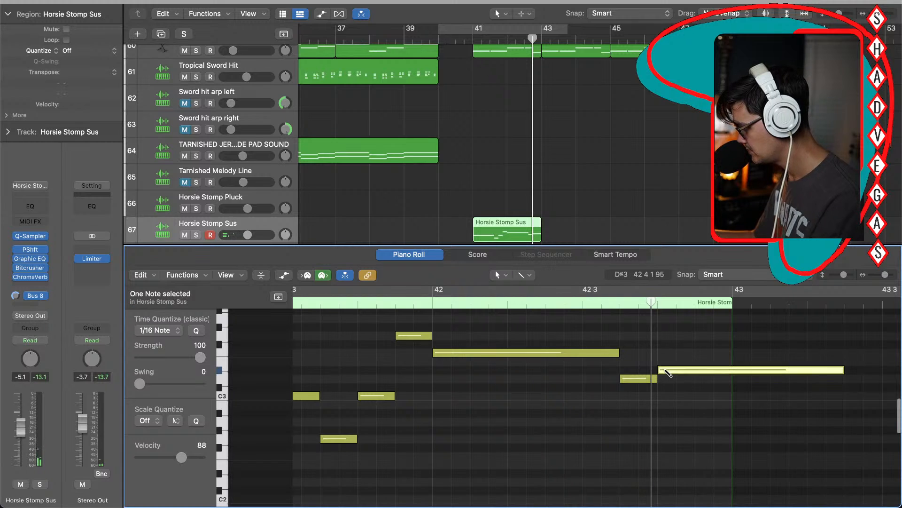
left_click_drag(669, 373, 667, 361)
left_click_drag(843, 363, 702, 361)
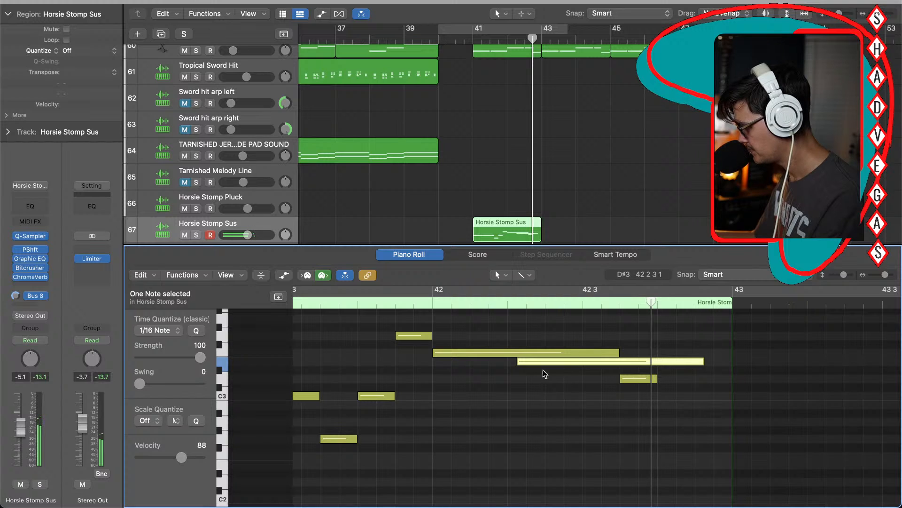
left_click_drag(518, 361, 694, 362)
left_click(472, 40)
key("space")
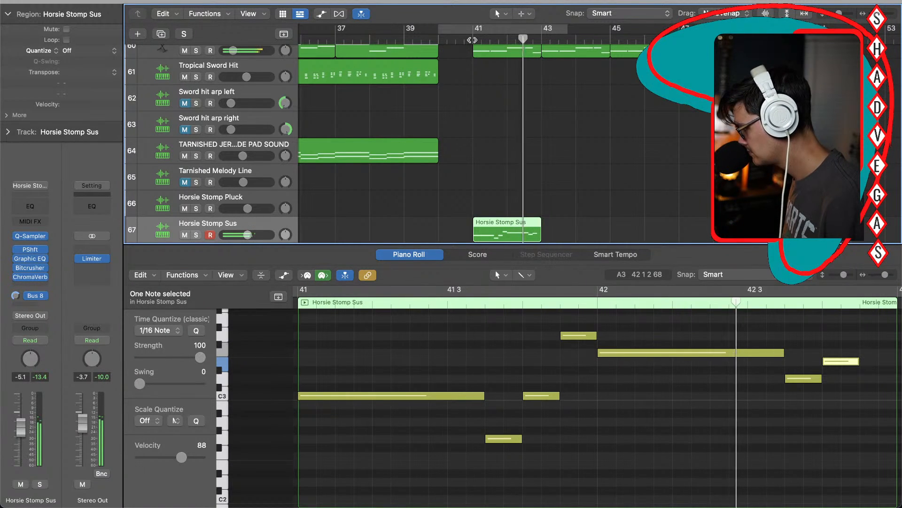
key("space")
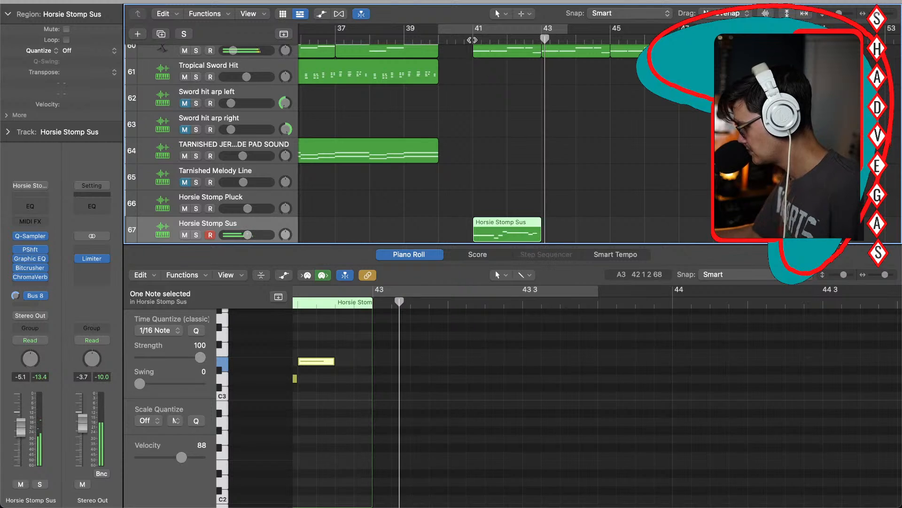
Step: Lower the E3 note at 42 4 1 by a semitone to D#3
scroll(386, 371, "left", 3)
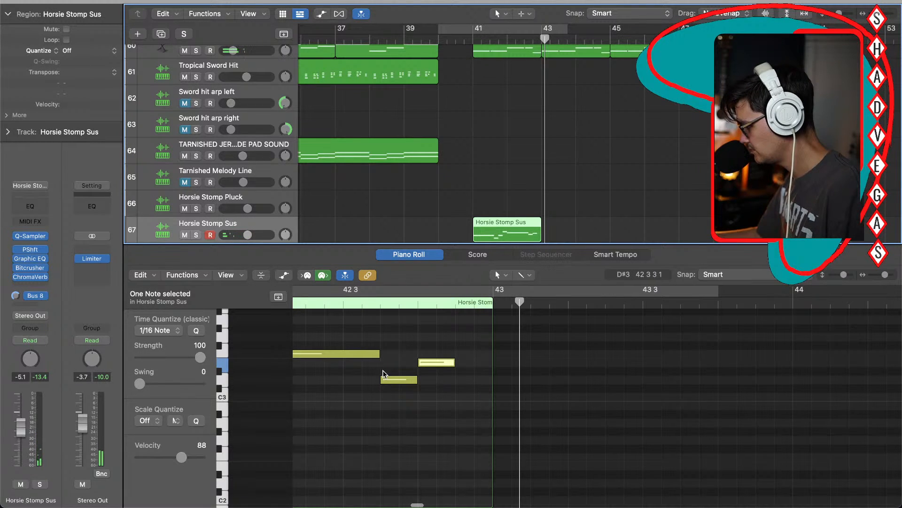
left_click(397, 380)
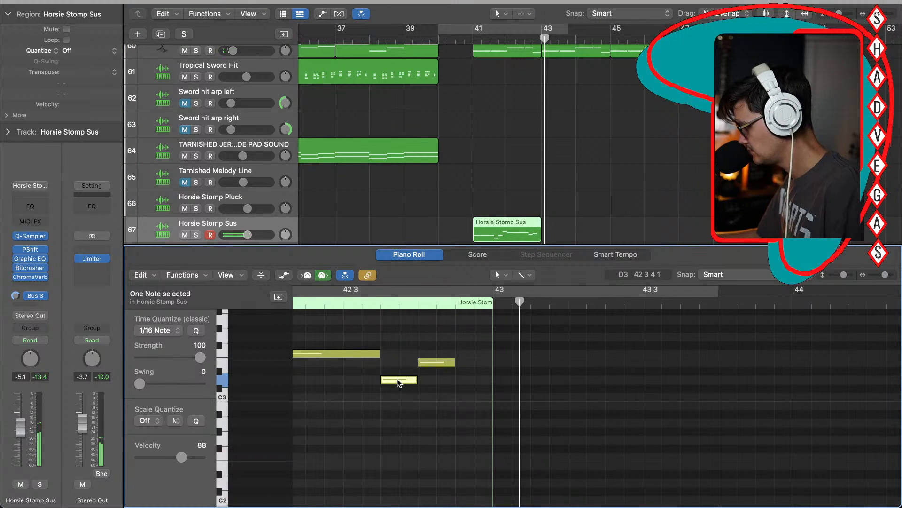
left_click(437, 361)
key("alt+Down")
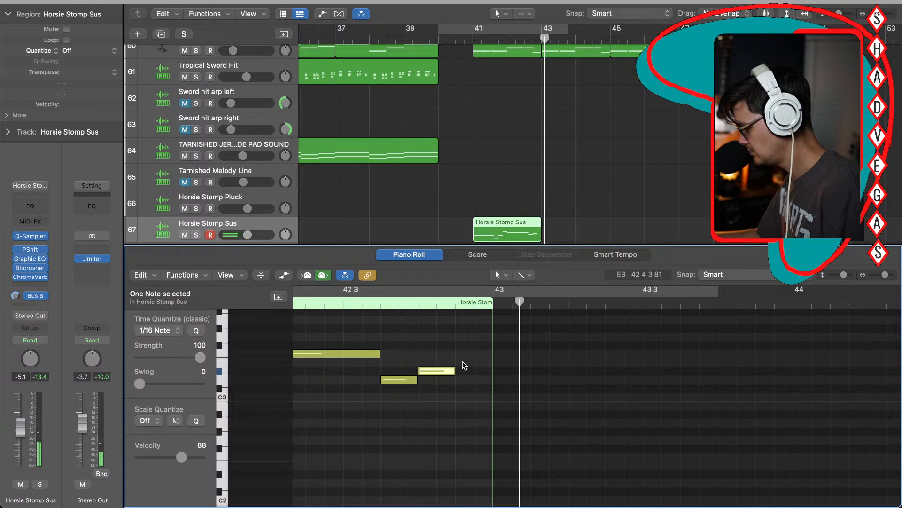
Step: Add a closing F3 eighth note at 42 4 3 and play the two-bar melody from bar 41
left_click(463, 353)
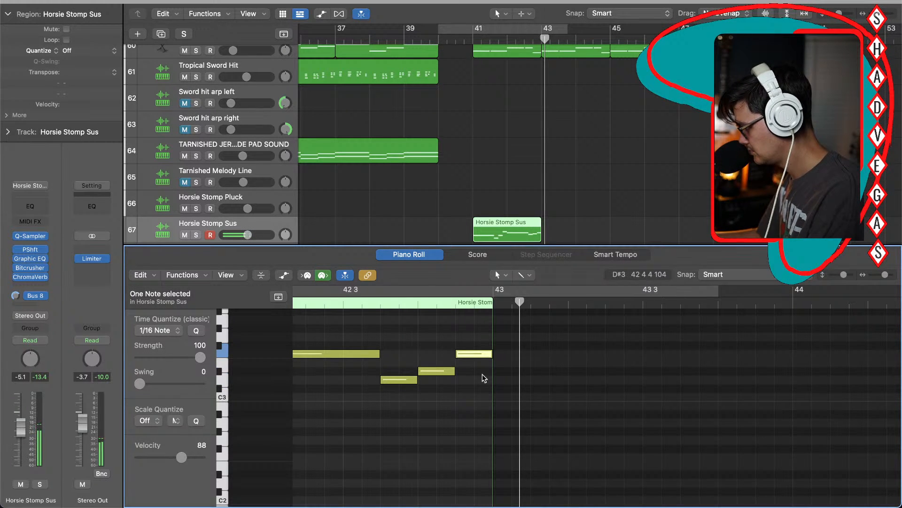
scroll(412, 382, "left", 3)
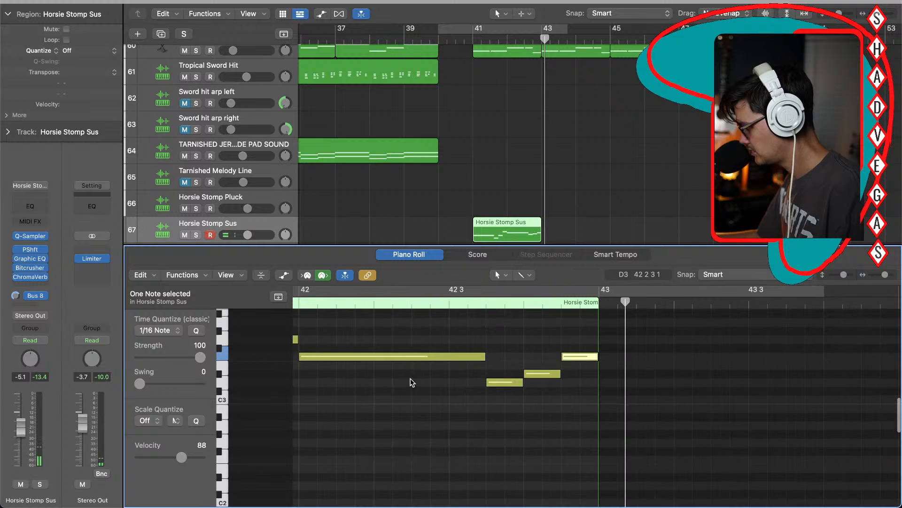
double_click(470, 36)
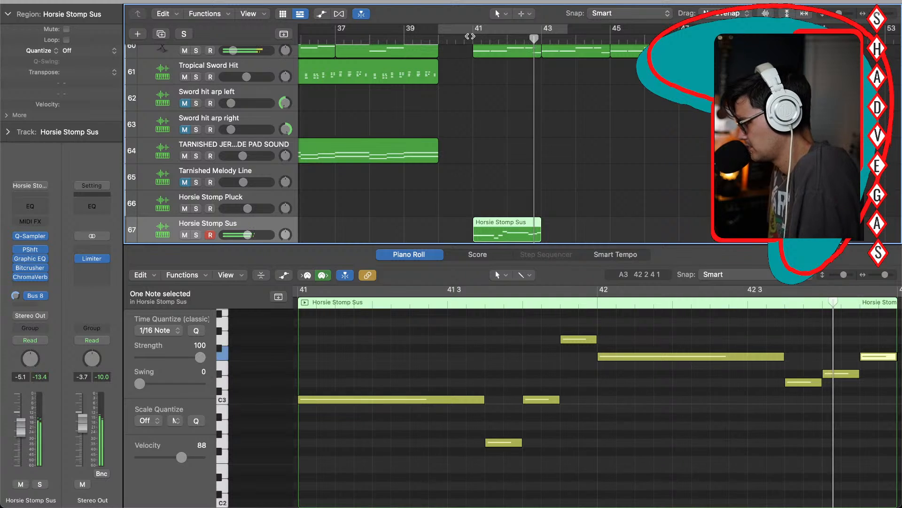
key("space")
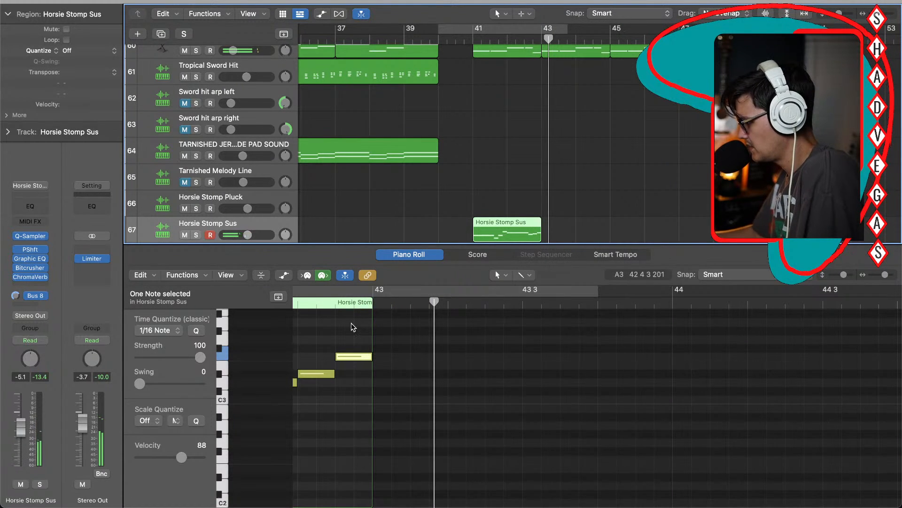
scroll(353, 326, "left", 3)
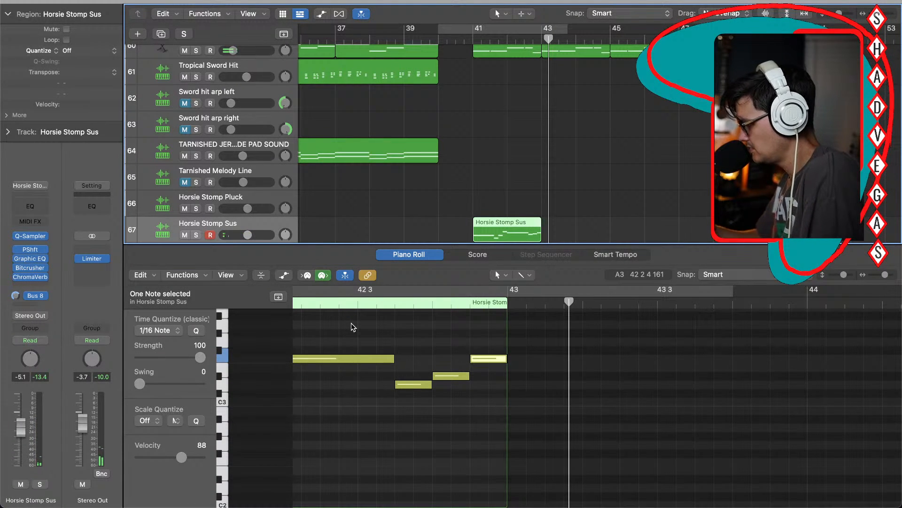
scroll(353, 327, "left", 3)
scroll(353, 327, "up", 4)
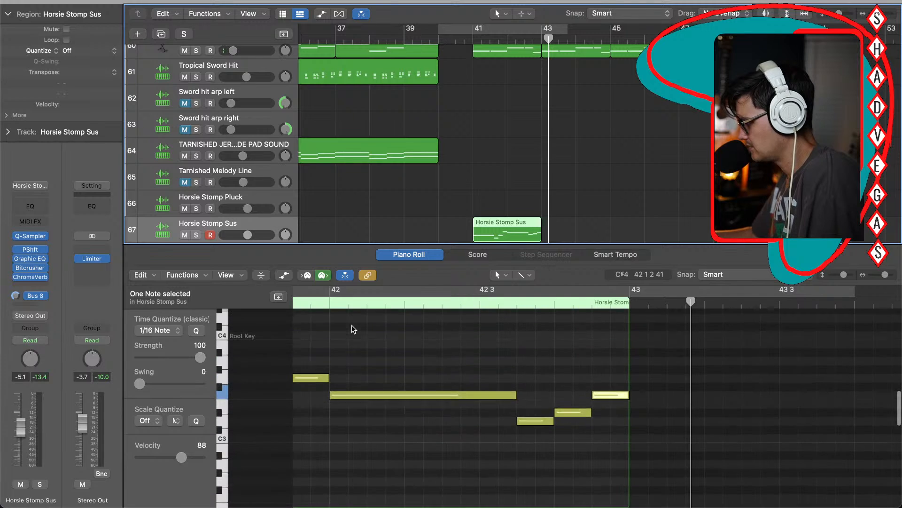
left_click_drag(515, 422, 499, 423)
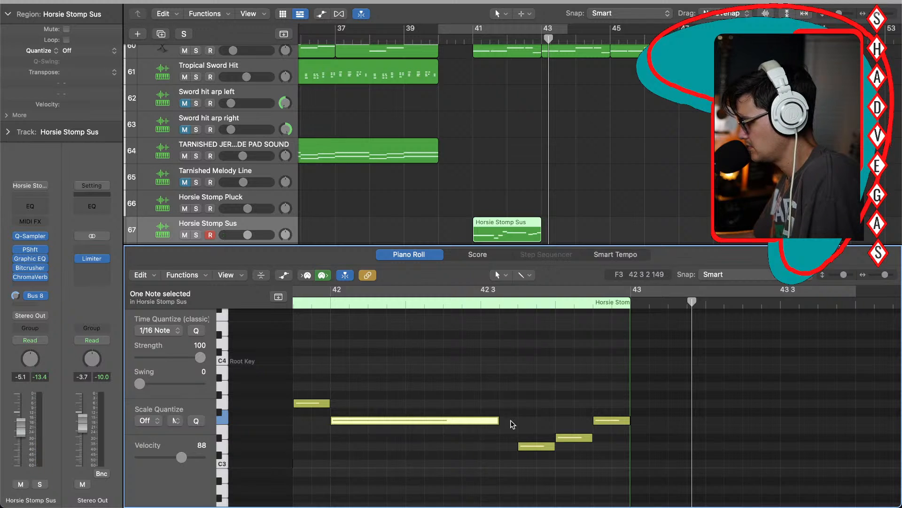
left_click_drag(497, 421, 518, 420)
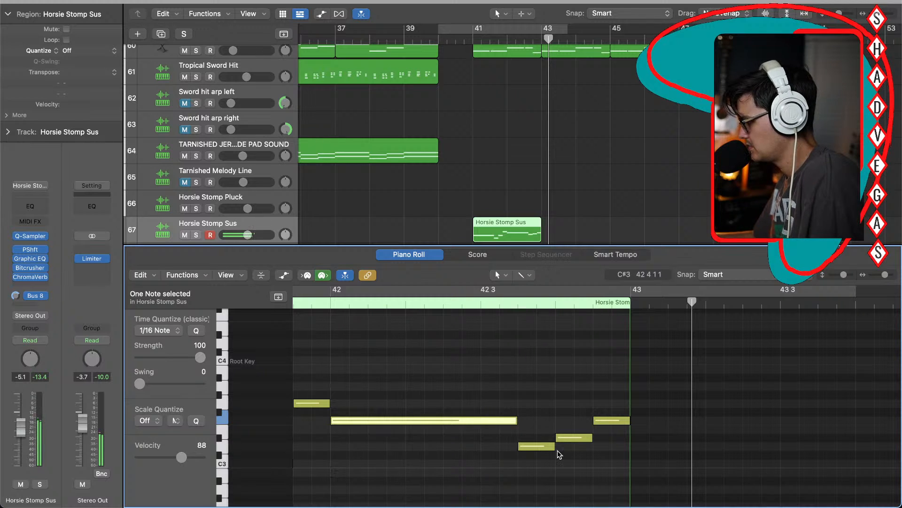
Step: Rework the melody's ending into D3 and D#3 sixteenths from 42 3 3, followed by F3 and D#3 eighths from 42 4 1
left_click_drag(551, 447, 566, 423)
left_click(600, 422)
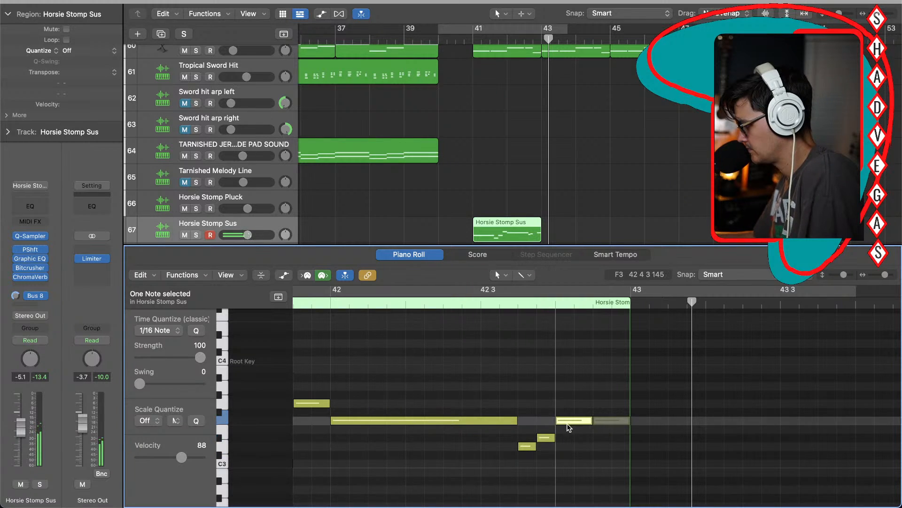
left_click(600, 438)
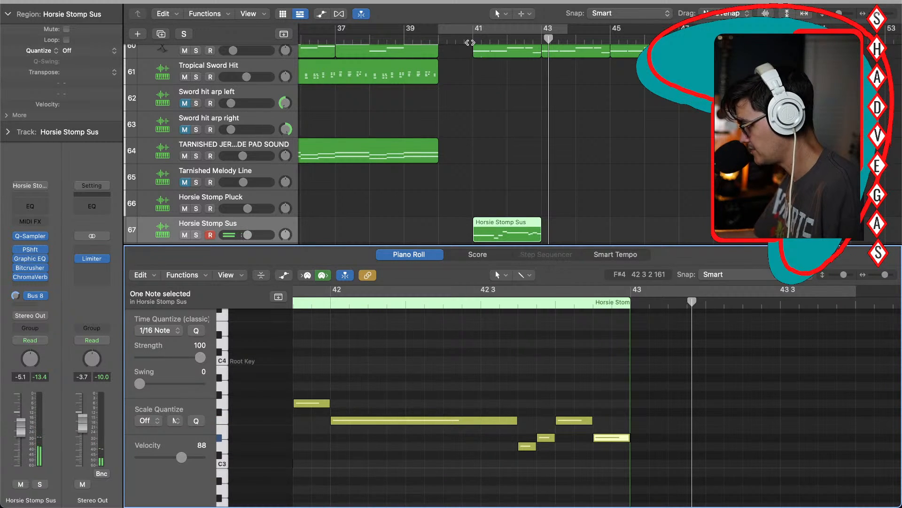
left_click(472, 23)
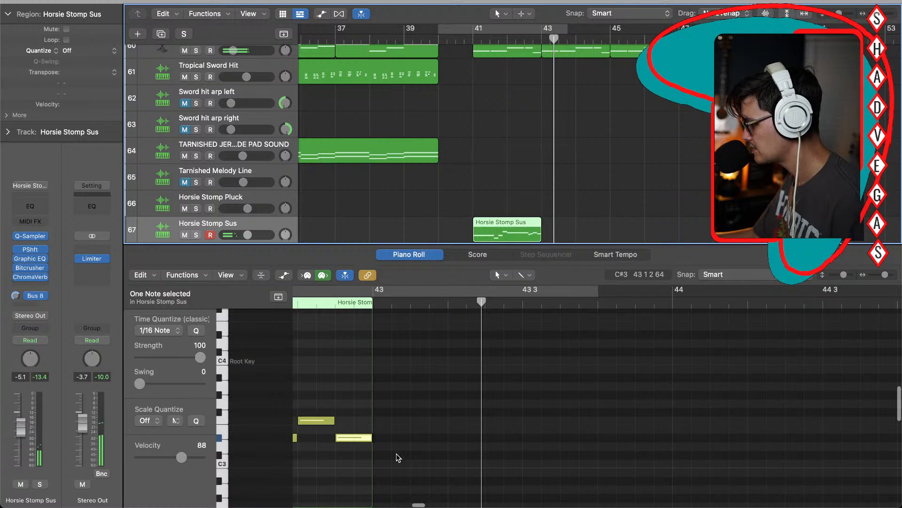
scroll(396, 453, "left", 2)
left_click(396, 438)
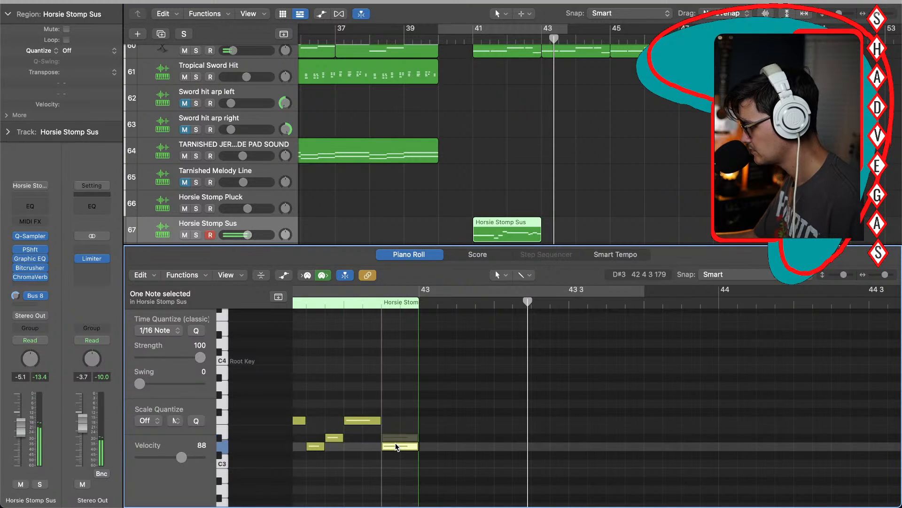
Step: Repeat the two-bar Horsie Stomp Sus region three times to fill bars 41 to 49 and play it from bar 41
left_click(532, 230)
key("super+r")
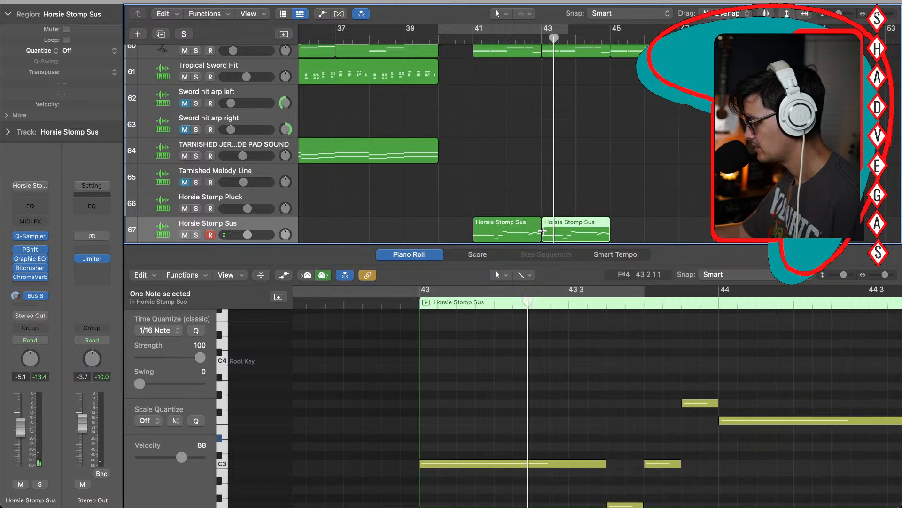
key("super+r")
key("super+r")
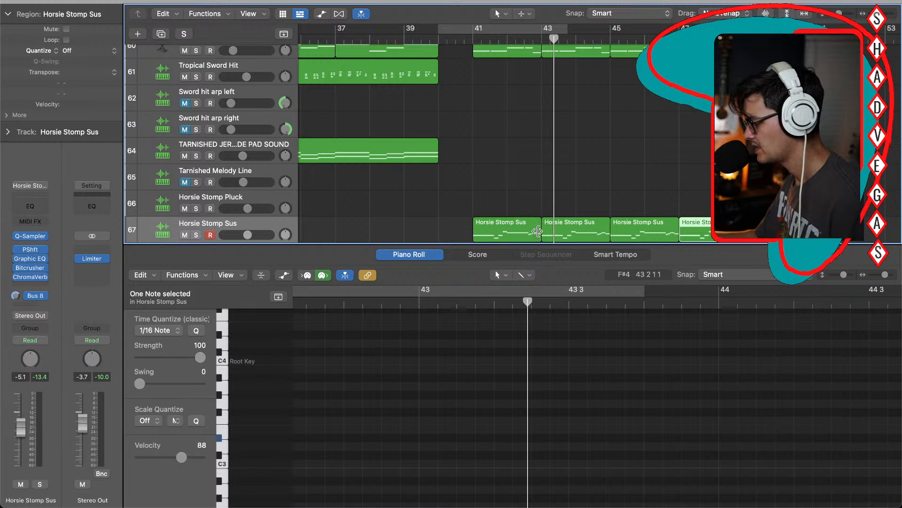
left_click(278, 221)
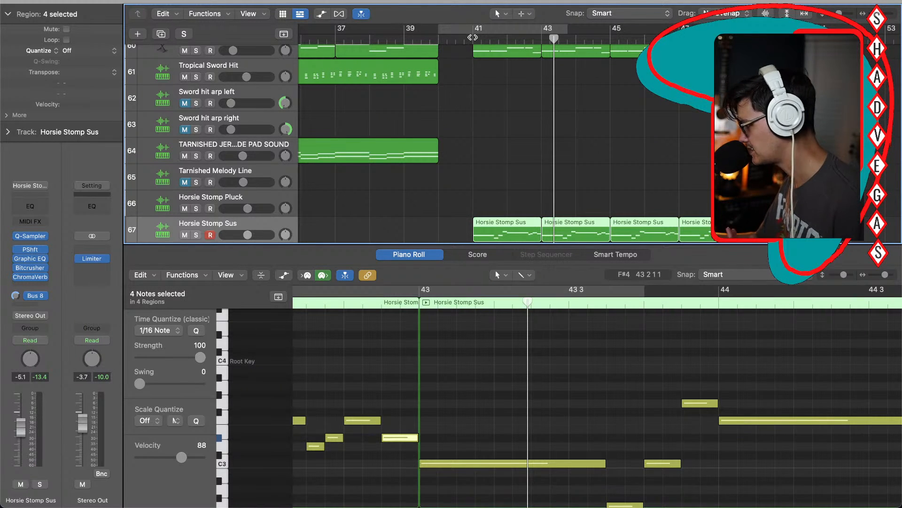
key("shift+space")
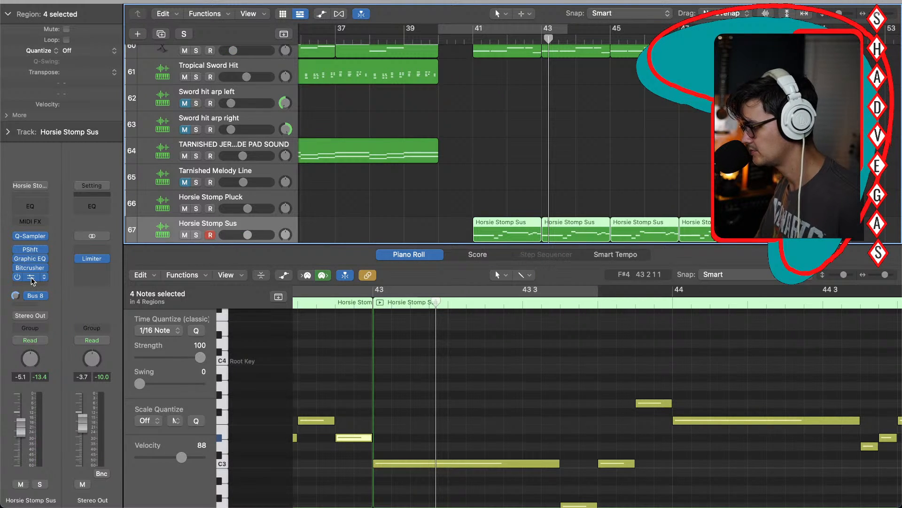
Step: Insert a Pedalboard plug-in between Bitcrusher and ChromaVerb on the Horsie Stomp Sus channel strip
scroll(32, 283, "down", 1)
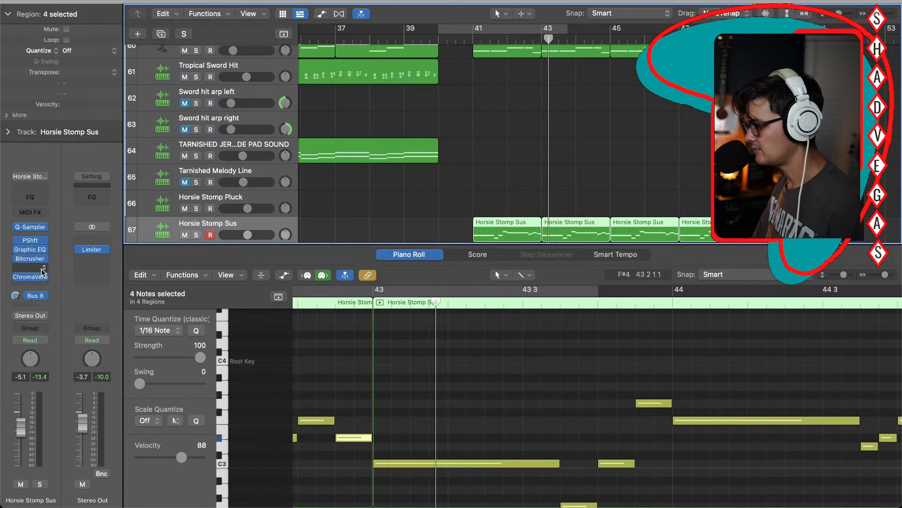
left_click(42, 271)
mouse_move(49, 337)
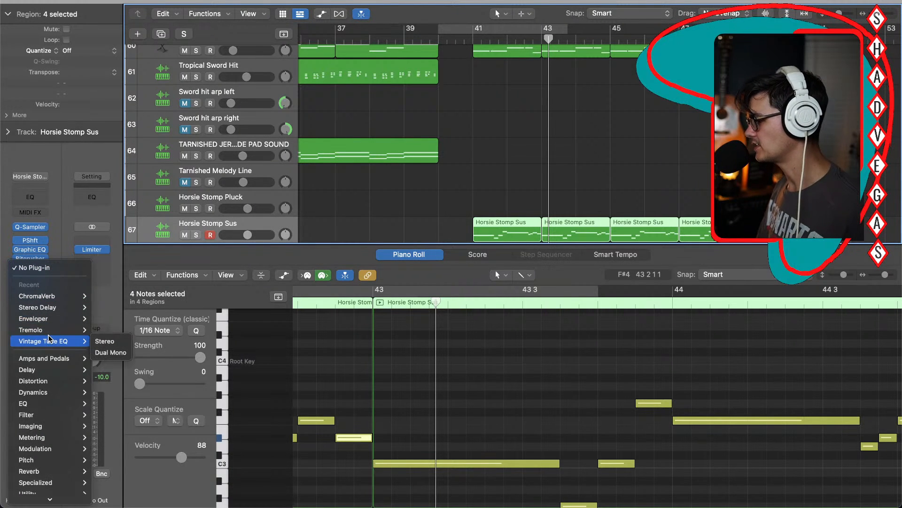
mouse_move(52, 358)
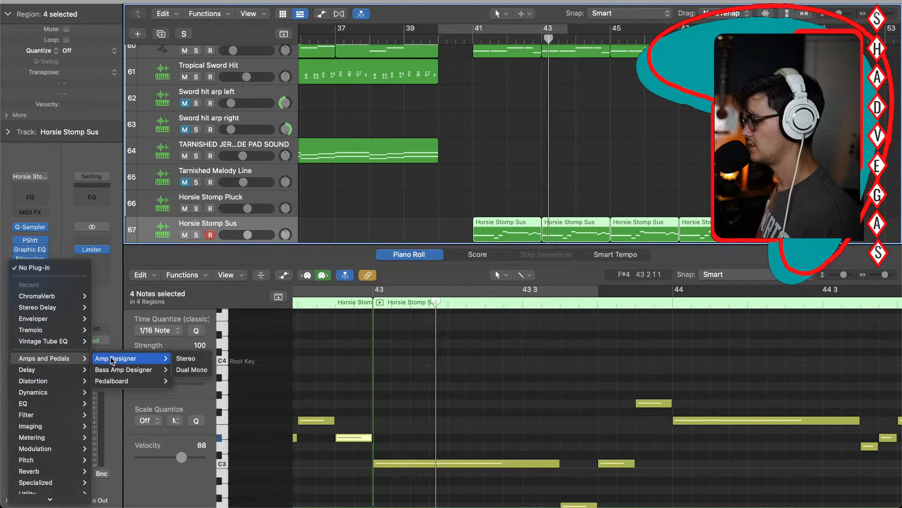
mouse_move(121, 381)
left_click(179, 380)
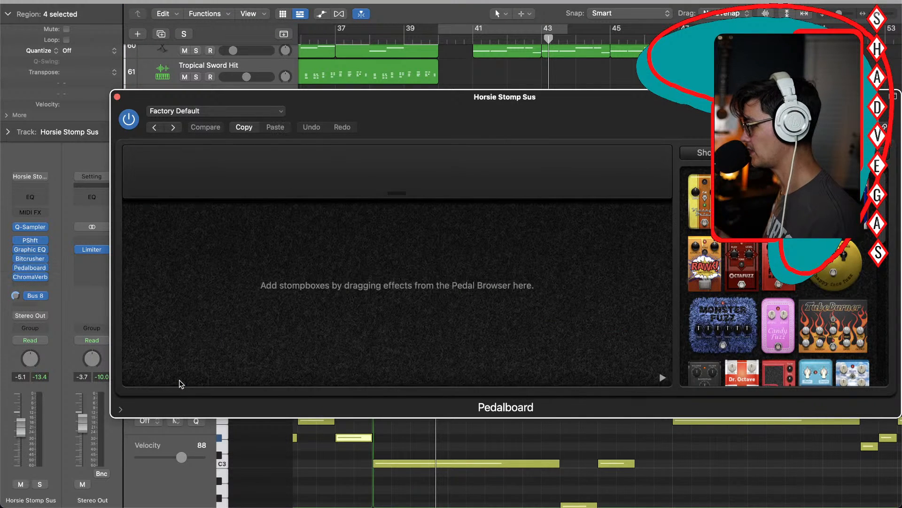
Step: Add the Grit distortion stompbox to the empty Pedalboard and lower its volume to -14.60 dB
scroll(712, 336, "down", 4)
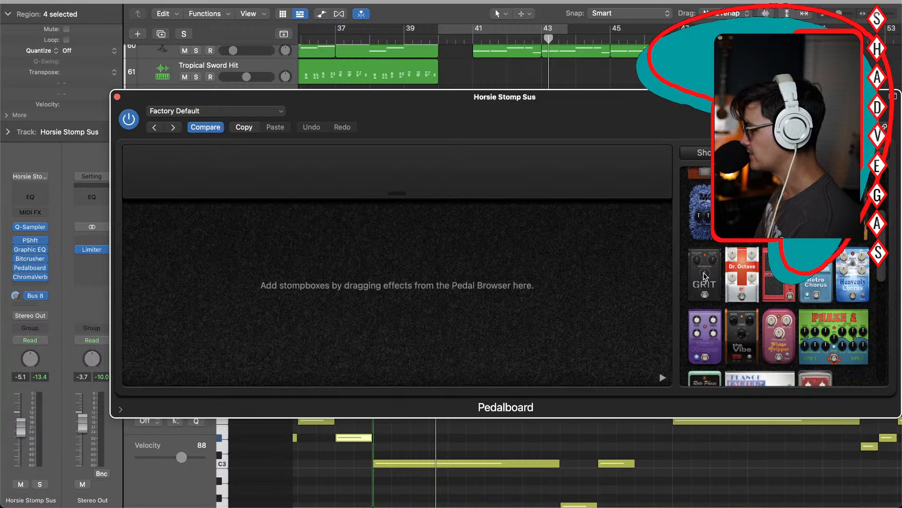
left_click_drag(703, 275, 179, 282)
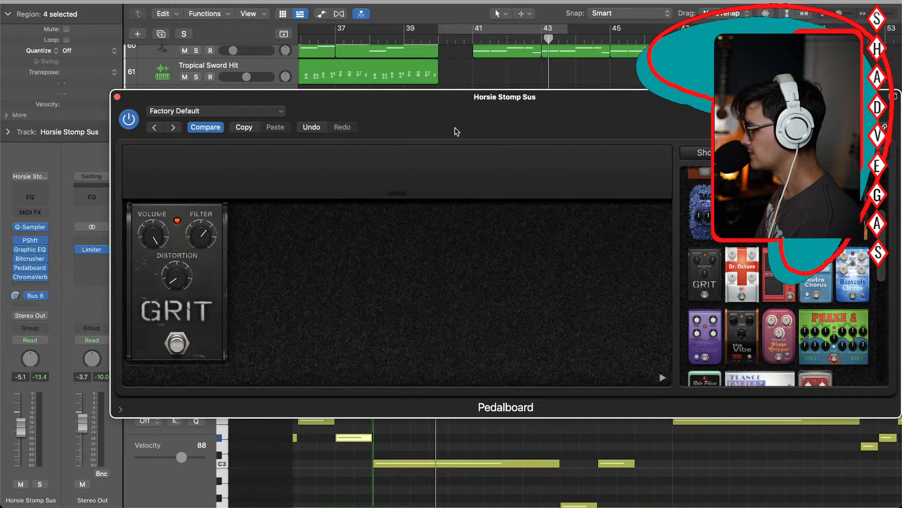
left_click_drag(457, 105, 475, 169)
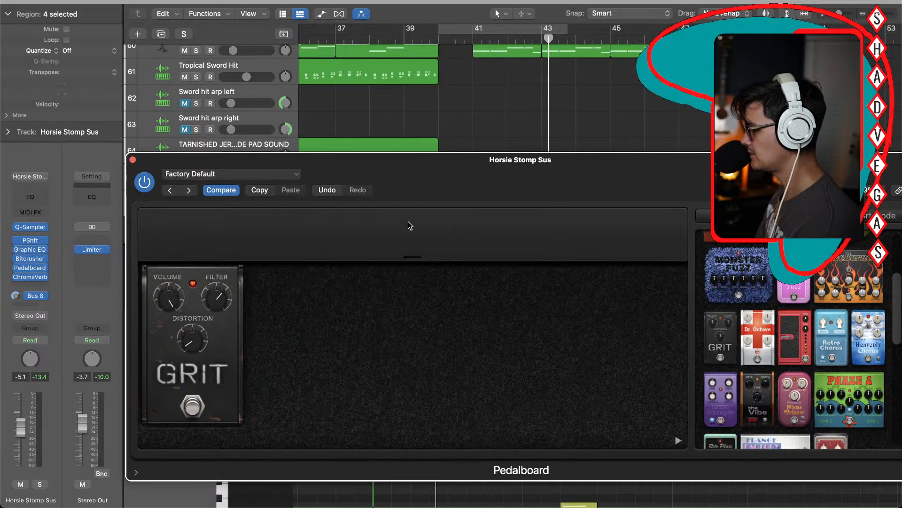
mouse_move(167, 294)
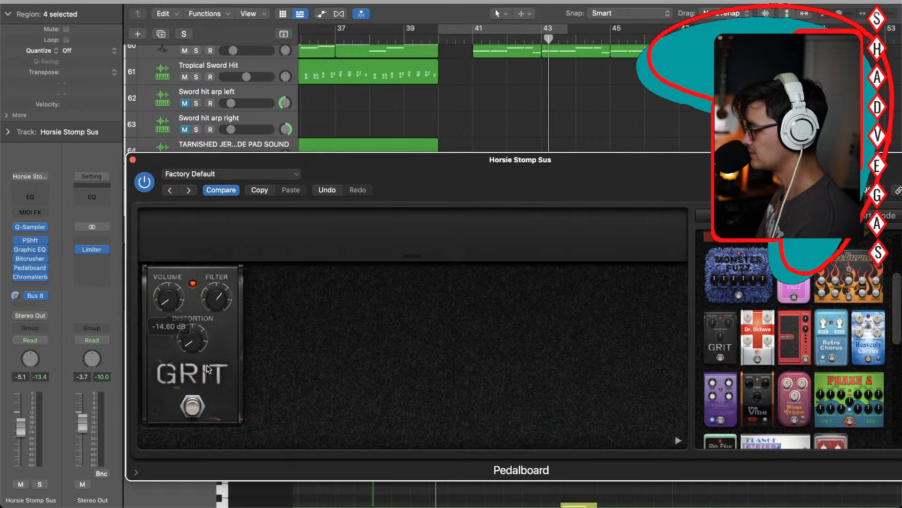
Step: Turn on cycling, set the cycle range from bar 41 to bar 45 and start playback
left_click_drag(503, 171, 512, 372)
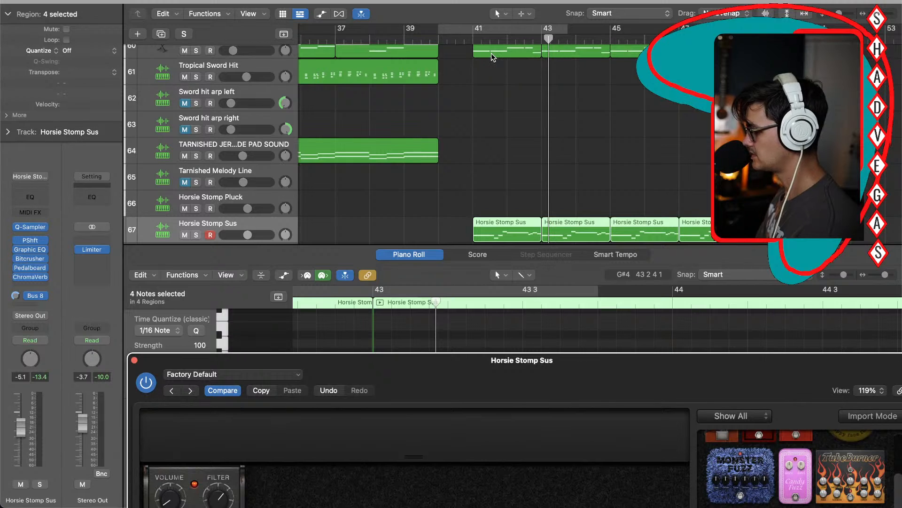
key("c")
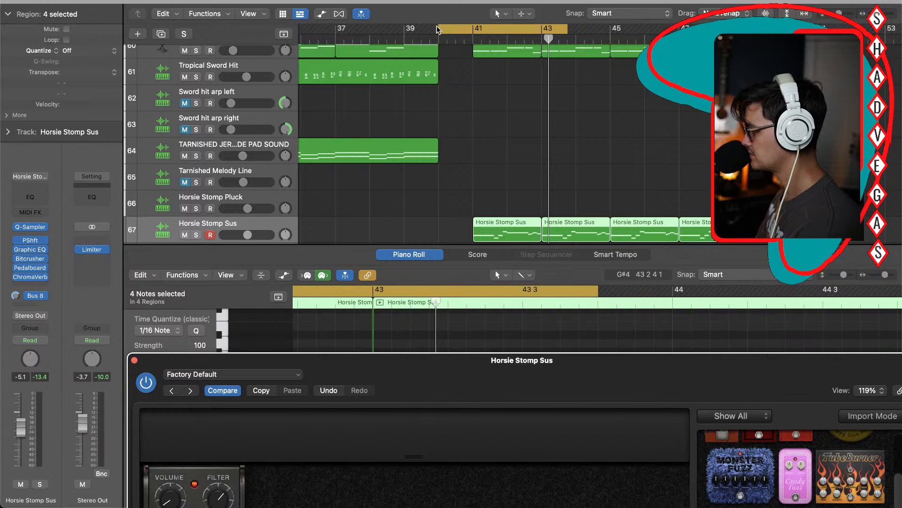
left_click_drag(440, 32, 473, 32)
left_click_drag(565, 33, 612, 37)
key("space")
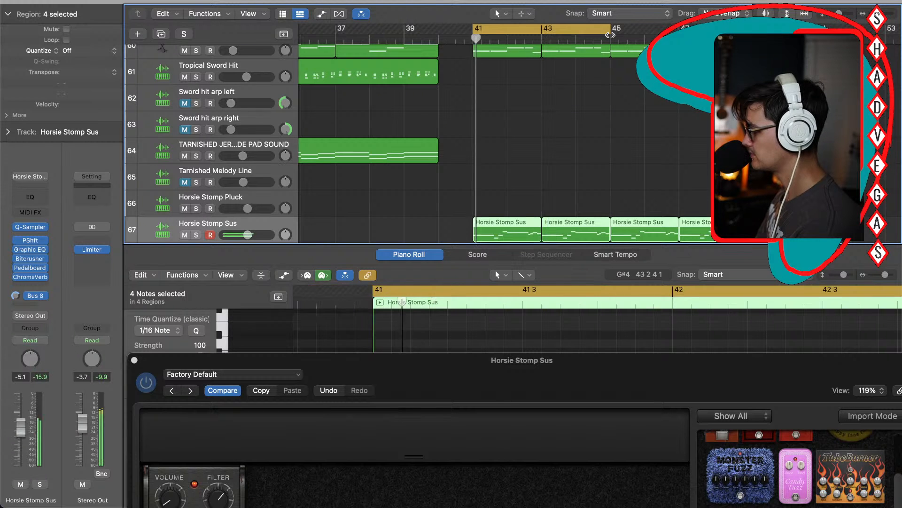
Step: Raise the Grit pedal's volume, distortion and filter while the section loops, and close the Pedalboard window
left_click_drag(477, 373, 459, 148)
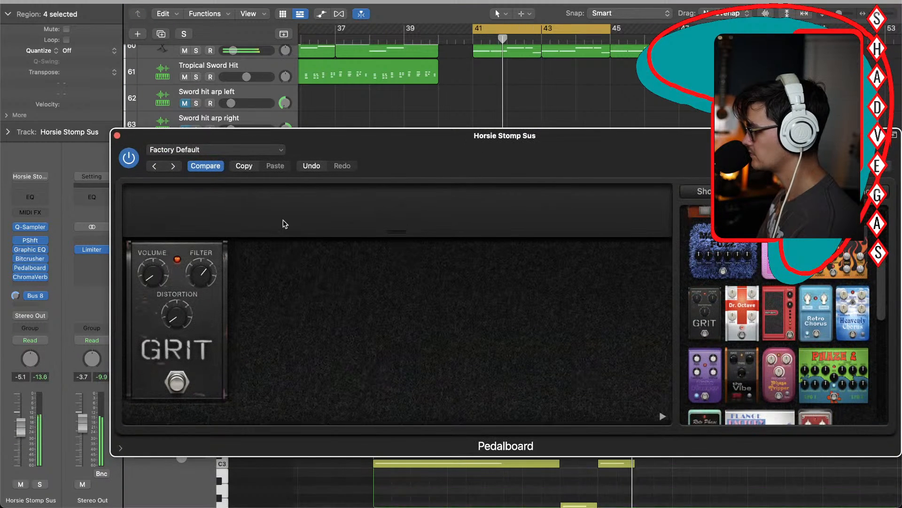
left_click_drag(153, 275, 152, 255)
left_click_drag(176, 314, 177, 296)
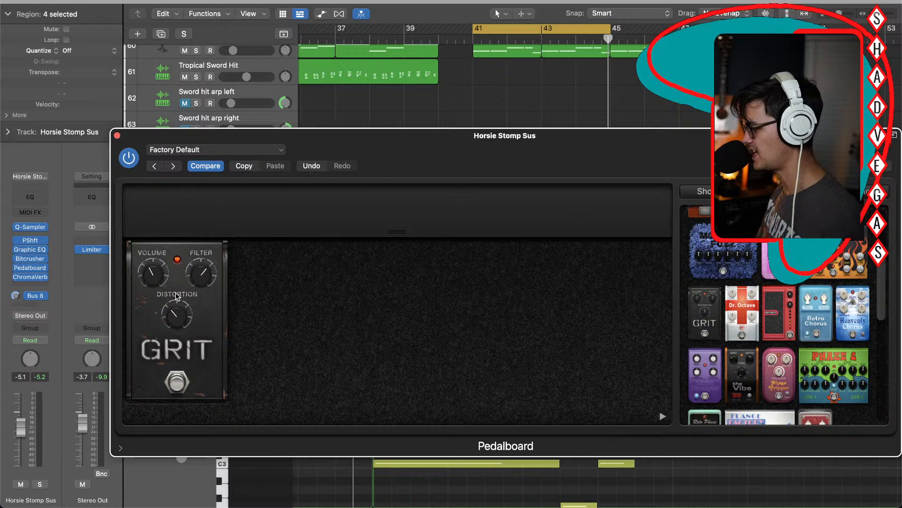
mouse_move(201, 272)
left_mouse_down()
mouse_move(201, 263)
mouse_move(199, 273)
left_mouse_up()
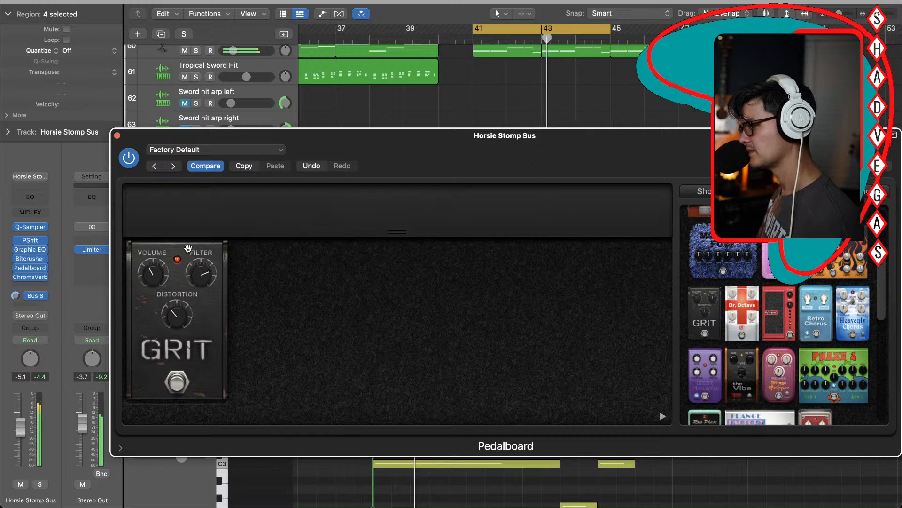
left_click(117, 135)
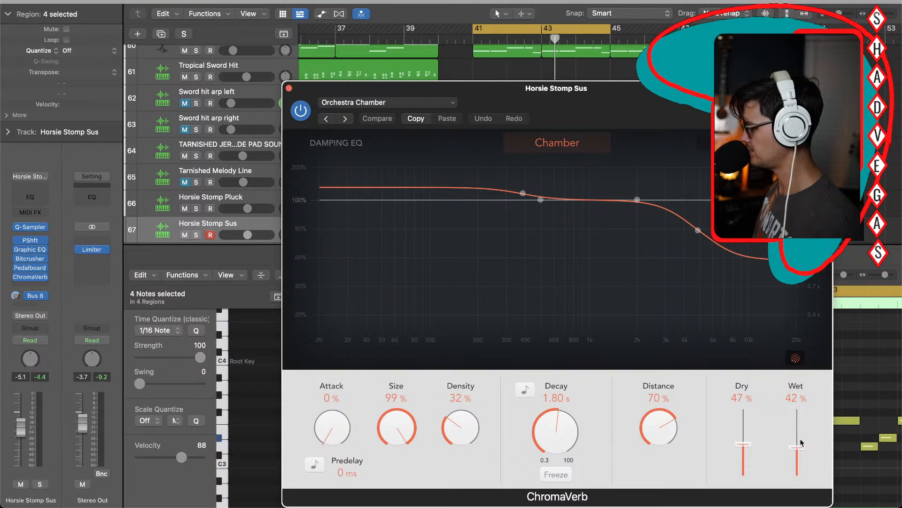
Step: Lower the ChromaVerb wet level to 29 % on the Horsie Stomp Sus track
left_click_drag(801, 450, 800, 457)
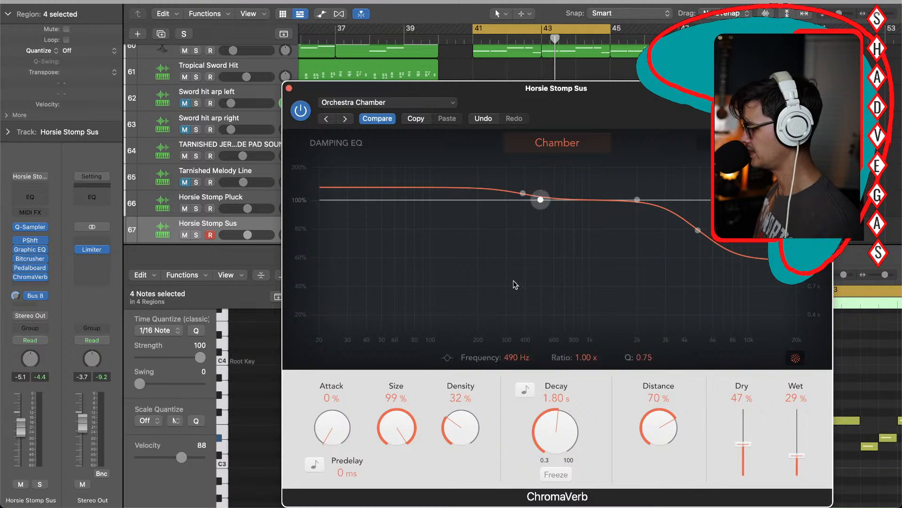
left_click(289, 89)
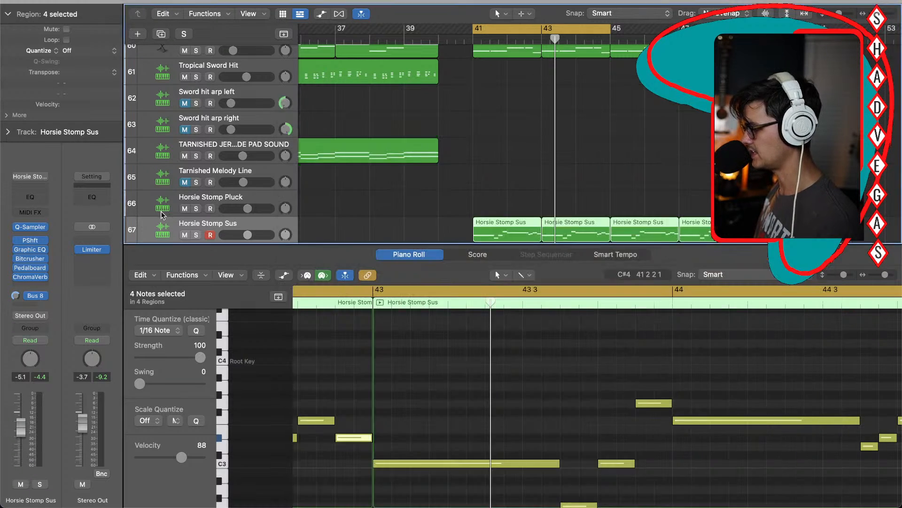
Step: Insert a stereo Tape Delay after ChromaVerb on the Horsie Stomp Sus track, keeping its default settings
left_click(42, 286)
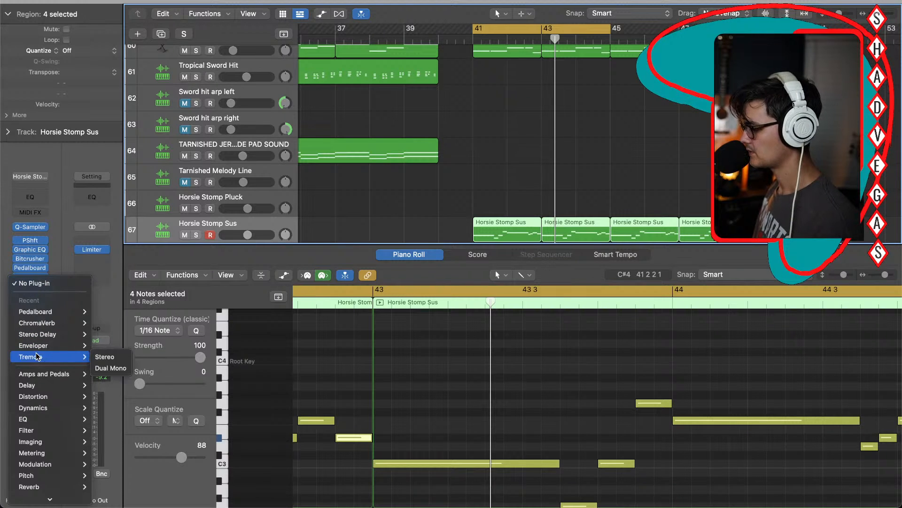
mouse_move(37, 384)
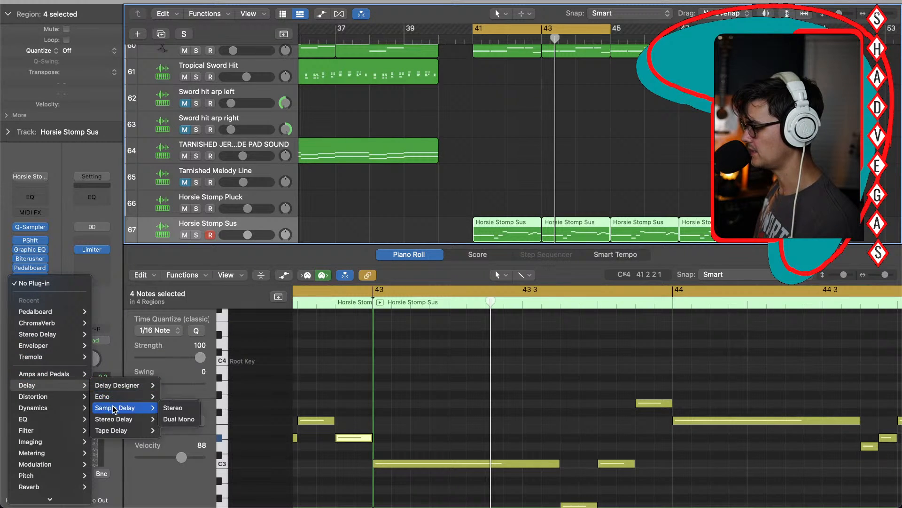
mouse_move(123, 431)
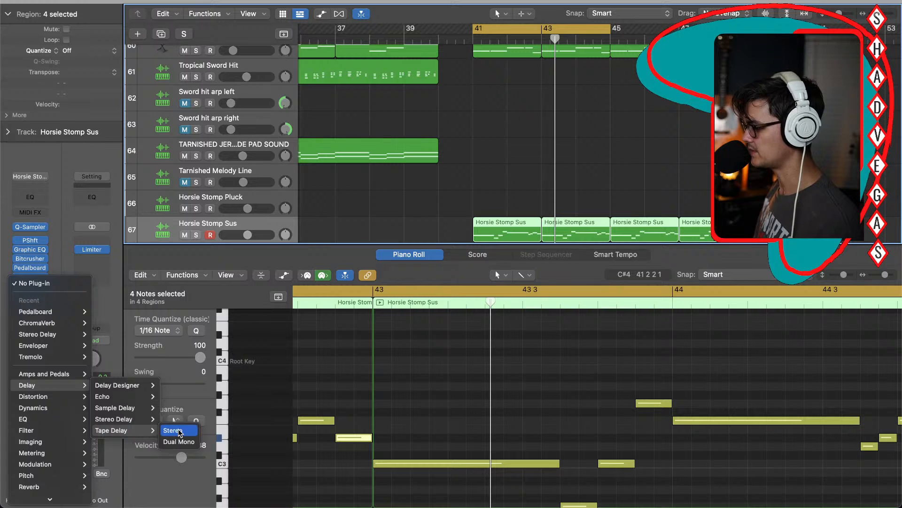
left_click(179, 430)
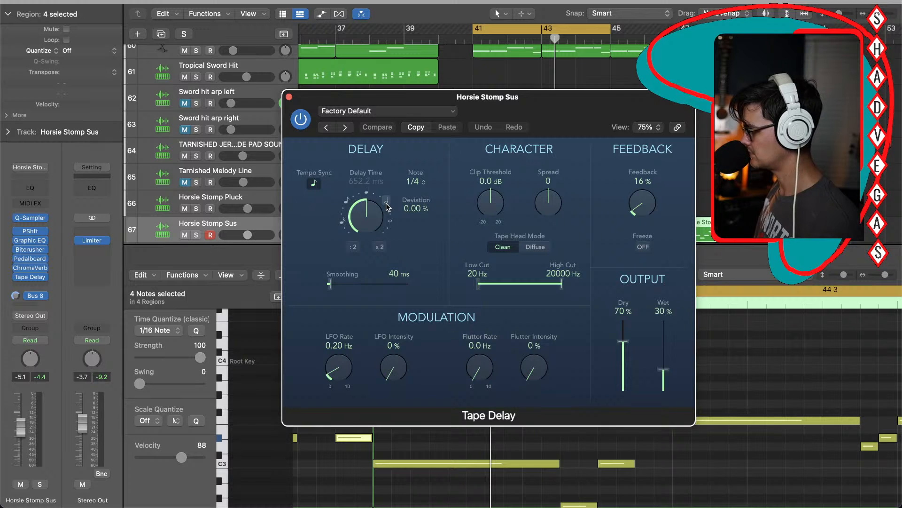
left_click(289, 97)
Step: Play the looped section with the new effects chain and hide the Piano Roll to view more tracks
key("space")
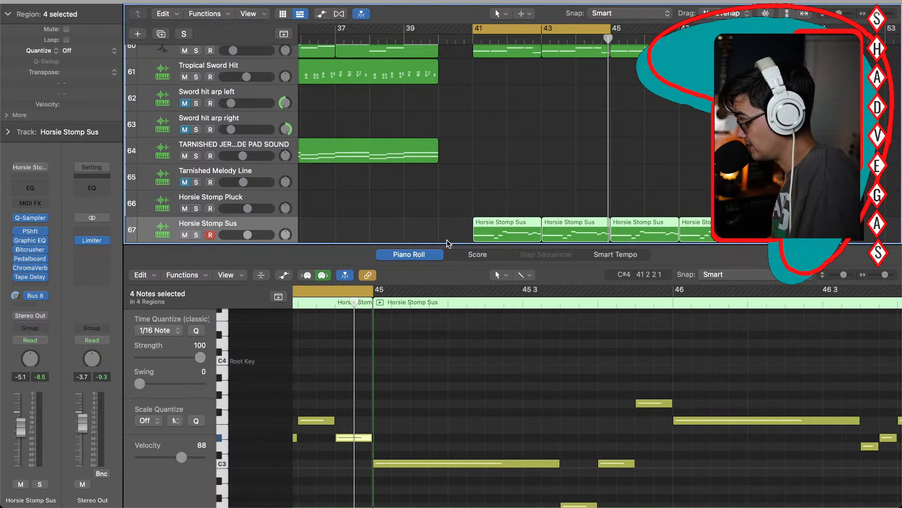
key("p")
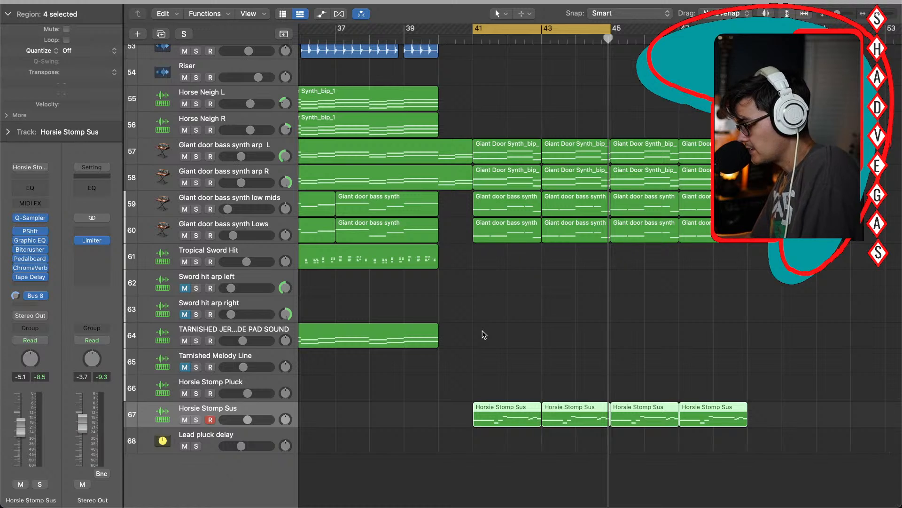
Step: Turn off the cycle loop and delete the first two Horsie Stomp Sus regions, between bars 41 and 45
key("c")
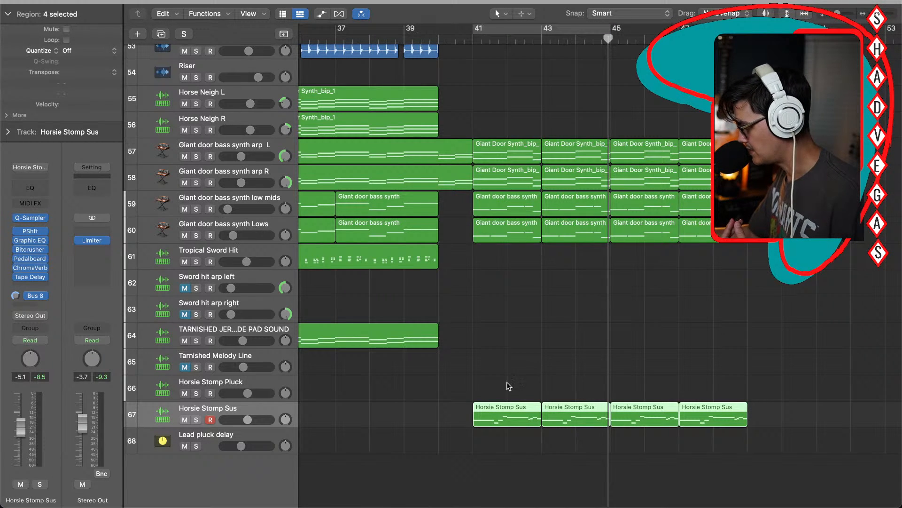
left_click_drag(506, 382, 545, 417)
key("Delete")
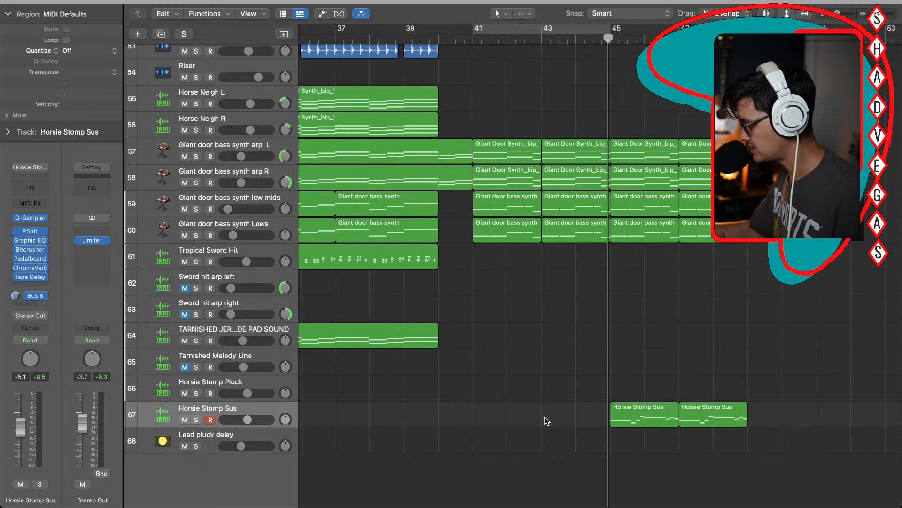
Step: Play the arrangement from about bar 38 through the new section to hear the transition
scroll(496, 306, "up", 3)
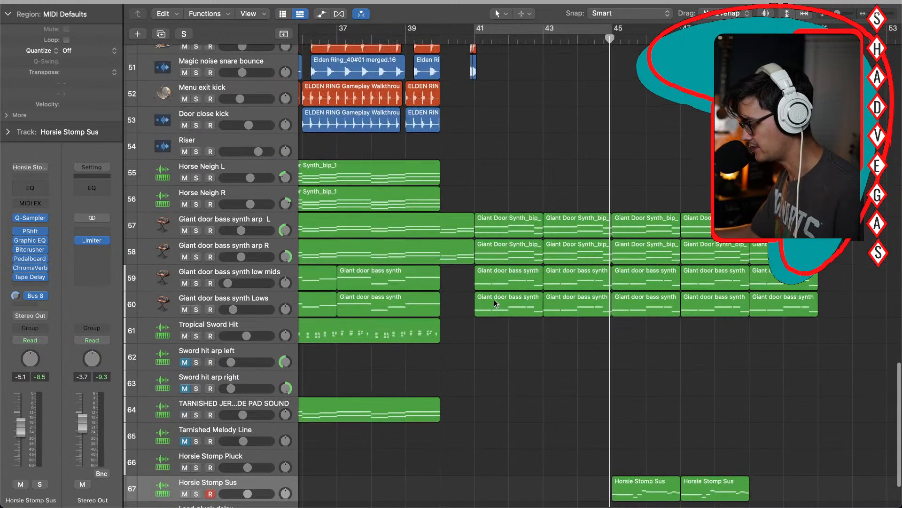
double_click(375, 40)
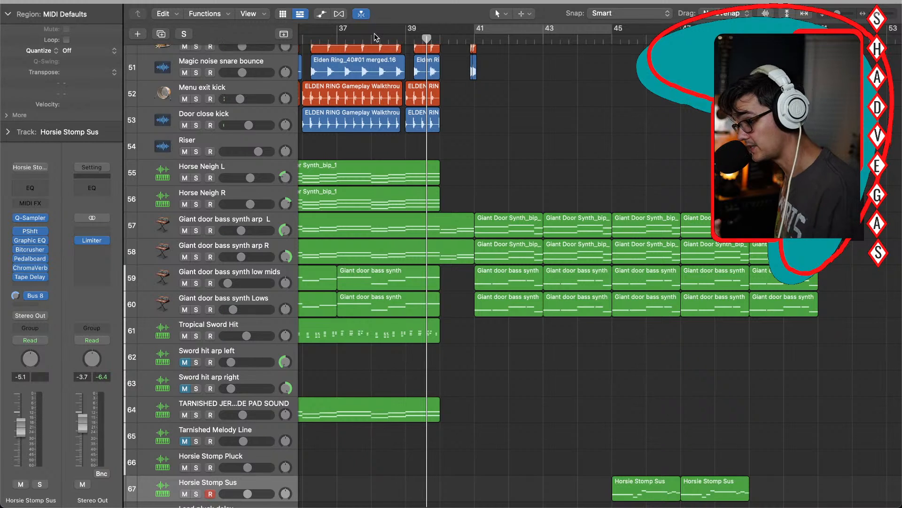
key("space")
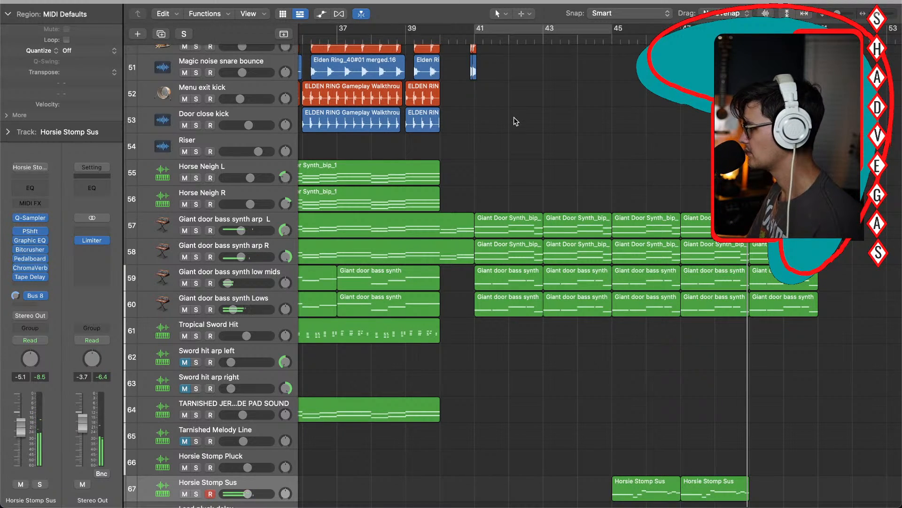
Step: Copy the snare fill before bar 41 to bar 48 on the Sword Swing Snare and Magic noise snare bounce tracks
scroll(514, 118, "up", 3)
left_click_drag(486, 121, 464, 147)
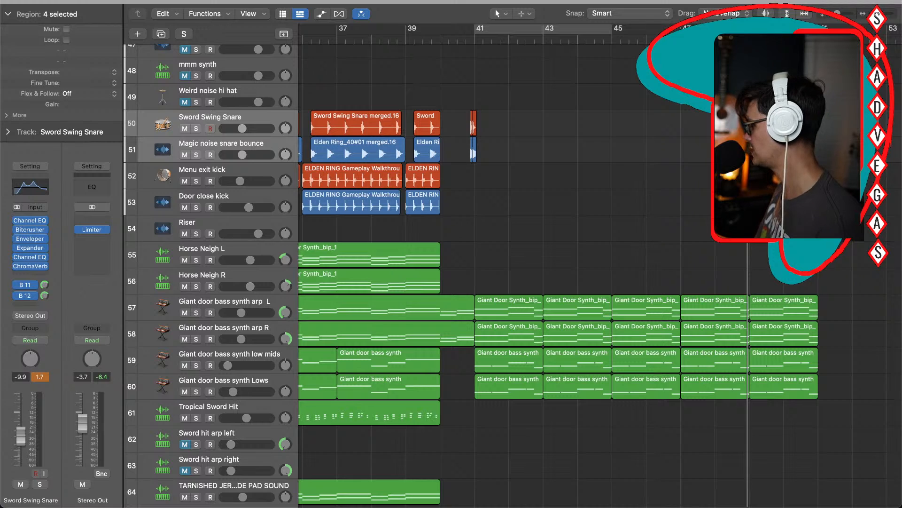
scroll(740, 141, "up", 5)
scroll(517, 263, "left", 10)
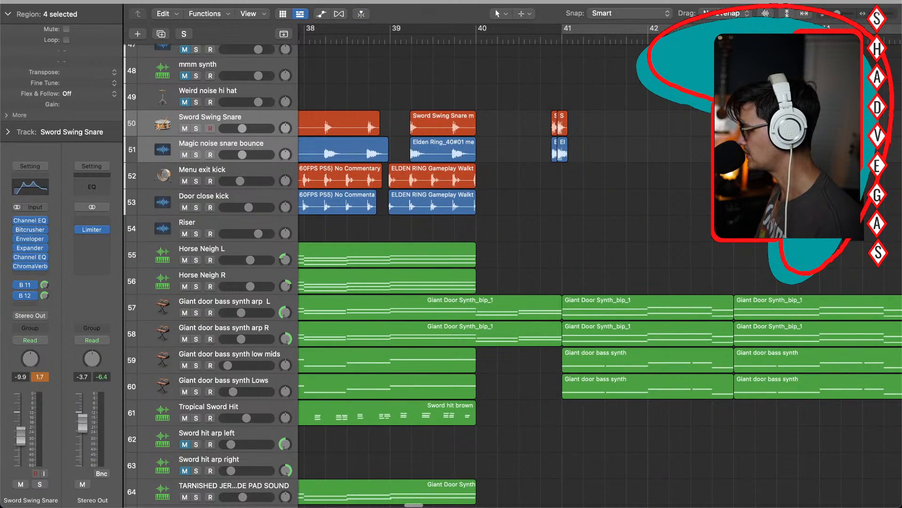
scroll(517, 263, "right", 10)
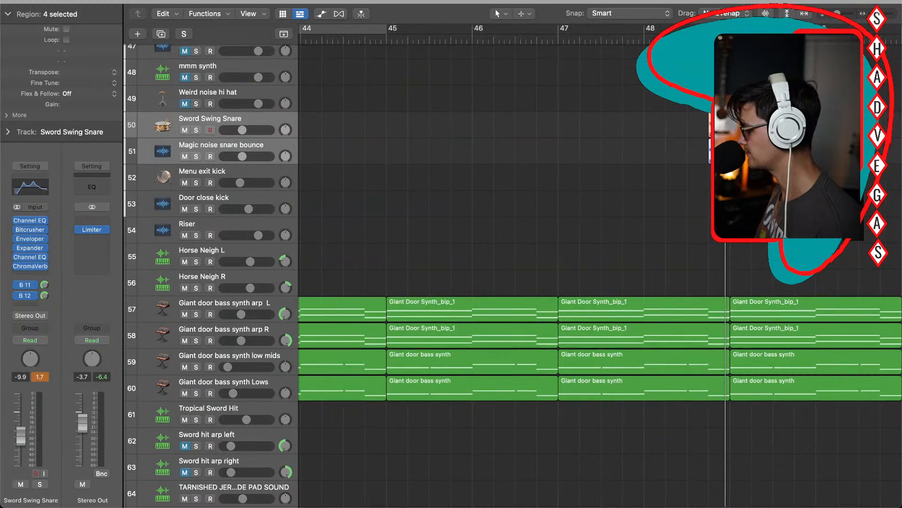
scroll(698, 263, "up", 10)
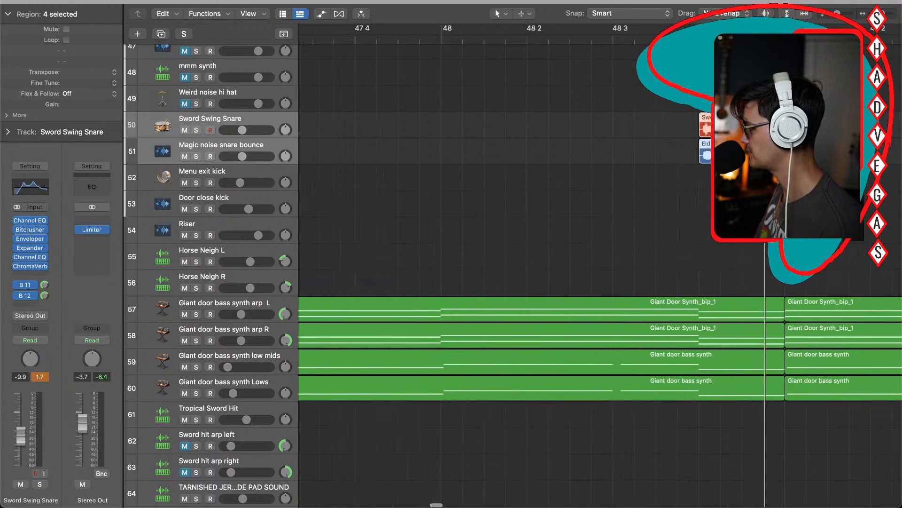
Step: Shift the copied snare fill half a beat later to lead into bar 49, and play it from just before bar 47
left_click_drag(640, 98, 672, 172)
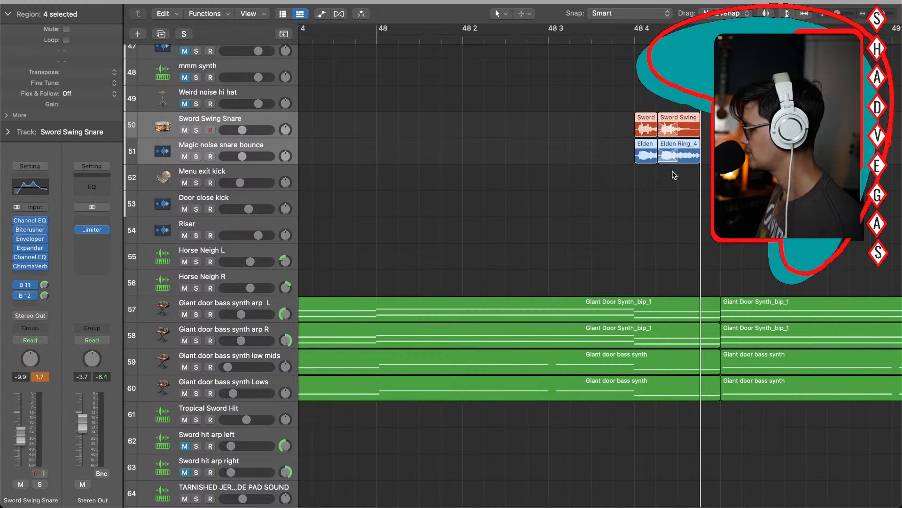
left_click_drag(650, 126, 693, 128)
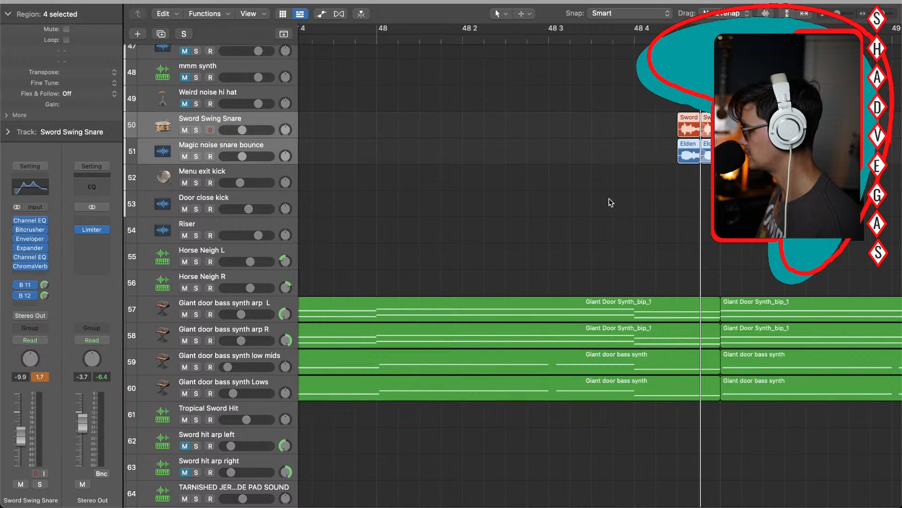
scroll(610, 201, "down", 5)
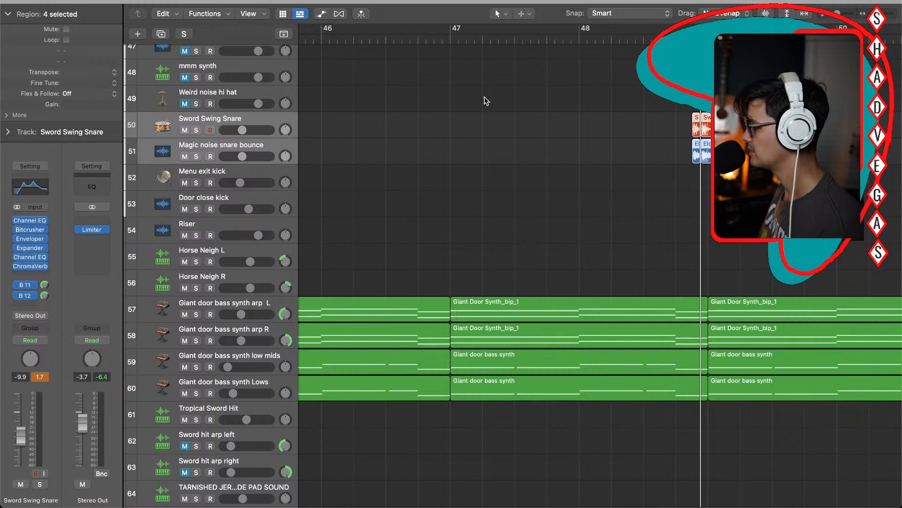
left_click(432, 41)
key("space")
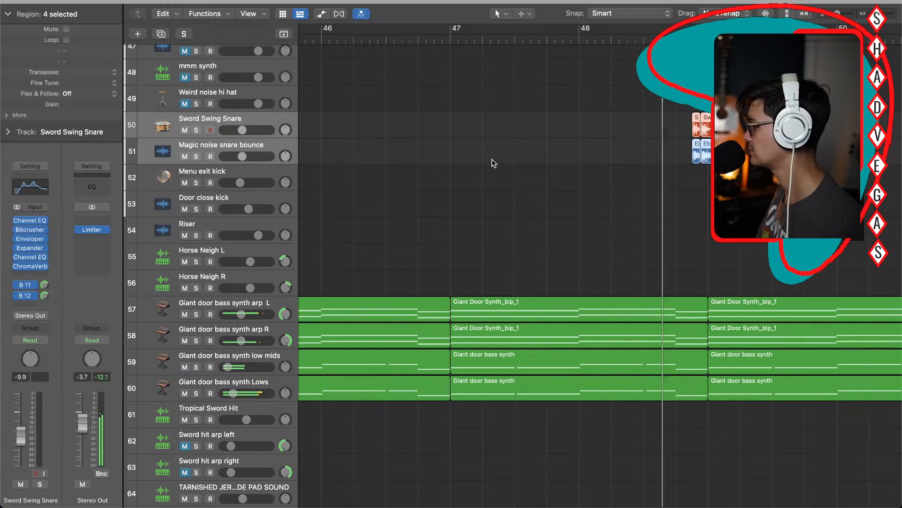
Step: Copy the bar 39 regions on the two snare and two kick tracks to just before bar 41
scroll(523, 334, "left", 10)
scroll(524, 333, "left", 5)
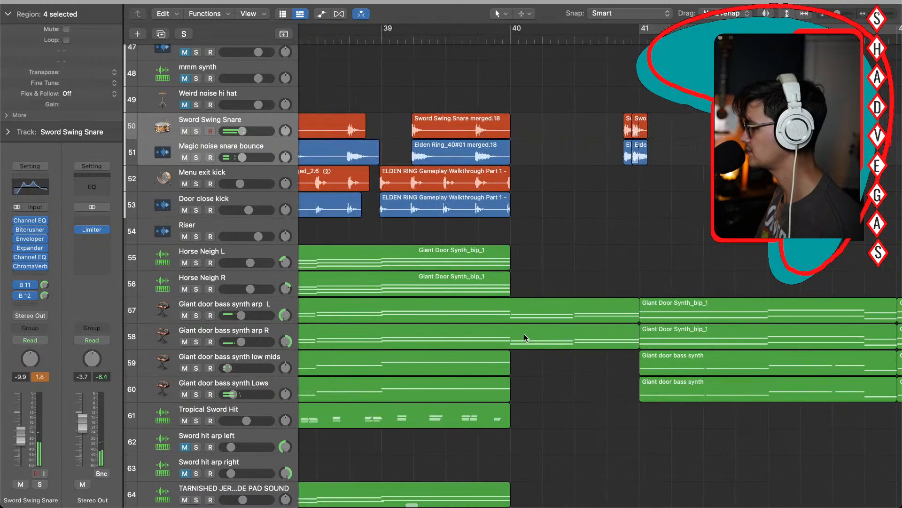
scroll(532, 129, "left", 2)
left_click_drag(583, 122, 472, 204)
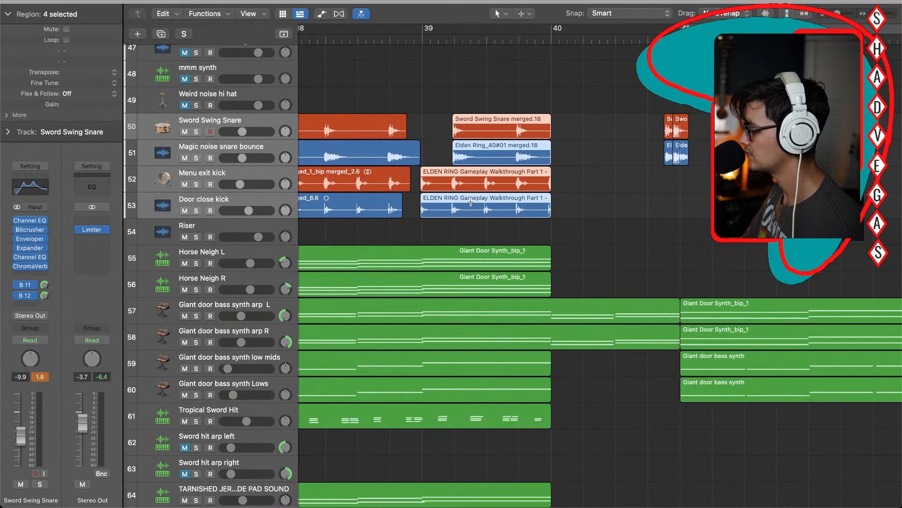
scroll(475, 197, "up", 5)
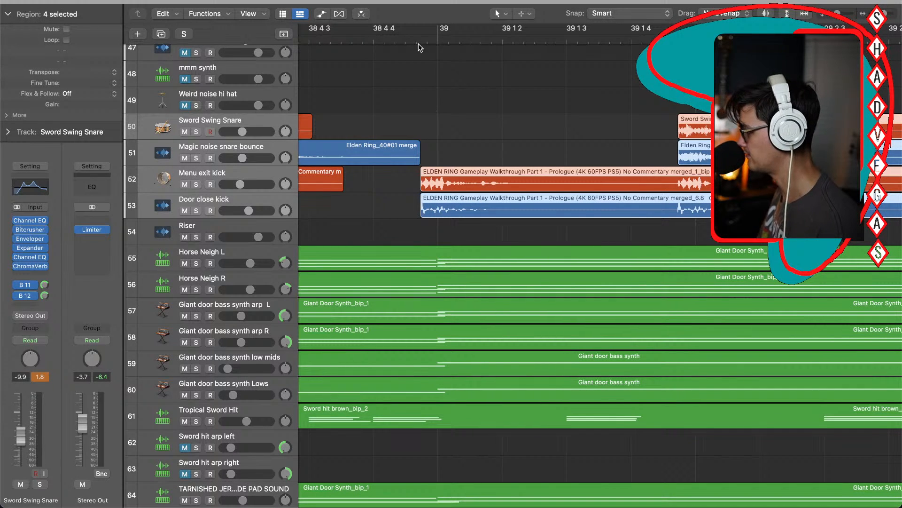
scroll(463, 162, "right", 10)
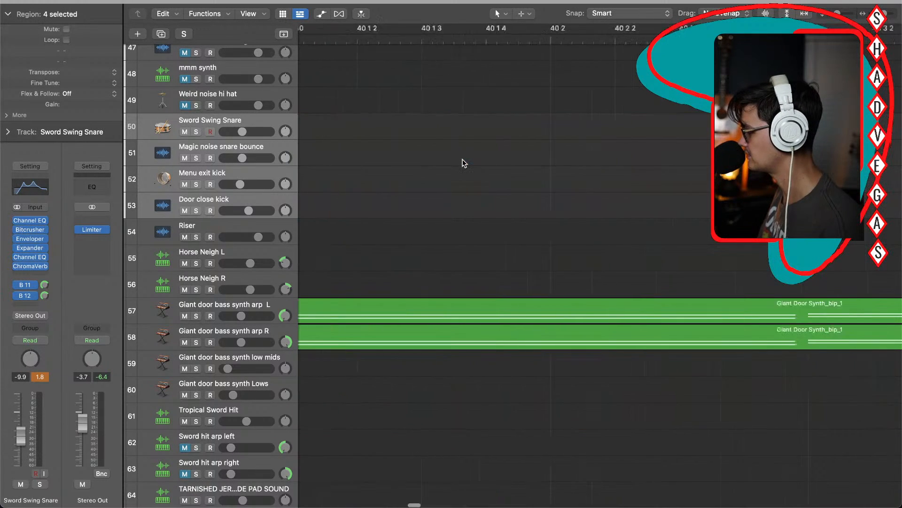
scroll(463, 162, "right", 2)
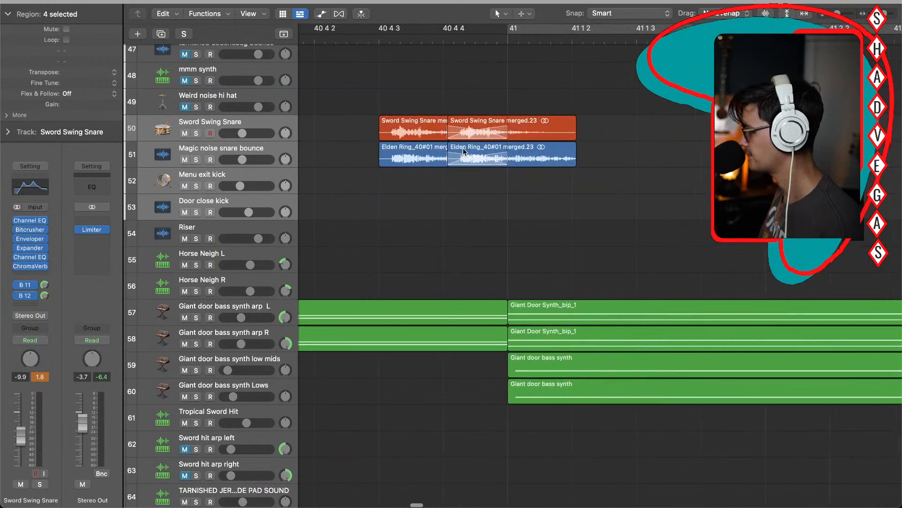
left_click(485, 41)
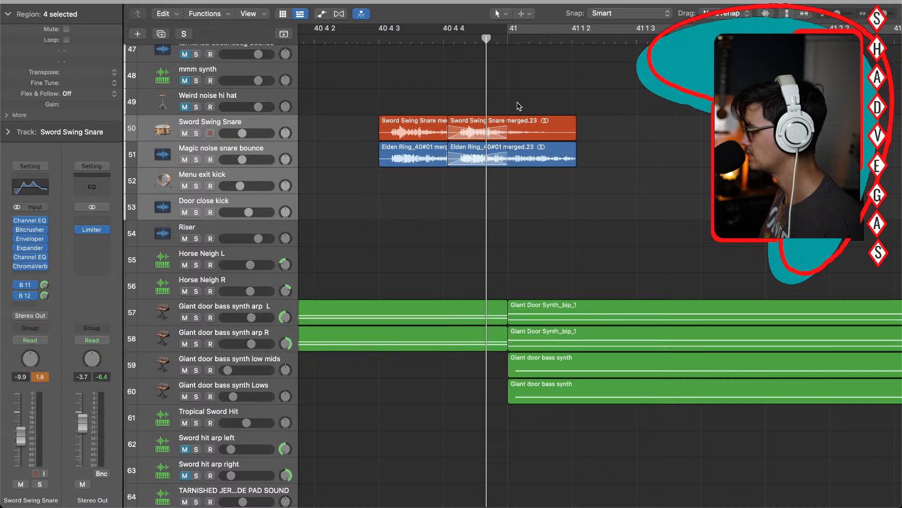
key("space")
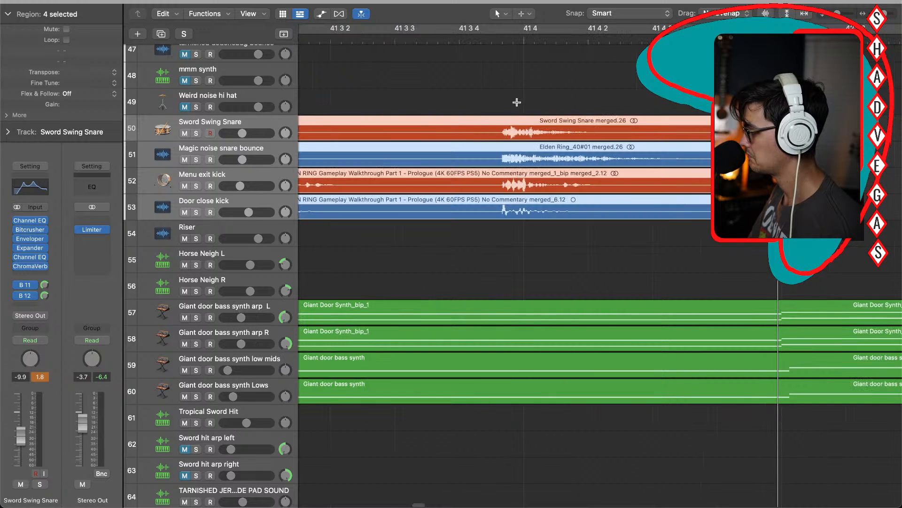
Step: Play the copied drum regions from bar 41 against the bass synths
scroll(517, 100, "left", 14)
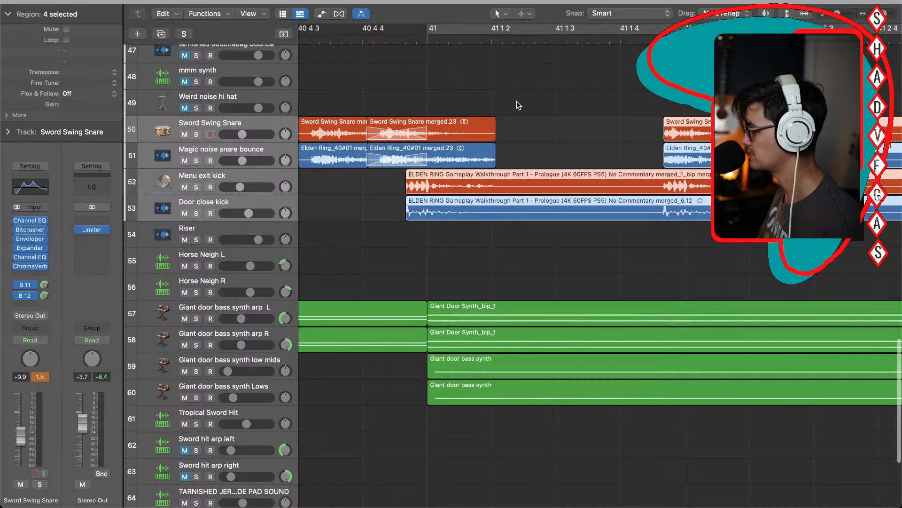
key("super+Left")
key("super+Left")
key("super+Left")
key("super+Left")
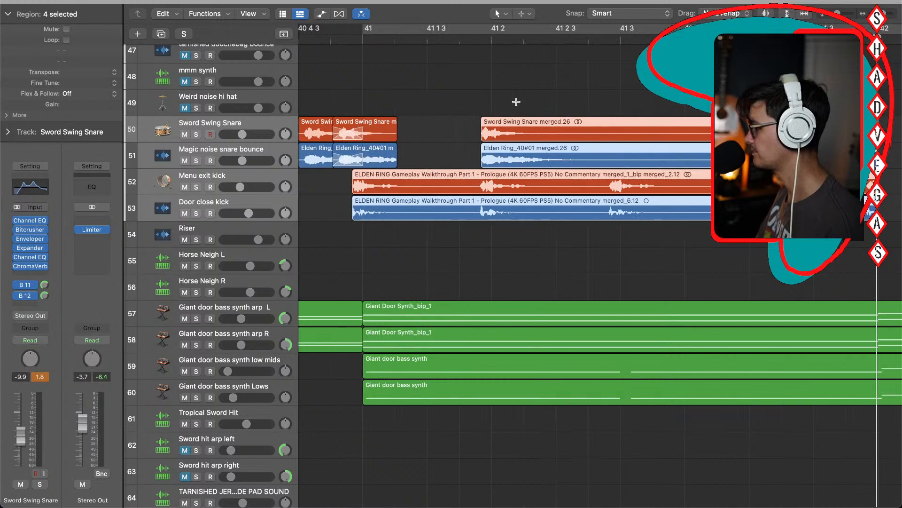
left_click(362, 34)
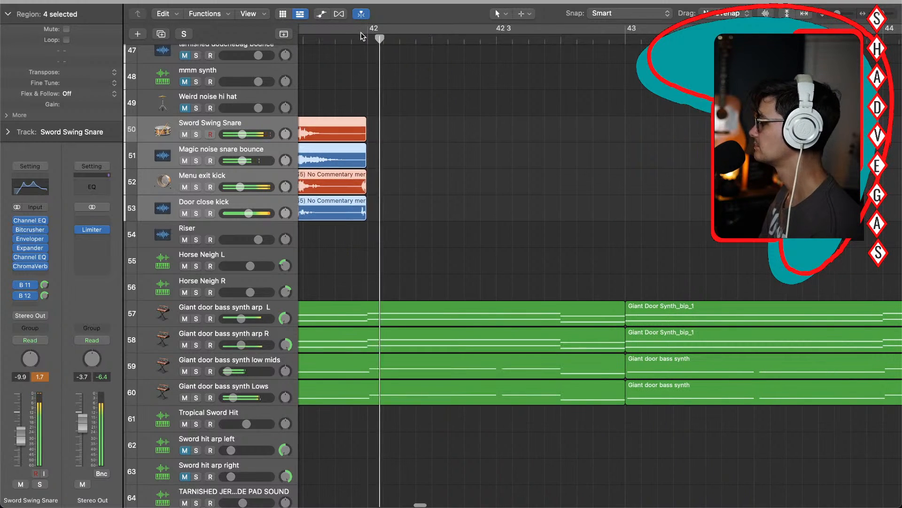
key("space")
Step: Paste another copy of the four drum regions at bar 42, directly after the first set
scroll(365, 178, "left", 8)
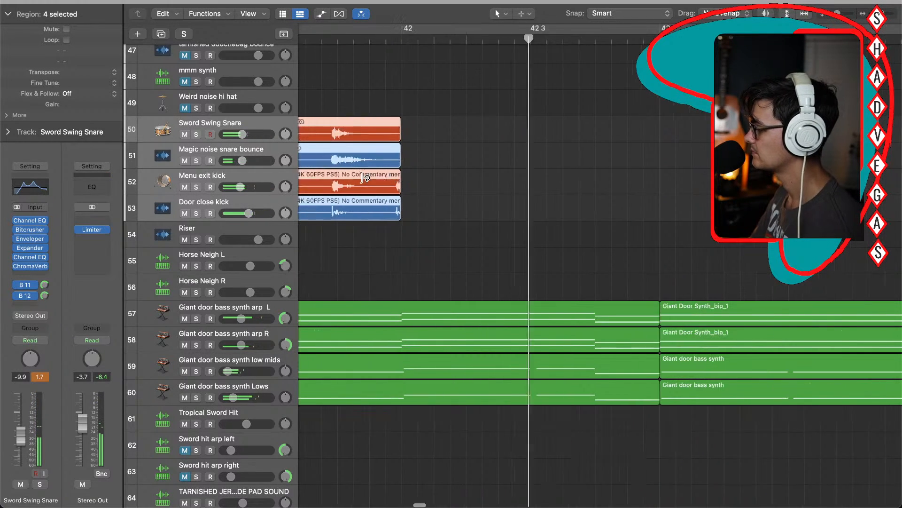
scroll(365, 178, "left", 2)
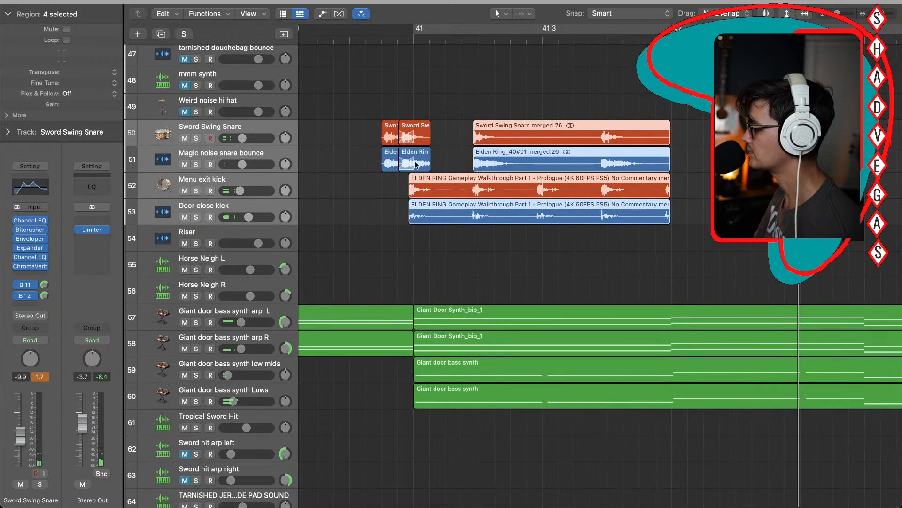
scroll(403, 108, "left", 1)
key("super+Left")
key("super+Left")
key("super+Left")
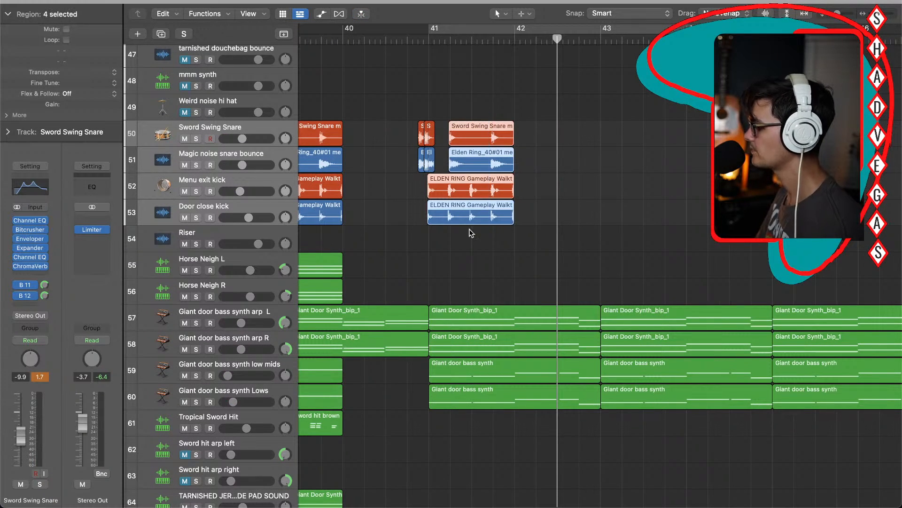
left_click(513, 40)
key("super+v")
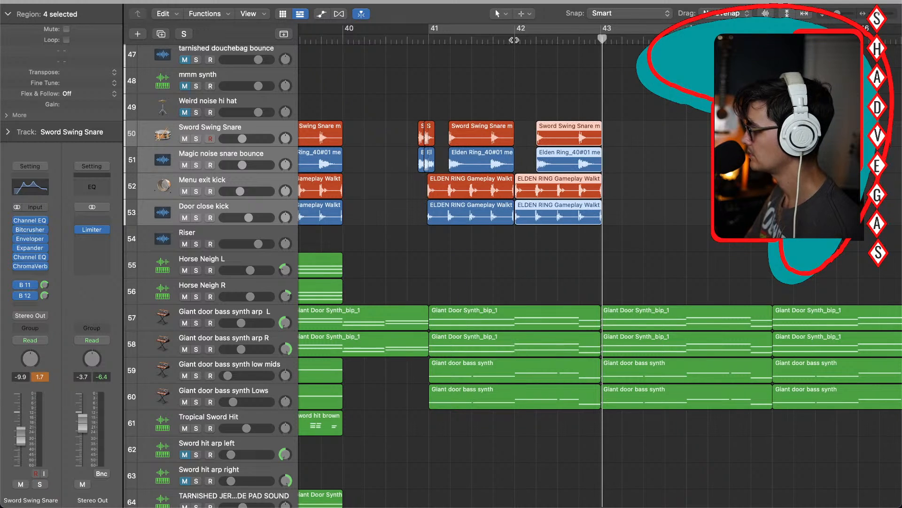
Step: Play the arrangement from about bar 40 through both sets of drum regions
right_click(367, 39)
left_click(366, 39)
left_click(354, 41)
key("space")
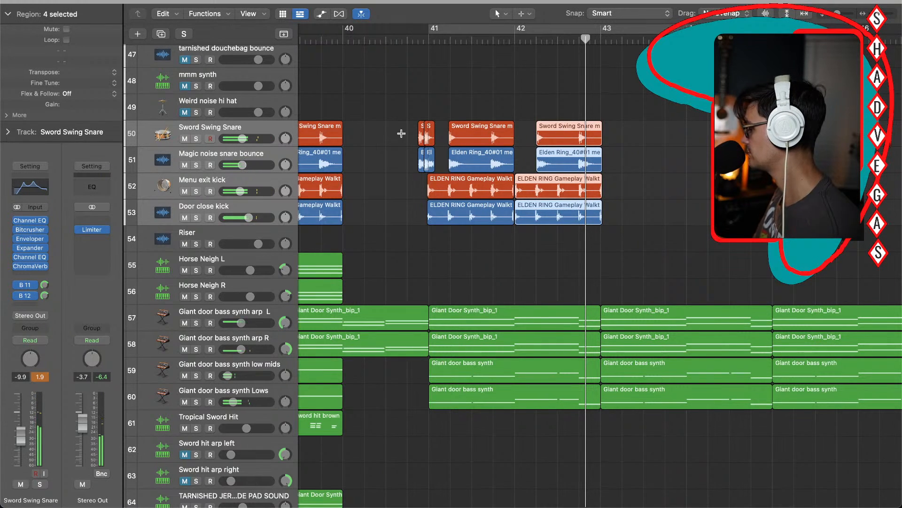
Step: Move the first set of four drum regions to start exactly on bar 41, and play from just before that bar
key("super+Right")
key("super+Right")
key("super+Right")
scroll(403, 137, "left", 5)
left_click_drag(424, 106, 434, 198)
scroll(432, 219, "left", 4)
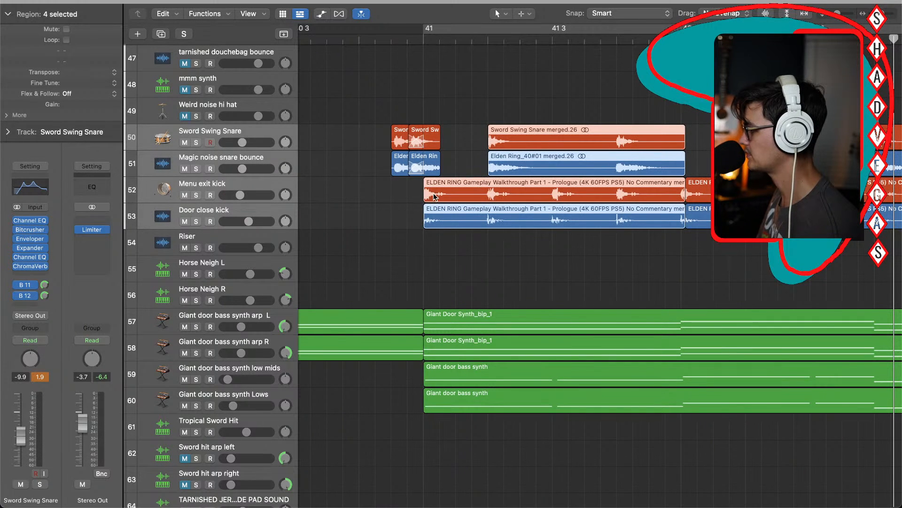
double_click(386, 40)
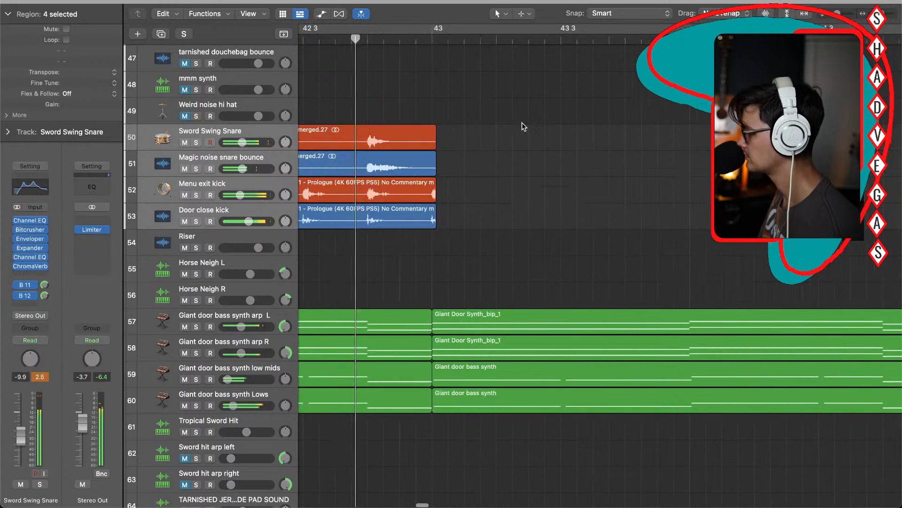
key("space")
Step: Select the four snare fill regions leading into bar 41 and play the drum section from bar 41
scroll(430, 186, "left", 10)
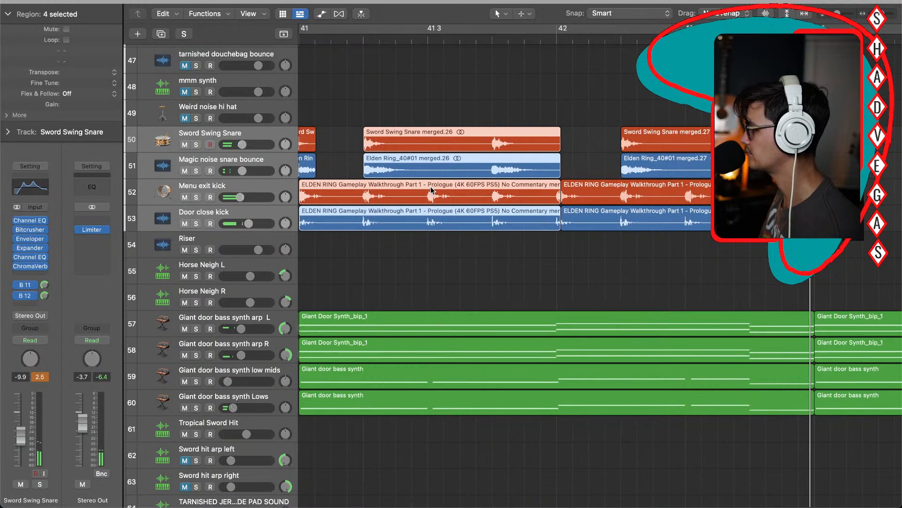
scroll(431, 186, "left", 4)
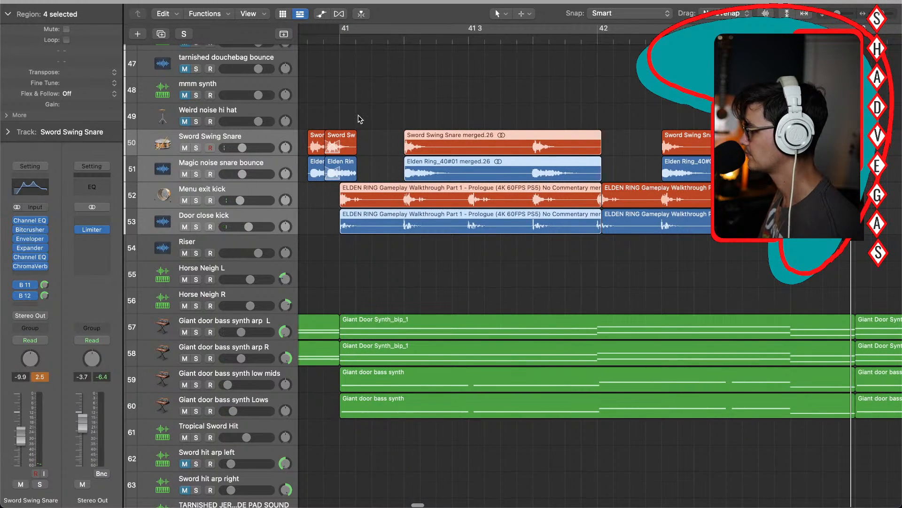
scroll(360, 119, "left", 2)
left_click_drag(368, 116, 349, 177)
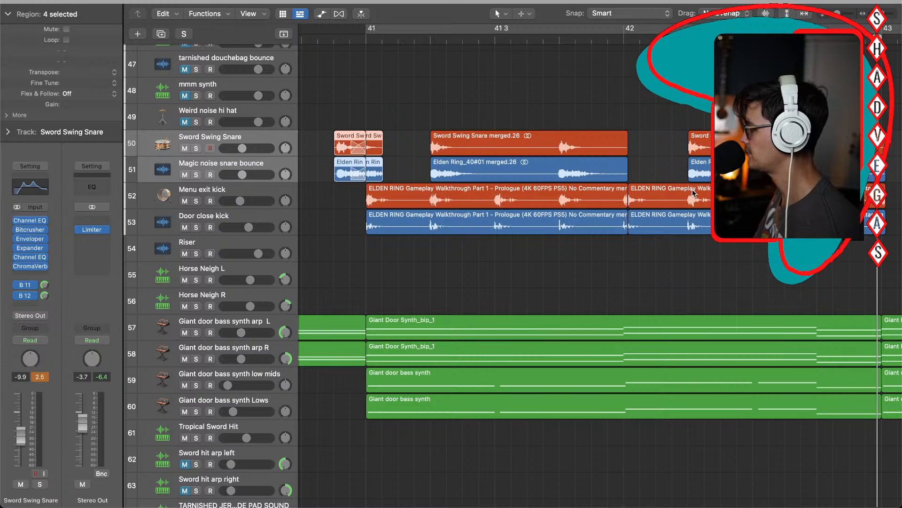
left_click(369, 40)
key("space")
scroll(450, 167, "right", 7)
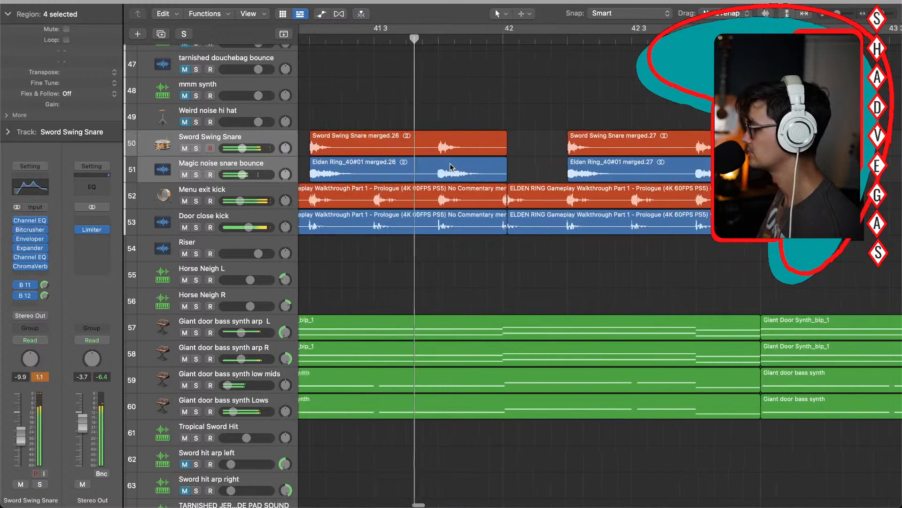
scroll(515, 258, "right", 6)
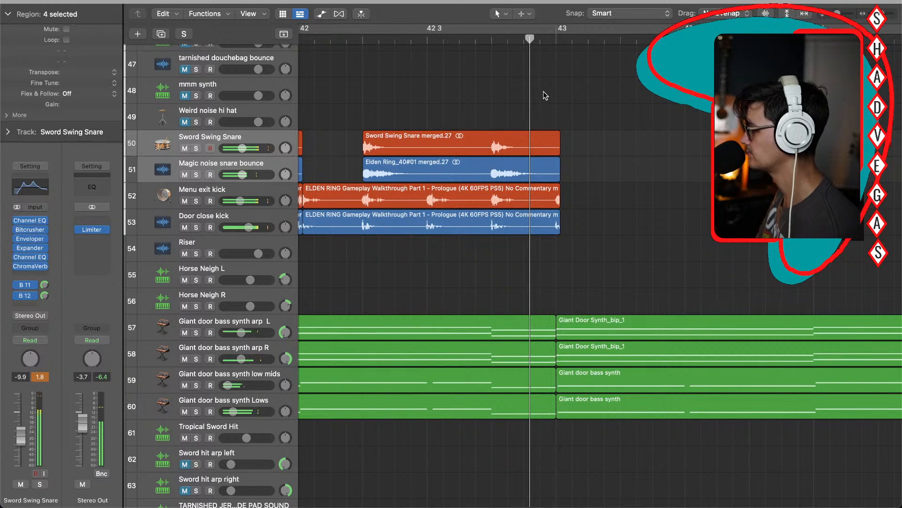
Step: Try pasting the four snare fill regions into the last beat before bar 43 and play them from bar 42
left_click(508, 40)
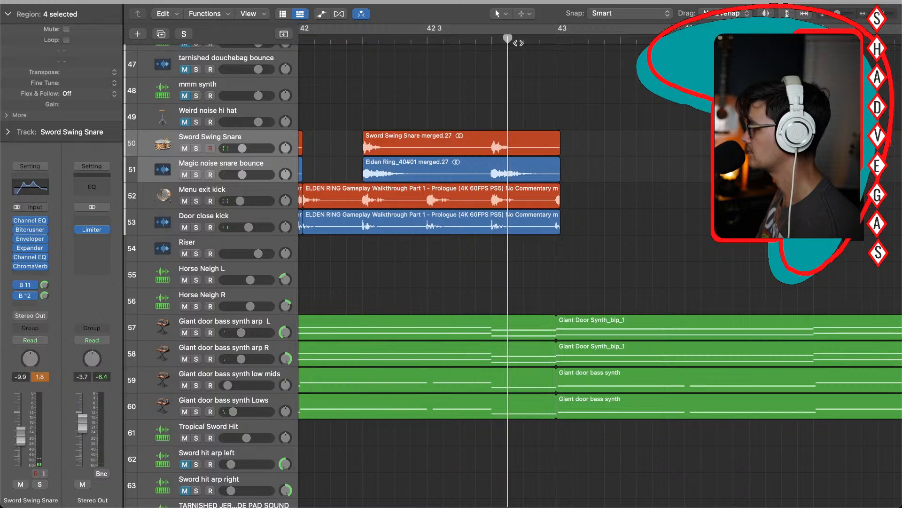
key("super+v")
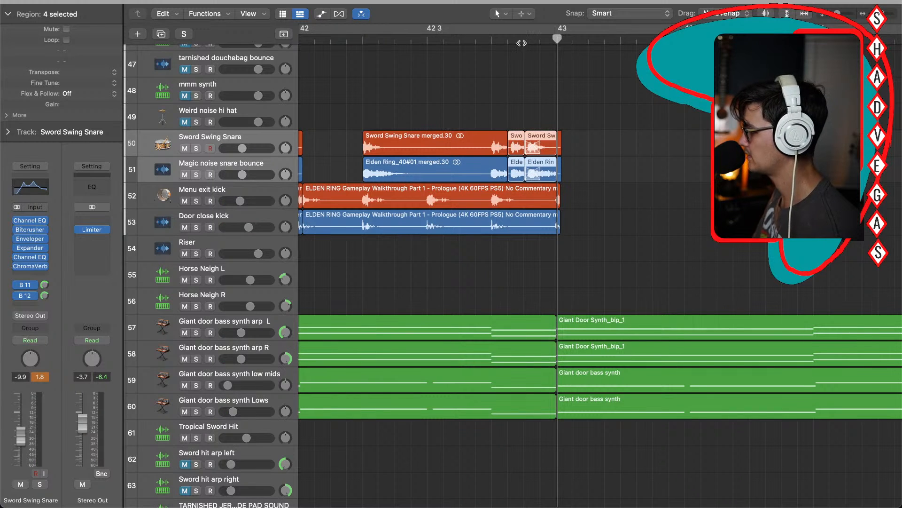
left_click(346, 41)
key("space")
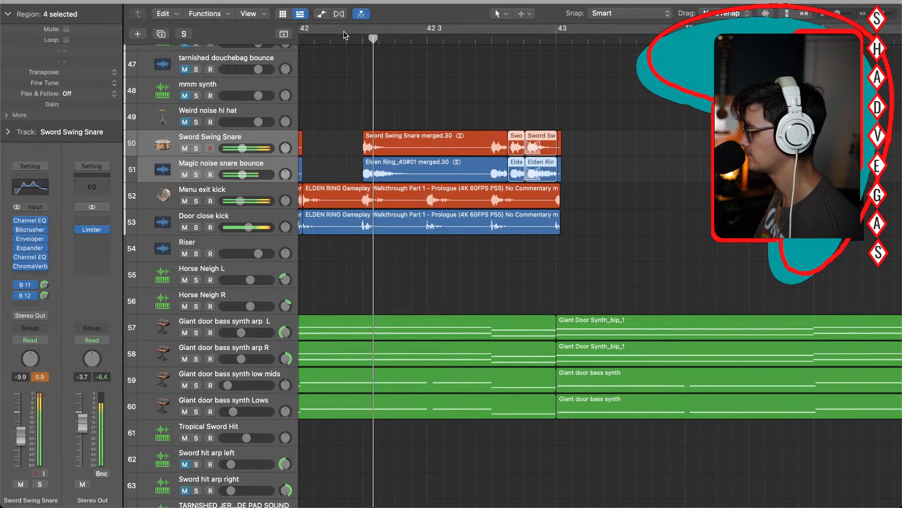
key("space")
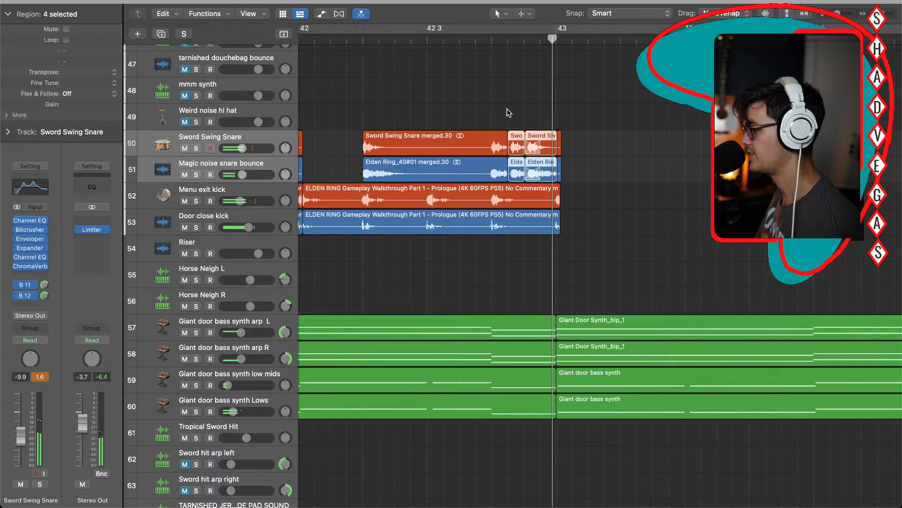
Step: Try moving the pasted snare fills slightly past bar 43, play the result, and undo both the move and the paste
left_click_drag(515, 136, 530, 137)
left_click(336, 41)
key("space")
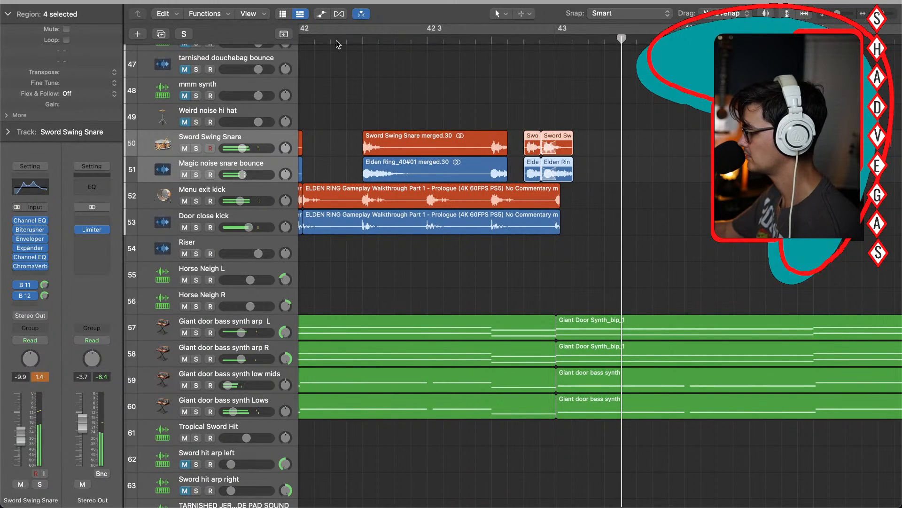
key("ctrl+z")
key("ctrl+z")
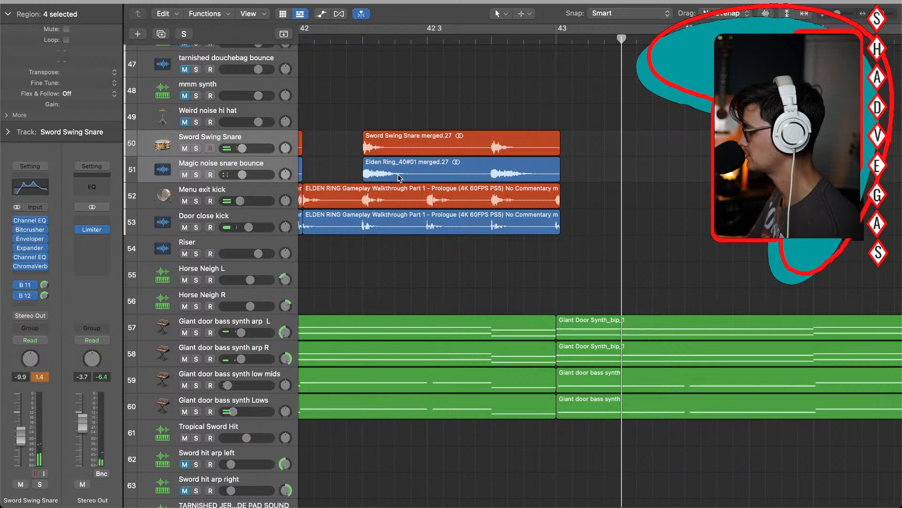
Step: Paste the four snare fill regions so they begin just before bar 43, and play the passage from bar 42
scroll(454, 136, "left", 2)
left_click(567, 41)
key("super+v")
key("space")
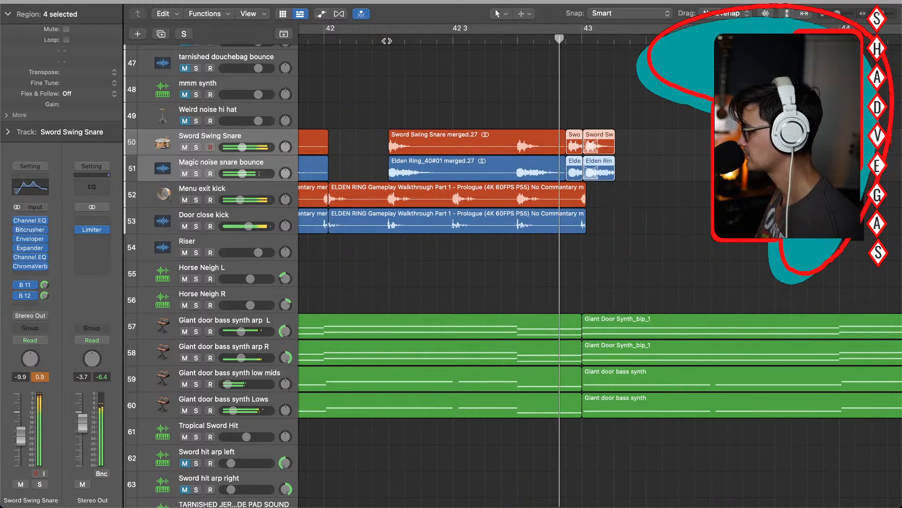
Step: Move the four pasted snare fill regions slightly earlier around bar 43 and play the passage from bar 42
left_click_drag(598, 117, 577, 176)
left_click_drag(572, 143, 558, 144)
left_click(370, 41)
key("space")
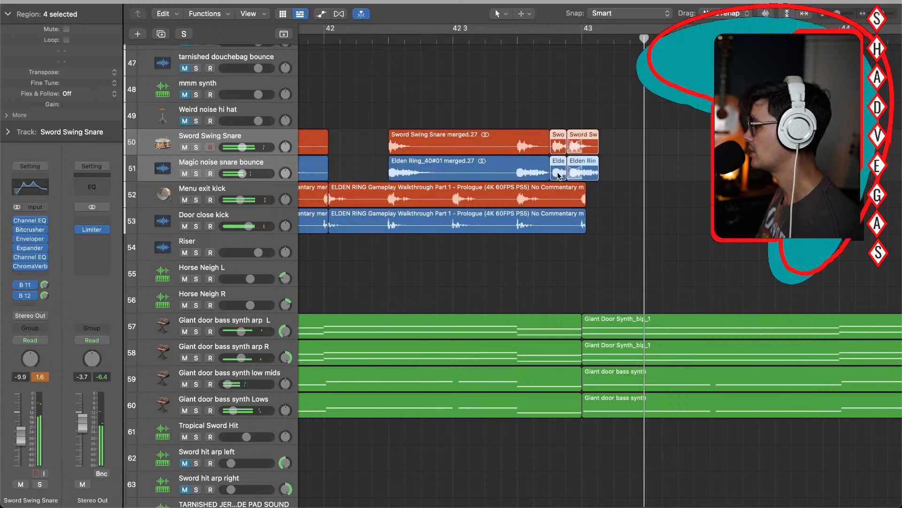
key("space")
Step: Copy the four snare and kick regions of bar 41 and paste them at bar 43
left_click_drag(553, 74, 467, 222)
scroll(625, 252, "right", 5)
left_click(615, 41)
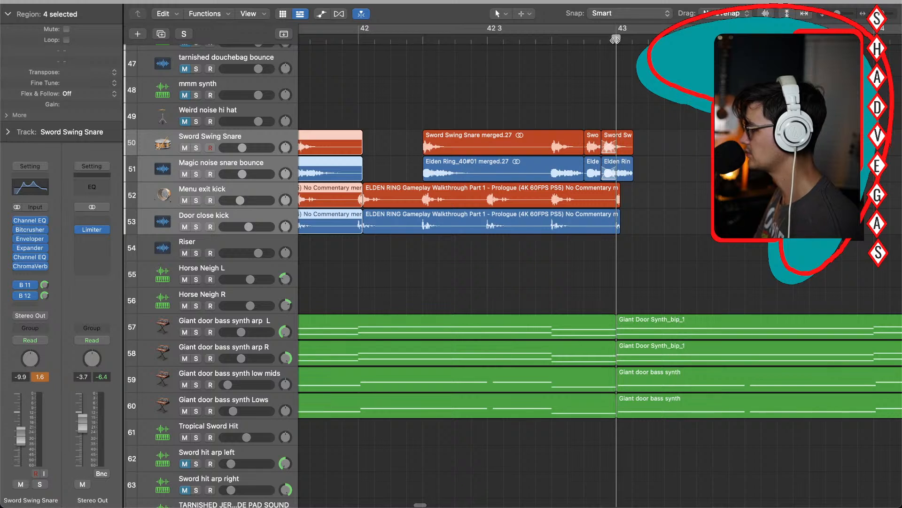
key("super+v")
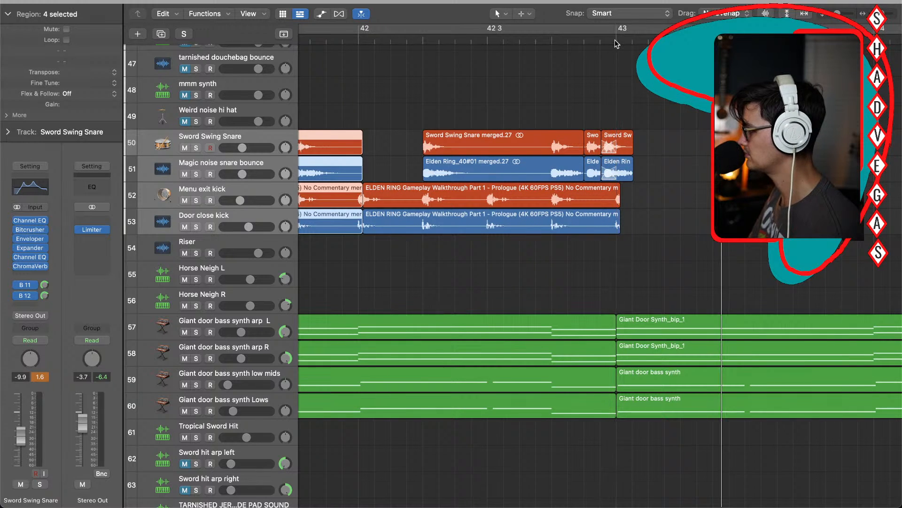
Step: Copy the eight drum regions of bar 42, including the snare fills, and paste them at bar 44
scroll(572, 181, "left", 4)
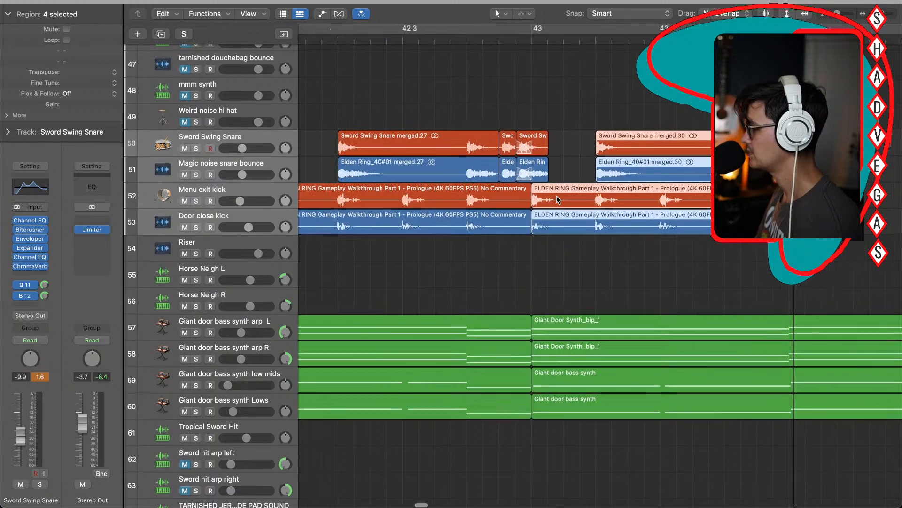
left_click_drag(407, 117, 623, 247)
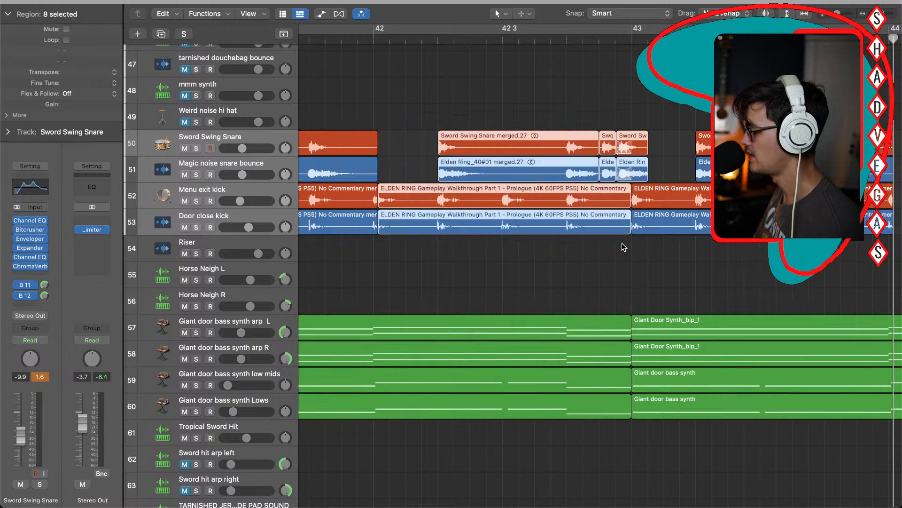
scroll(622, 242, "right", 6)
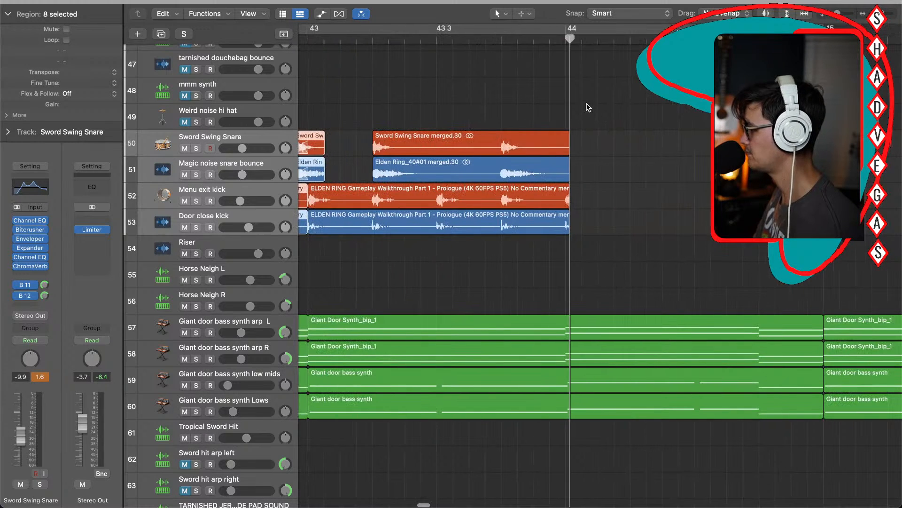
left_click(566, 42)
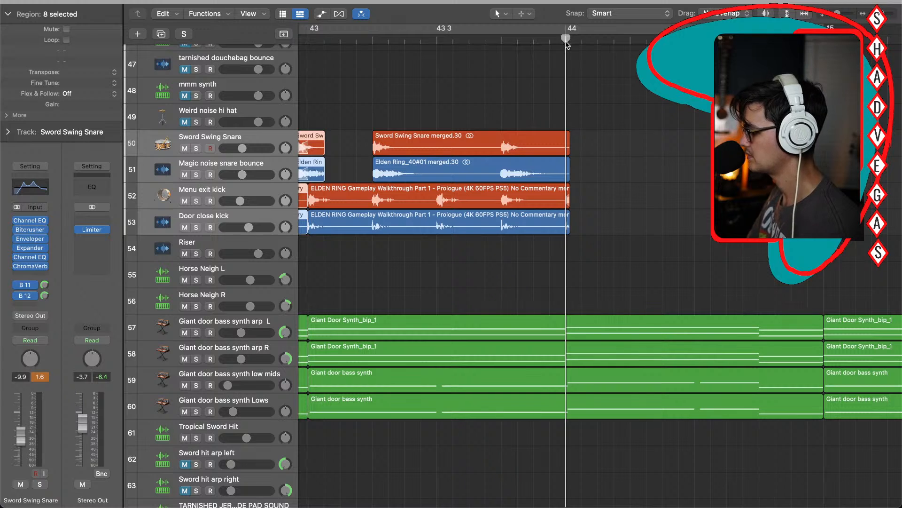
key("super+v")
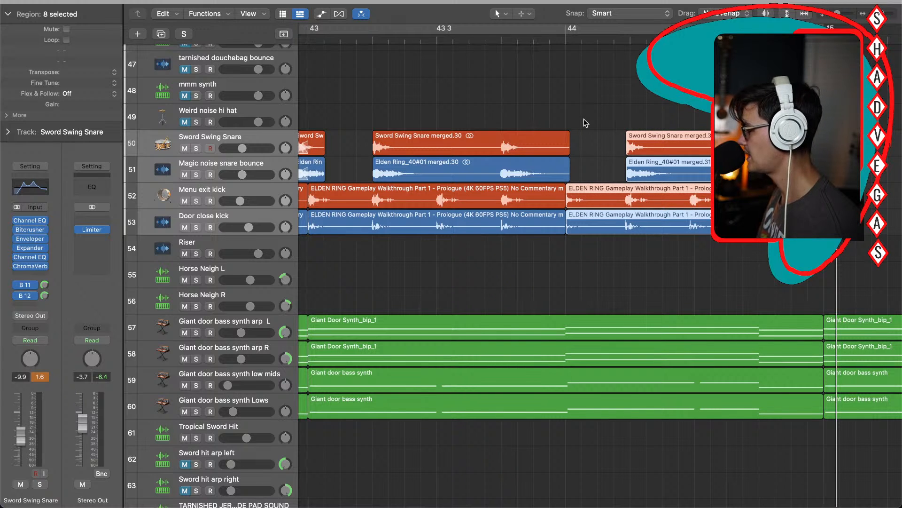
Step: Copy the twelve drum regions of bars 43 and 44 and paste them at bar 45
left_click_drag(721, 97, 431, 253)
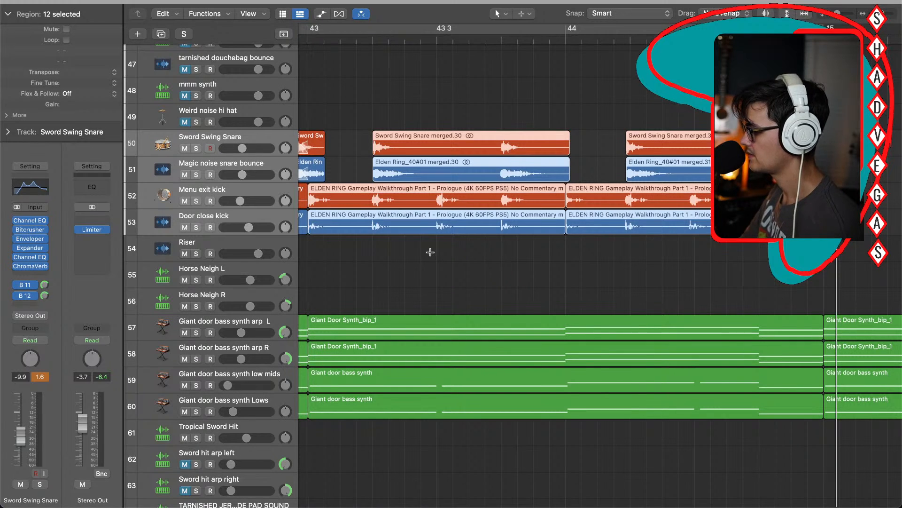
left_click(824, 41)
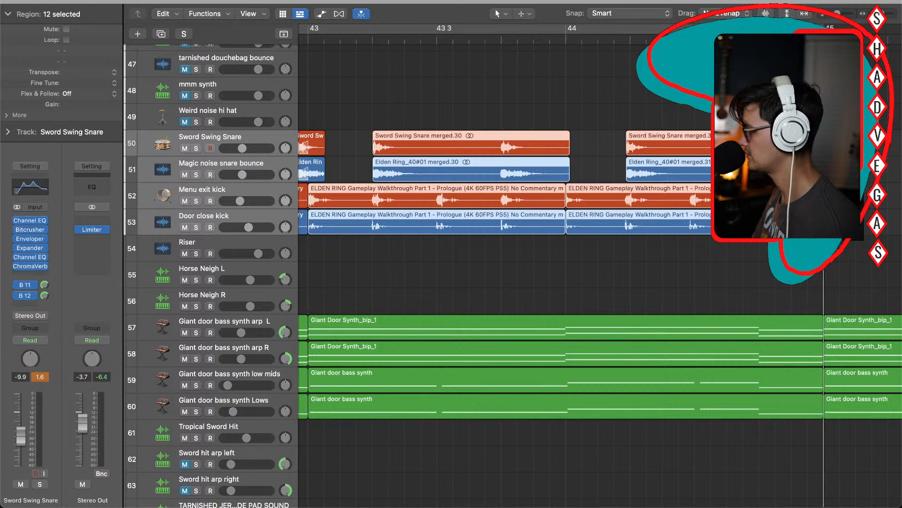
key("super+v")
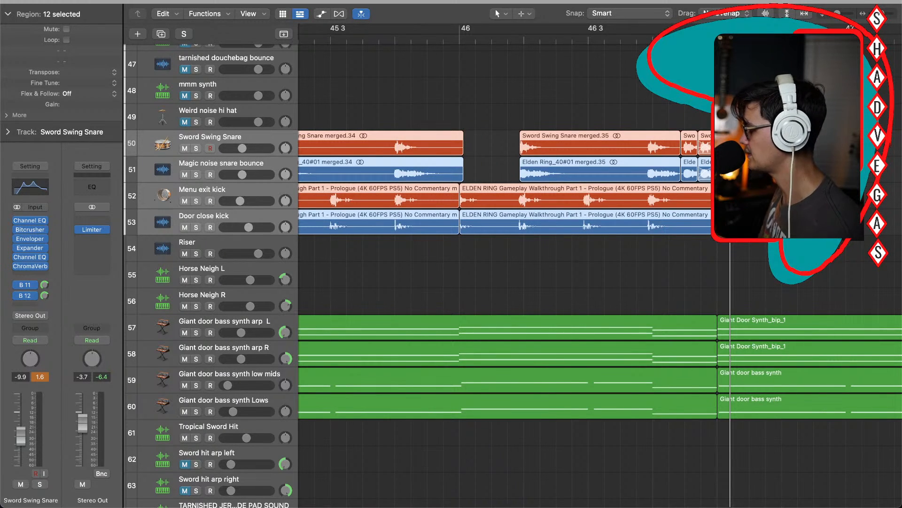
Step: Examine how the copied drums line up with the bass synth and Horsie Stomp Sus regions between bars 39 and 50
key("super+Left")
key("super+Left")
key("super+Left")
key("super+Left")
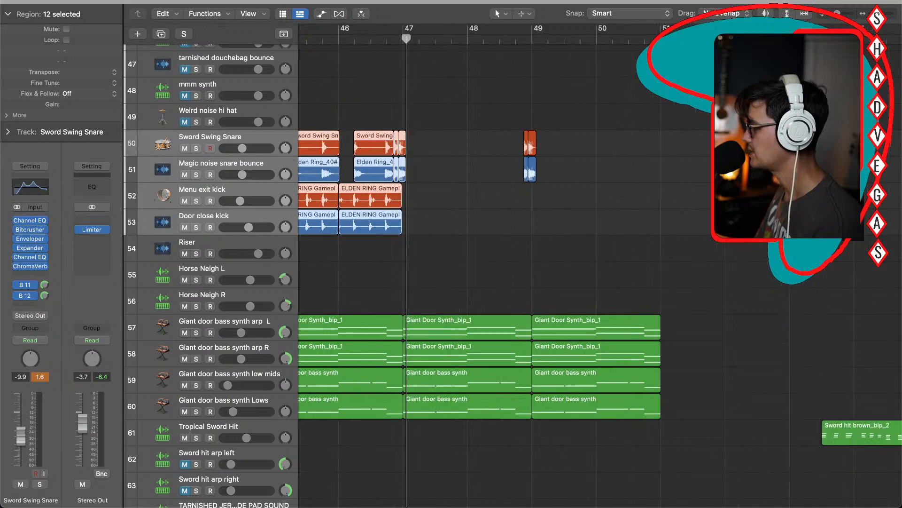
scroll(641, 257, "left", 10)
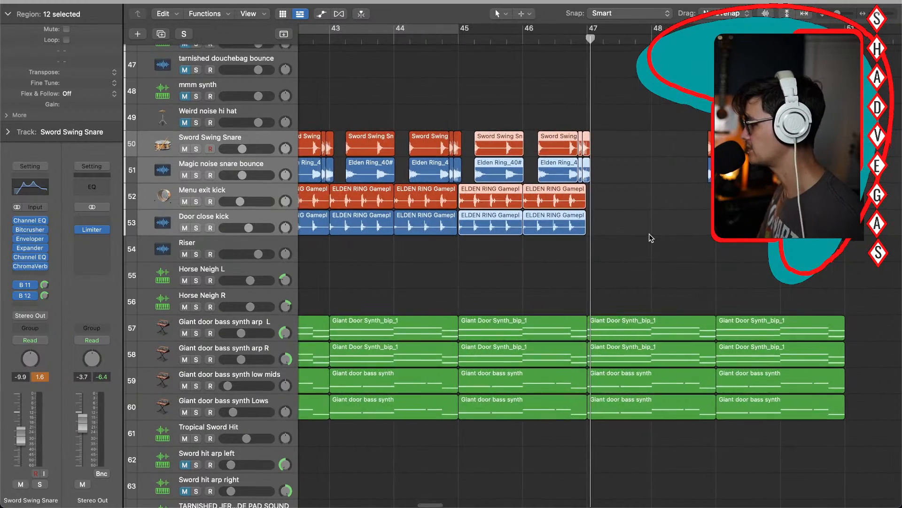
scroll(649, 233, "left", 12)
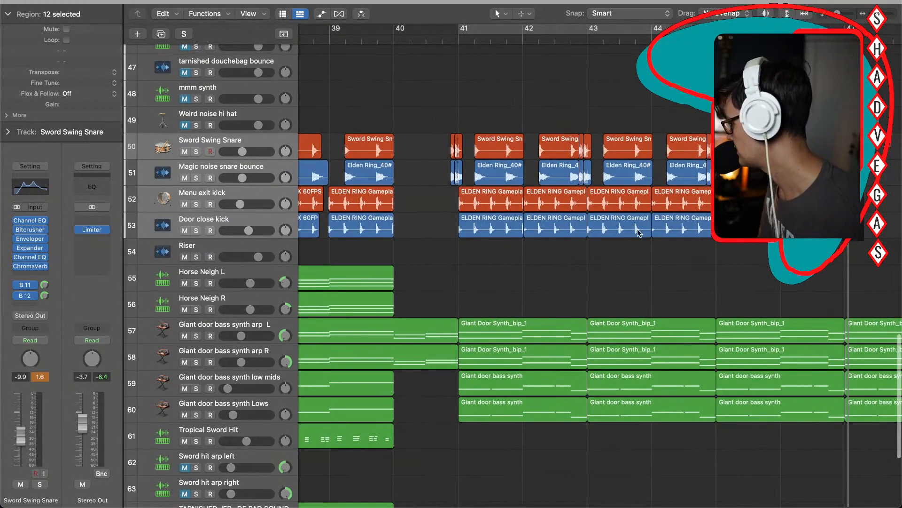
scroll(501, 224, "down", 5)
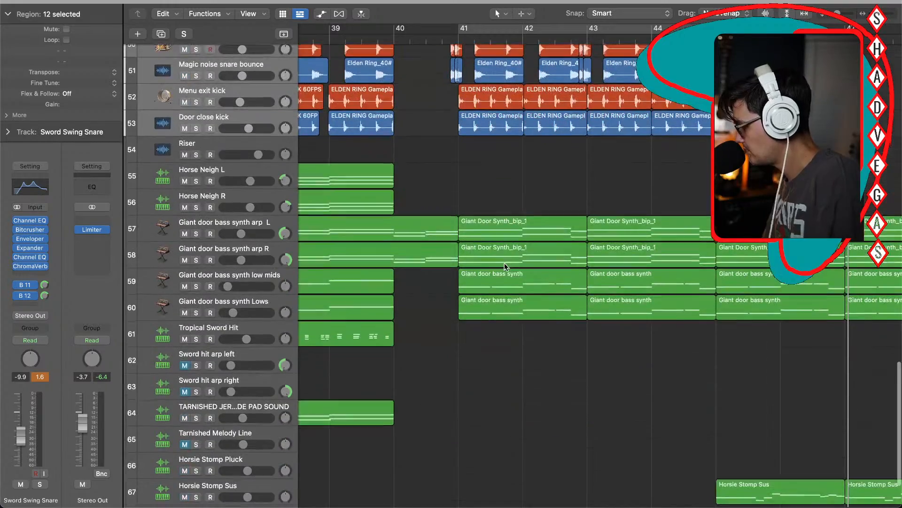
scroll(503, 263, "right", 3)
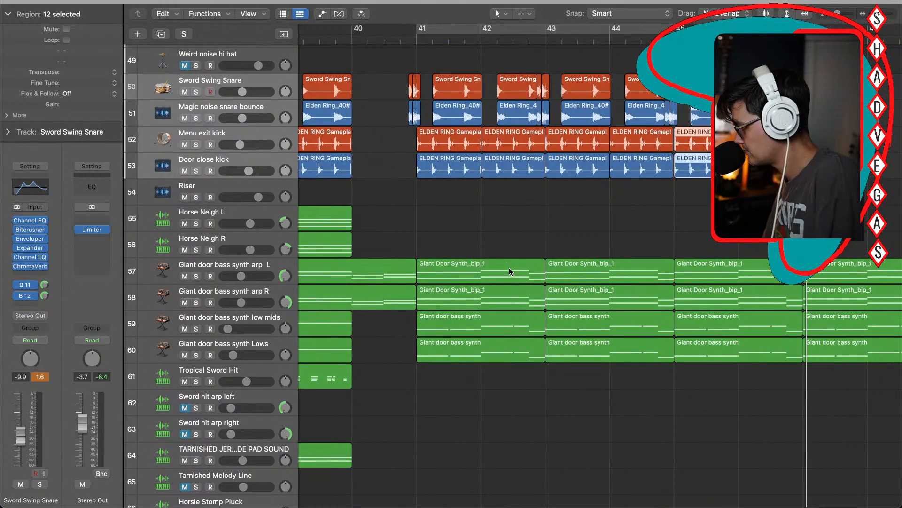
scroll(510, 271, "right", 10)
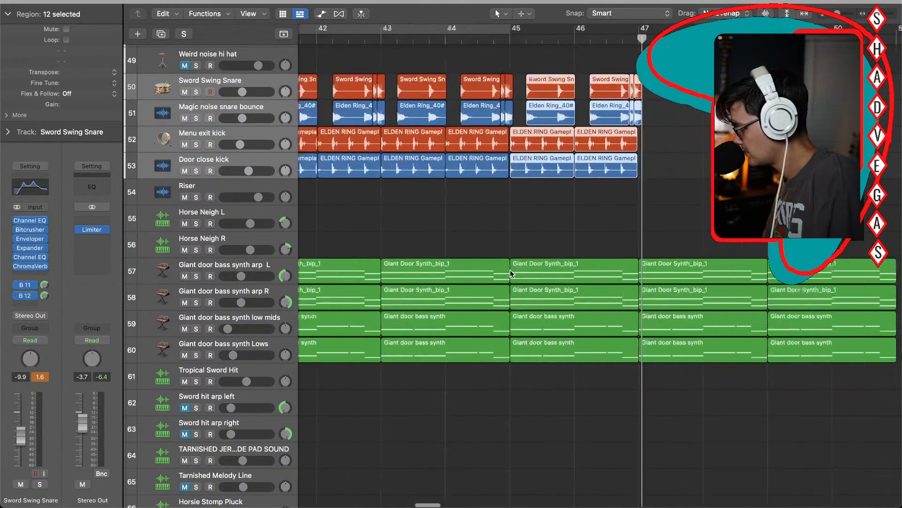
scroll(510, 272, "up", 3)
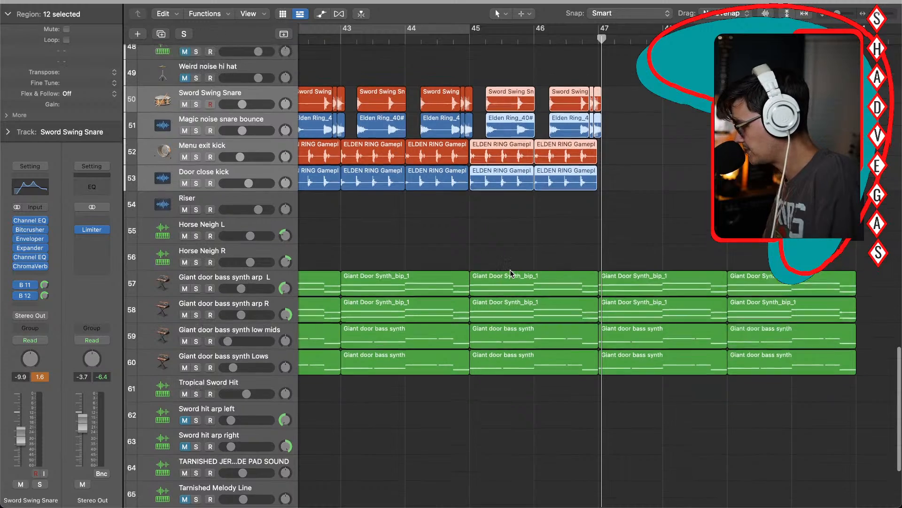
scroll(509, 269, "left", 5)
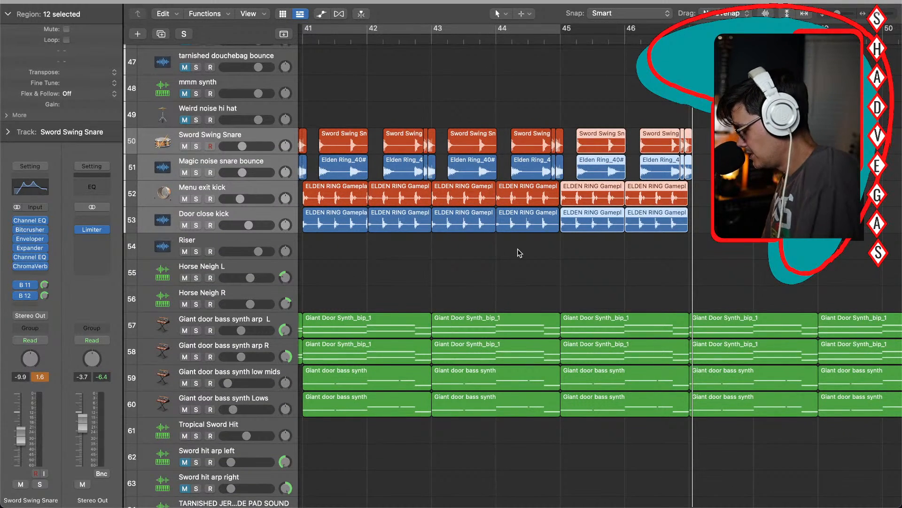
Step: Select all 36 drum regions from bar 41 to bar 47 and move them to start at bar 49
left_click_drag(323, 111, 654, 230)
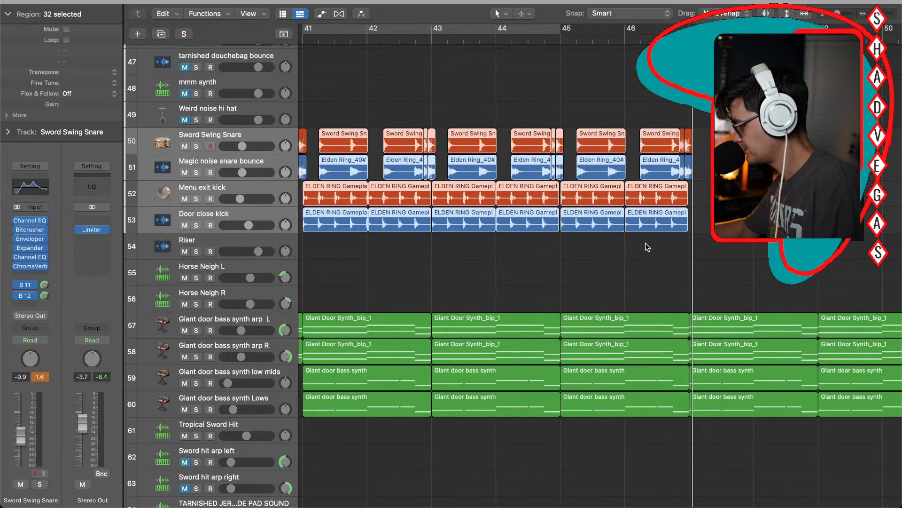
left_click_drag(327, 96, 692, 282)
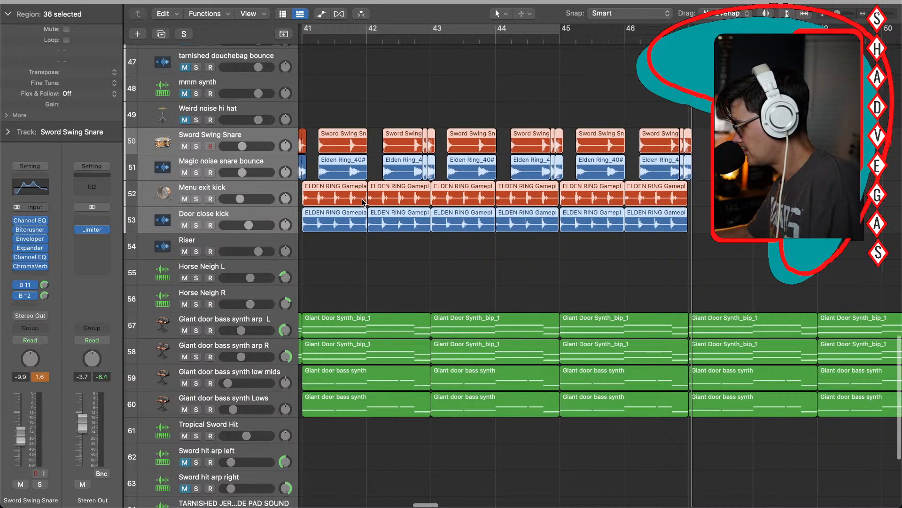
scroll(362, 203, "right", 1)
left_click_drag(329, 191, 846, 196)
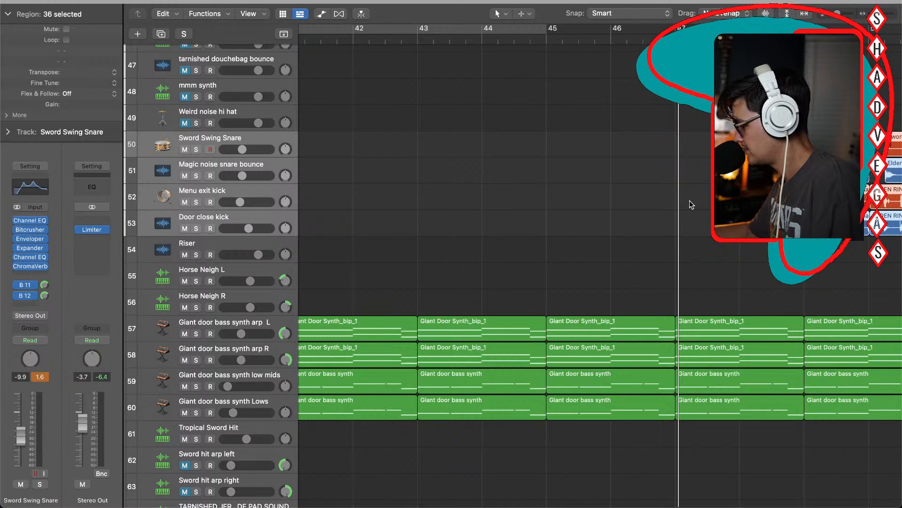
Step: Play the arrangement from bar 40 through the bass synth section and into the drums at bar 49
scroll(690, 200, "left", 5)
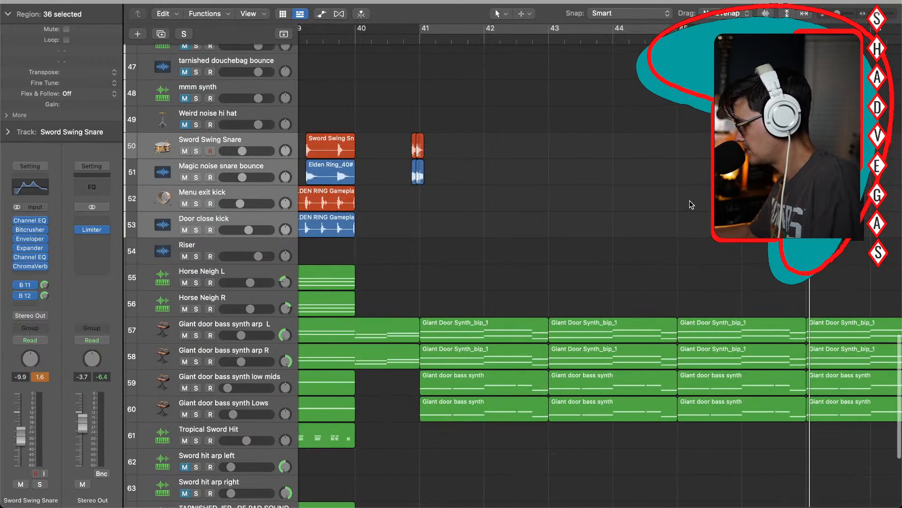
double_click(355, 41)
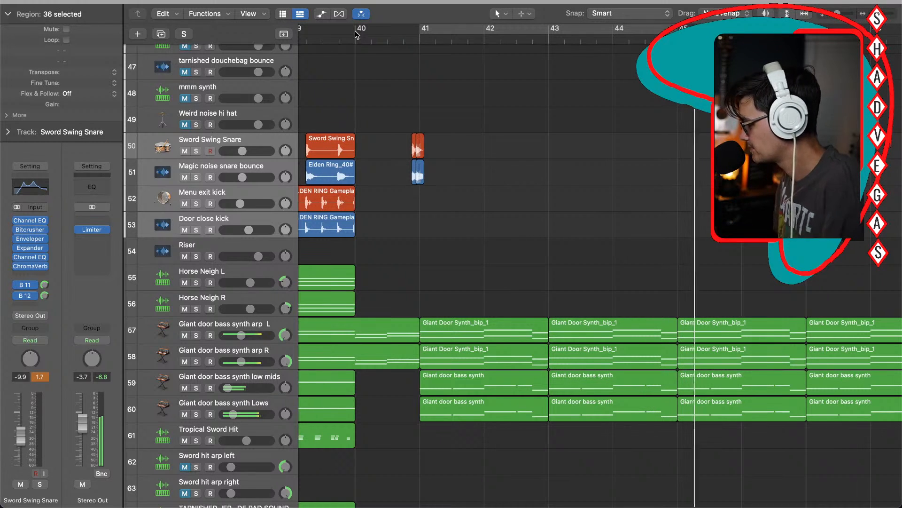
scroll(531, 230, "right", 3)
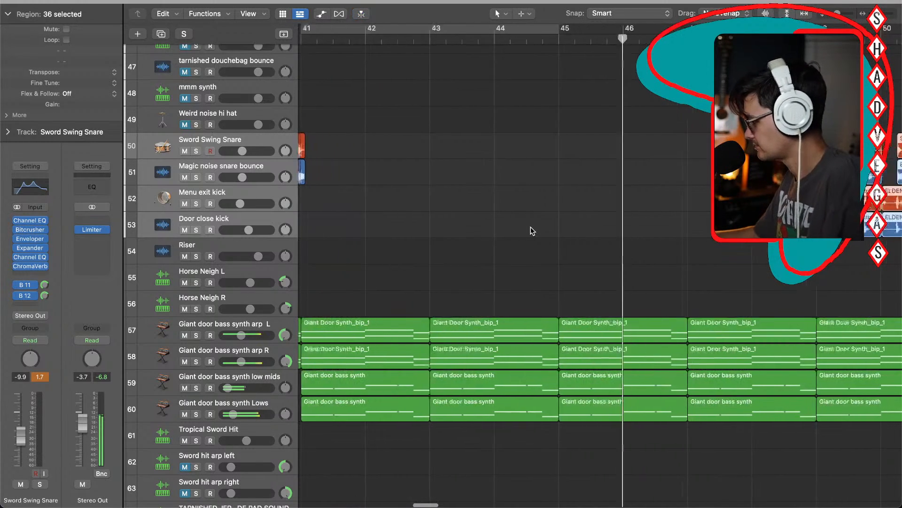
scroll(531, 231, "right", 6)
scroll(531, 230, "down", 1)
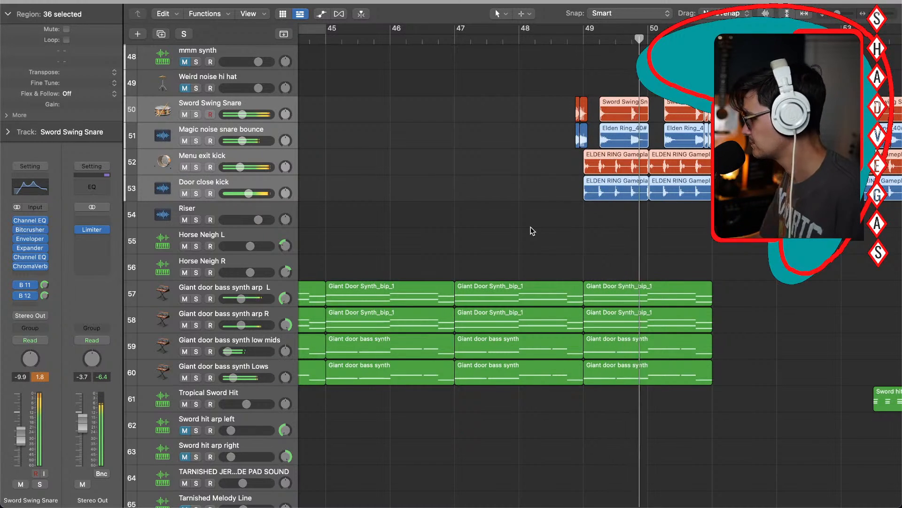
Step: Repeat the Horsie Stomp Sus region at bar 47 three times, filling bars 49 to 55
scroll(532, 227, "down", 5)
scroll(531, 227, "right", 4)
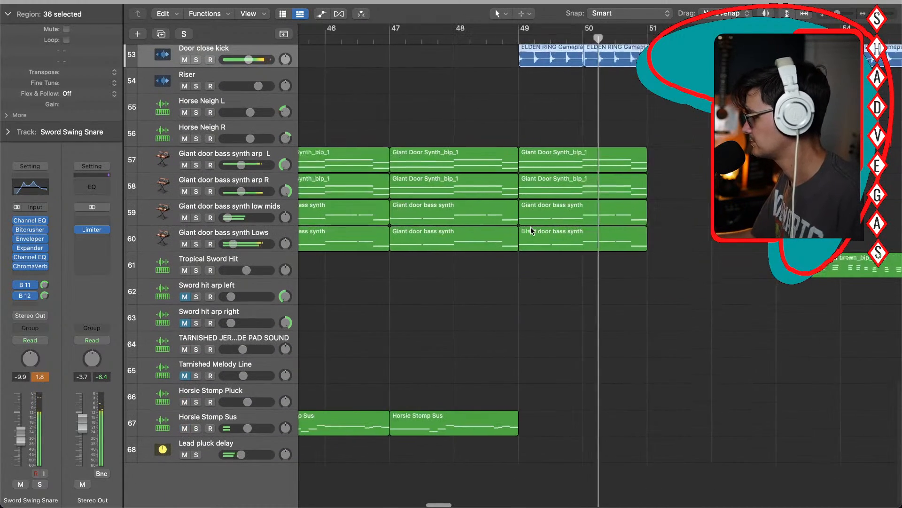
left_click(430, 422)
key("super+r")
key("super+r")
key("super+r")
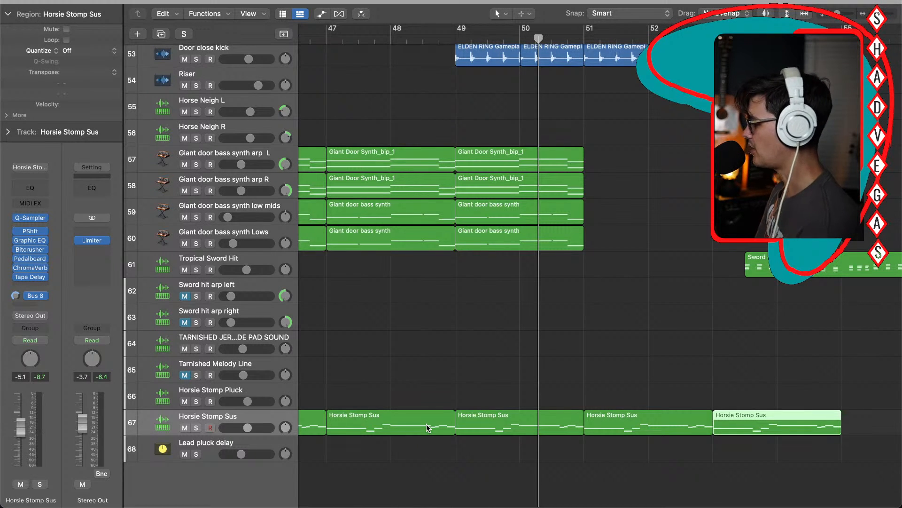
Step: Duplicate the Horsie Stomp Sus track and copy its bar 49 region onto the new track below
left_click(260, 418)
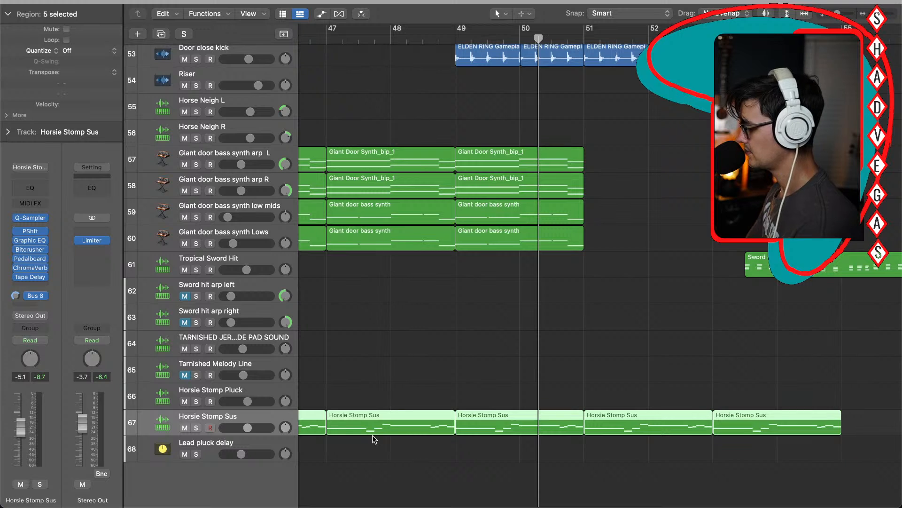
key("super+d")
scroll(435, 452, "right", 1)
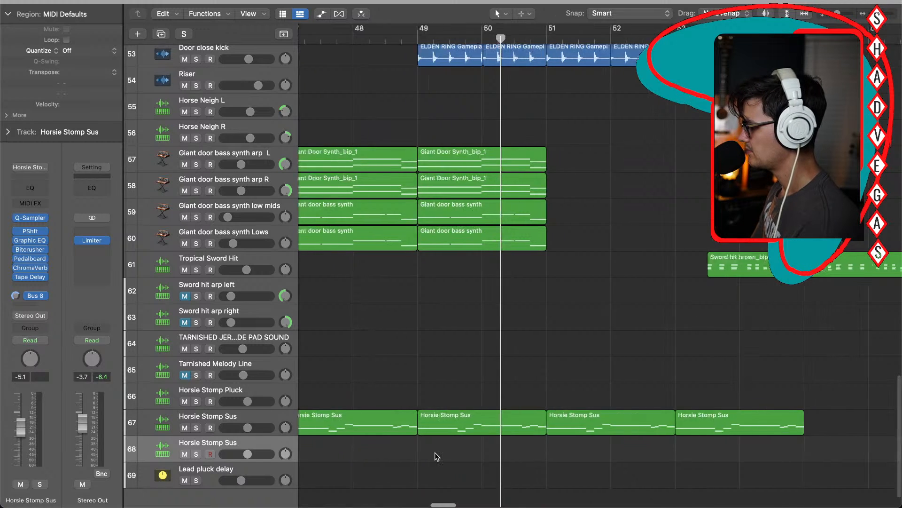
scroll(435, 452, "left", 5)
scroll(435, 452, "right", 5)
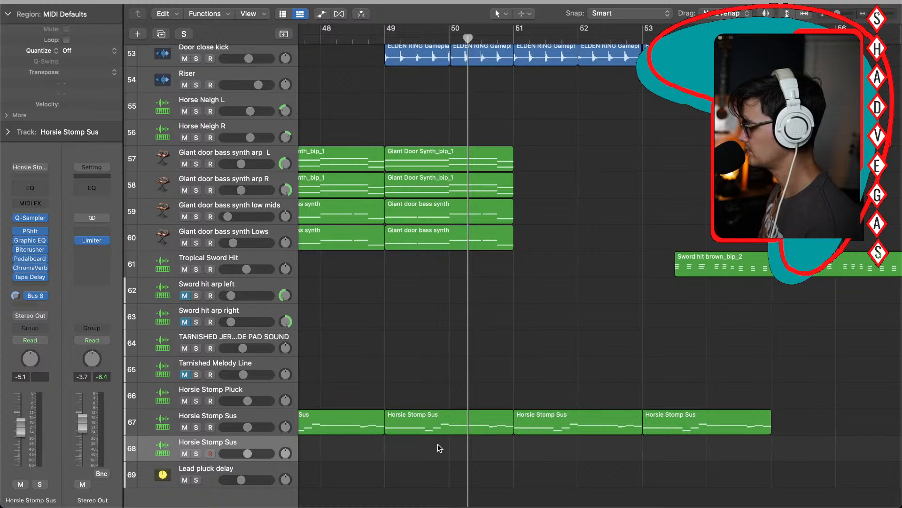
left_click(433, 423)
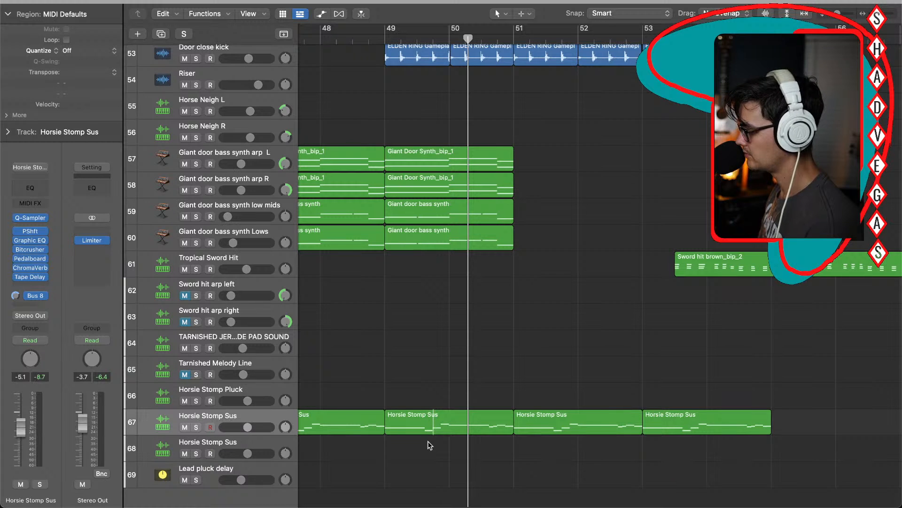
left_click_drag(426, 421, 419, 446)
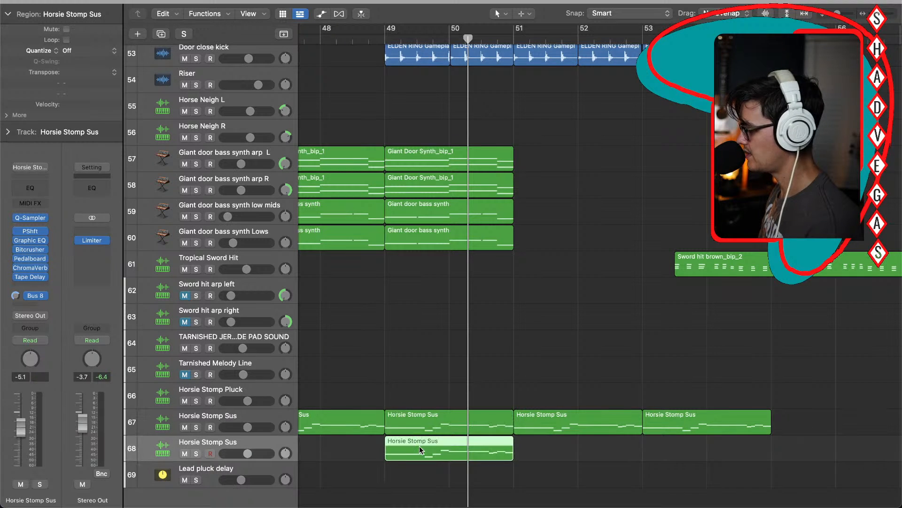
Step: Rename the duplicated track "Horsie Stomp Sus Harmony" and open its bar 49 region in the Piano Roll
double_click(250, 442)
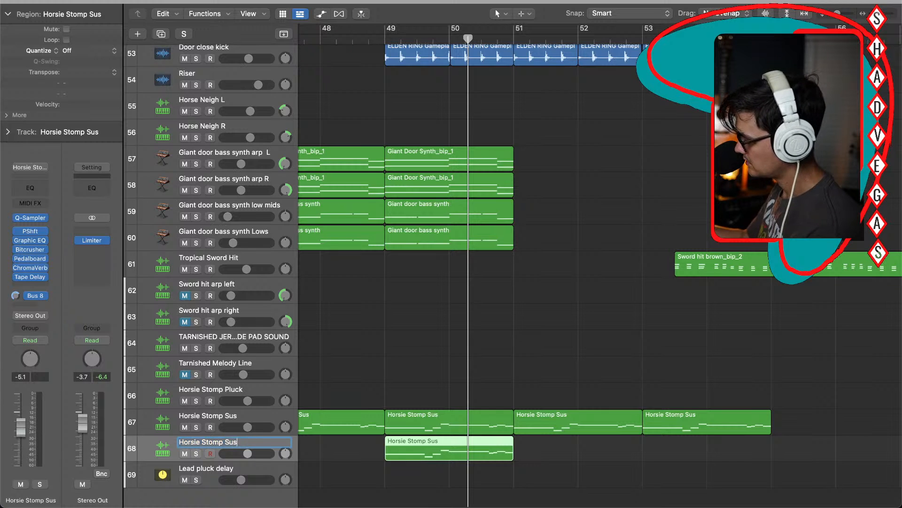
left_click(318, 452)
double_click(401, 450)
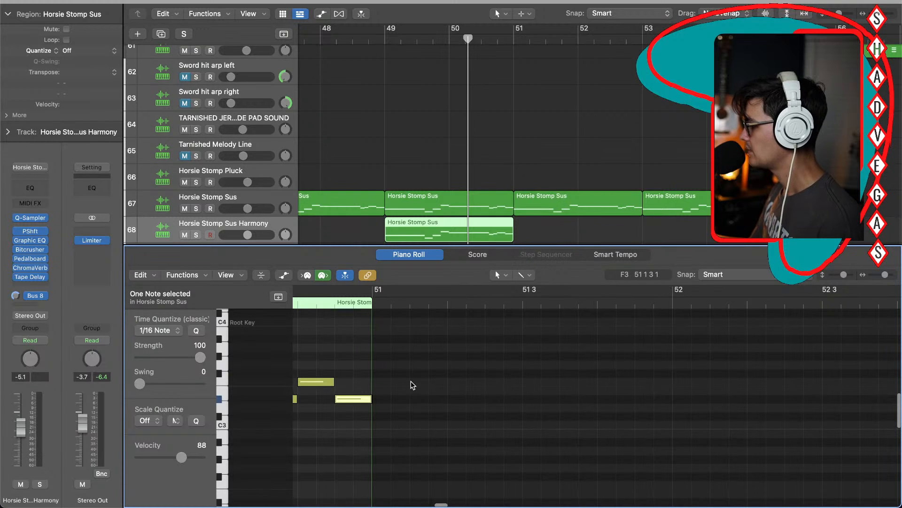
Step: Try raising the harmony region's first two notes individually, the opening one to D#3 and the second to C3
scroll(412, 388, "left", 10)
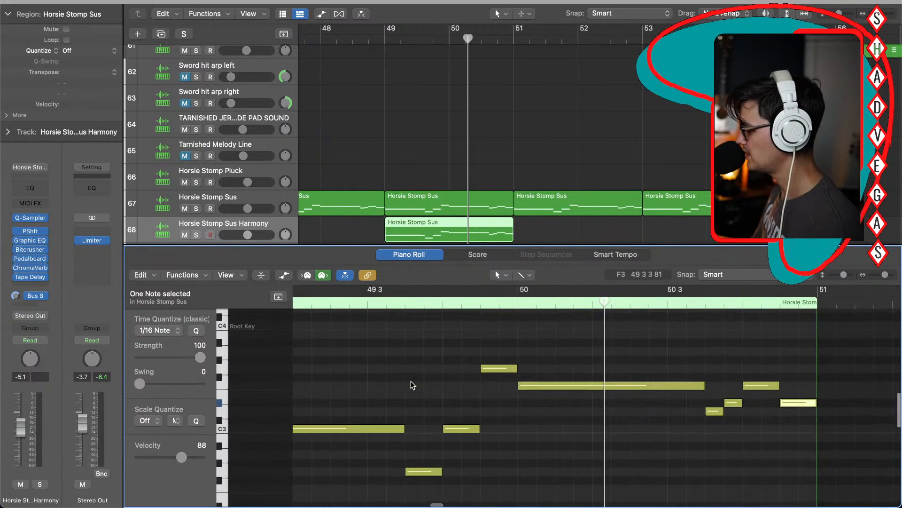
scroll(412, 384, "left", 5)
left_click(399, 428)
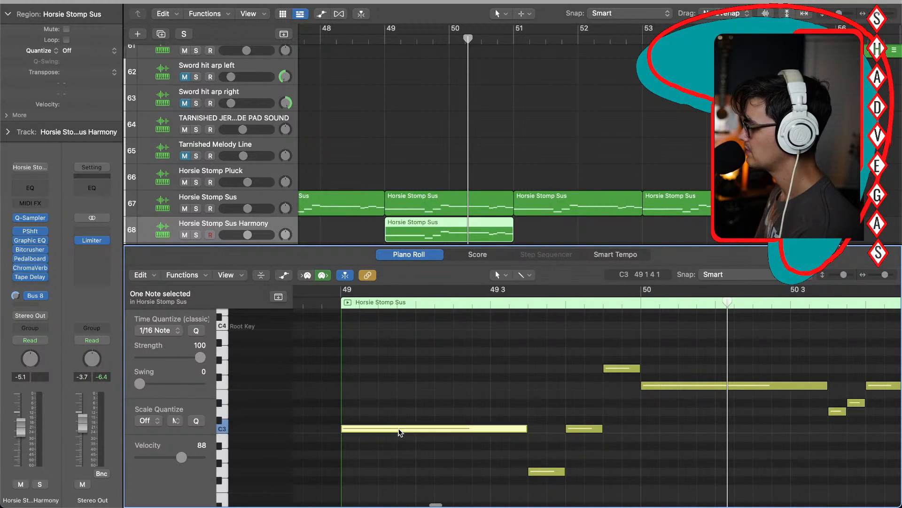
left_click_drag(399, 432, 399, 408)
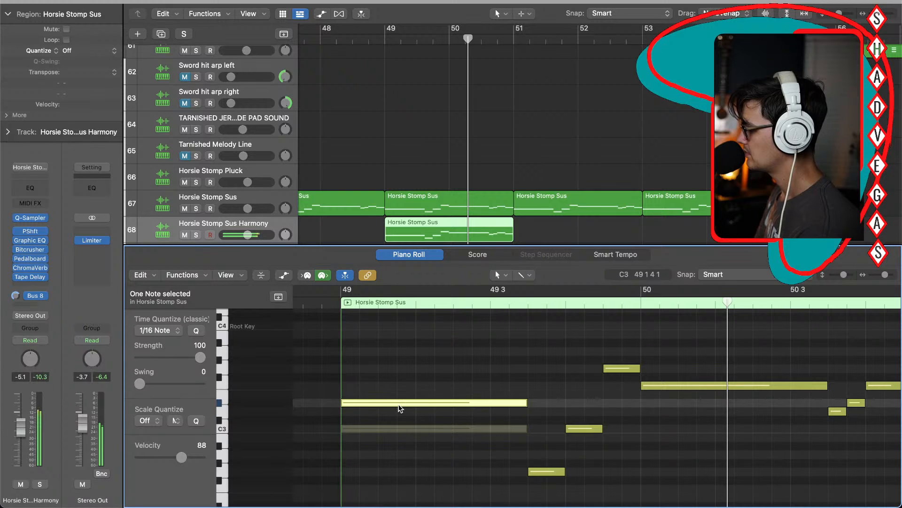
left_click(412, 439)
left_click_drag(538, 472, 544, 428)
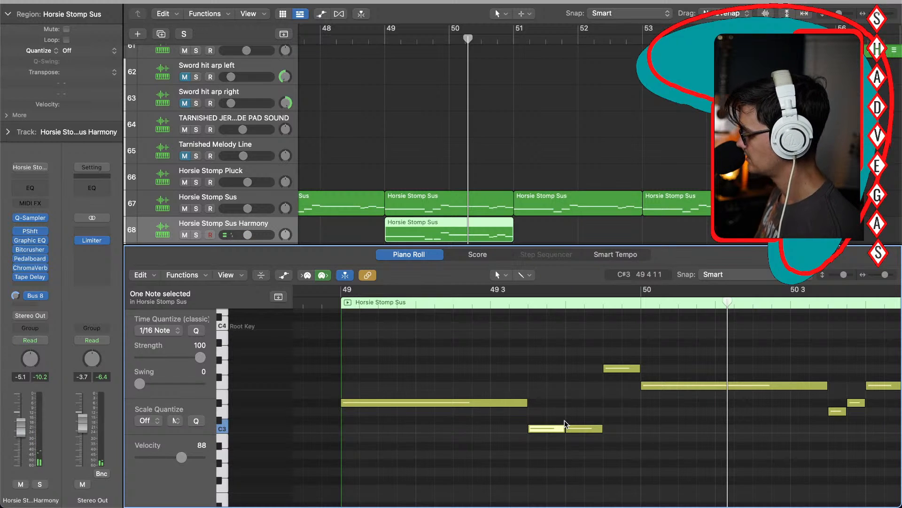
key("super+z")
key("super+z")
Step: Transpose all nine notes of the harmony region up three semitones
left_click(510, 379)
key("super+a")
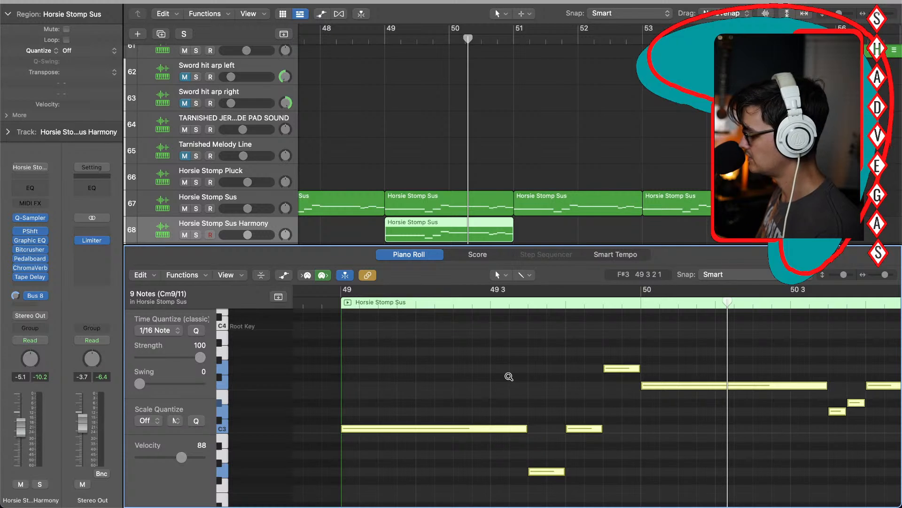
key("alt+Up")
key("alt+Up")
key("alt+Up")
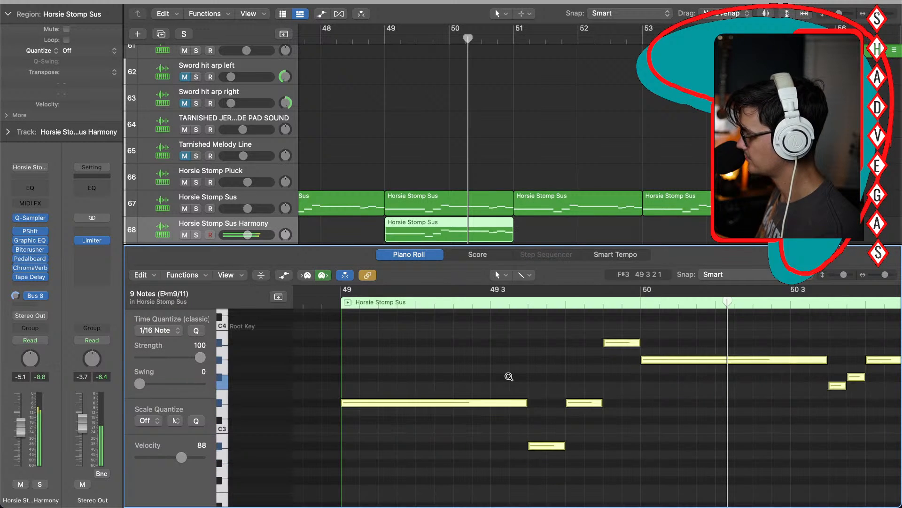
left_click(503, 376)
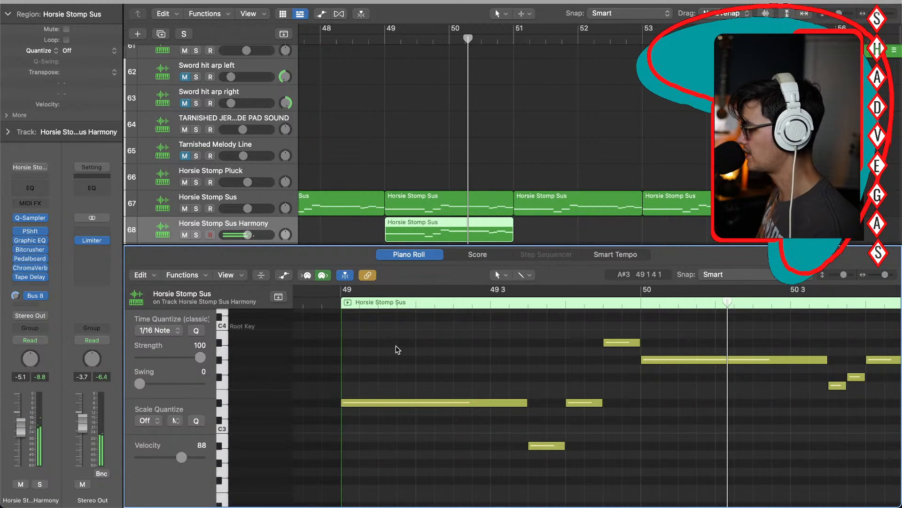
Step: Play the harmony from bar 49 and lower the long note at bar 50 to G3
left_click(383, 38)
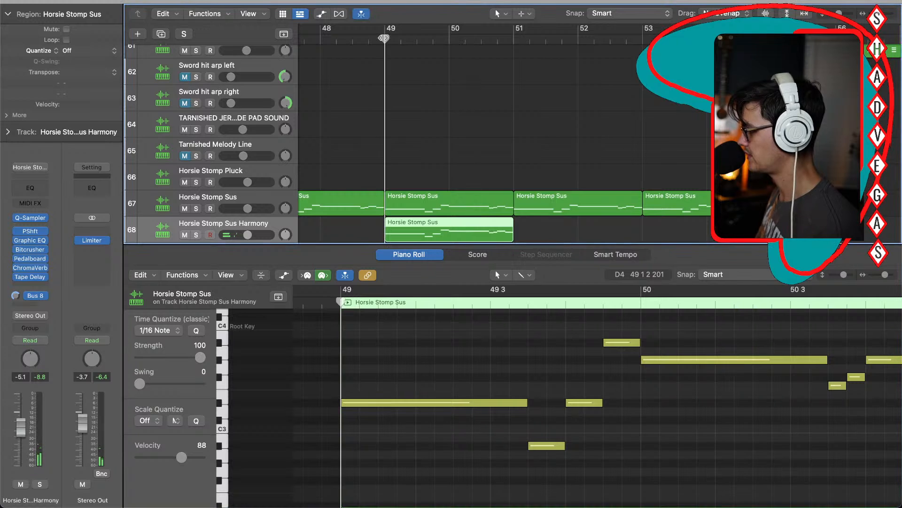
key("space")
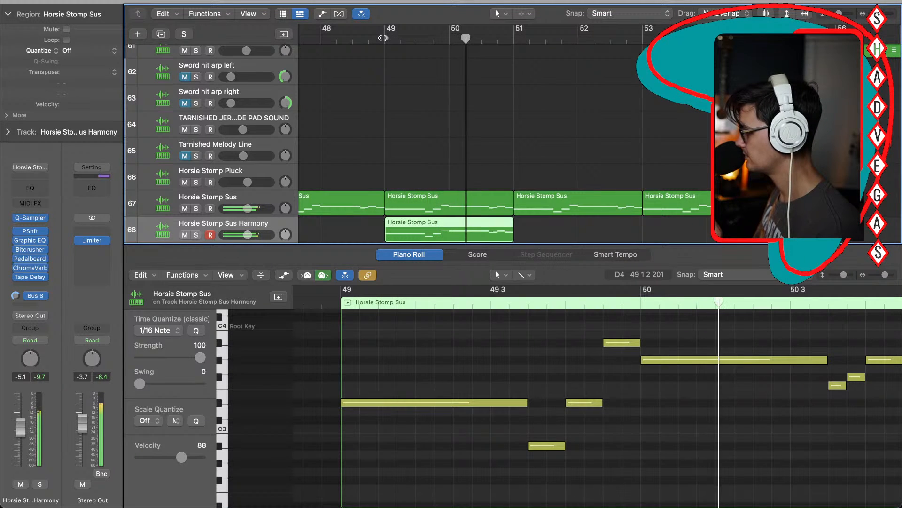
left_click(668, 359)
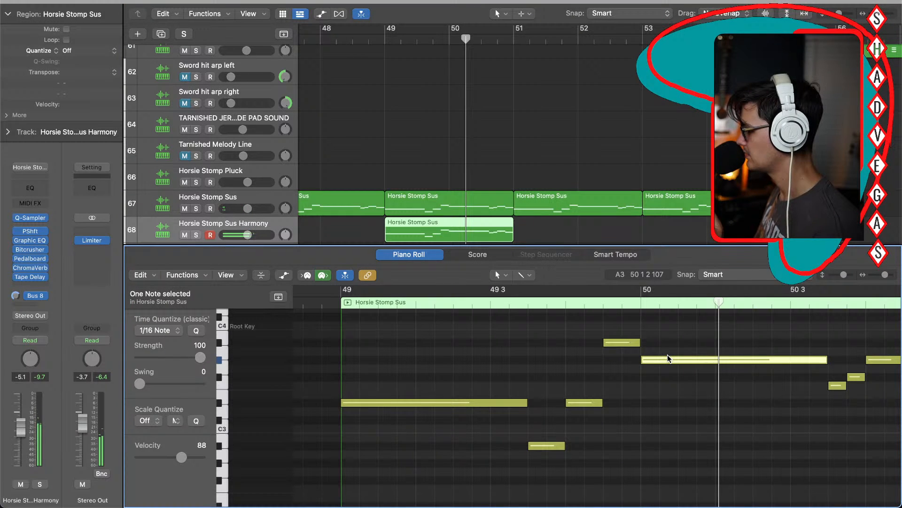
left_click_drag(669, 359, 669, 368)
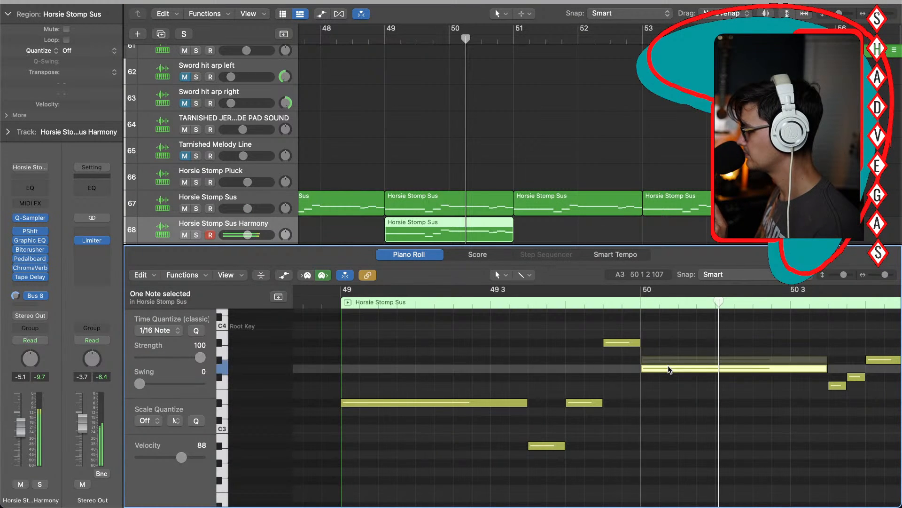
Step: Audition the harmony in bars 49 and 50 and raise the second short note and the last note of bar 50 to G3
double_click(386, 38)
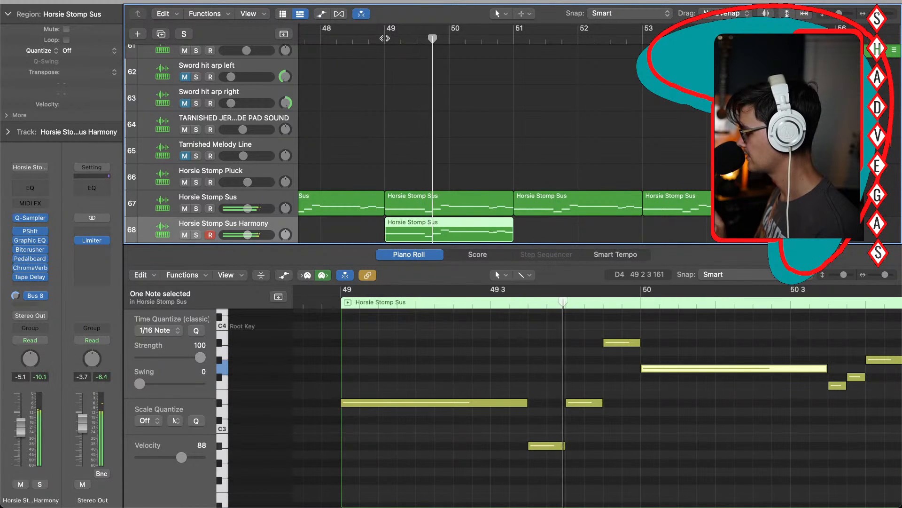
key("space")
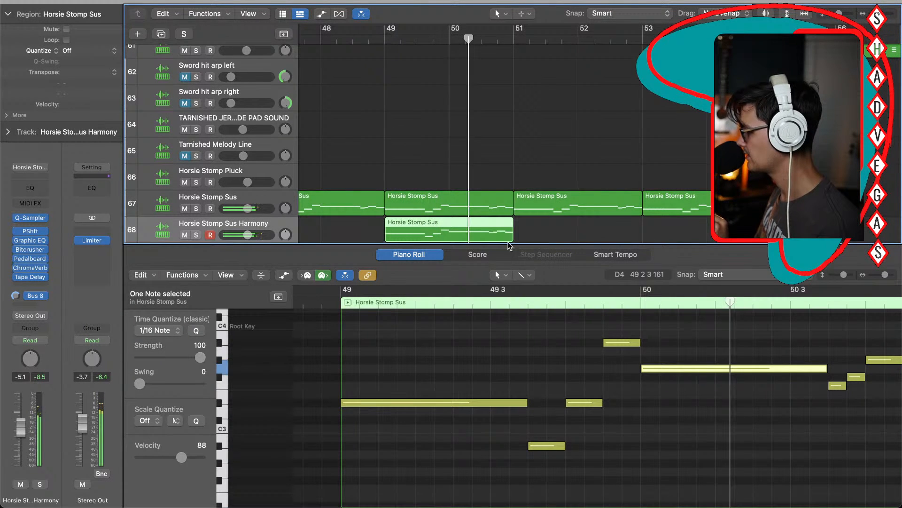
left_click(449, 37)
key("space")
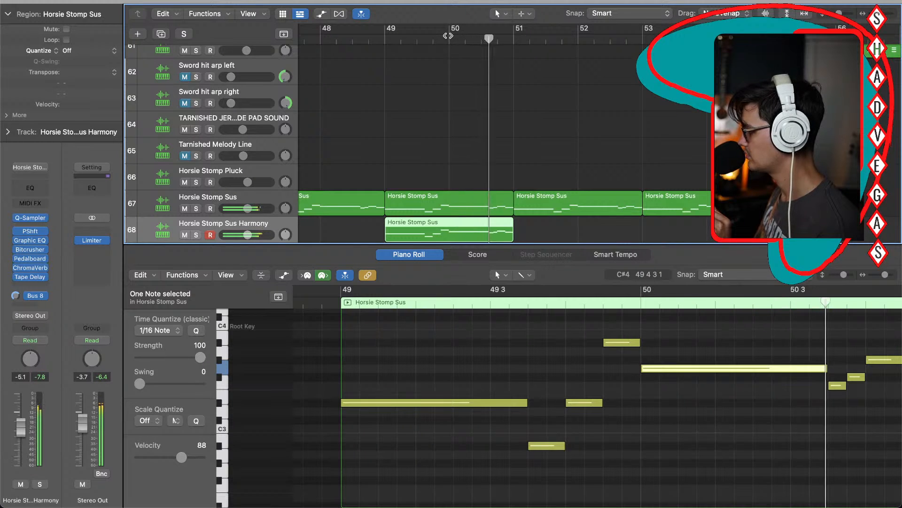
key("space")
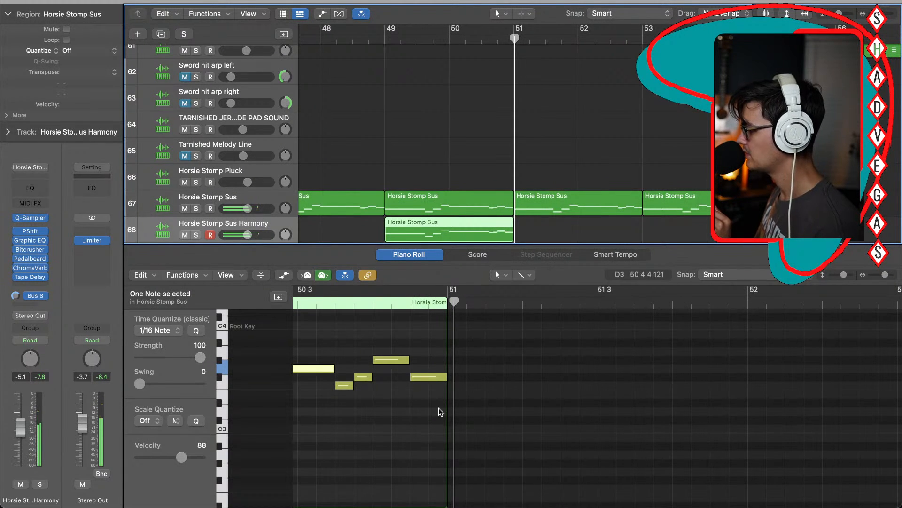
left_click(407, 400)
left_click(344, 385)
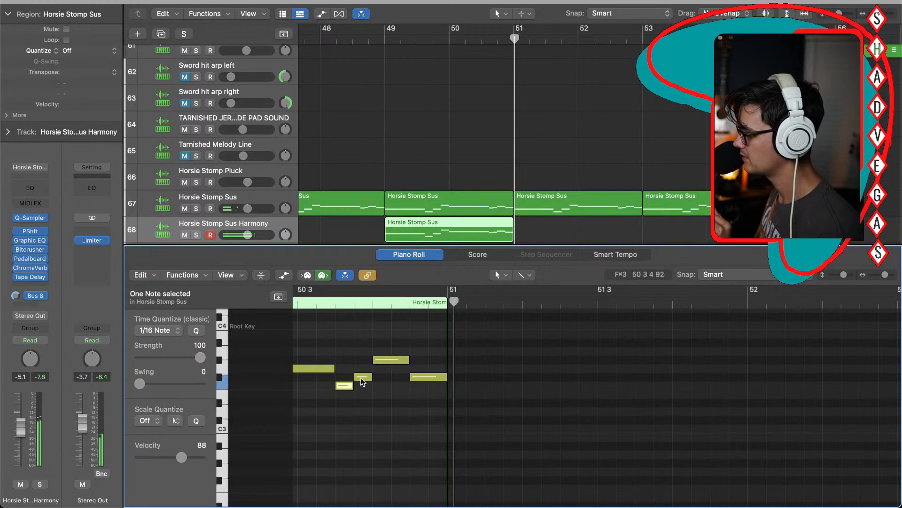
left_click_drag(362, 381, 363, 373)
left_click(381, 390)
left_click(392, 360)
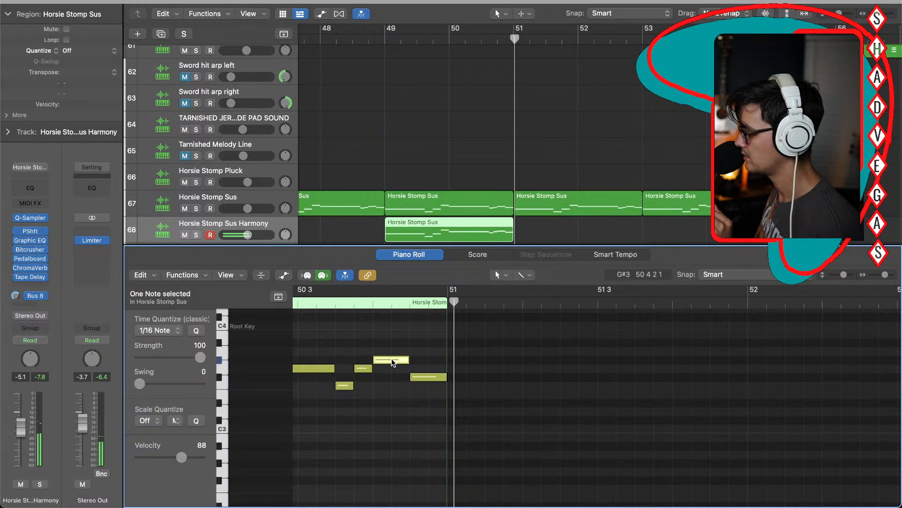
left_click(423, 377)
left_click_drag(423, 379, 423, 372)
Step: Replay the harmony from bar 49 and raise the long note at bar 50 to A#3
key("space")
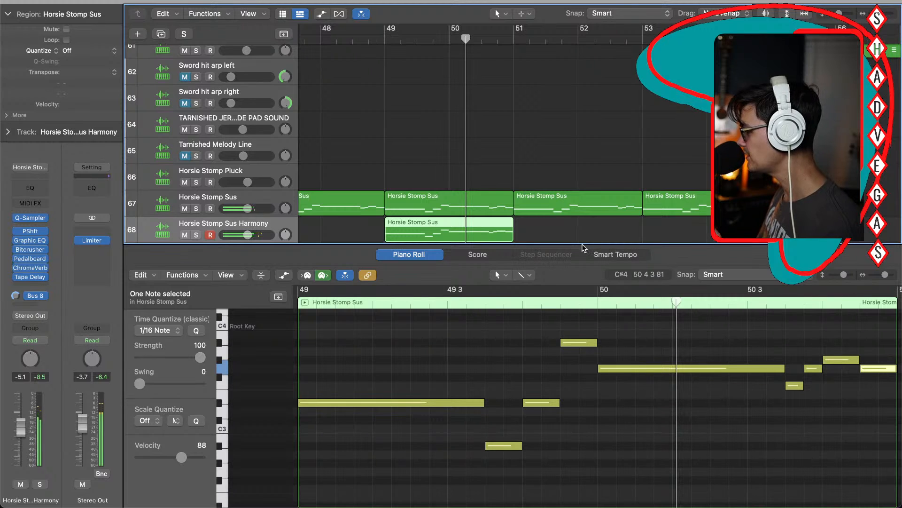
left_click(579, 342)
left_click_drag(630, 368, 633, 362)
left_click(385, 41)
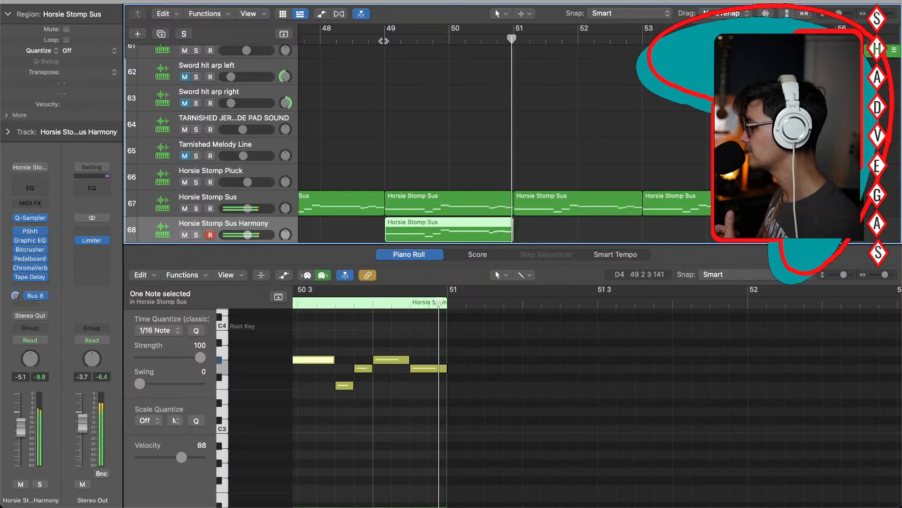
scroll(382, 393, "left", 3)
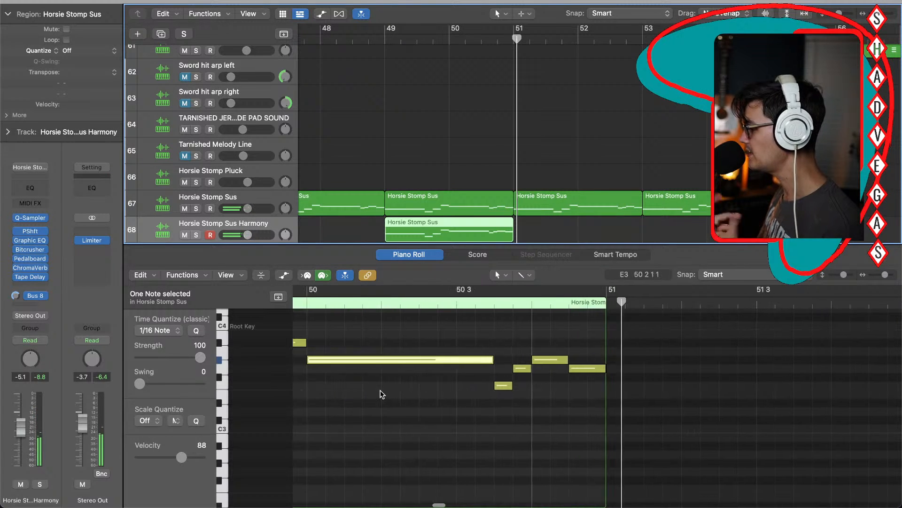
left_click_drag(417, 360, 415, 348)
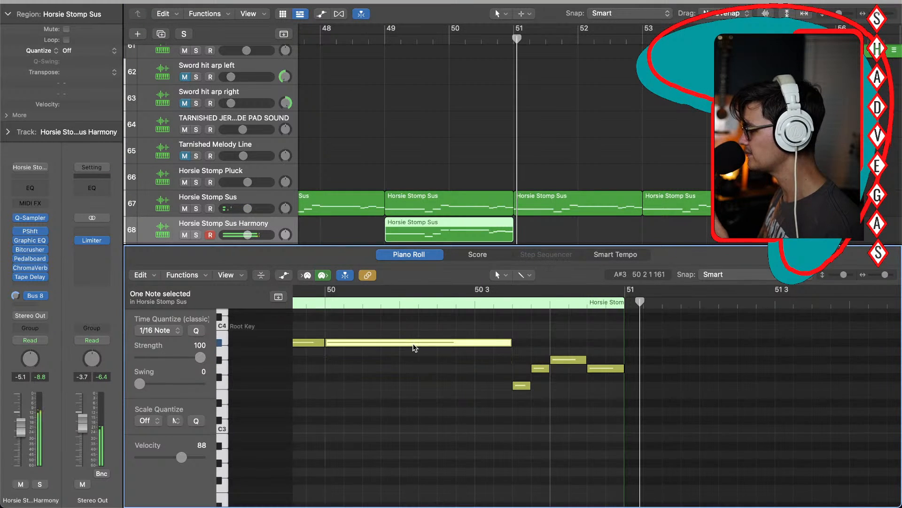
Step: Raise the three notes following the long bar 50 note to G3, G#3 and A#3
left_click(383, 34)
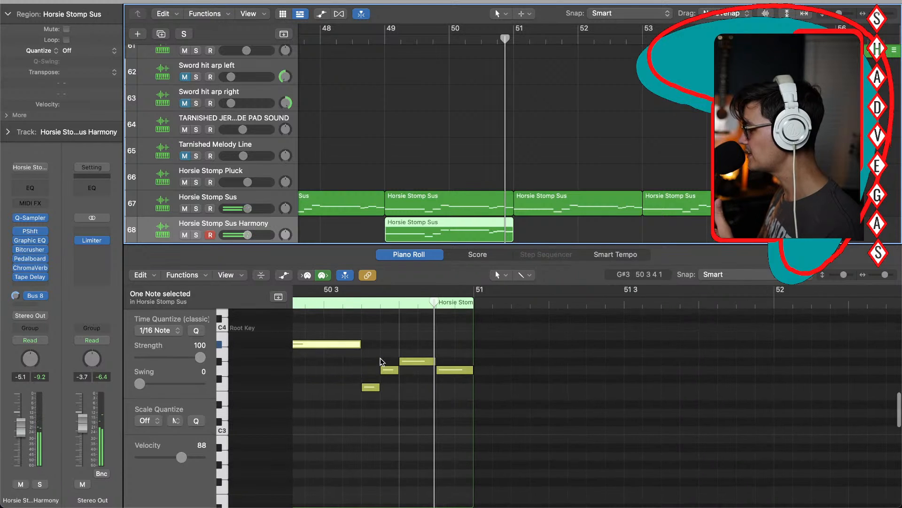
left_click(414, 360)
left_click_drag(414, 360, 414, 343)
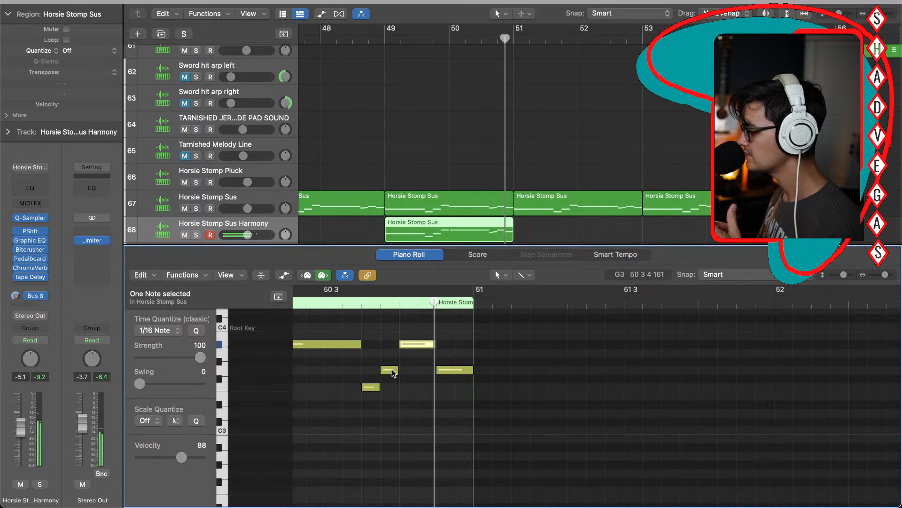
left_click_drag(393, 373, 371, 369)
left_click(389, 384)
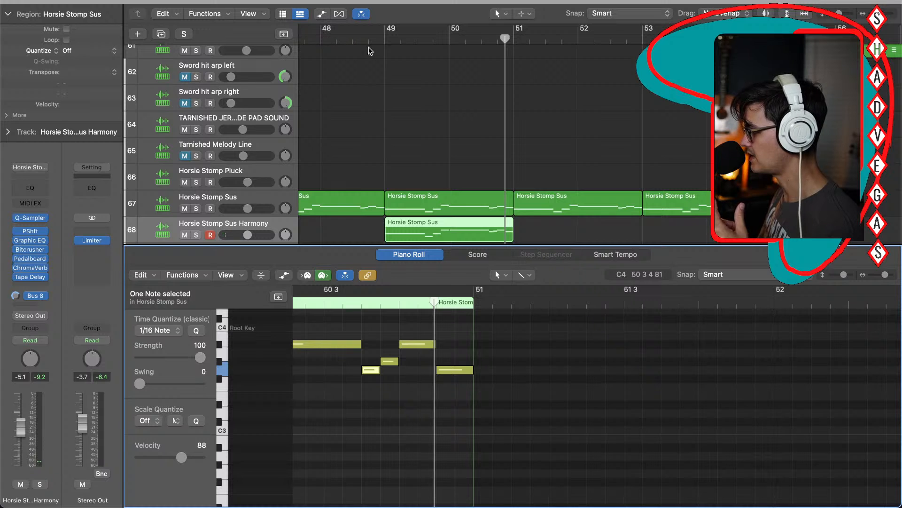
Step: Play the revised harmony alongside the melody from bar 49 to bar 51 and check its opening note
left_click(383, 38)
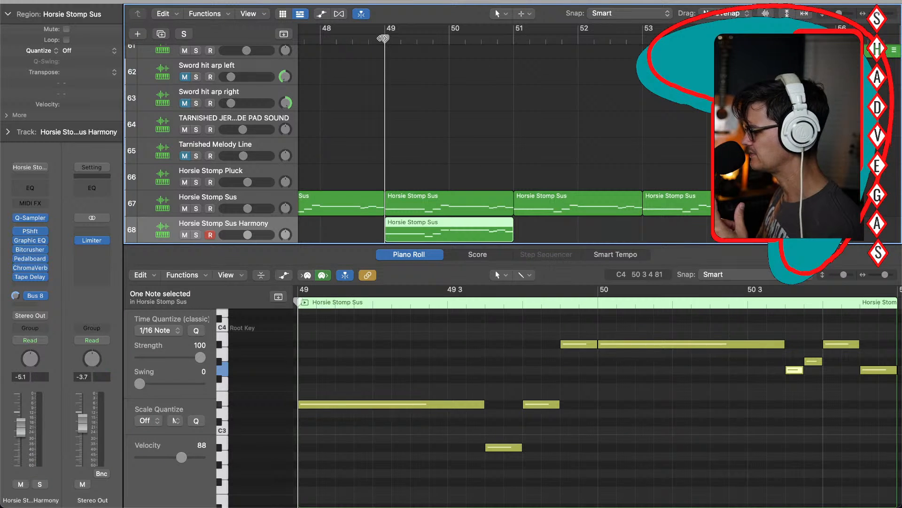
key("space")
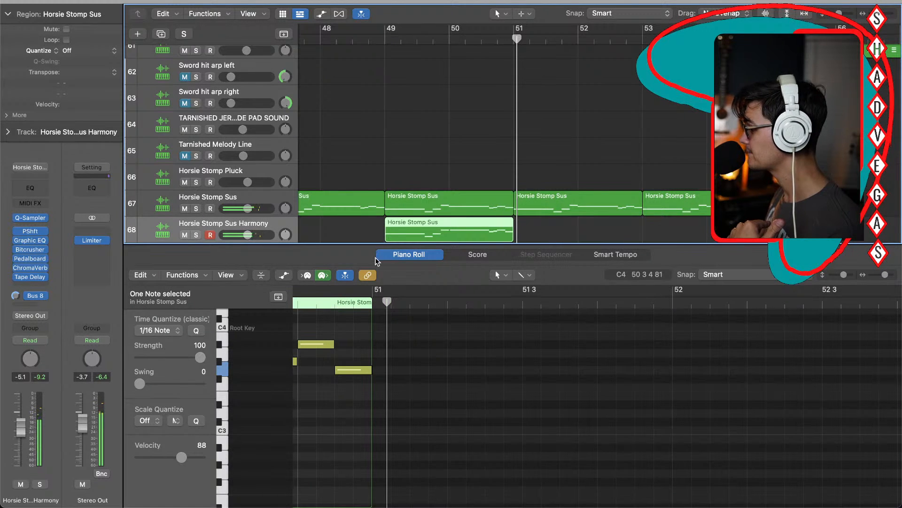
scroll(358, 442, "left", 3)
scroll(358, 442, "left", 10)
left_click(357, 403)
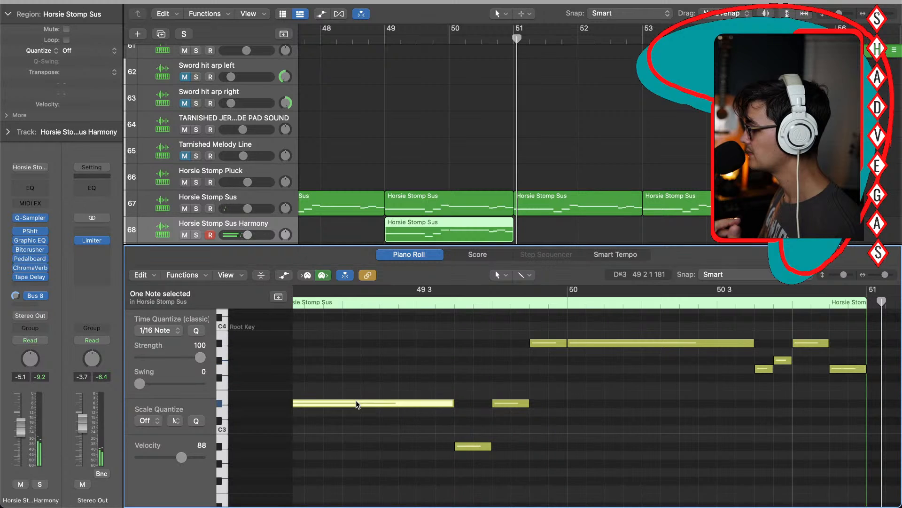
scroll(391, 423, "left", 5)
left_click(410, 410)
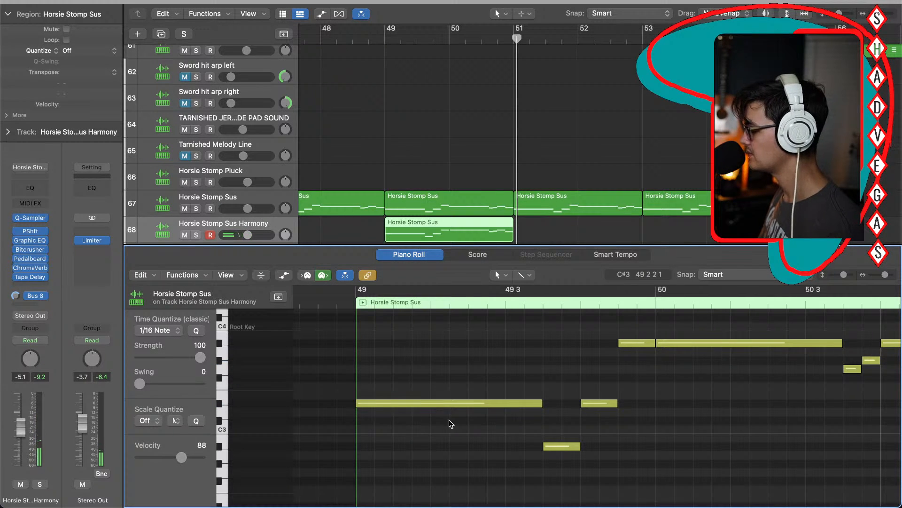
Step: Raise the harmony's long opening note at bar 49 to G#3 and play it back with the melody from bar 49
scroll(451, 423, "right", 8)
scroll(343, 440, "left", 6)
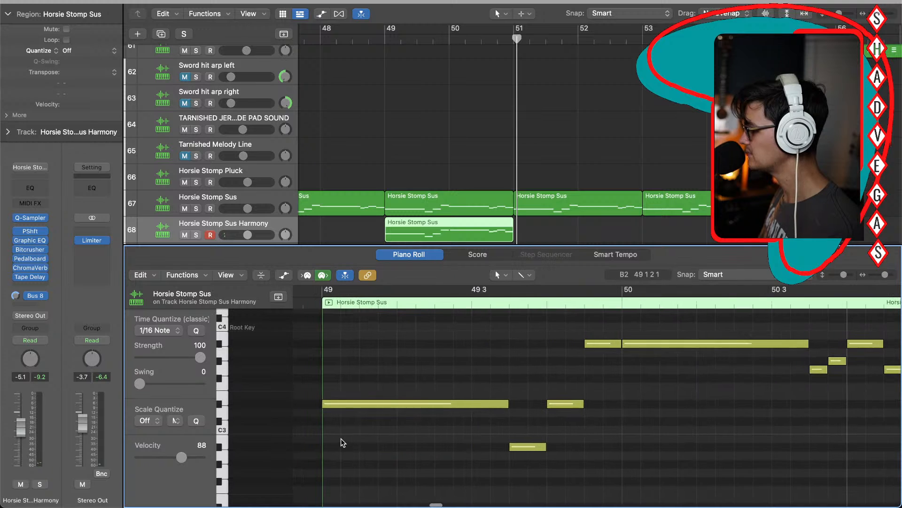
left_click(397, 404)
key("alt+Up")
key("alt+Up")
key("alt+Up")
key("alt+Up")
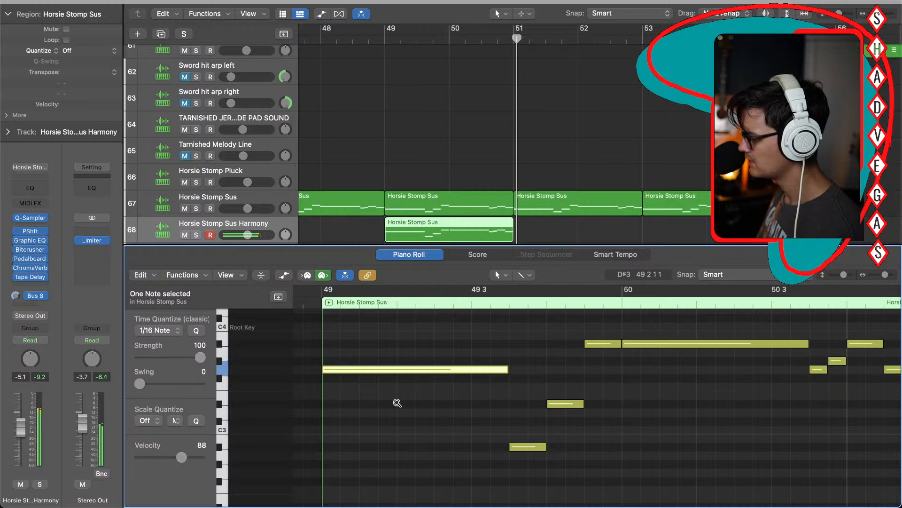
key("alt+Up")
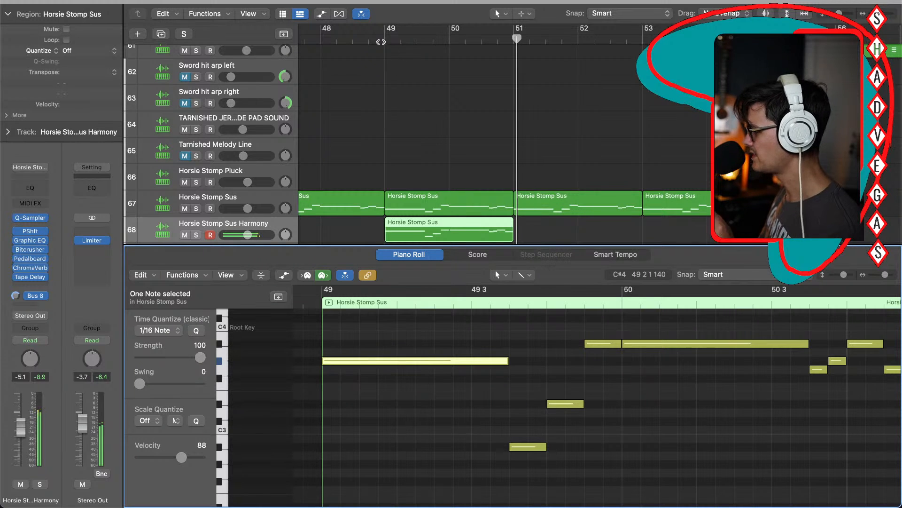
left_click(381, 41)
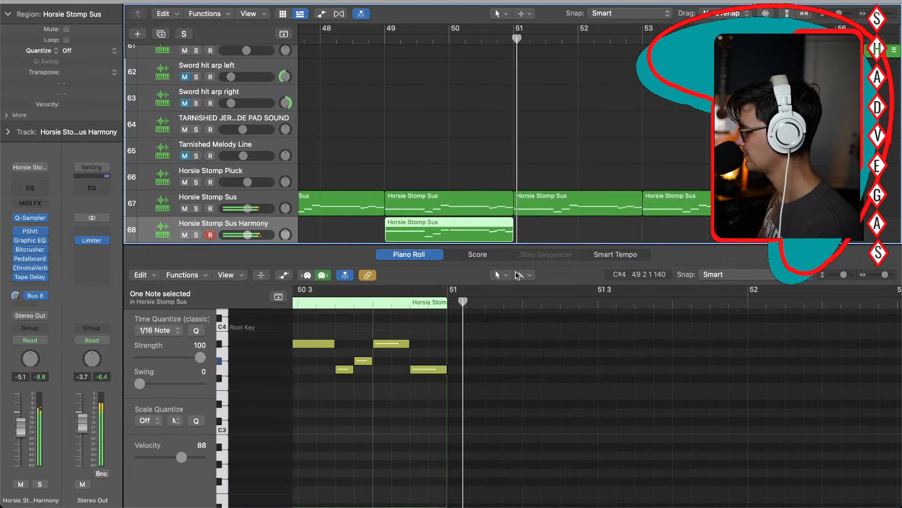
scroll(640, 348, "down", 2)
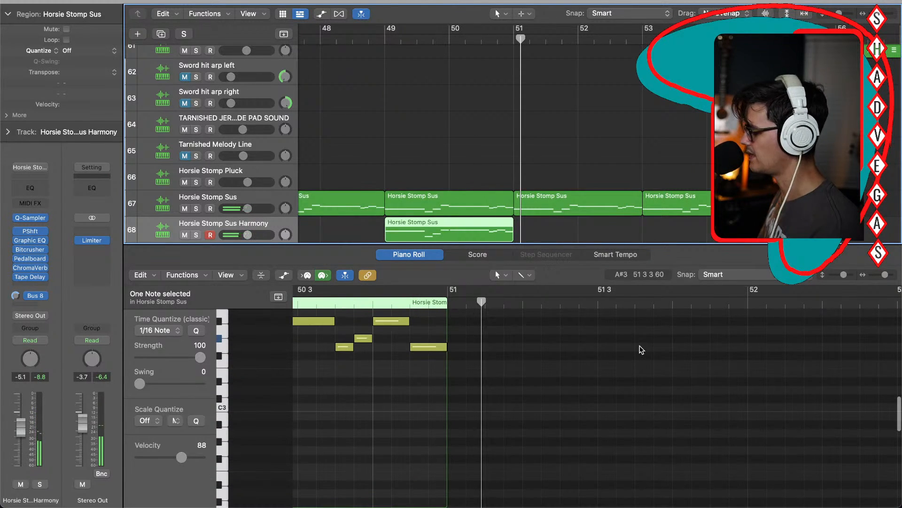
Step: Close the note editor and repeat the Horsie Stomp Sus Harmony region twice, from bar 51 through bar 54
key("p")
left_click(576, 312)
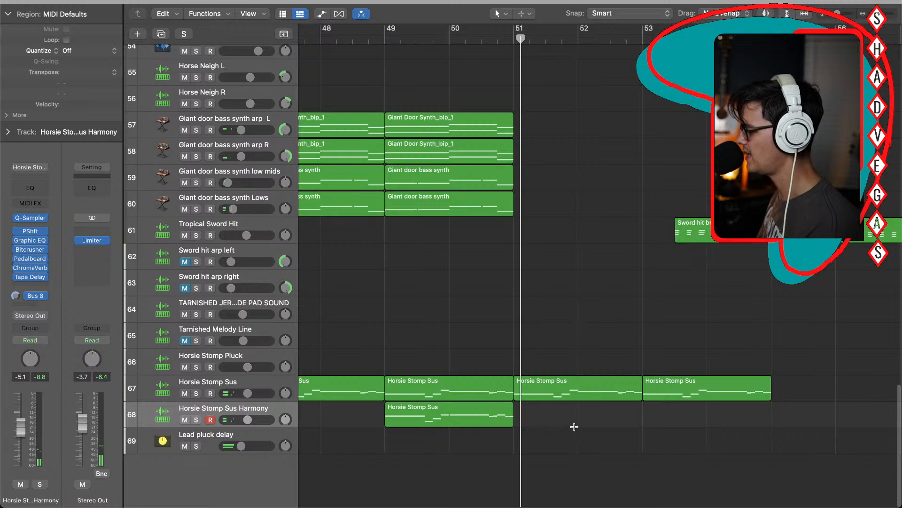
left_click(482, 416)
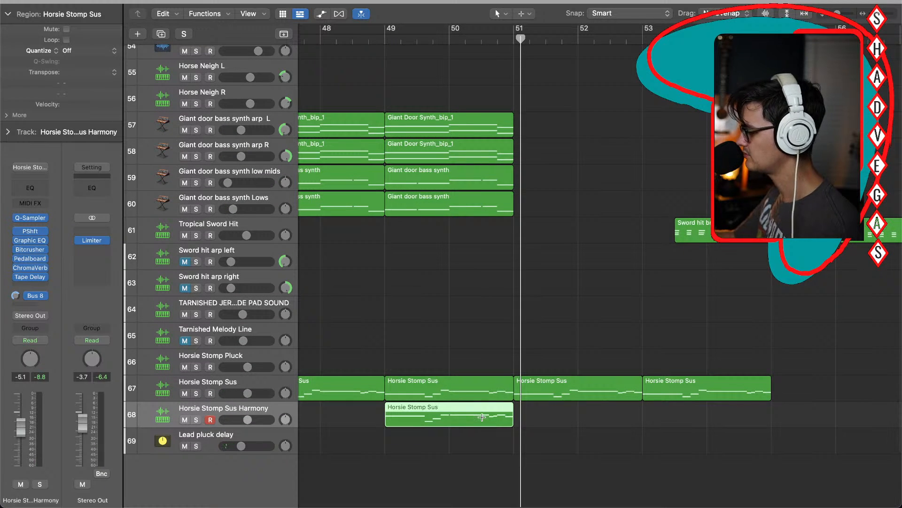
key("super+r")
key("super+r")
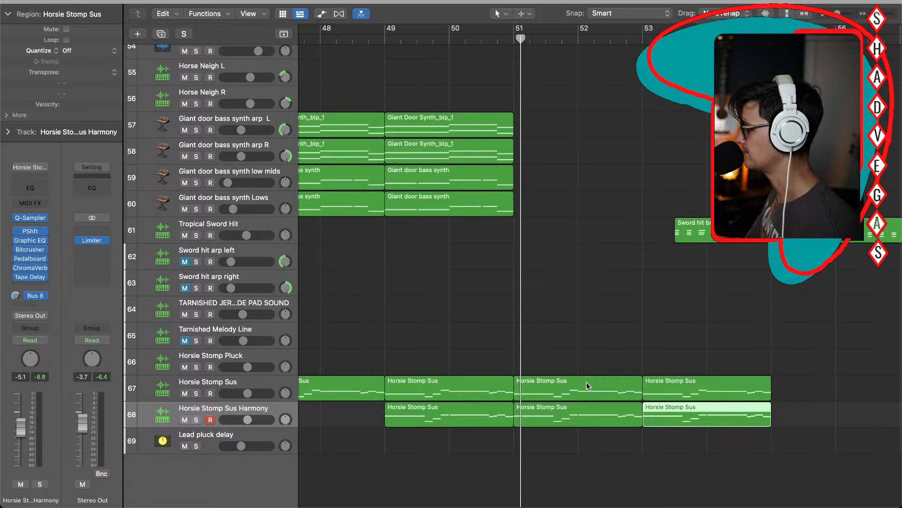
Step: Delete the Tropical Sword Hit region after bar 53 and repeat the four Giant door bass synth regions from bar 49 three times
left_click(743, 230)
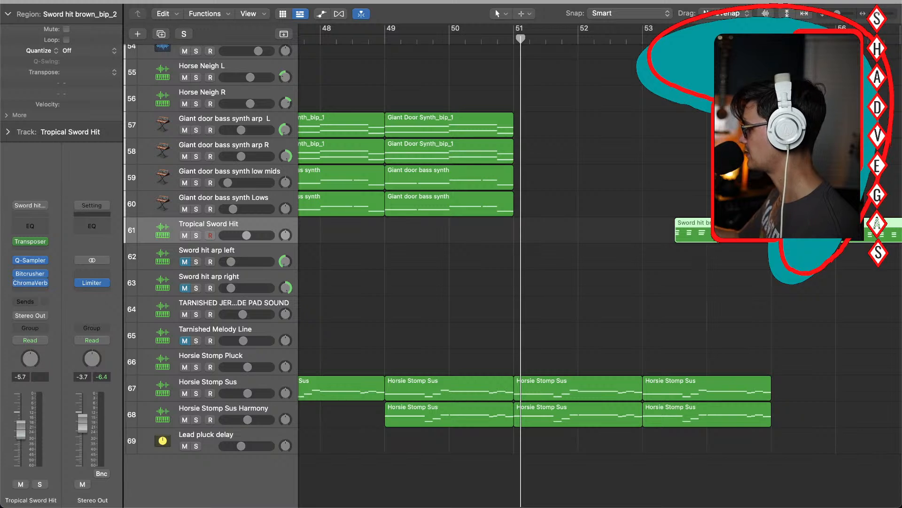
key("Delete")
scroll(513, 202, "up", 5)
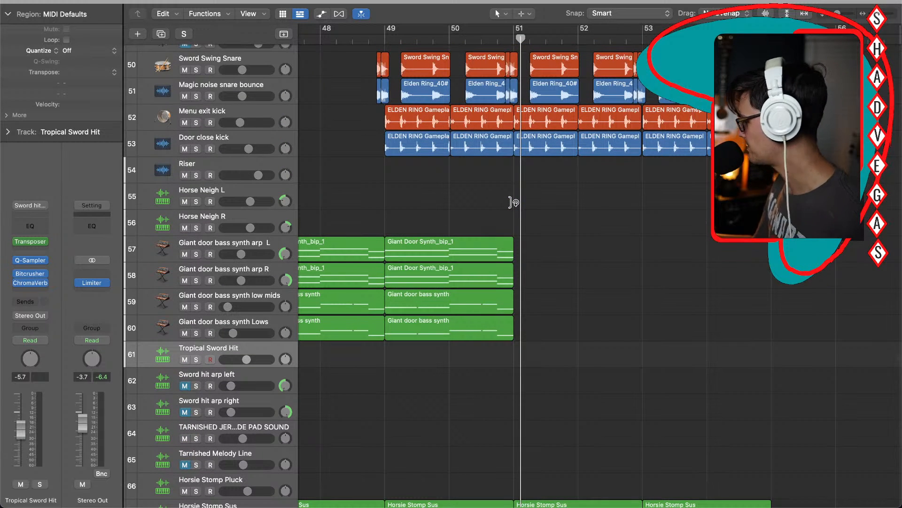
left_click_drag(478, 213, 484, 350)
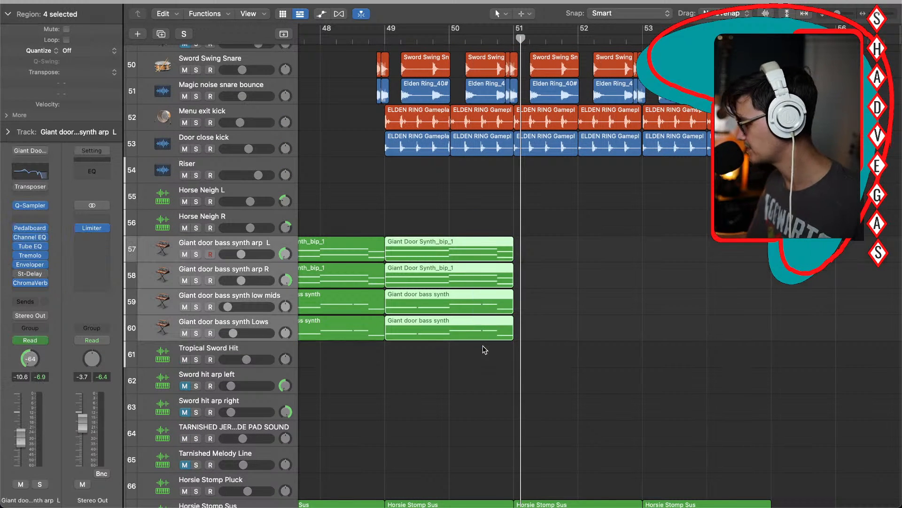
key("super+r")
key("super+r")
key("super+r")
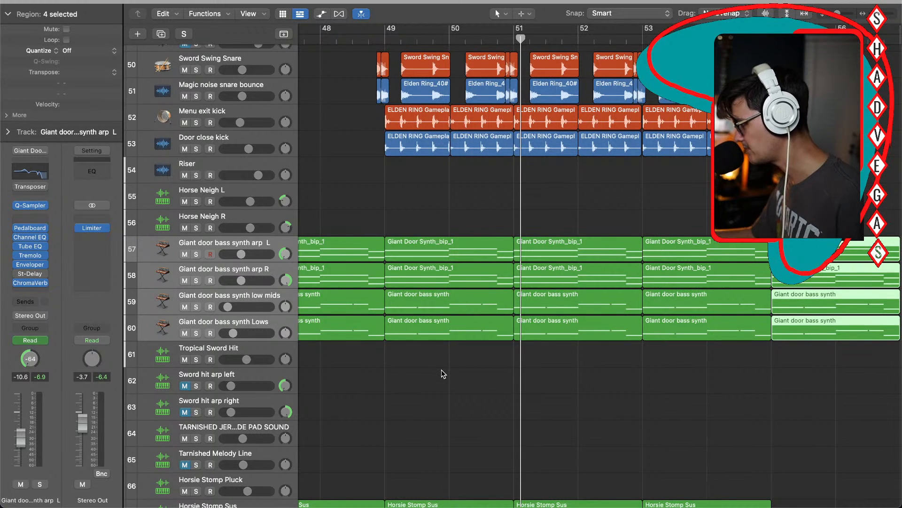
Step: Hide the side panels, zoom the arrangement out and play the song from the beginning
scroll(441, 370, "left", 5)
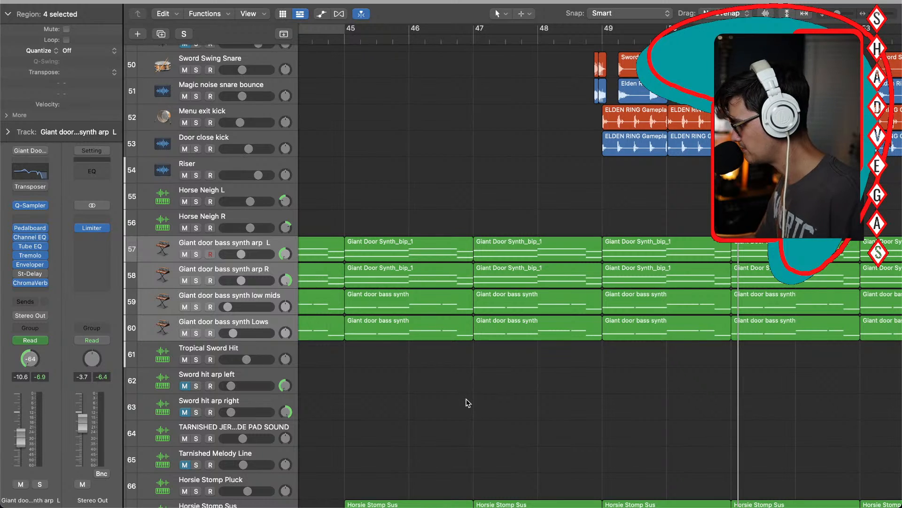
key("y")
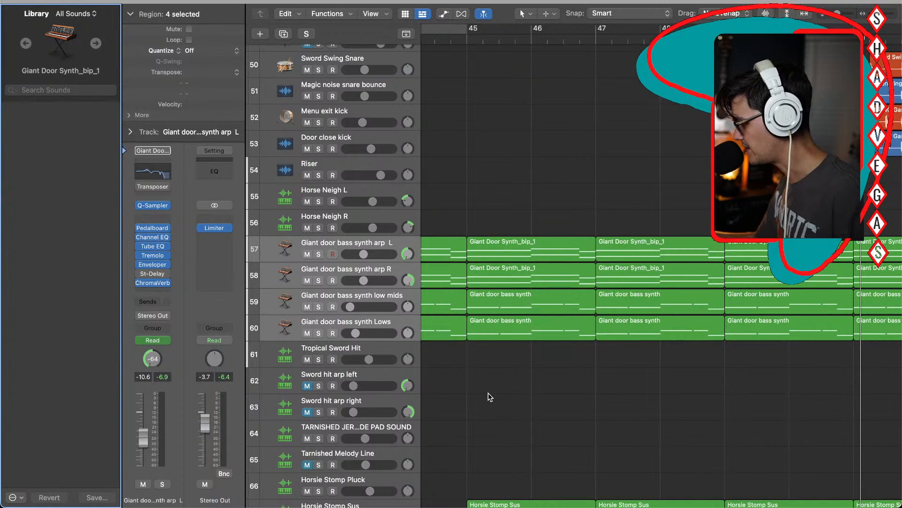
key("y")
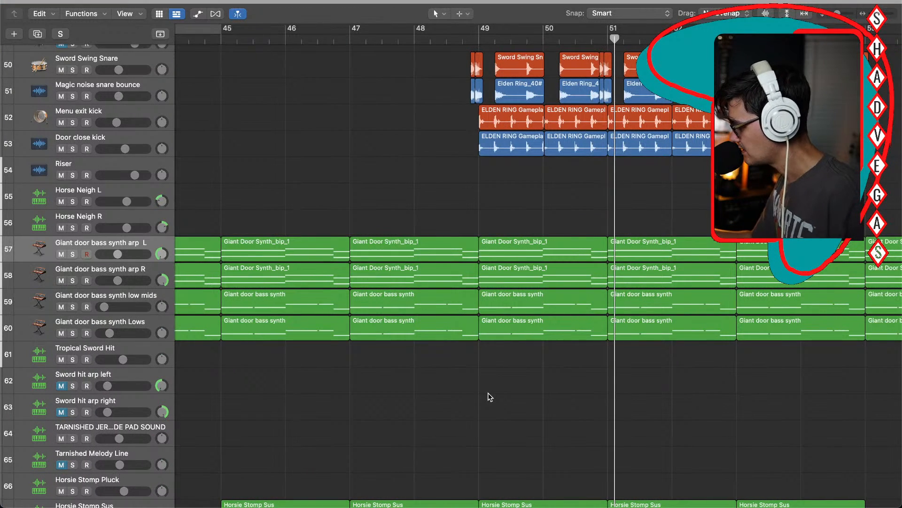
key("super+Left")
key("super+Left")
key("super+Left")
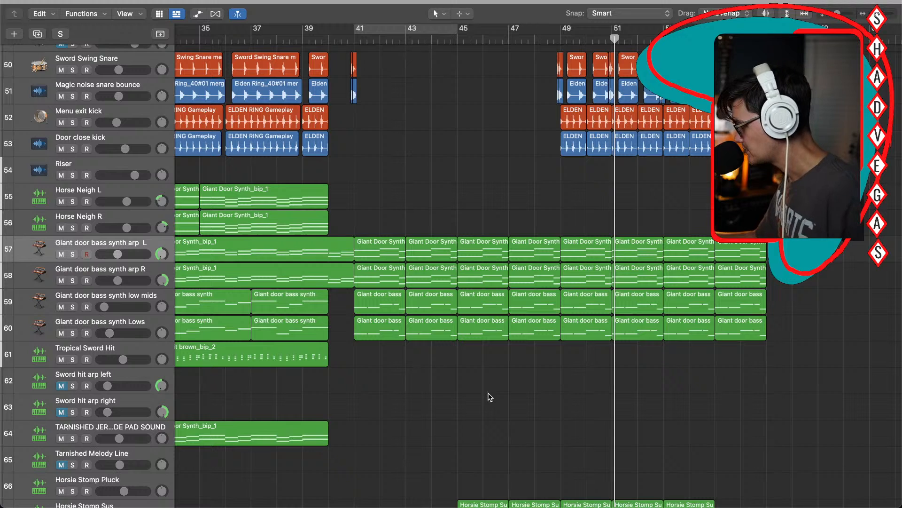
key("Return")
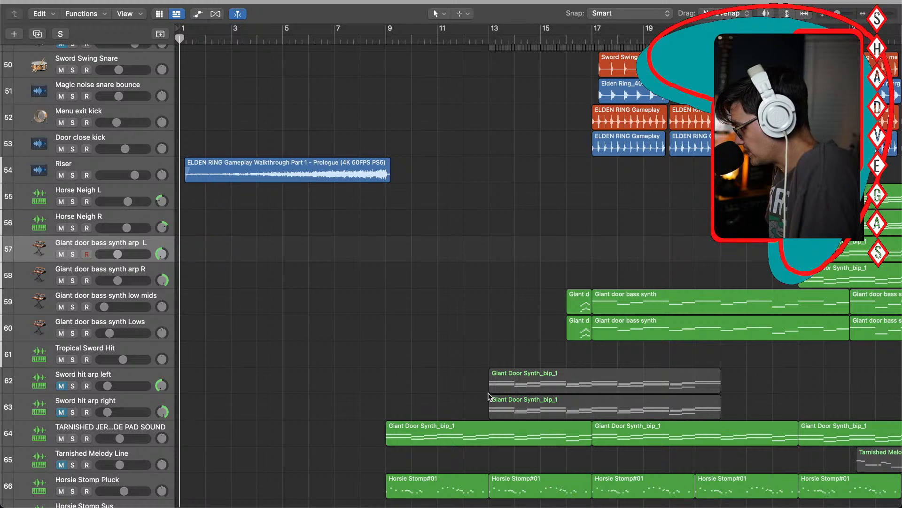
key("space")
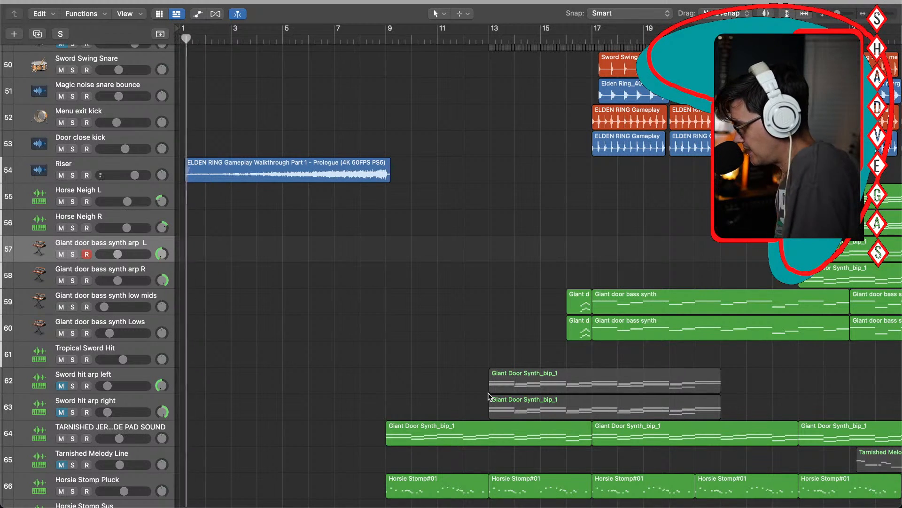
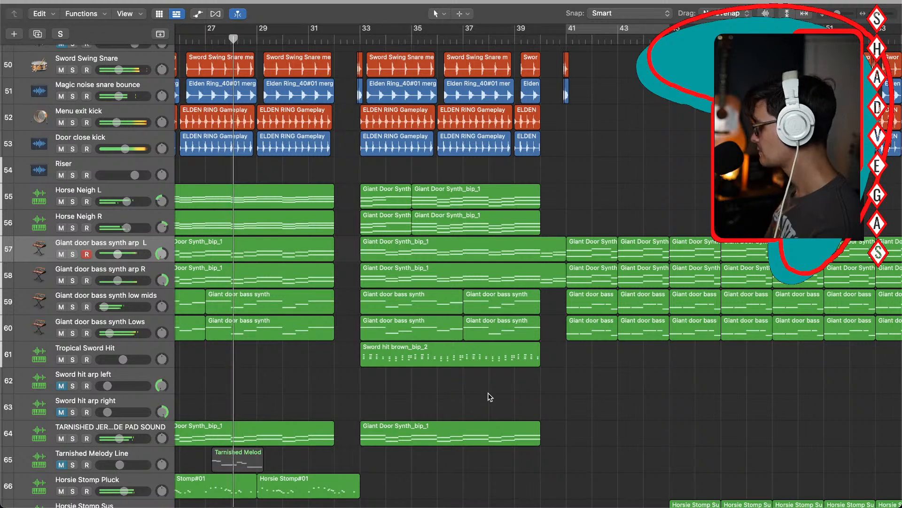
Step: Add the line "Consider a drop in middle of a section" below the B section entry in the project notes, then hide the notes
key("alt+super+p")
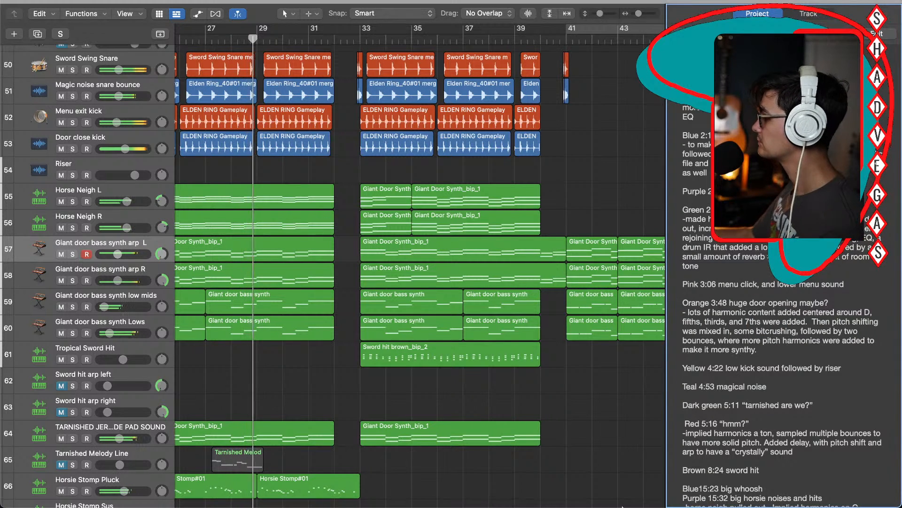
scroll(733, 381, "down", 10)
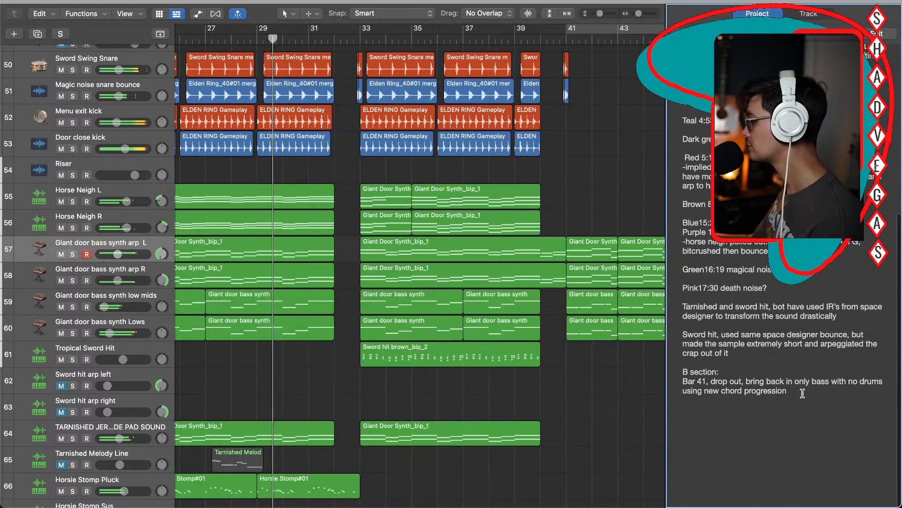
double_click(803, 393)
key("Return")
key("Return")
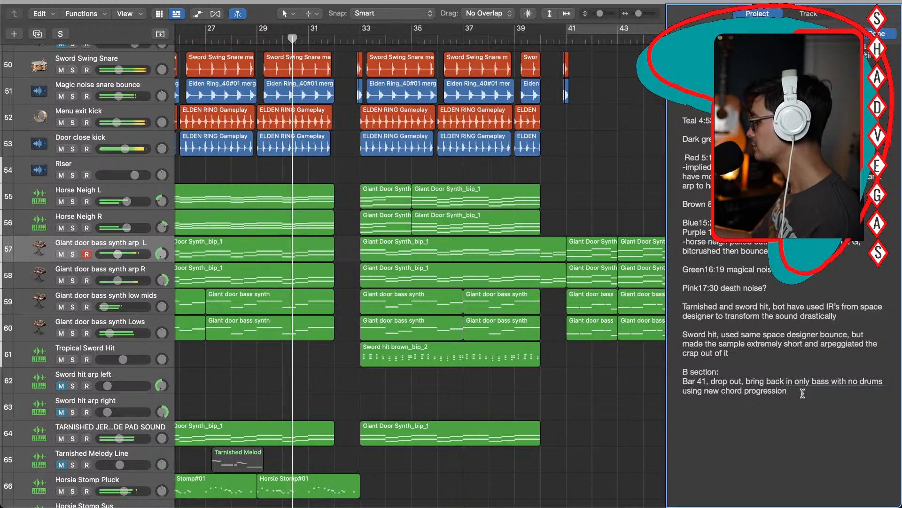
type("Conside")
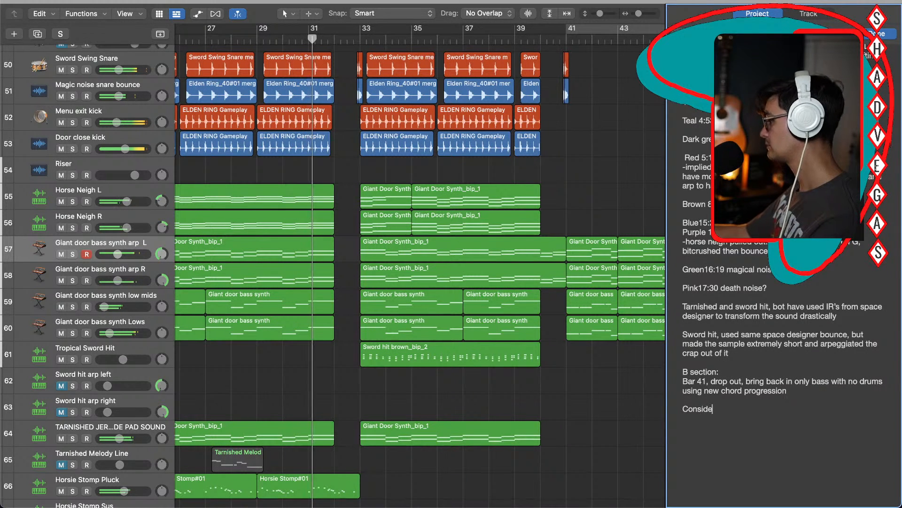
type("r a drop in midd")
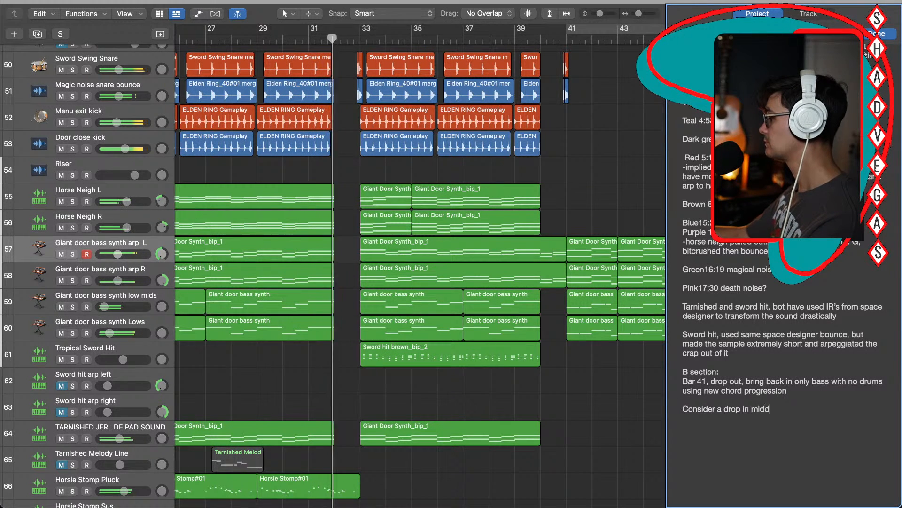
type("le of a section")
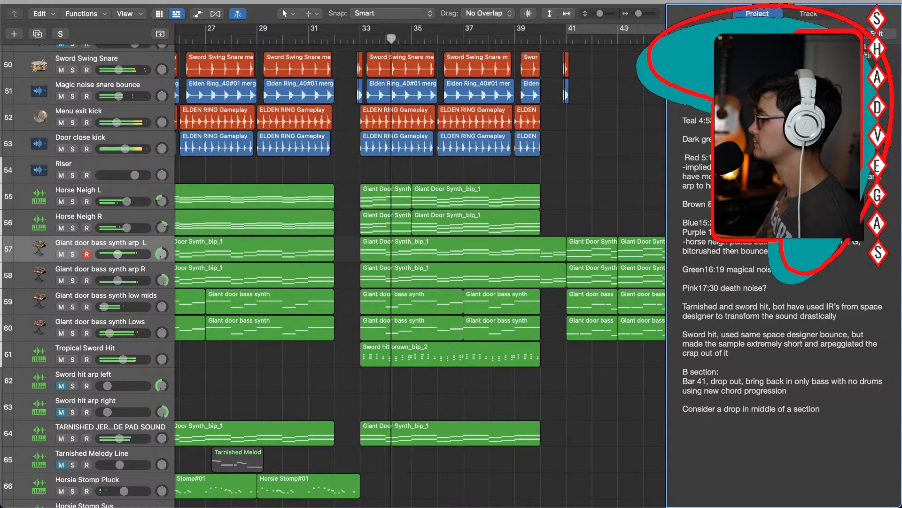
key("alt+super+p")
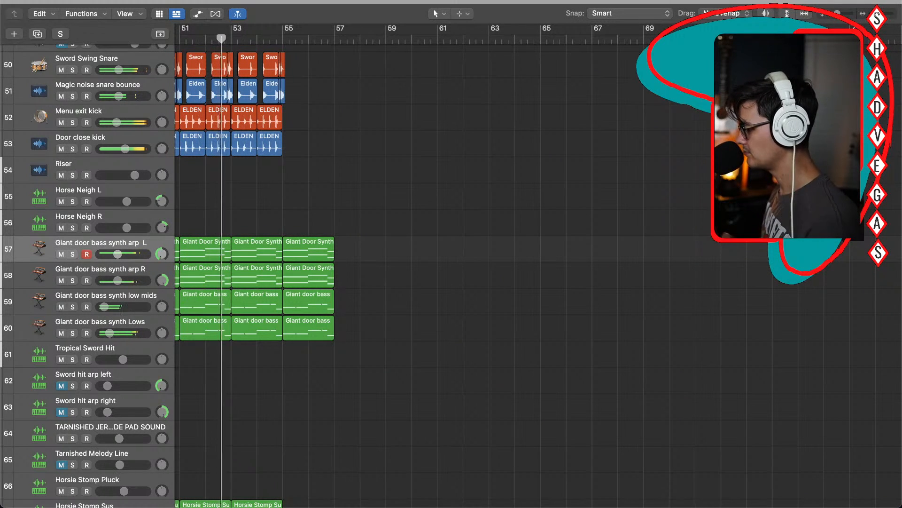
Step: Set the gain of the Blaidd Half-Wolf dialogue region on the first track to +9.9 dB and solo that track
scroll(529, 358, "down", 3)
scroll(528, 358, "left", 3)
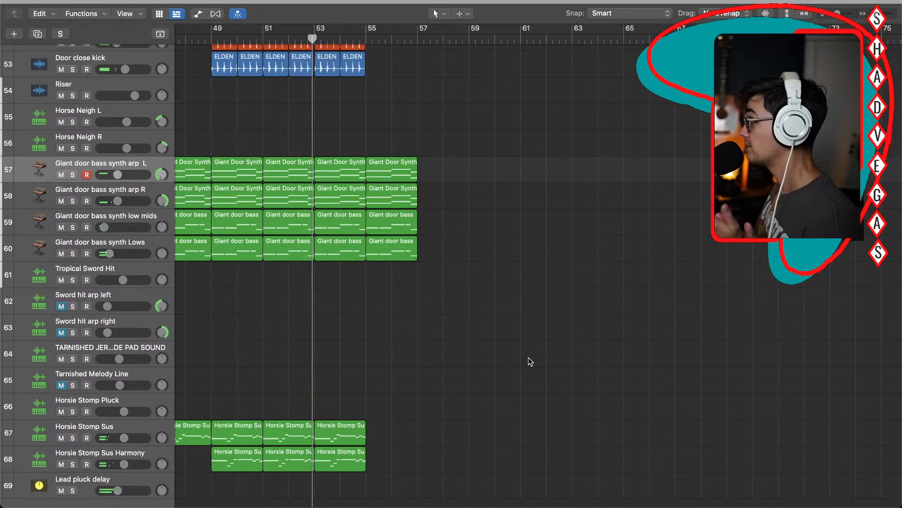
scroll(529, 357, "up", 20)
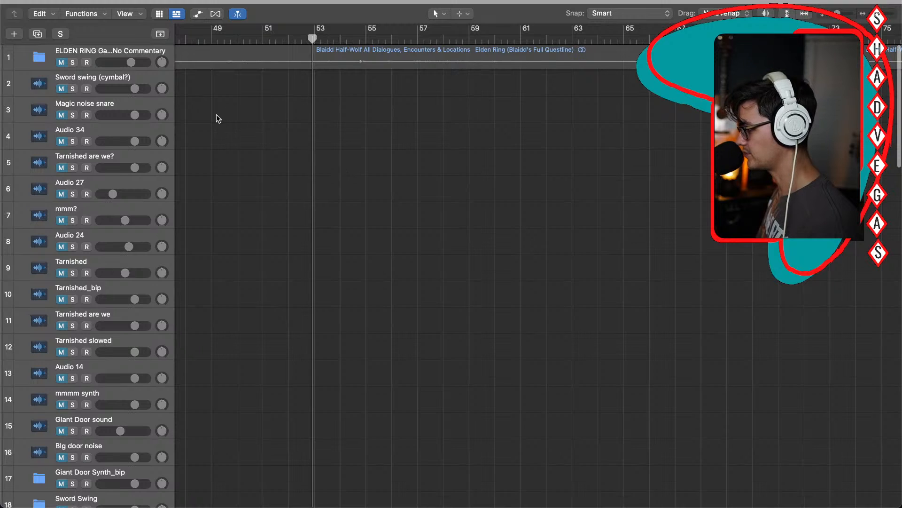
left_click(227, 56)
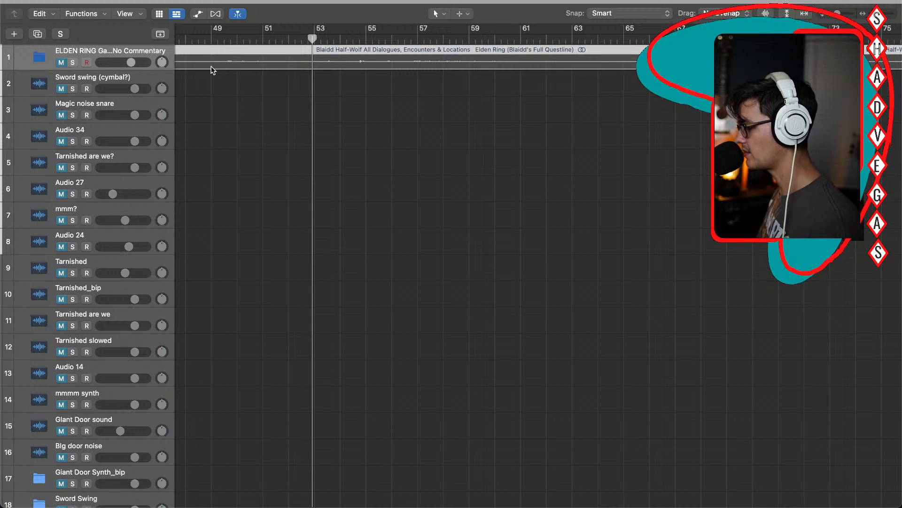
key("i")
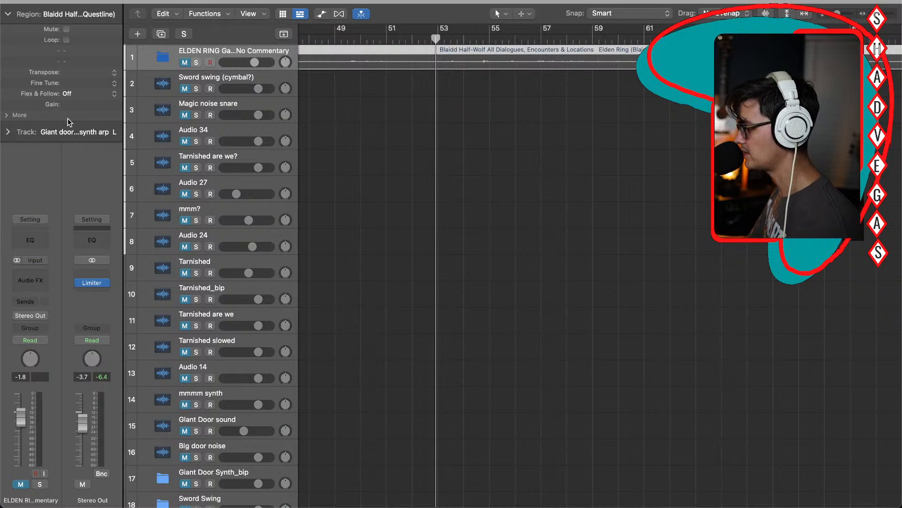
left_click_drag(67, 104, 63, 31)
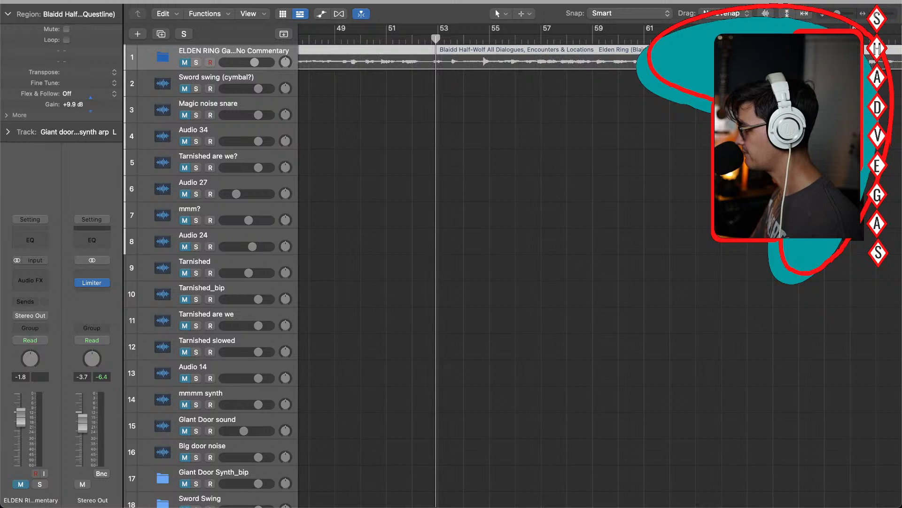
left_click(197, 63)
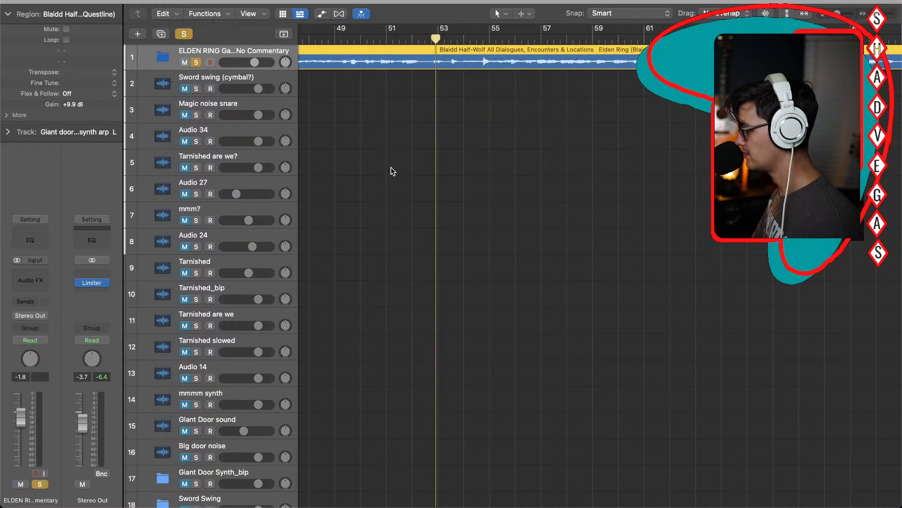
Step: Audition the soloed Blaidd dialogue recording from about bar 45
scroll(393, 171, "left", 5)
scroll(393, 171, "down", 10)
scroll(393, 171, "up", 10)
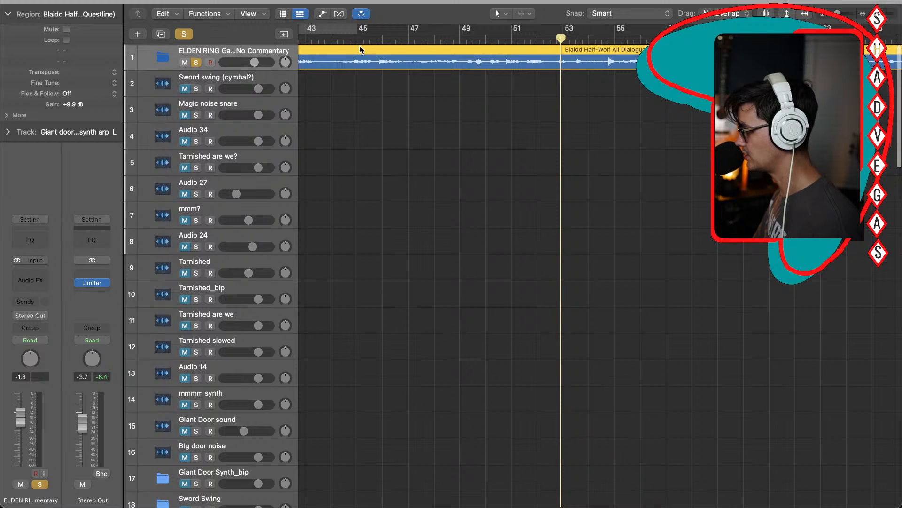
double_click(353, 37)
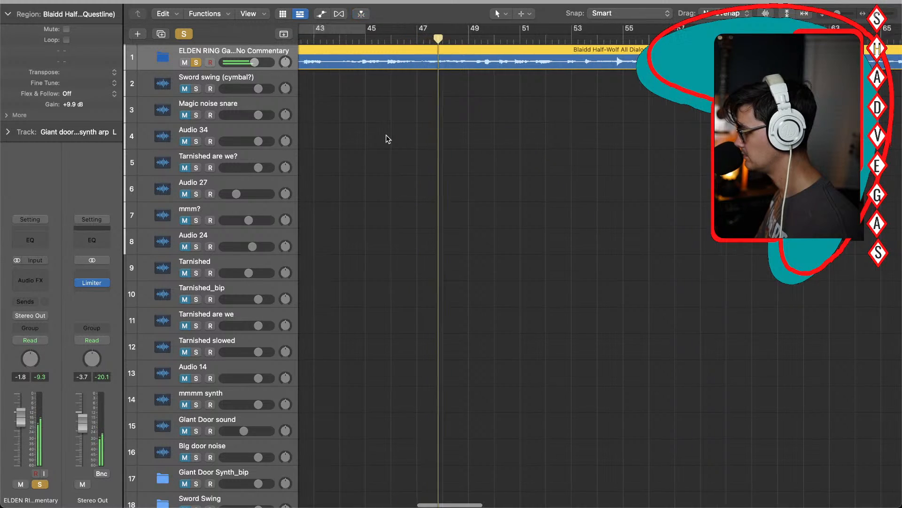
scroll(388, 139, "left", 1)
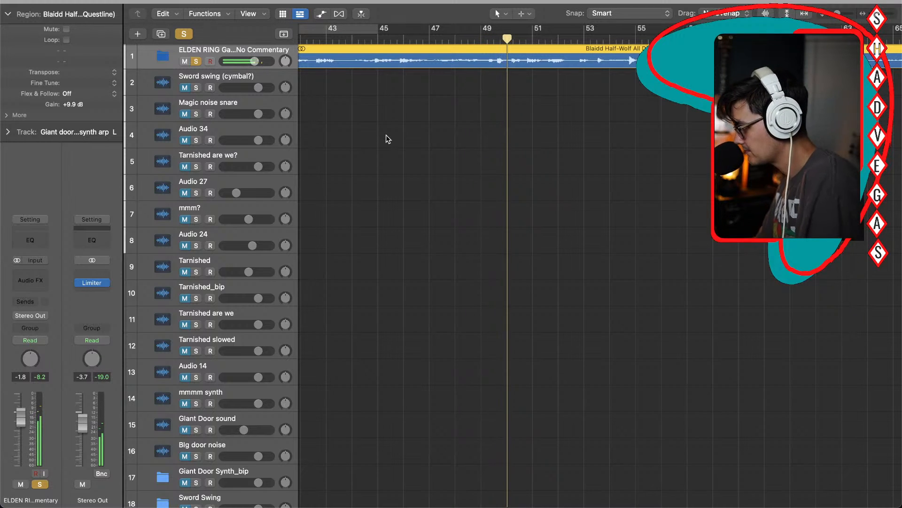
Step: Audition the soloed Blaidd dialogue between about bars 42 and 44 to locate a usable phrase
scroll(386, 138, "left", 3)
scroll(386, 136, "down", 3)
scroll(385, 133, "up", 3)
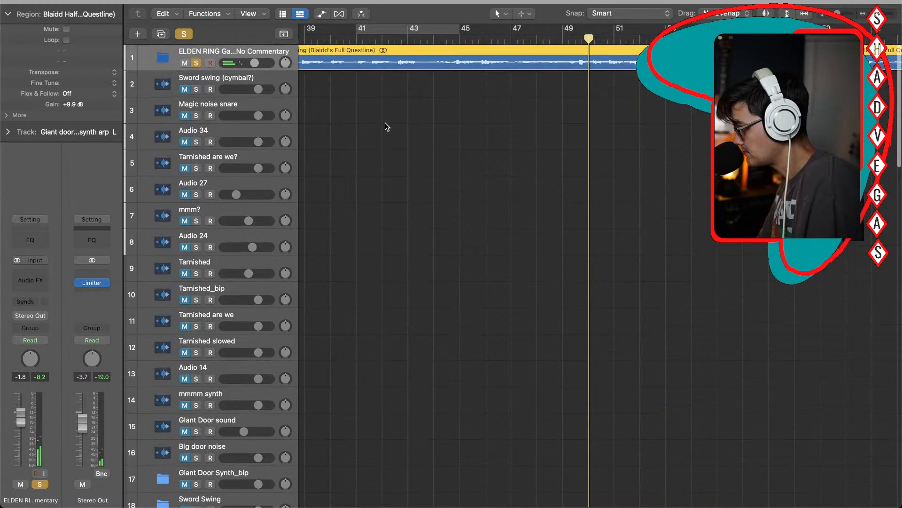
left_click(371, 40)
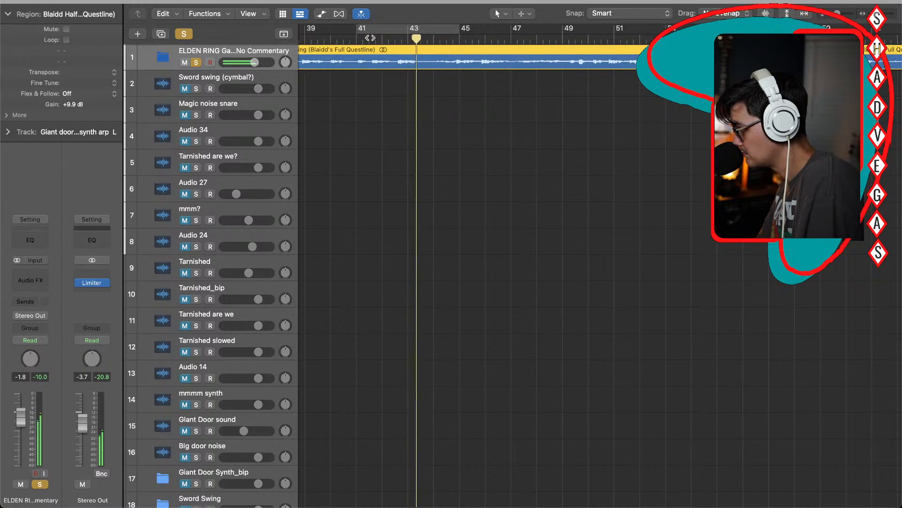
left_click(396, 39)
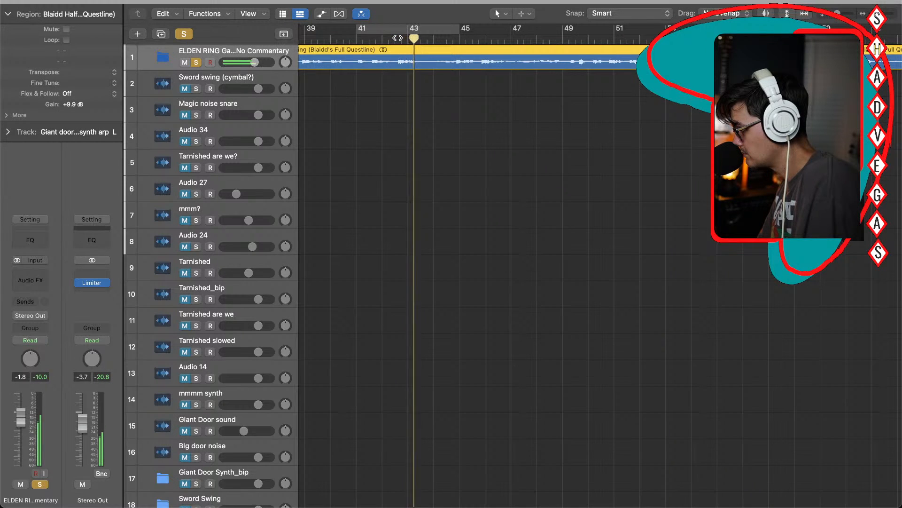
key("super+Right")
key("super+Right")
key("super+Right")
key("super+Right")
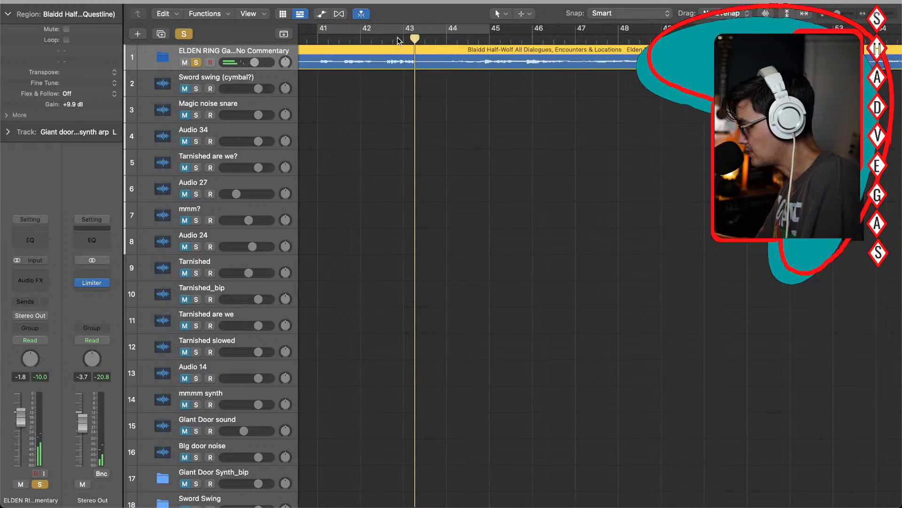
left_click(355, 39)
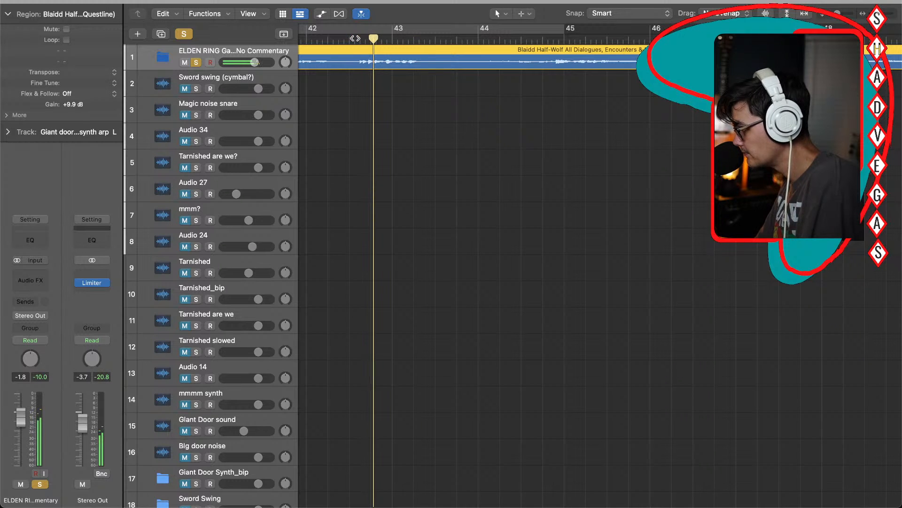
key("super+Right")
key("super+Right")
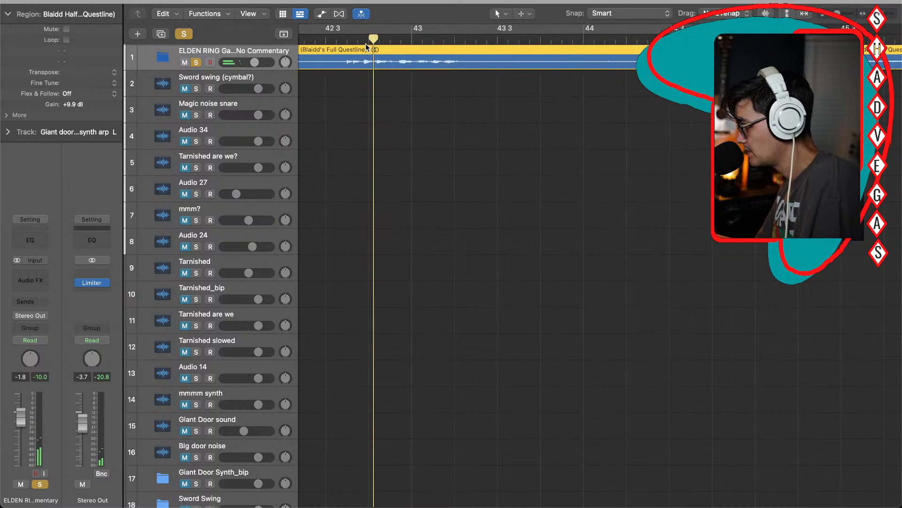
Step: Split the dialogue region just after 42 3 and just after 43 2 to isolate the spoken phrase
left_click(343, 40)
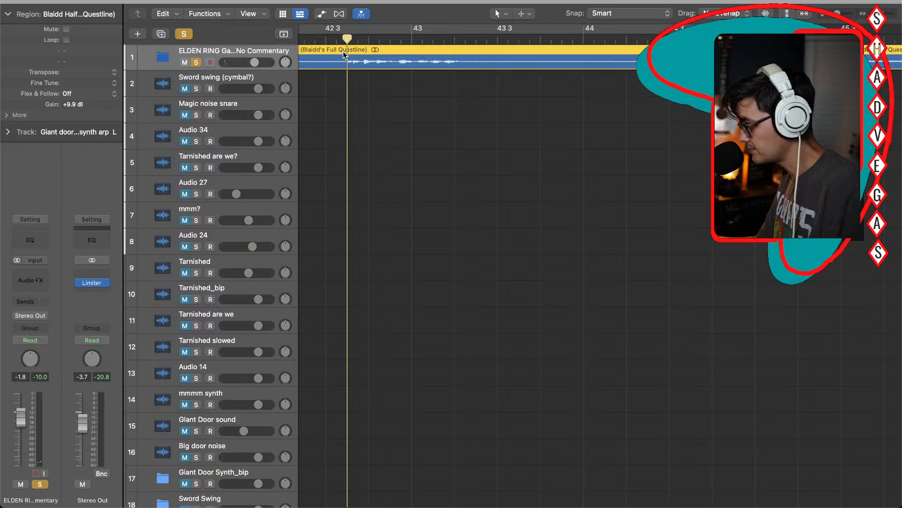
left_click(339, 41)
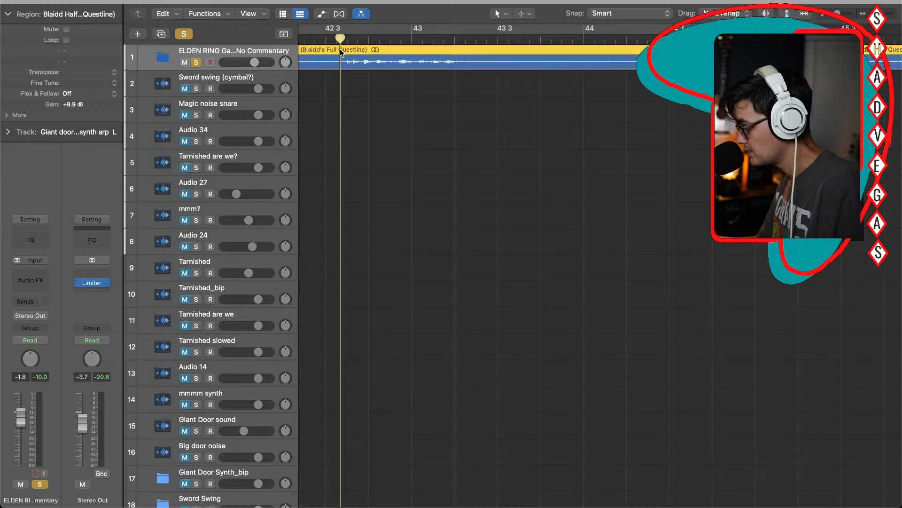
left_click(340, 50)
left_click(466, 41)
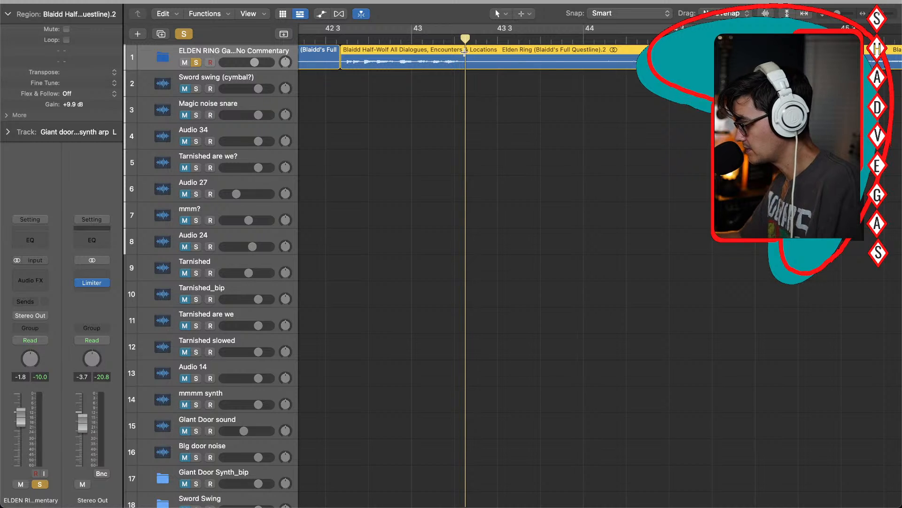
left_click(465, 51)
left_click(443, 117)
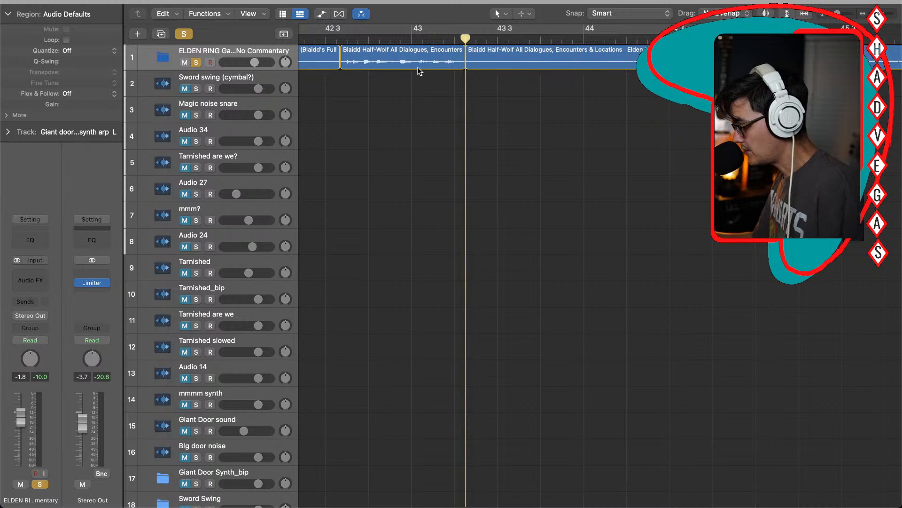
Step: Create one audio track and copy the isolated Blaidd phrase onto it at the same position
key("alt+super+n")
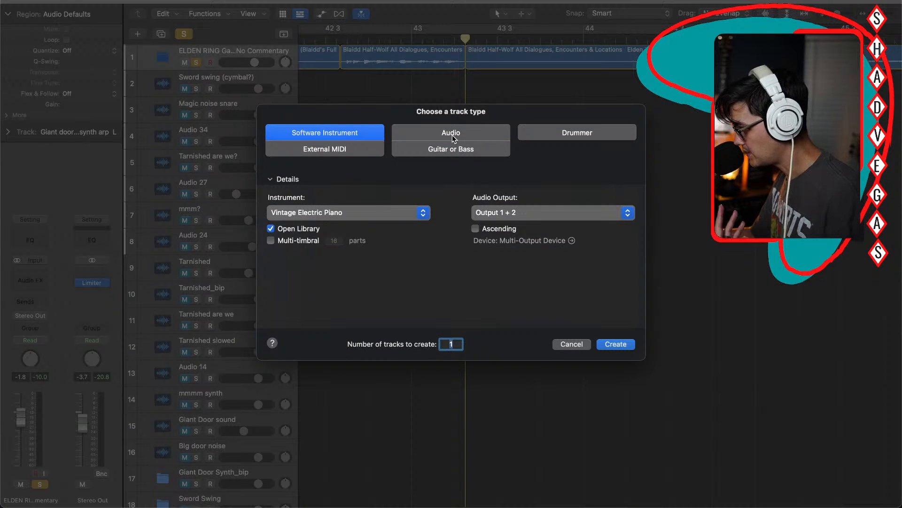
left_click(451, 134)
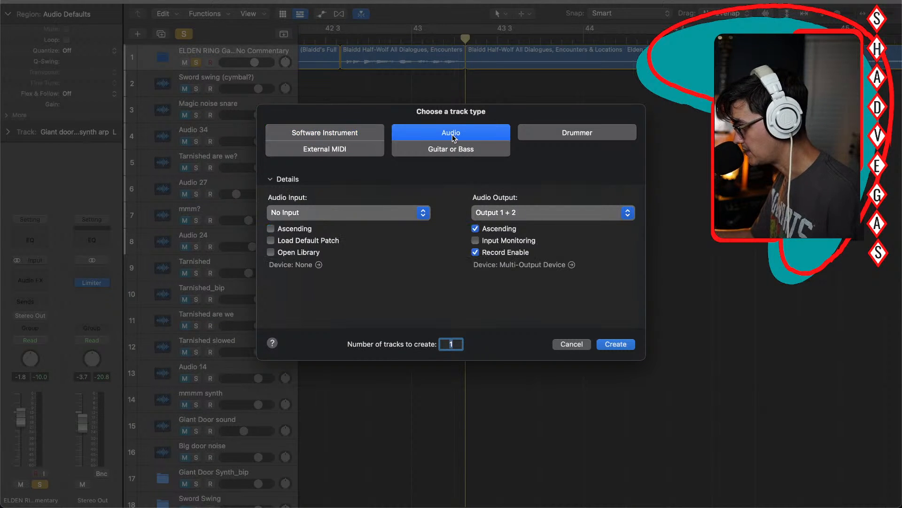
left_click(611, 346)
left_click(400, 55)
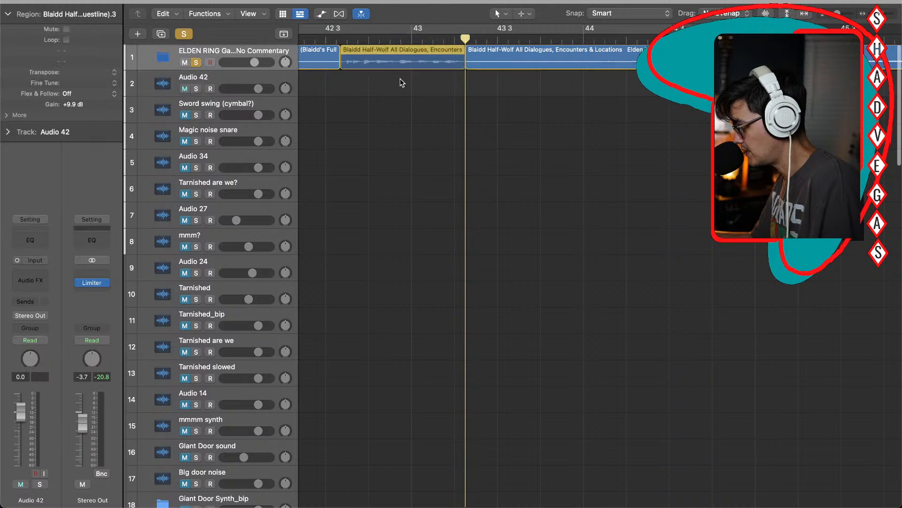
left_click(399, 68)
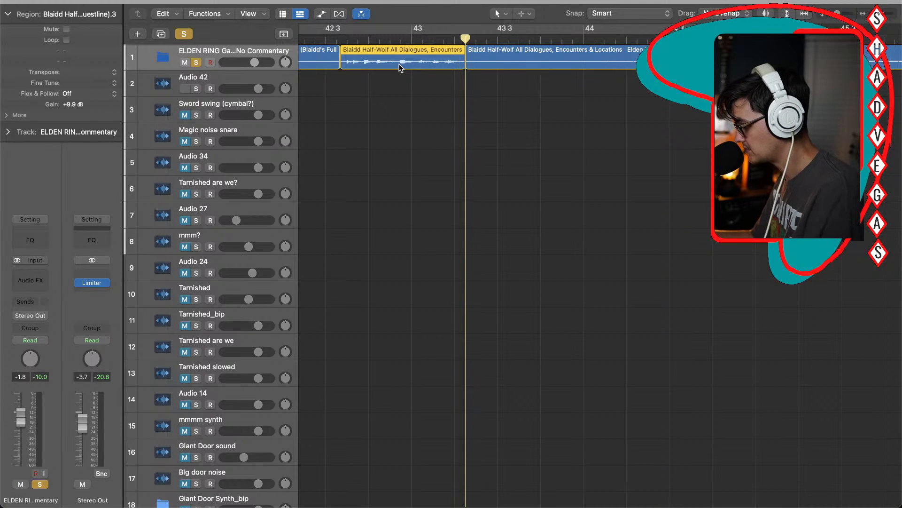
left_click_drag(399, 67, 401, 84)
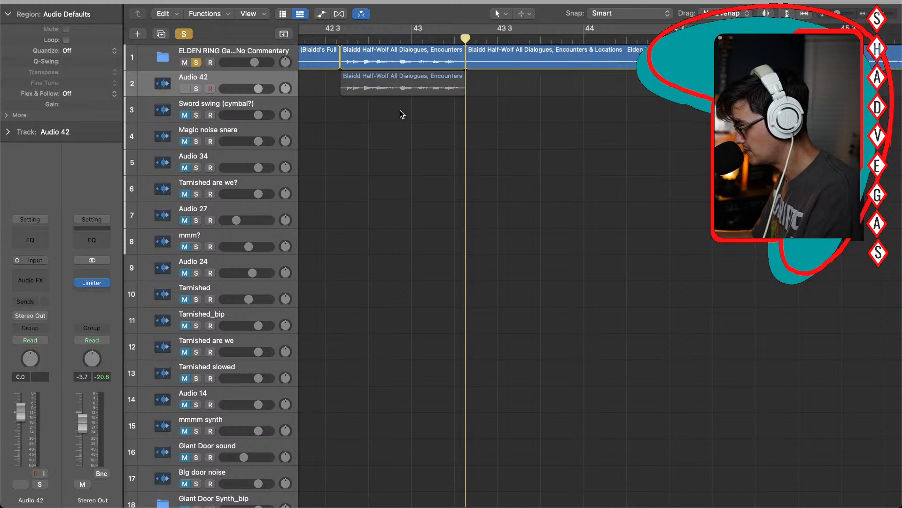
Step: Solo the new track instead of the dialogue track, move the copied phrase to bar 1 and play it
left_click(196, 88)
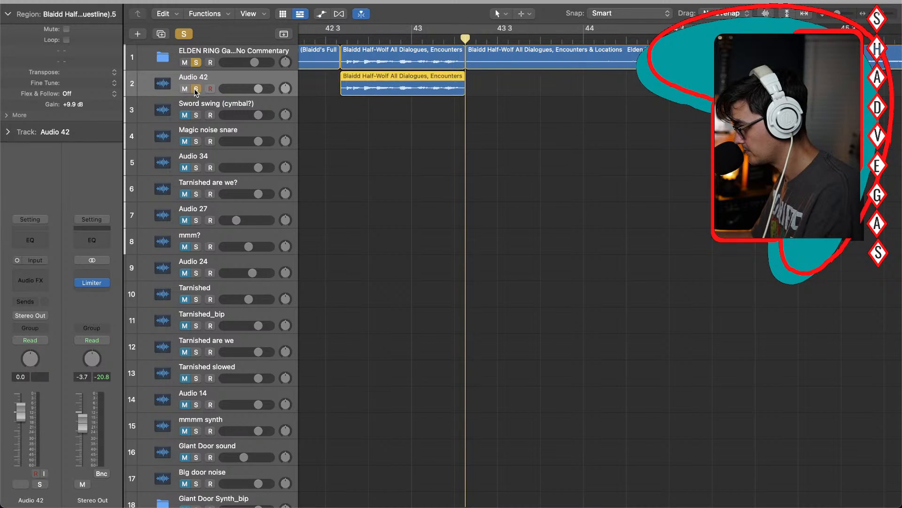
left_click(196, 62)
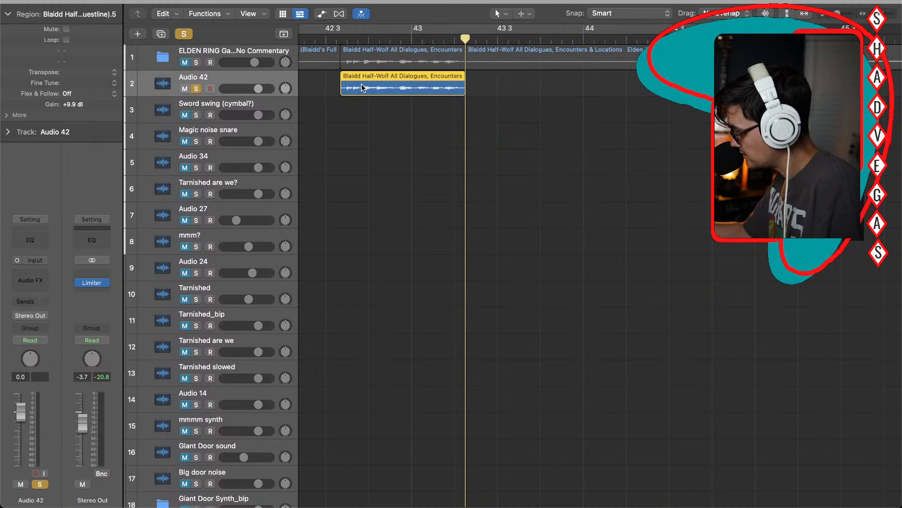
key("Delete")
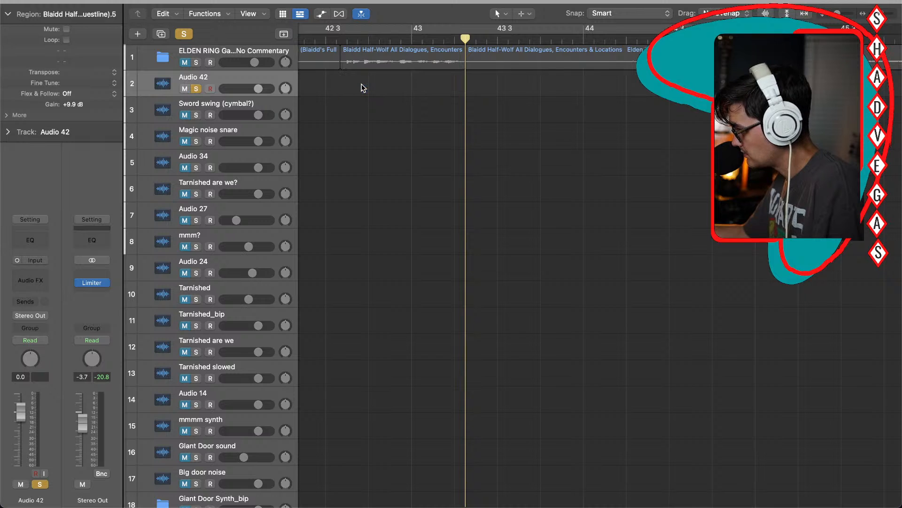
key("Return")
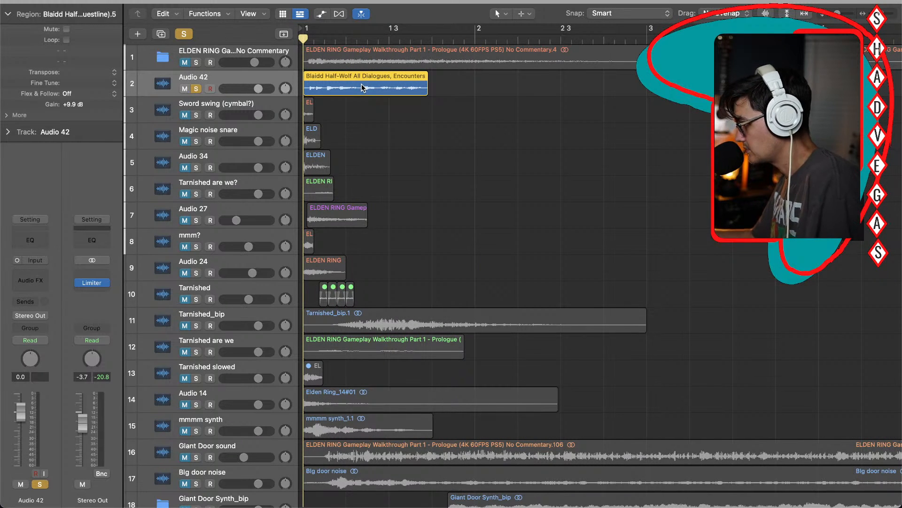
key("space")
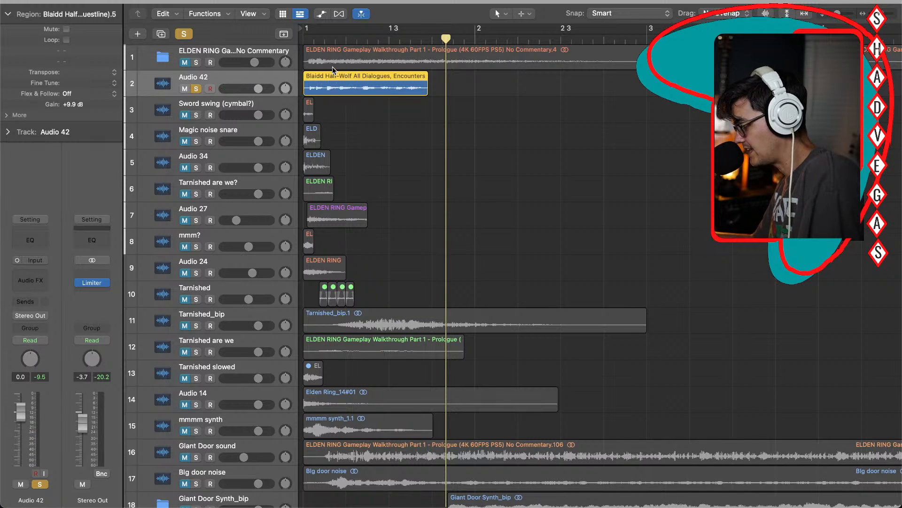
Step: Audition the opening of the Blaidd phrase at bar 1 to find a short sound to isolate
left_click(313, 41)
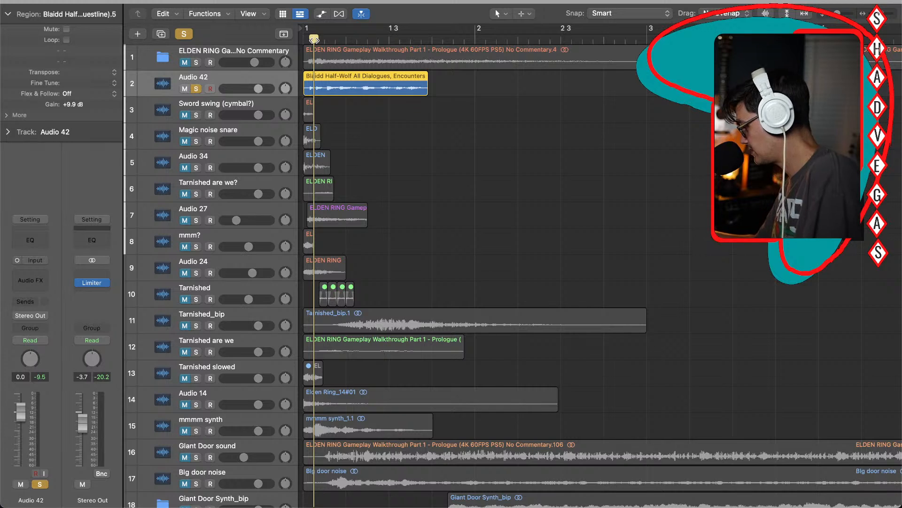
key("super+Right")
key("super+Right")
key("super+Right")
key("space")
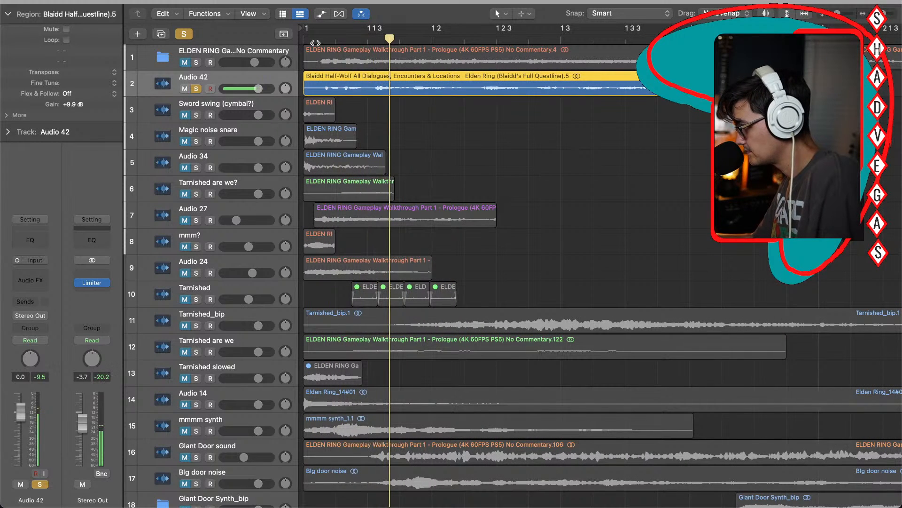
left_click(336, 41)
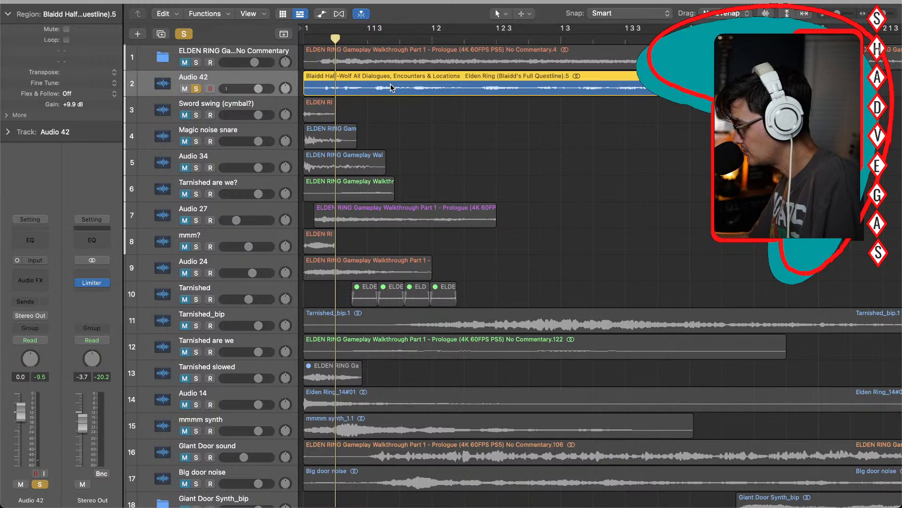
Step: Split the phrase just after 1 1 2 and just after 1 1 3, and delete the parts on both sides of that slice
key("super+Right")
key("super+Right")
key("super+Right")
key("super+Right")
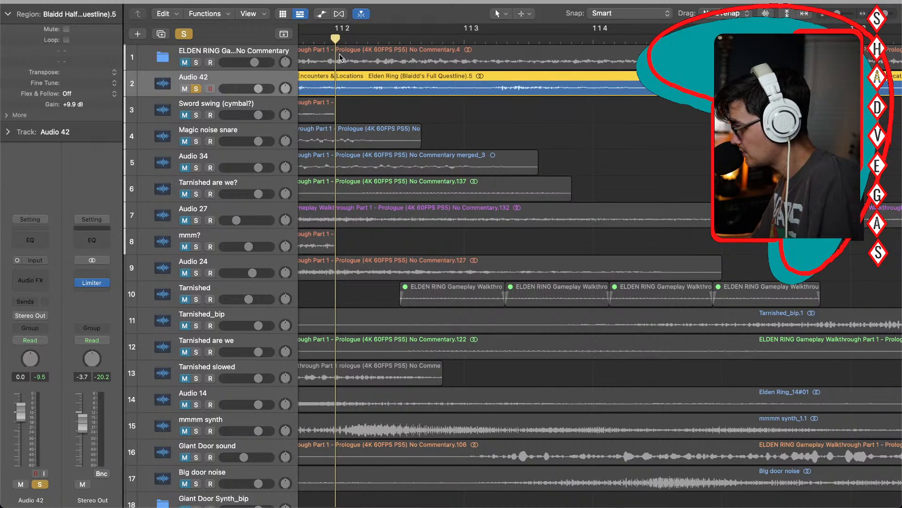
left_click_drag(335, 42, 366, 48)
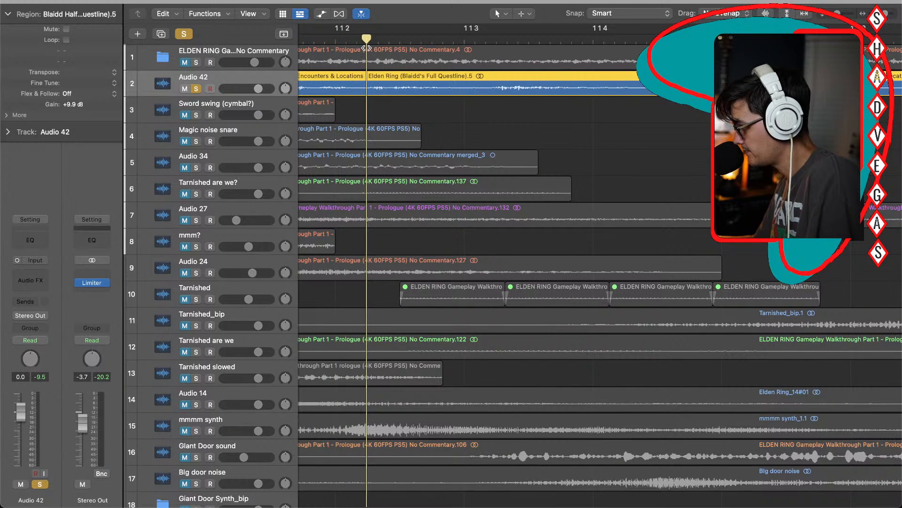
left_click(367, 81)
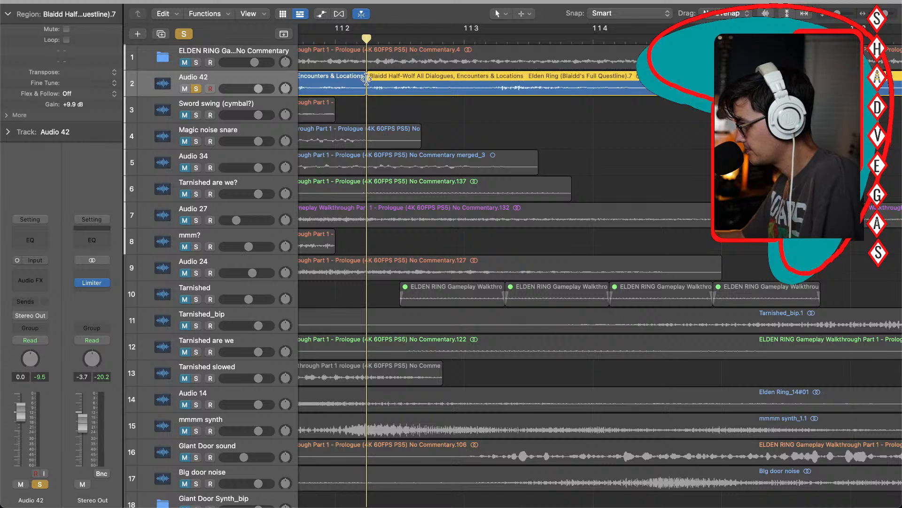
left_click(492, 41)
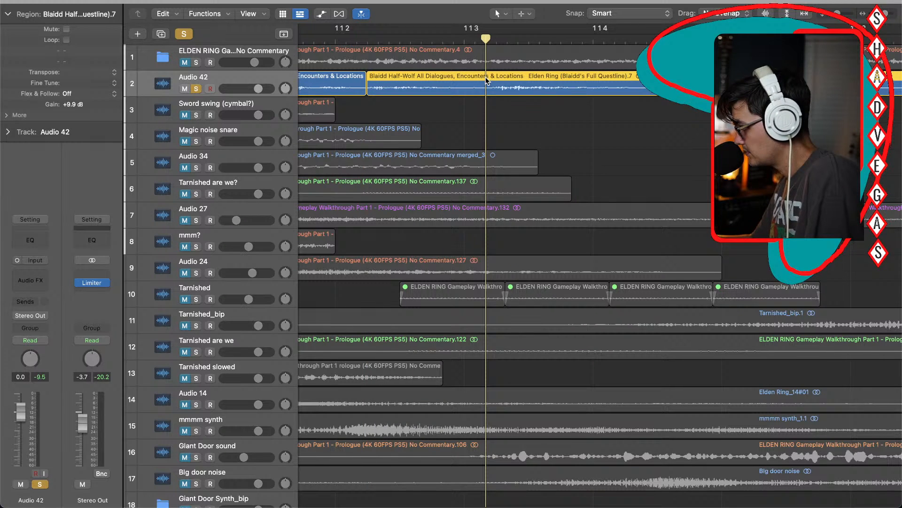
left_click(485, 78)
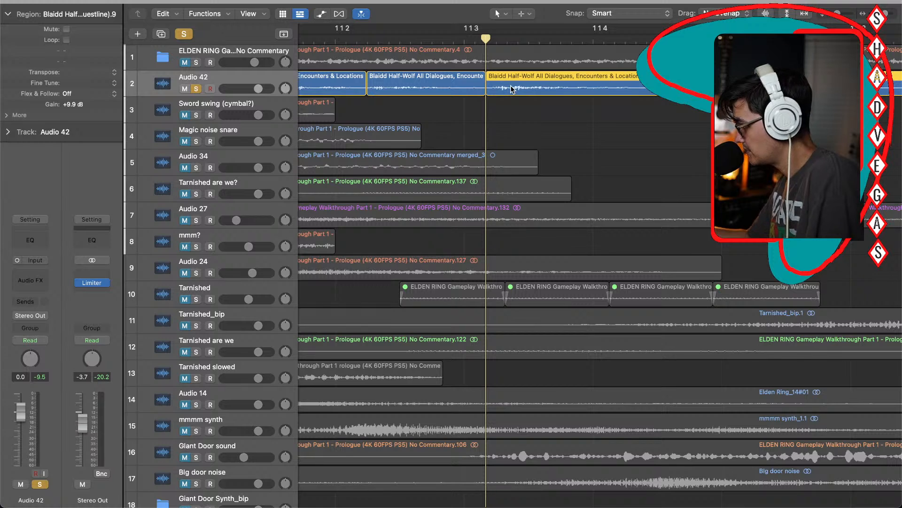
key("Delete")
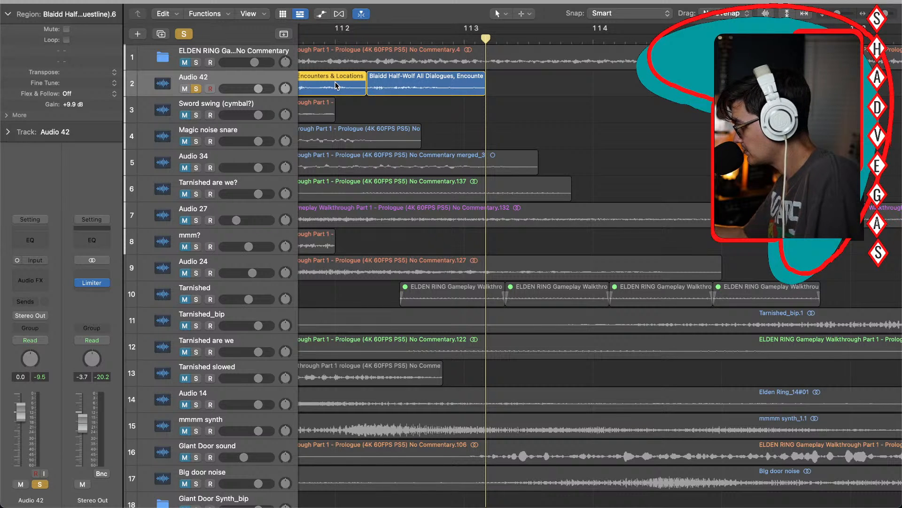
key("Delete")
Step: Set the slice's gain to +16.7 dB and play it in a cycle from 1 to 1 2
left_click(378, 90)
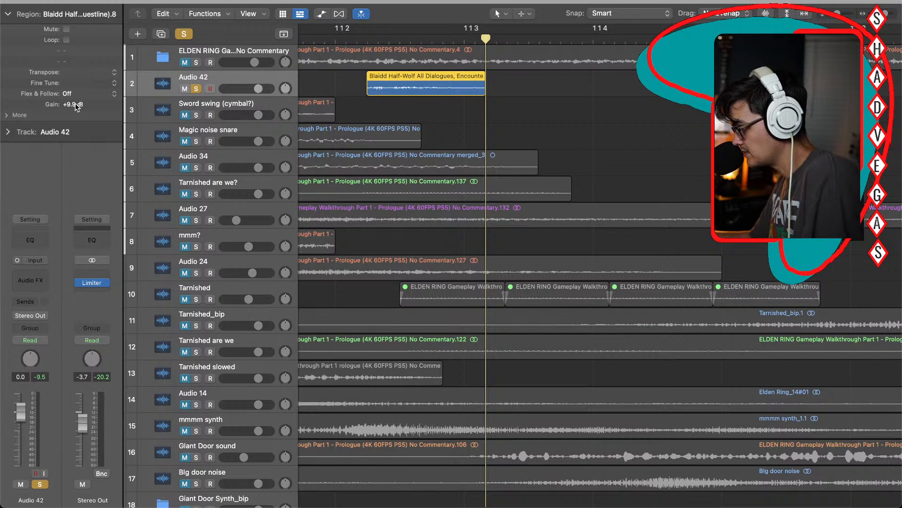
left_click_drag(72, 99, 69, 4)
key("super+Left")
key("super+Left")
key("super+Left")
key("super+Left")
key("super+Left")
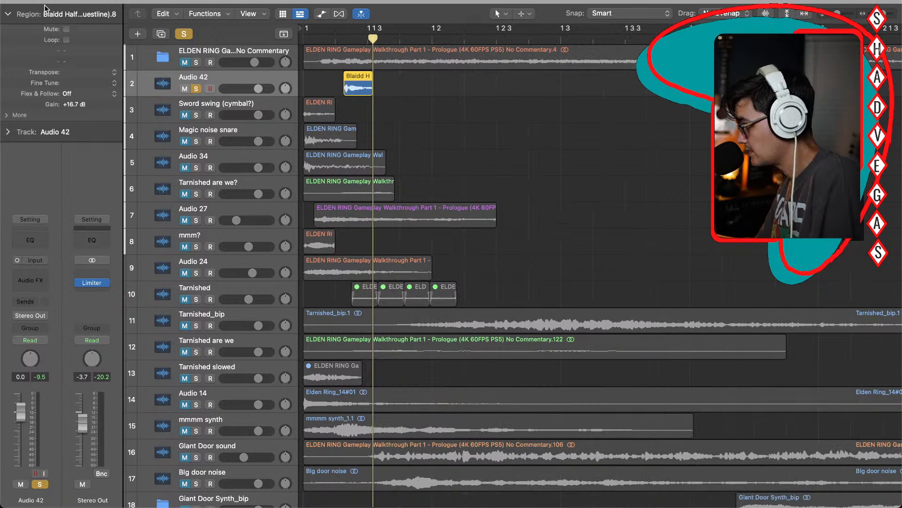
left_click_drag(305, 32, 432, 42)
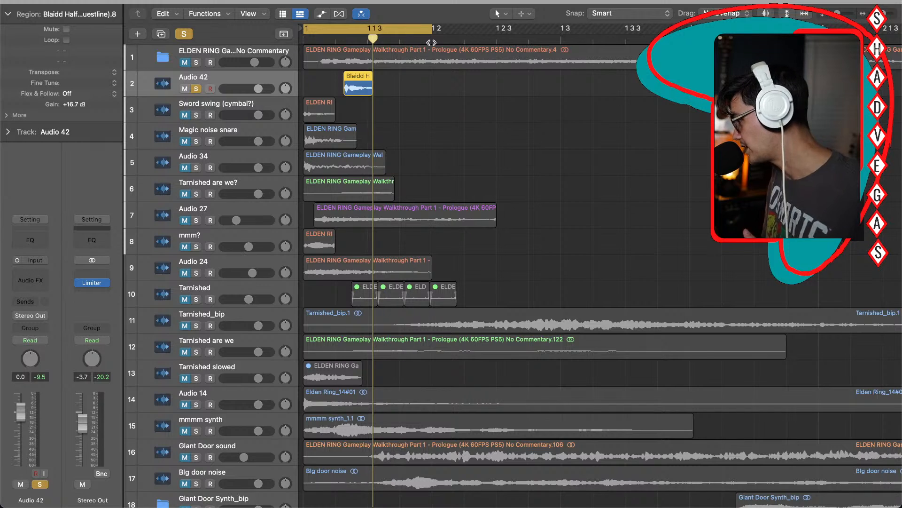
key("space")
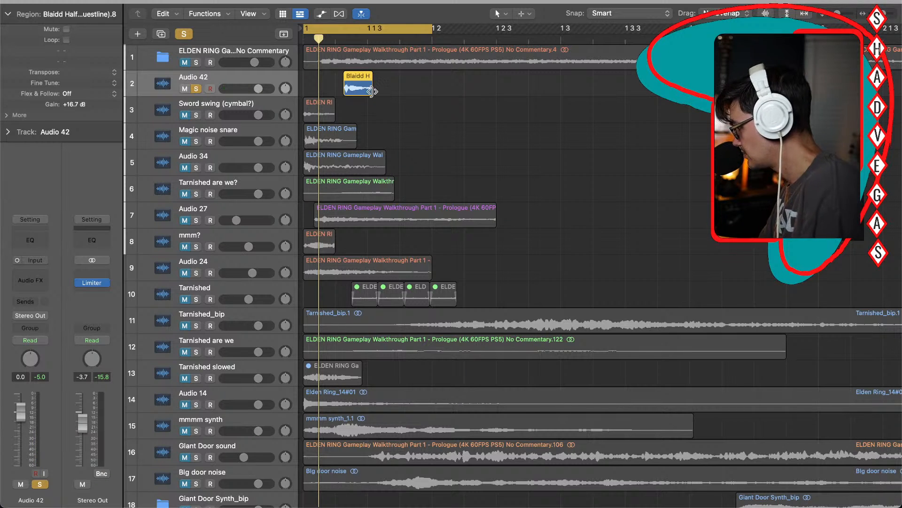
Step: Try extending the slice's end to just past 1 1 4, audition it in the cycle and undo the extension
left_click_drag(371, 91, 408, 92)
key("space")
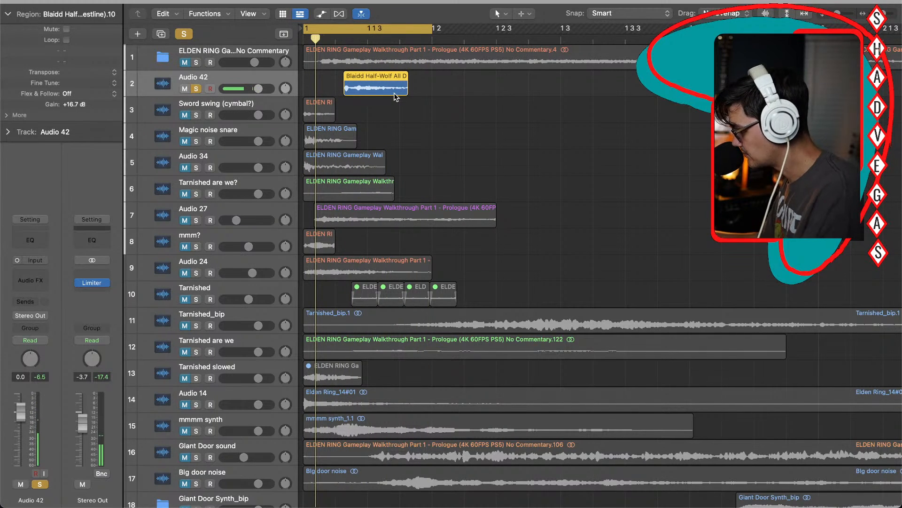
key("super+z")
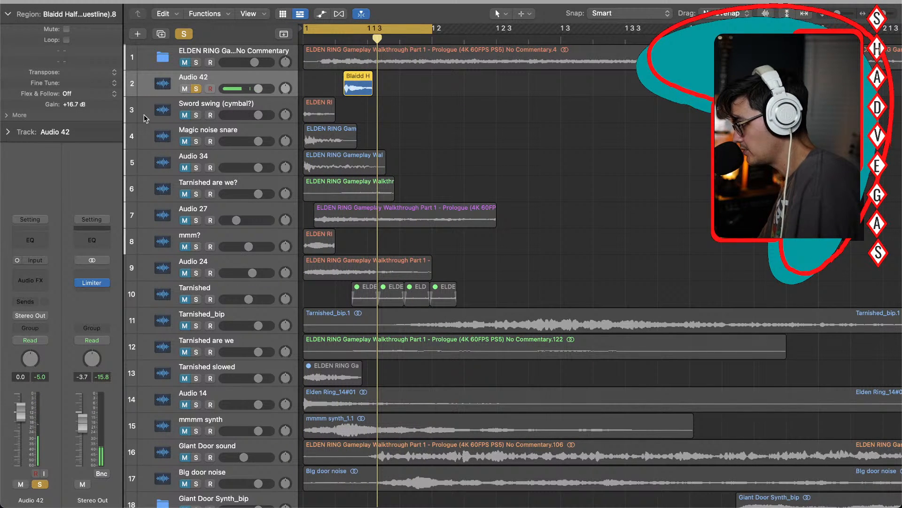
Step: Transpose the Blaidd Half-Wolf region on the Audio 42 track to +1
left_click_drag(71, 73, 70, 71)
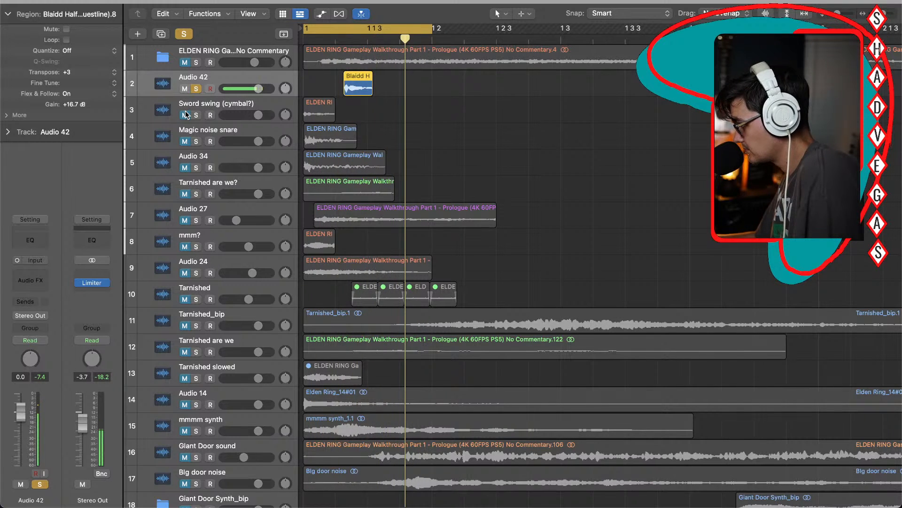
key("alt+Down")
key("alt+Down")
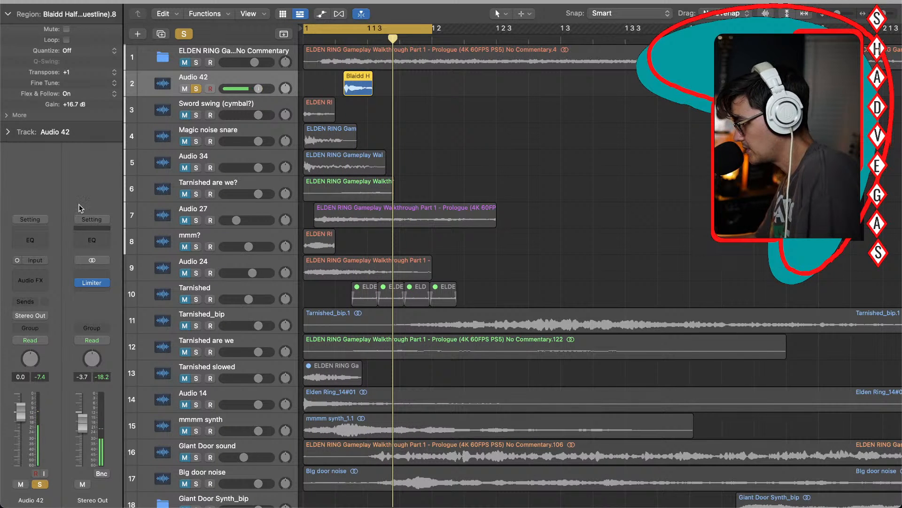
Step: Add a Channel EQ to Audio 42 and boost the 250 Hz band at 240 Hz by +14.7 dB with Q 4.30
left_click(34, 239)
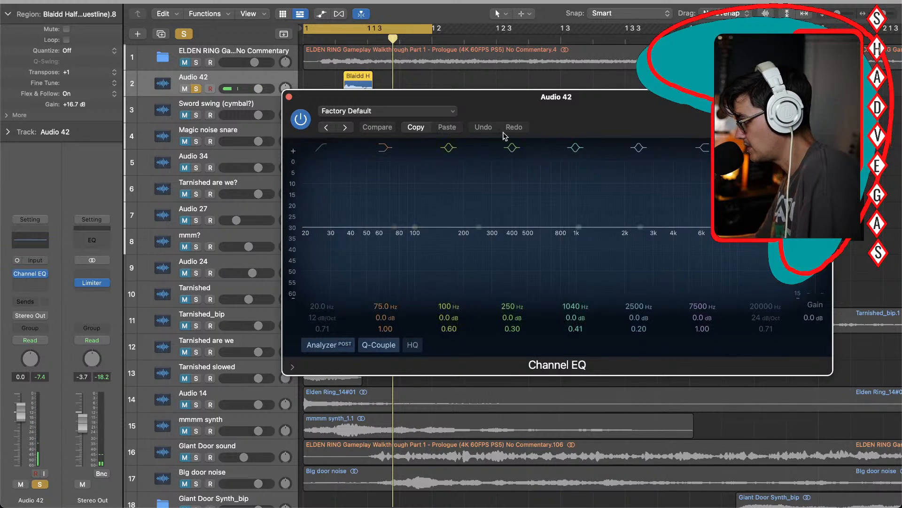
left_click_drag(550, 106, 527, 122)
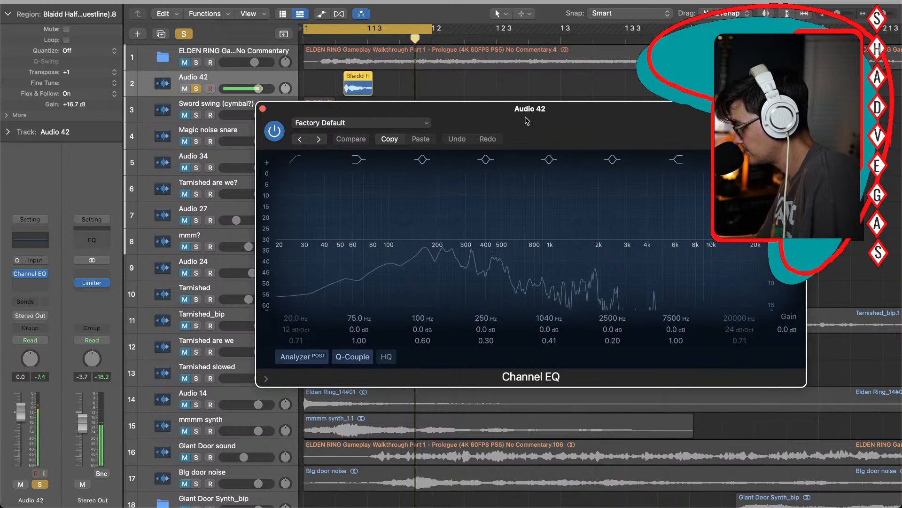
left_click_drag(456, 240, 451, 181)
left_click_drag(486, 341, 486, 299)
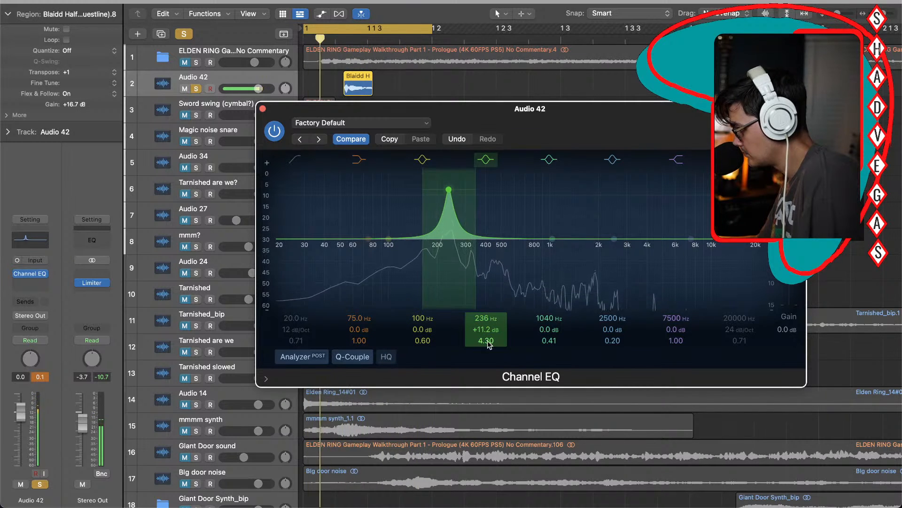
left_click_drag(450, 193, 450, 180)
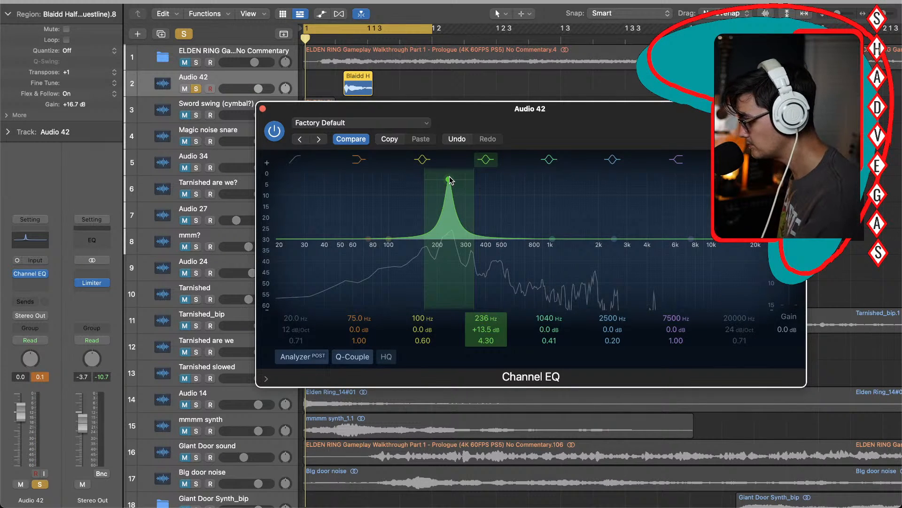
key("space")
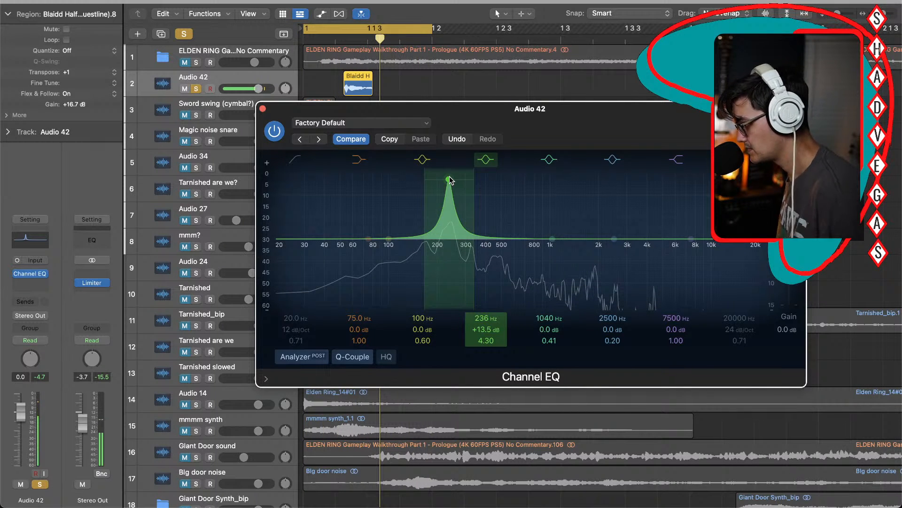
left_click_drag(449, 181, 450, 175)
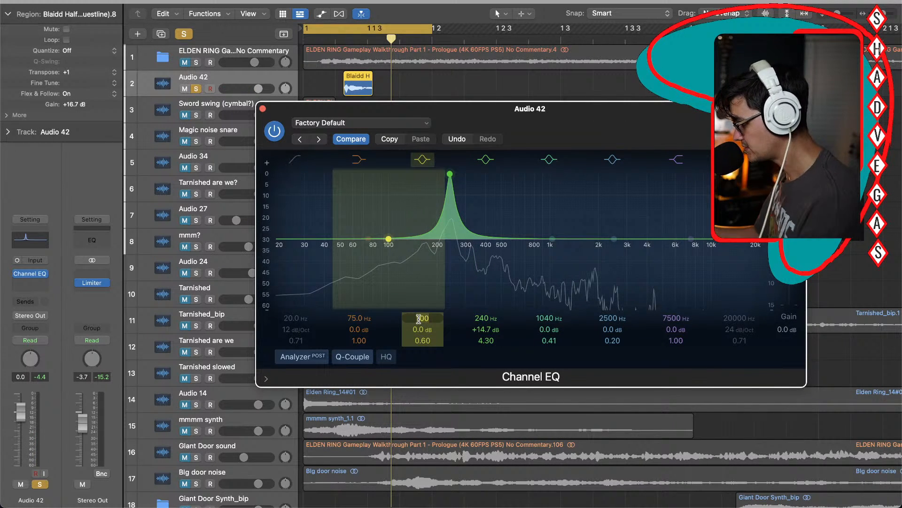
Step: Set the 100 Hz band to 120 Hz, +13.0 dB, Q 16.0, and narrow the 240 Hz peak to Q 5.90
type("0")
key("Return")
left_click_drag(424, 331, 422, 296)
left_click_drag(487, 340, 487, 337)
key("space")
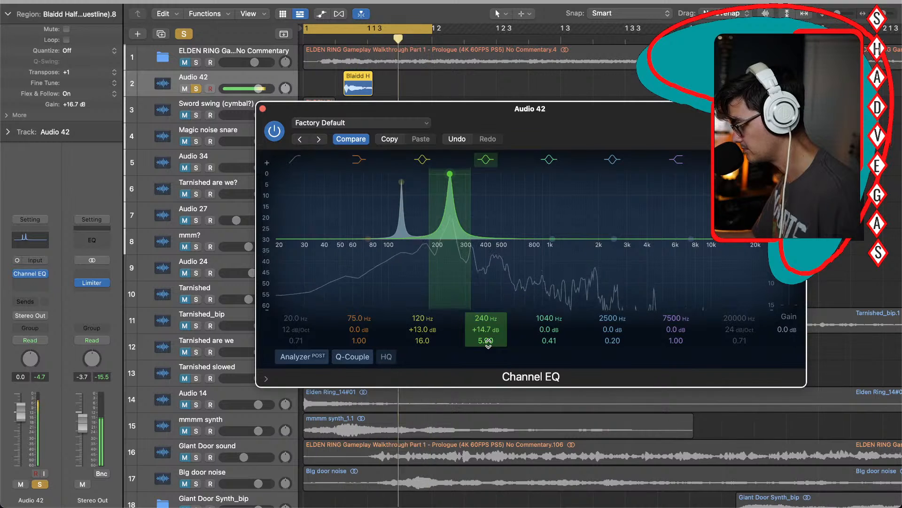
Step: Enable the EQ's low cut and set it to 87.5 Hz with an 18 dB/Oct slope
left_click(297, 165)
left_click_drag(275, 251, 358, 252)
left_click_drag(296, 329, 296, 323)
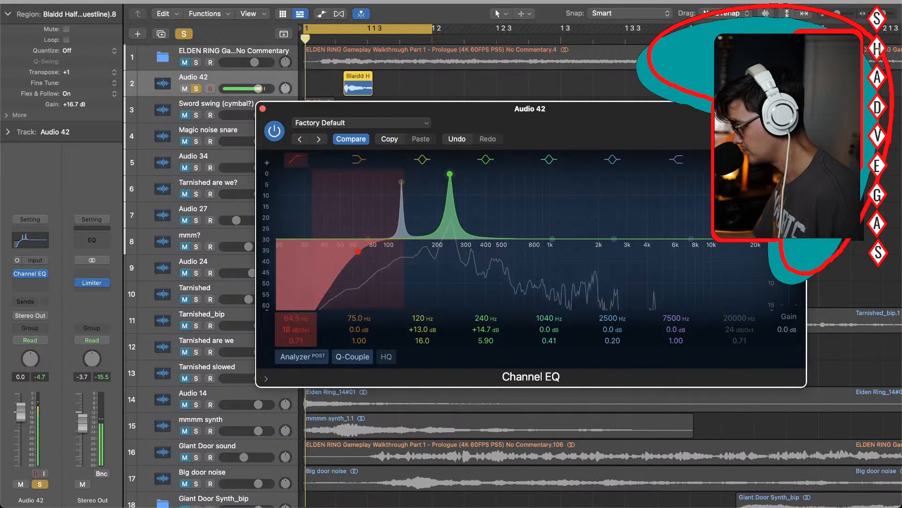
left_click_drag(357, 251, 379, 251)
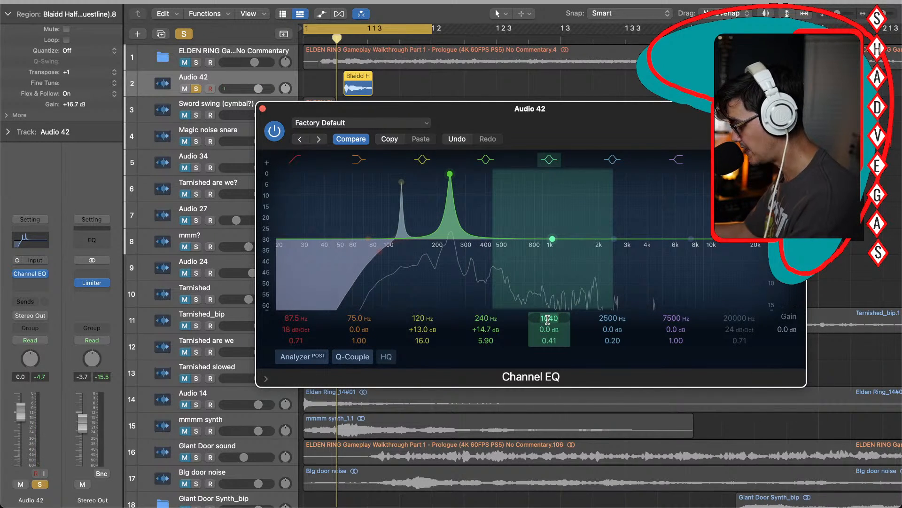
Step: Set the 1040 Hz band to 480 Hz with a +17.6 dB boost and Q 8.20, and audition it
key("Return")
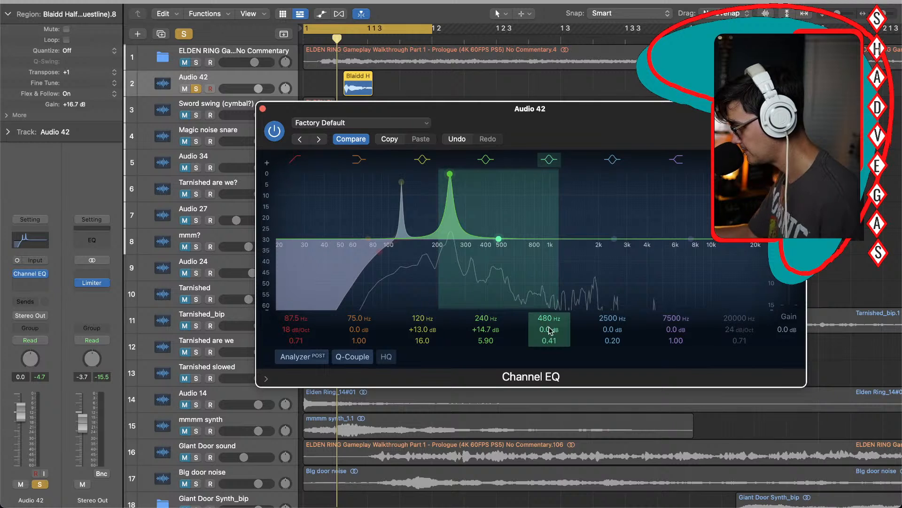
left_click_drag(549, 330, 549, 341)
key("space")
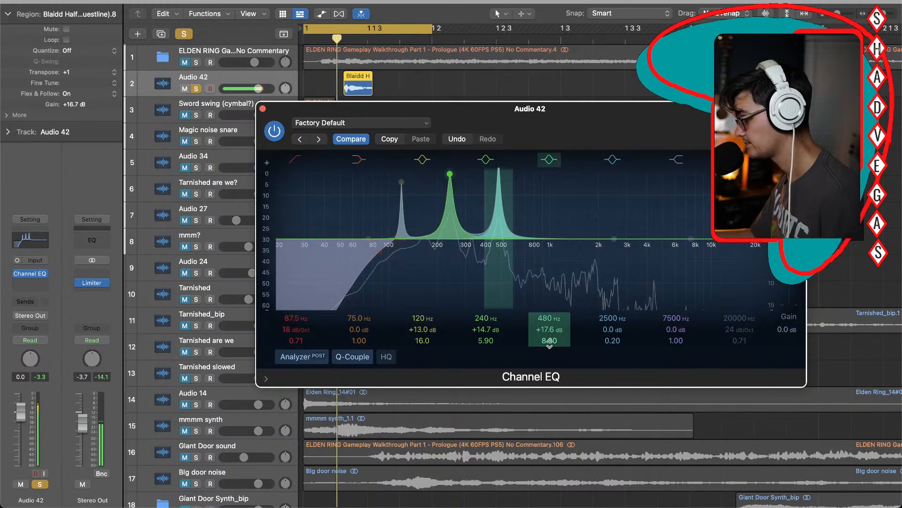
key("space")
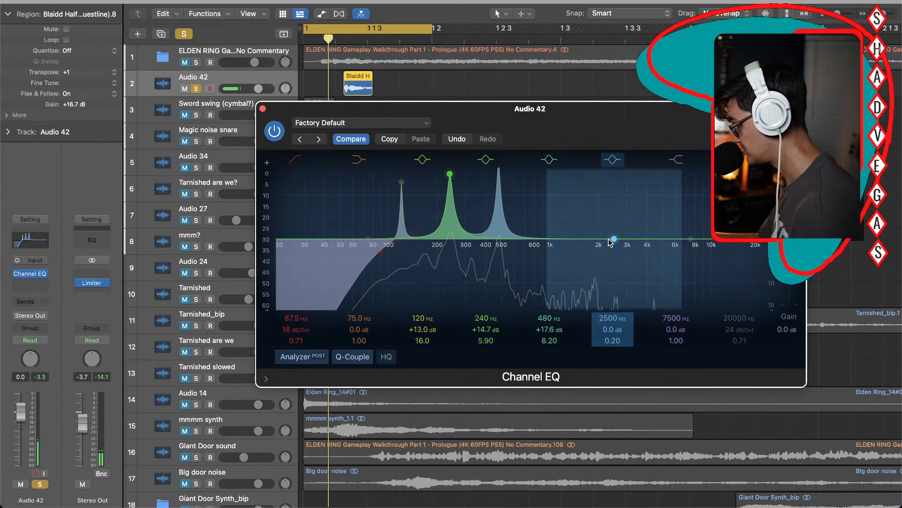
Step: Shape the 2500 Hz band into a 1900 Hz peak of +14.2 dB with Q 4.80, then close the EQ
left_click_drag(614, 240, 596, 281)
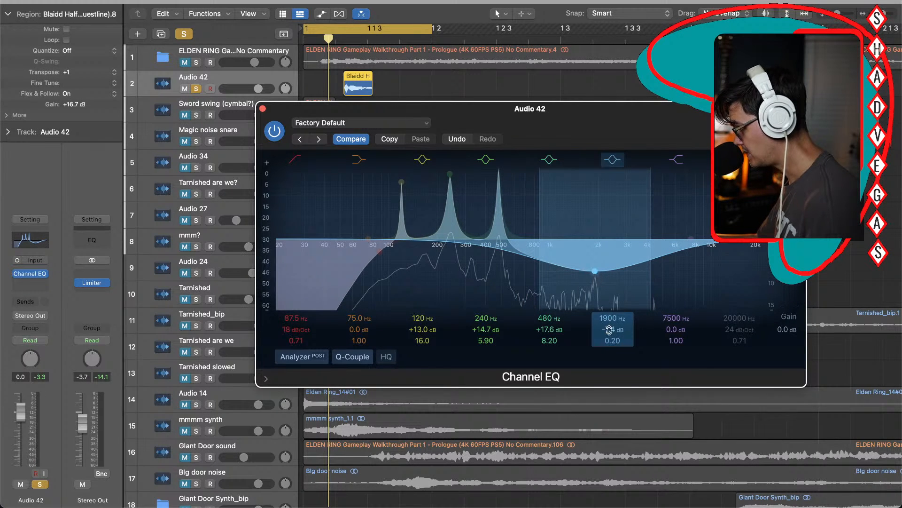
left_click_drag(614, 340, 615, 301)
key("space")
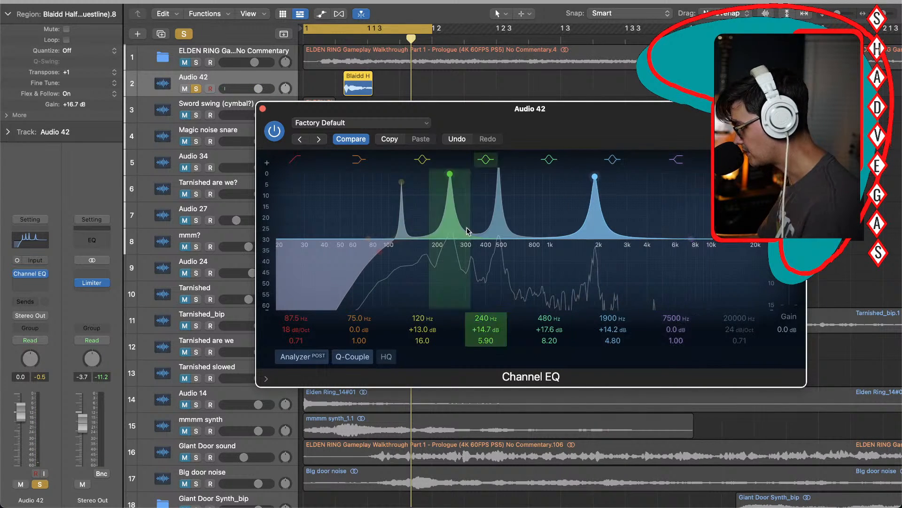
left_click(263, 110)
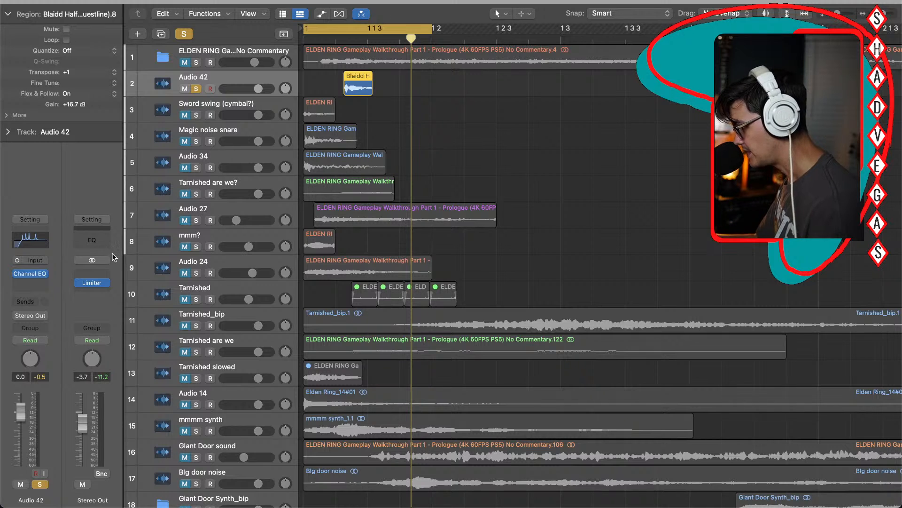
Step: Insert a second mono Channel EQ on Audio 42 and create a 4400 Hz peak of +15.9 dB with Q 3.10
left_click(44, 274)
mouse_move(49, 310)
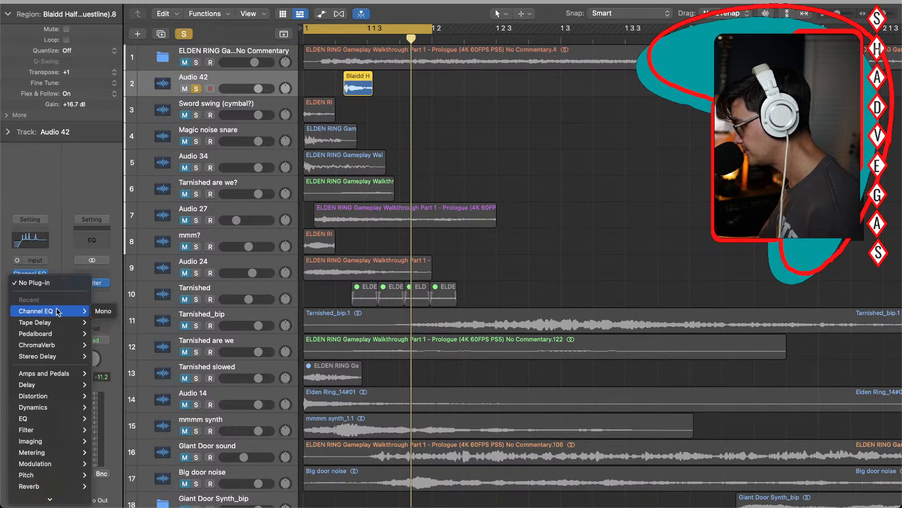
left_click(103, 312)
key("space")
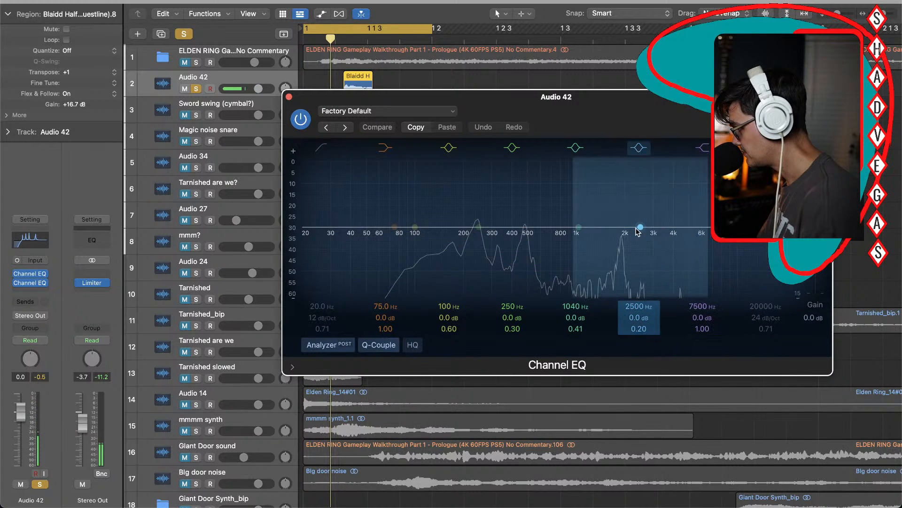
left_click_drag(642, 229, 681, 295)
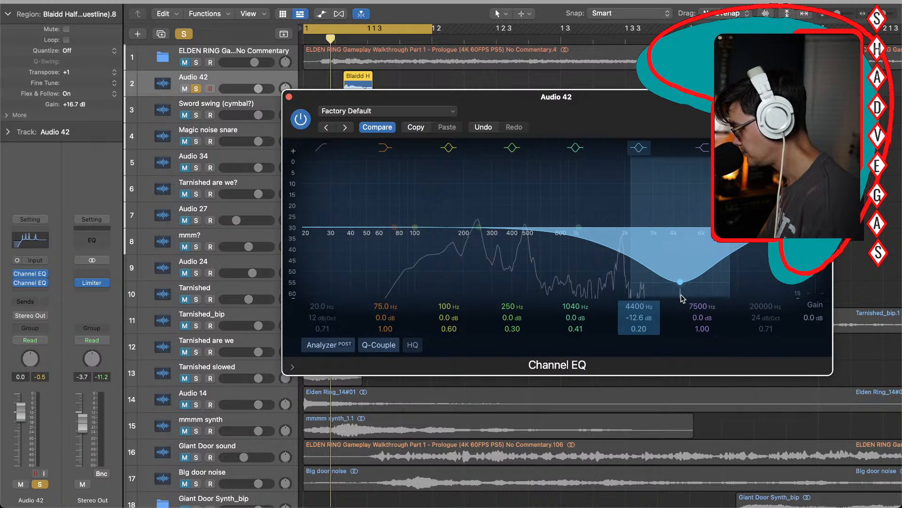
left_click_drag(642, 331, 642, 312)
key("space")
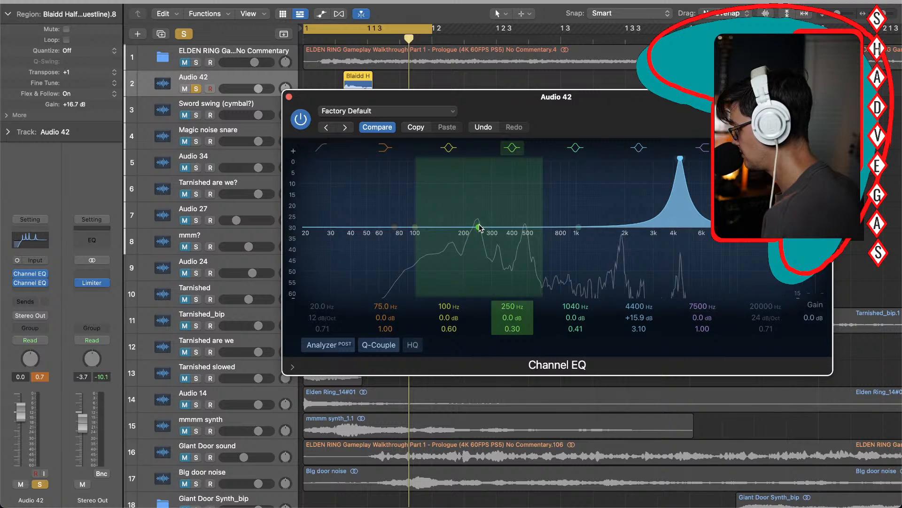
Step: Turn the second EQ's 250 Hz band into a 246 Hz peak of +12.8 dB with Q 11.0
left_click_drag(478, 228, 478, 222)
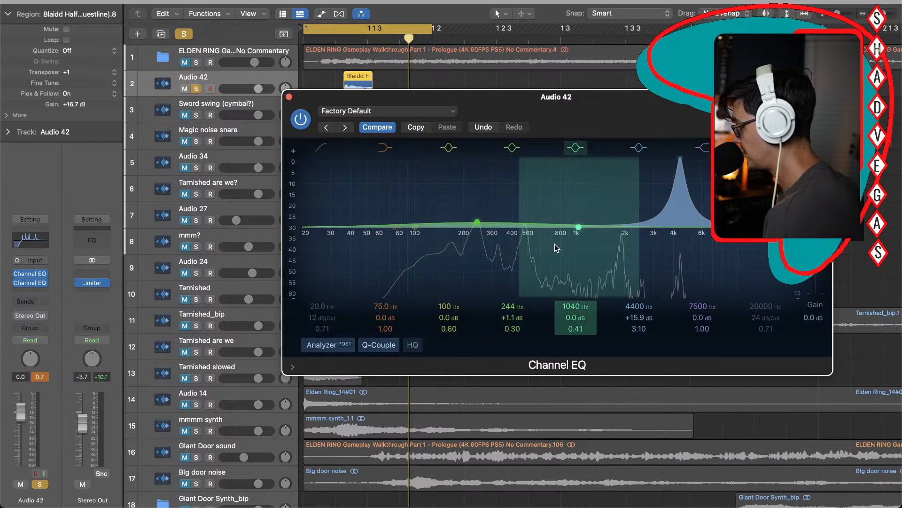
mouse_move(578, 226)
left_mouse_down()
mouse_move(538, 224)
mouse_move(579, 225)
left_mouse_up()
left_click_drag(517, 328, 514, 299)
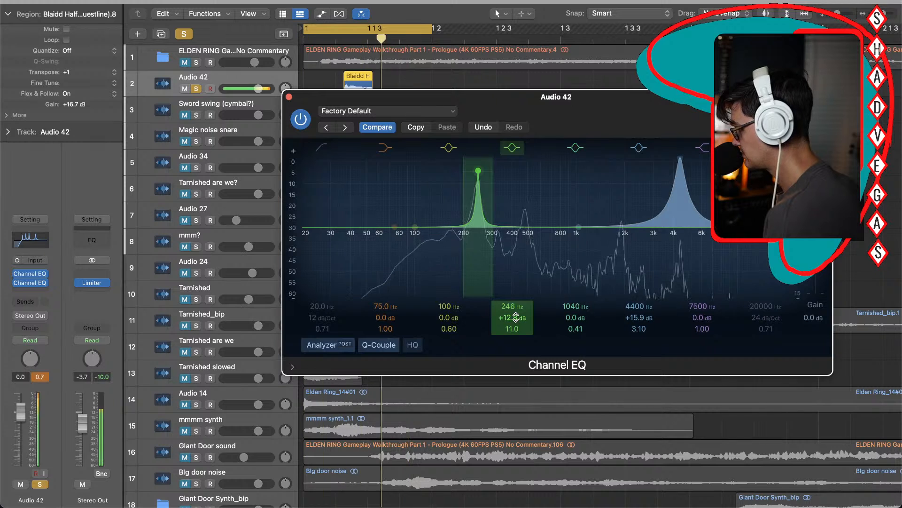
key("space")
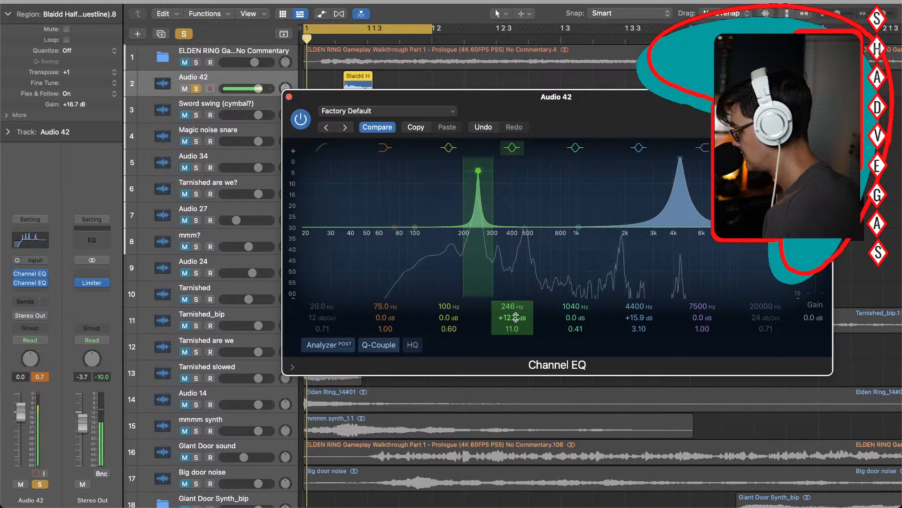
Step: Set the 1040 Hz band to 480 Hz, +12.6 dB, Q 7.80, and retune the 246 Hz peak to 240 Hz
left_click_drag(579, 227, 525, 227)
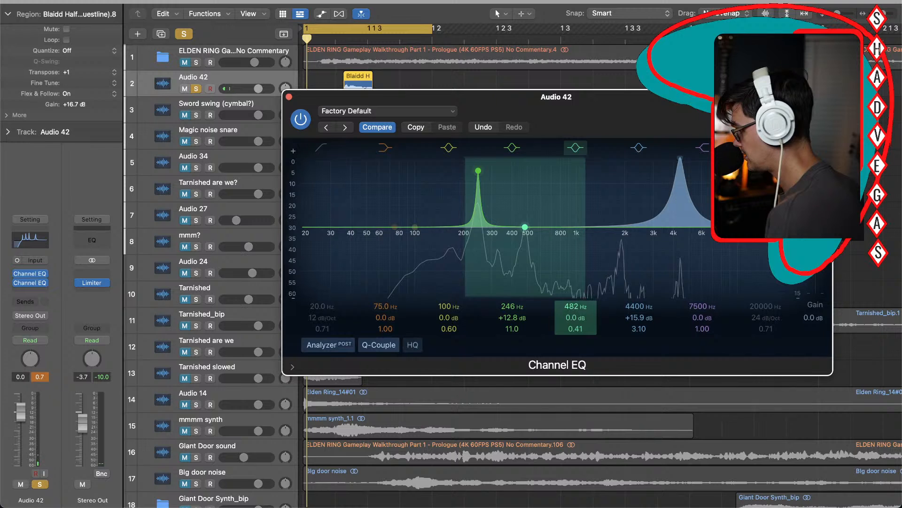
double_click(576, 304)
type("480")
key("Return")
left_click(510, 306)
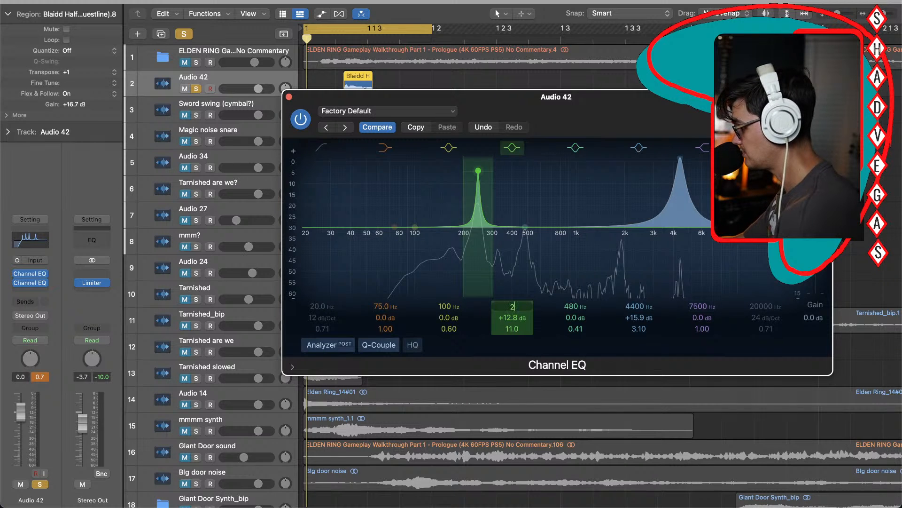
key("Return")
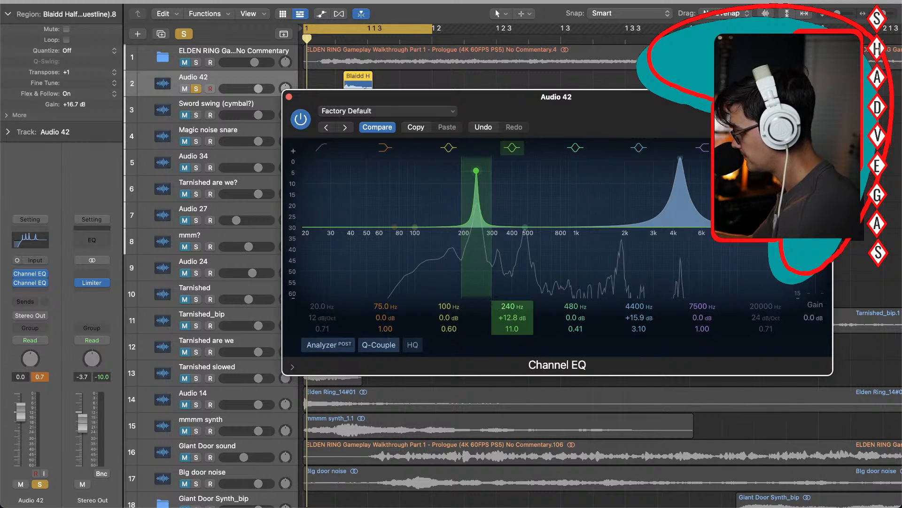
left_click_drag(576, 317, 579, 330)
key("space")
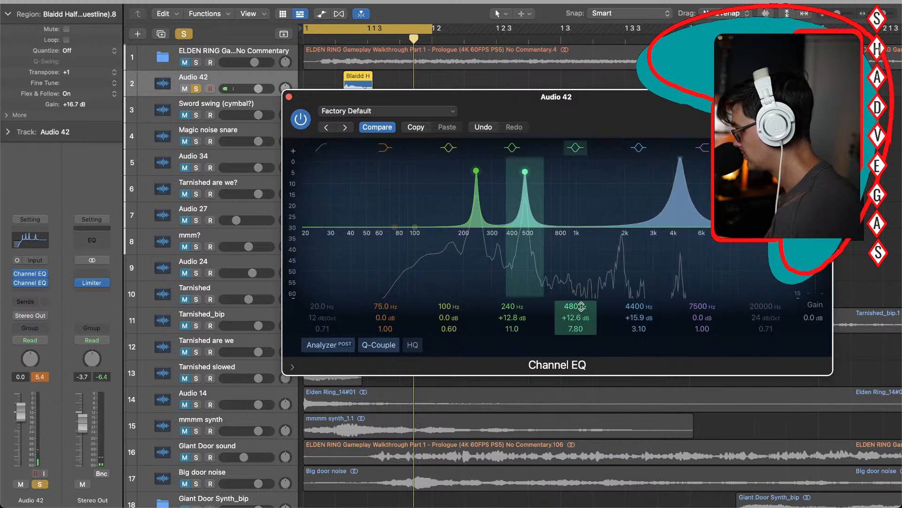
Step: Move the 100 Hz band to 1950 Hz with a +12.1 dB boost and Q 8.60, then close the EQ
left_click_drag(414, 227, 623, 227)
left_click_drag(450, 318, 451, 286)
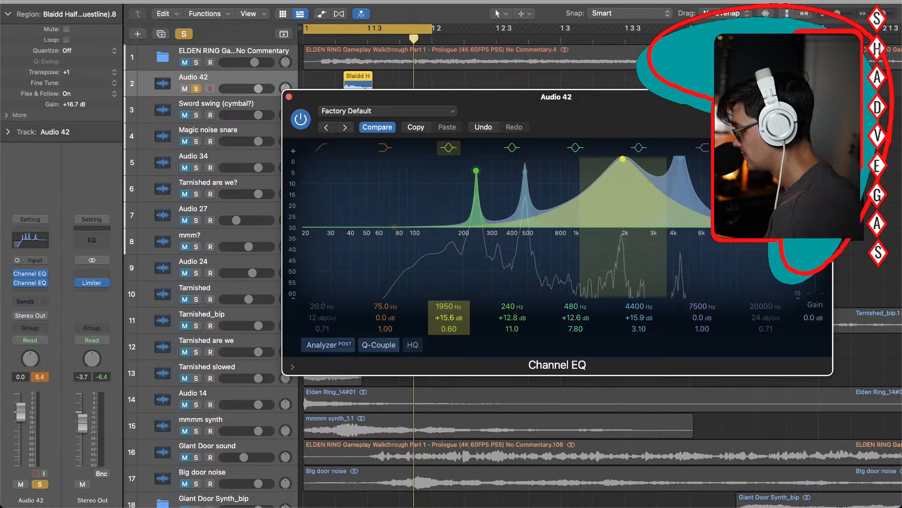
mouse_move(451, 329)
left_mouse_down()
mouse_move(450, 301)
mouse_move(450, 324)
left_mouse_up()
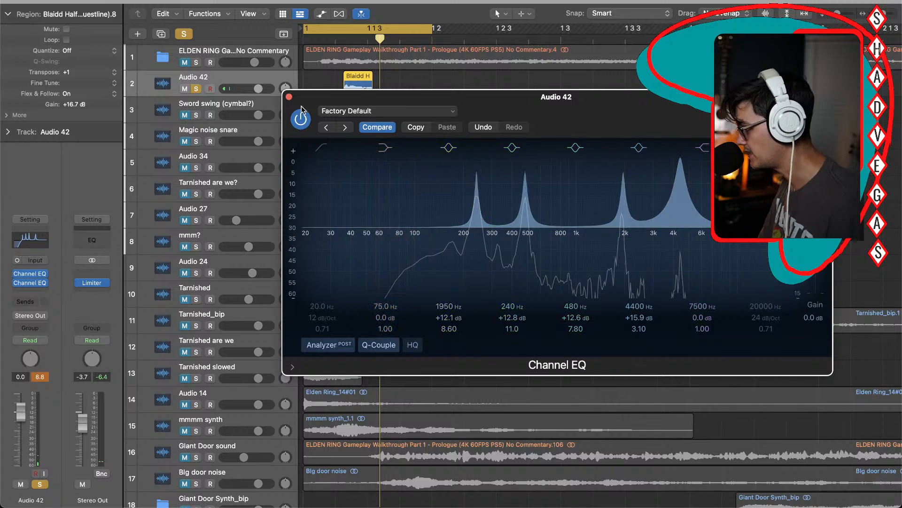
left_click(289, 97)
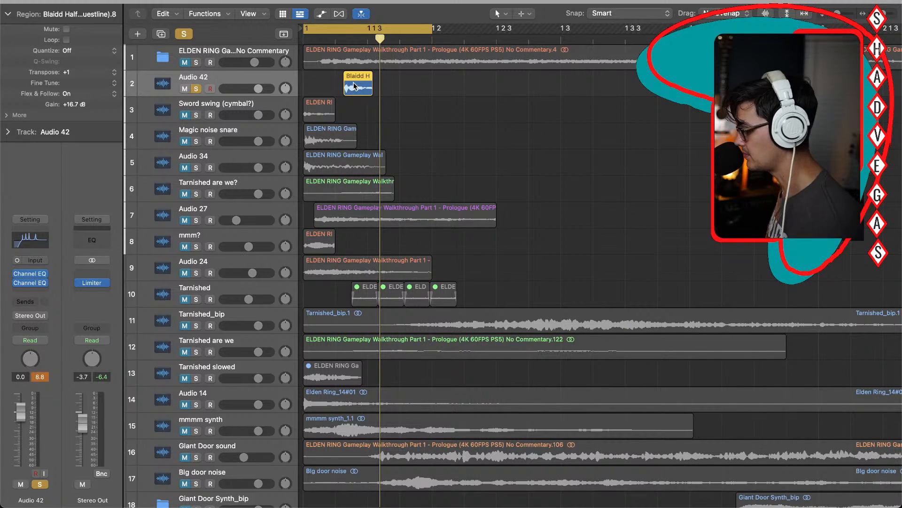
Step: Bounce the Blaidd region in place to a new track named Blaidd Synth and solo that track
key("ctrl+b")
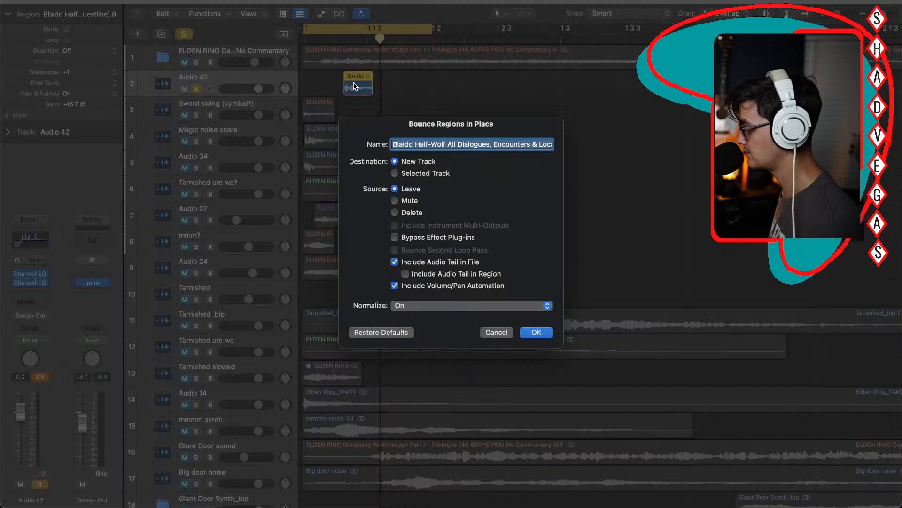
type("Blaidd Synth")
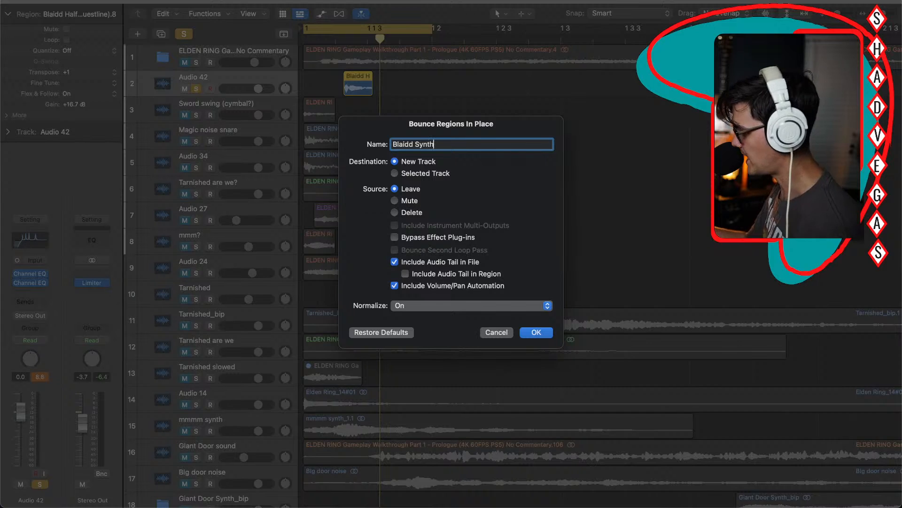
key("Return")
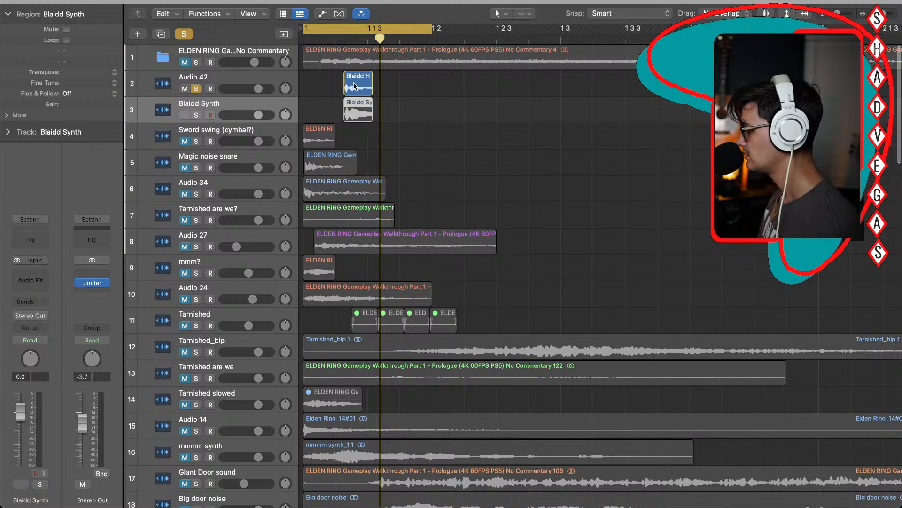
left_click(196, 115)
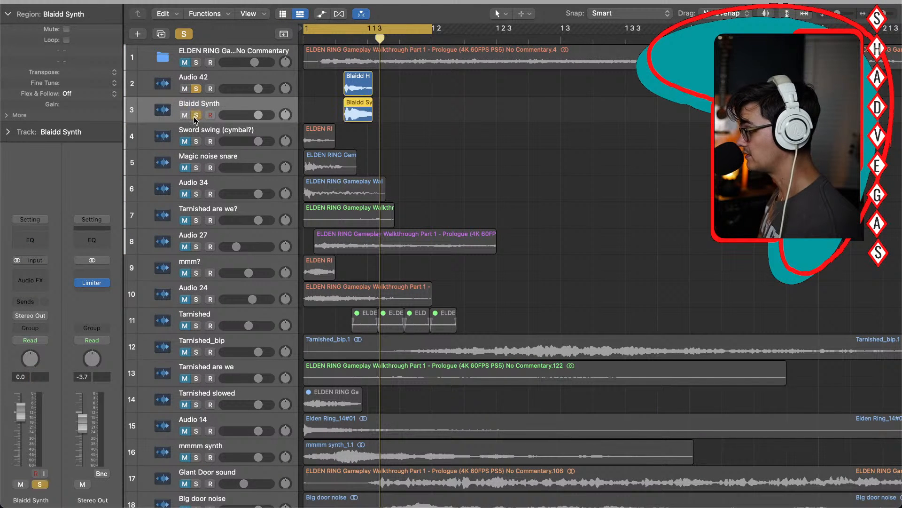
Step: Unsolo Audio 42 and extend the end of the Blaidd Synth region to ruler position 1 2 while playing it back
left_click(196, 89)
key("Return")
key("space")
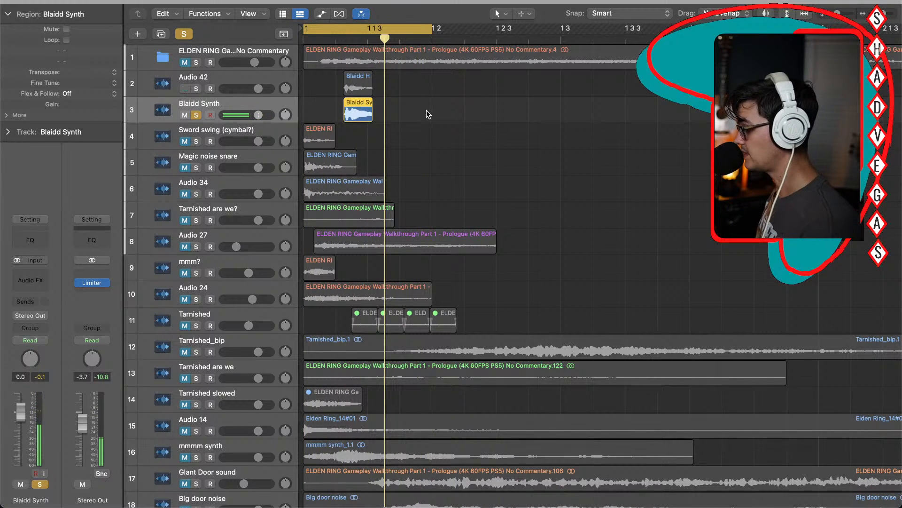
left_click_drag(371, 118, 428, 120)
key("space")
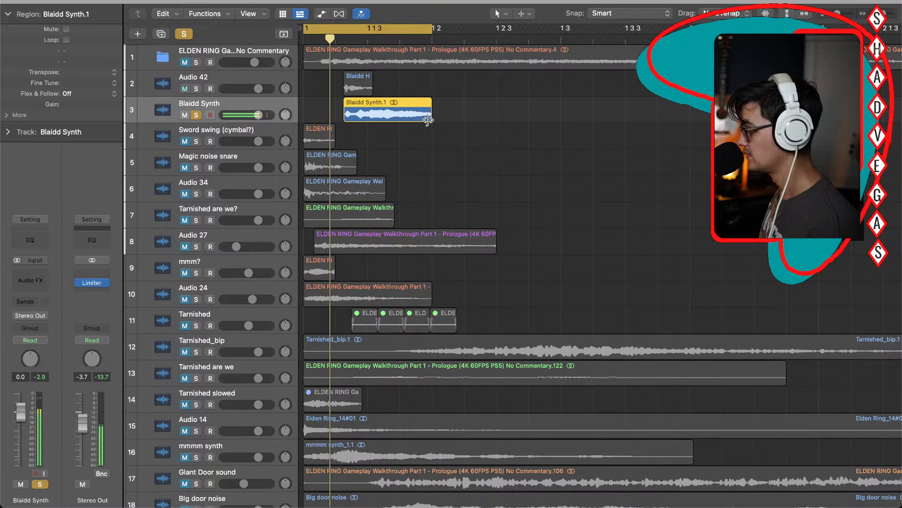
Step: Trim the start of the Blaidd Synth region to the beginning of its first swell, just after ruler position 1 1 2 161
left_click_drag(344, 118, 354, 118)
key("space")
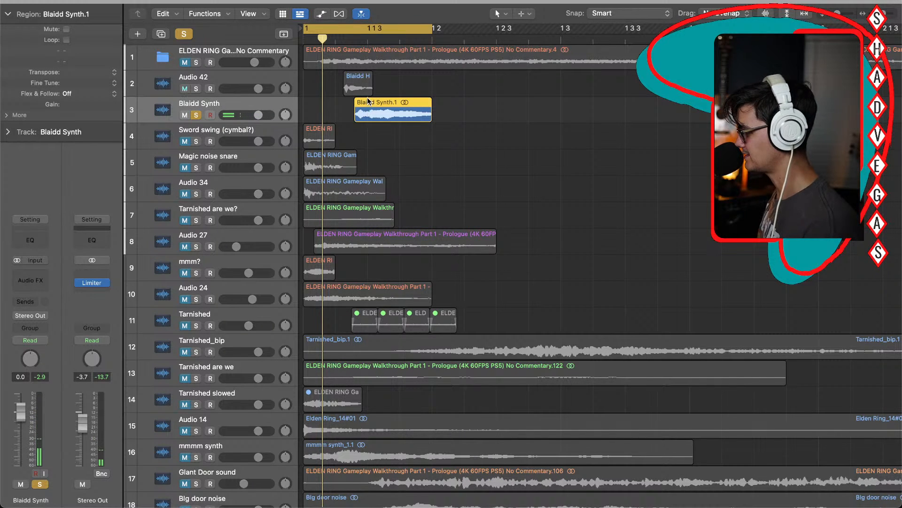
left_click(367, 42)
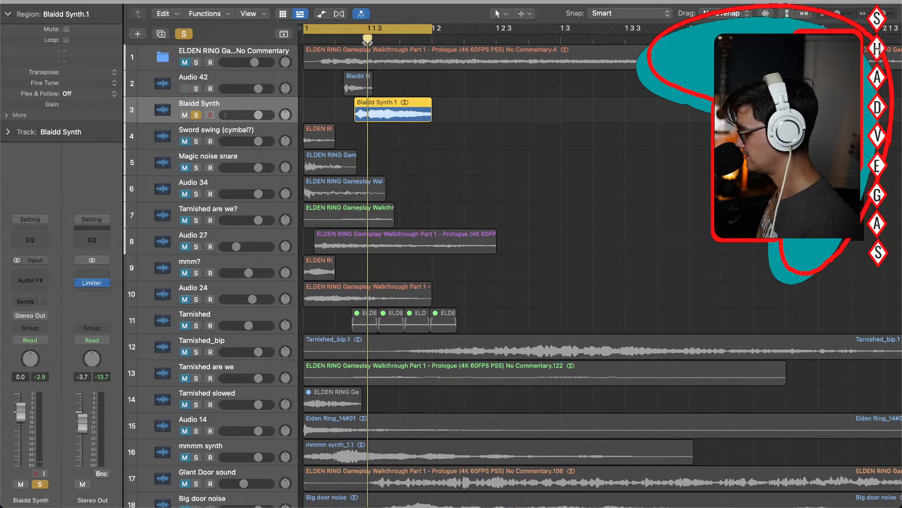
key("super+Right")
key("super+Right")
key("super+Right")
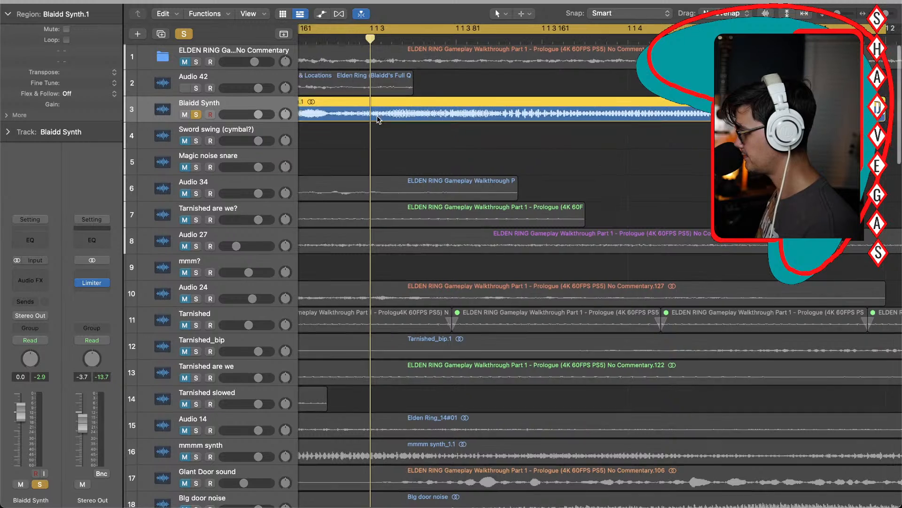
scroll(379, 119, "left", 3)
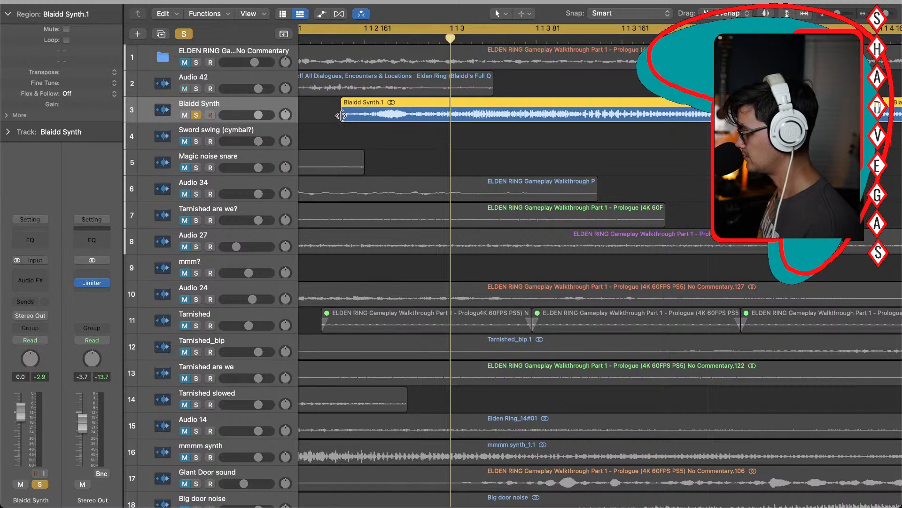
left_click_drag(342, 115, 372, 124)
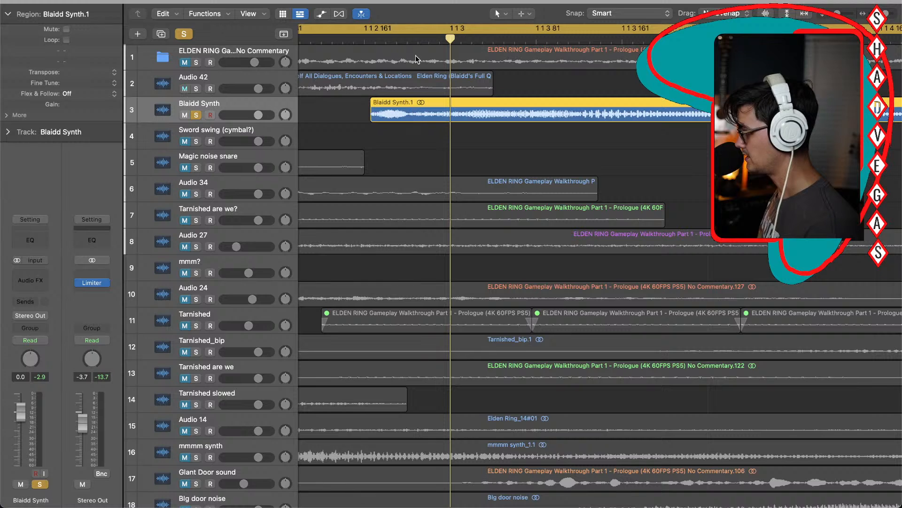
Step: Split the Blaidd Synth region after its first swell and set the gain of the short opening piece to +4.1 dB
left_click(407, 40)
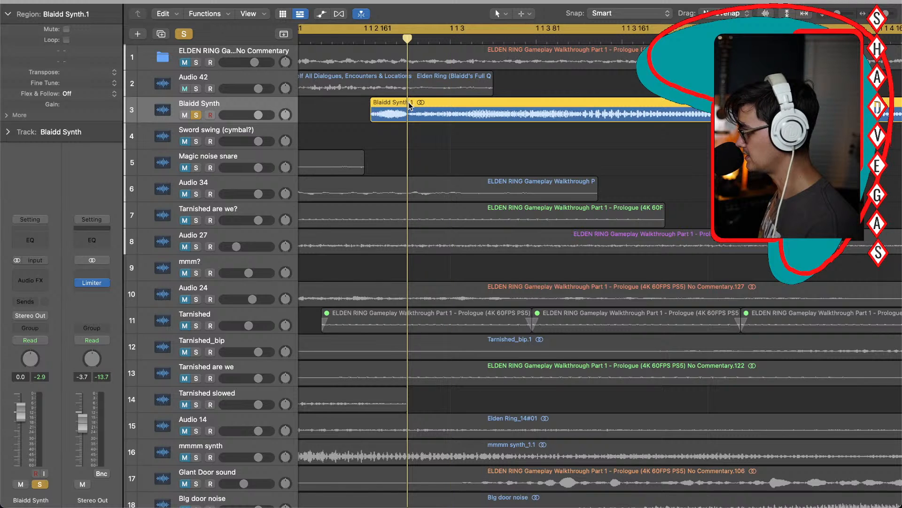
key("super+t")
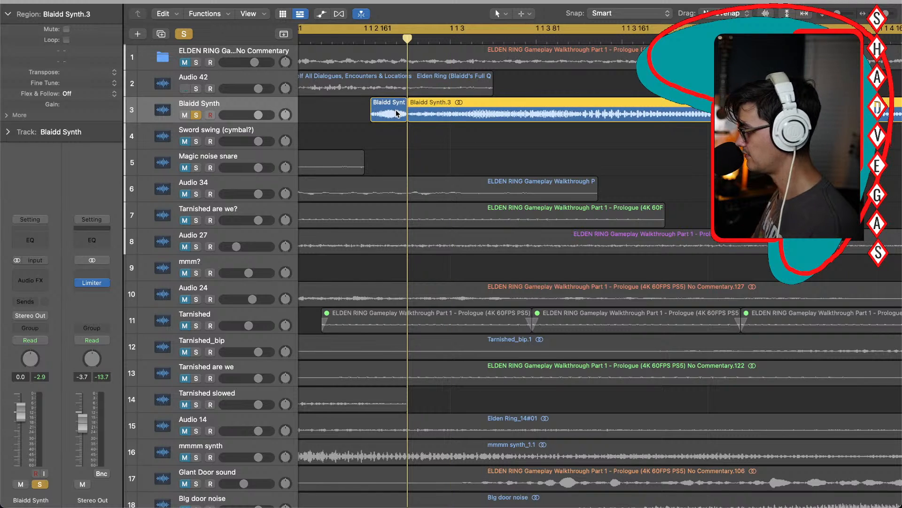
left_click(397, 113)
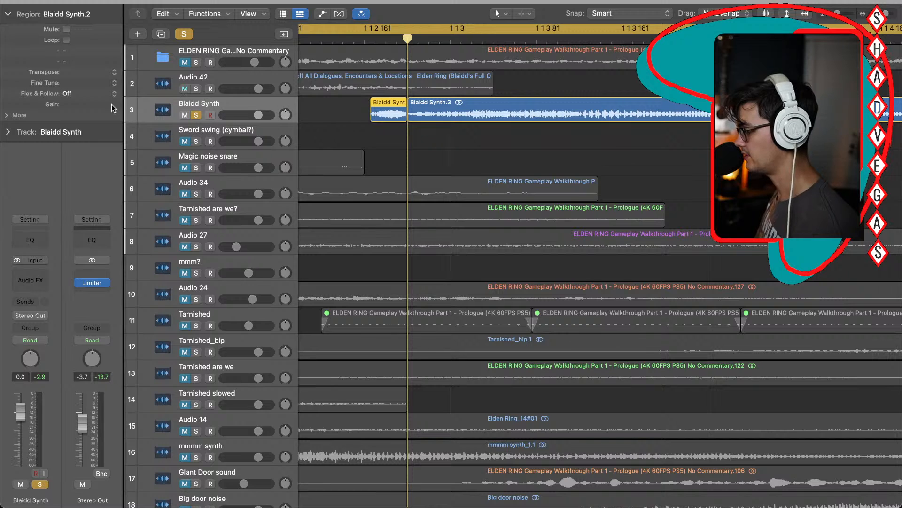
left_click_drag(69, 103, 68, 41)
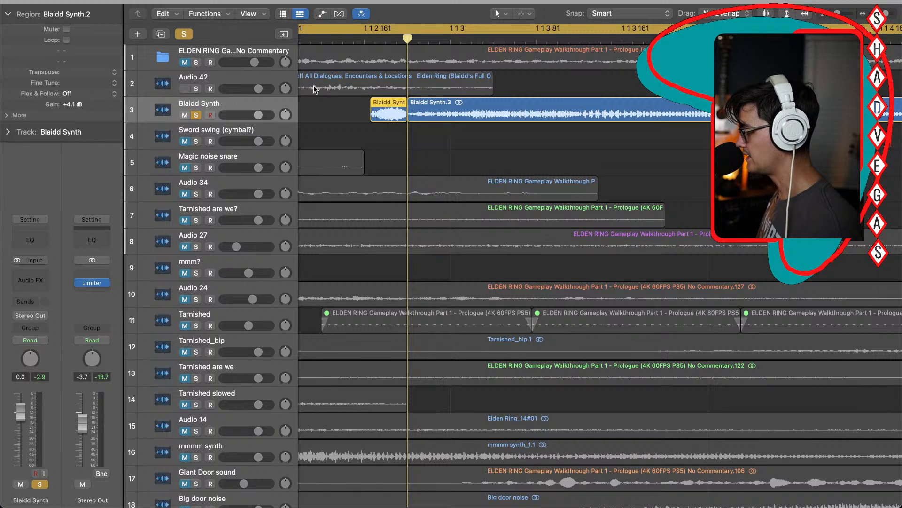
Step: Join the two Blaidd Synth pieces into a new audio file
left_click(424, 113, "shift")
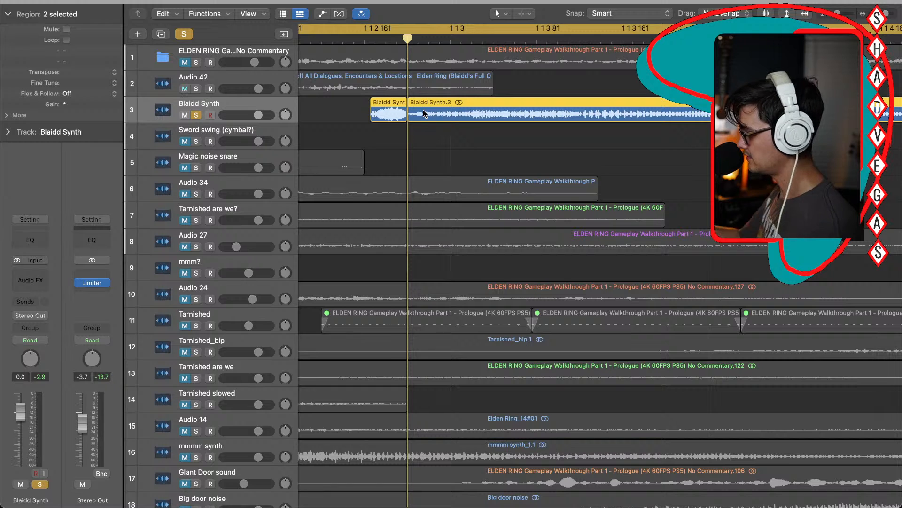
key("super+j")
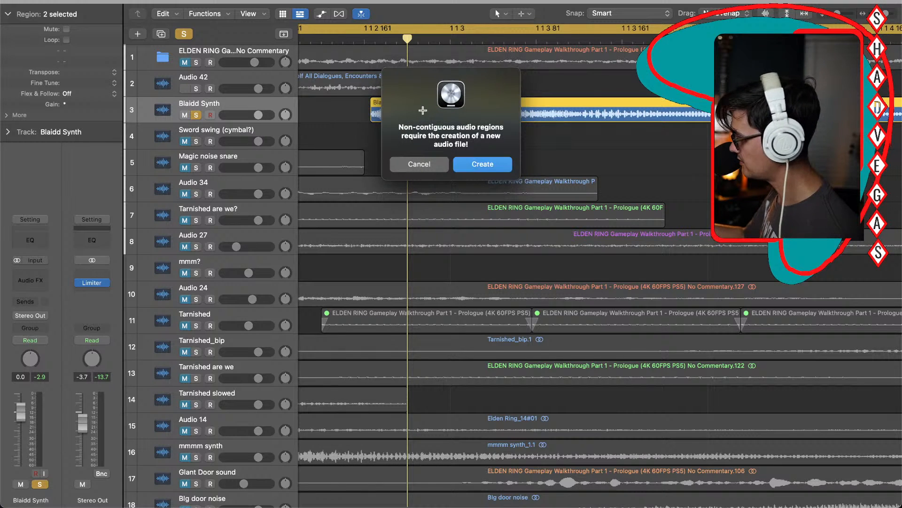
key("Return")
key("space")
left_click(423, 110)
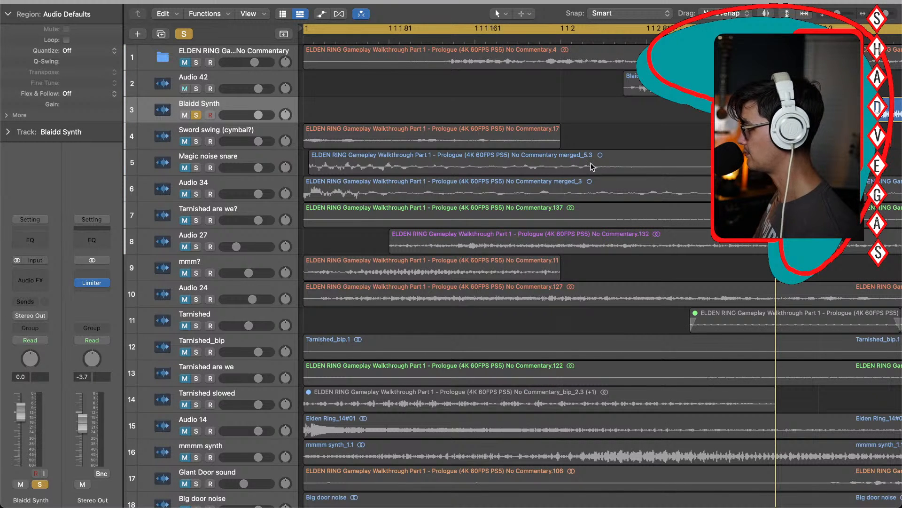
Step: Play back the merged Blaidd Synth region from shortly before it begins
scroll(591, 167, "right", 3)
left_click_drag(540, 114, 556, 114)
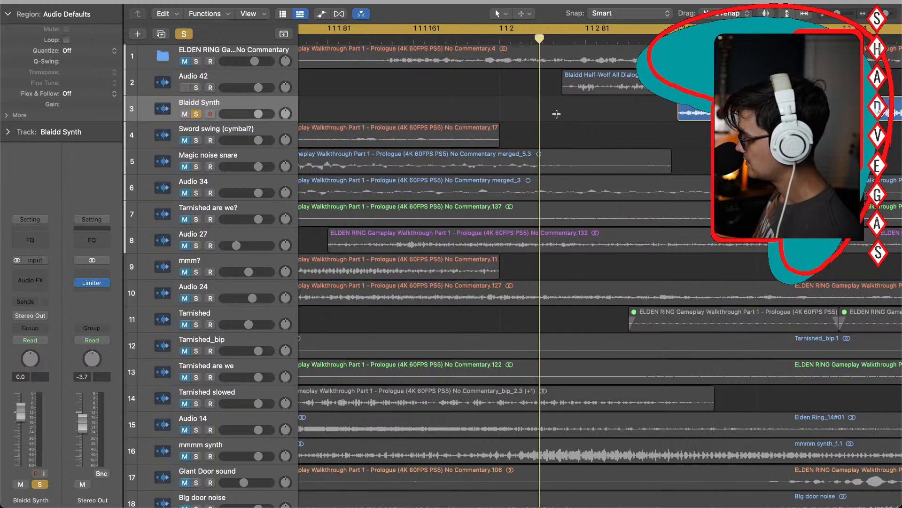
key("super+Left")
key("super+Left")
key("super+Left")
key("super+Left")
left_click(367, 39)
key("space")
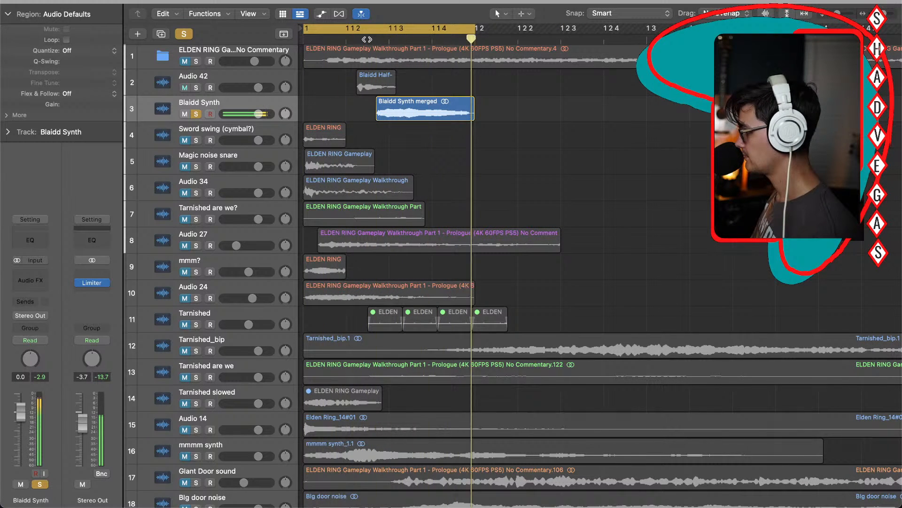
Step: Check the start of the merged Blaidd Synth region, undo the join and play the two separate pieces
key("super+Right")
key("super+Right")
key("super+Right")
key("super+Right")
key("super+Right")
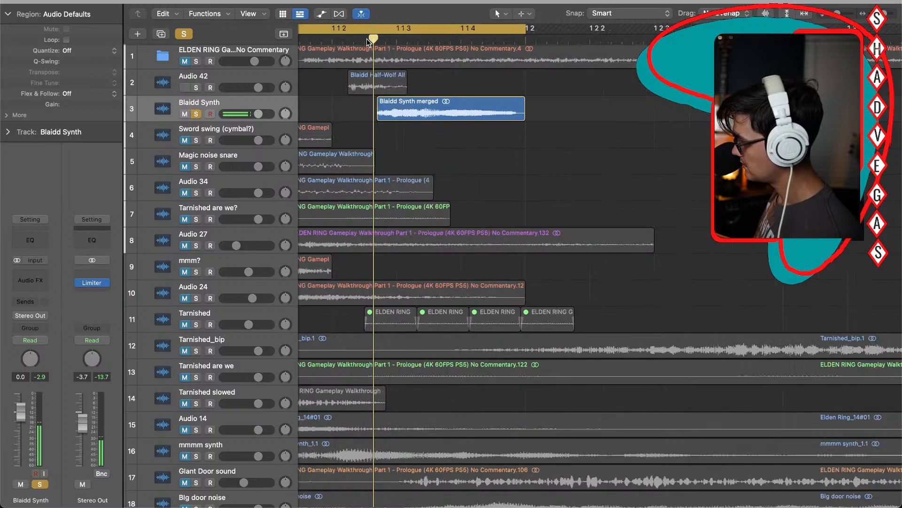
scroll(483, 103, "right", 2)
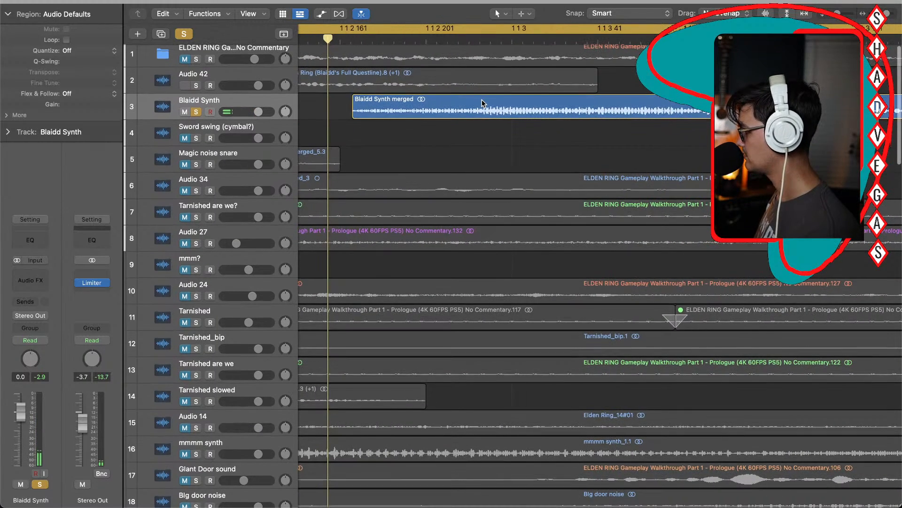
key("super+Left")
key("super+Left")
key("super+Left")
key("super+Left")
key("super+Left")
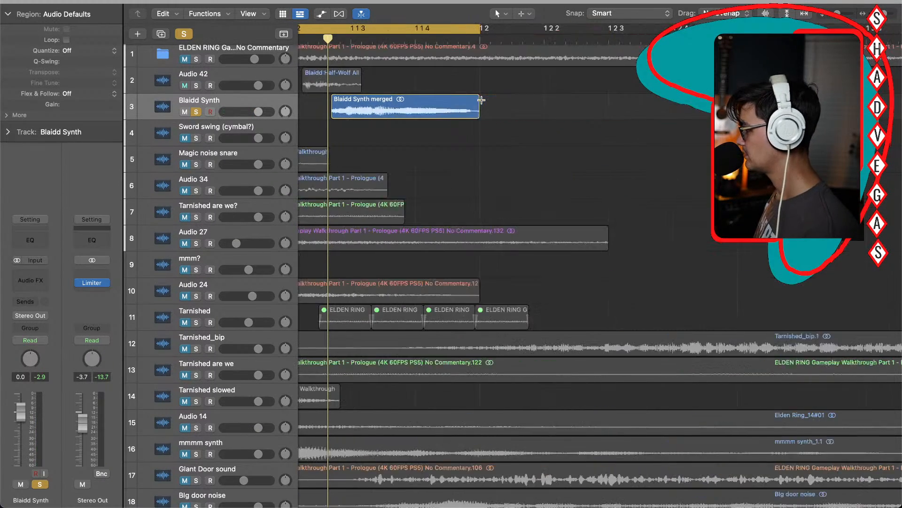
key("super+t")
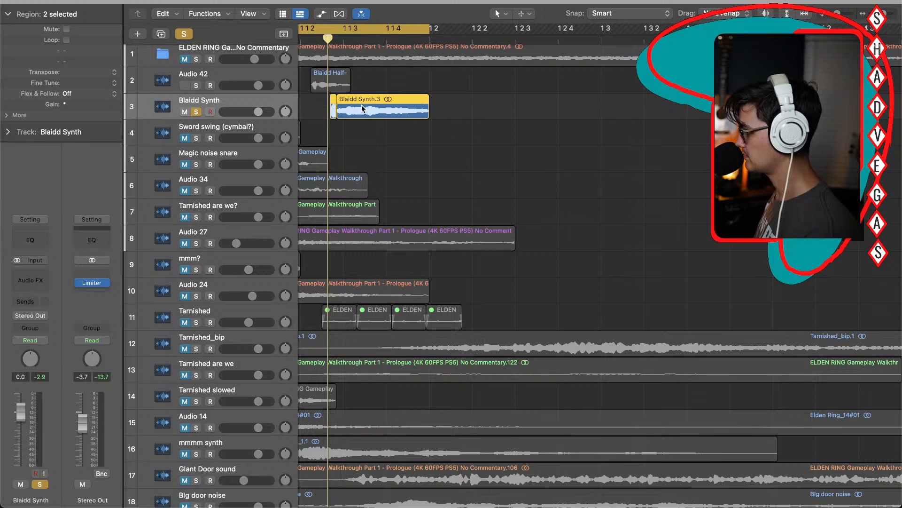
key("space")
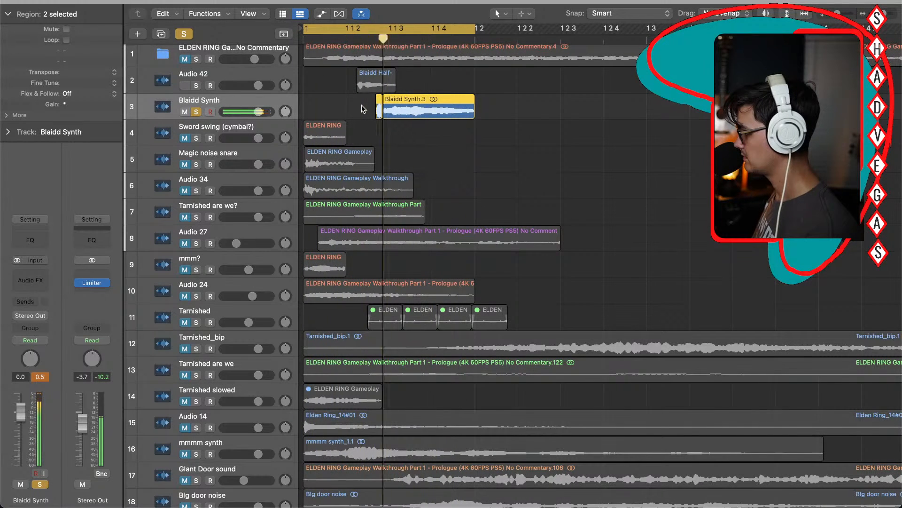
Step: Select both Blaidd Synth pieces, join them again into a new audio file and play the merged region
left_click(505, 134)
left_click_drag(506, 106, 374, 104)
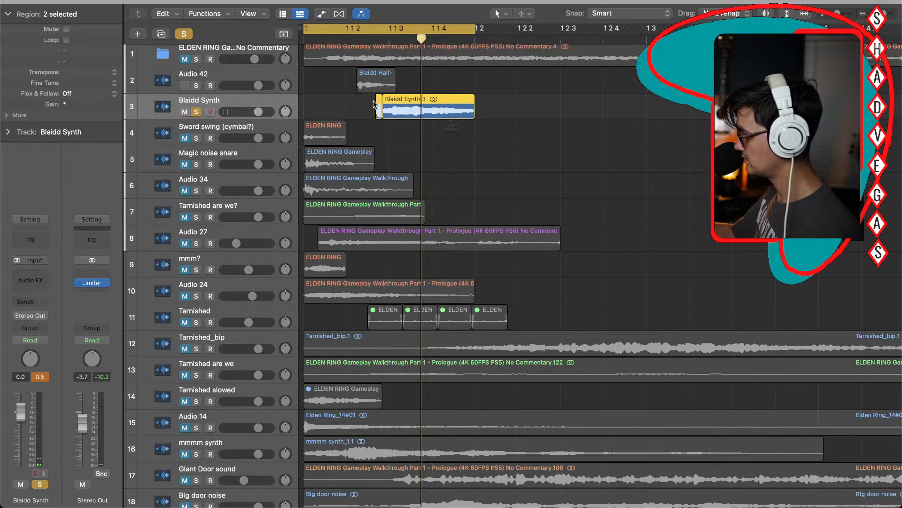
key("super+j")
key("Return")
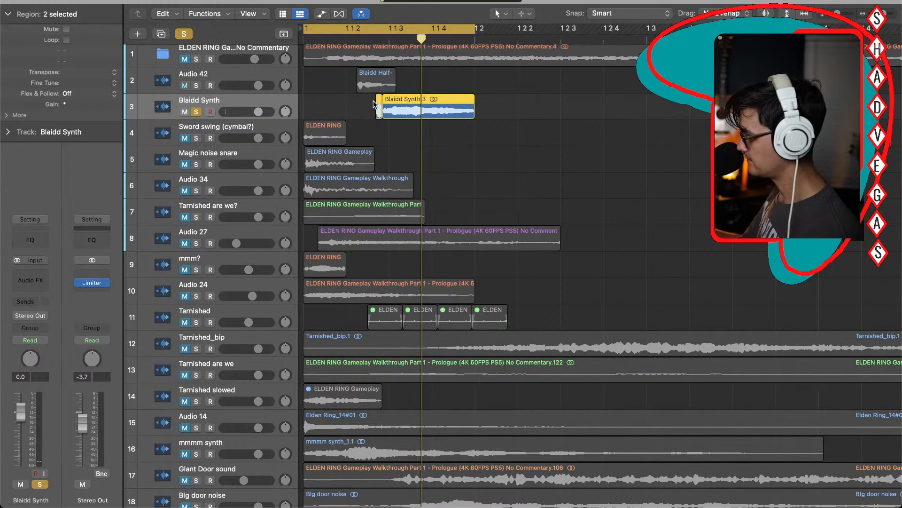
left_click(369, 38)
key("space")
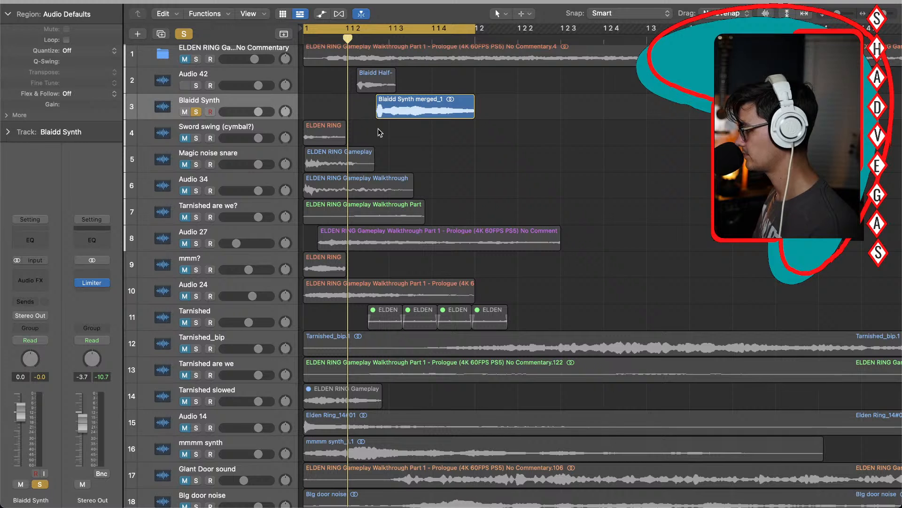
Step: Set the merged Blaidd Synth region's transposition to -12 semitones, auditioning -5 and -7 on the way
left_click(408, 107)
left_click_drag(67, 72, 67, 82)
key("space")
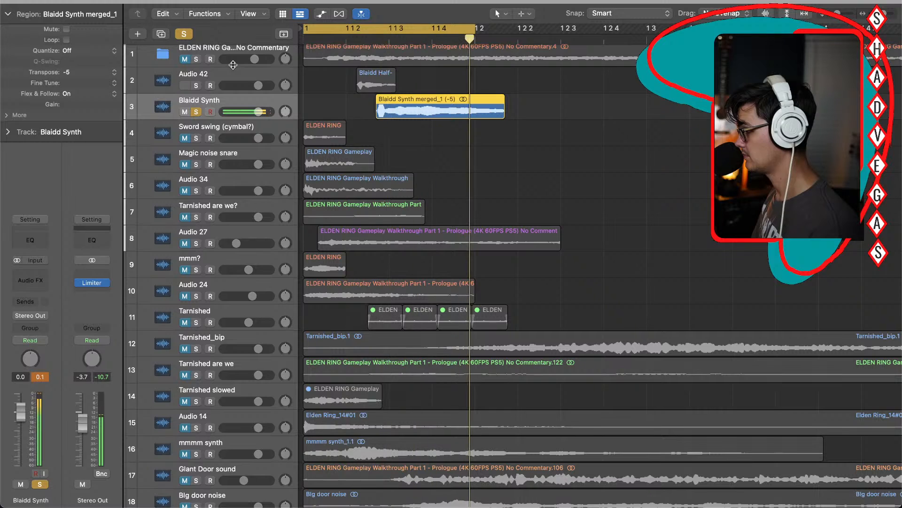
left_click_drag(67, 74, 69, 81)
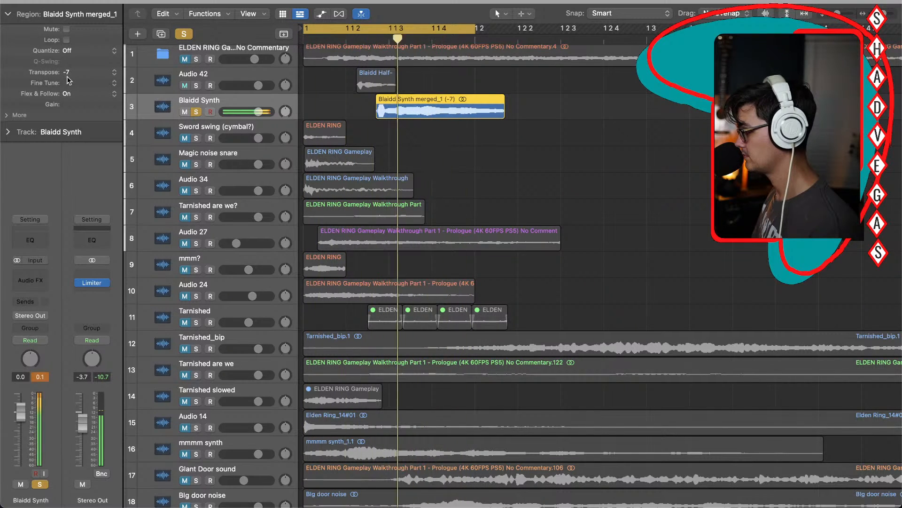
left_click_drag(67, 75, 69, 86)
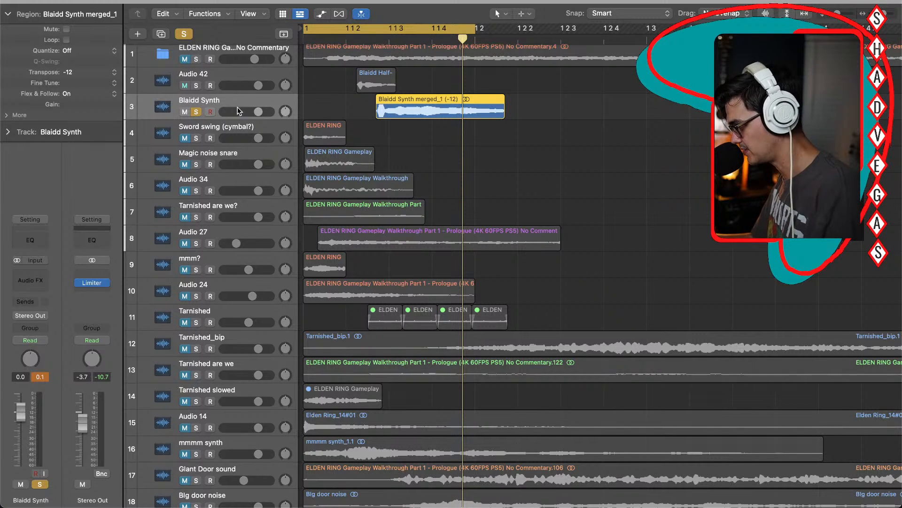
Step: Insert a stereo Pitch Shifter as an audio effect on the Blaidd Synth track
left_click(30, 281)
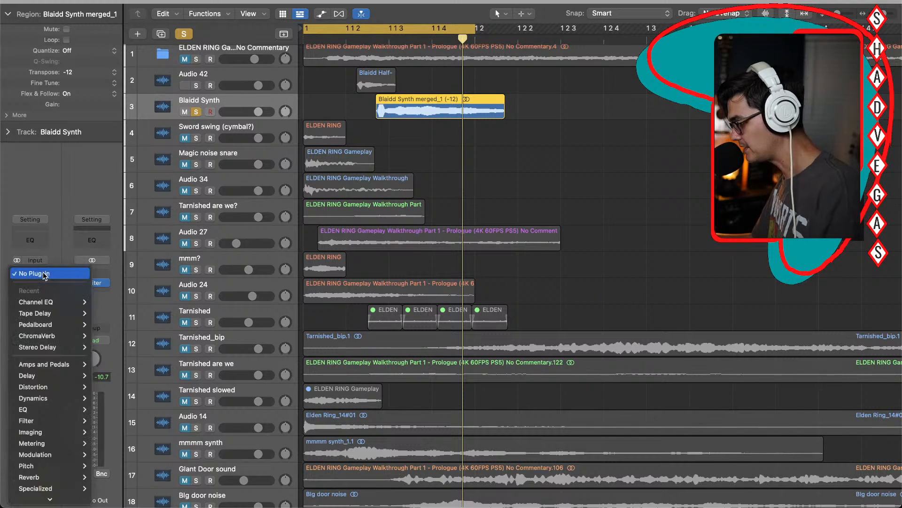
mouse_move(29, 434)
mouse_move(115, 445)
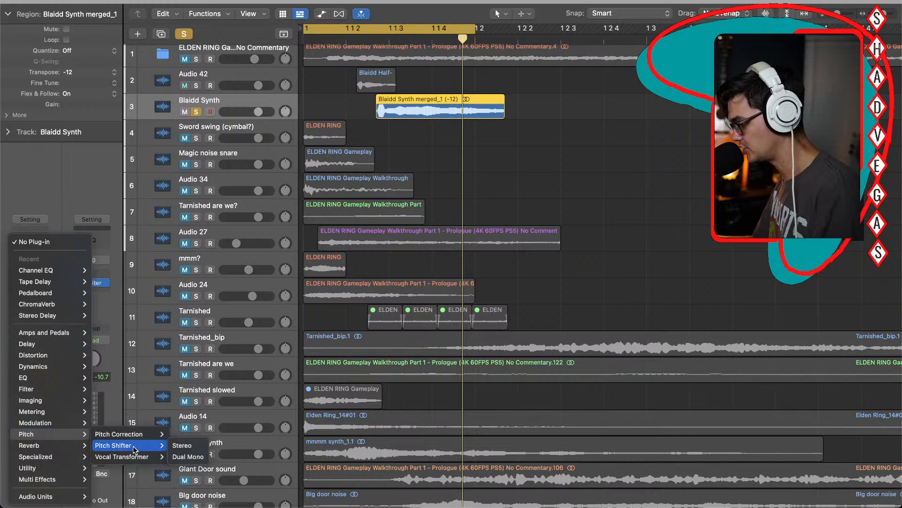
left_click(182, 445)
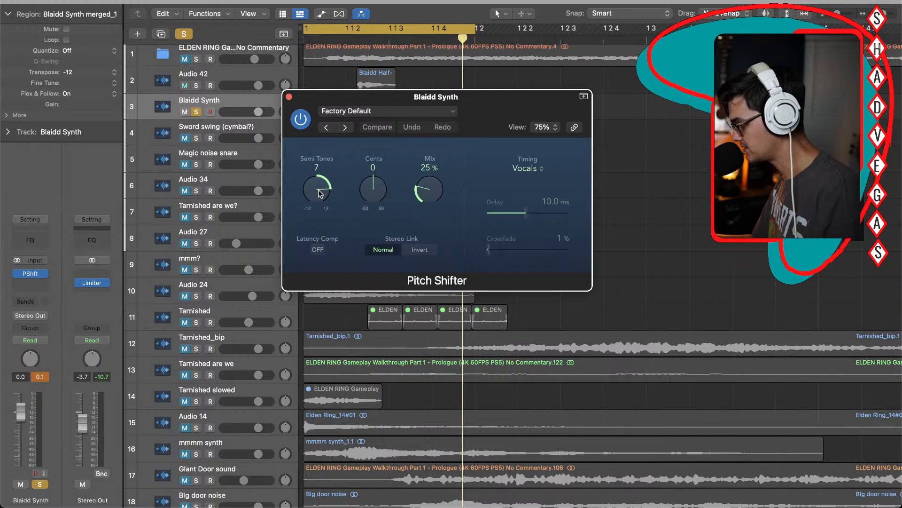
Step: Set the Pitch Shifter to -12 semitones, 34% mix and Pitch Tracking timing, listen to it and close the plug-in
left_click_drag(319, 193, 316, 207)
left_click_drag(428, 188, 426, 170)
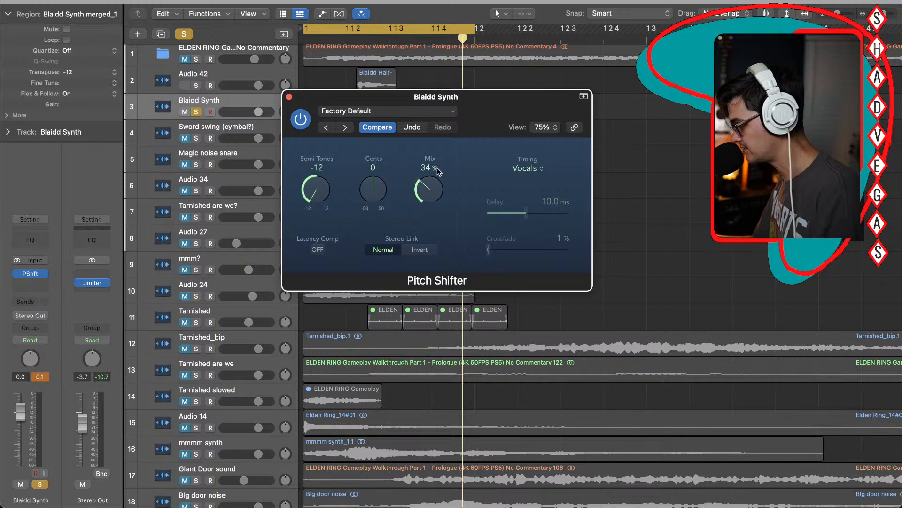
left_click(527, 168)
left_click(520, 205)
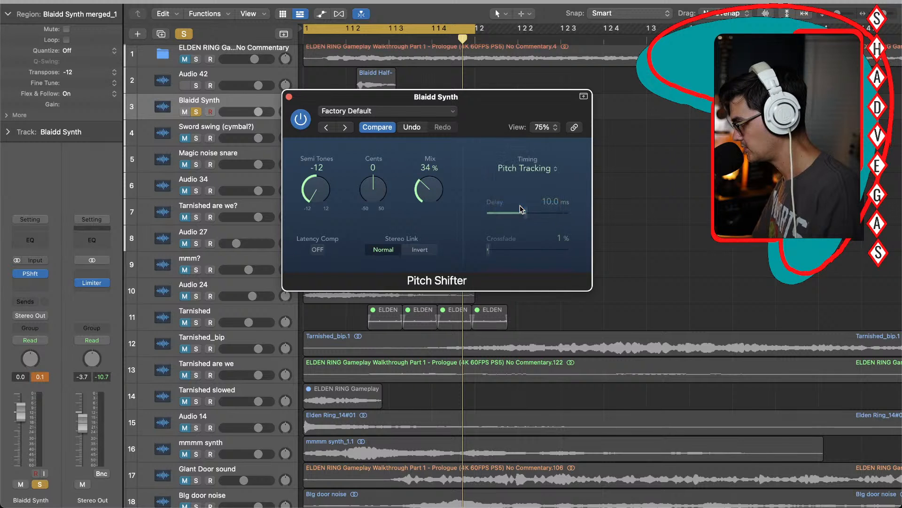
left_click_drag(483, 117, 480, 183)
key("space")
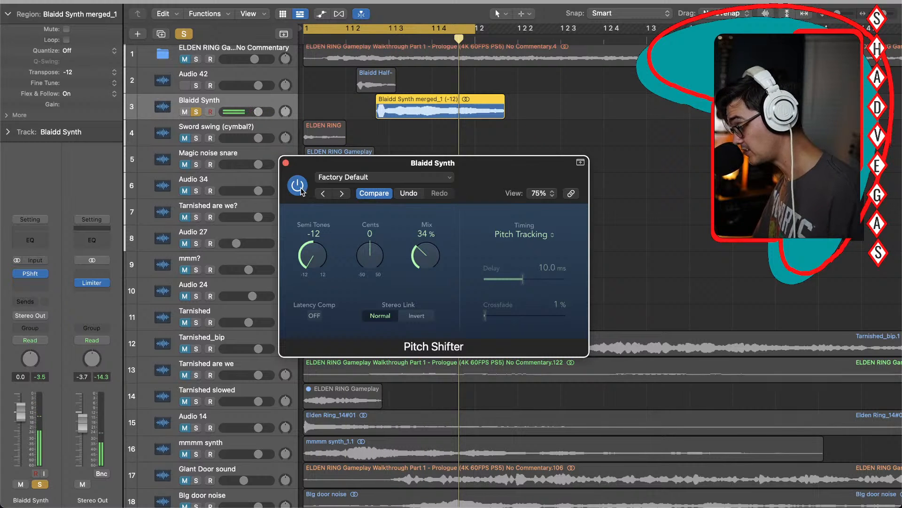
left_click(285, 163)
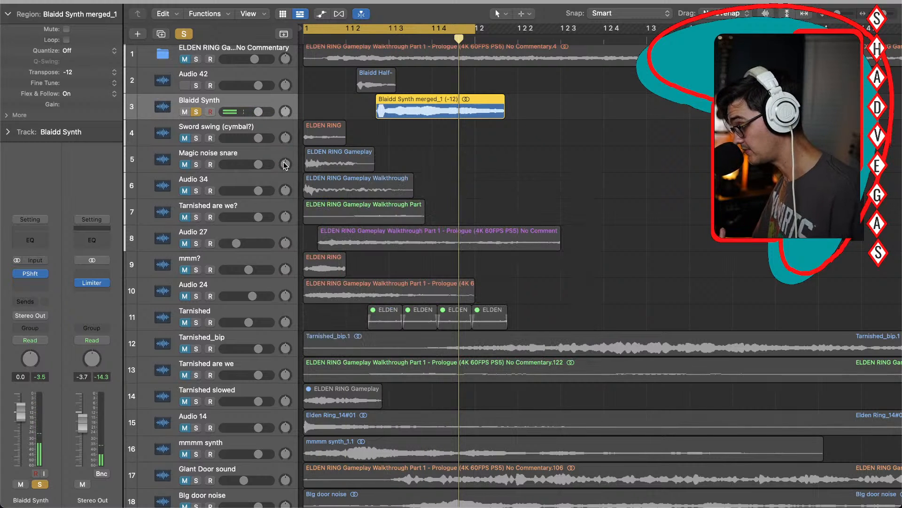
left_click(39, 282)
mouse_move(44, 311)
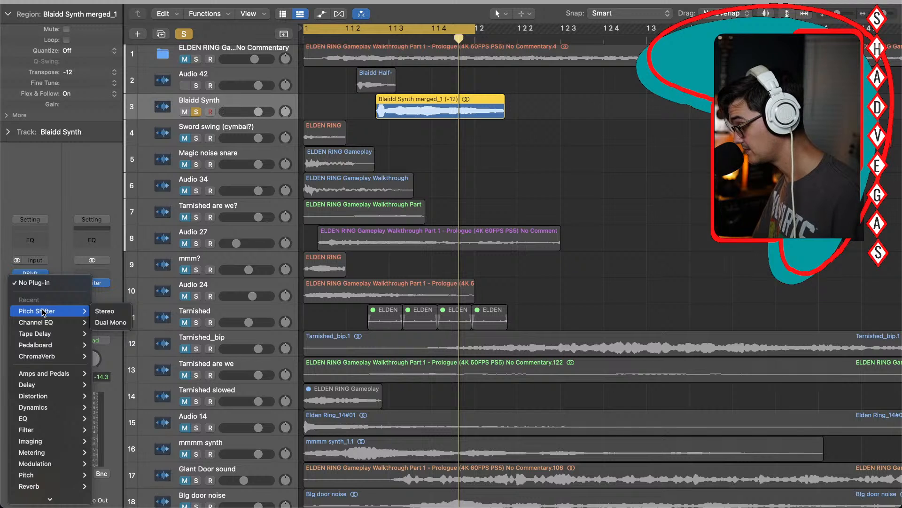
left_click(457, 171)
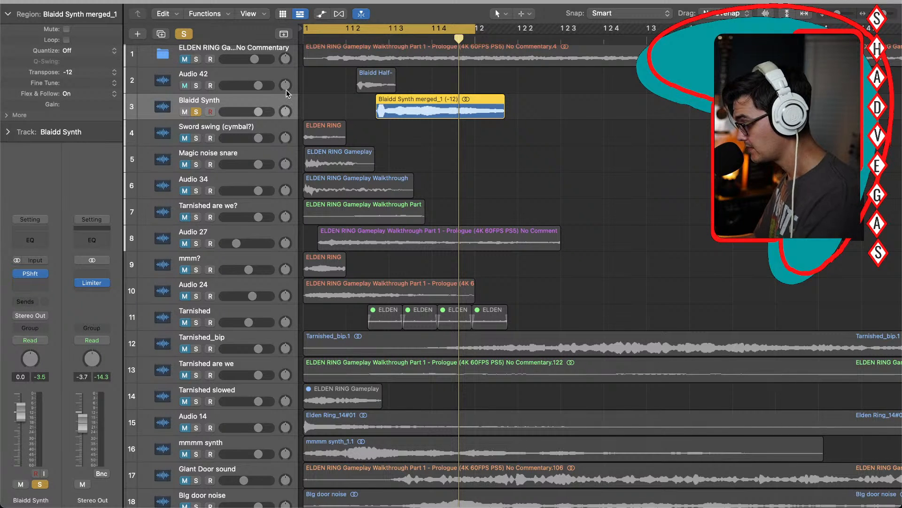
Step: Bounce the transposed Blaidd Synth region in place to a new track, then solo only the bounced track and play it
key("ctrl+b")
key("Return")
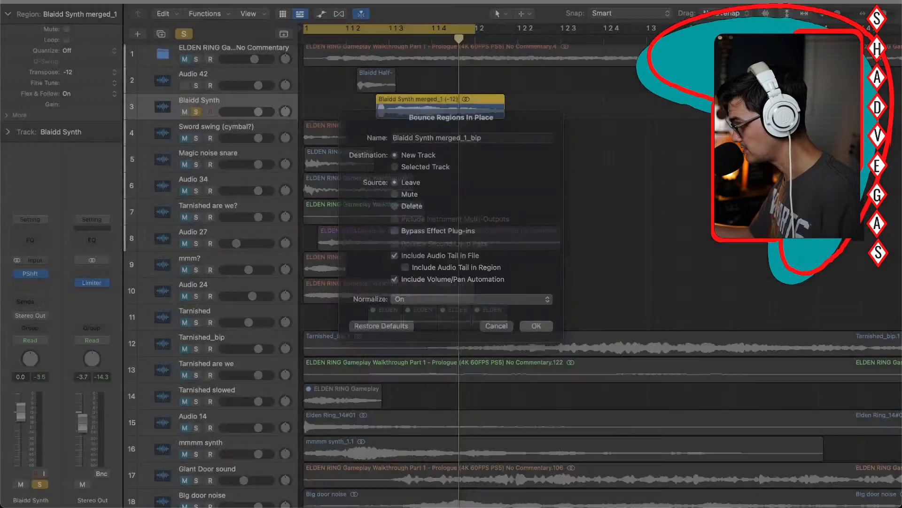
scroll(441, 165, "left", 2)
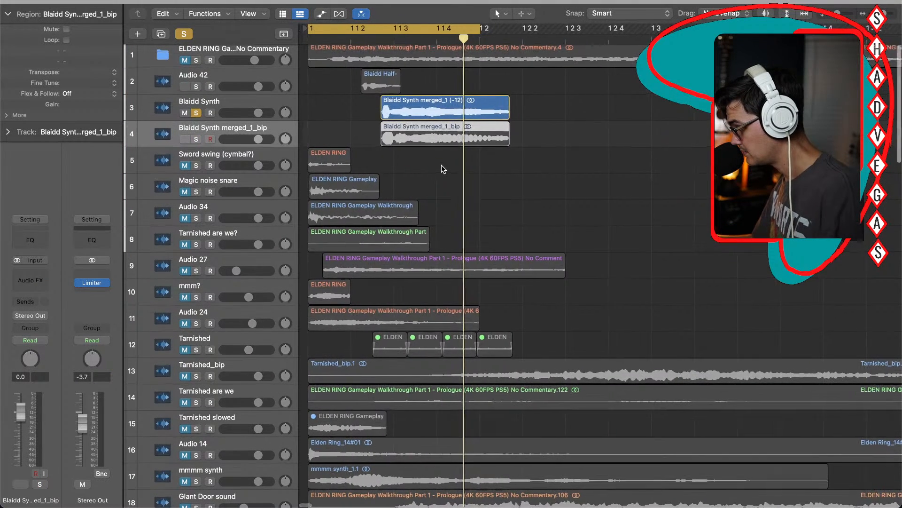
left_click(194, 113)
left_click(193, 112)
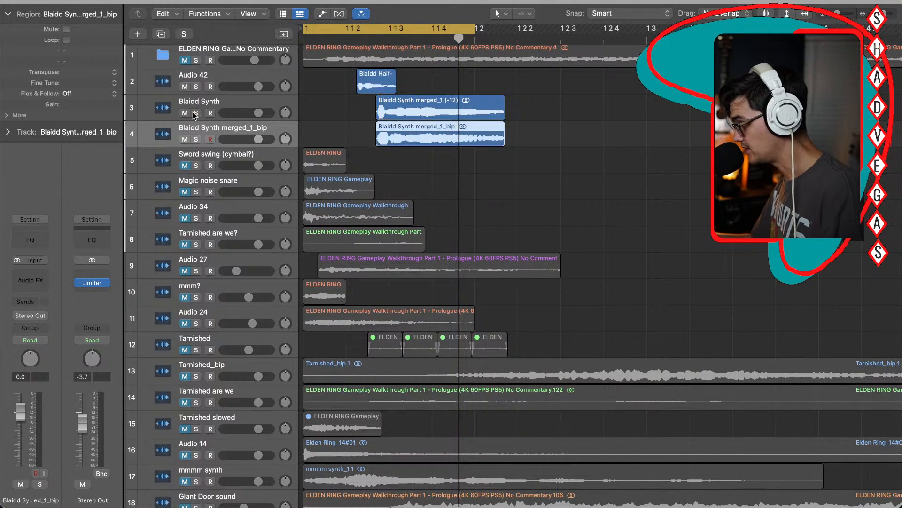
left_click(195, 137)
key("space")
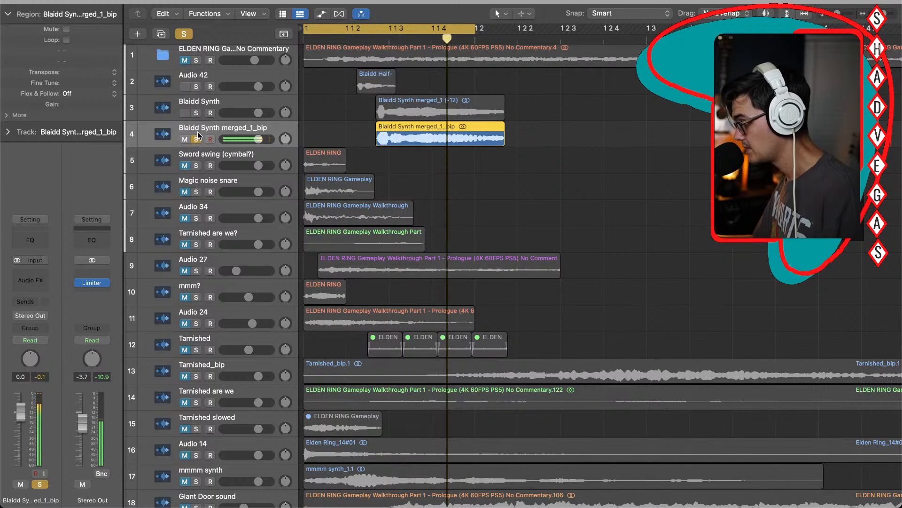
Step: Insert a stereo Pitch Shifter on the bounced track, set 12 semitones, 38% mix and Pitch Tracking timing, and listen from the start
left_click(31, 277)
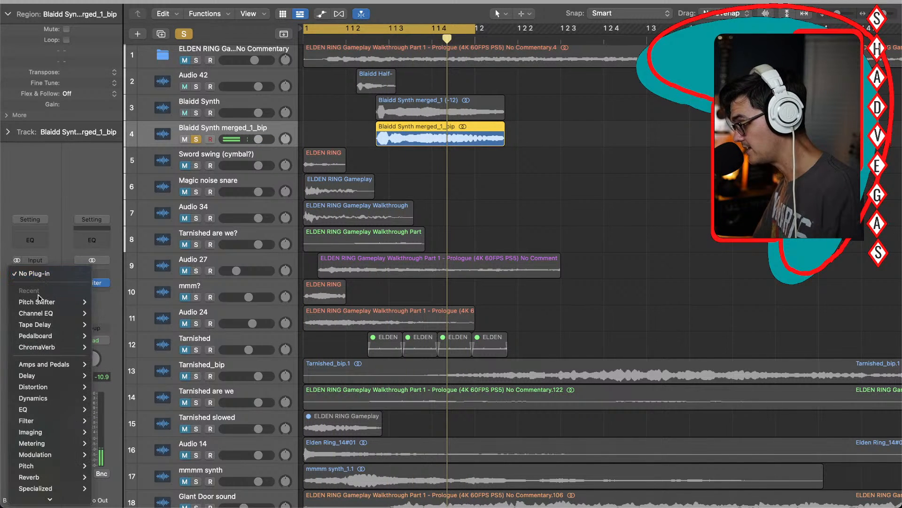
mouse_move(70, 302)
left_click(103, 302)
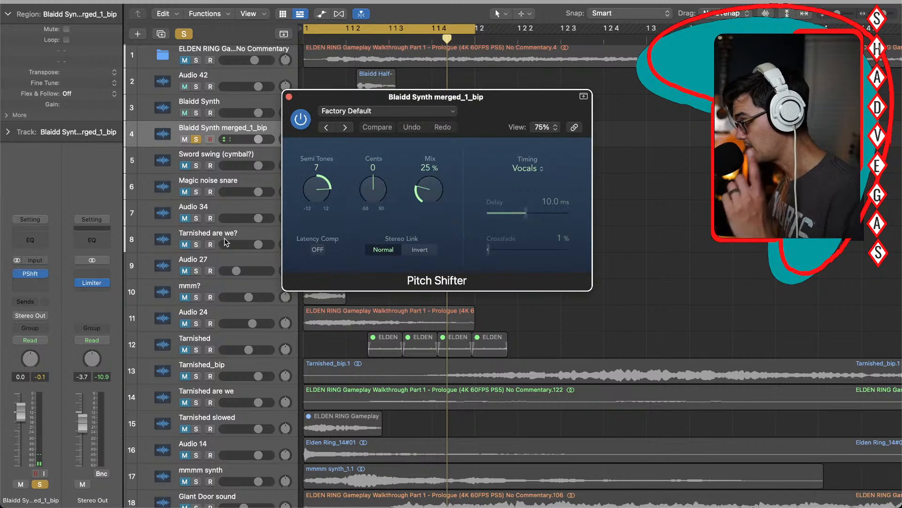
left_click_drag(323, 189, 325, 176)
left_click_drag(425, 196, 424, 172)
left_click(529, 172)
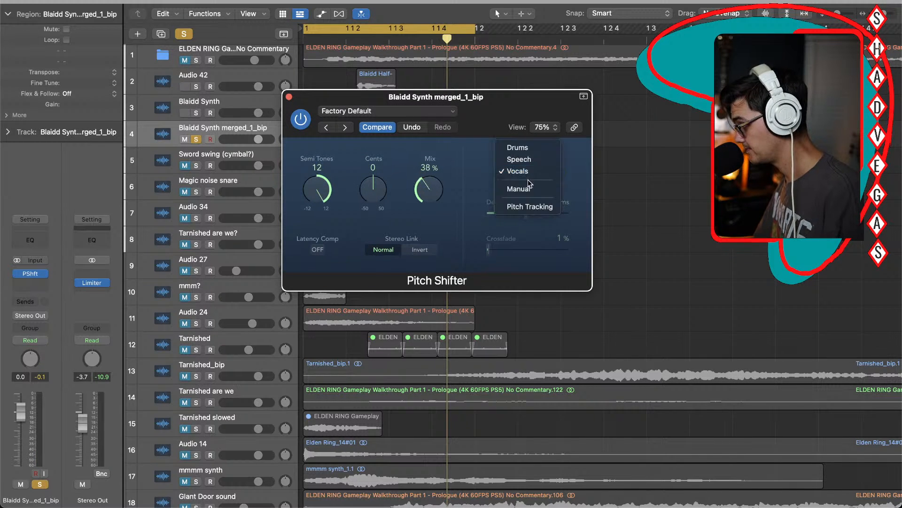
left_click(528, 205)
key("Return")
key("space")
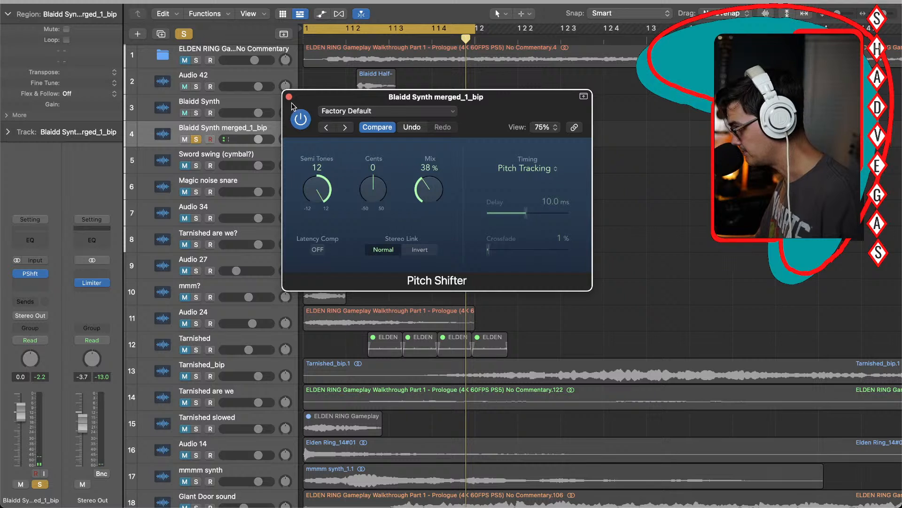
Step: Detune the Pitch Shifter to 11 cents, raise its mix to 49% and close the plug-in
left_click_drag(378, 193, 376, 188)
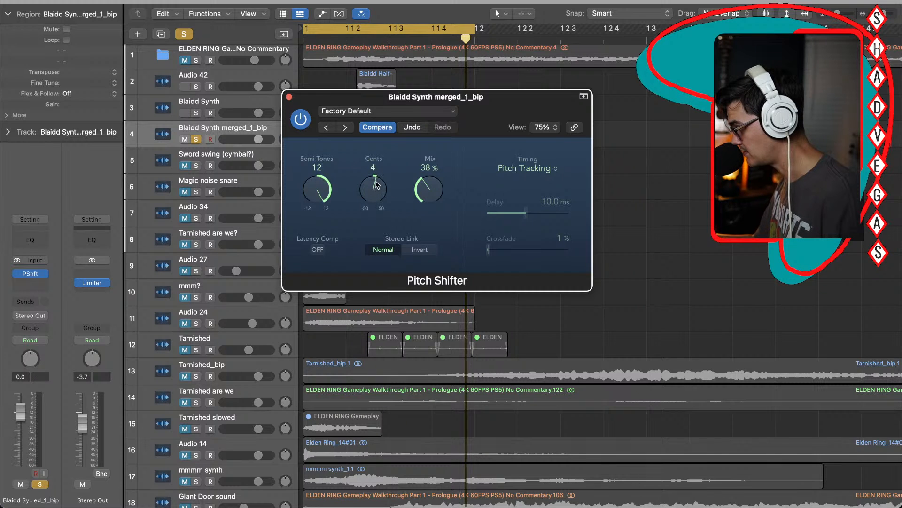
left_click_drag(376, 184, 375, 160)
left_click_drag(425, 190, 426, 180)
left_click_drag(373, 199, 371, 217)
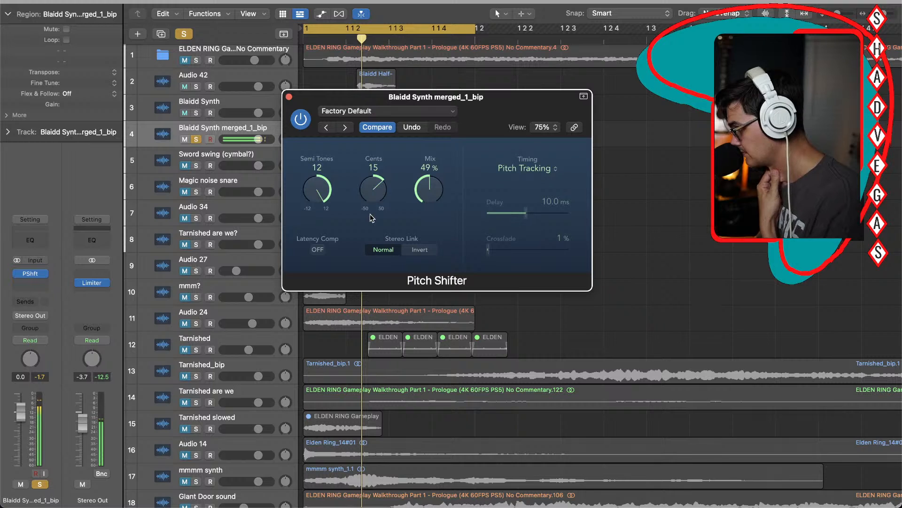
left_click_drag(371, 186, 371, 190)
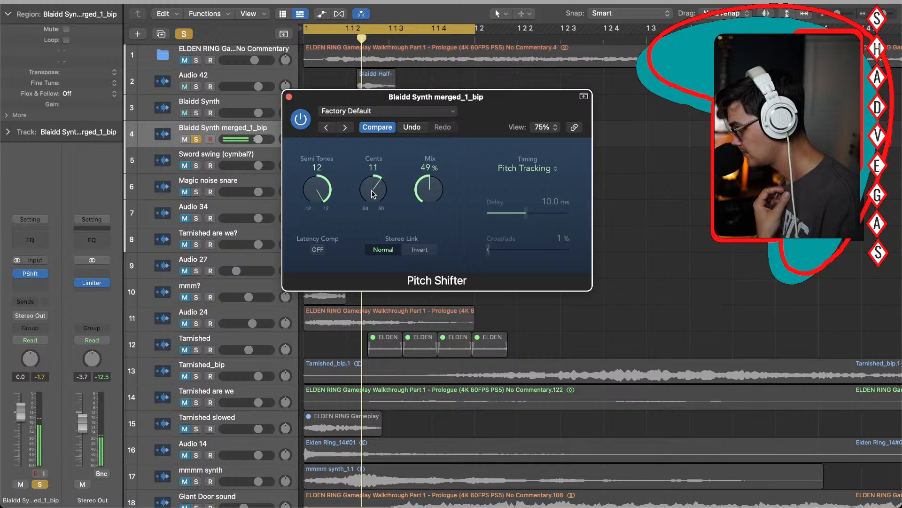
left_click(289, 96)
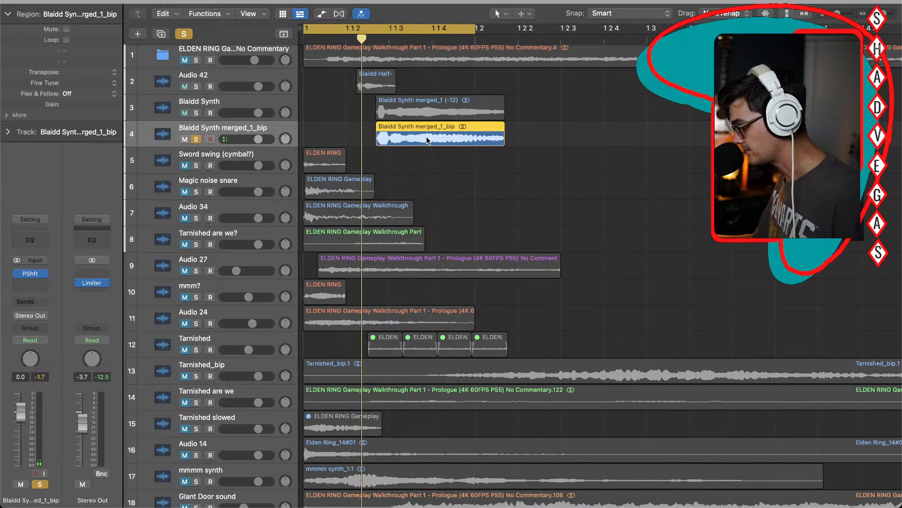
Step: Bounce the pitch-shifted region in place to a new track, delete the three source tracks starting with Audio 42, and play the result
key("ctrl+b")
key("Return")
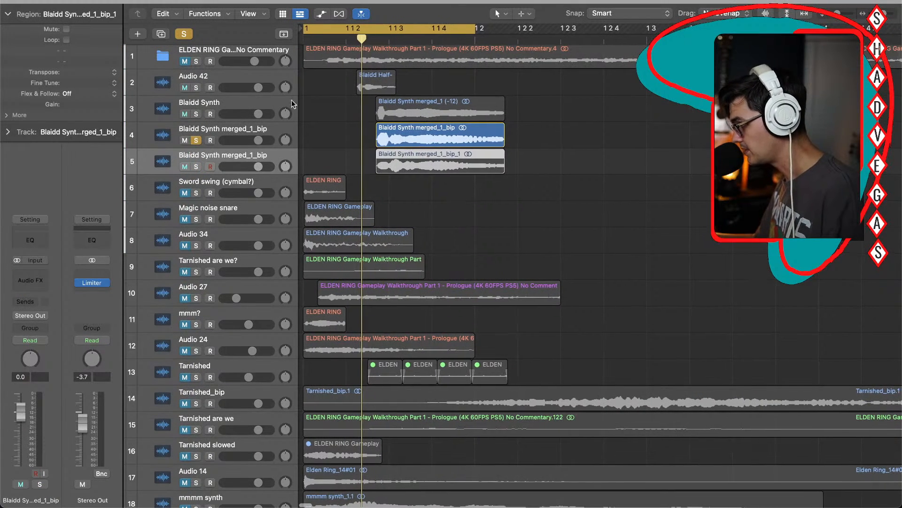
left_click(268, 76)
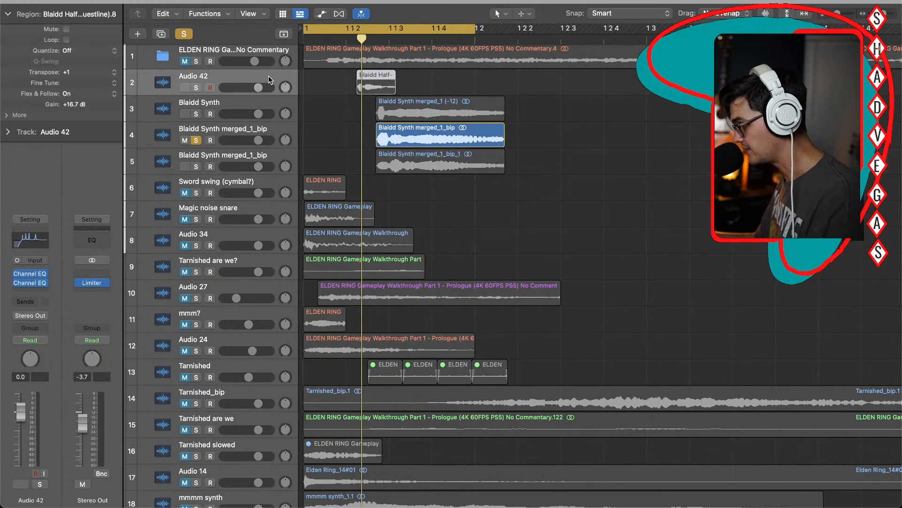
left_click(275, 131, "shift")
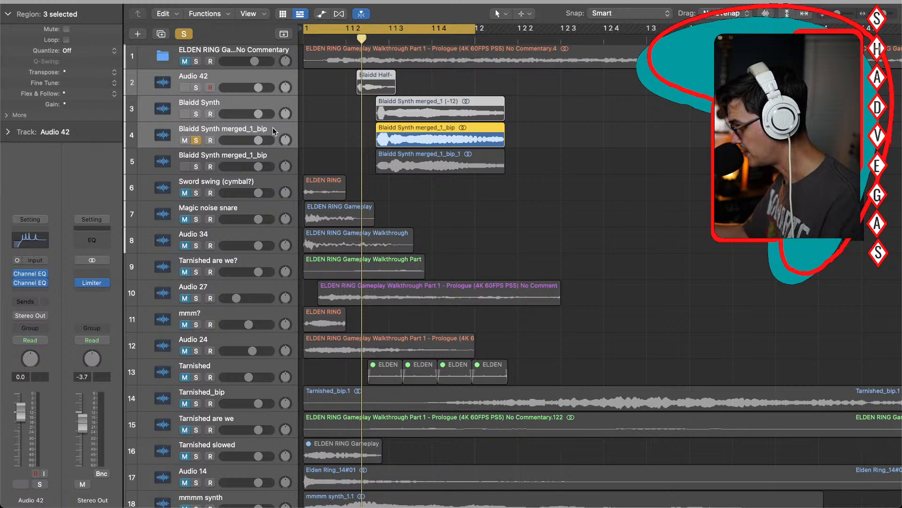
key("Delete")
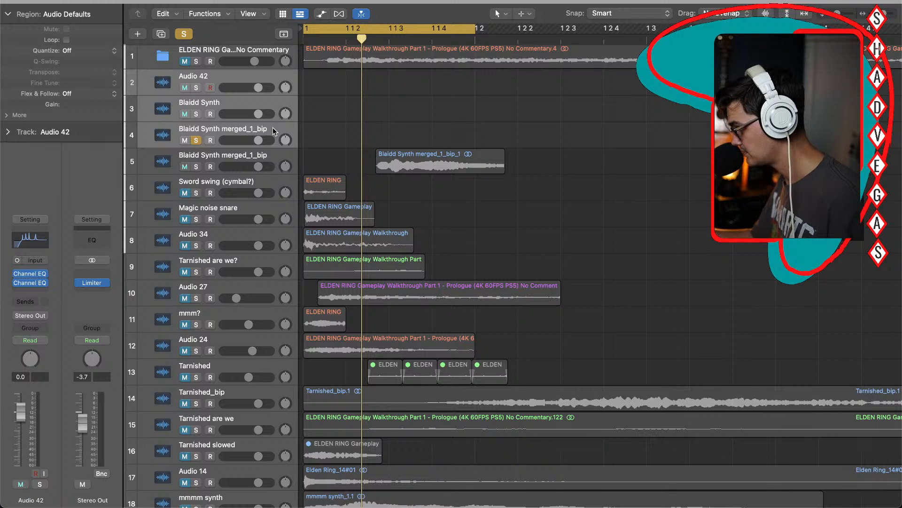
key("super+BackSpace")
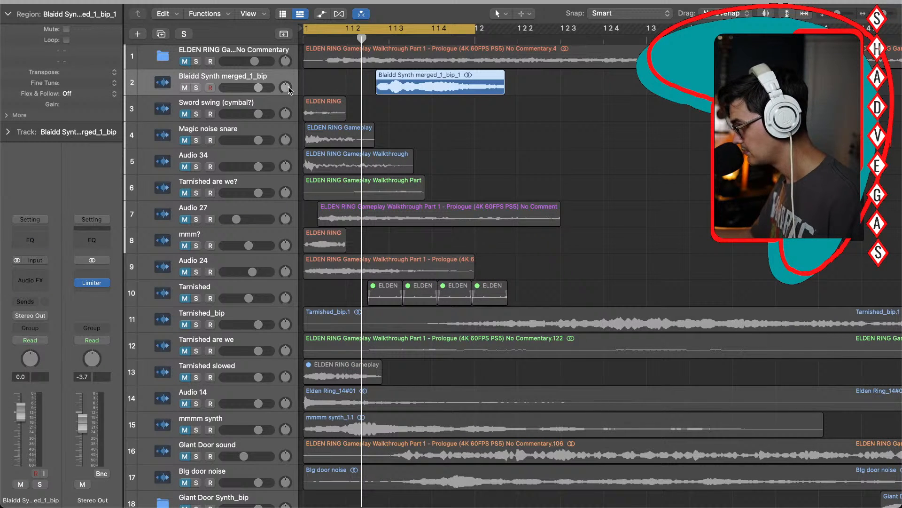
key("space")
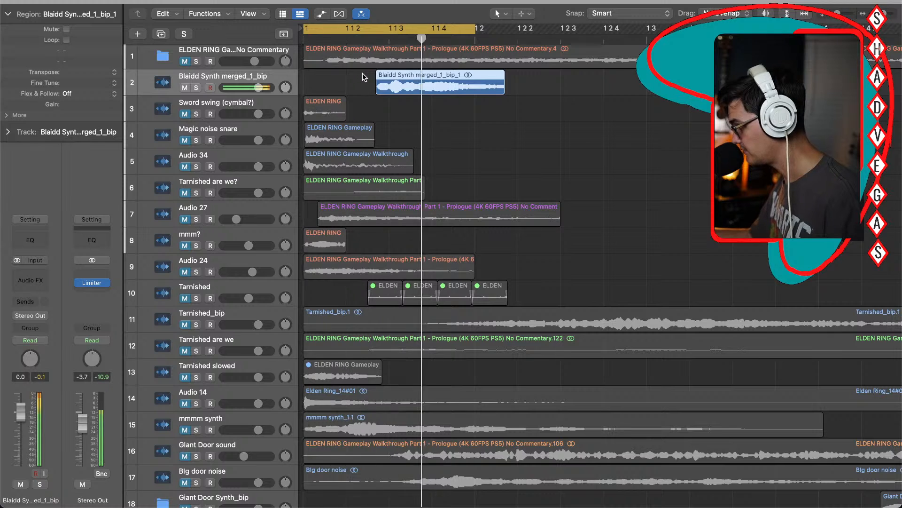
Step: Extend the cycle range past the end of the Blaidd Synth region, then audition ChromaVerb with the Spherical preset on its track
left_click_drag(475, 29, 547, 41)
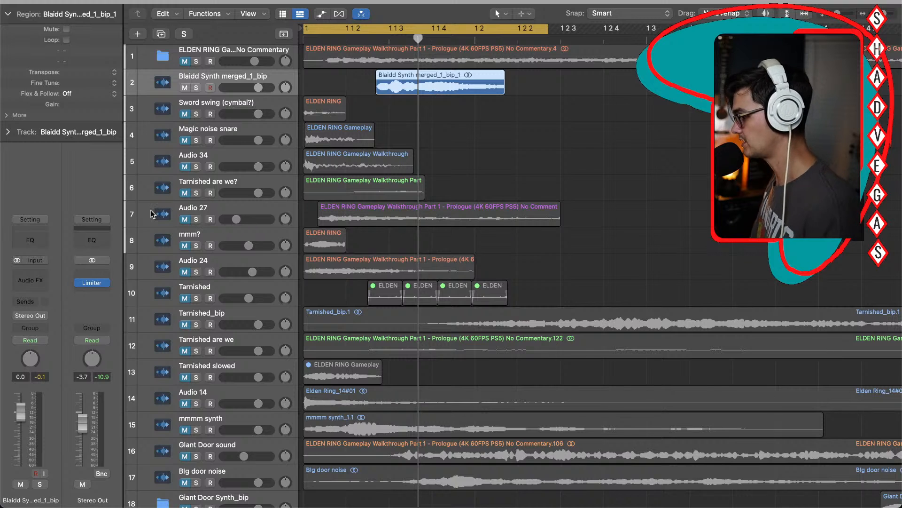
left_click(49, 277)
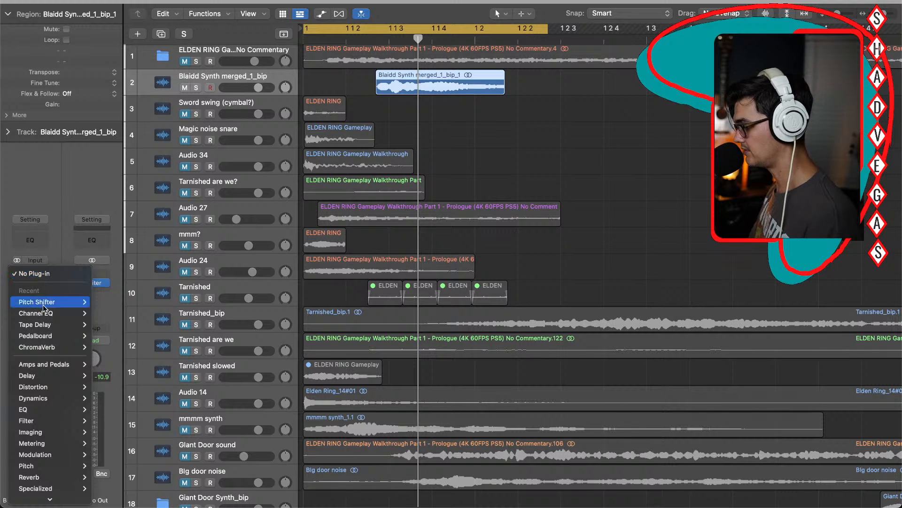
mouse_move(40, 346)
left_click(96, 351)
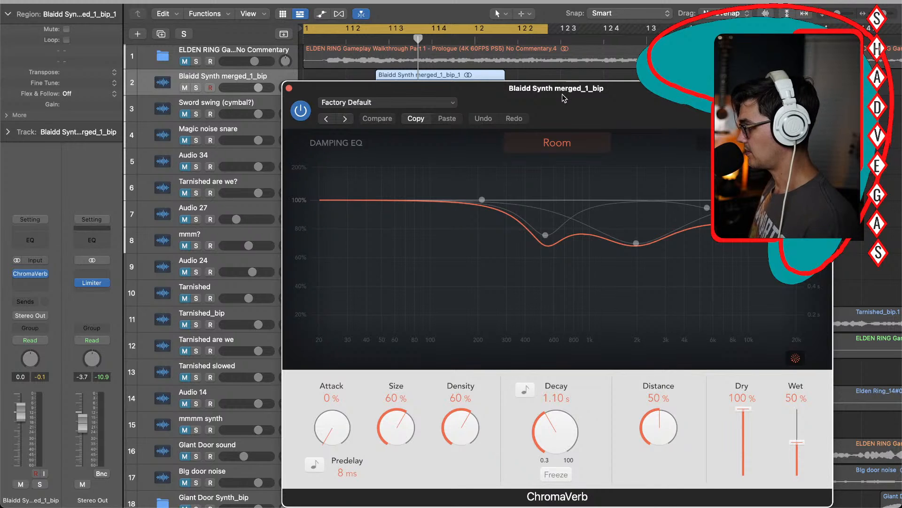
left_click(449, 103)
mouse_move(390, 350)
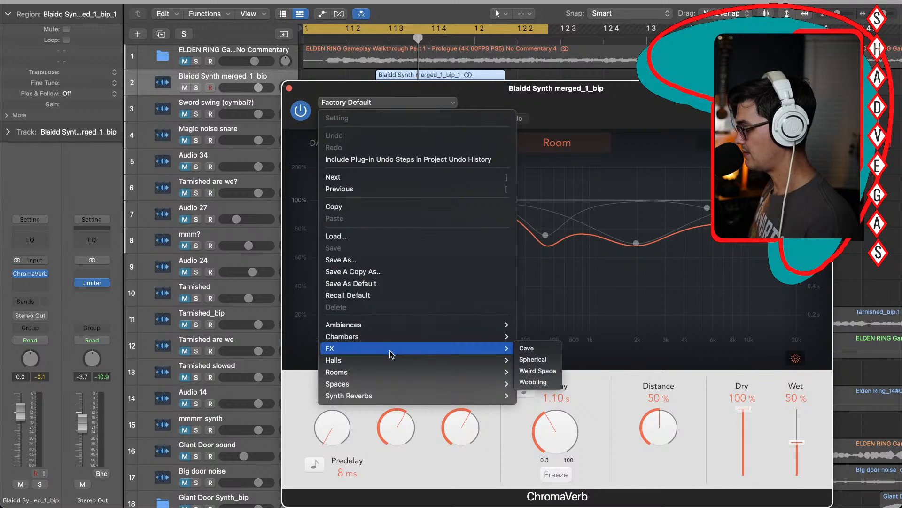
left_click(527, 357)
key("space")
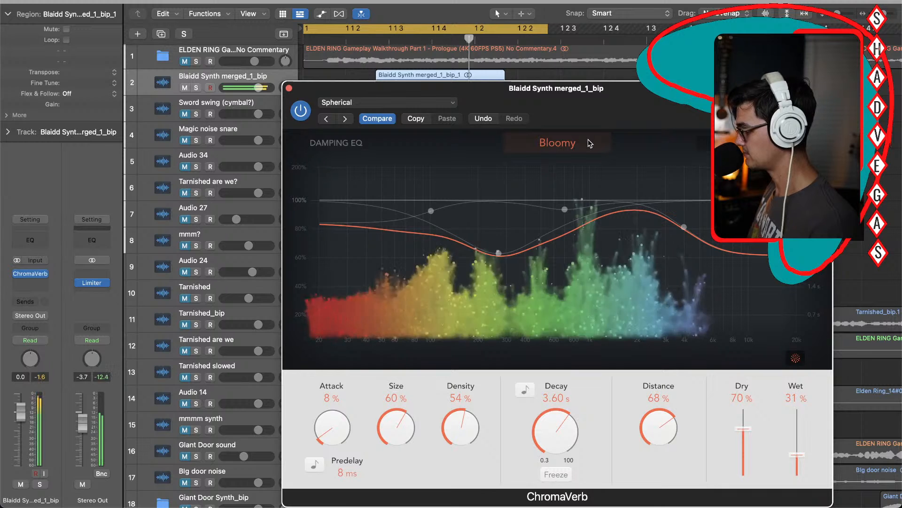
Step: Turn off cycle playback, move the playhead to the project start to hear the full reverb tail, and close ChromaVerb
key("c")
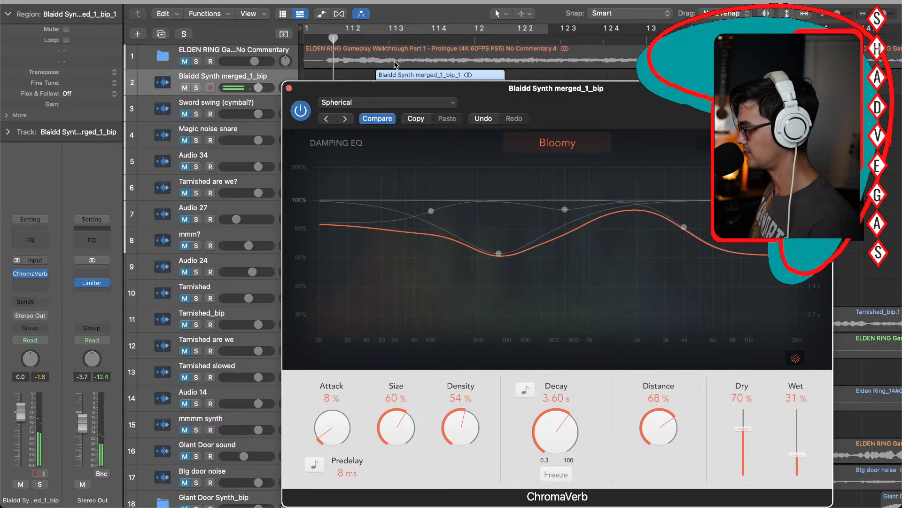
left_click(304, 39)
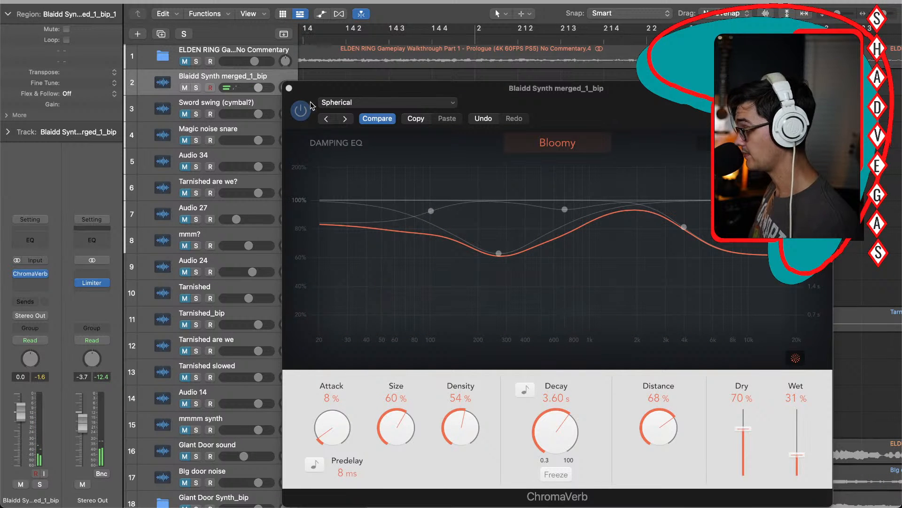
left_click(289, 88)
Step: Move the Blaidd Synth region to the very start of bar 1
scroll(385, 169, "left", 10)
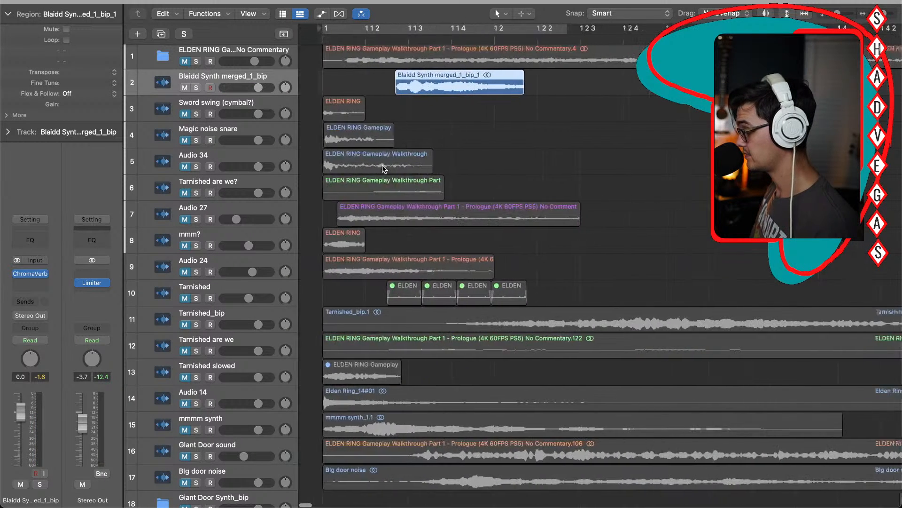
left_click_drag(396, 82, 329, 77)
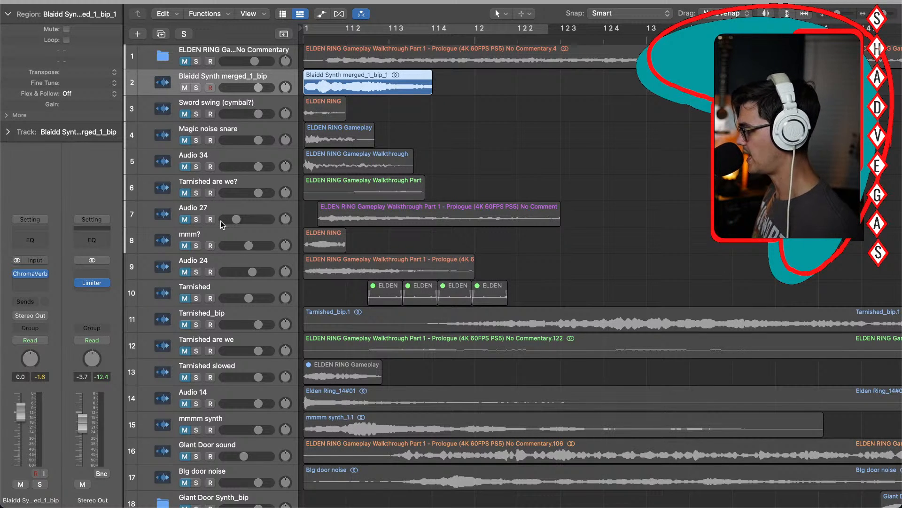
Step: Insert a stereo Compressor after ChromaVerb on the Blaidd Synth track
left_click(43, 281)
mouse_move(50, 400)
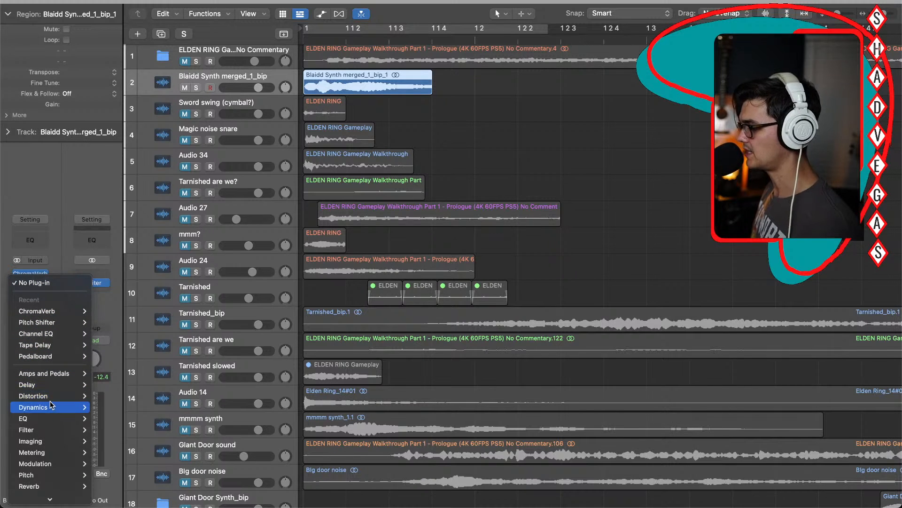
mouse_move(141, 417)
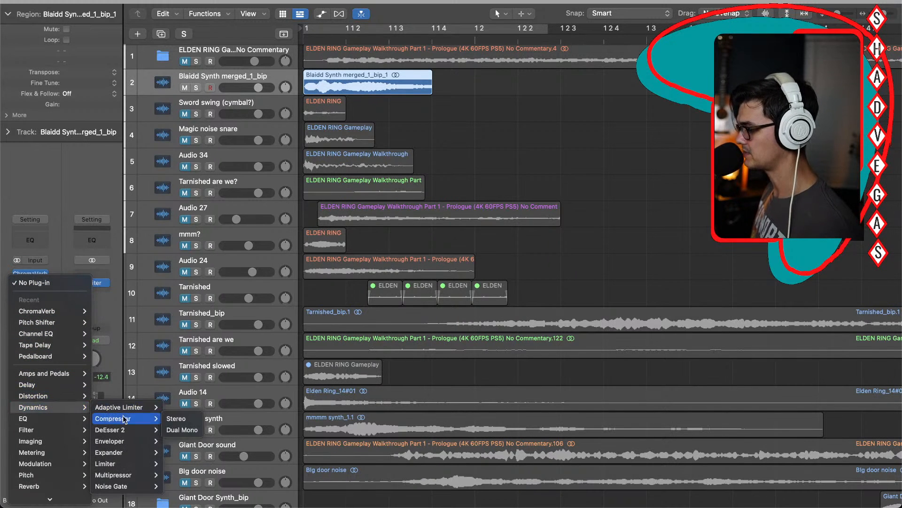
left_click(178, 417)
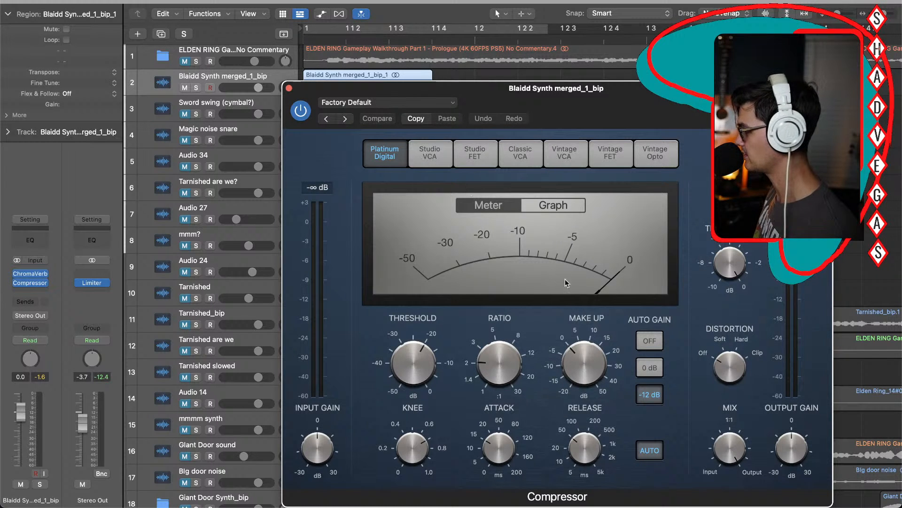
Step: Turn off the Compressor's auto gain and auto release, set threshold about -25 dB and ratio about 3:1, raise make-up and listen
left_click(647, 341)
left_click_drag(586, 376, 583, 365)
left_click_drag(498, 369, 497, 363)
left_click_drag(427, 357, 427, 374)
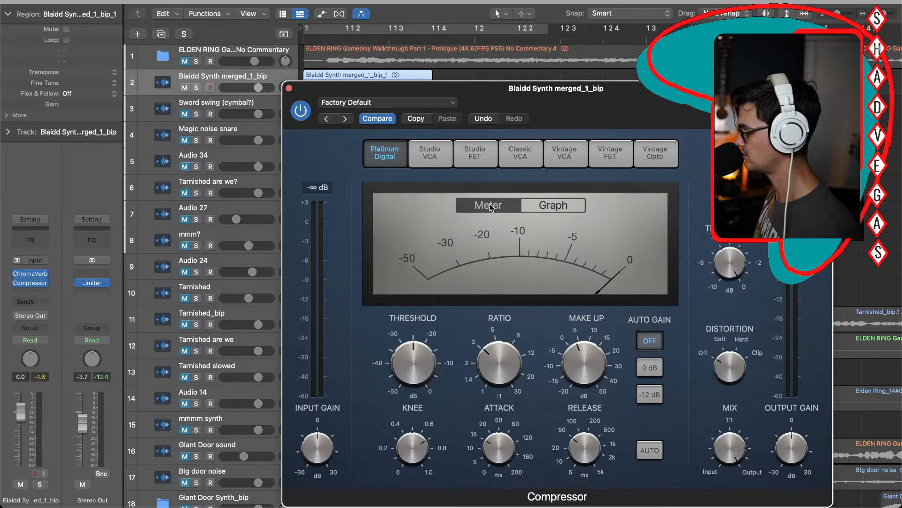
key("space")
key("space")
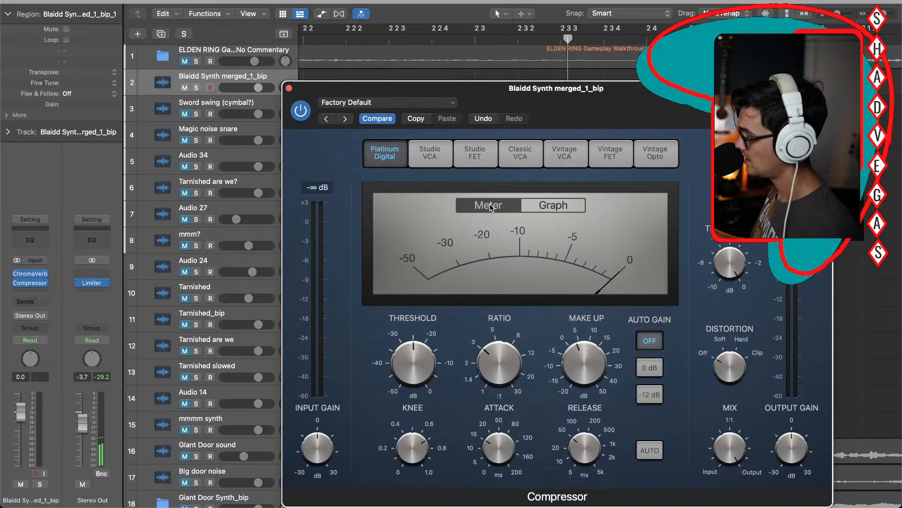
key("Return")
key("space")
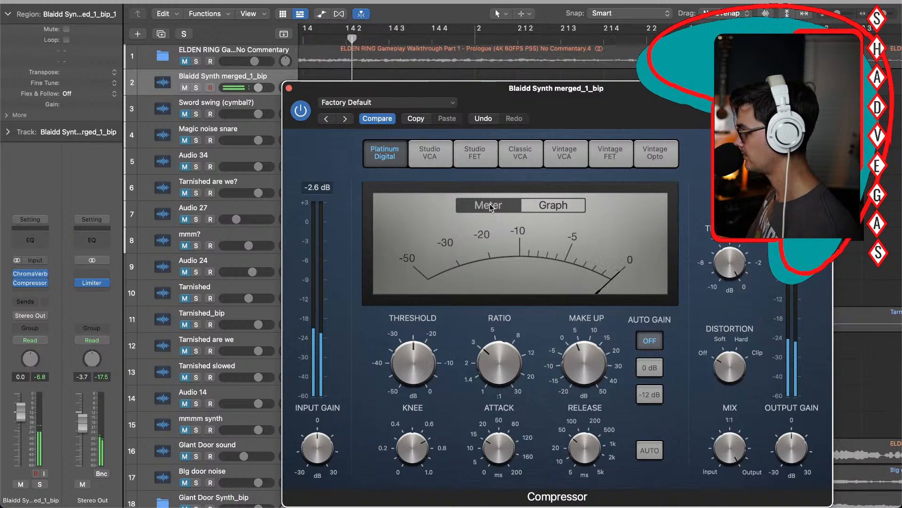
Step: Close the Compressor and route the Blaidd Synth merged_1_bip track's output to Bus 13
left_click(289, 87)
scroll(345, 109, "left", 12)
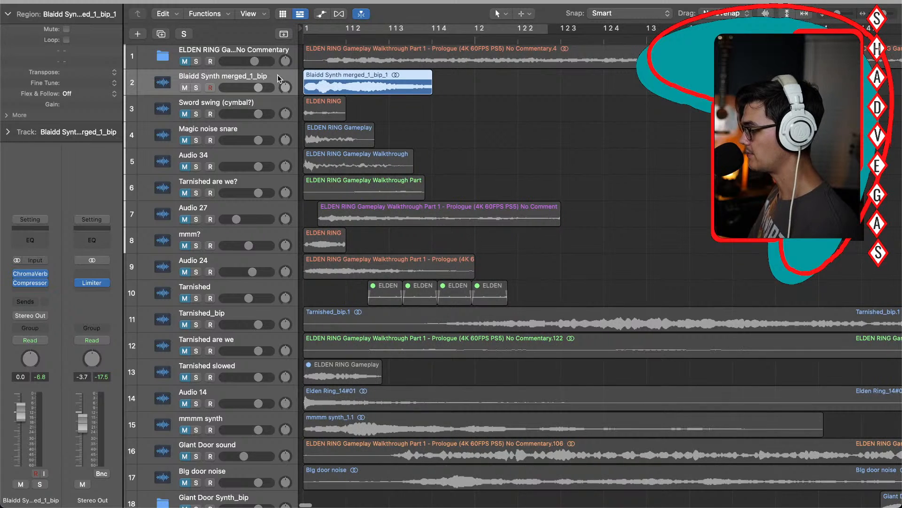
left_click(30, 315)
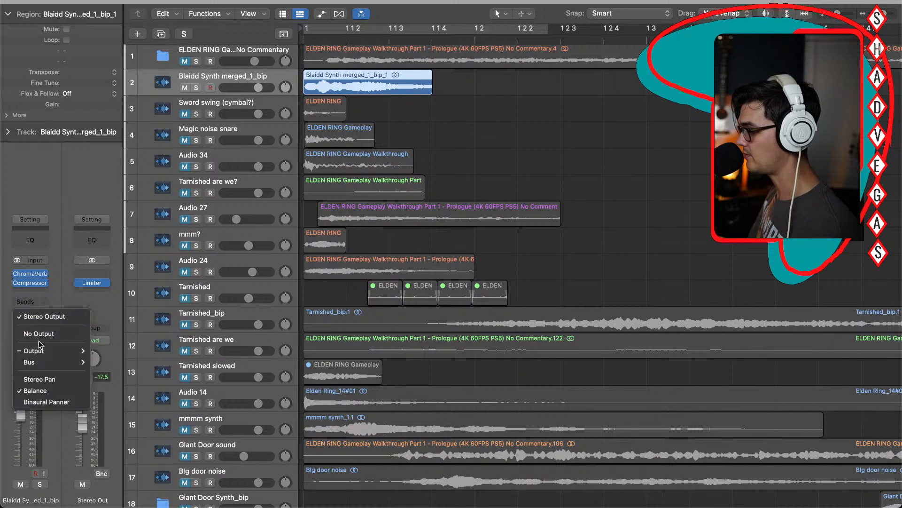
mouse_move(46, 352)
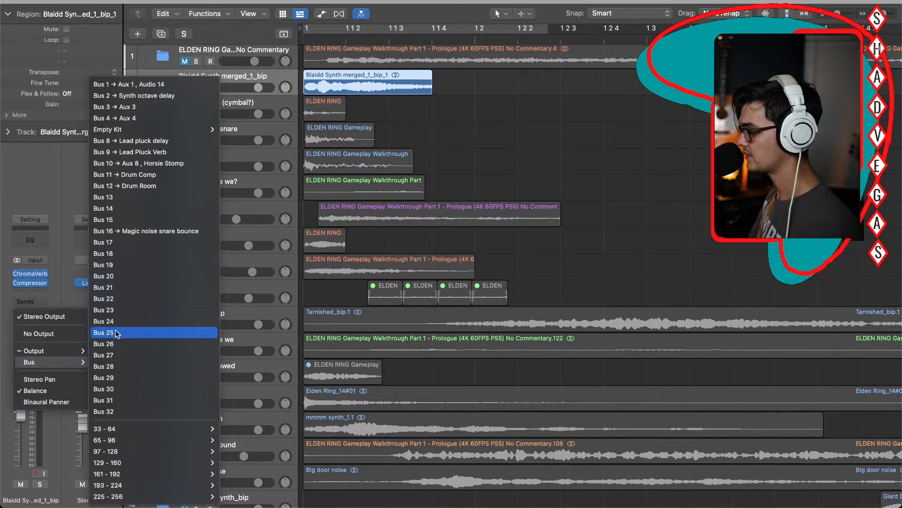
left_click(113, 197)
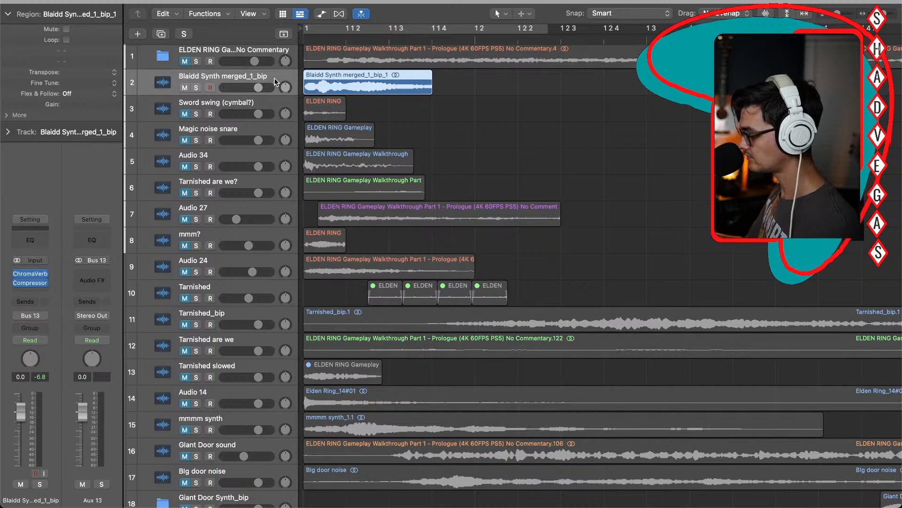
Step: Create one audio track with Bus 13 as its input and Output 1 + 2 as its output, record-enabled
key("alt+super+n")
left_click(358, 213)
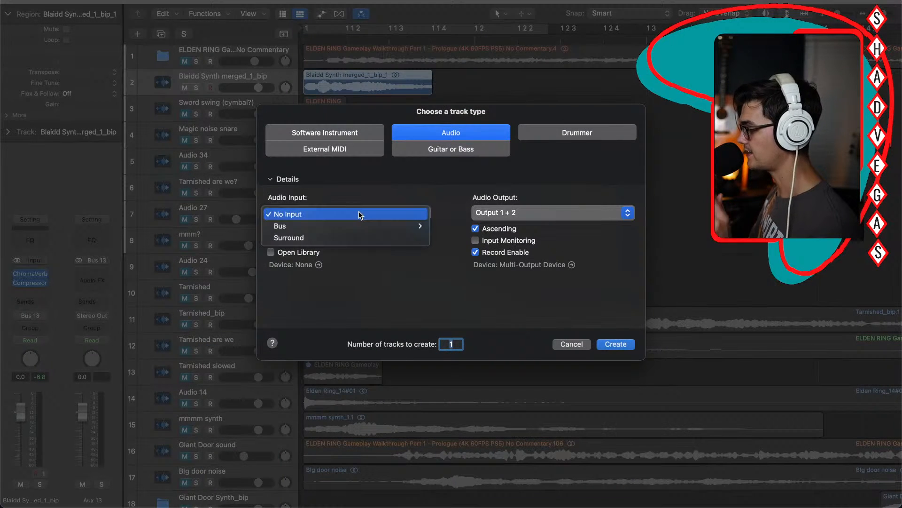
mouse_move(368, 226)
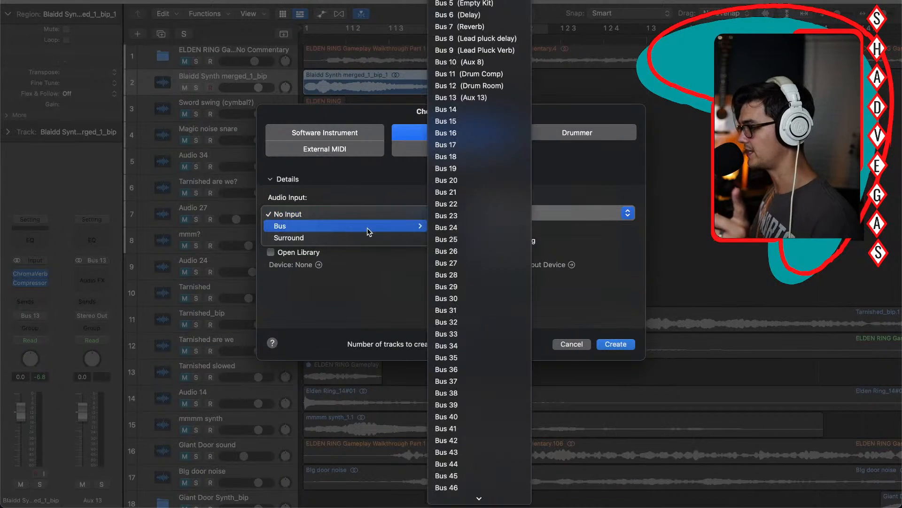
left_click(457, 99)
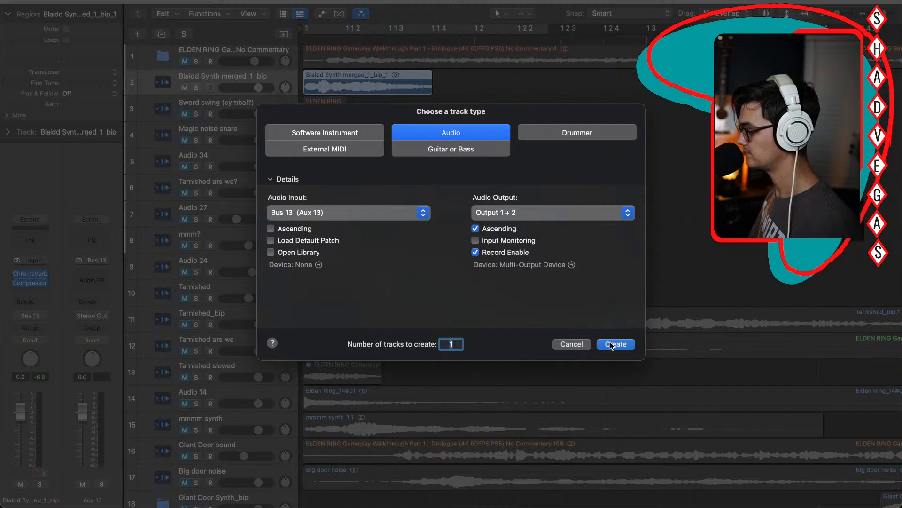
left_click(610, 344)
left_click(210, 114)
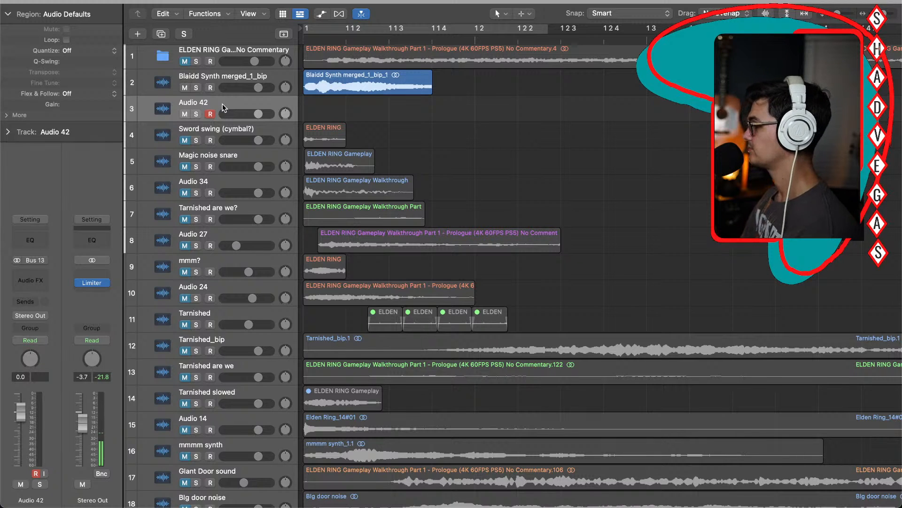
Step: Try recording the Bus 13 signal onto Audio 42, delete that take with its audio file, and return to the project start
key("space")
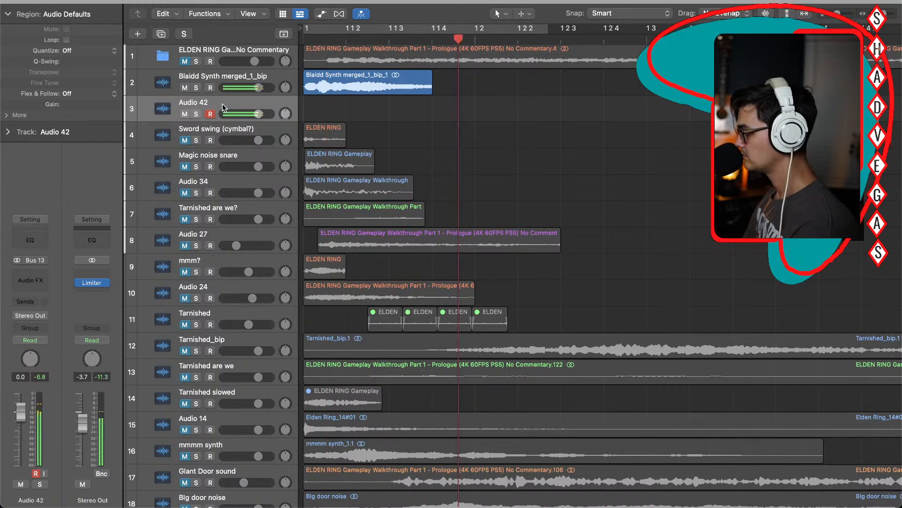
key("r")
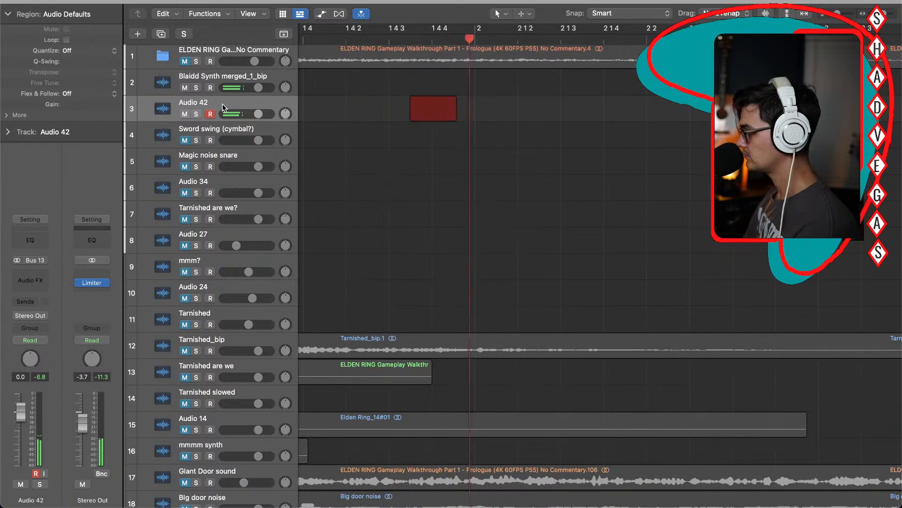
key("space")
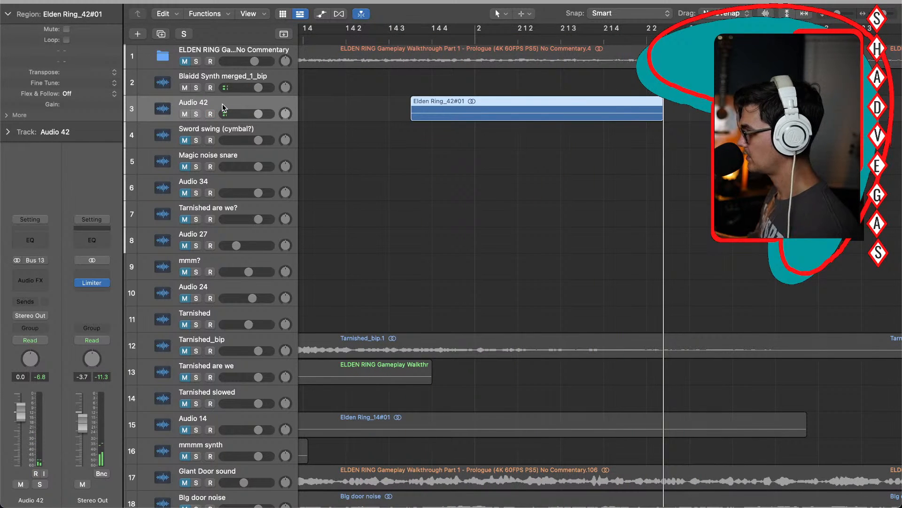
key("Return")
scroll(454, 195, "right", 5)
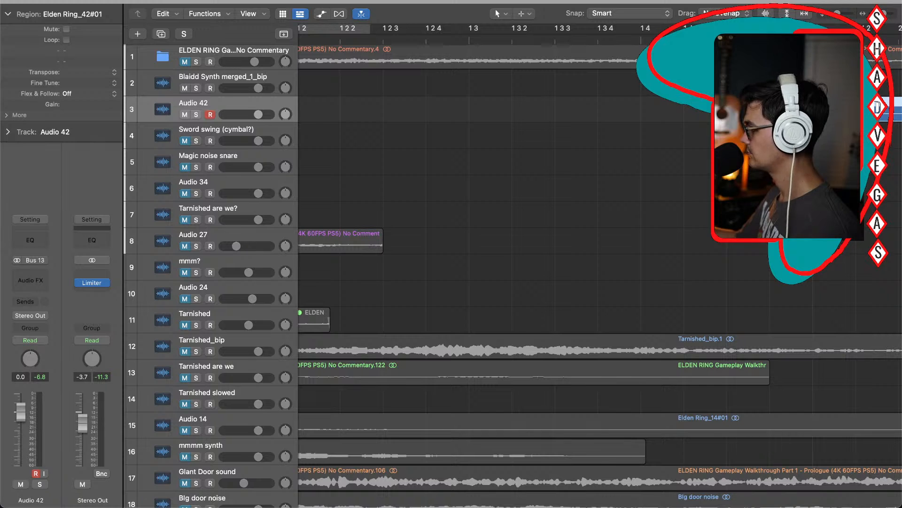
key("Delete")
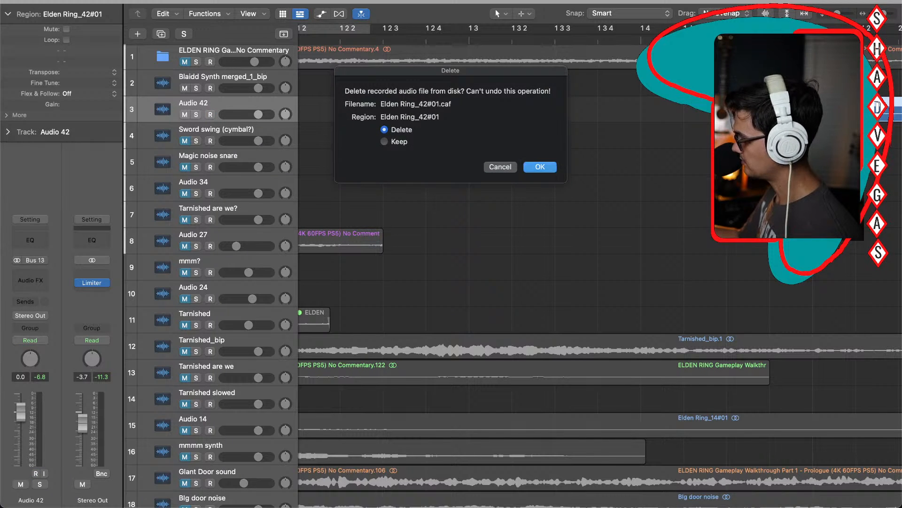
key("Return")
key("Return")
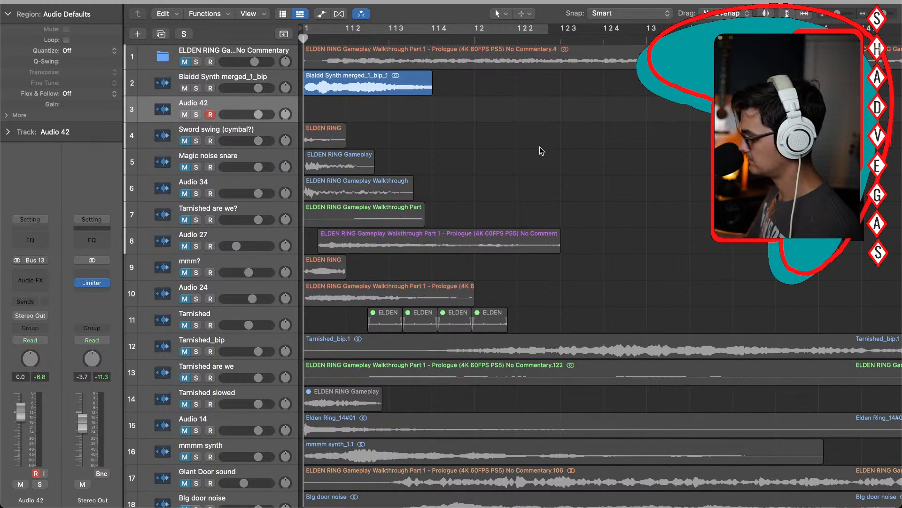
Step: Move the Blaidd Synth region to the start of bar 2 to leave lead-in before it
left_click_drag(376, 83, 764, 109)
scroll(765, 109, "down", 5)
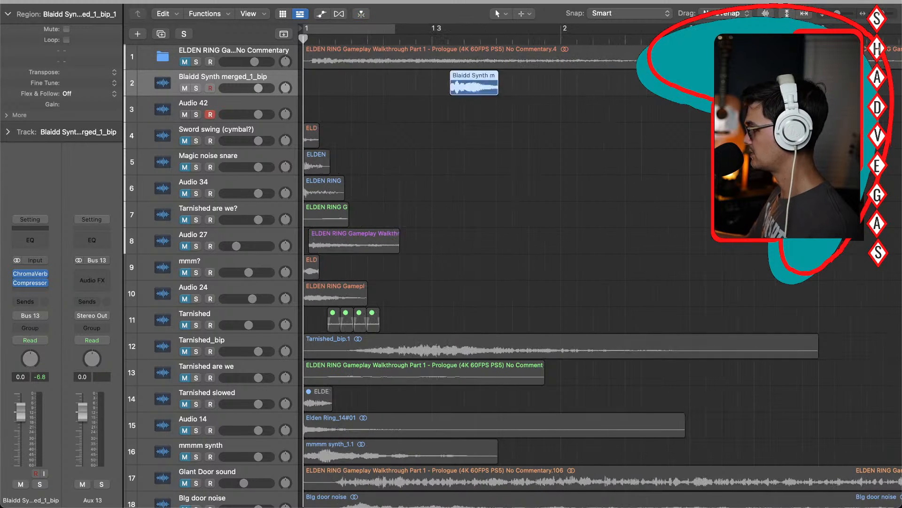
left_click_drag(387, 91, 444, 92)
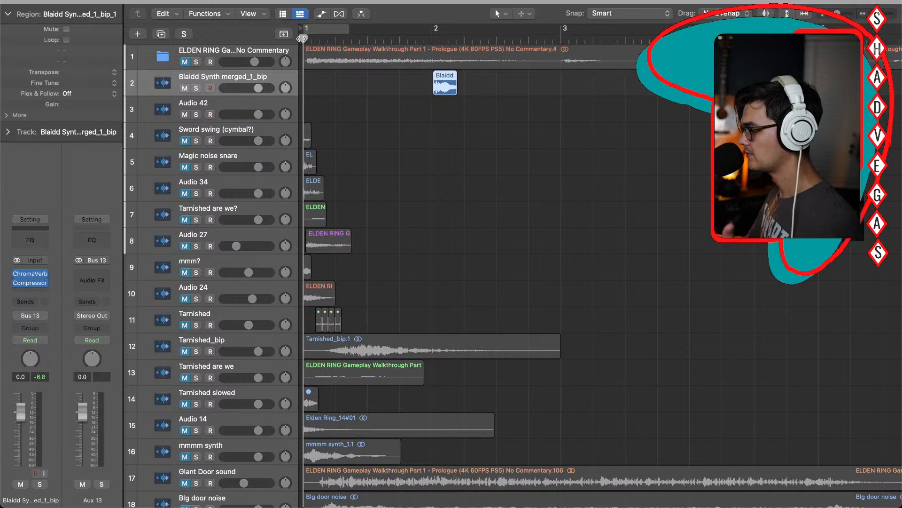
Step: Record the Blaidd Synth output onto Audio 42 from the project start until its reverb tail fades, past bar 3
left_click(266, 102)
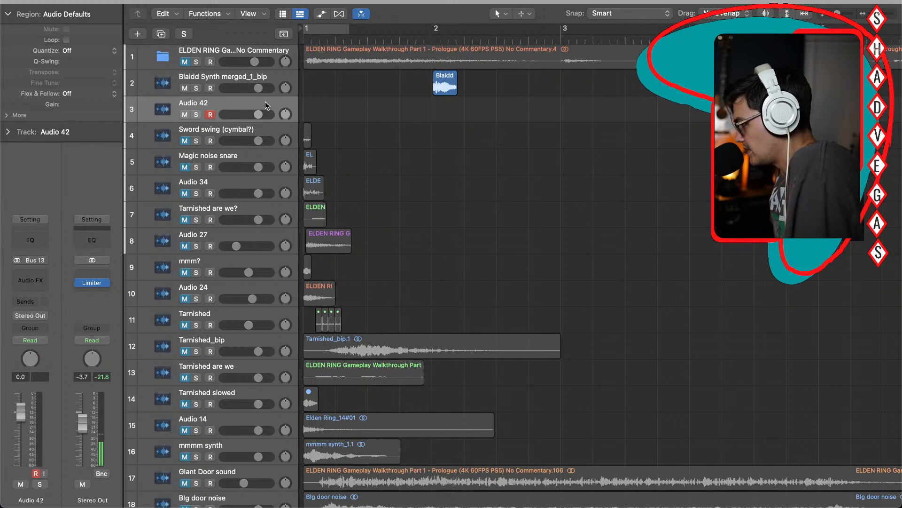
key("r")
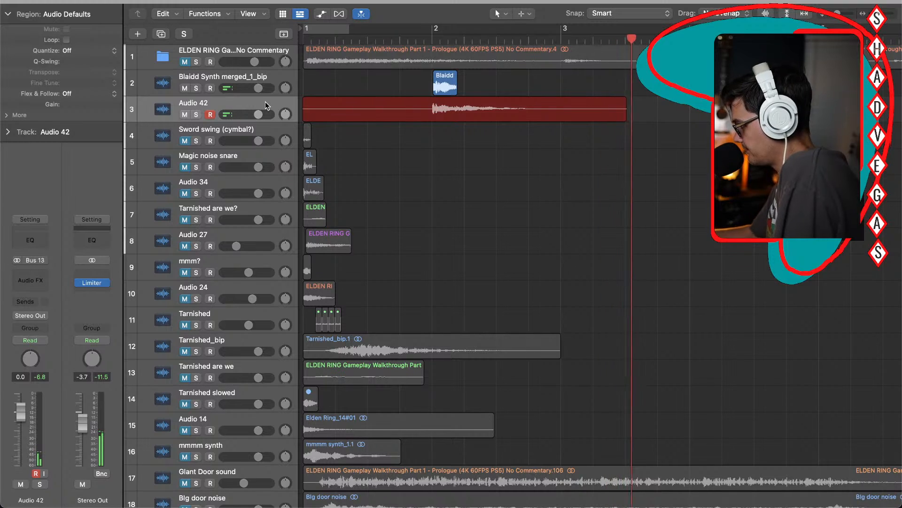
key("space")
Step: Split the recorded region at bar 2, delete the part before it, and rename the Audio 42 track "Blaidd synth"
left_click(433, 36)
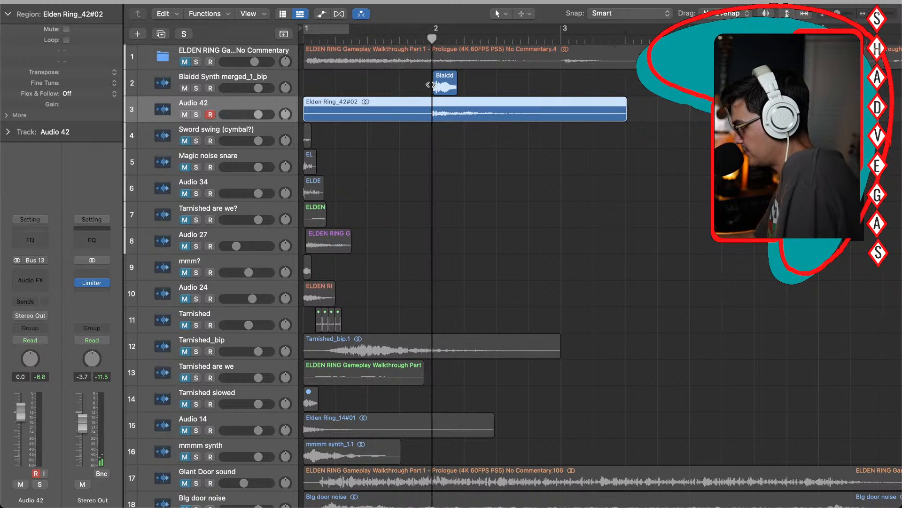
left_click(432, 102)
left_click(414, 115)
key("Delete")
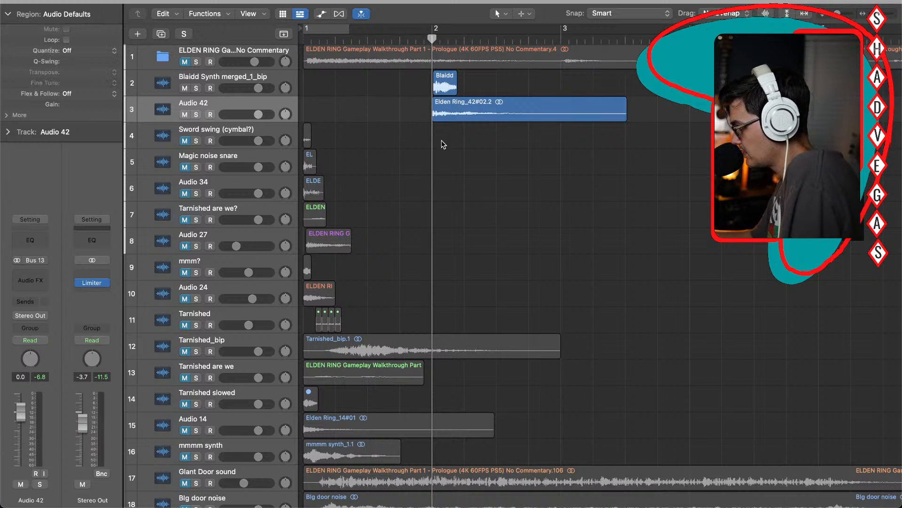
double_click(205, 104)
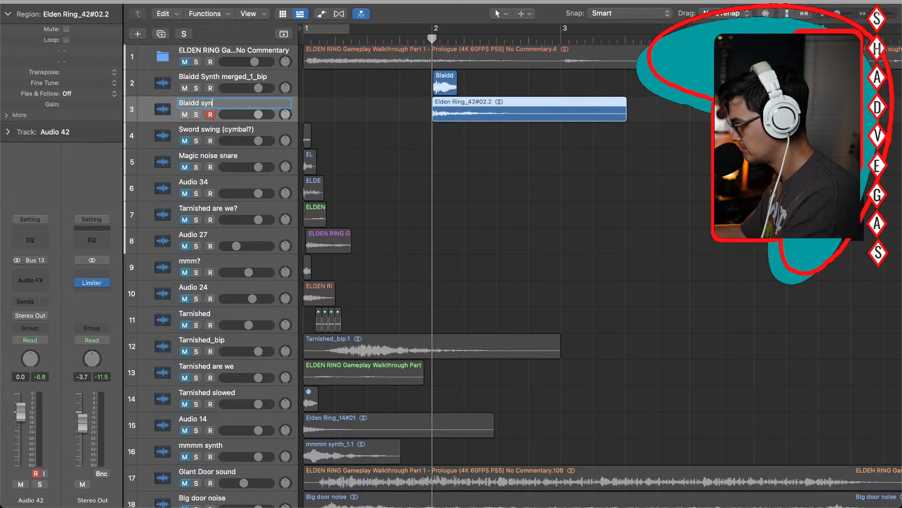
left_click(410, 190)
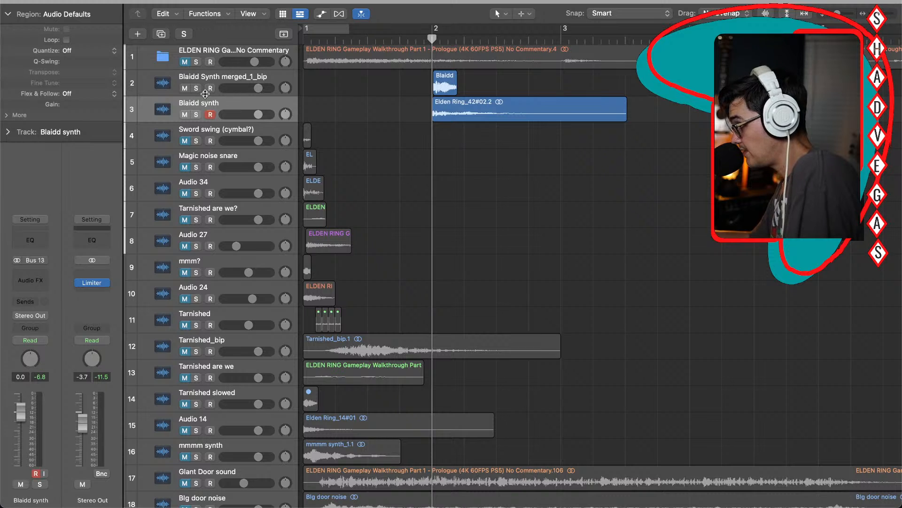
Step: Mute the Blaidd Synth merged_1_bip track and play back the trimmed recording from bar 2
left_click(184, 89)
key("space")
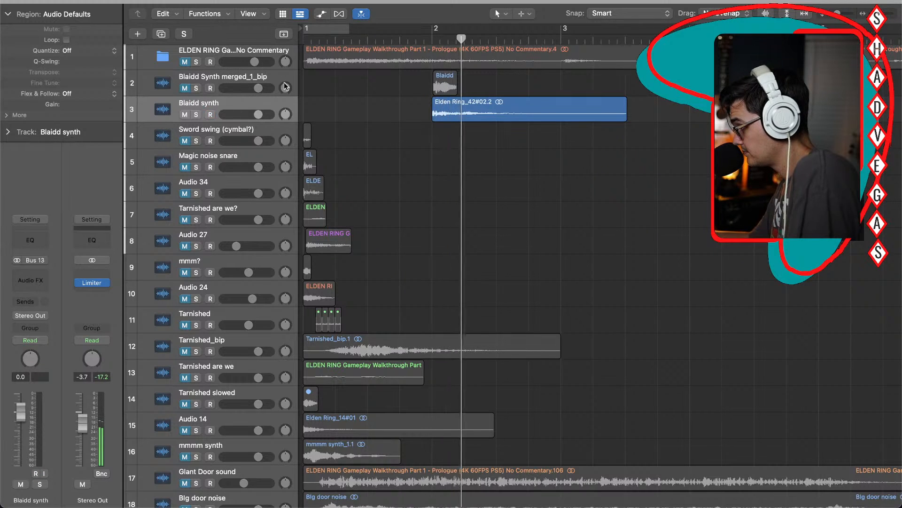
key("space")
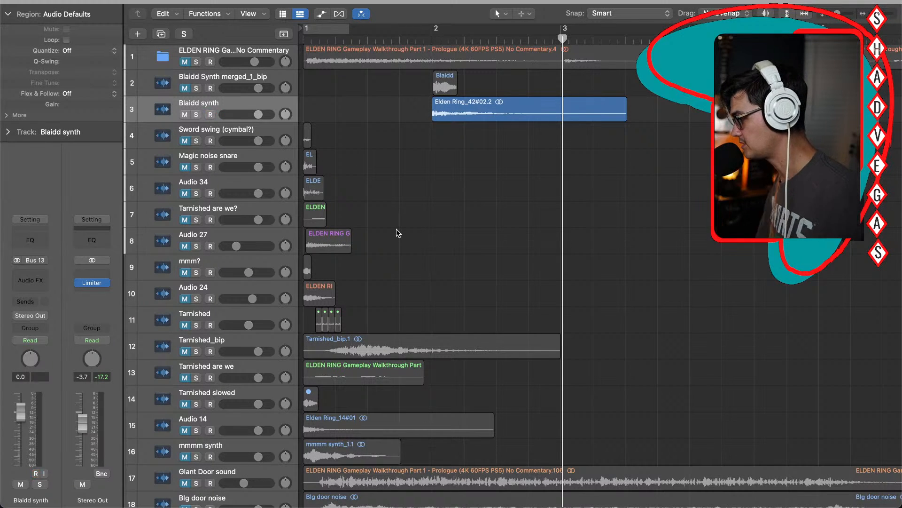
Step: Move the Blaidd synth track to the end of the track list and load its region into a new Quick Sampler track
left_click_drag(239, 104, 367, 446)
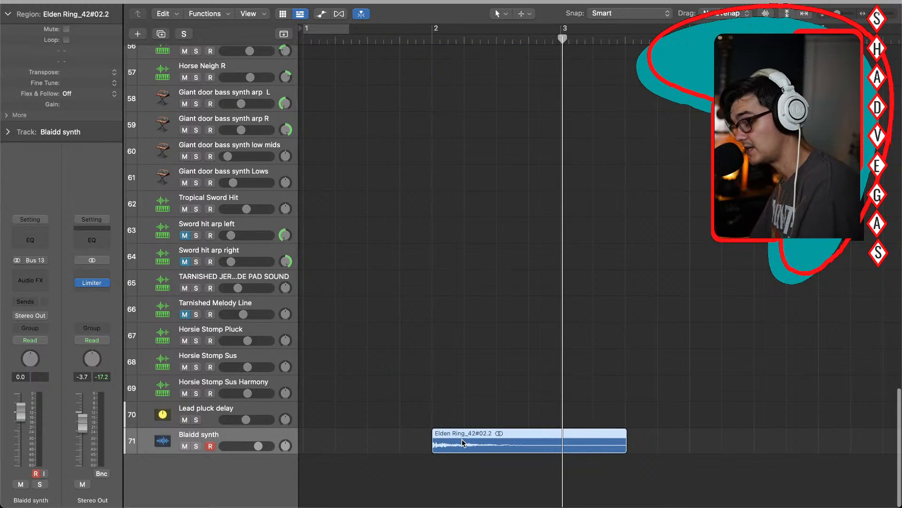
left_click_drag(460, 441, 217, 427)
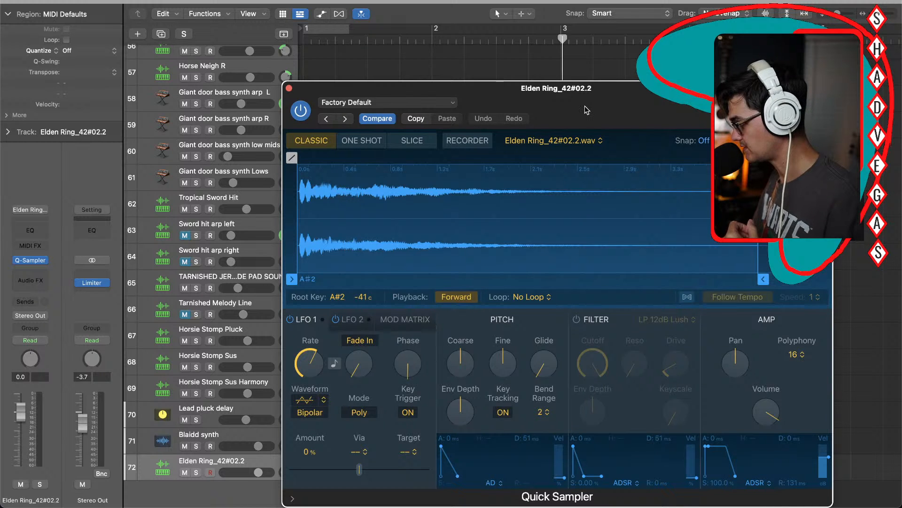
left_click_drag(562, 89, 543, 30)
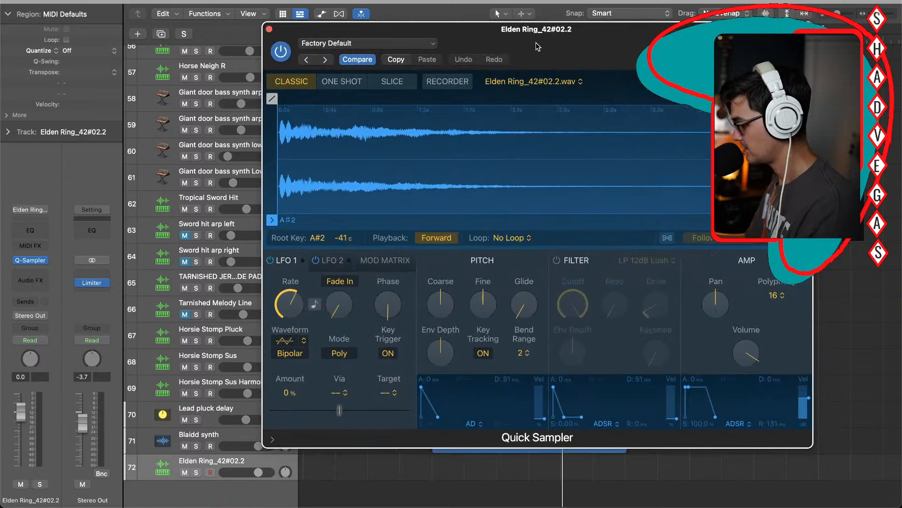
Step: Audition the sample with Musical Typing and set Quick Sampler's sample start to about 0.085 s
key("super+k")
key("d")
key("f")
key("g")
key("h")
left_click_drag(529, 83, 622, 237)
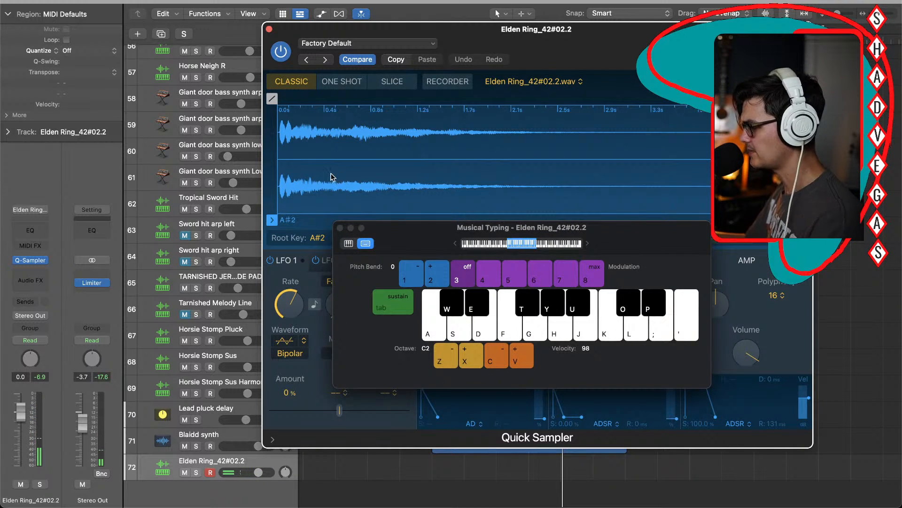
scroll(318, 167, "up", 5)
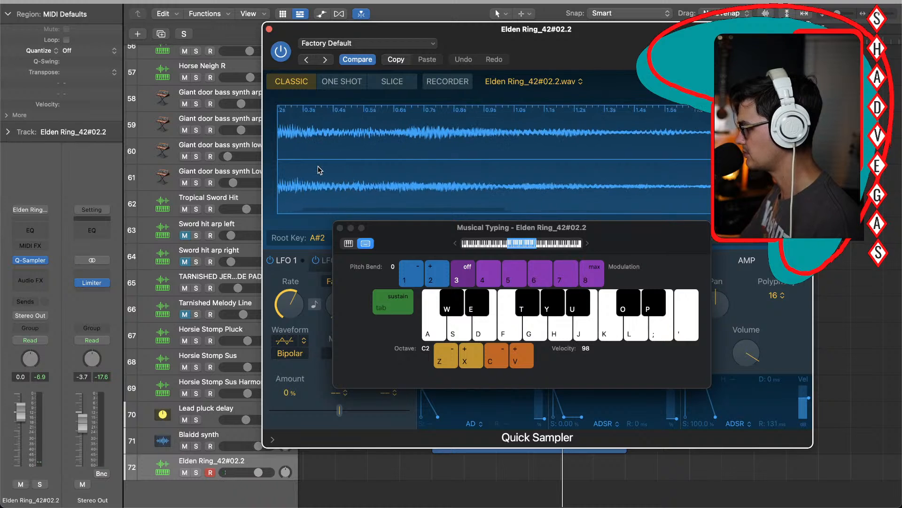
left_click_drag(277, 223, 300, 221)
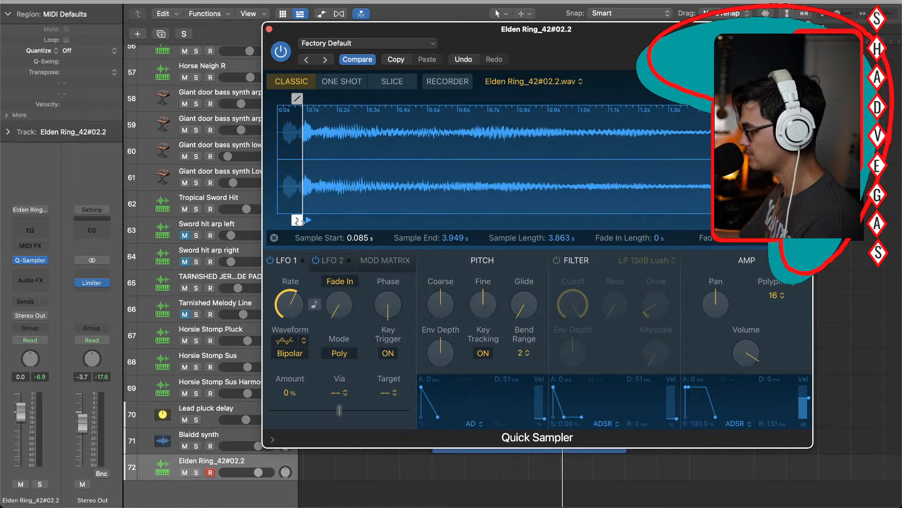
Step: Play a longer run of notes with Musical Typing to check the trimmed sample, and close Quick Sampler
key("super+k")
key("k")
key("f")
key("d")
key("a")
key("s")
key("a")
key("s")
key("d")
key("f")
key("h")
key("j")
key("k")
key("l")
key("k")
key("l")
key("h")
key("j")
key("s")
key("d")
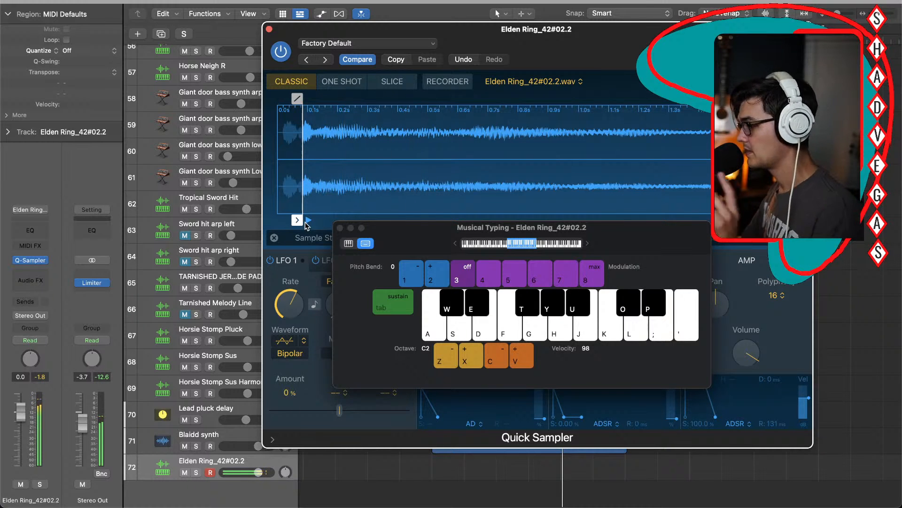
left_click(269, 30)
left_click(269, 30)
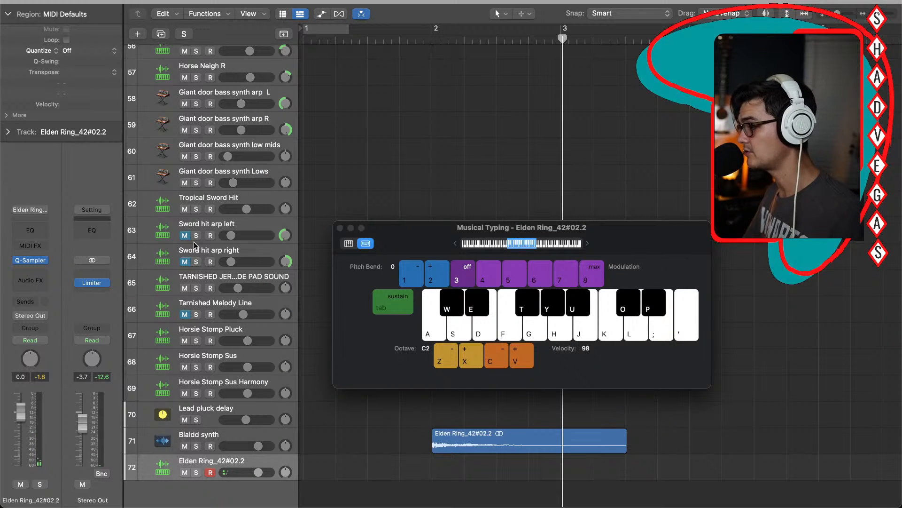
Step: Insert a stereo Tuner after Quick Sampler on the Elden Ring_42#02.2 track and move the Musical Typing window away from it
left_click(43, 279)
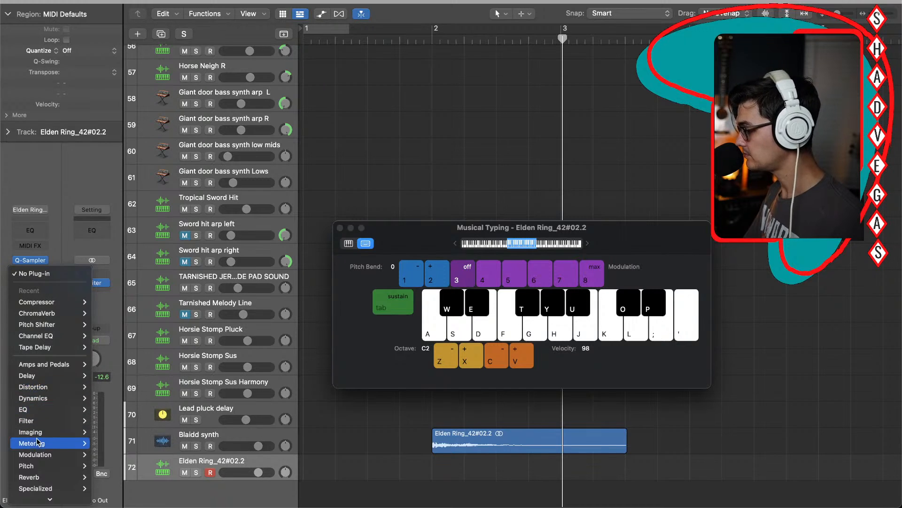
mouse_move(46, 447)
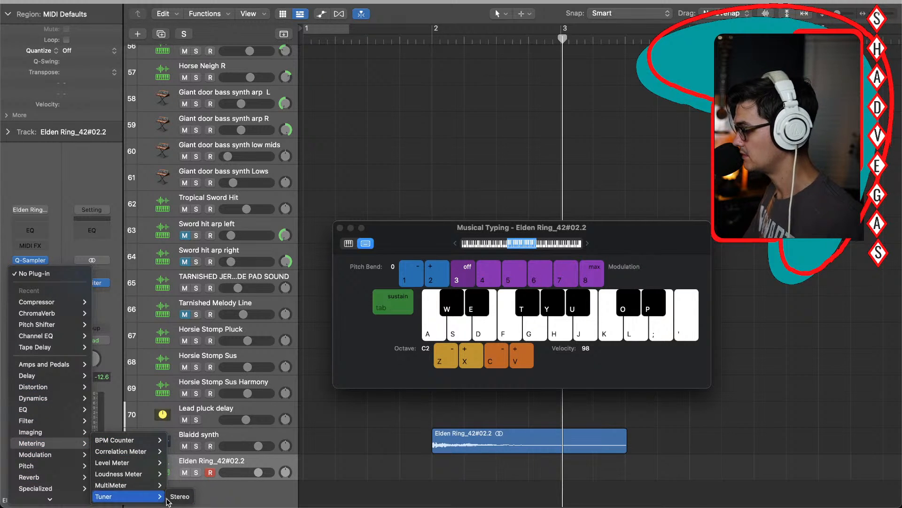
left_click(181, 497)
left_click_drag(607, 230, 755, 112)
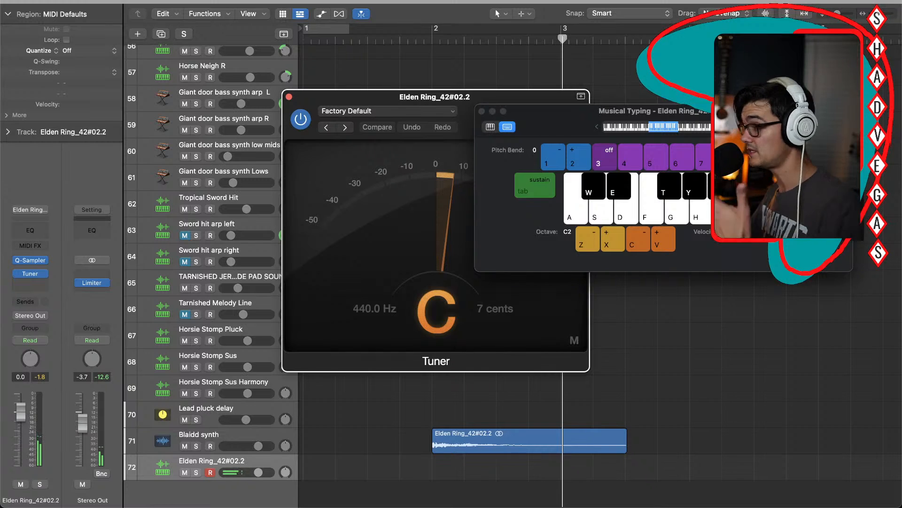
Step: Close Musical Typing and the Tuner window, and remove the Tuner from the Elden Ring_42#02.2 track
left_click(482, 112)
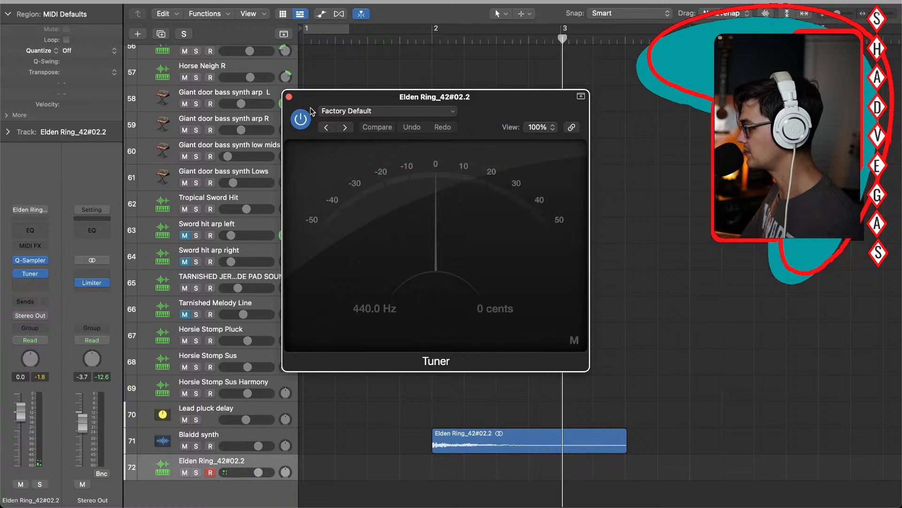
left_click(289, 98)
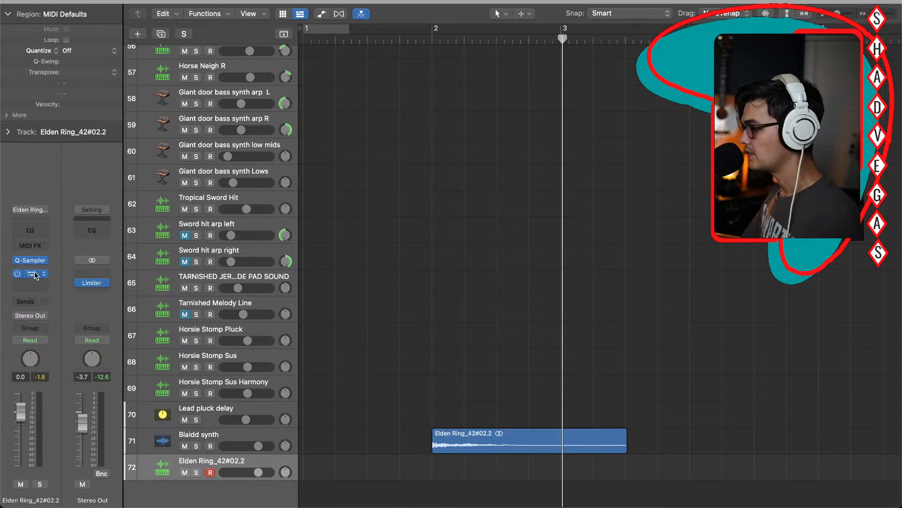
left_click(44, 274)
left_click(80, 241)
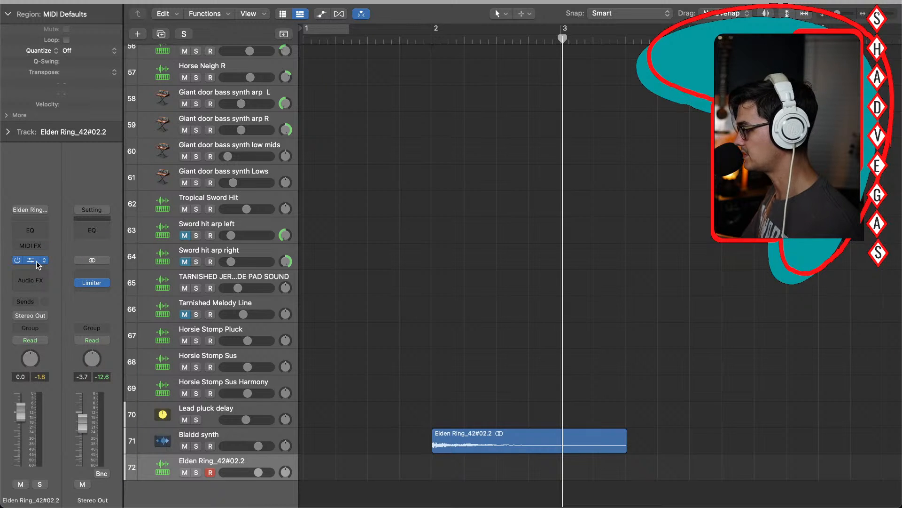
Step: Reopen Quick Sampler and trim the silent tail by setting the sample end to about 1.974 s
left_click(31, 261)
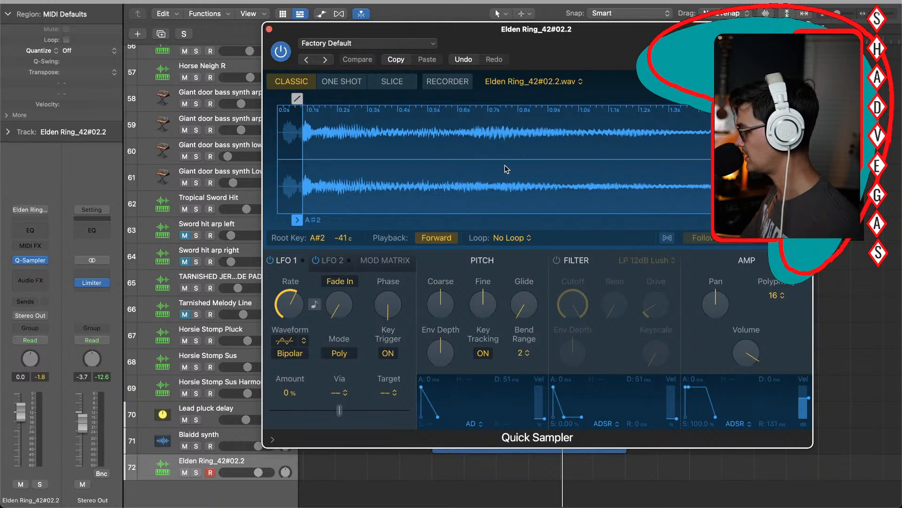
scroll(509, 194, "down", 10)
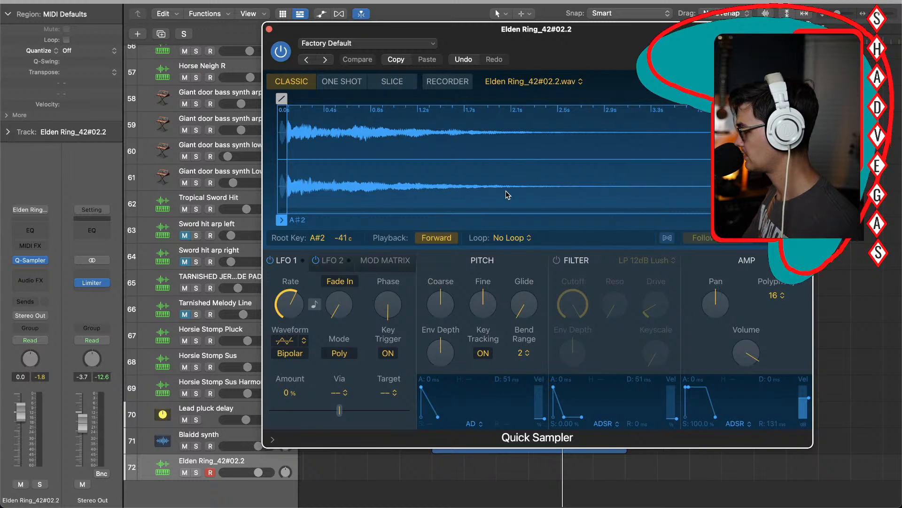
left_click_drag(735, 219, 512, 219)
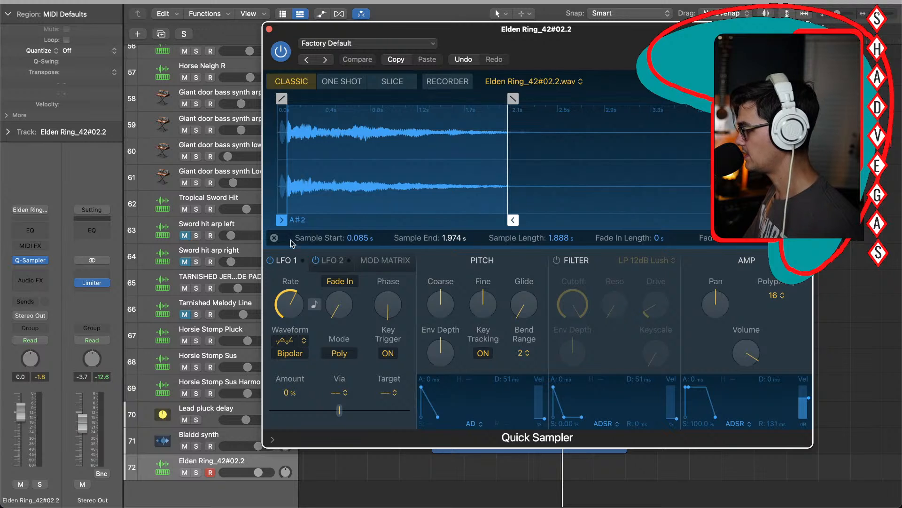
left_click(275, 238)
Step: Set the sample's loop mode to Alternate, with the loop running from about 0.139 s to 0.743 s
left_click(507, 238)
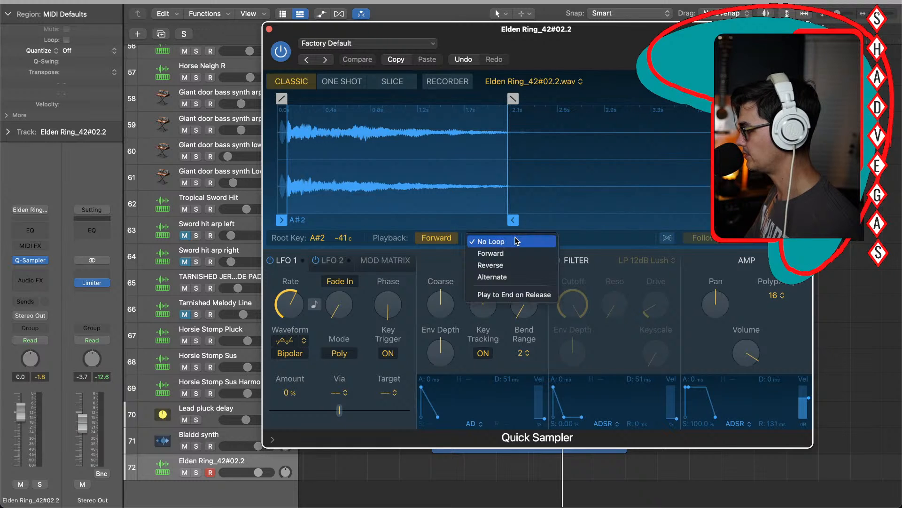
left_click(491, 276)
left_click_drag(512, 99, 369, 99)
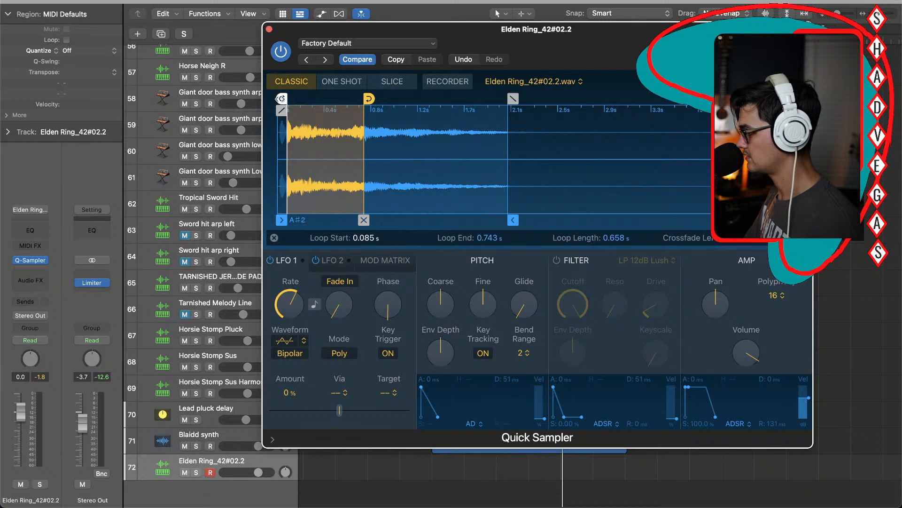
left_click_drag(280, 98, 287, 99)
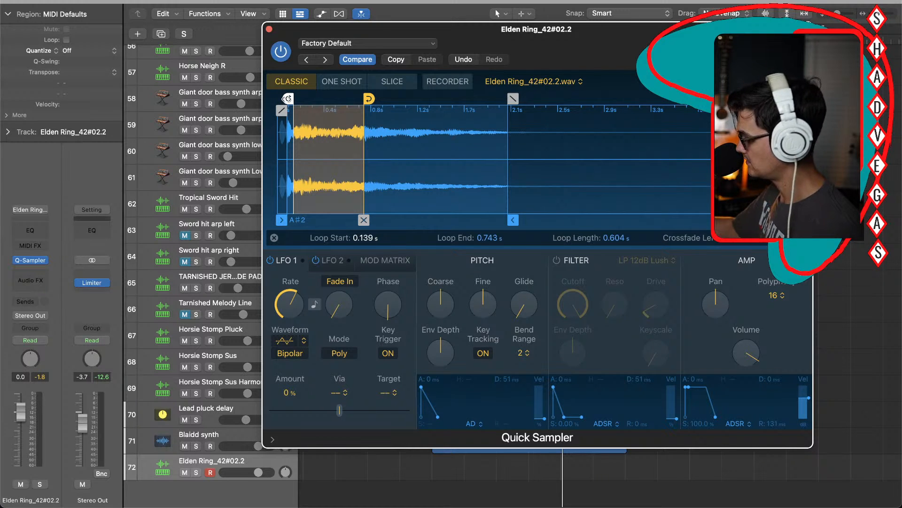
Step: Audition the loop with Musical Typing while shortening its end to about 0.212 s, and close both windows
key("super+k")
key("a")
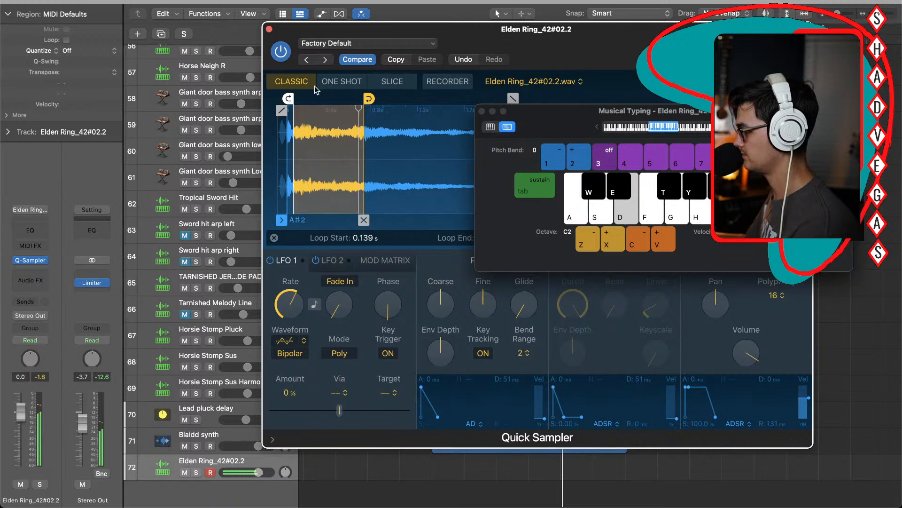
key("super+k")
left_click_drag(363, 99, 335, 104)
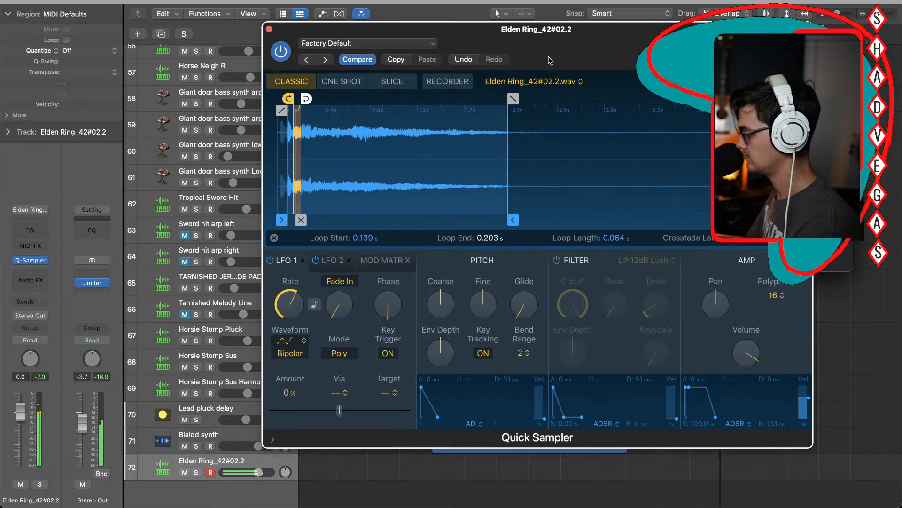
left_click_drag(305, 100, 307, 100)
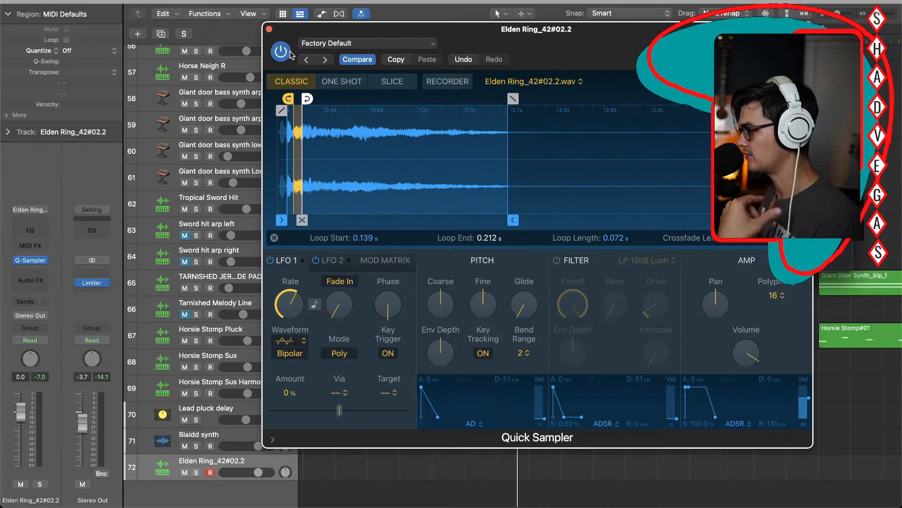
left_click(269, 30)
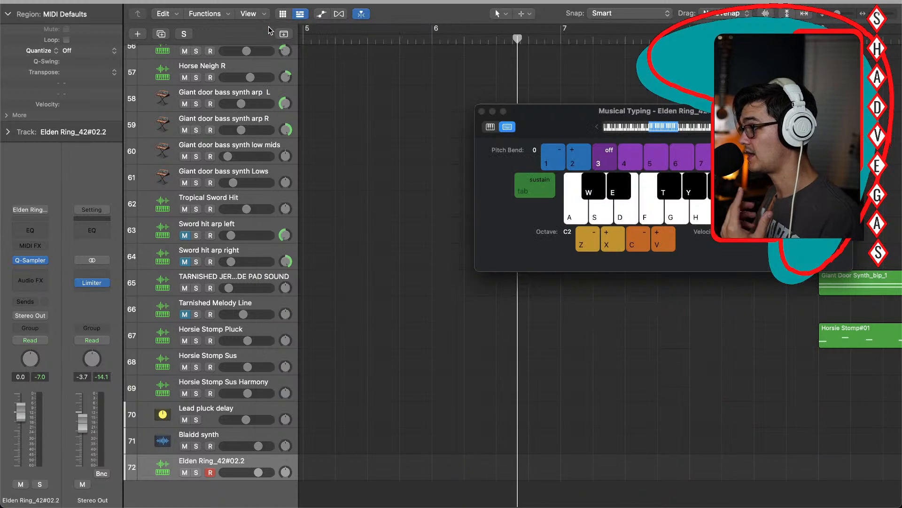
left_click(482, 112)
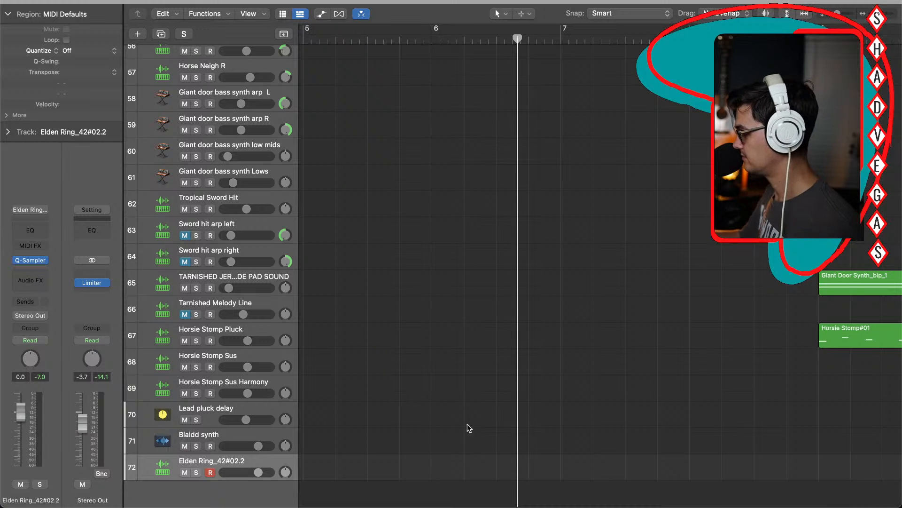
Step: Repeat the last regions of the four Giant door bass synth tracks four times, extending them from bar 57 to bar 65
key("super+Left")
key("super+Left")
key("super+Left")
key("super+Left")
key("super+Left")
key("super+Left")
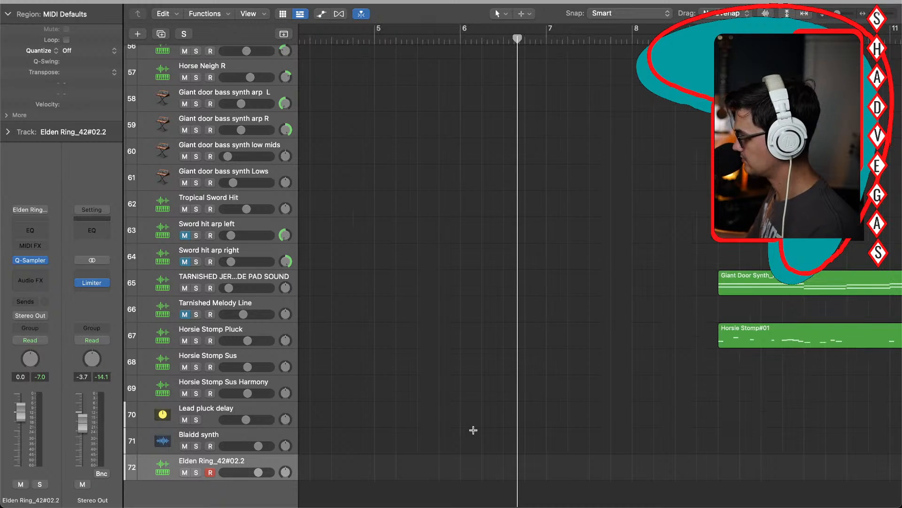
key("super+Left")
key("super+Left")
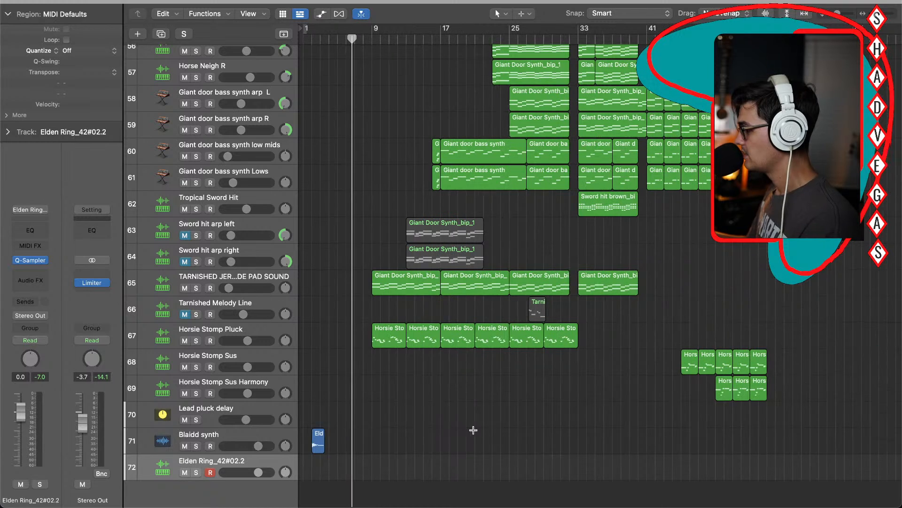
scroll(475, 431, "right", 10)
scroll(476, 433, "right", 2)
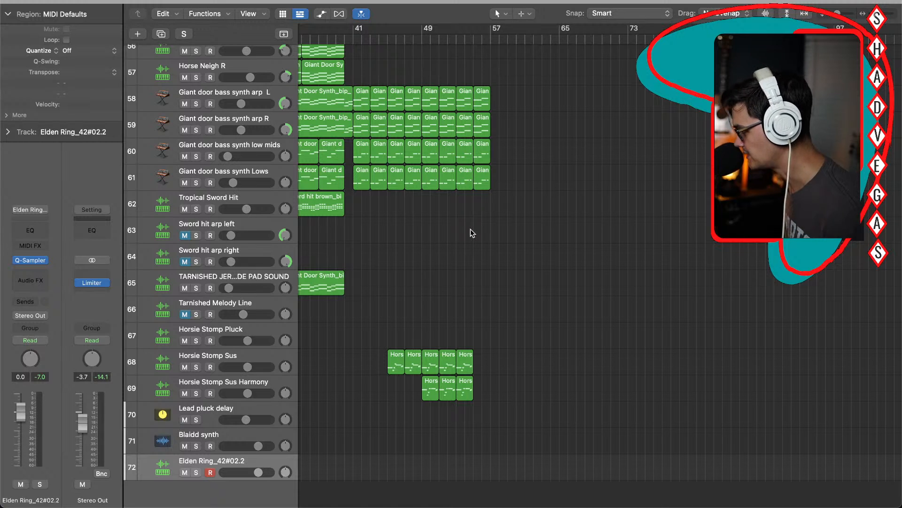
left_click_drag(488, 206, 501, 104)
scroll(526, 164, "up", 5)
scroll(573, 287, "up", 2)
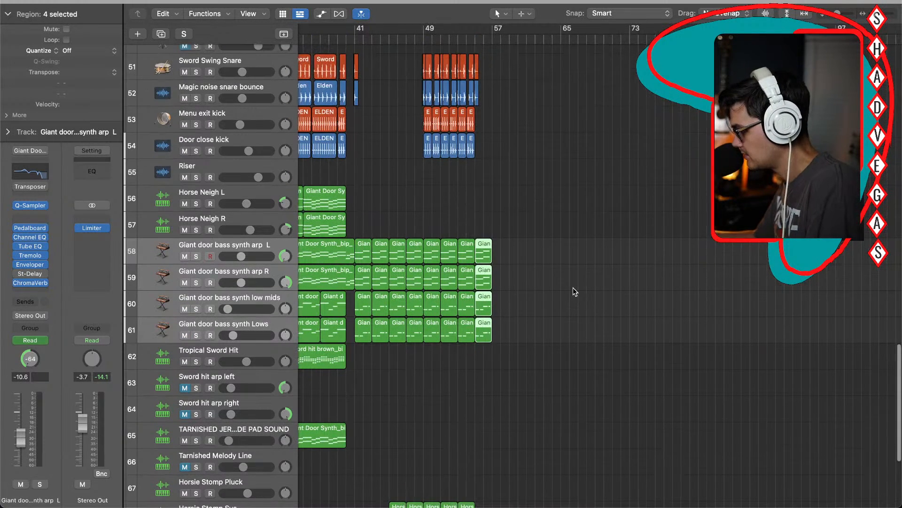
key("super+r")
key("super+r")
key("super+r")
key("super+r")
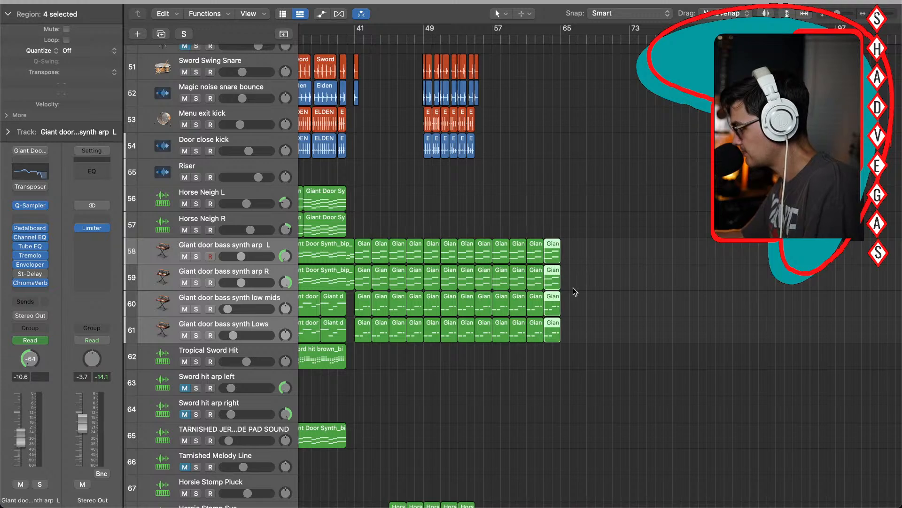
Step: Copy the drum regions in bars 49 to 55 on tracks 51 to 54 and paste them three times from bar 55
scroll(574, 289, "up", 3)
key("super+Right")
key("super+Right")
key("super+Right")
key("super+Right")
scroll(493, 178, "left", 8)
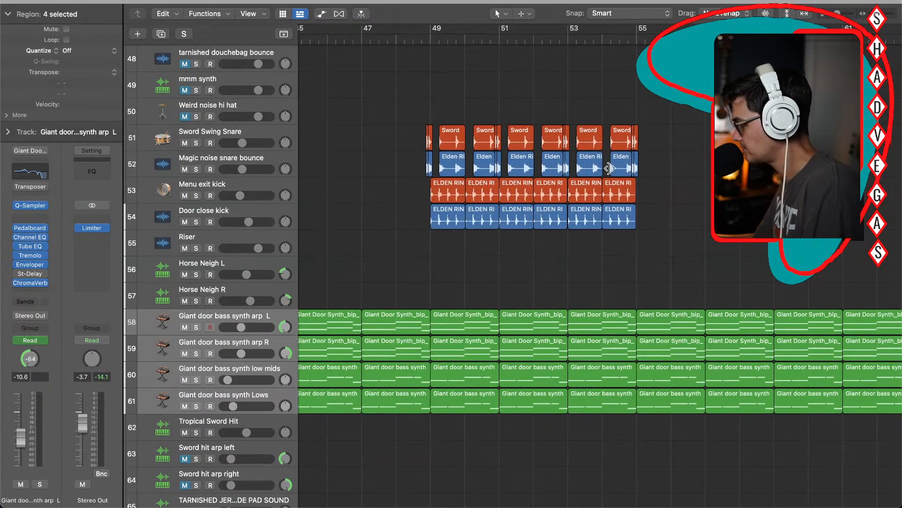
left_click_drag(665, 141, 439, 218)
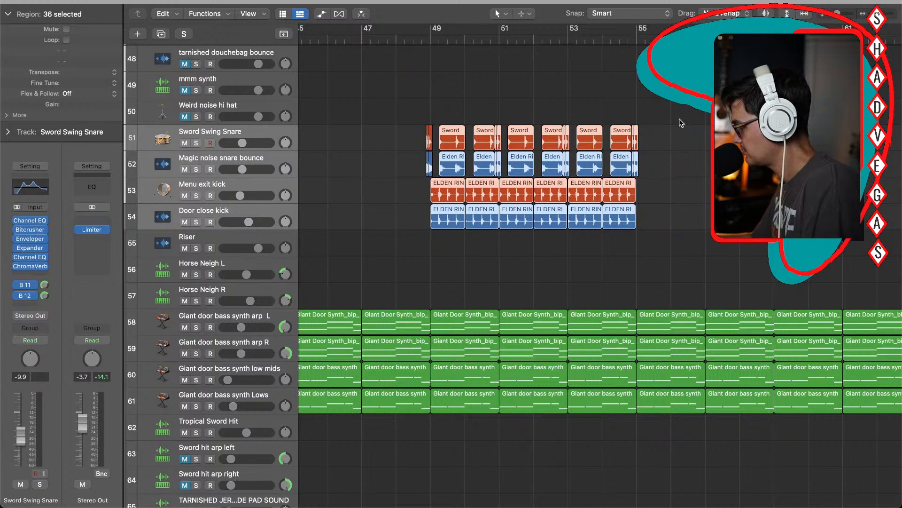
left_click(637, 41)
key("super+v")
key("super+v")
key("super+v")
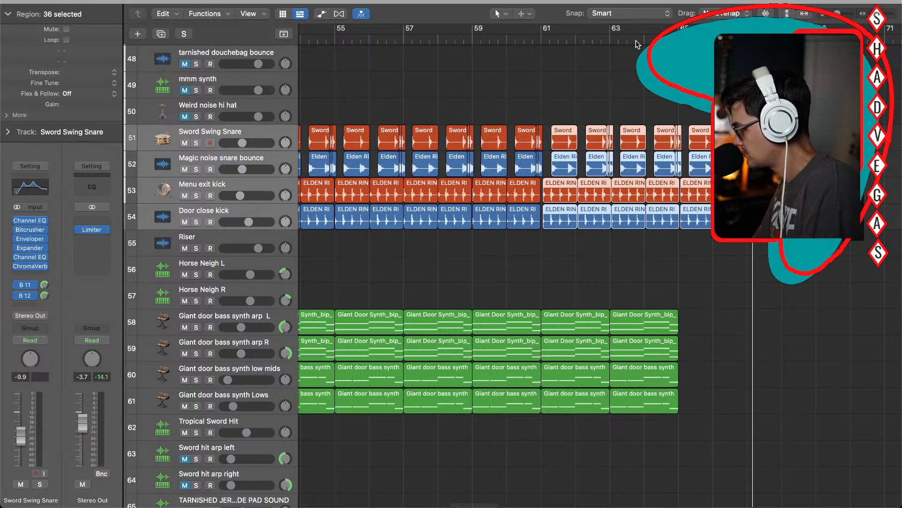
Step: Repeat the last four Giant door bass synth regions four more times to extend them from bar 65 to bar 73
scroll(498, 400, "down", 1)
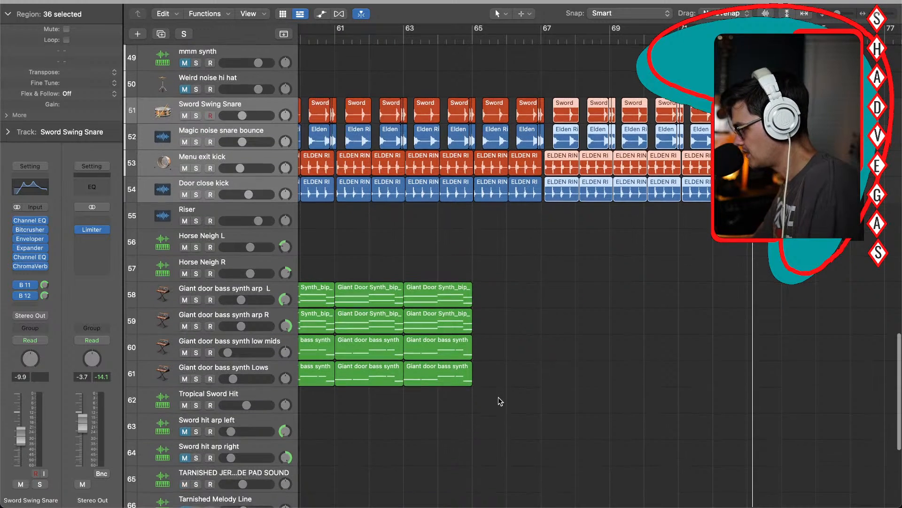
left_click_drag(449, 400, 442, 272)
key("super+r")
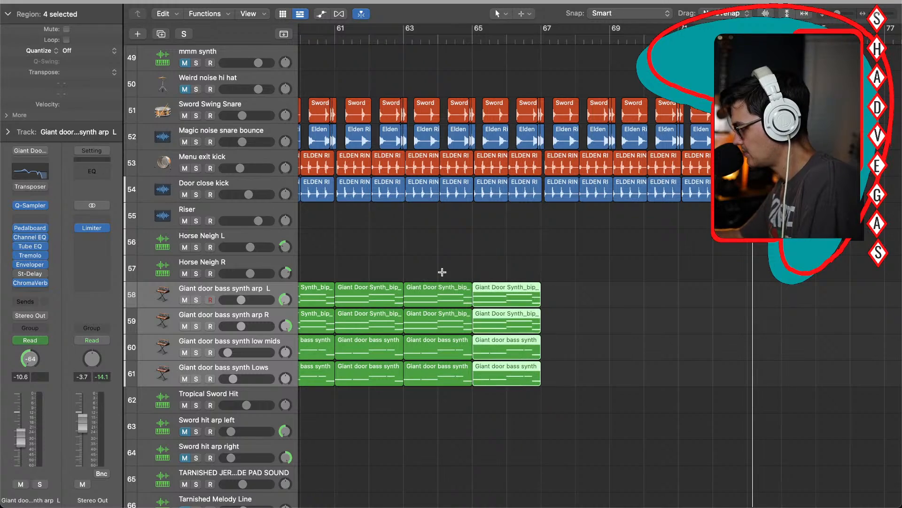
key("super+r")
key("super+r")
key("super+r")
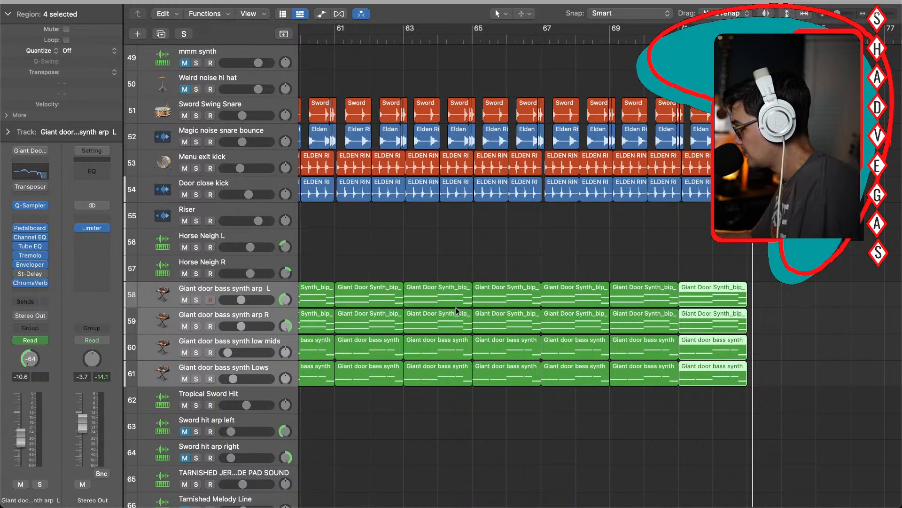
Step: Rename the Elden Ring_42#02.2 track as Blaidd Lead
scroll(459, 314, "down", 5)
scroll(460, 314, "left", 2)
scroll(460, 315, "down", 3)
scroll(461, 315, "left", 2)
scroll(460, 313, "left", 10)
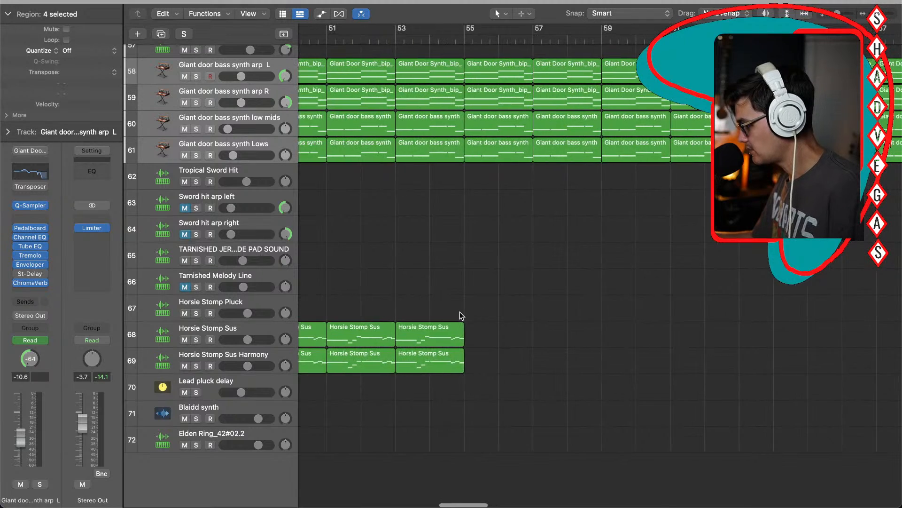
left_click(210, 441)
double_click(210, 433)
type("Blaidd Lead")
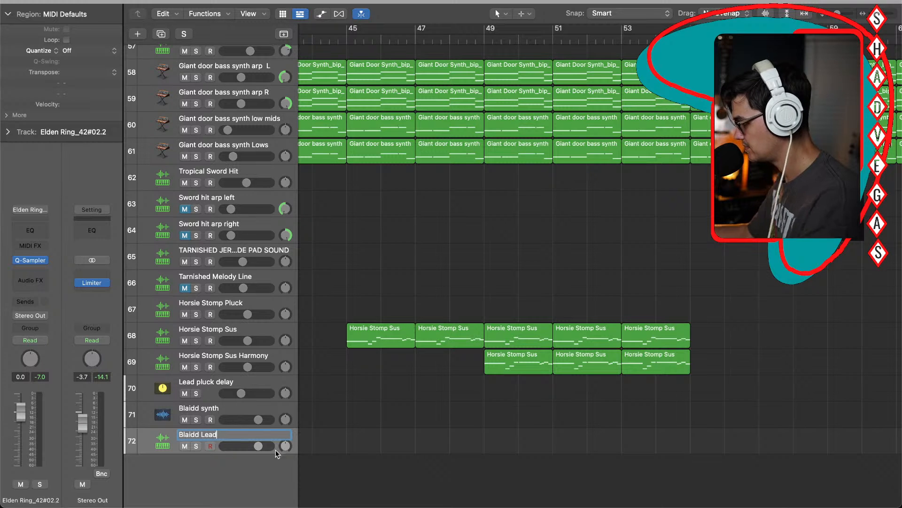
key("Return")
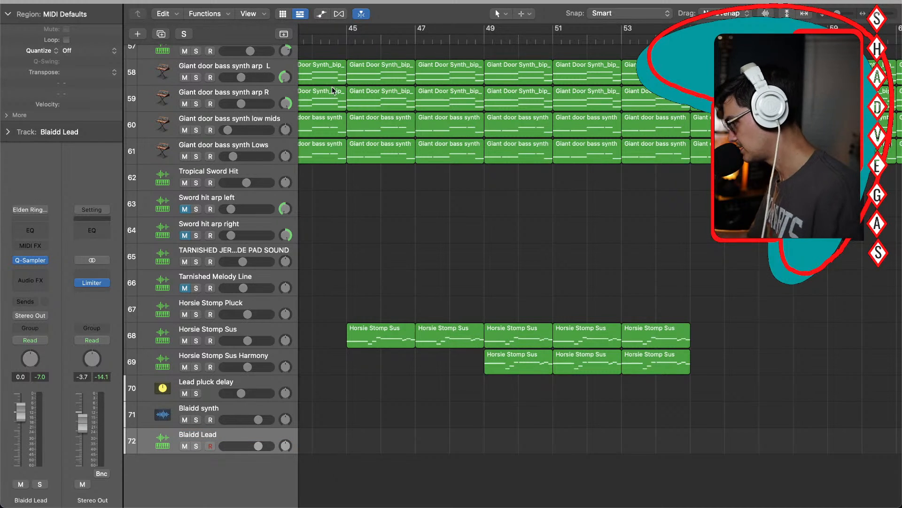
Step: Play the arrangement from bar 45 to hear the section with the extended parts, and stop at about bar 53
double_click(344, 44)
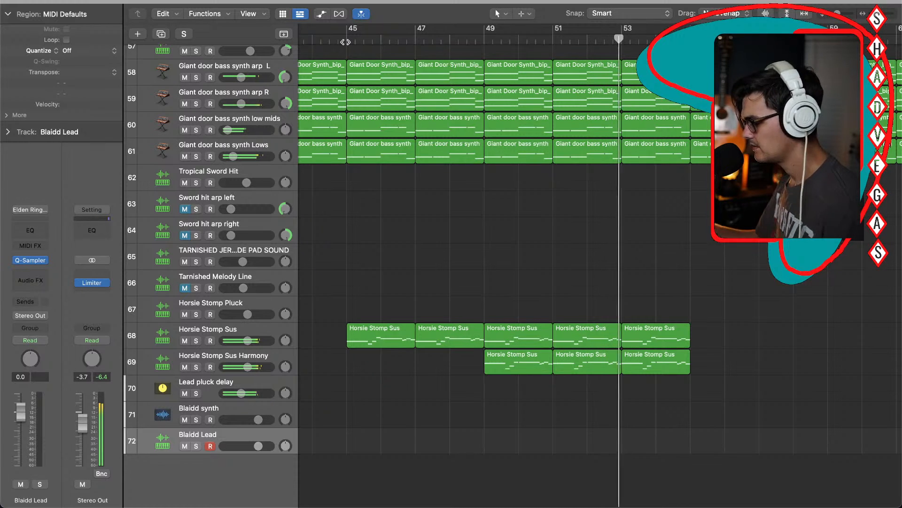
key("space")
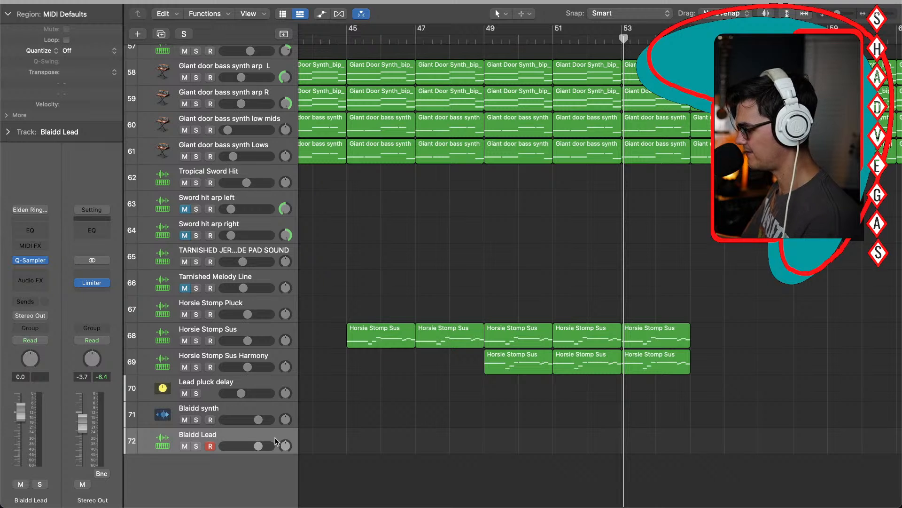
key("alt+super+n")
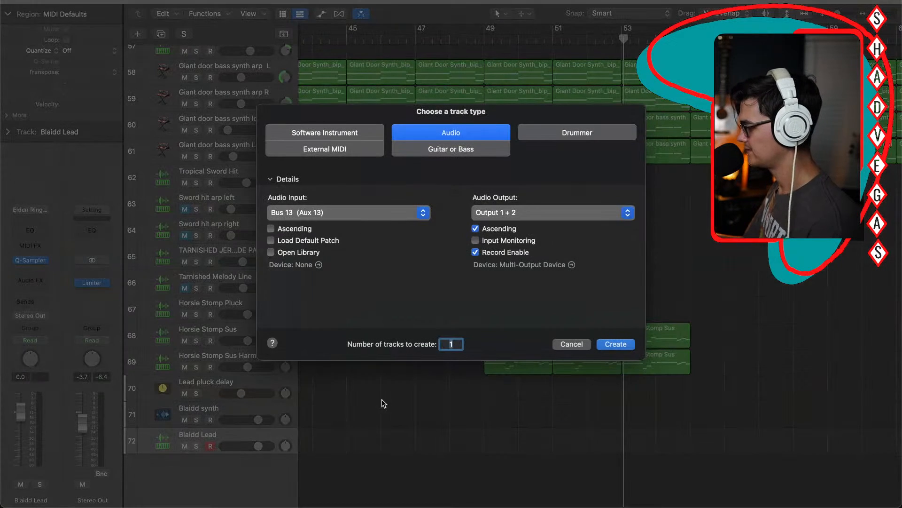
left_click(423, 214)
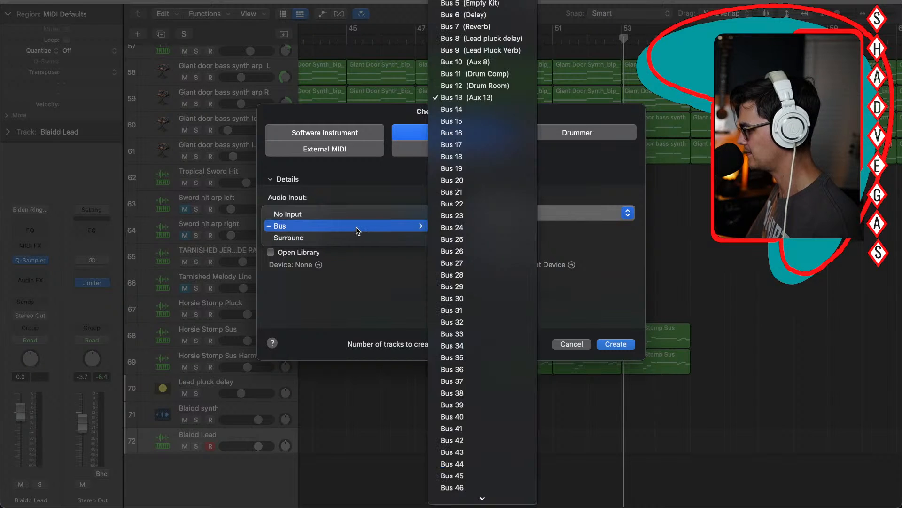
left_click(360, 270)
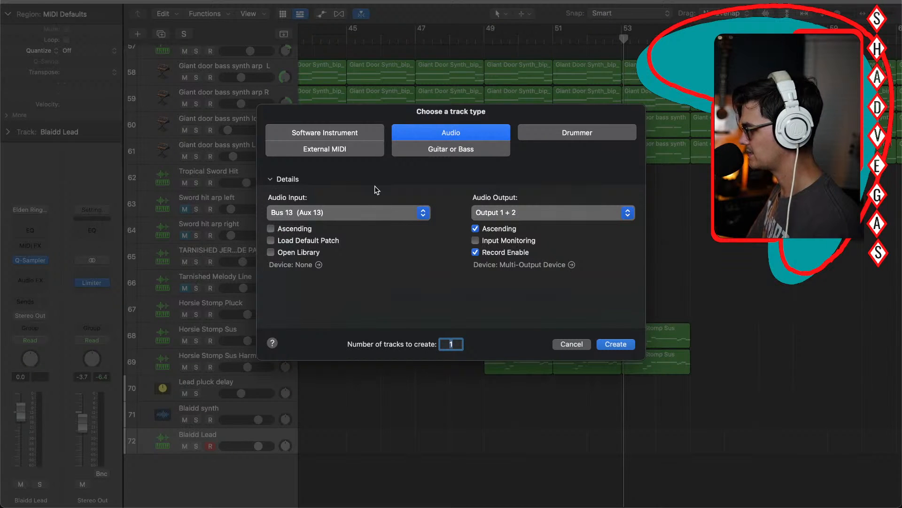
left_click(576, 348)
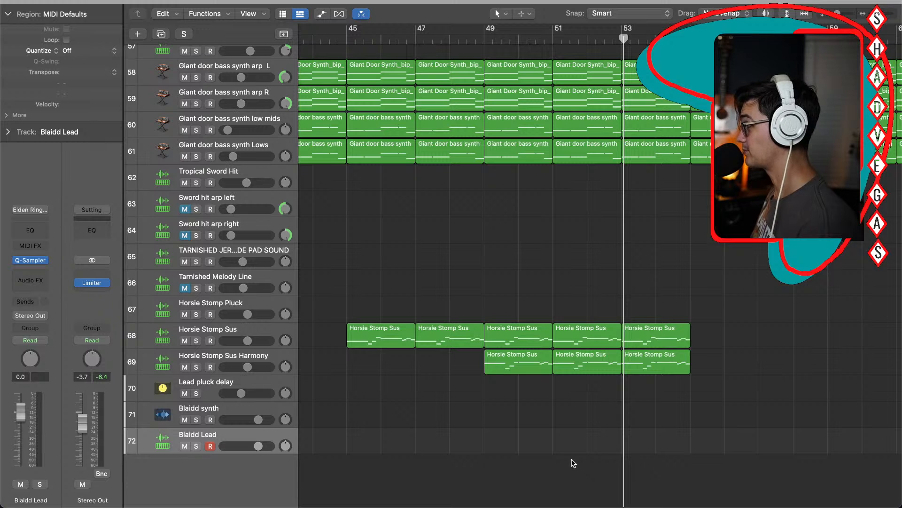
scroll(528, 479, "left", 2)
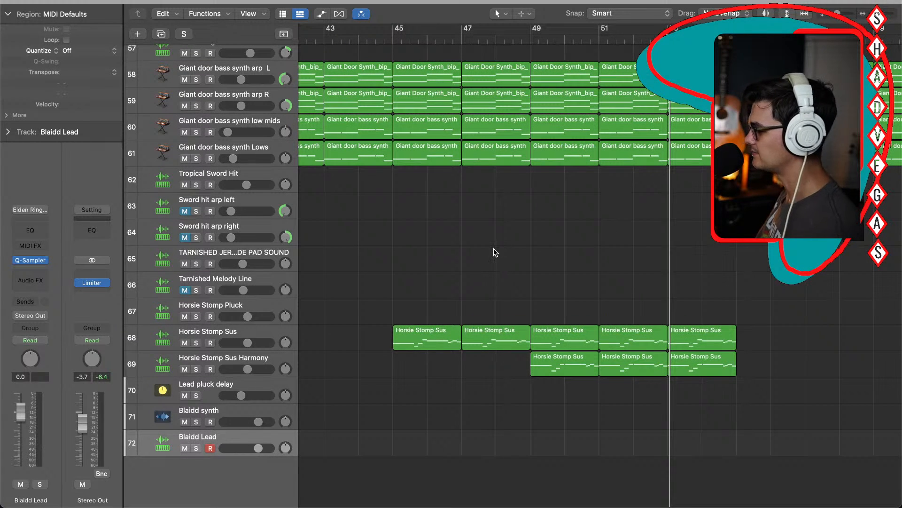
Step: Play the arrangement around bar 53, then audition the Blaidd Lead sound with Musical Typing
left_click(596, 46)
key("space")
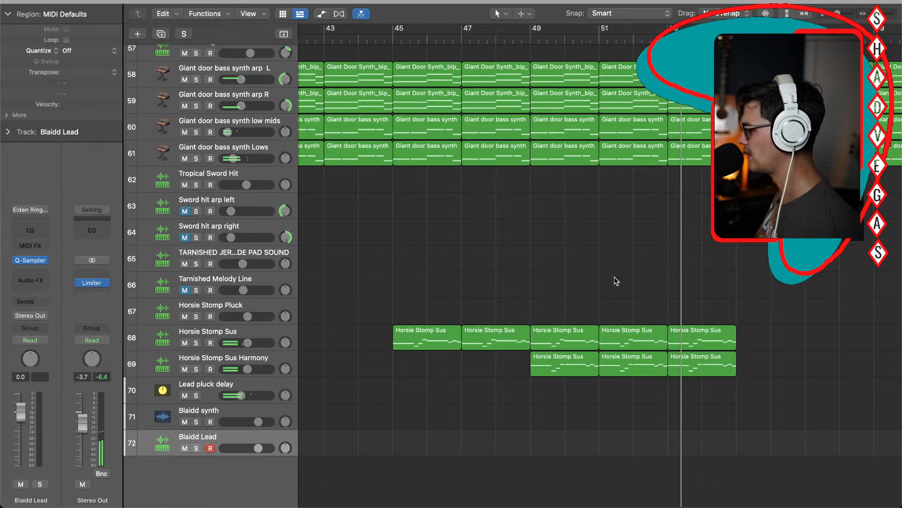
scroll(616, 281, "right", 2)
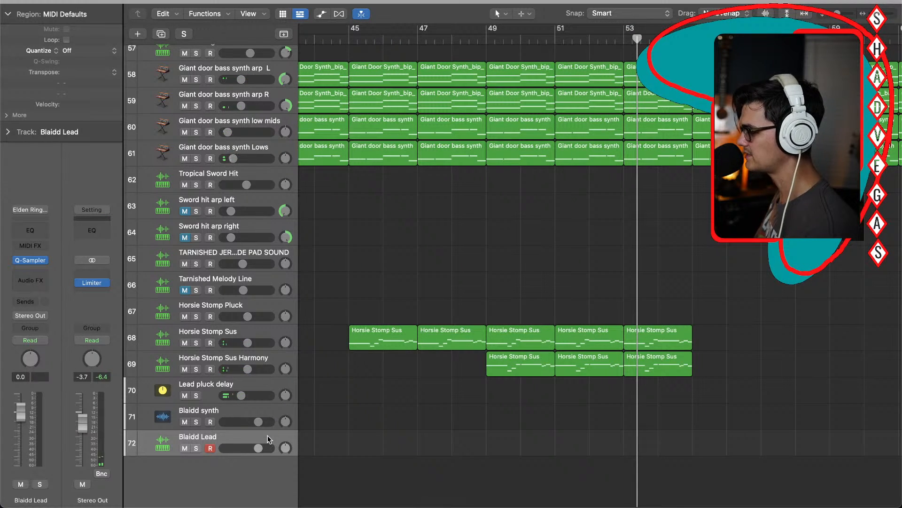
key("super+k")
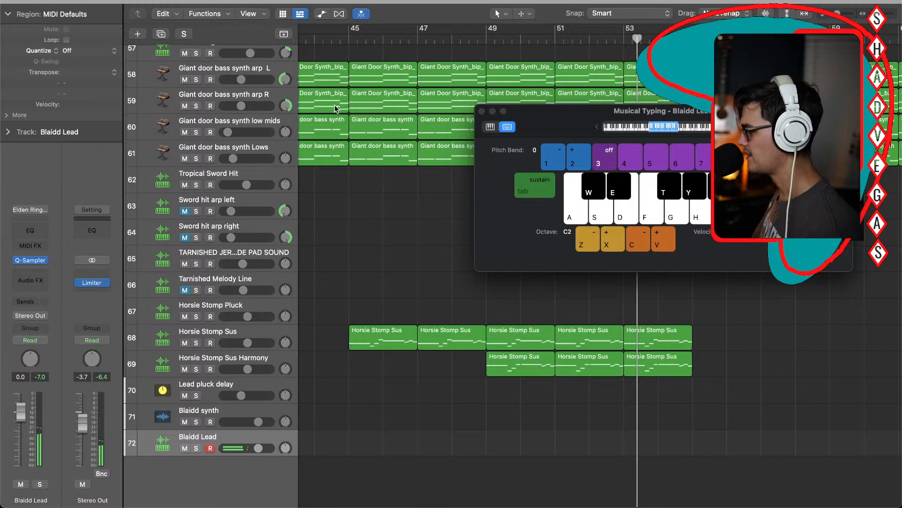
left_click(482, 111)
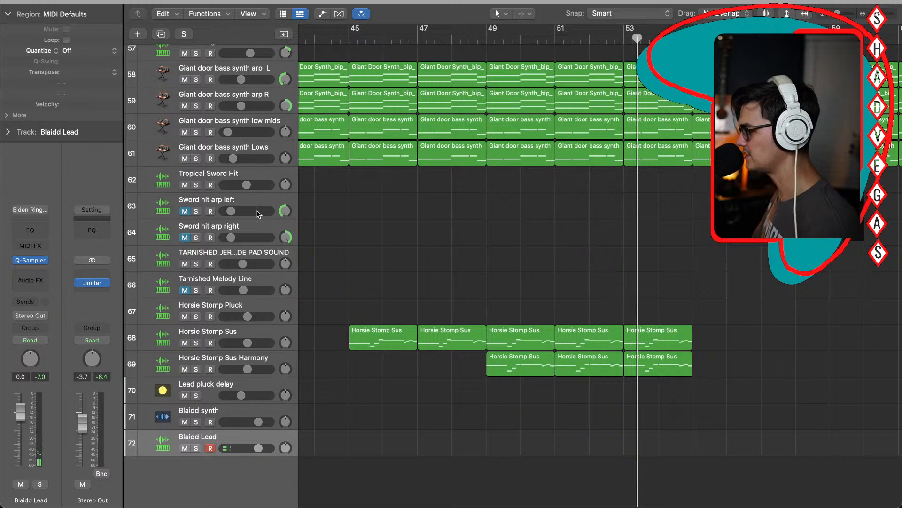
Step: Insert an Overdrive plug-in in the first audio effect slot of the Blaidd Lead track
left_click(42, 277)
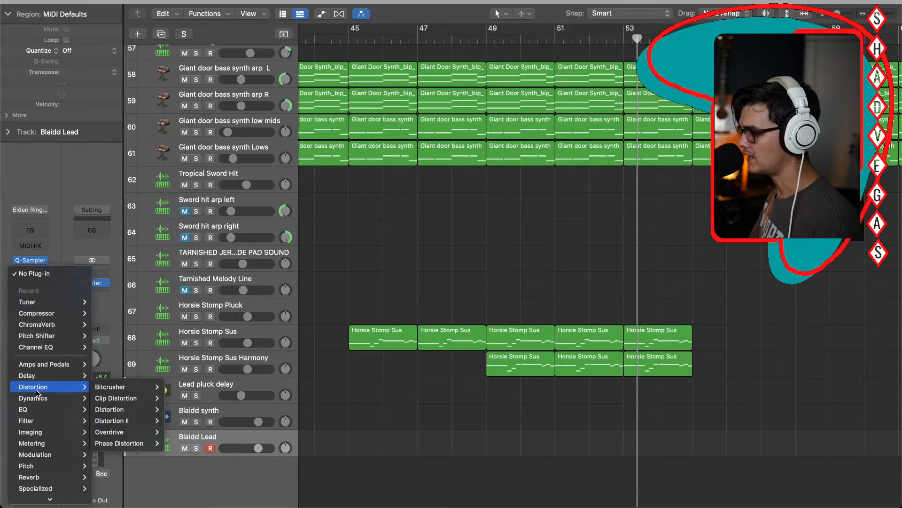
mouse_move(41, 368)
mouse_move(39, 386)
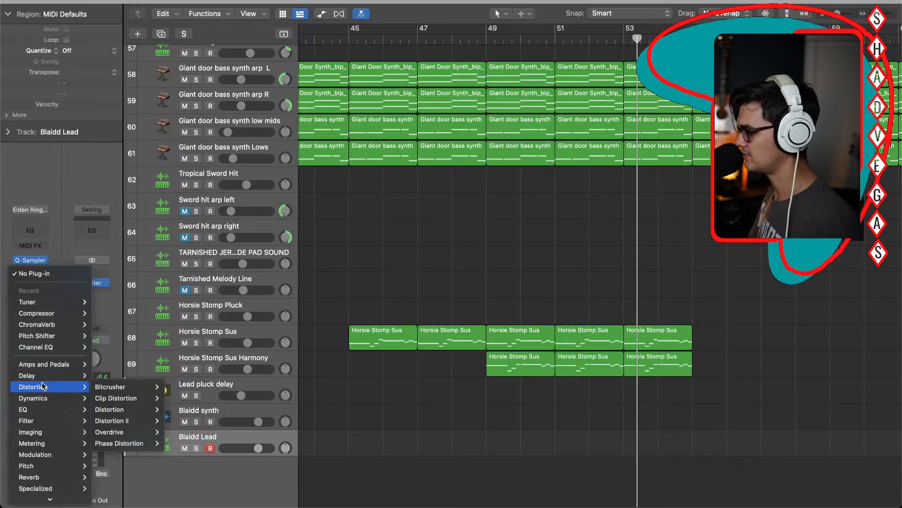
mouse_move(108, 386)
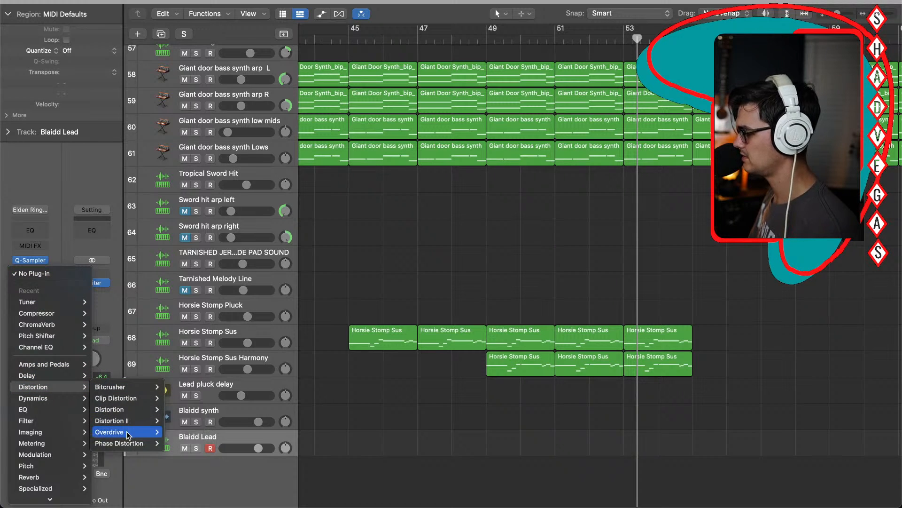
left_click(178, 432)
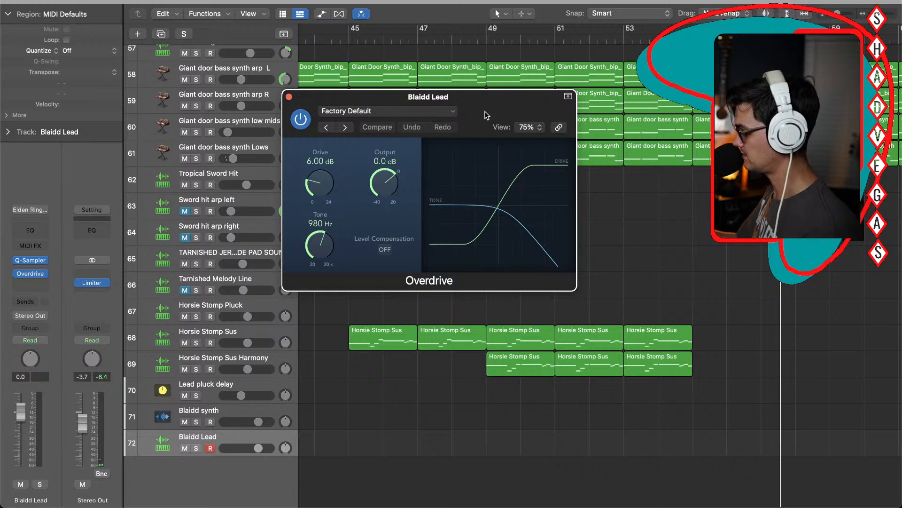
Step: While playing the lead, set the Overdrive's Drive to 23 dB and Tone to 3300 Hz, and lower the track volume to -11.2 dB
key("super+k")
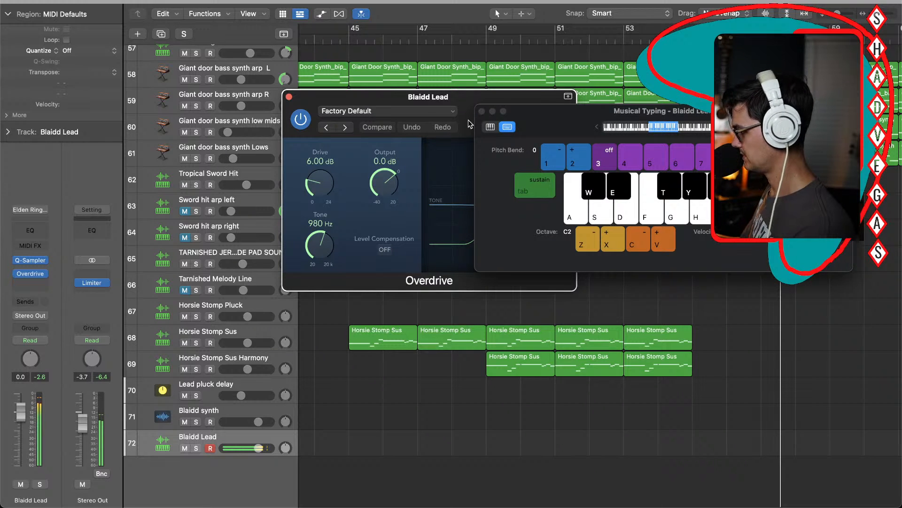
left_click_drag(320, 184, 312, 65)
left_click_drag(320, 235, 313, 222)
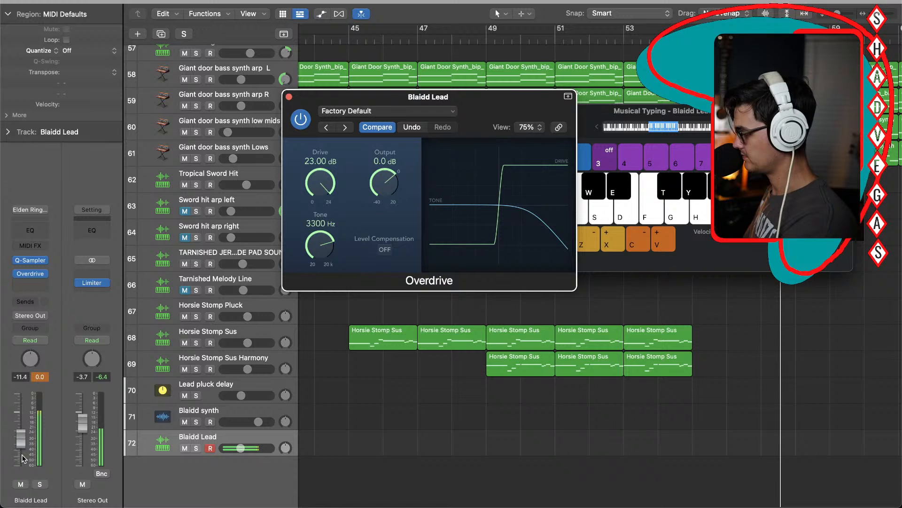
left_click_drag(21, 454, 21, 453)
left_click(289, 97)
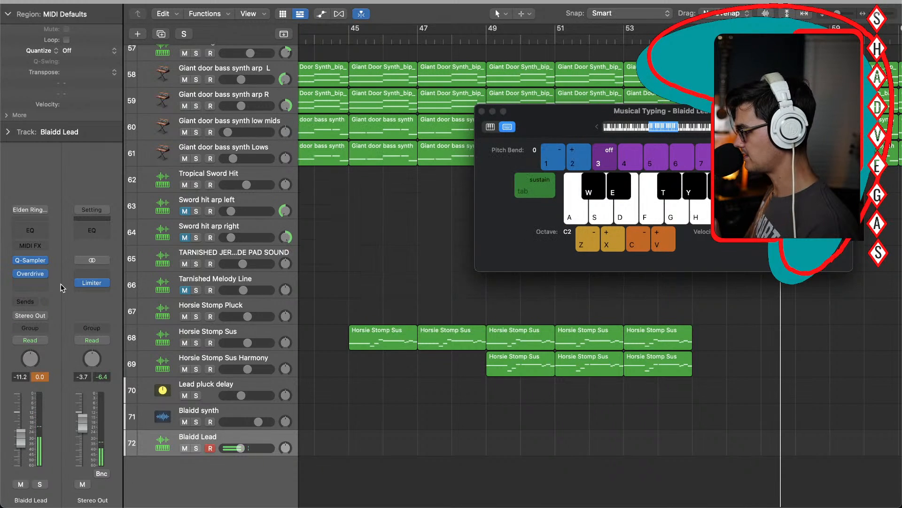
Step: Insert a stereo Pedalboard after the Overdrive on the Blaidd Lead track
left_click(43, 273)
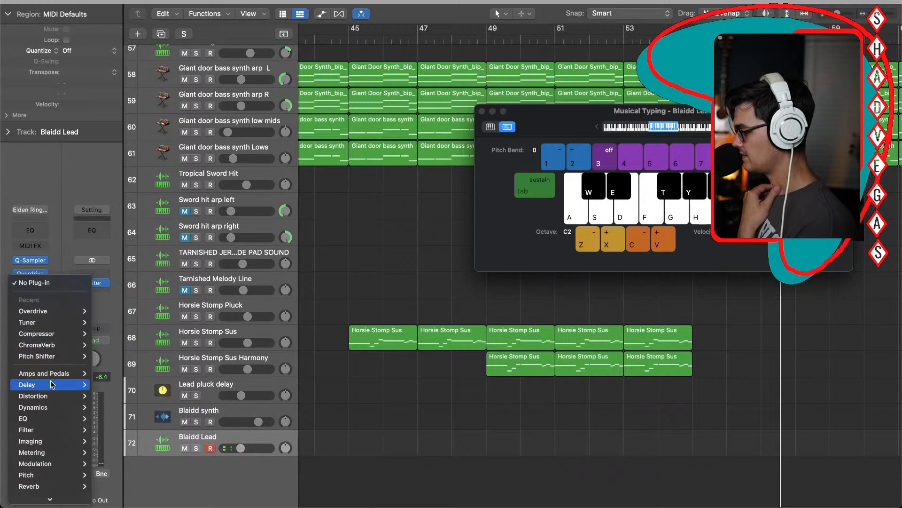
mouse_move(54, 374)
mouse_move(113, 397)
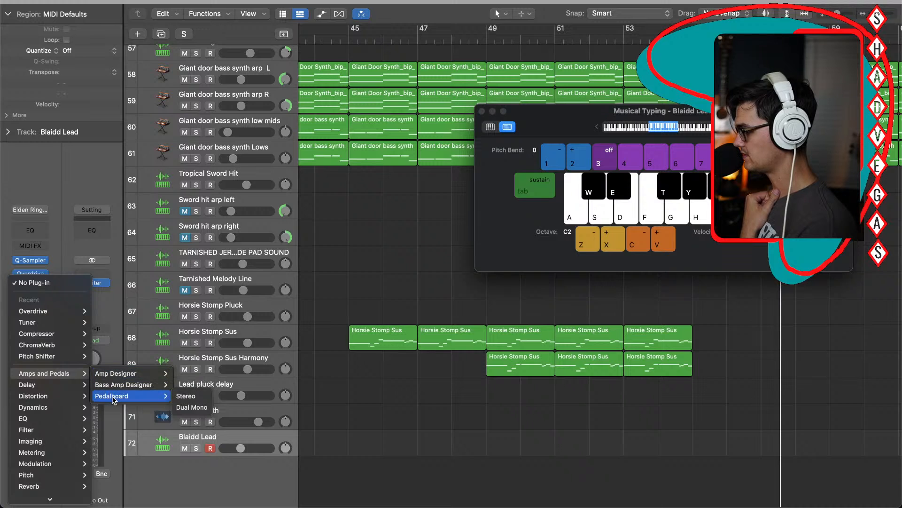
left_click(189, 396)
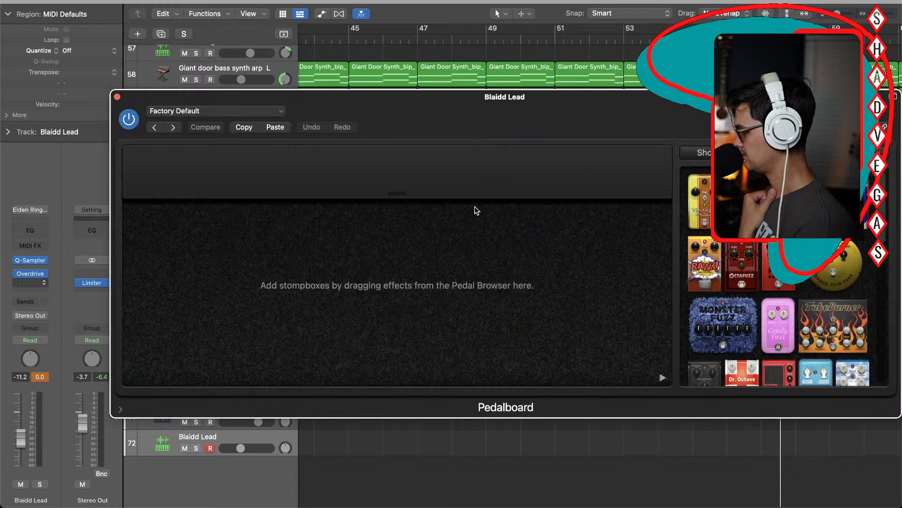
Step: Browse the available stompboxes and add the Wham pedal to the empty Pedalboard
left_click_drag(615, 126, 614, 78)
scroll(781, 225, "down", 5)
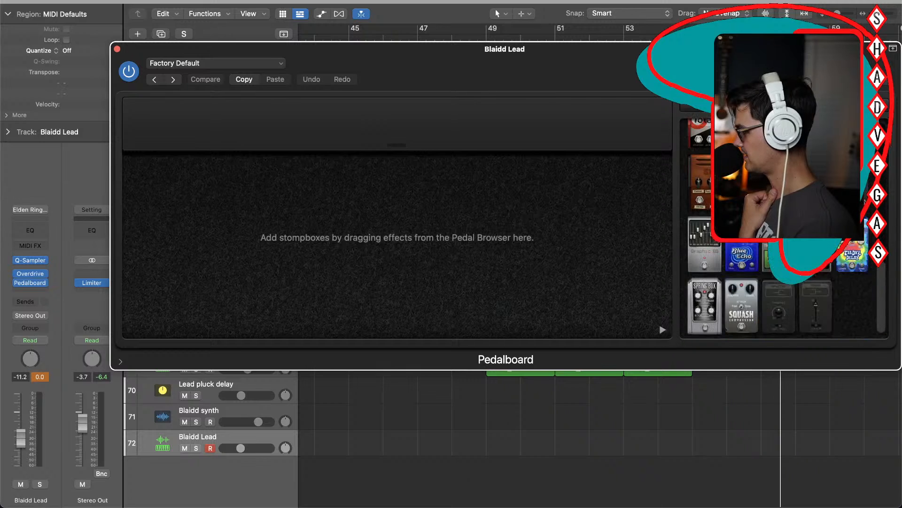
scroll(780, 225, "up", 10)
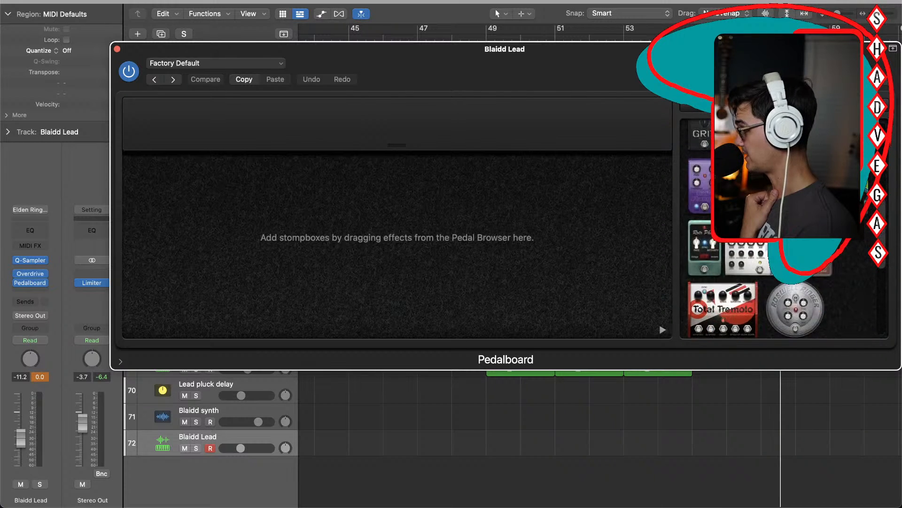
double_click(778, 230)
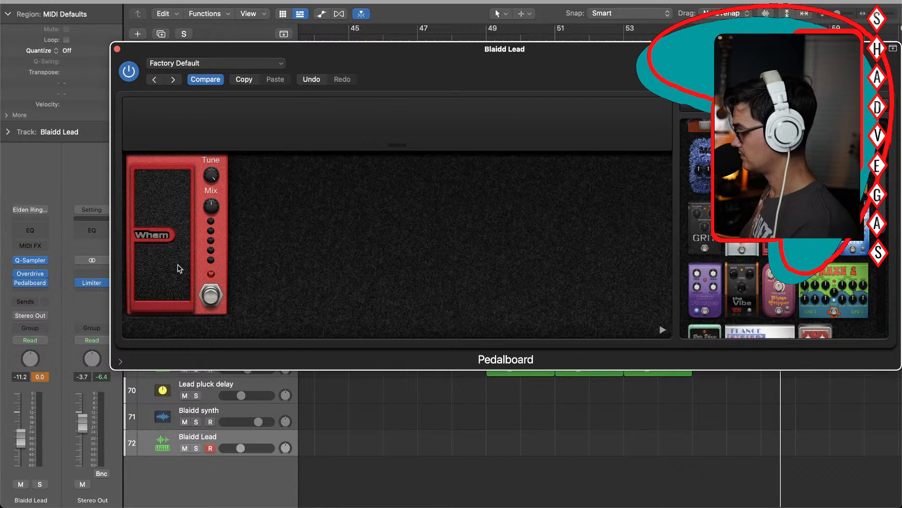
Step: Play the lead while sweeping the Wham pedal, and raise its Mix to maximum with the pedal left in the upper position
key("super+k")
key("super+k")
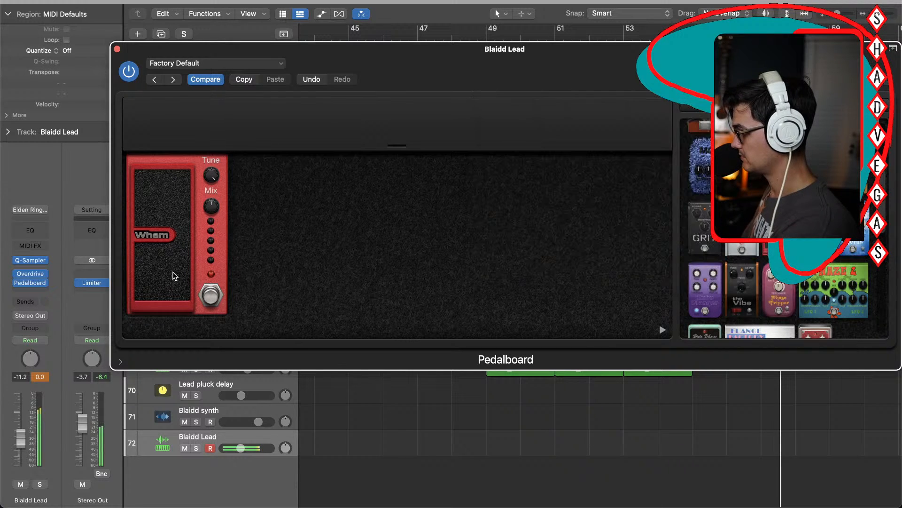
left_click_drag(173, 272, 169, 150)
mouse_move(213, 208)
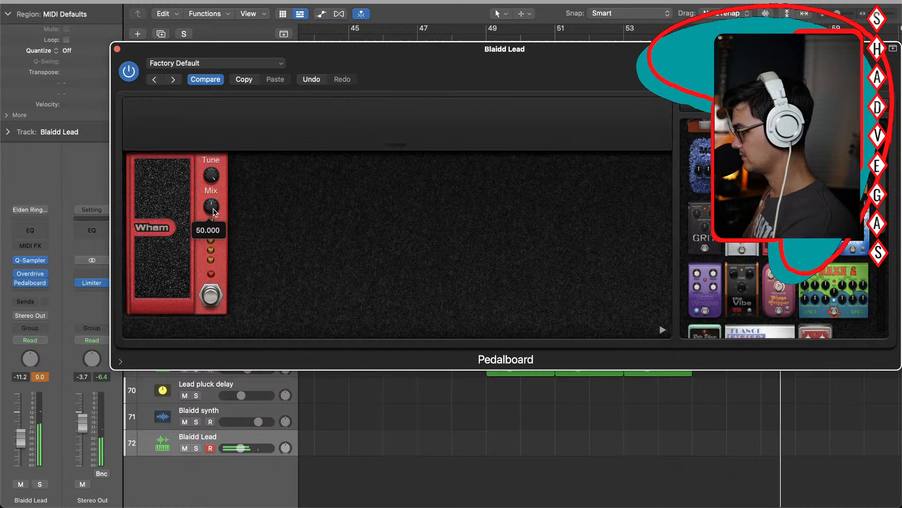
left_click_drag(157, 288, 157, 155)
left_click_drag(167, 219, 142, 214)
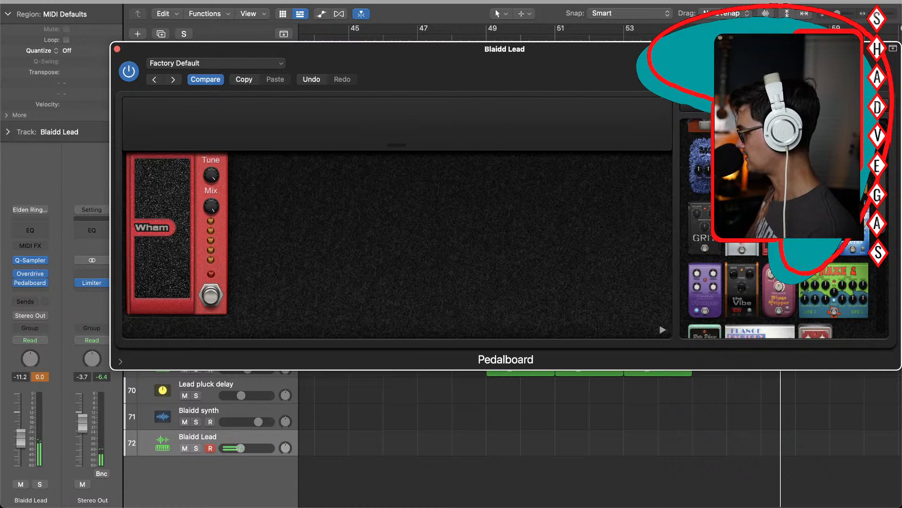
Step: Add the Grit pedal after the Wham pedal, lower its Volume, set Distortion to 32.5 dB, and test it with Wham sweeps
left_click_drag(710, 235, 359, 254)
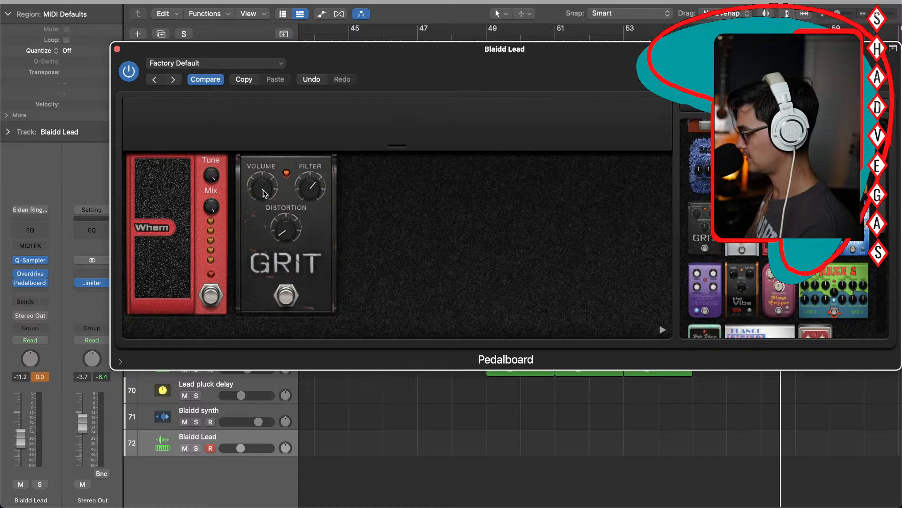
left_click_drag(263, 194, 263, 213)
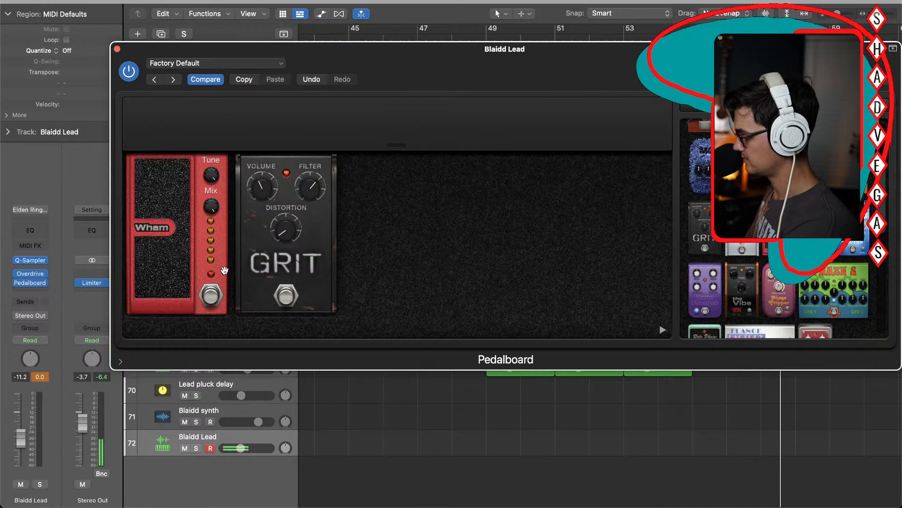
left_click_drag(178, 265, 177, 245)
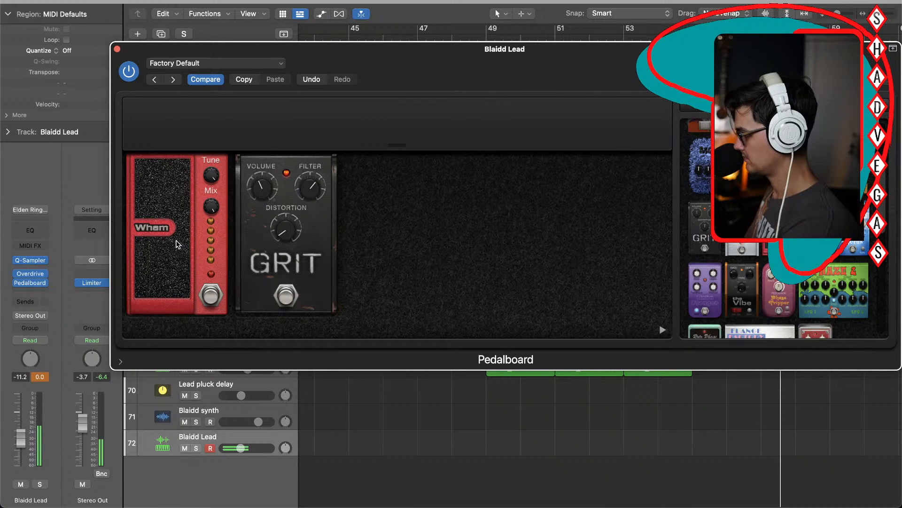
left_click_drag(279, 243, 283, 219)
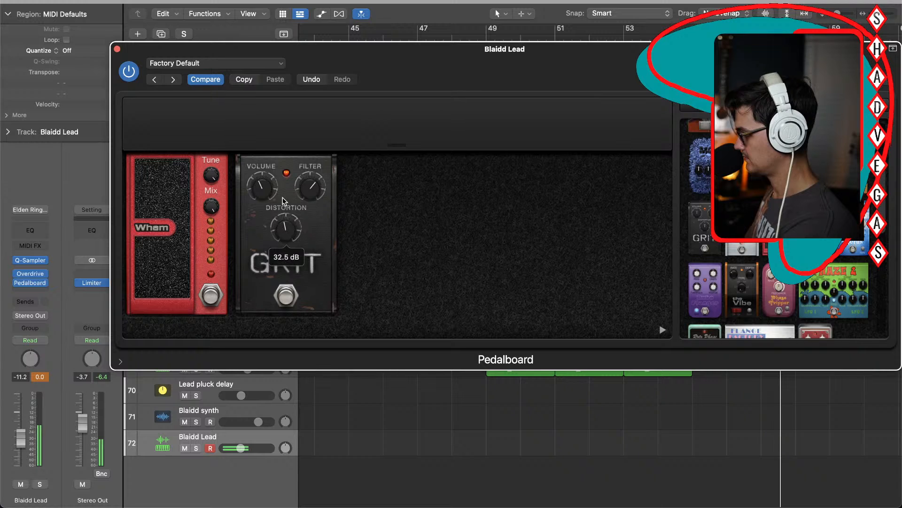
mouse_move(310, 187)
left_mouse_down()
mouse_move(311, 198)
mouse_move(313, 161)
mouse_move(307, 192)
left_mouse_up()
left_click_drag(172, 255, 161, 206)
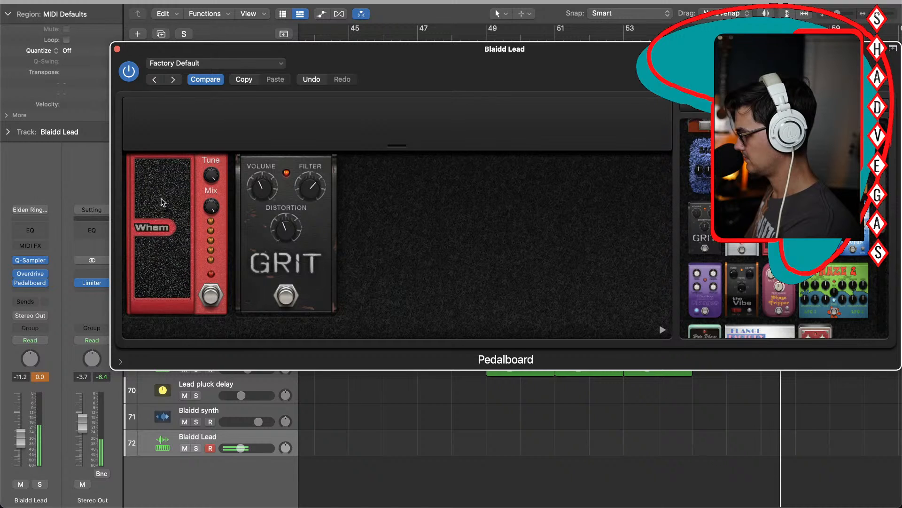
left_click(117, 49)
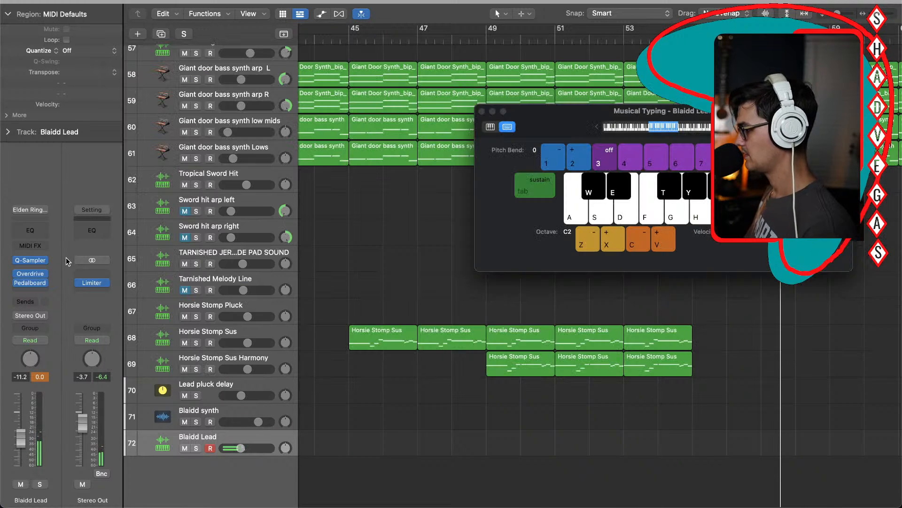
Step: Insert a Tape Delay after the Pedalboard on the Blaidd Lead track and set its note value to 1/8 dotted
left_click(41, 291)
mouse_move(37, 391)
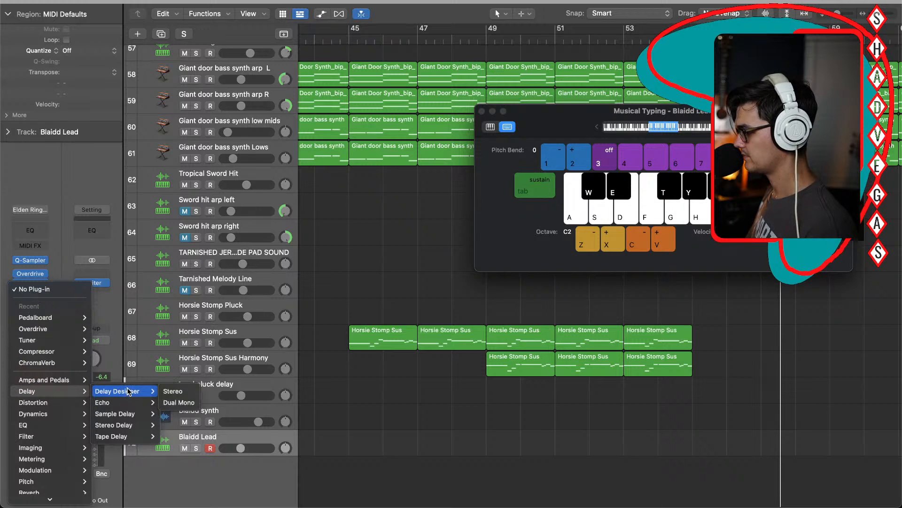
mouse_move(124, 436)
left_click(184, 436)
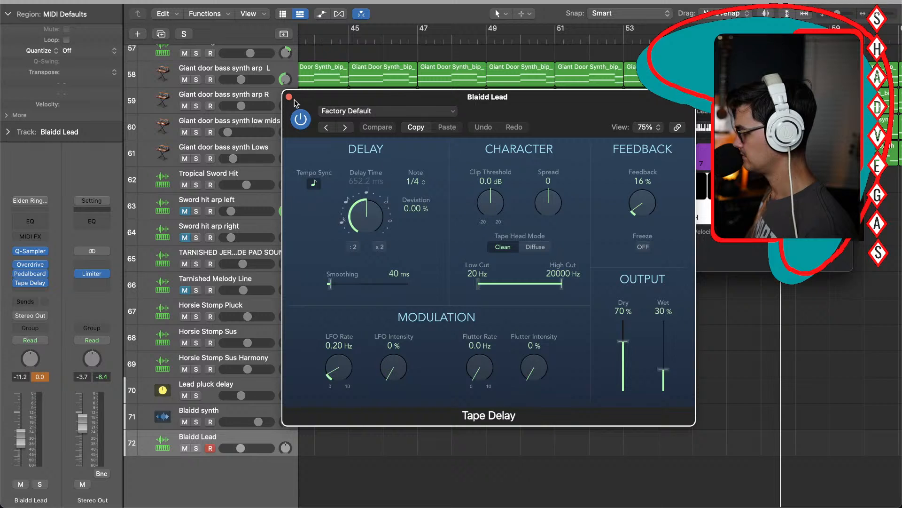
left_click(418, 182)
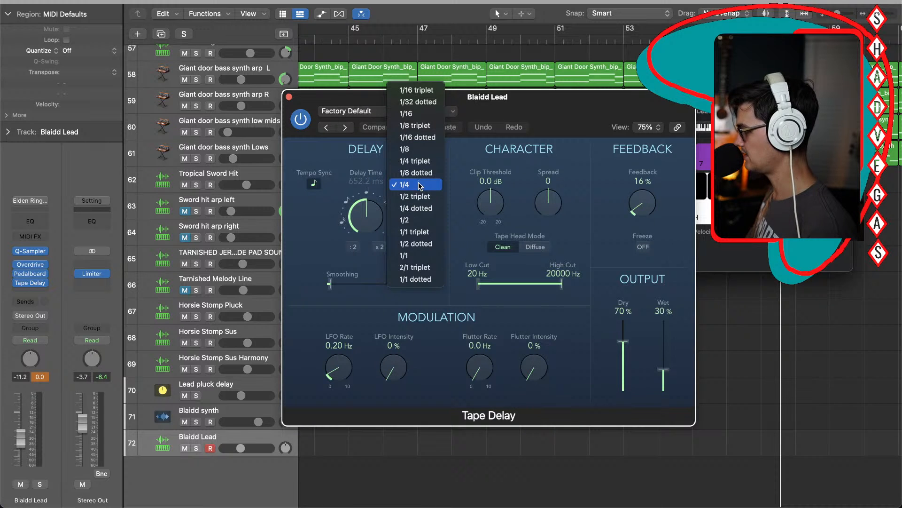
left_click(416, 173)
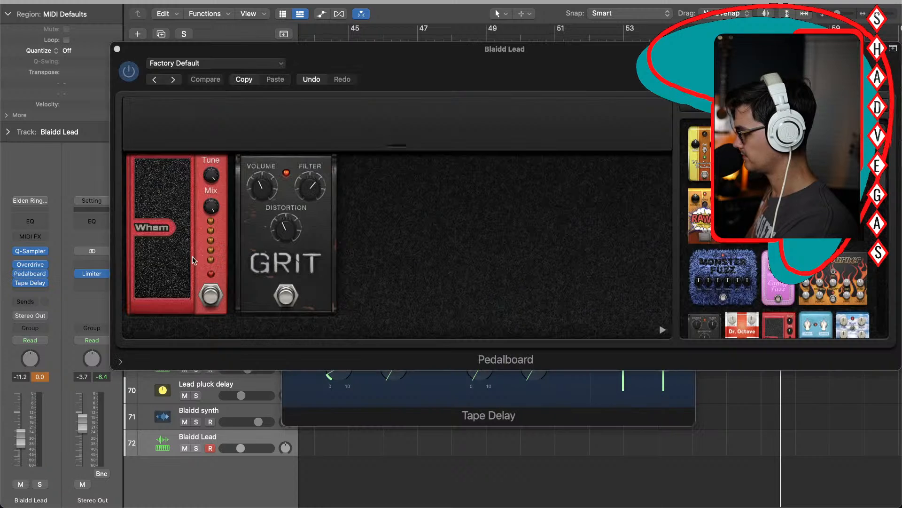
Step: Test Wham pedal sweeps through the Tape Delay, close the plug-in windows, and move the Musical Typing keyboard up over the upper tracks
left_click(158, 268)
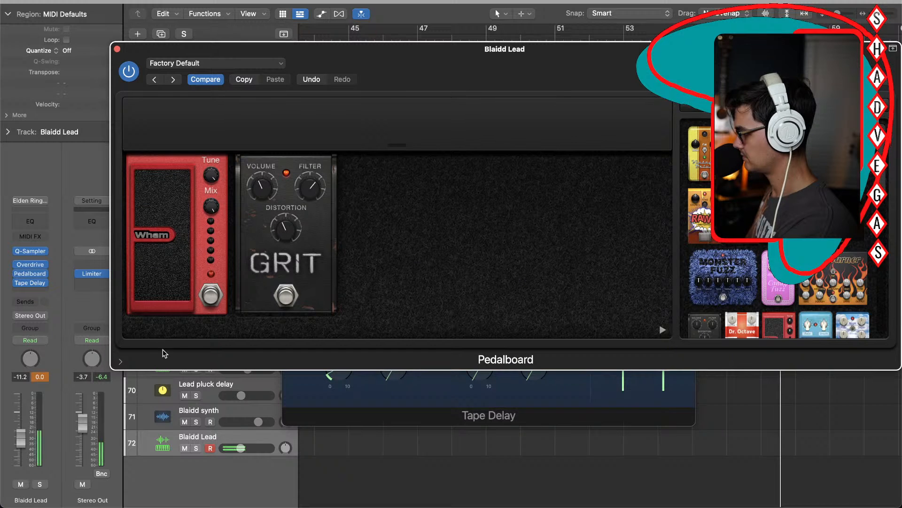
left_click(118, 49)
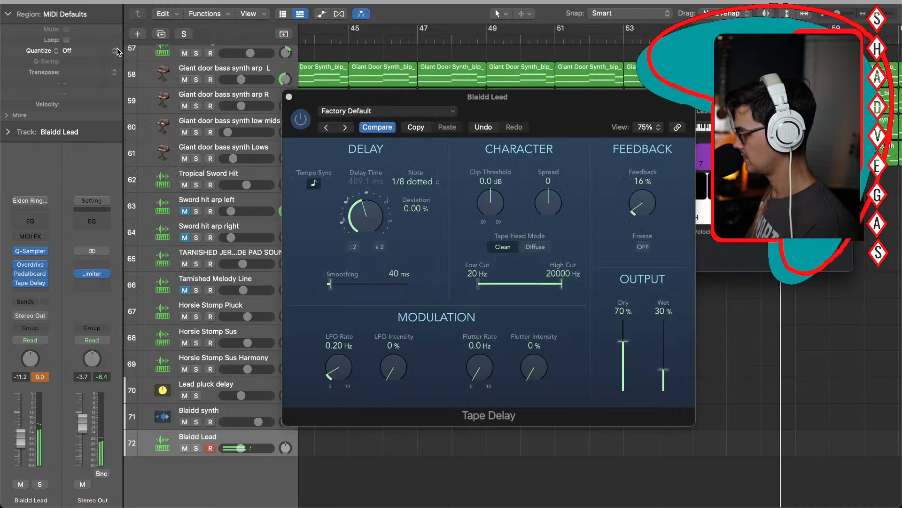
left_click(292, 96)
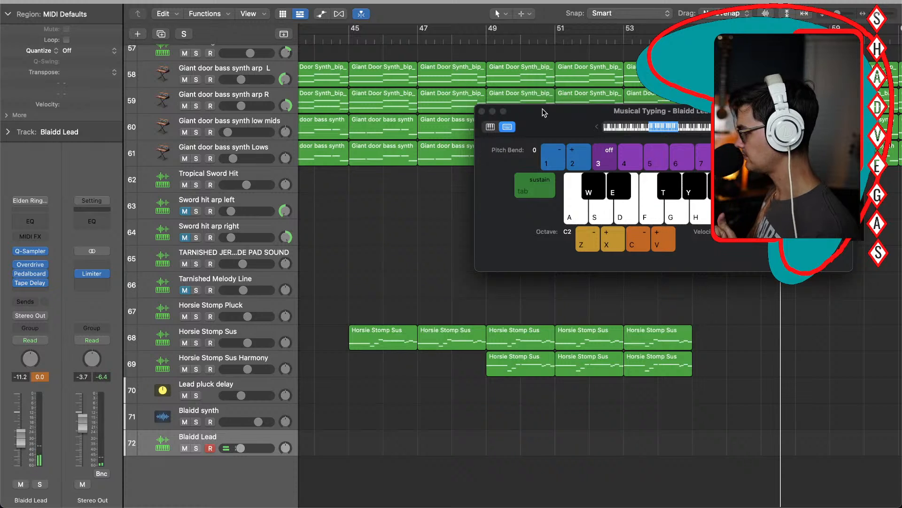
left_click_drag(551, 129, 298, 21)
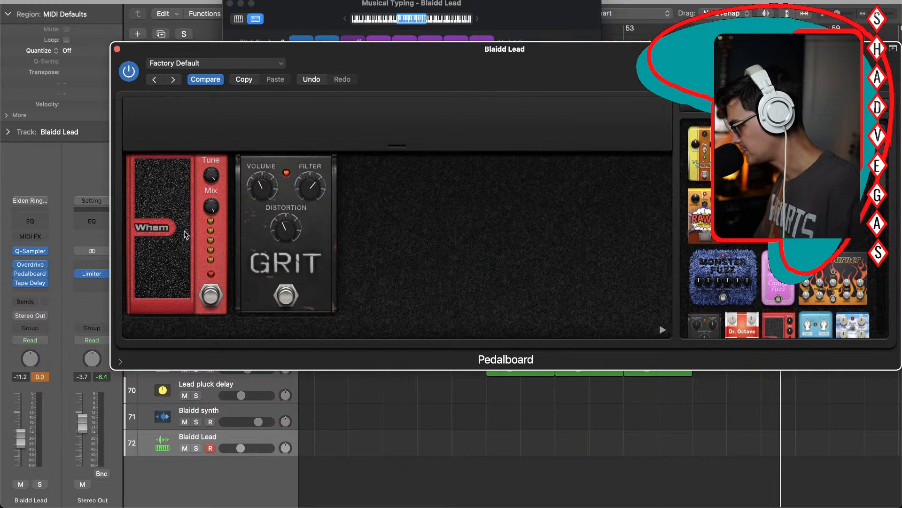
left_click(117, 49)
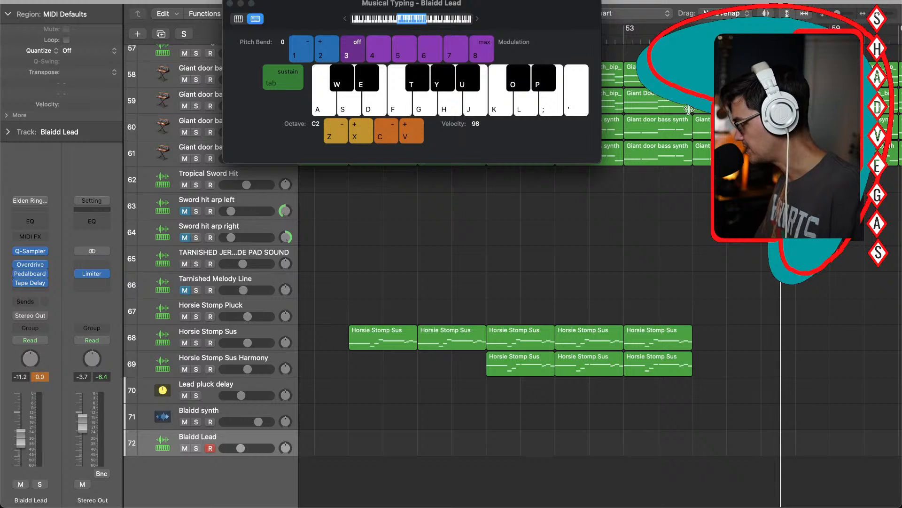
Step: Play the arrangement from bar 51, close the Musical Typing keyboard, and replay from bar 45
left_click(624, 40)
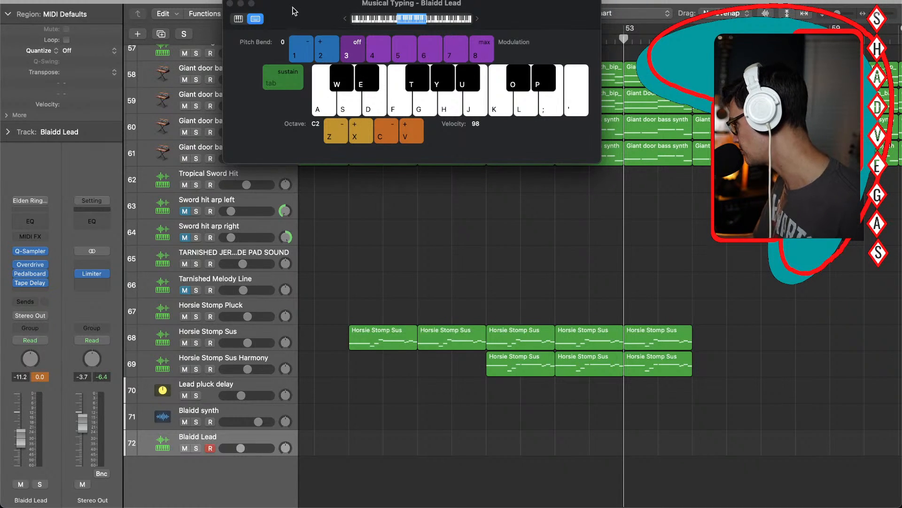
left_click_drag(285, 13, 223, 0)
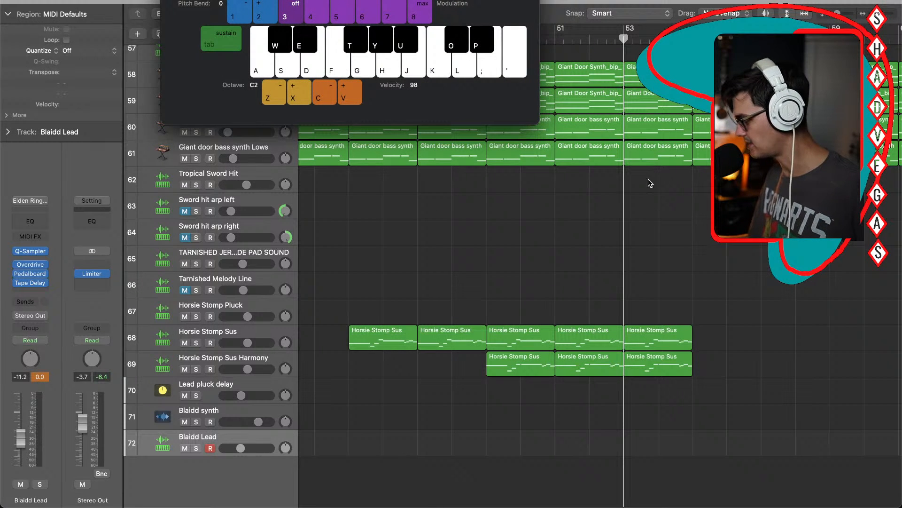
left_click(553, 38)
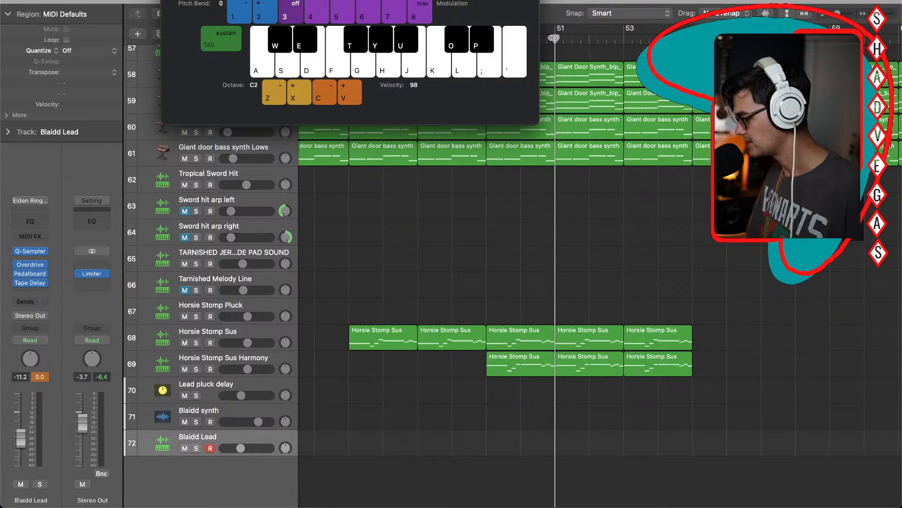
key("space")
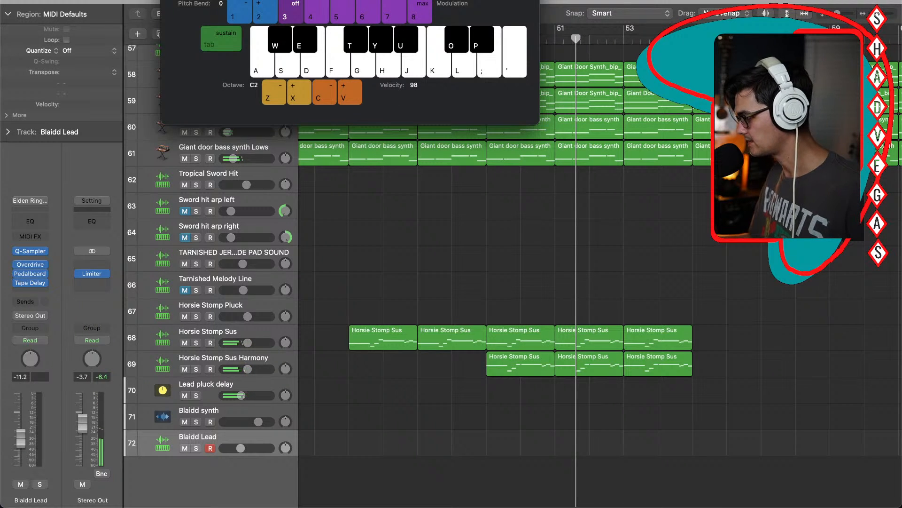
key("super+k")
left_click(341, 27)
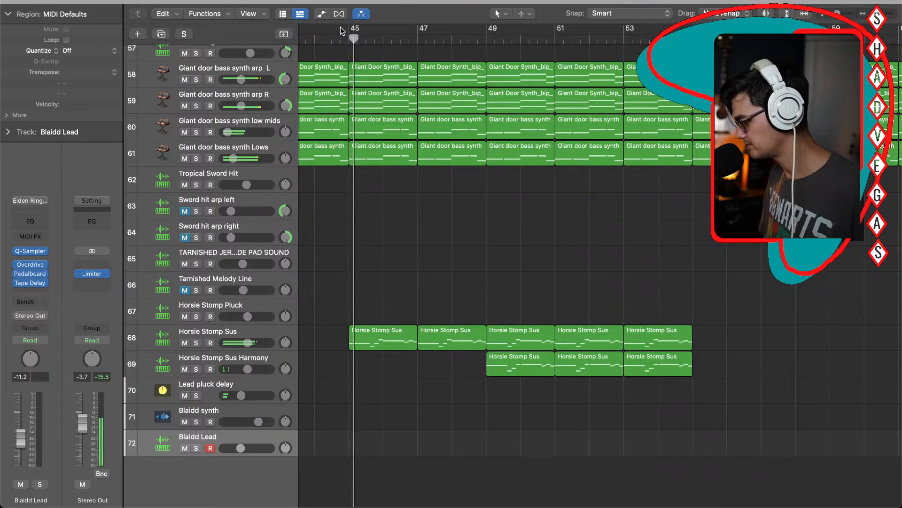
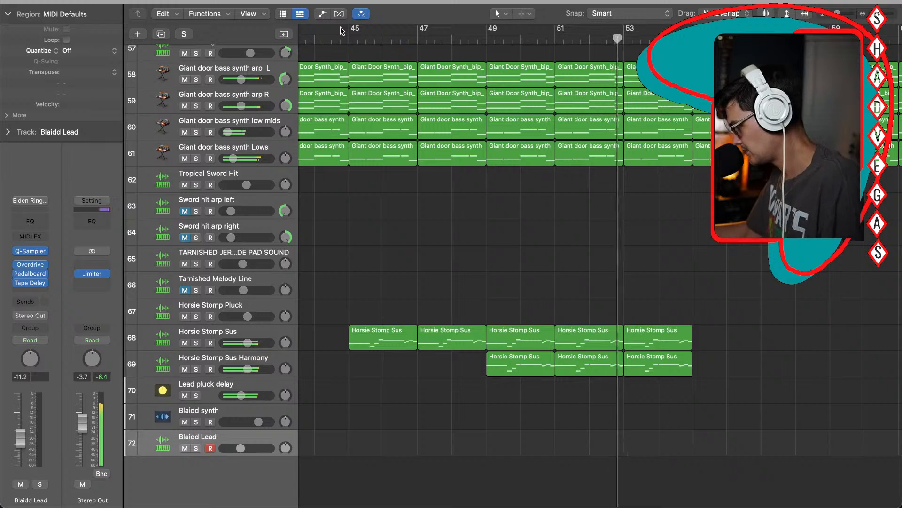
Step: Create an empty MIDI region on the Blaidd Lead track, lengthen it to about two and a half bars, and start it at 52 4
left_click(615, 40)
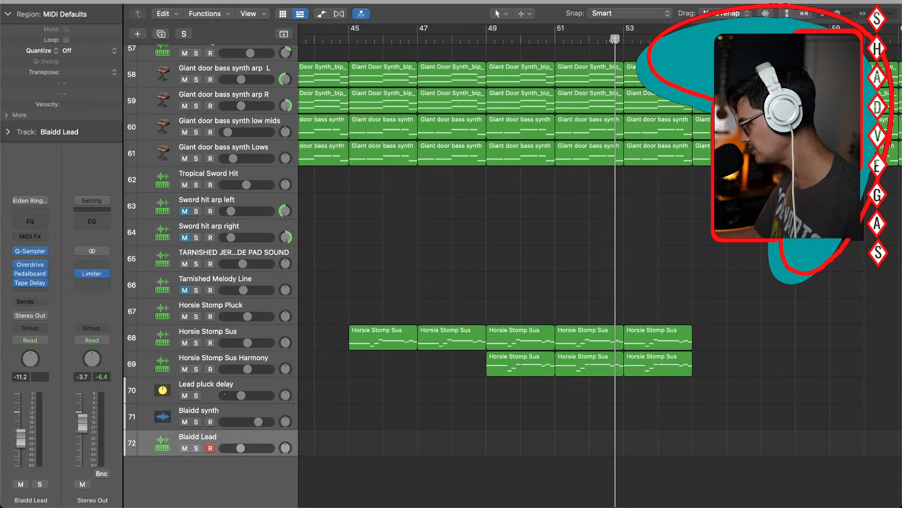
key("super+Right")
key("super+Right")
key("super+Right")
key("super+Right")
key("super+Right")
key("super+Right")
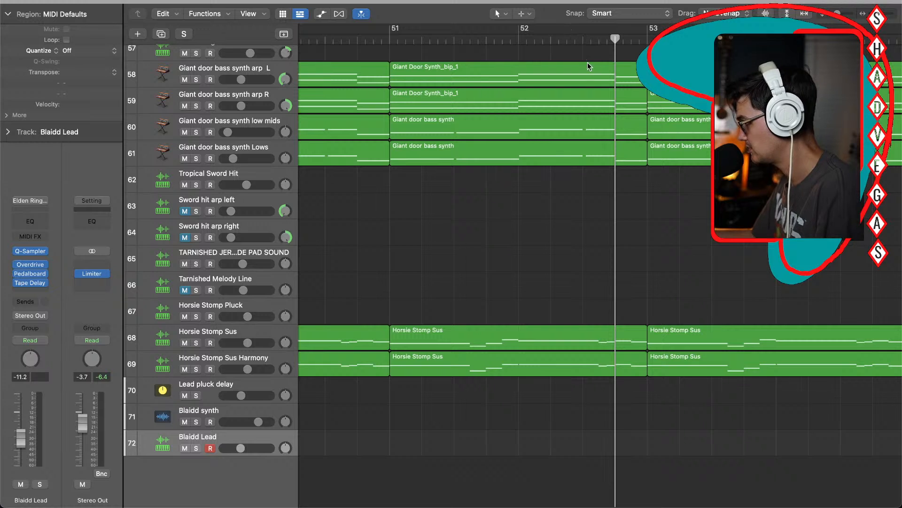
left_click(630, 40)
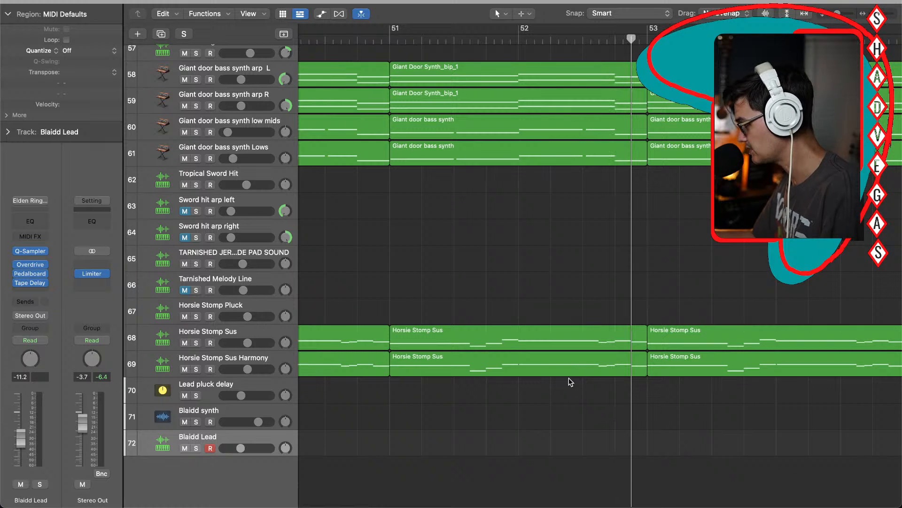
right_click(637, 444)
left_click(659, 366)
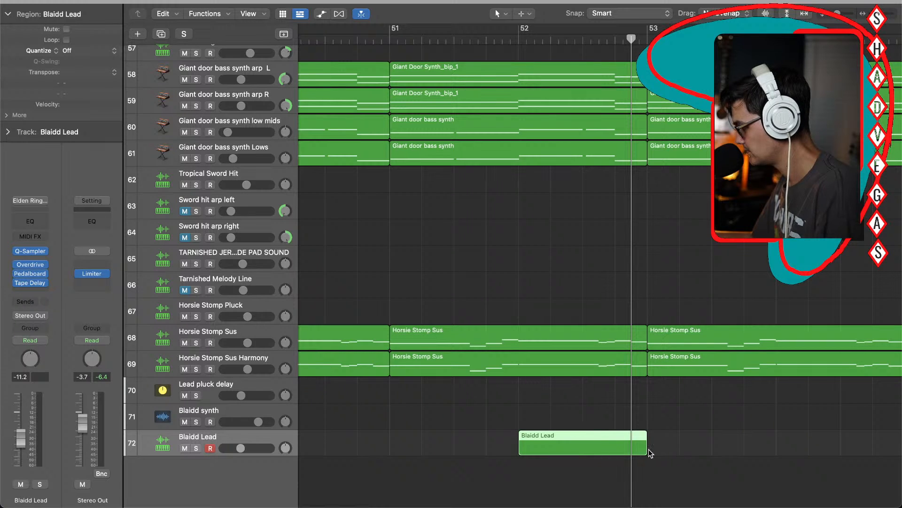
left_click_drag(645, 451, 835, 449)
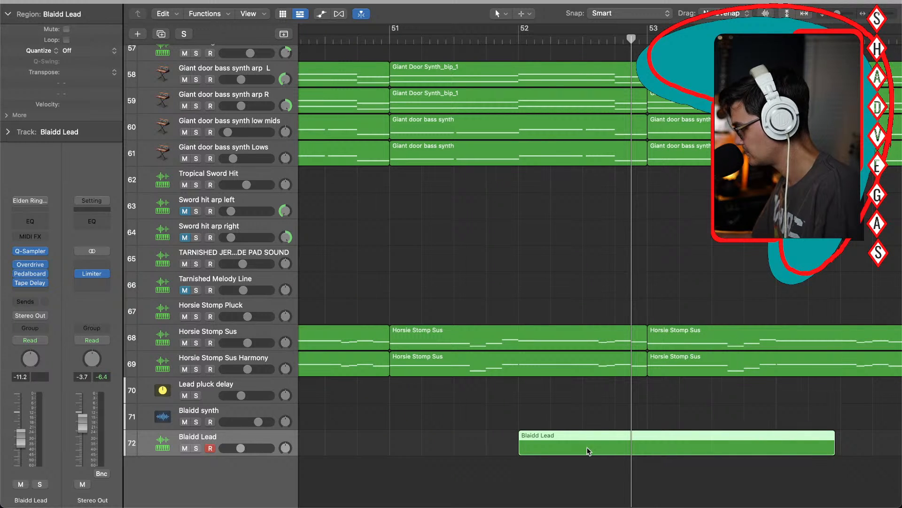
left_click_drag(625, 450, 672, 447)
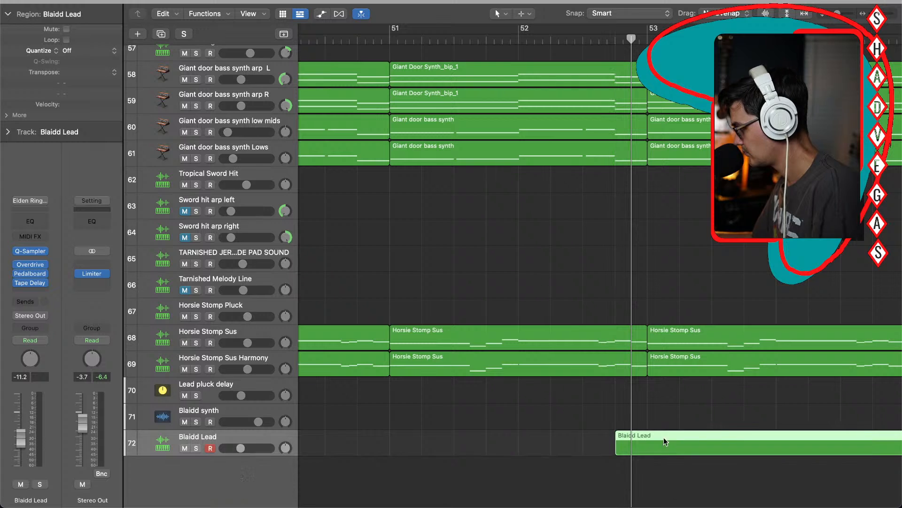
Step: In the region's Piano Roll, draw a C4 note starting at 52 4 3, five eighth notes long
double_click(637, 444)
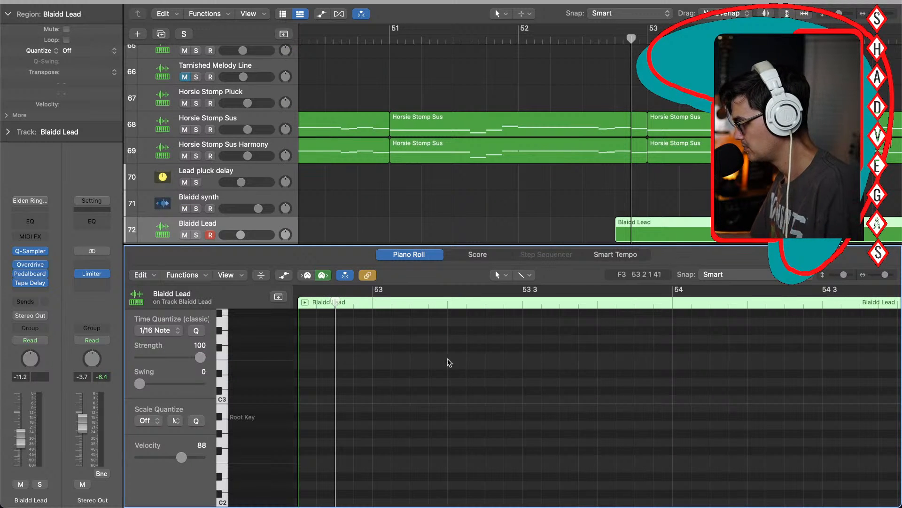
scroll(456, 374, "left", 2)
scroll(456, 373, "up", 2)
scroll(456, 373, "left", 1)
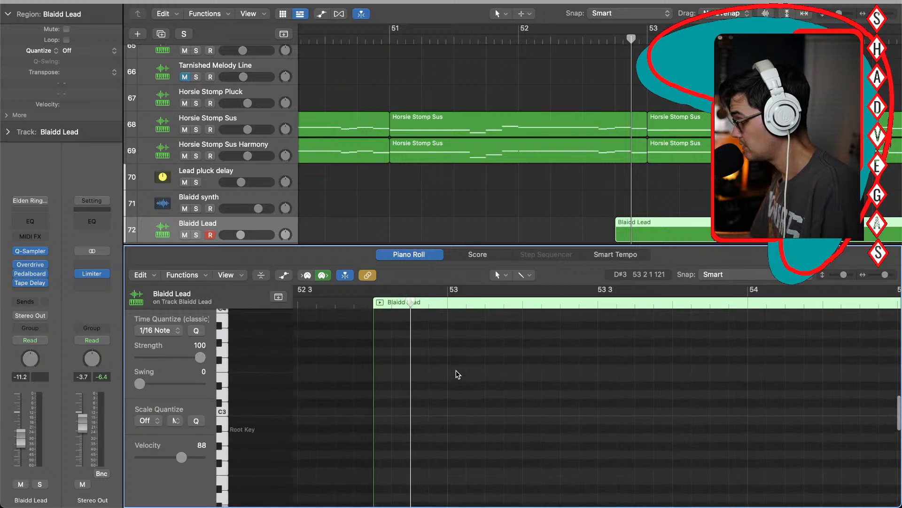
scroll(417, 375, "up", 3)
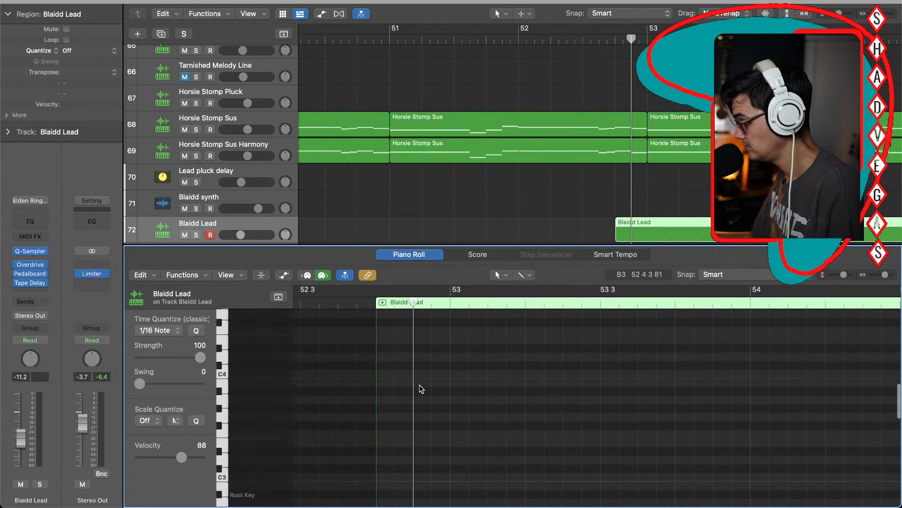
left_click(417, 374, "super")
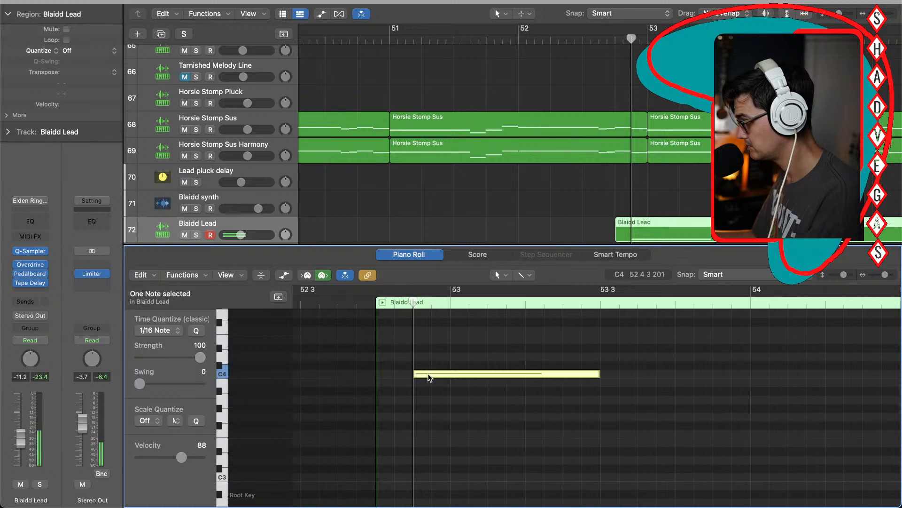
left_click_drag(598, 373, 449, 378)
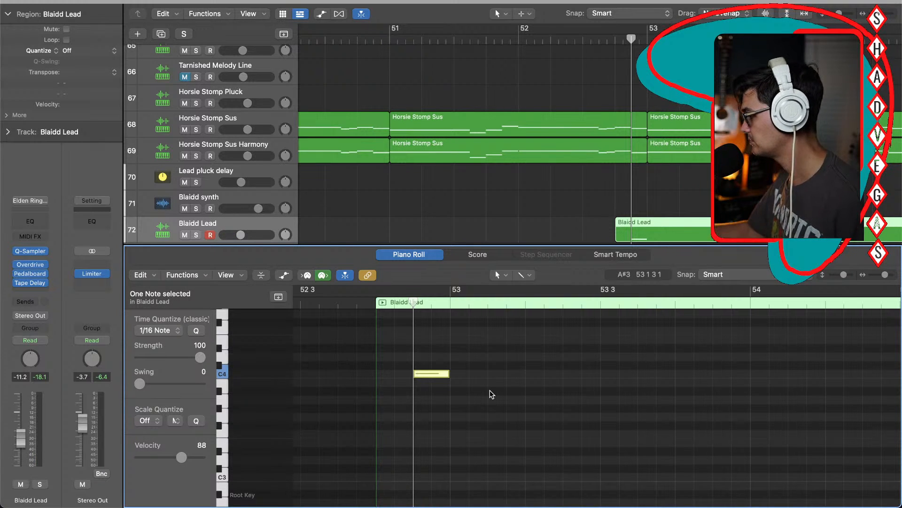
left_click_drag(448, 373, 600, 373)
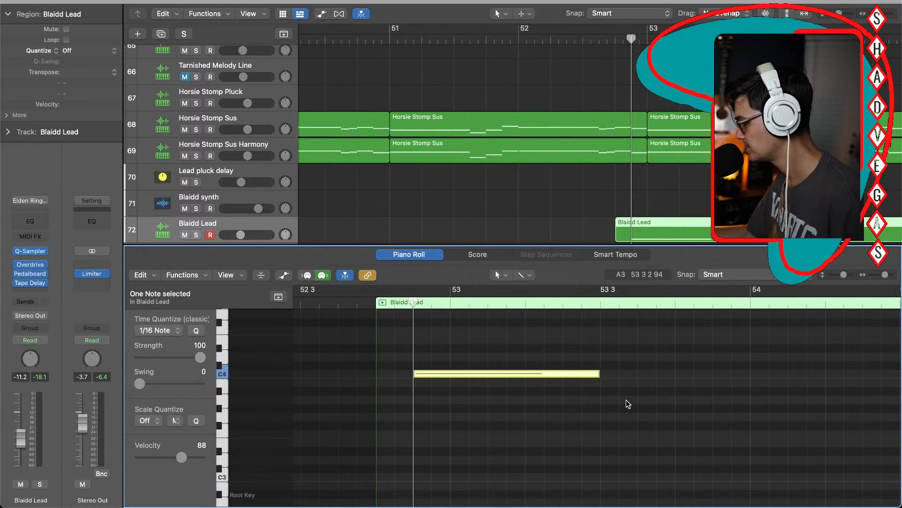
Step: Add an eighth-note D#4 half a beat after 53 3 and play the two-note phrase
left_click(642, 348, "super")
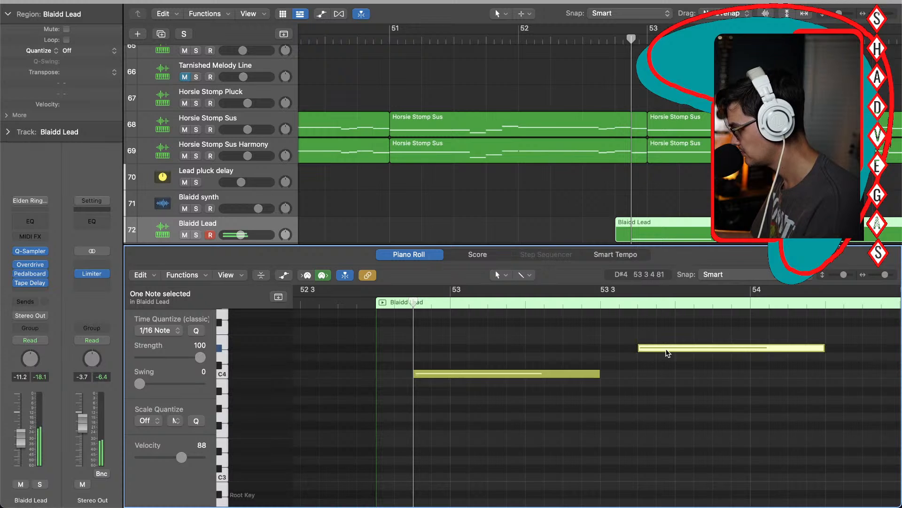
left_click_drag(824, 349, 674, 353)
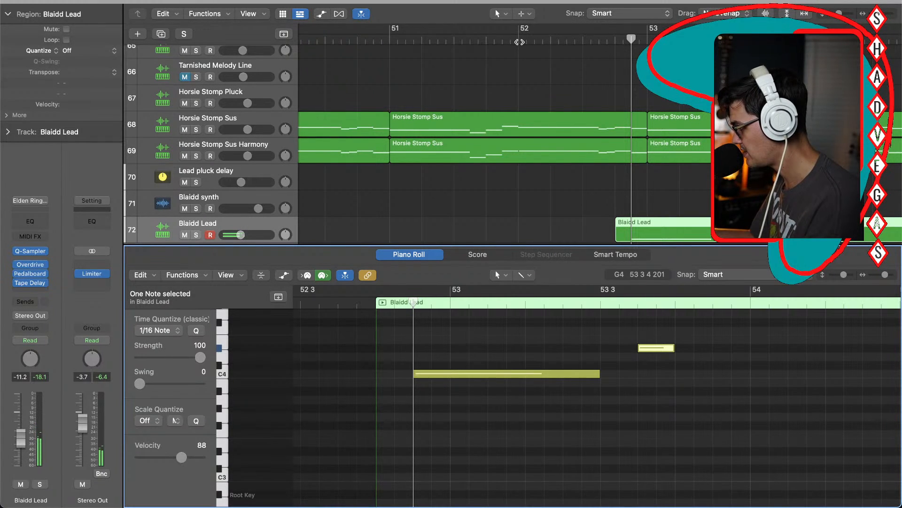
key("space")
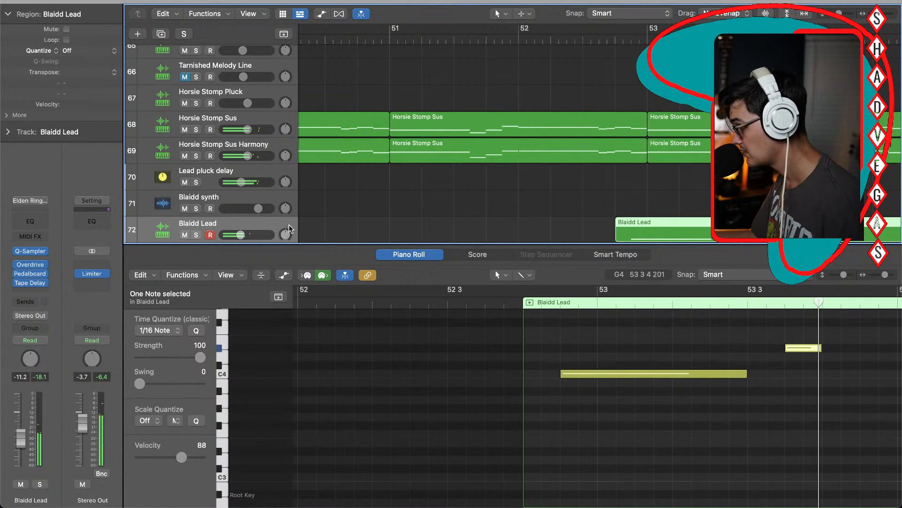
Step: Set Blaidd Lead's volume to -2.0 dB, lower Horsie Stomp Sus to -13.4 dB together with its Harmony track, and play the mix
left_click_drag(240, 235, 254, 235)
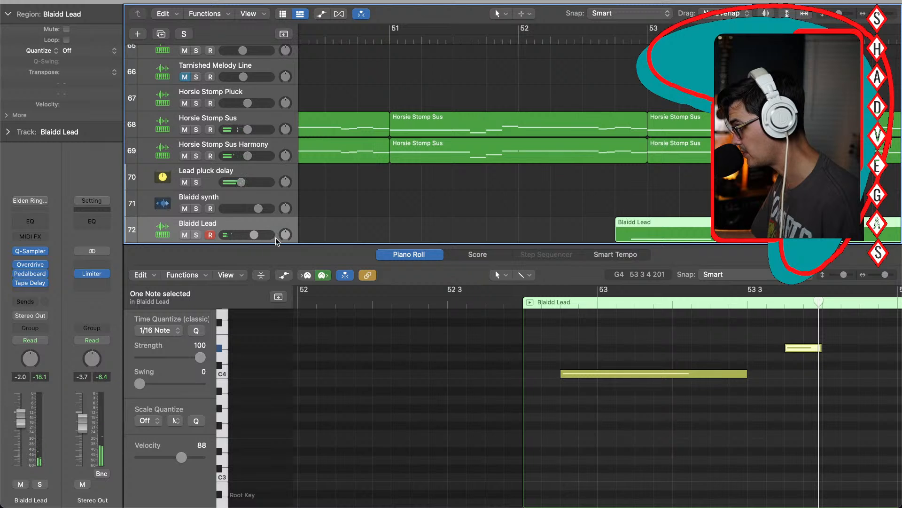
left_click(272, 122)
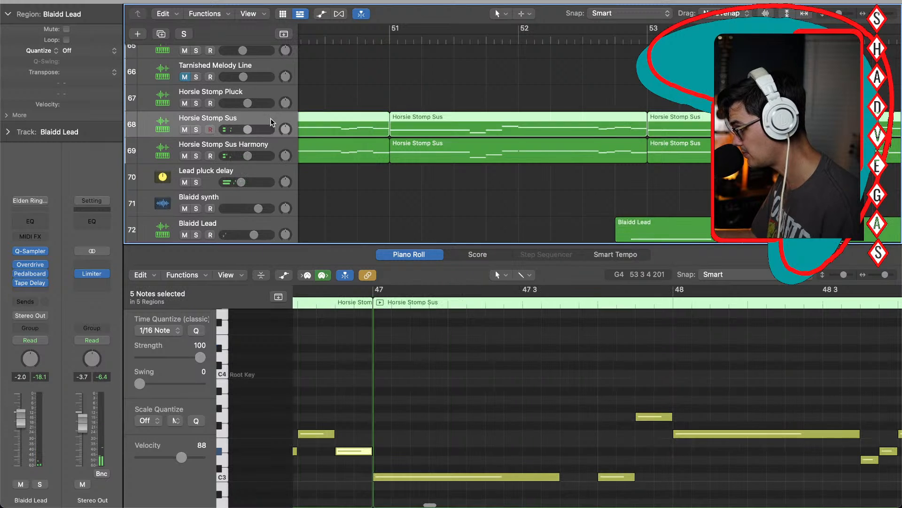
left_click(267, 149, "shift")
left_click_drag(247, 155, 238, 155)
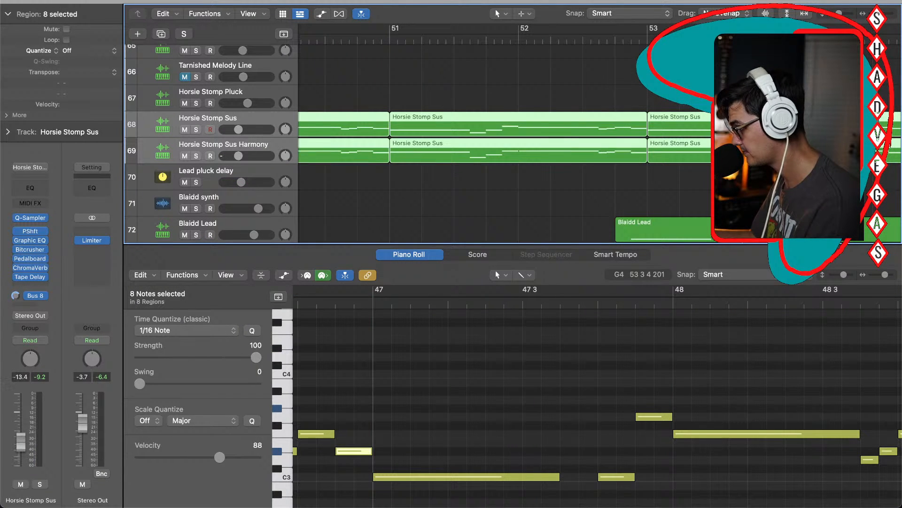
key("space")
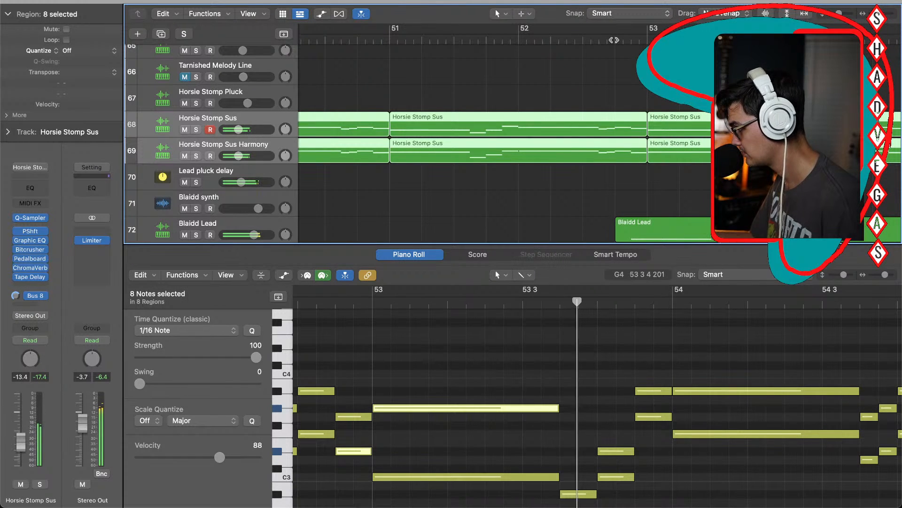
Step: Lengthen the D#4 note in the Blaidd Lead region to a quarter note and set the track's volume to -6.4 dB
left_click(743, 231)
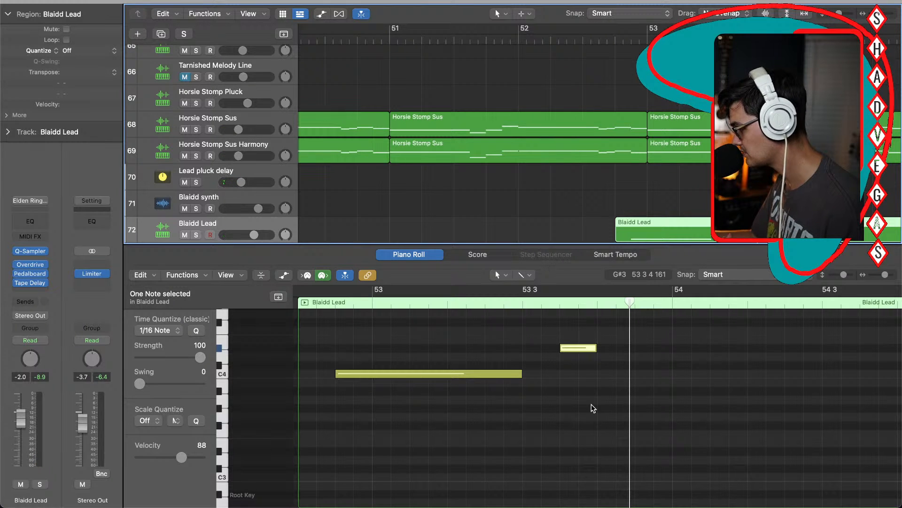
scroll(593, 408, "right", 5)
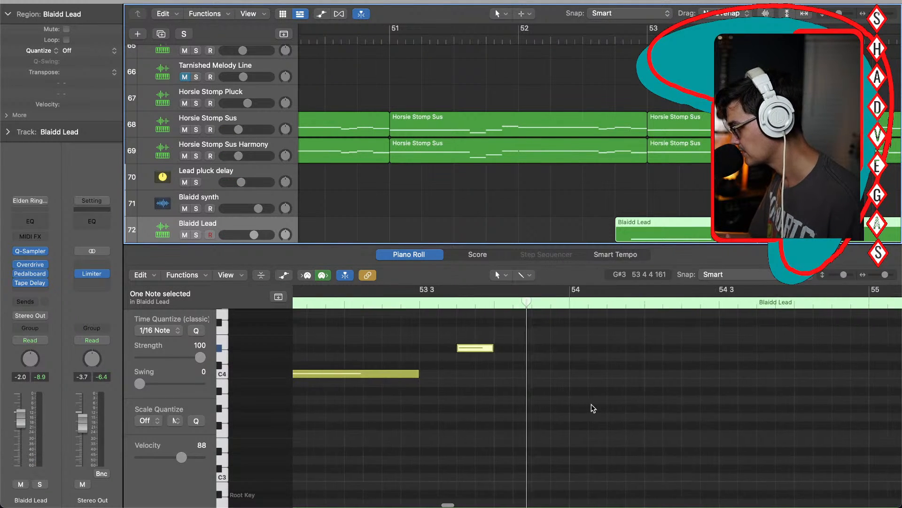
scroll(593, 408, "up", 2)
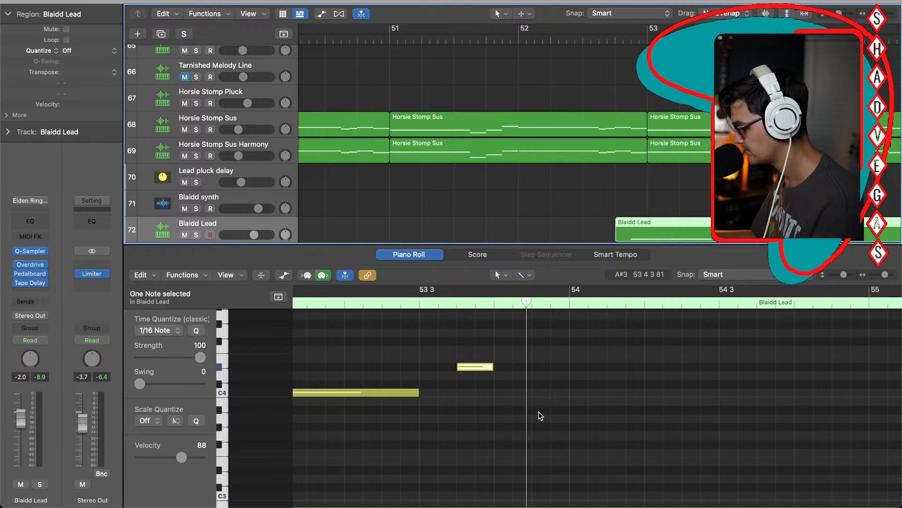
left_click_drag(491, 366, 532, 367)
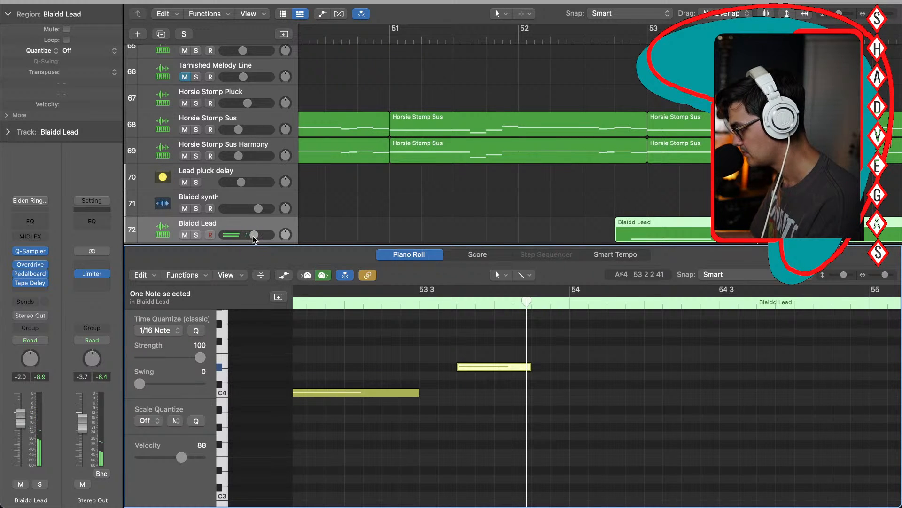
left_click_drag(17, 416, 19, 431)
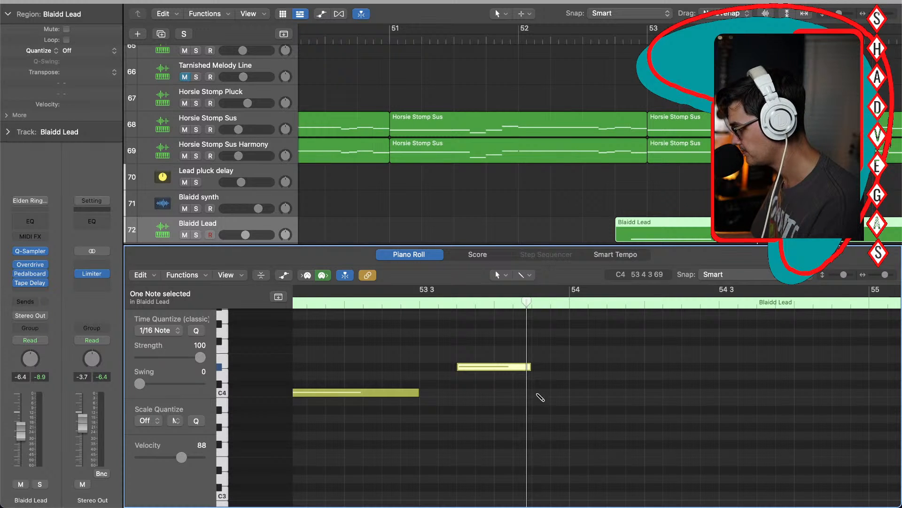
Step: Continue the Blaidd Lead melody with consecutive eighth notes D4, D#4, D4, C4 and A#3 after the long D#4, and play it
left_click(540, 384, "super")
left_click_drag(547, 388, 546, 377)
left_click_drag(605, 376, 569, 376)
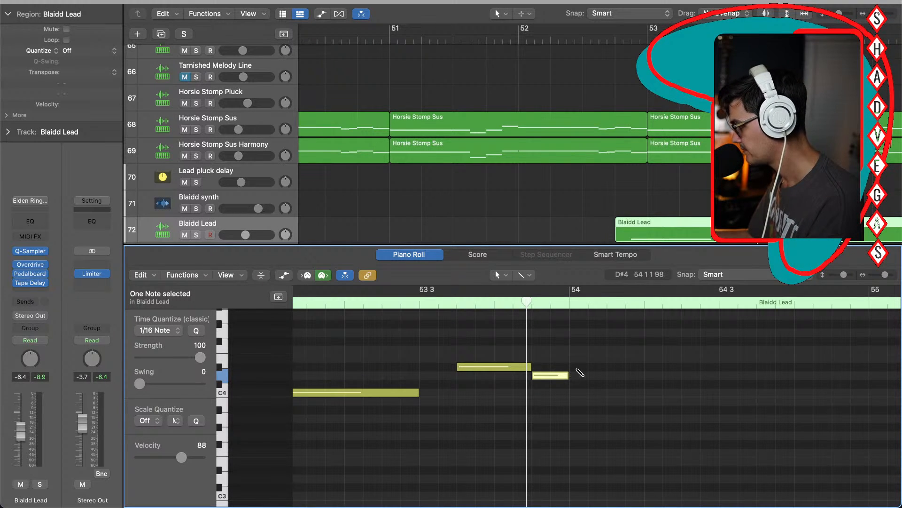
left_click(577, 369, "super")
mouse_move(605, 368)
left_mouse_down()
mouse_move(588, 368)
mouse_move(606, 368)
left_mouse_up()
left_click(615, 375, "super")
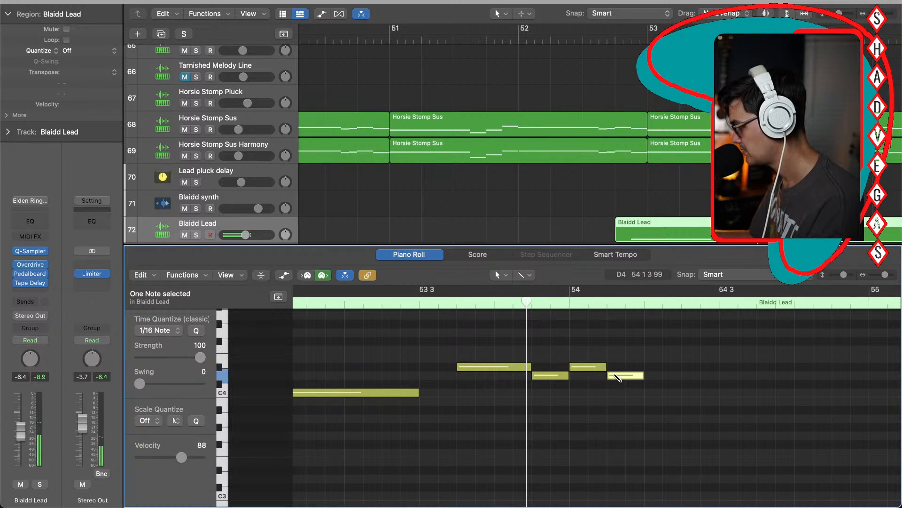
left_click(651, 392, "super")
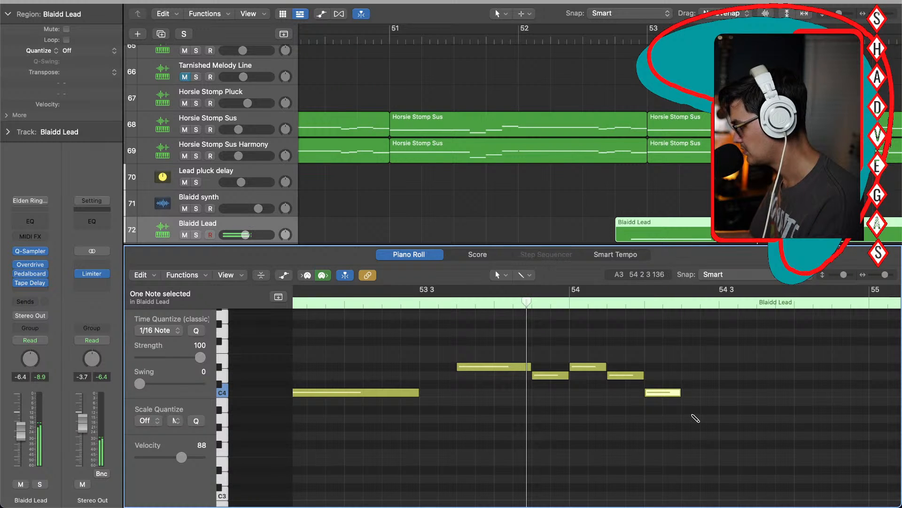
left_click(691, 410, "super")
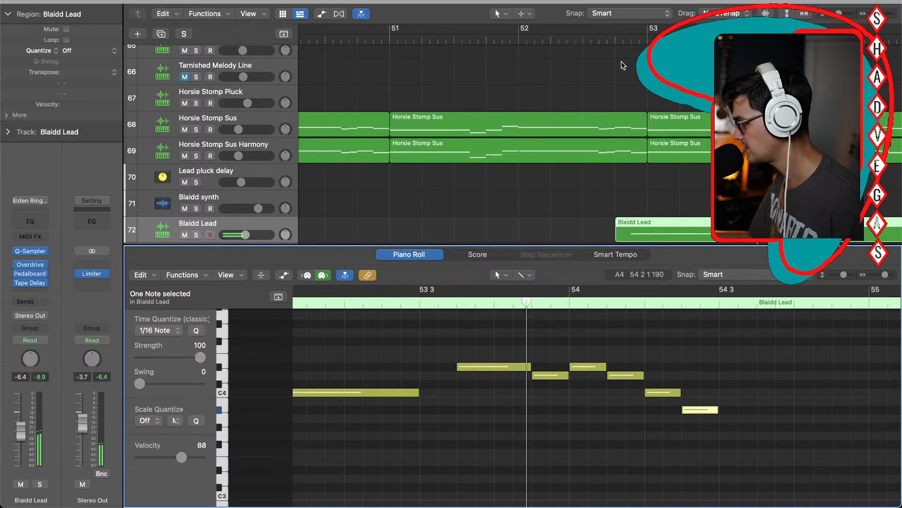
left_click(616, 40)
key("space")
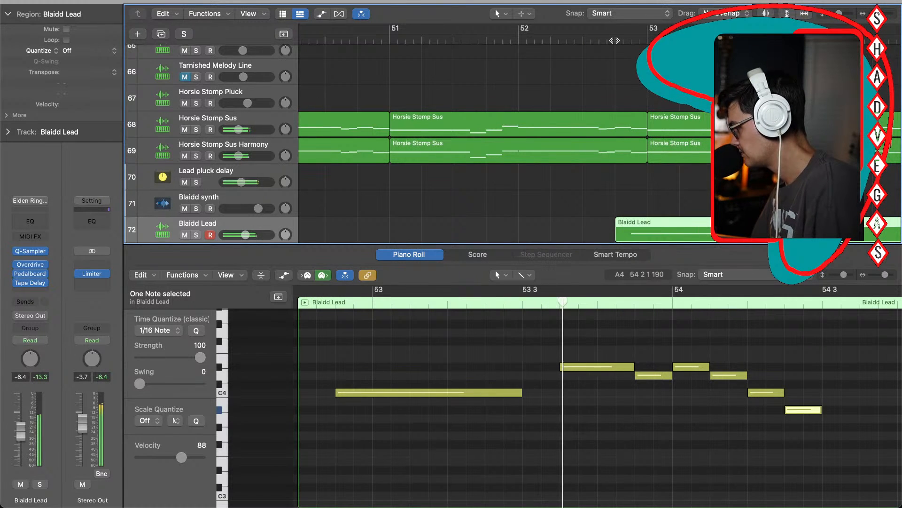
Step: Play the Blaidd Lead melody with the mix repeatedly from just before bar 53
key("space")
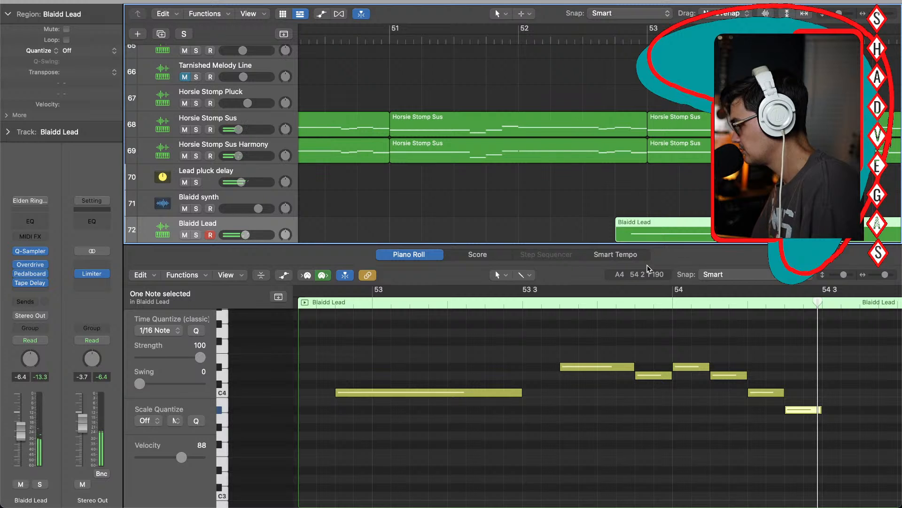
left_click(616, 41)
key("space")
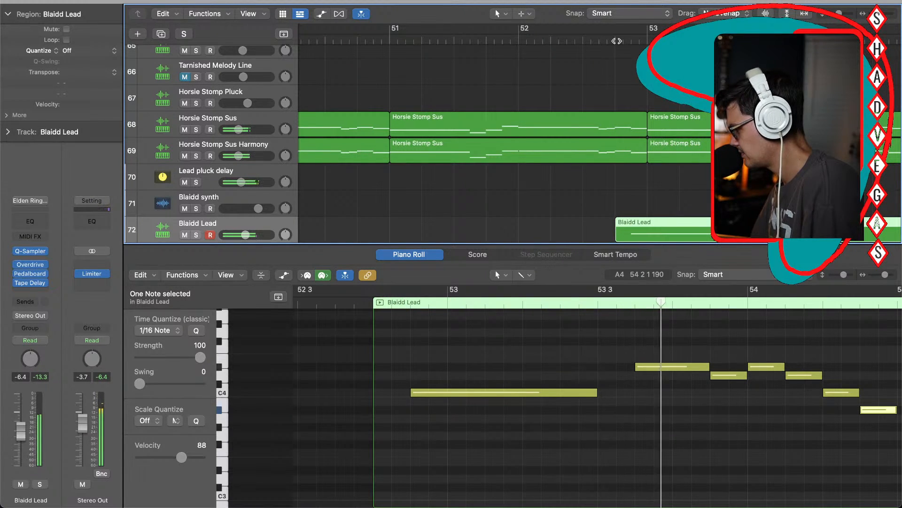
key("space")
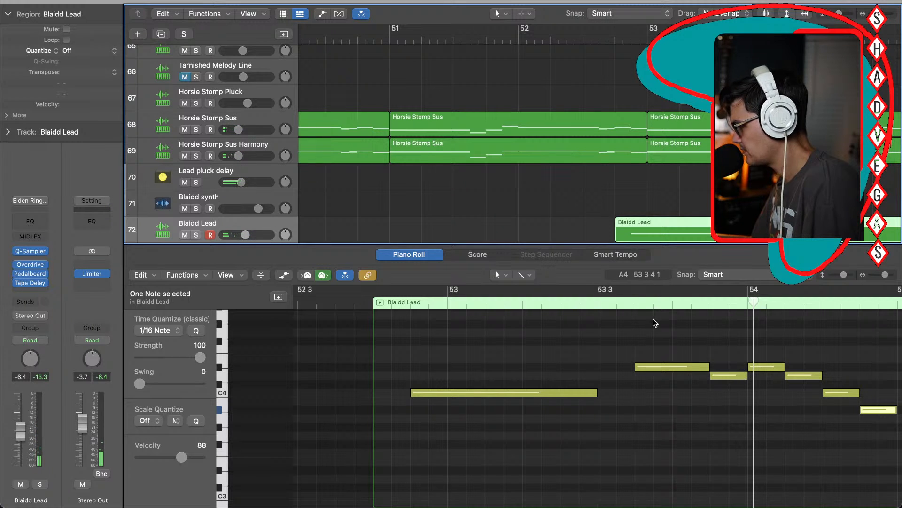
left_click(611, 32)
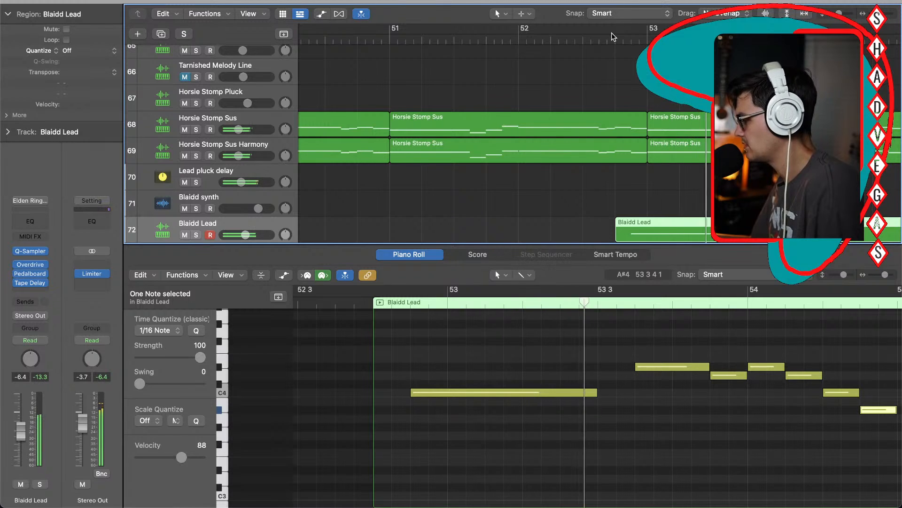
key("space")
Step: Shorten the last four melody notes D#4, D4, C4 and A#3 to sixteenths and line them up consecutively from bar 54
scroll(778, 435, "right", 4)
left_click_drag(669, 366, 670, 392)
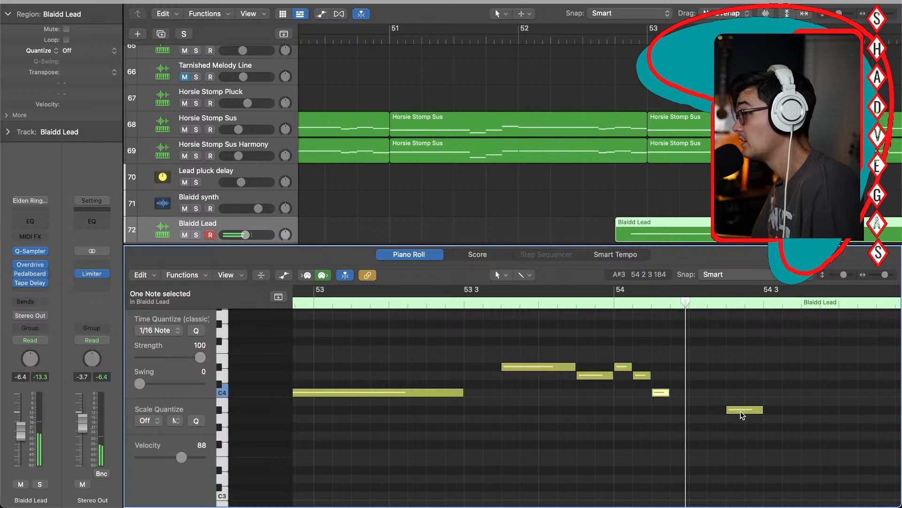
left_click_drag(743, 413, 688, 410)
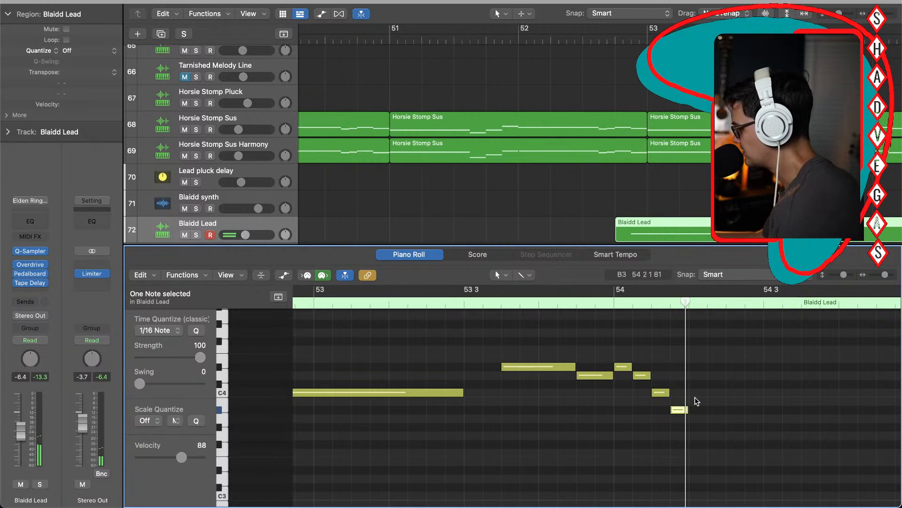
Step: Duplicate the four-sixteenth group at 54 2, change the copy's pitches to D4, C4, A#3 and G#3, and play the phrase
left_click_drag(621, 357, 694, 427)
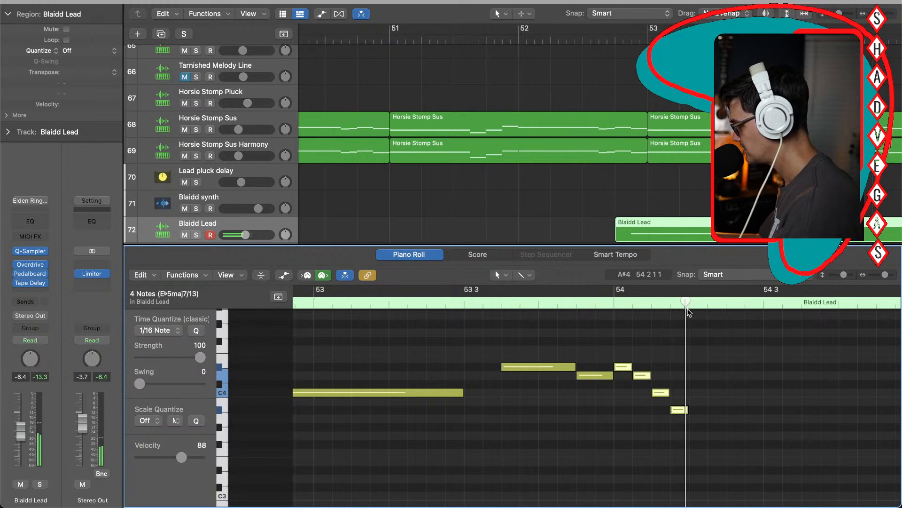
key("super+v")
left_click_drag(699, 367, 752, 428)
left_click(709, 411)
left_click(734, 402)
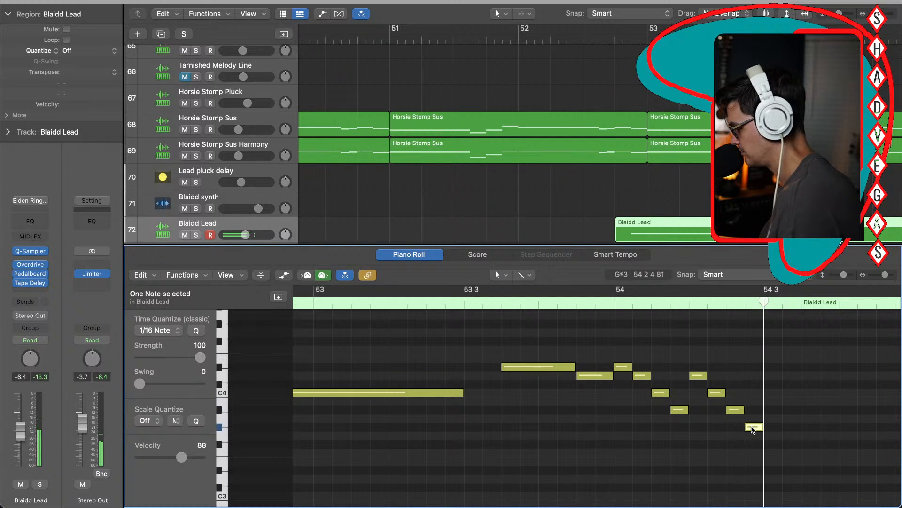
key("space")
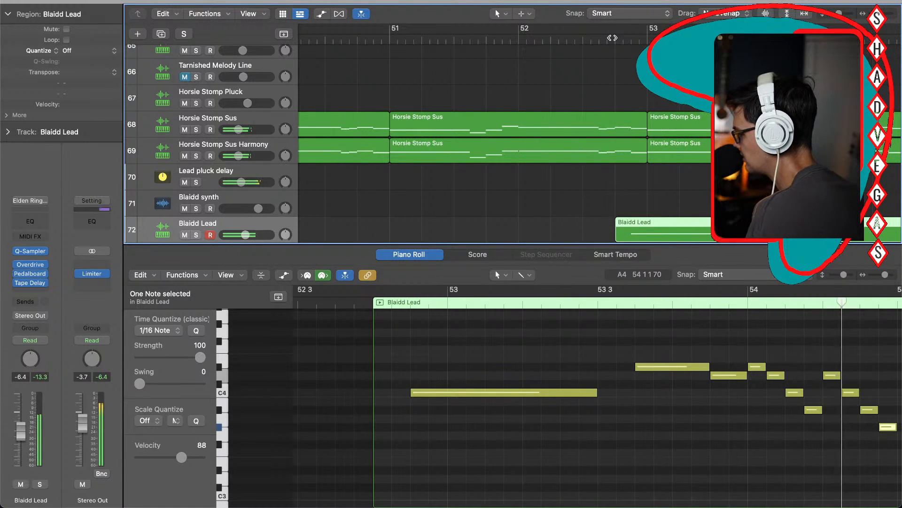
key("space")
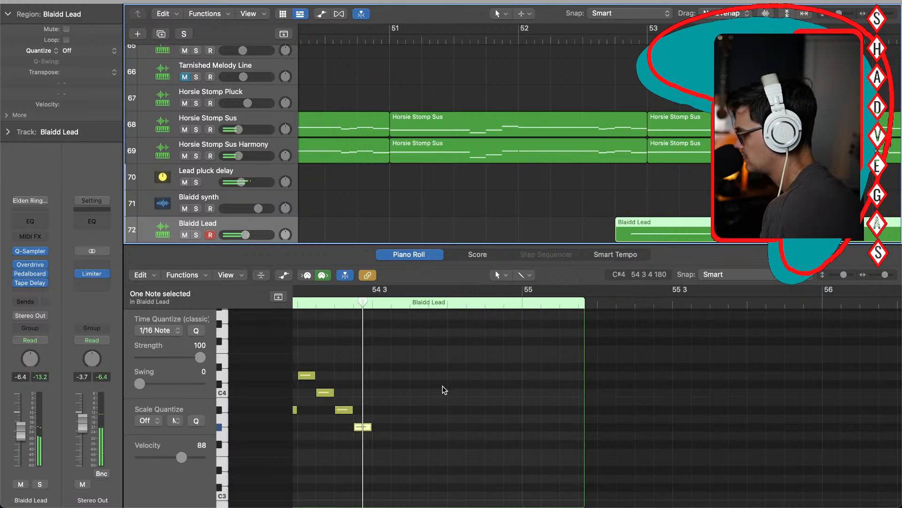
Step: Shorten all eight sixteenth notes from bar 54 to about half their length for a staccato run, and play the phrase
scroll(442, 386, "left", 5)
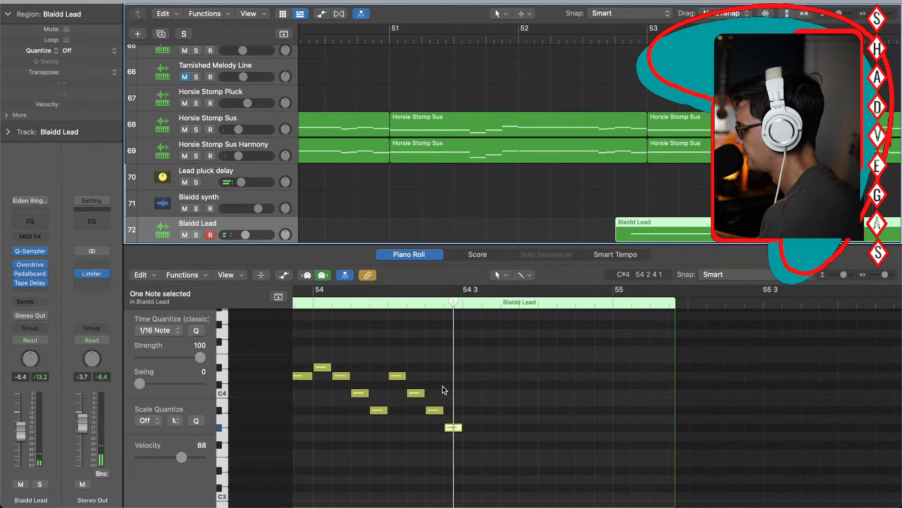
left_click_drag(323, 350, 454, 427)
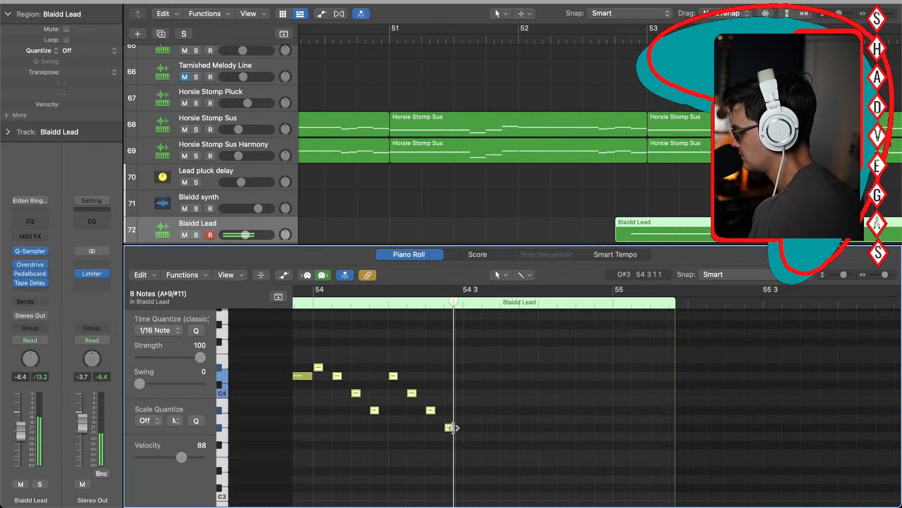
left_click(615, 41)
key("space")
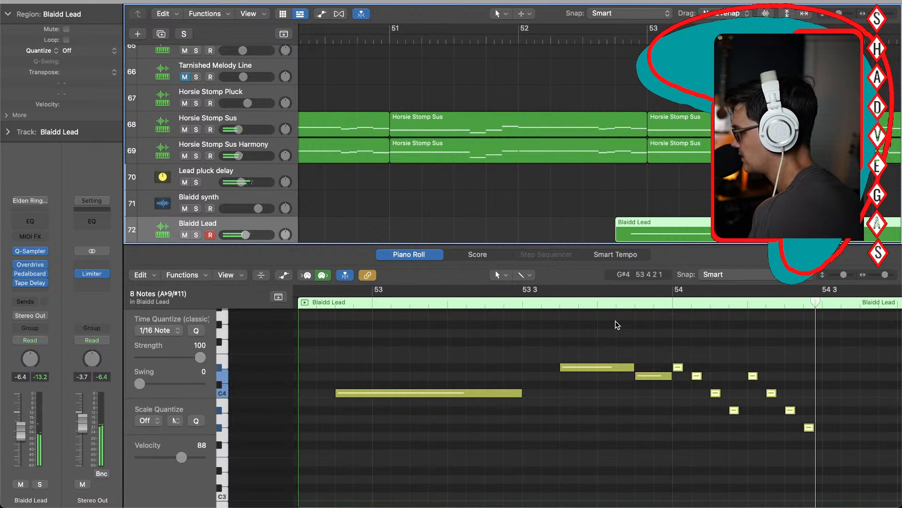
Step: Set the sample start in Blaidd Lead's Quick Sampler to 0.067 s and play the melody from before the region
left_click(32, 252)
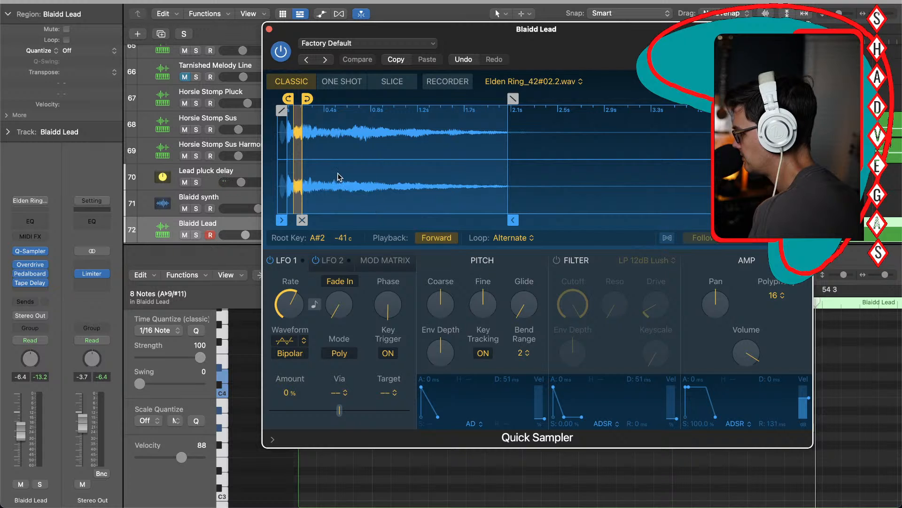
scroll(309, 163, "up", 6)
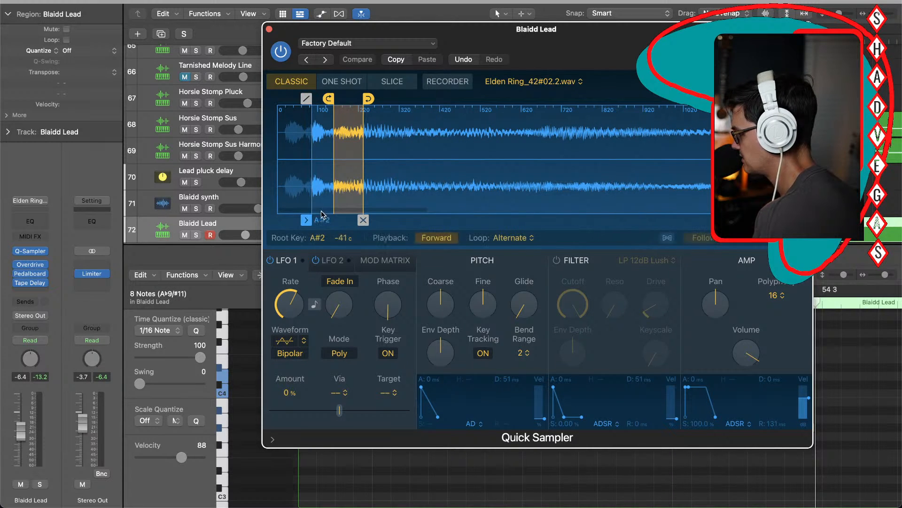
left_click_drag(306, 219, 299, 220)
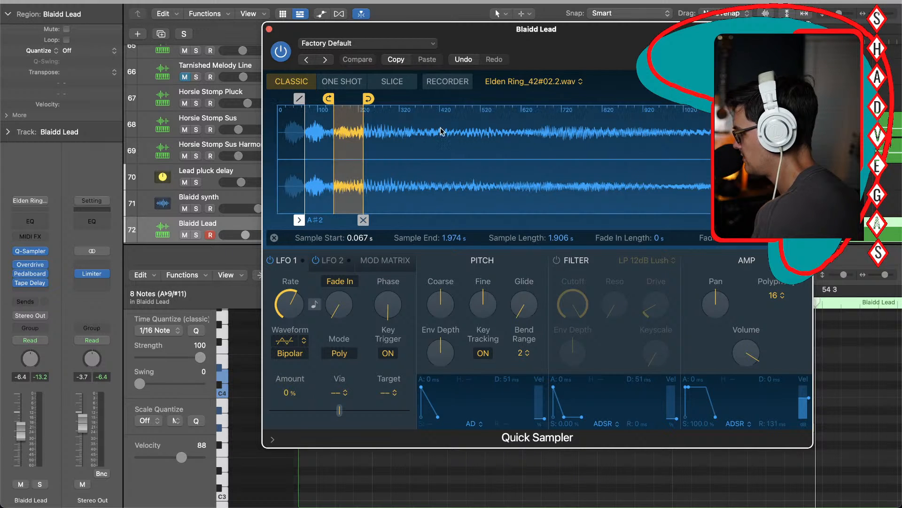
left_click(269, 30)
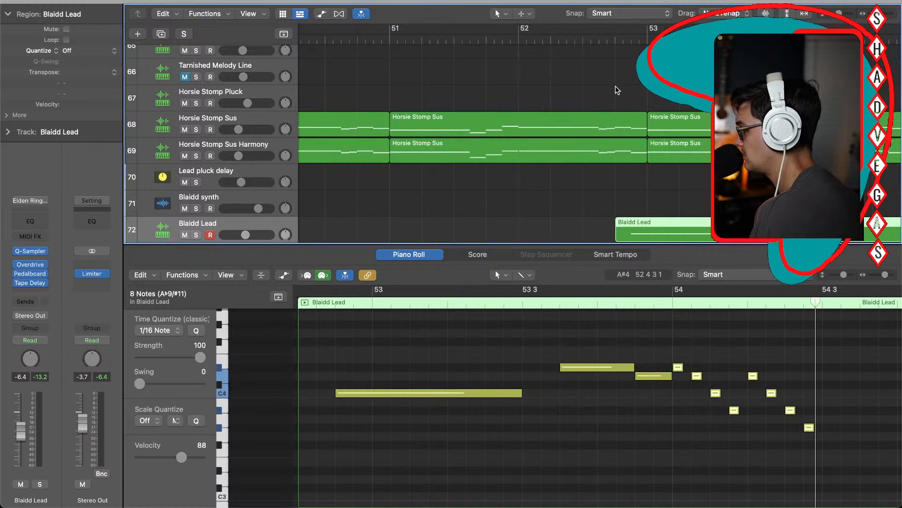
double_click(610, 33)
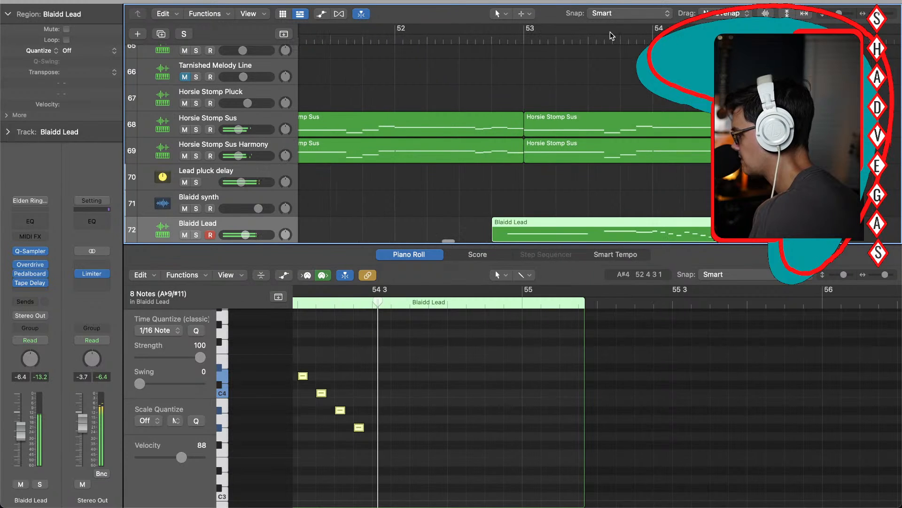
Step: Copy the staccato group D4, C4, A#3, G#3 and paste it at 54 3 and 54 4
scroll(417, 451, "down", 3)
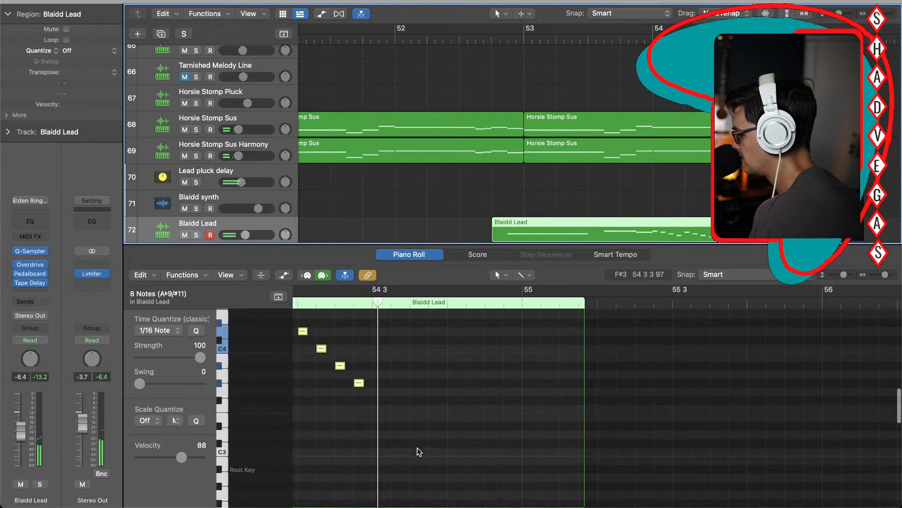
scroll(416, 451, "left", 1)
scroll(418, 452, "up", 2)
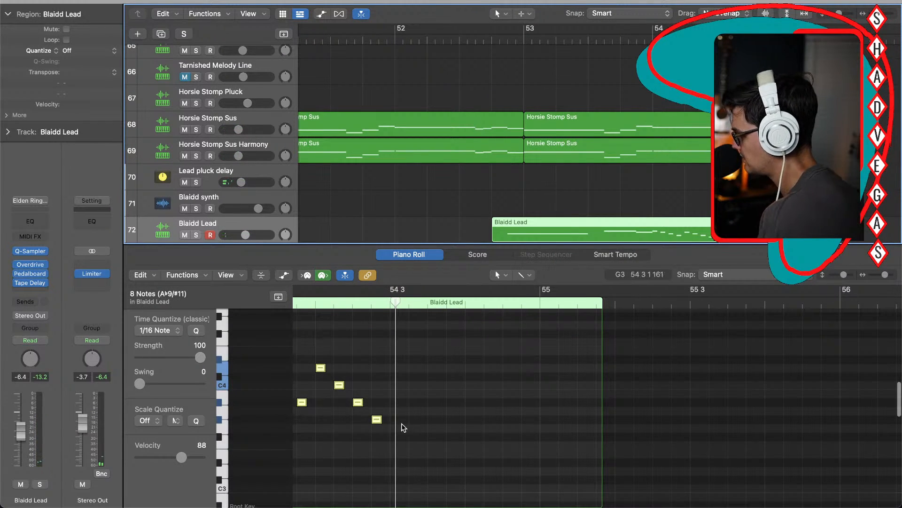
left_click_drag(323, 347, 403, 440)
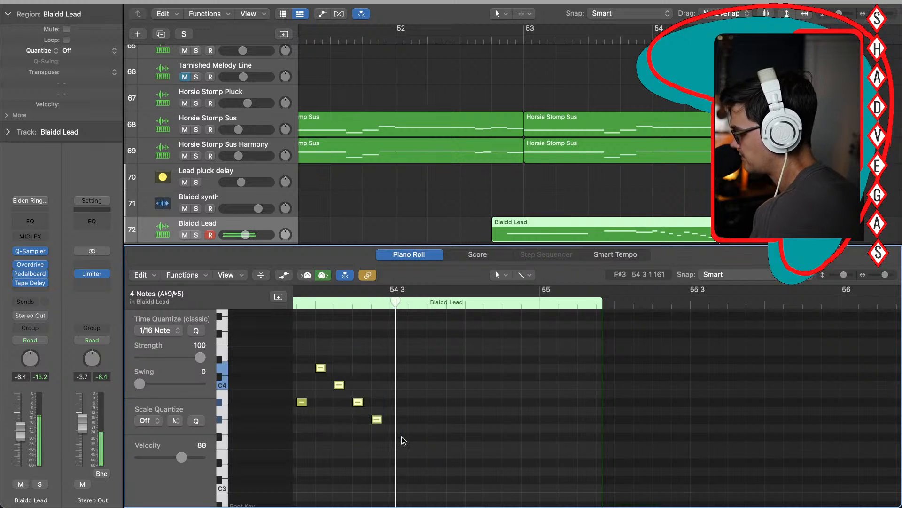
left_click(390, 305)
key("super+v")
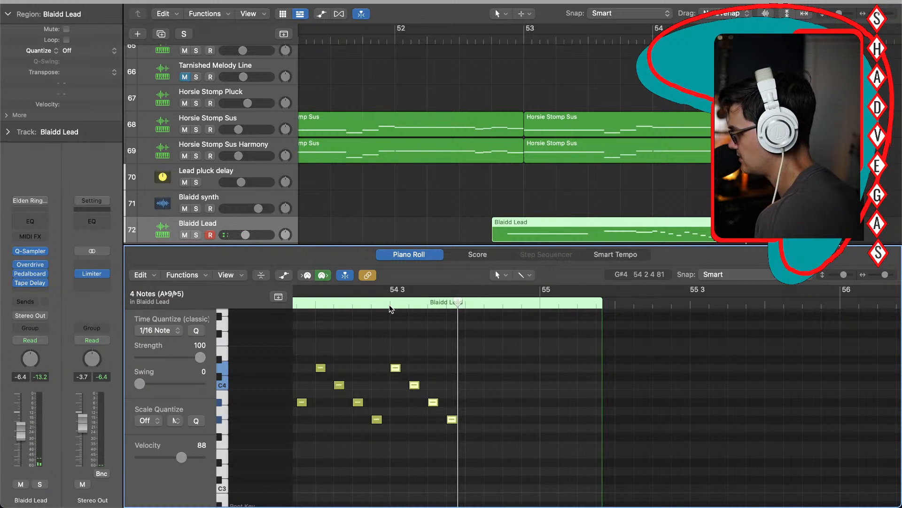
left_click(466, 305)
key("super+v")
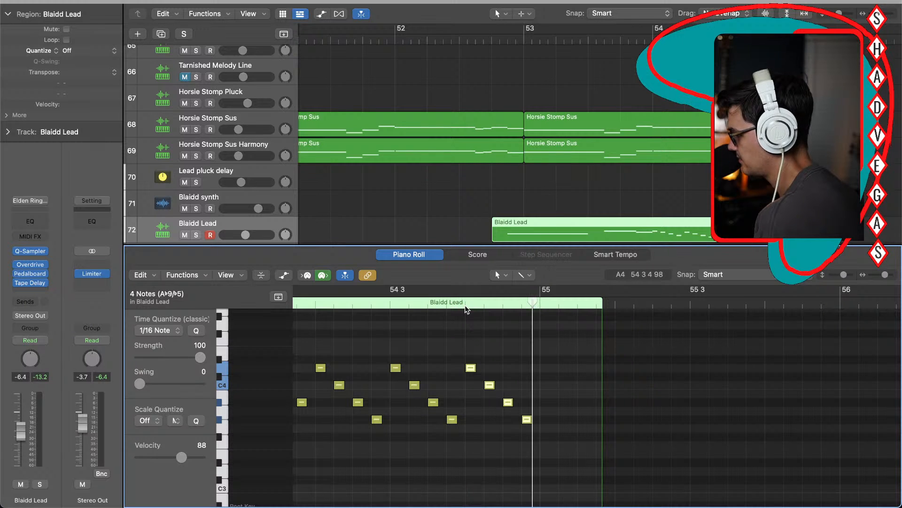
scroll(450, 374, "left", 3)
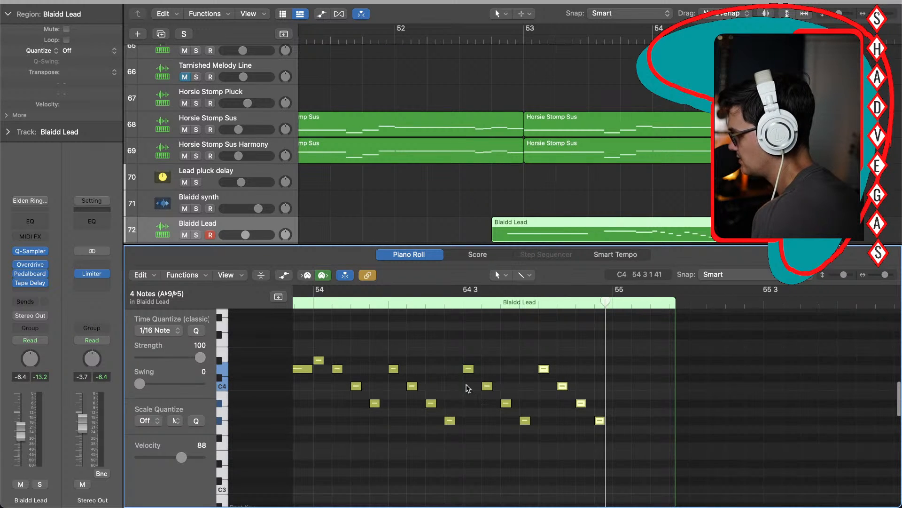
left_click_drag(461, 355, 543, 438)
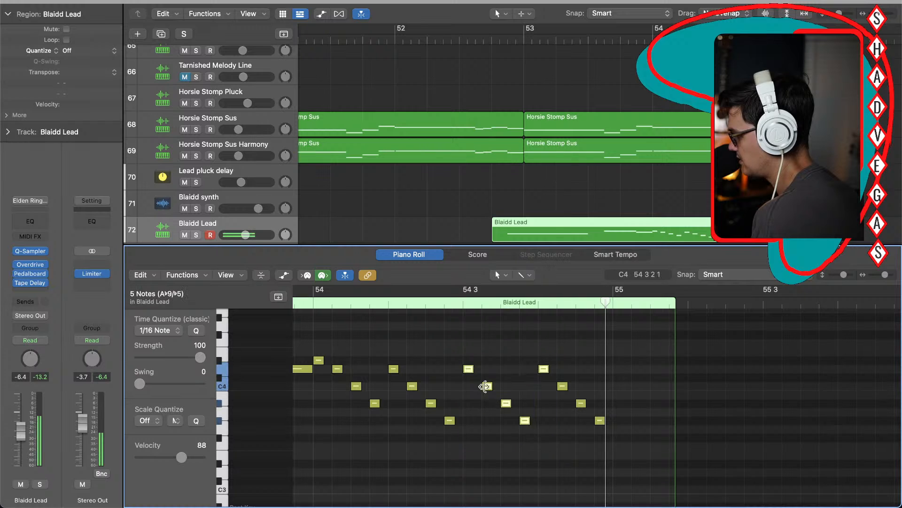
left_click_drag(469, 369, 471, 392)
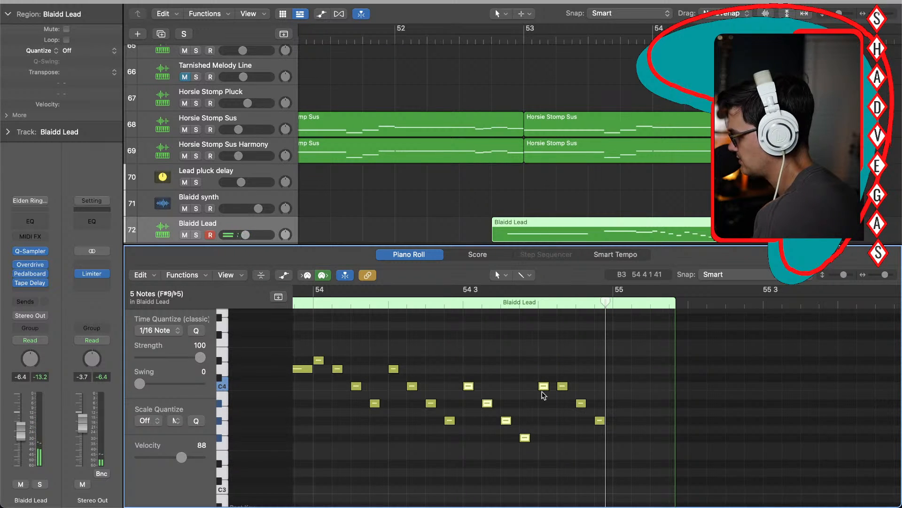
key("super+z")
Step: Transpose the four-note group at 54 3 down to start on C4 and the group at 54 4 down to start on A#3
left_click_drag(534, 442, 467, 386)
left_click(529, 395)
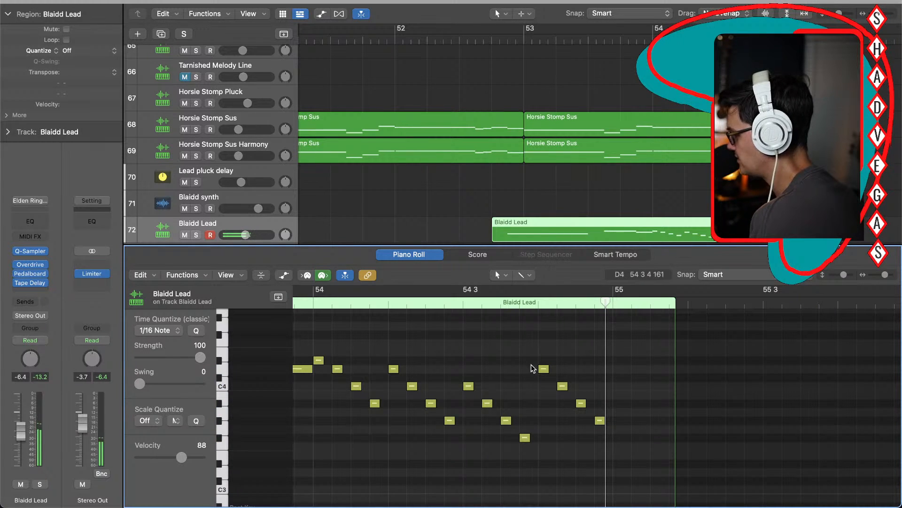
left_click_drag(554, 383, 625, 422)
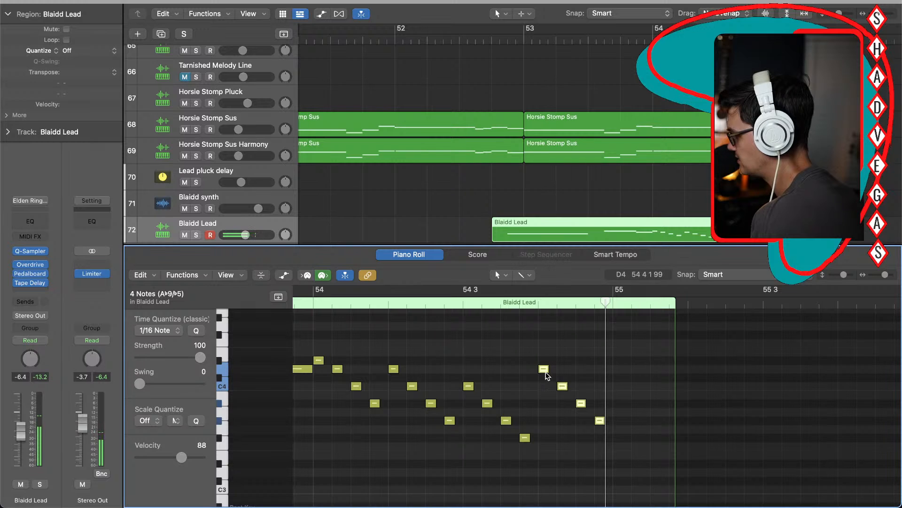
left_click_drag(545, 370, 547, 410)
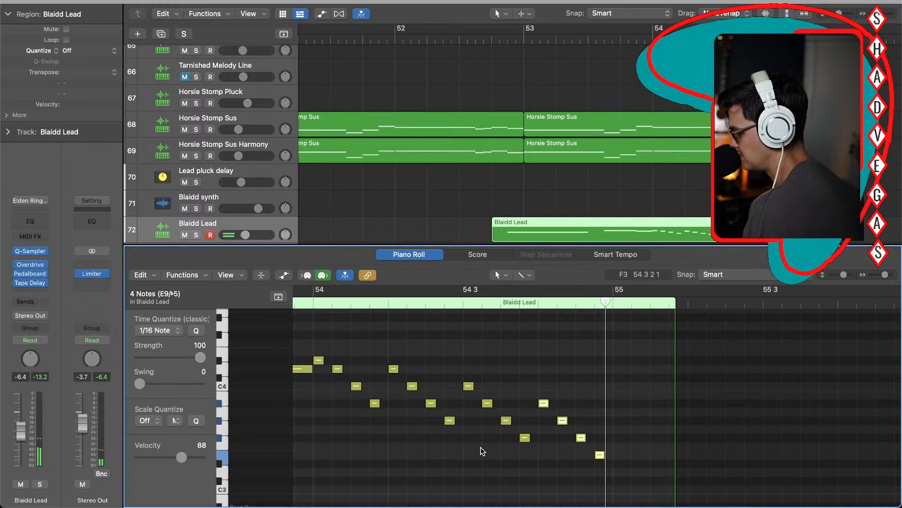
left_click(517, 459)
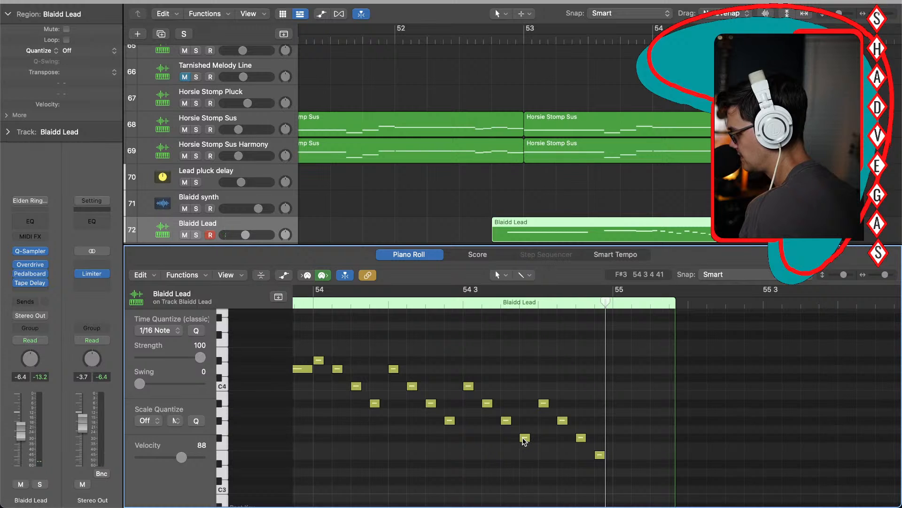
Step: Change both F#3 notes to F3 and the final E3 to D#3, and lengthen that last note nearly to the region's end
left_click(524, 439)
left_click_drag(523, 439, 525, 446)
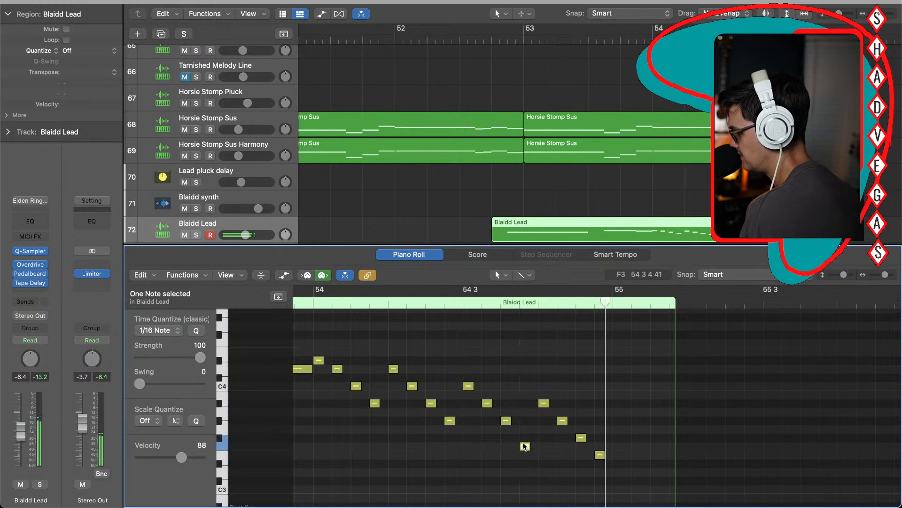
left_click_drag(582, 442, 599, 463)
left_click(600, 456)
left_click(603, 447)
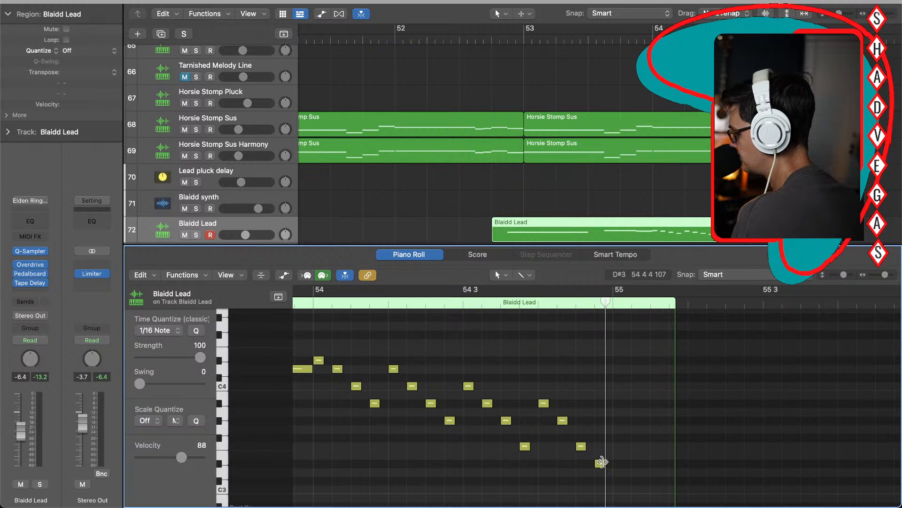
left_click_drag(600, 465, 674, 470)
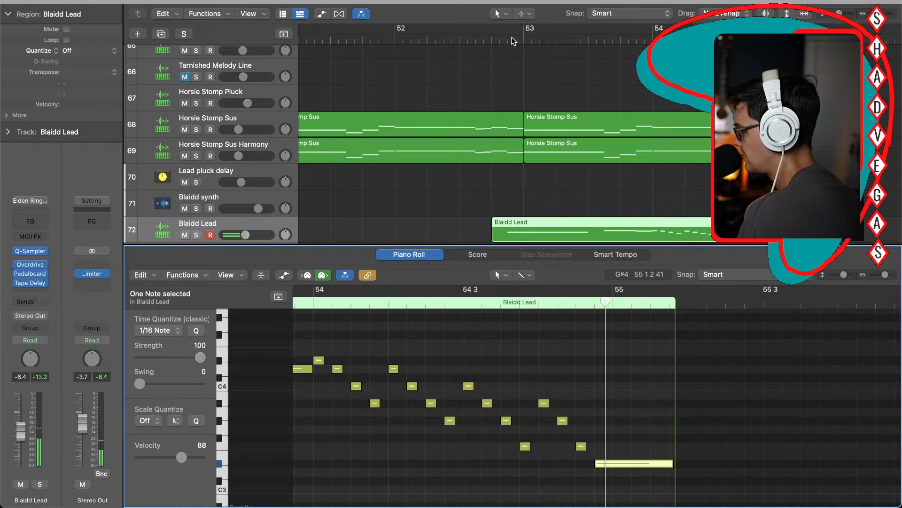
Step: Play the melody in the mix, then solo the Blaidd Lead track and play it alone from before the region
double_click(480, 39)
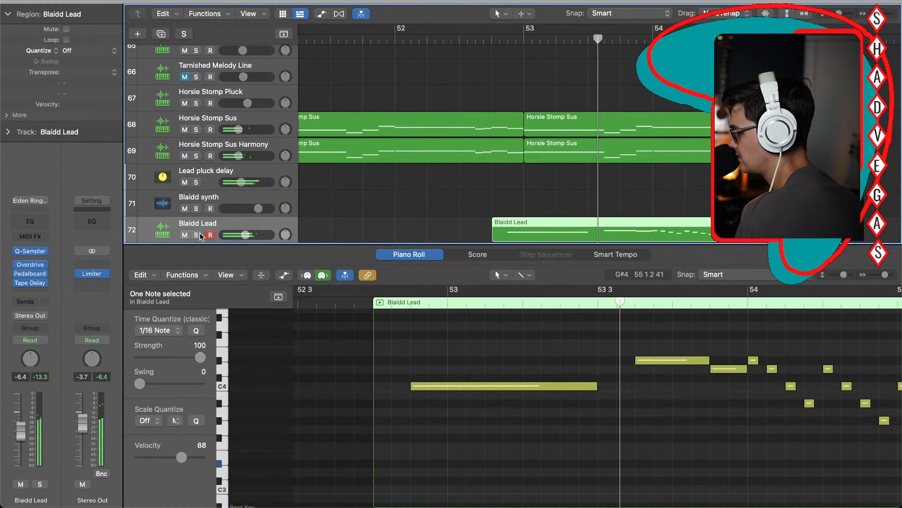
left_click(196, 235)
left_click(472, 33)
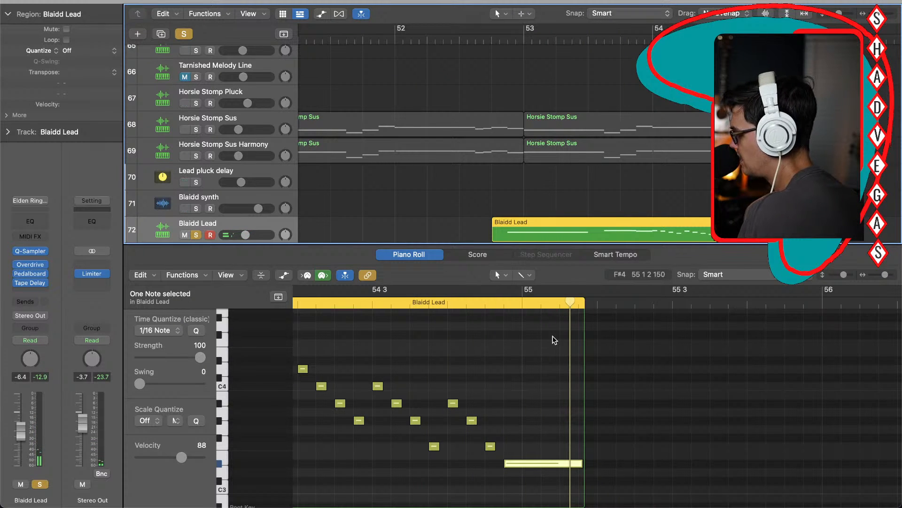
left_click(541, 193)
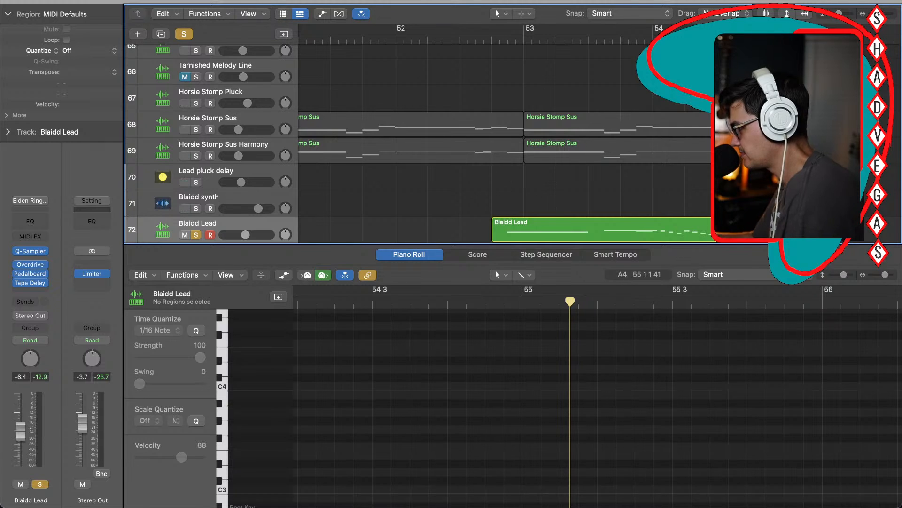
left_click(74, 0)
left_click(85, 45)
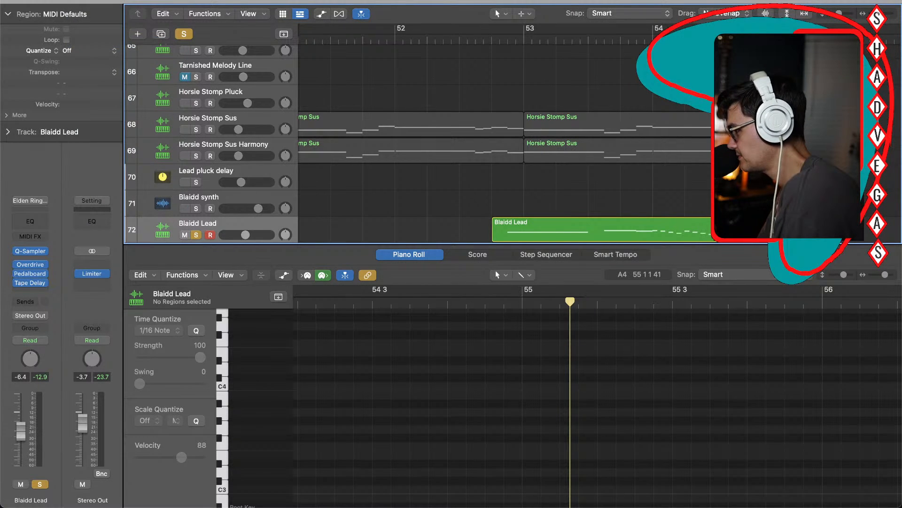